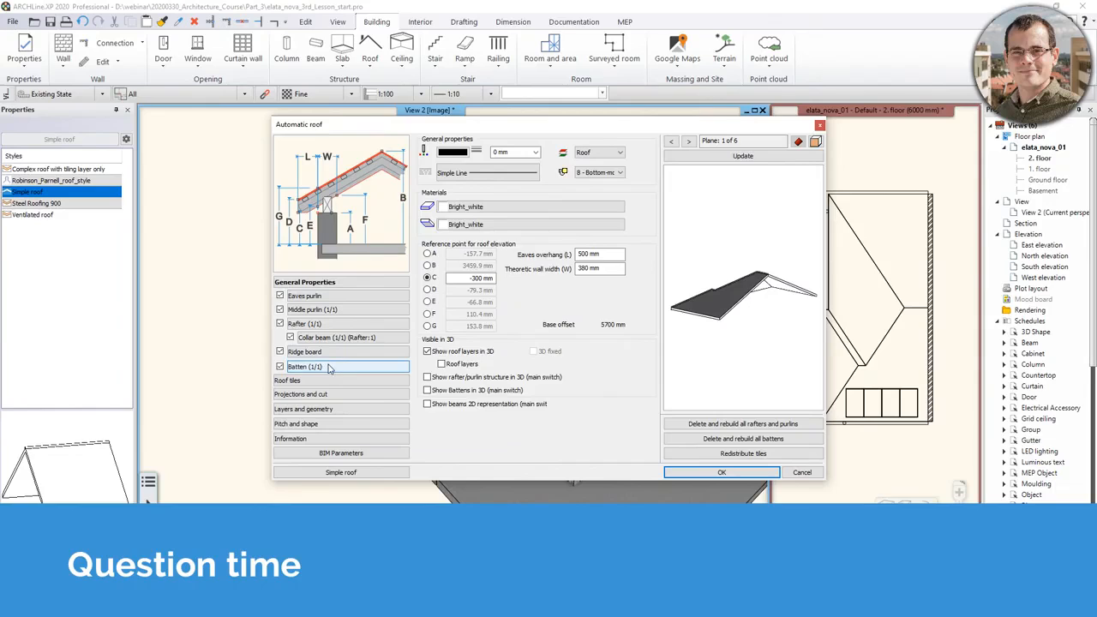
Add a third roof layer of Natural_pine with a thickness of 10 mm and refresh the roof preview.
{"action": "left_click", "coordinate": [328, 410]}
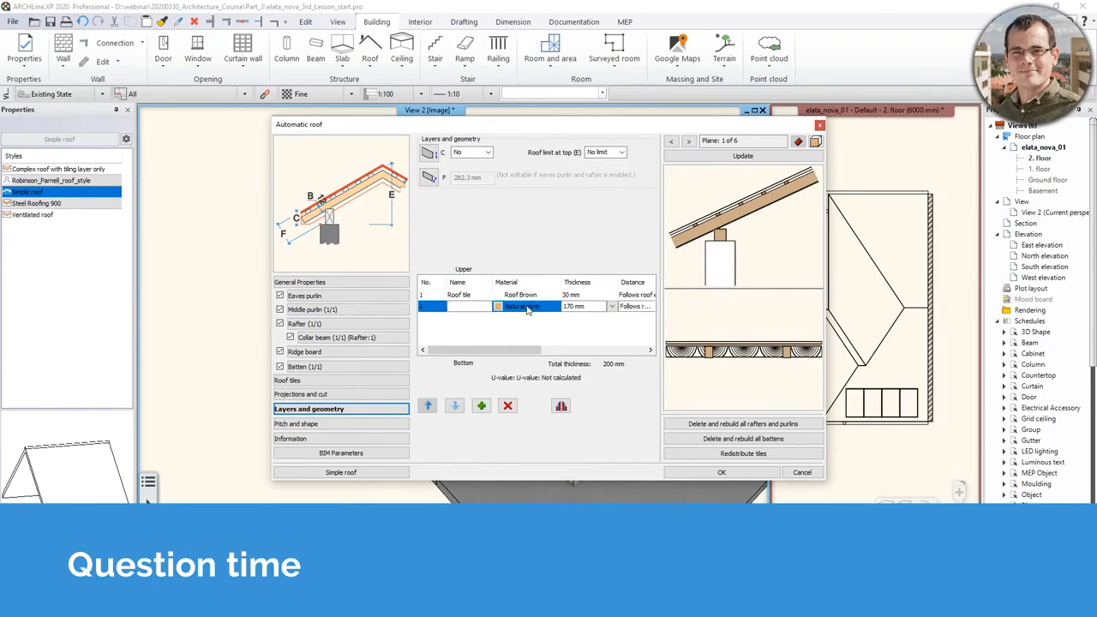
{"action": "left_click", "coordinate": [525, 307]}
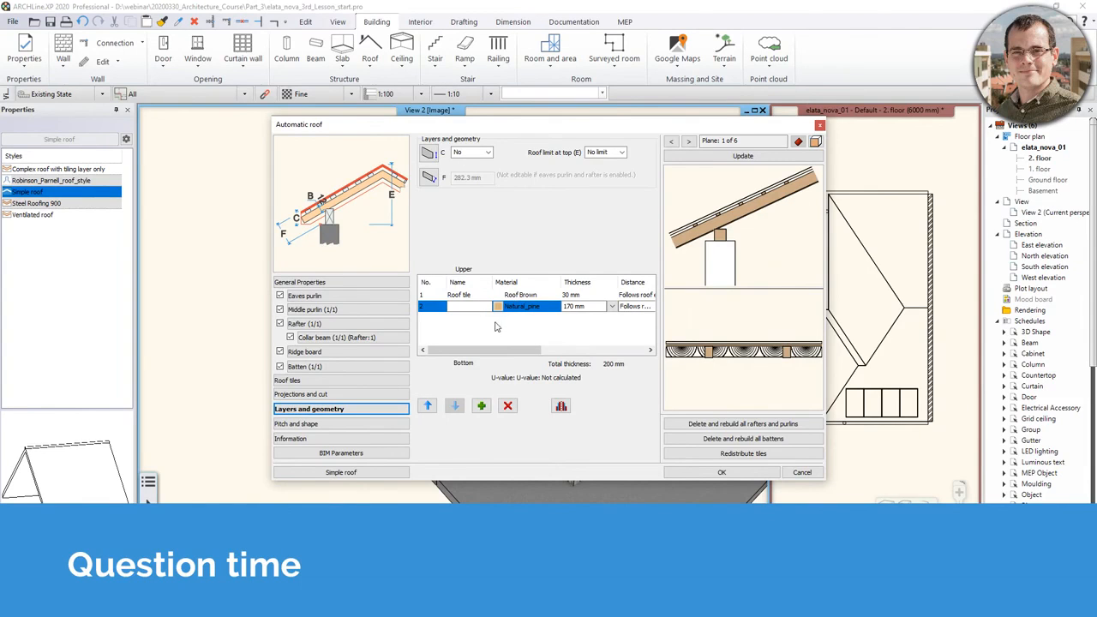
{"action": "left_click", "coordinate": [480, 406]}
{"action": "left_click", "coordinate": [580, 318]}
{"action": "left_click", "coordinate": [581, 318]}
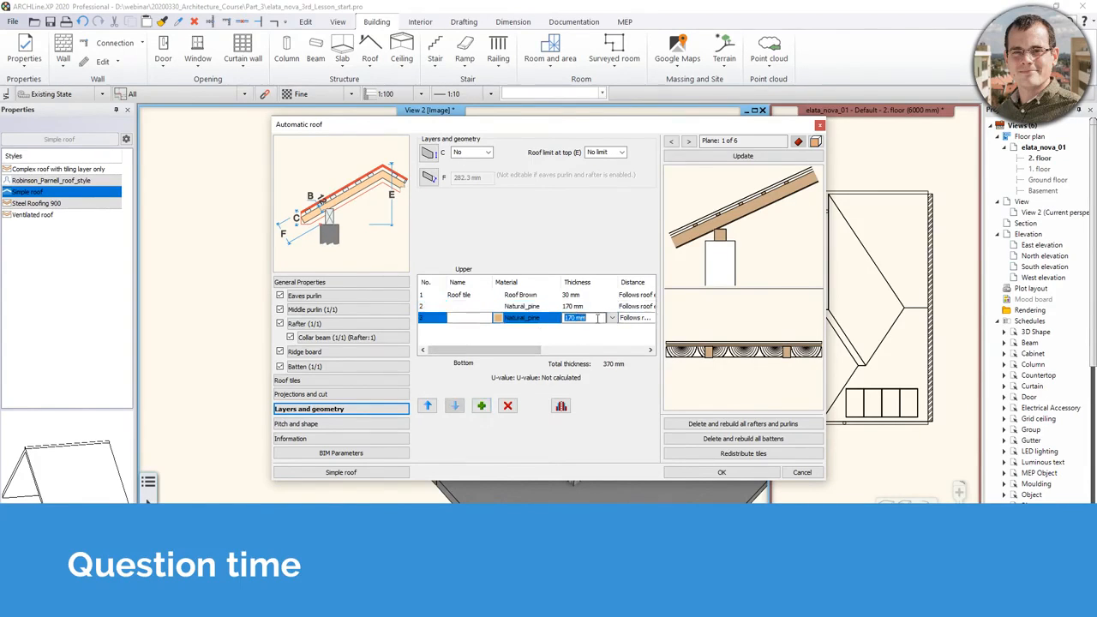
{"action": "type", "text": "10"}
{"action": "left_click", "coordinate": [741, 155]}
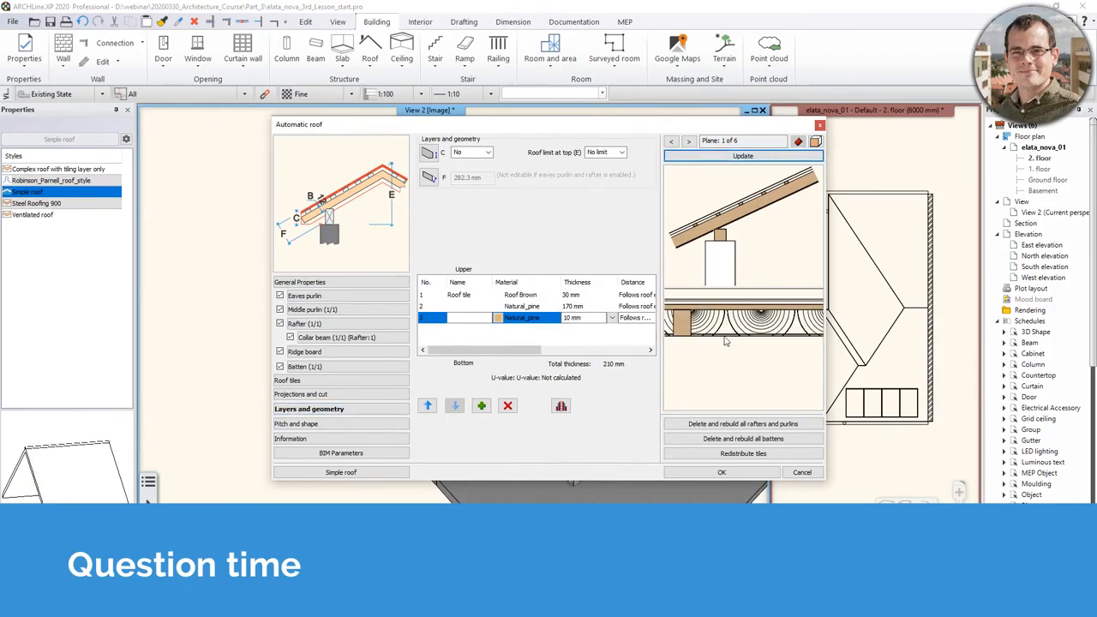
Toggle the new roof layer's visibility and look through the model's materials for it without picking one.
{"action": "left_click_drag", "start_coordinate": [514, 352], "coordinate": [624, 351]}
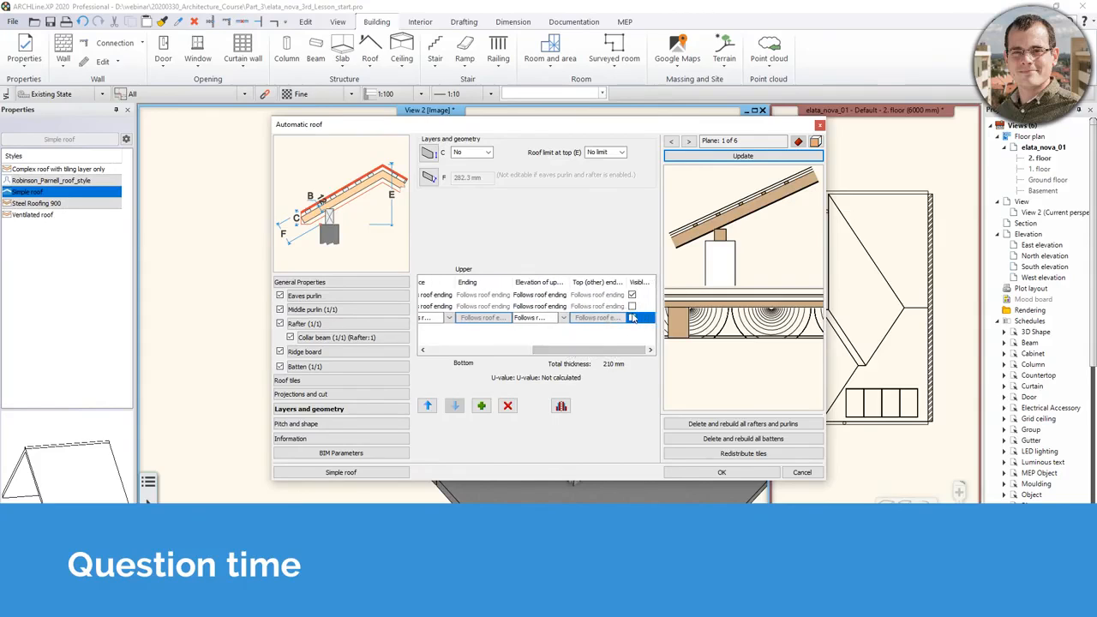
{"action": "left_click", "coordinate": [631, 318]}
{"action": "left_click_drag", "start_coordinate": [595, 351], "coordinate": [486, 353]}
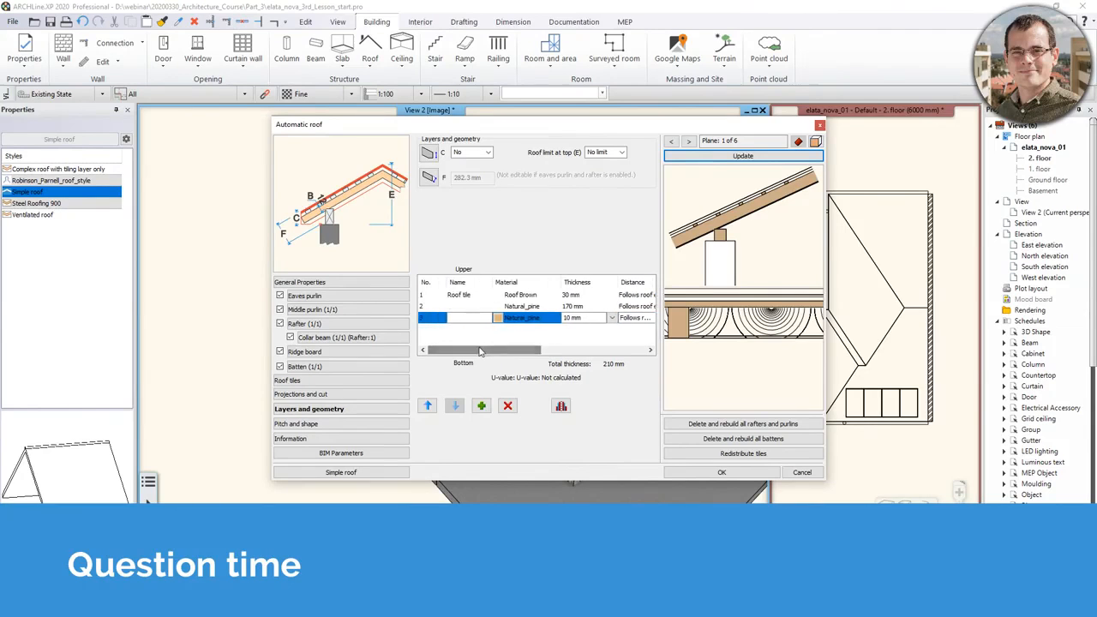
{"action": "left_click", "coordinate": [536, 319]}
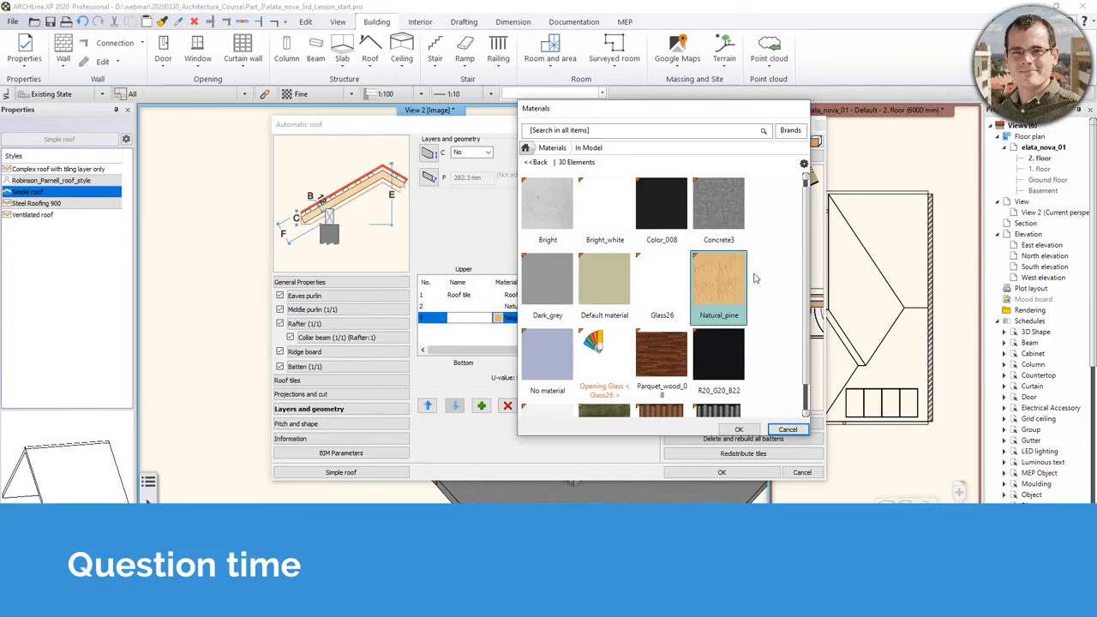
{"action": "left_click", "coordinate": [786, 429]}
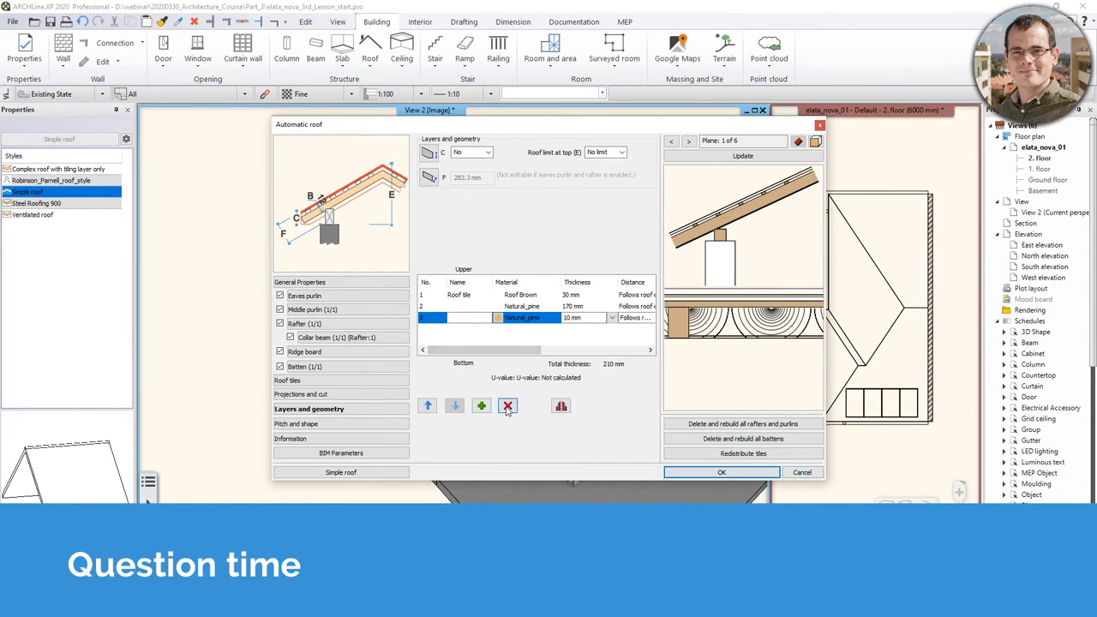
Delete the third roof layer and discard the automatic roof edits.
{"action": "left_click", "coordinate": [507, 406]}
{"action": "left_click", "coordinate": [802, 472]}
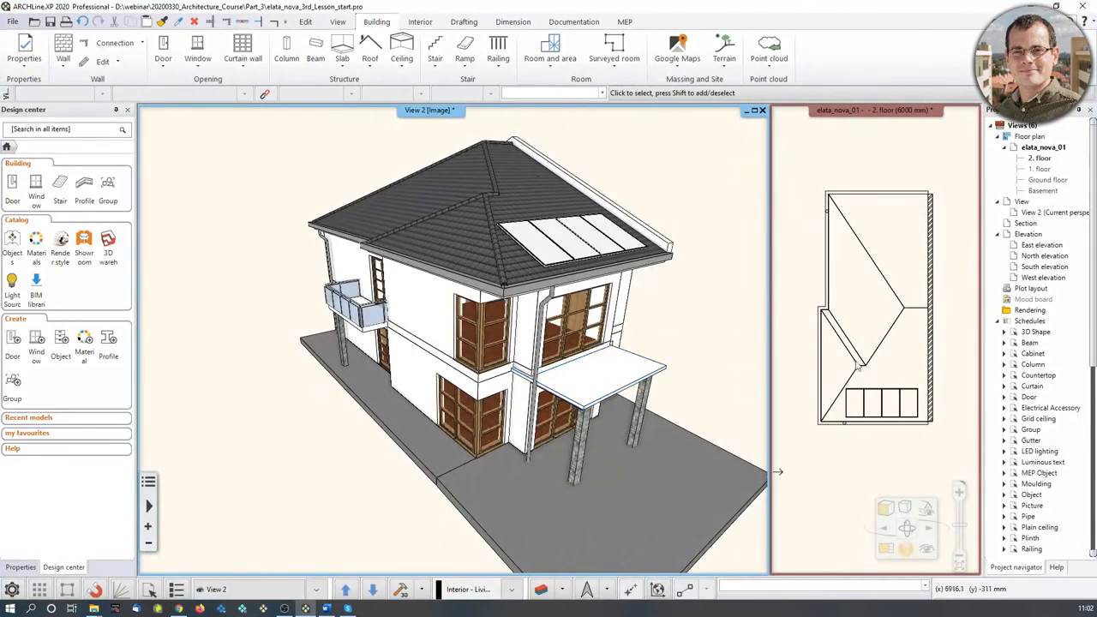
Make the floor plan the main view and switch it from the 2nd floor down to the ground floor.
{"action": "left_click", "coordinate": [861, 370]}
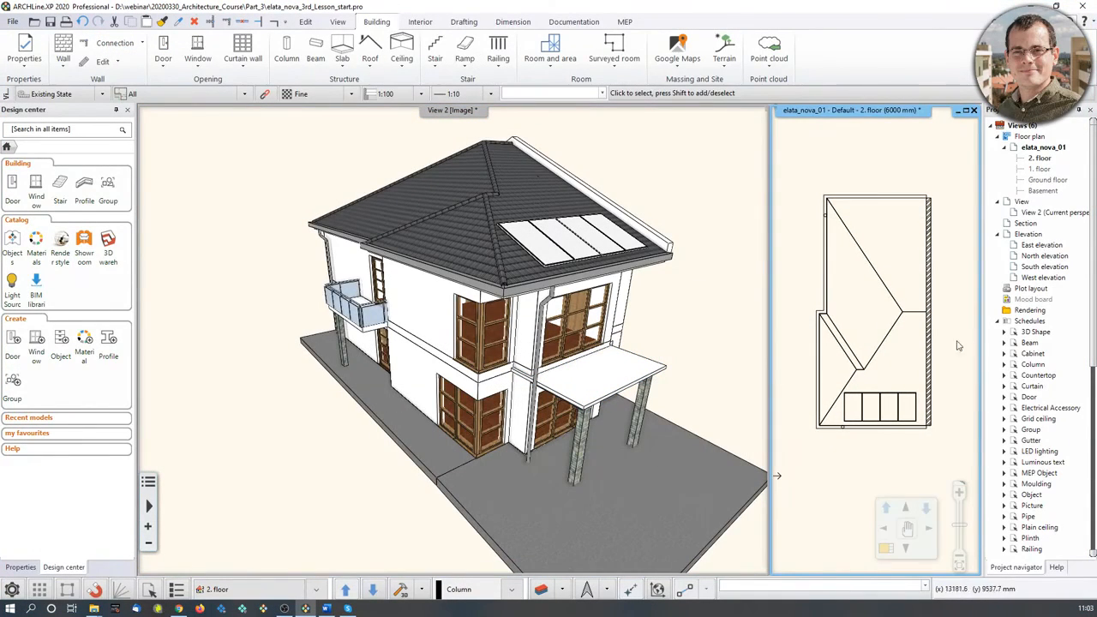
{"action": "left_click", "coordinate": [885, 547]}
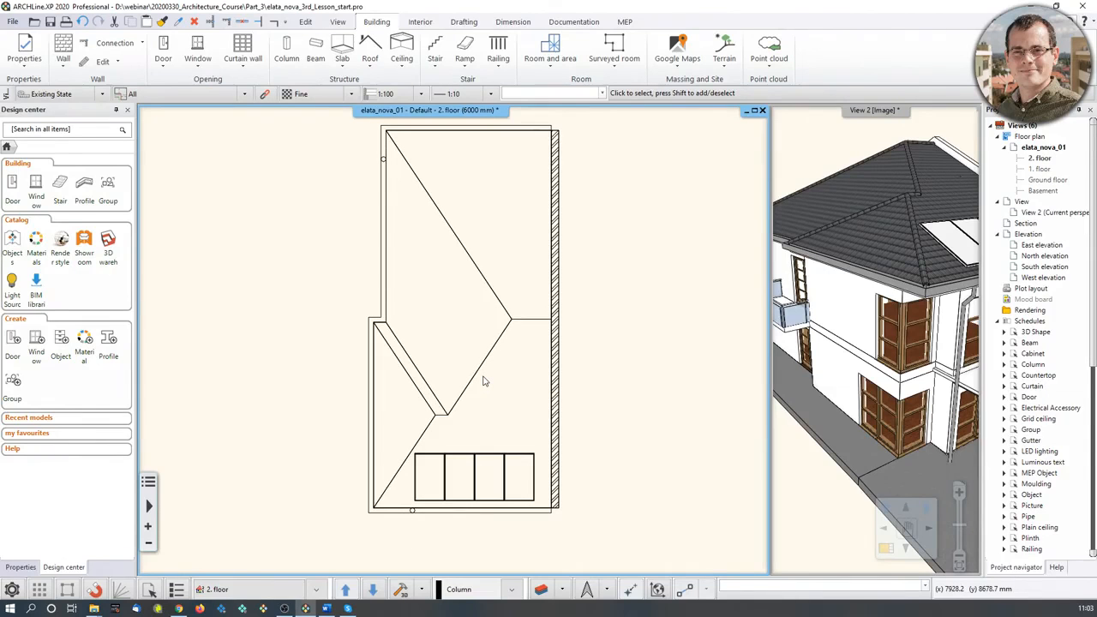
{"action": "key", "text": "Page_Down"}
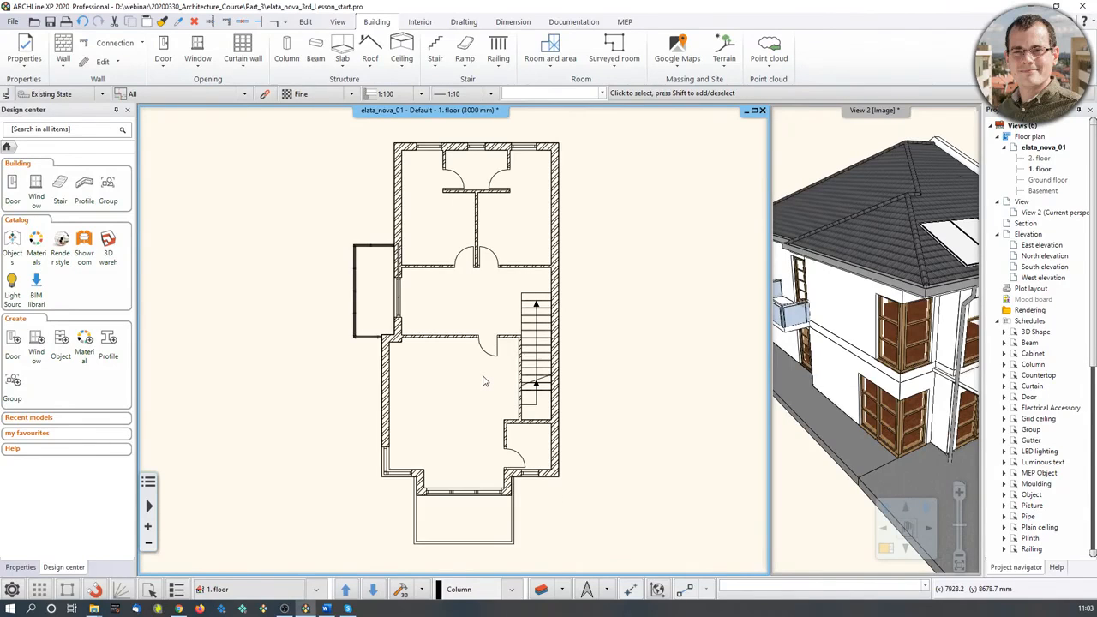
{"action": "key", "text": "Page_Down"}
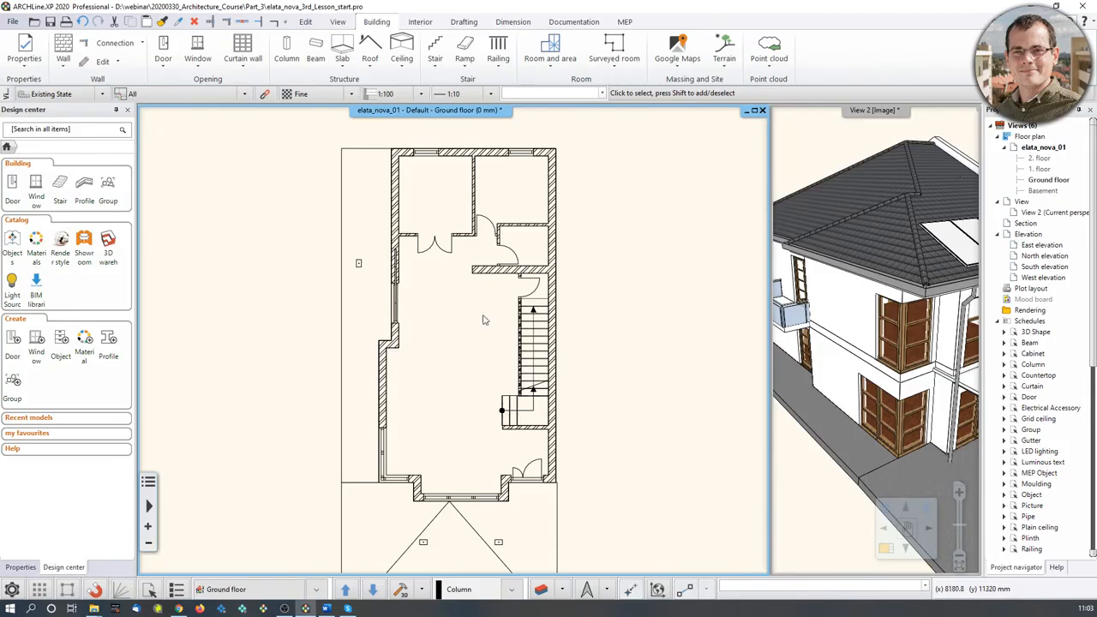
Start defining a section with Hatch on section enabled, leaving objects hidden and Partial section view on.
{"action": "left_click", "coordinate": [568, 22]}
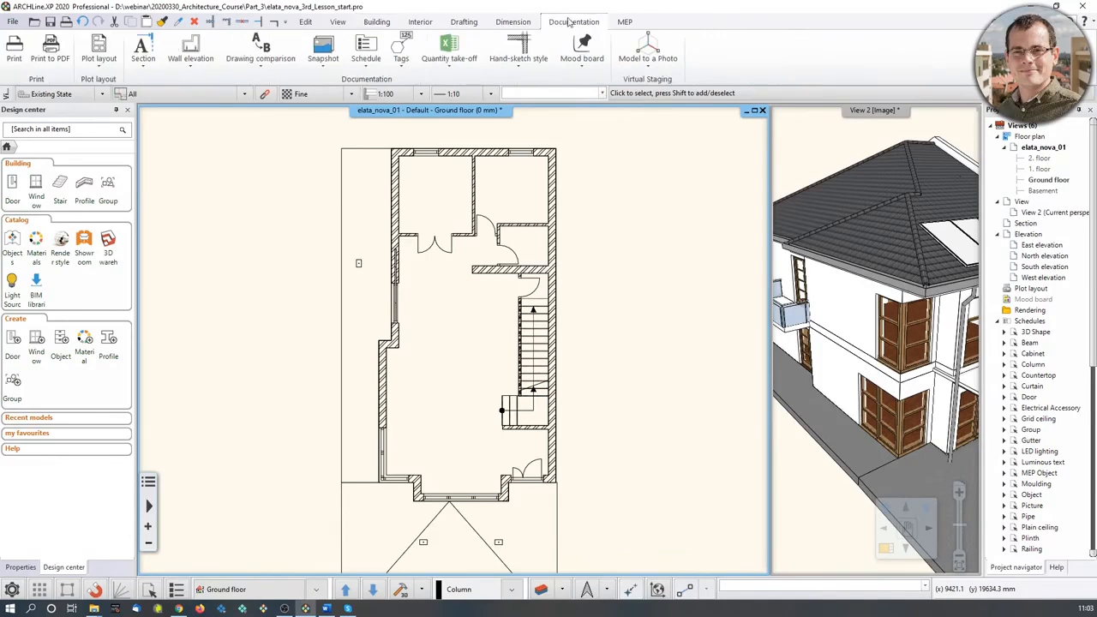
{"action": "left_click", "coordinate": [140, 69]}
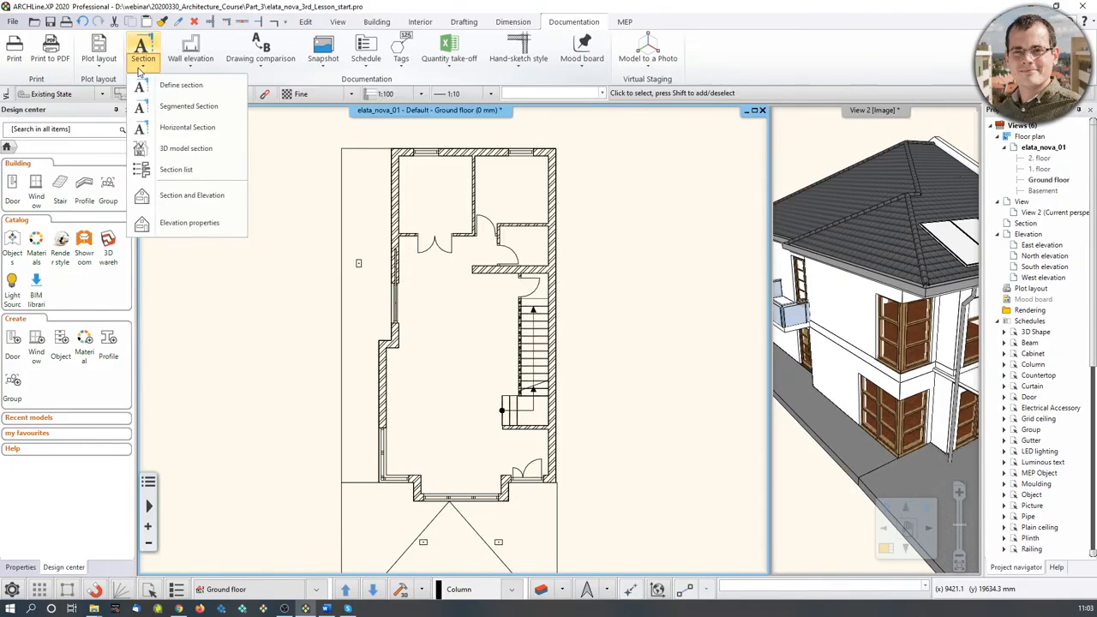
{"action": "left_click", "coordinate": [204, 87]}
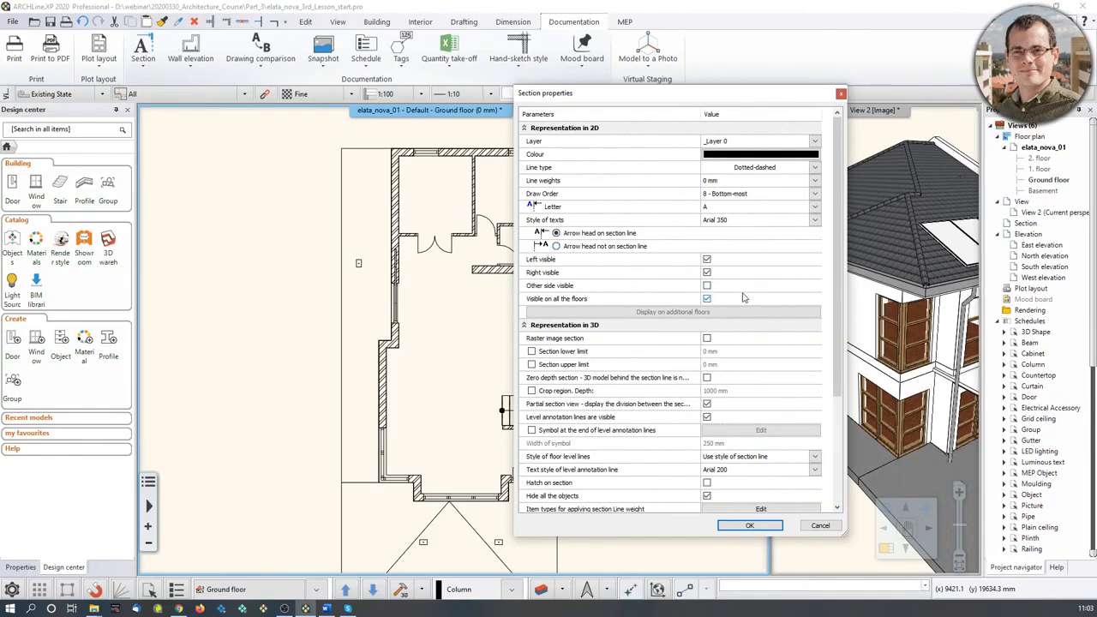
{"action": "scroll", "coordinate": [744, 297], "scroll_direction": "down", "scroll_amount": 2}
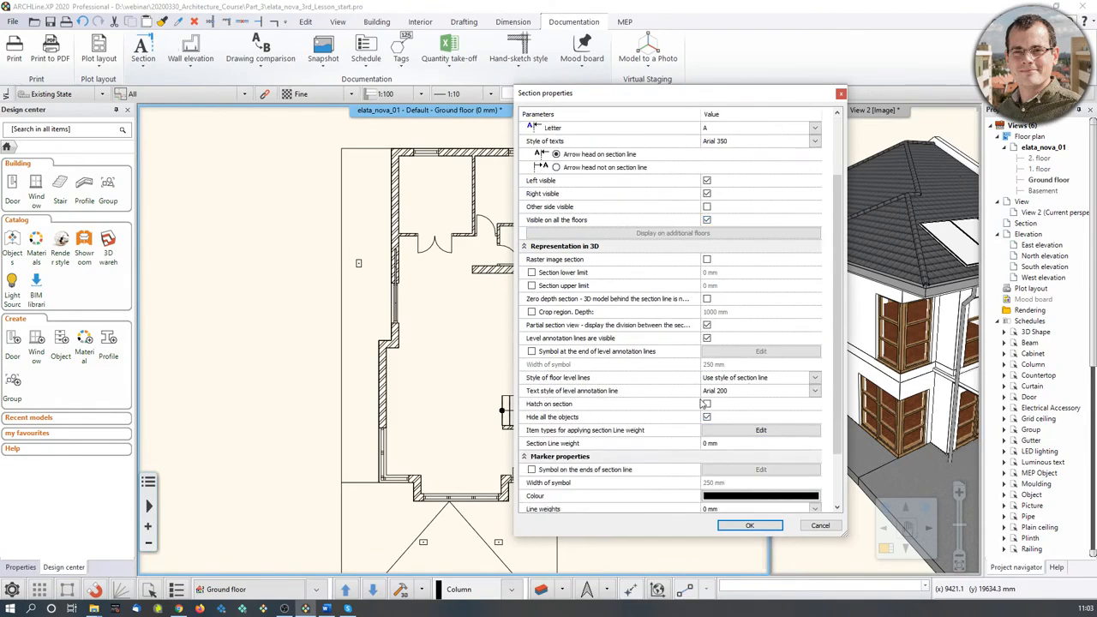
{"action": "left_click", "coordinate": [707, 406]}
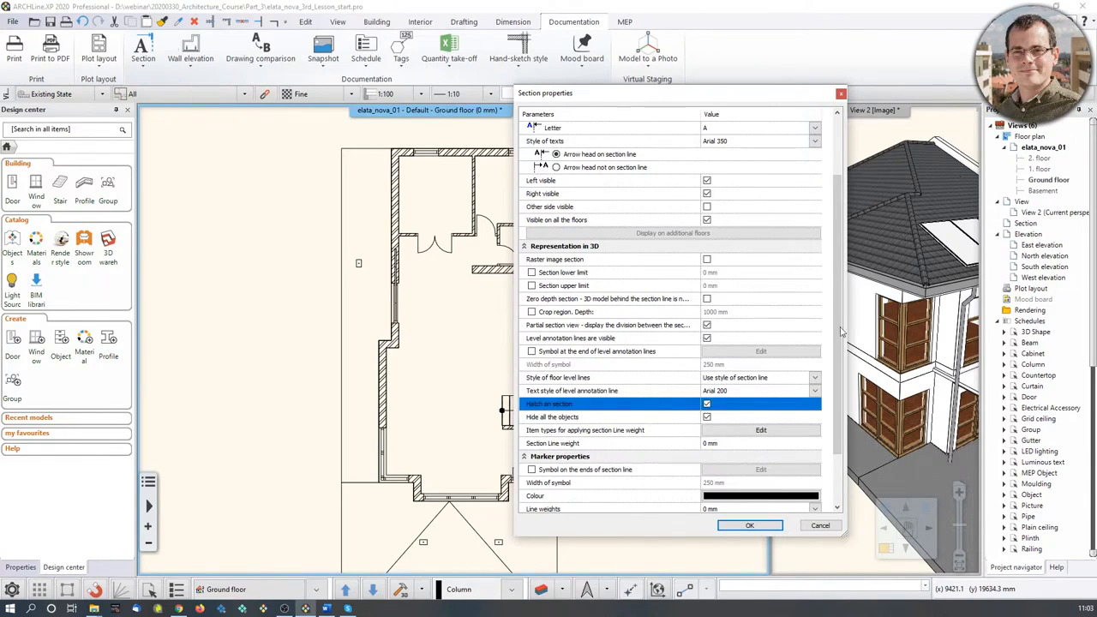
{"action": "left_click", "coordinate": [707, 417]}
{"action": "scroll", "coordinate": [694, 355], "scroll_direction": "down", "scroll_amount": 2}
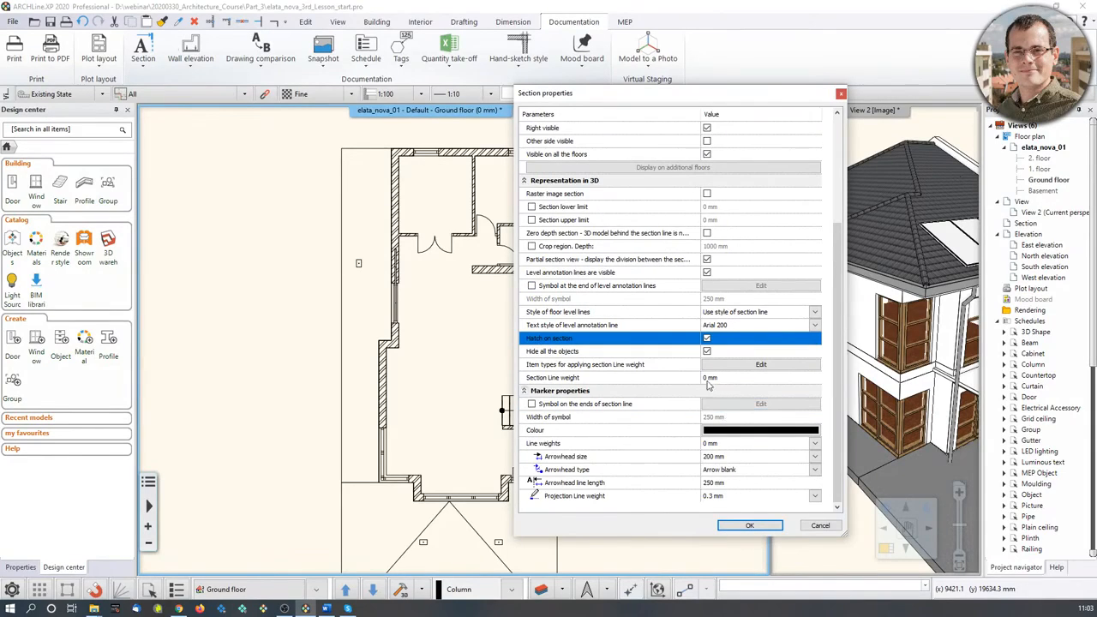
{"action": "left_click", "coordinate": [707, 259]}
{"action": "left_click", "coordinate": [713, 260]}
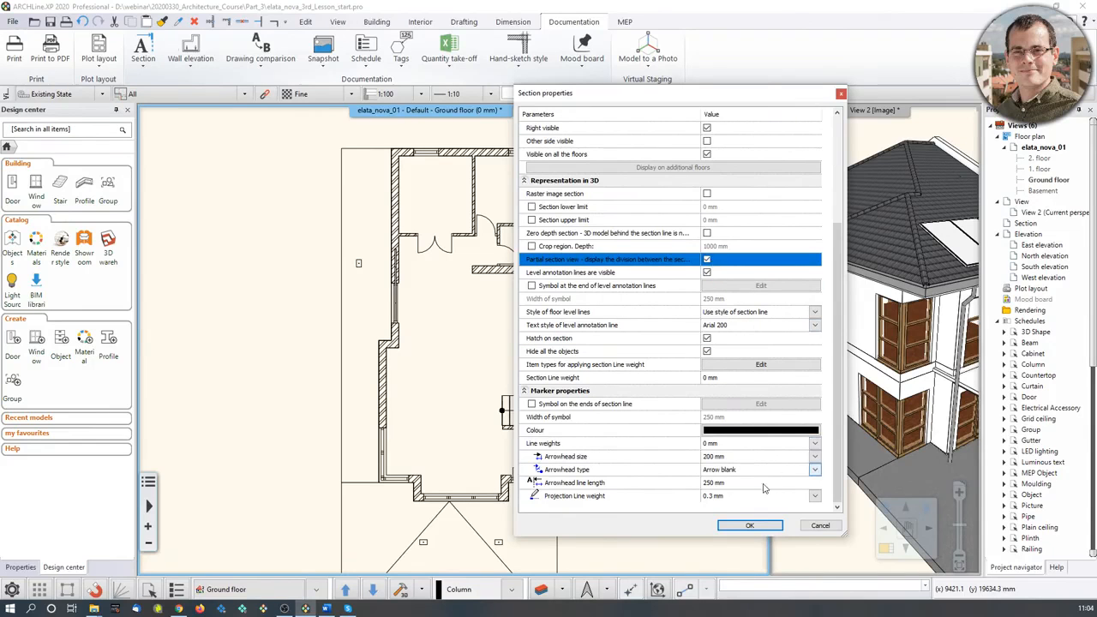
{"action": "left_click", "coordinate": [749, 525]}
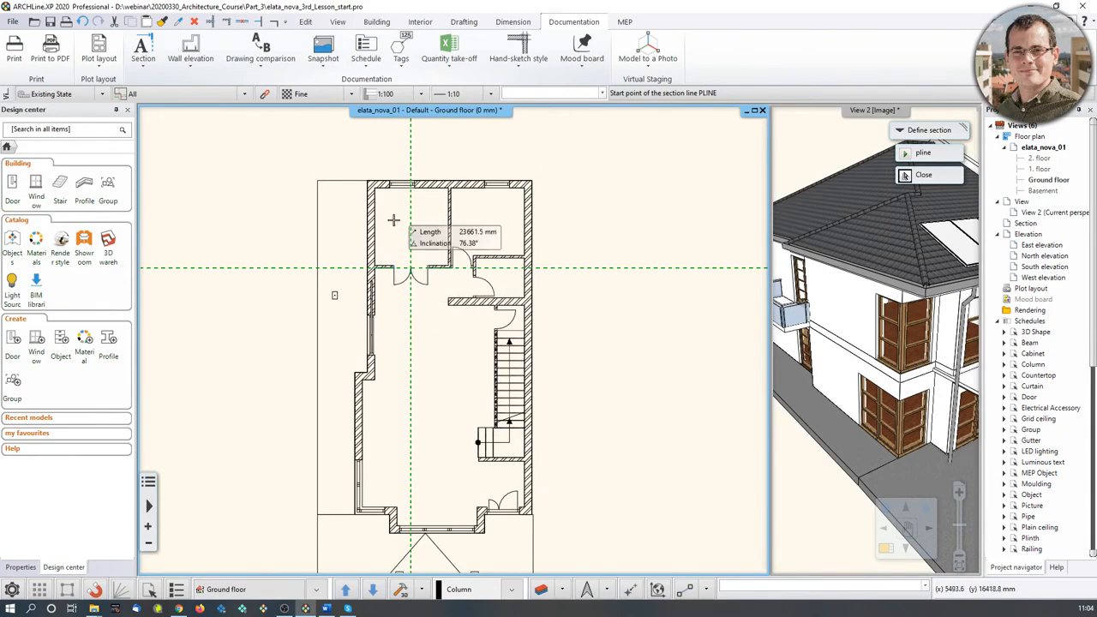
Draw a vertical section line through the upper double door and front terrace, pick the plan's left side and create the section view.
{"action": "left_click", "coordinate": [411, 147]}
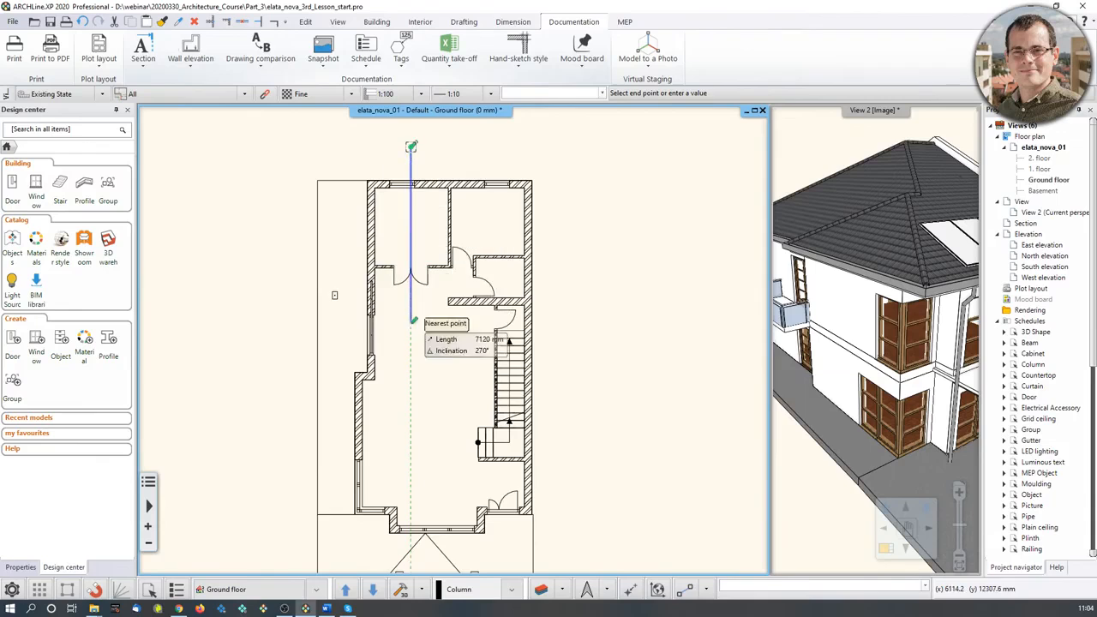
{"action": "middle_click_drag", "start_coordinate": [397, 516], "coordinate": [428, 437]}
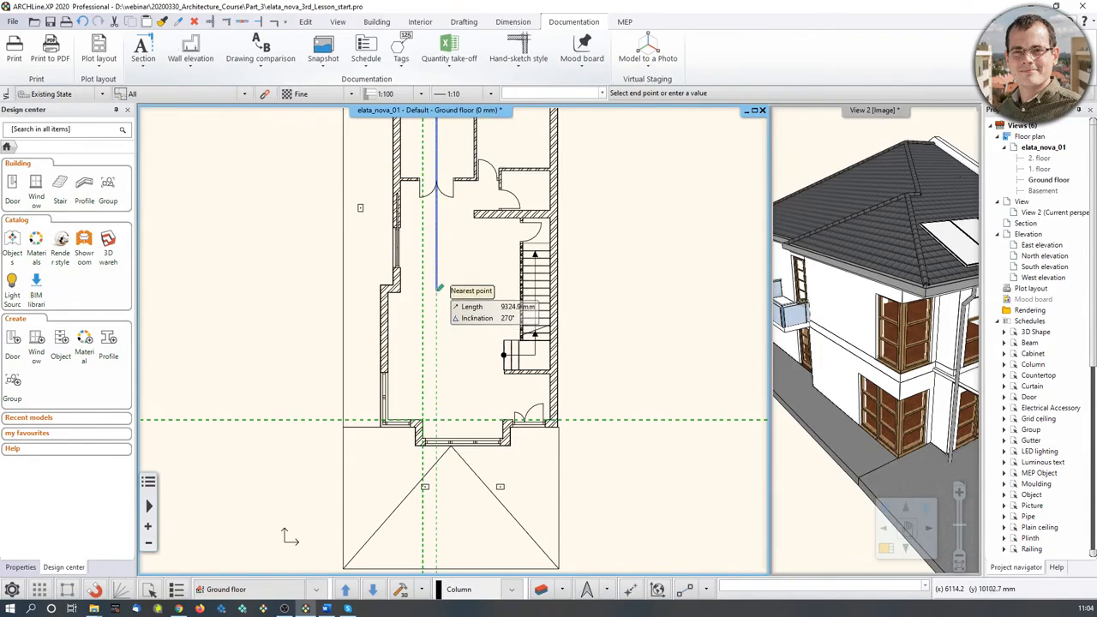
{"action": "left_click", "coordinate": [442, 288]}
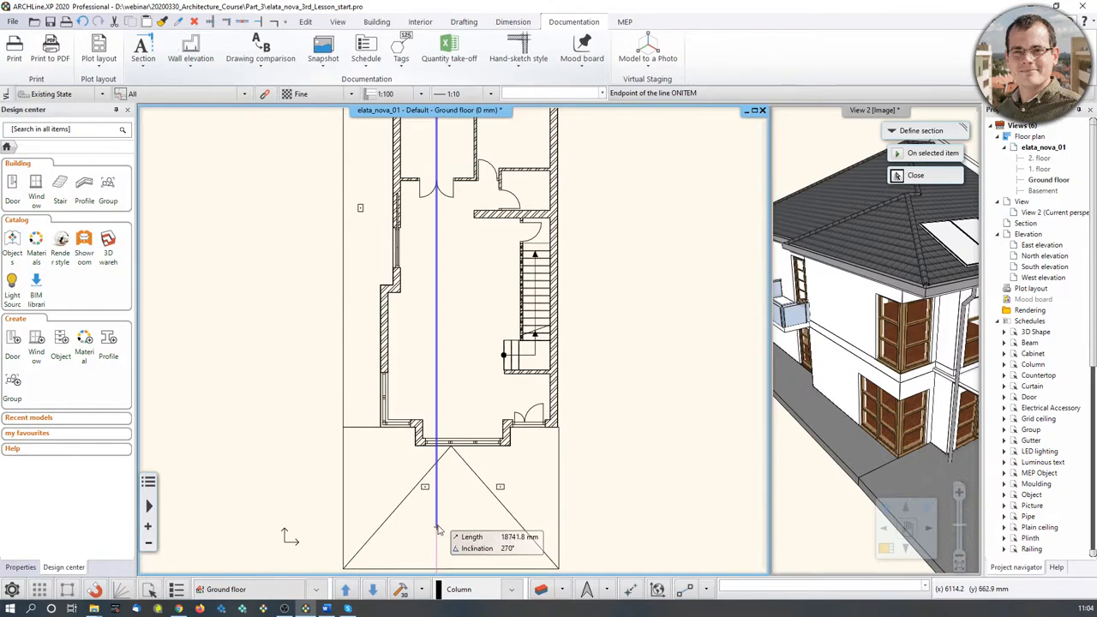
{"action": "left_click", "coordinate": [437, 529]}
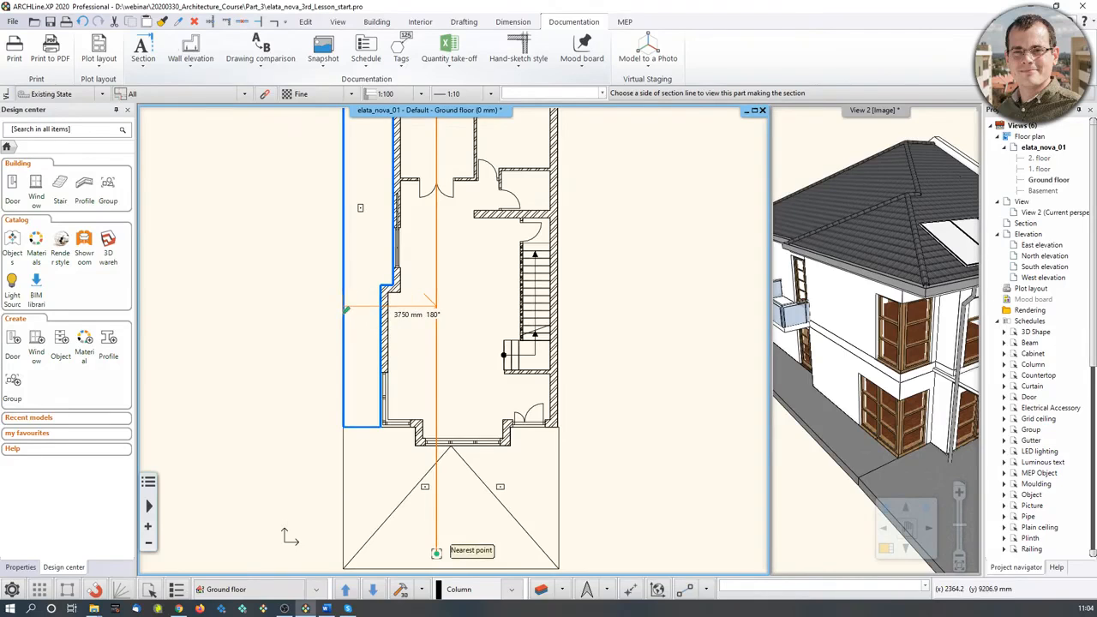
{"action": "left_click", "coordinate": [297, 310]}
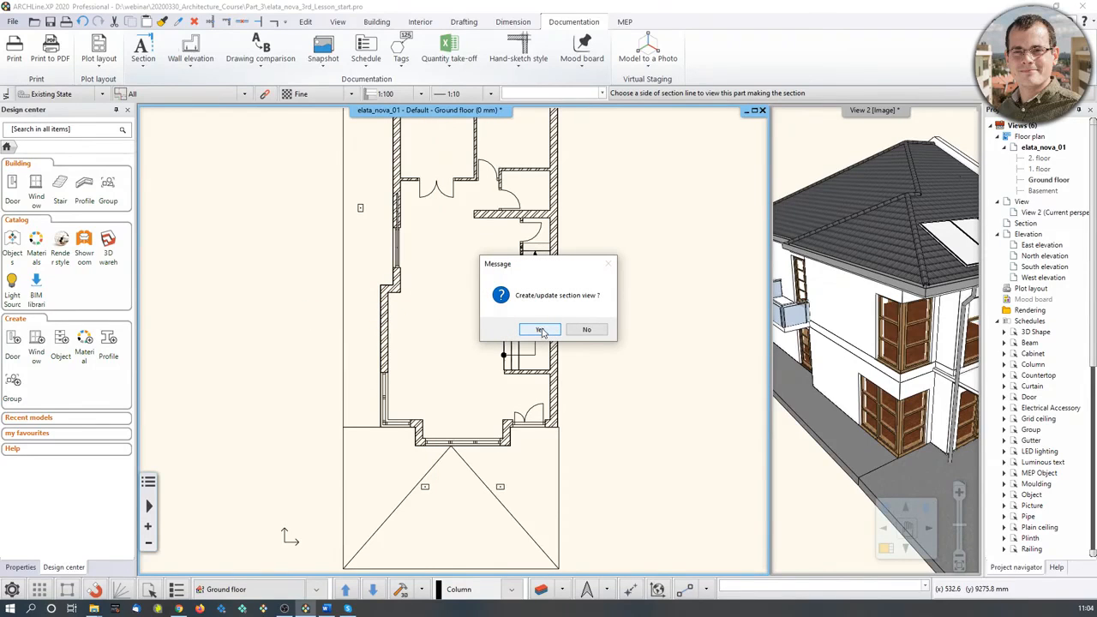
{"action": "left_click", "coordinate": [540, 330]}
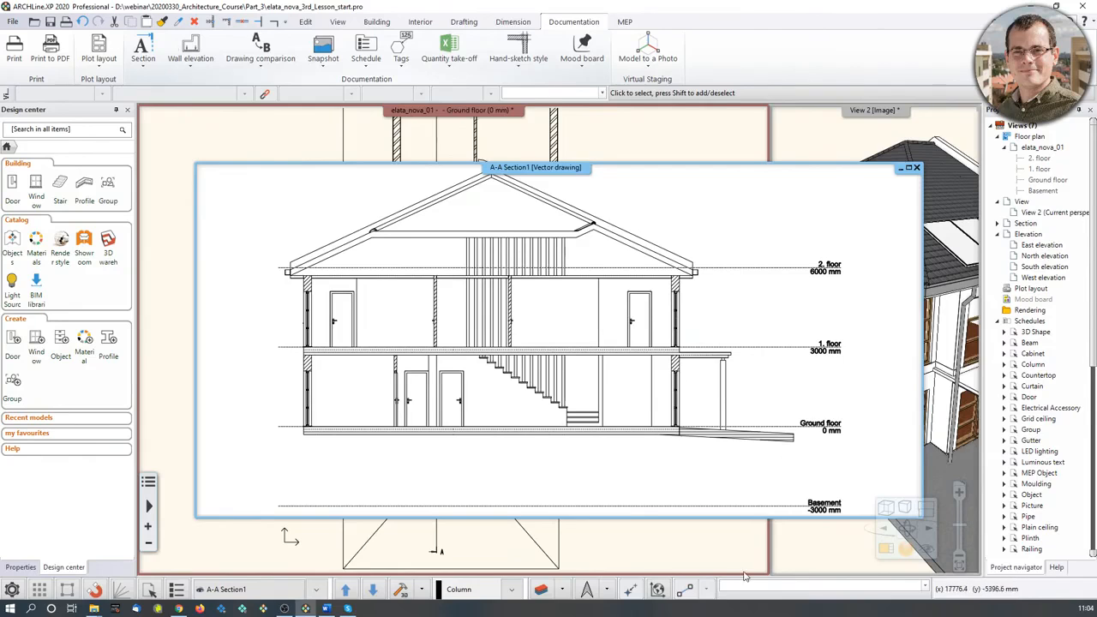
Tile the section, floor plan and 3D views, with the A-A section as the main view.
{"action": "left_click", "coordinate": [885, 551]}
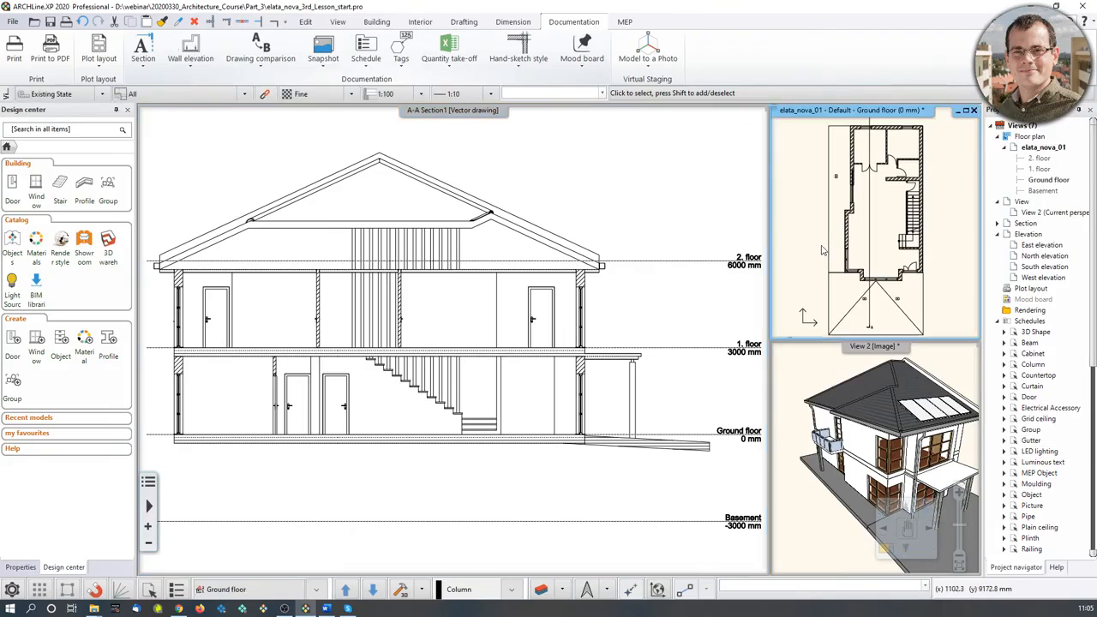
{"action": "left_click", "coordinate": [885, 550]}
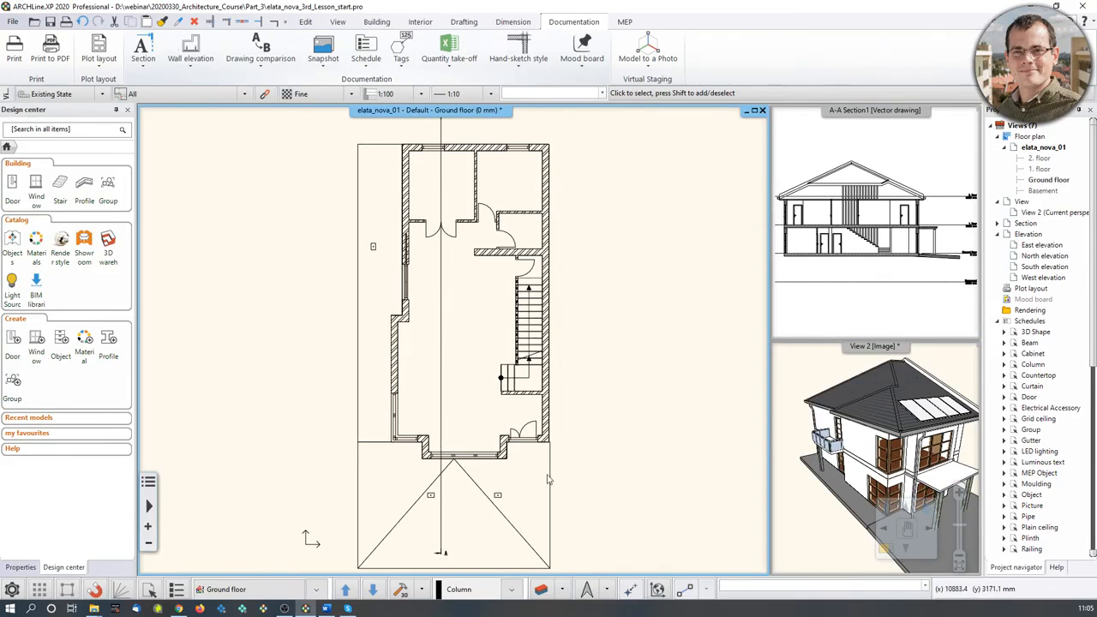
{"action": "left_click", "coordinate": [885, 551]}
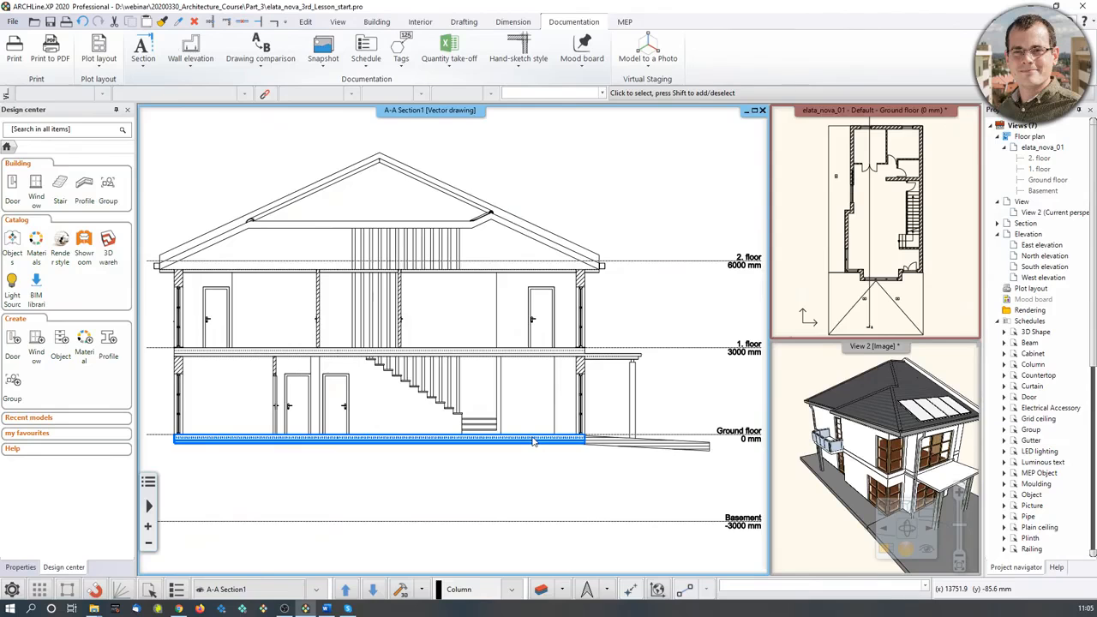
Select the slab between the ground floor and 1st floor in the section, view its properties and close them.
{"action": "scroll", "coordinate": [361, 352], "scroll_direction": "up", "scroll_amount": 4}
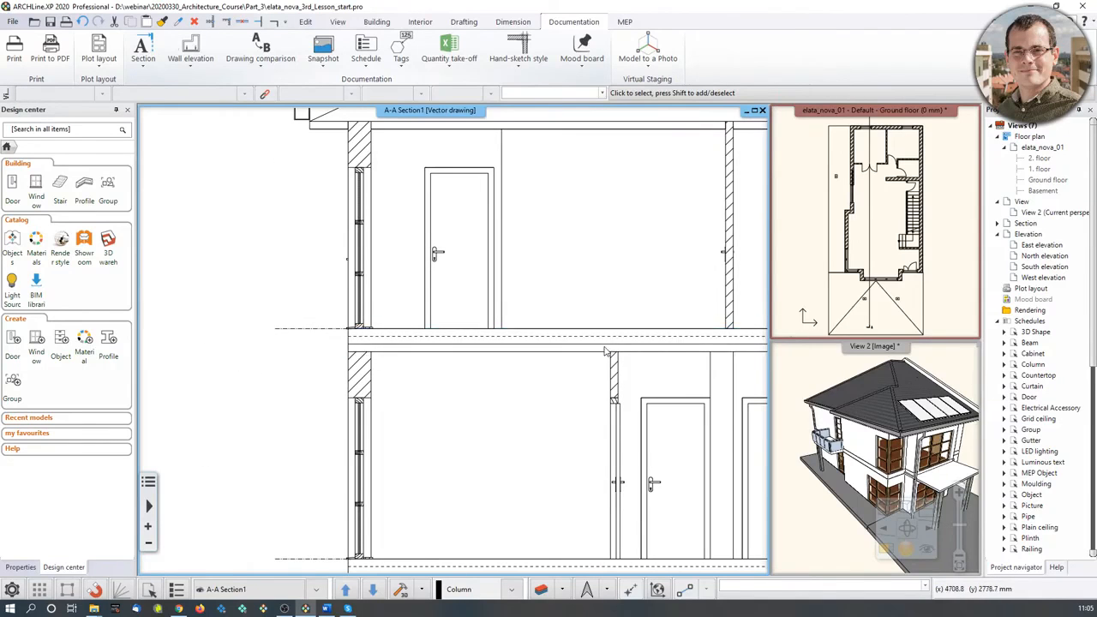
{"action": "middle_click_drag", "start_coordinate": [610, 346], "coordinate": [520, 357]}
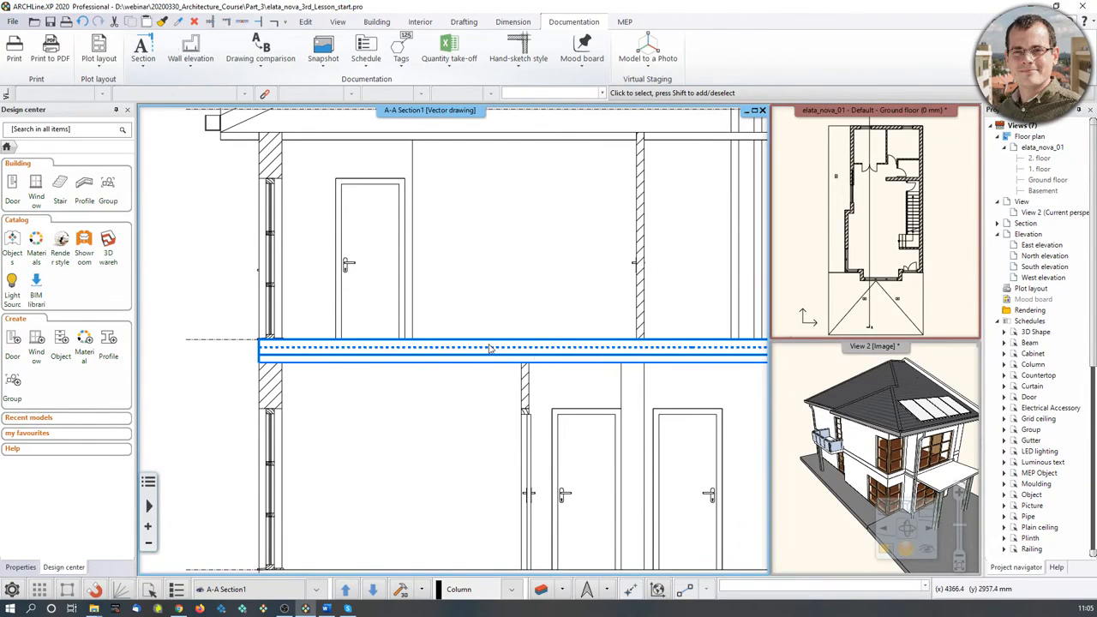
{"action": "left_click", "coordinate": [568, 360]}
{"action": "scroll", "coordinate": [569, 361], "scroll_direction": "down", "scroll_amount": 2}
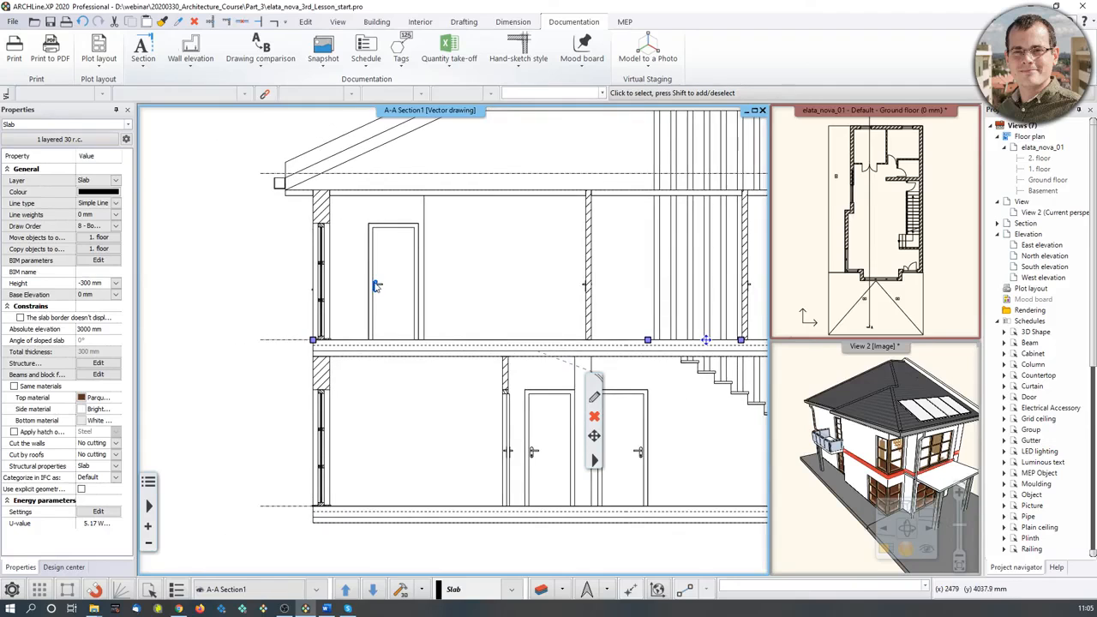
{"action": "left_click", "coordinate": [376, 286]}
{"action": "left_click", "coordinate": [546, 353]}
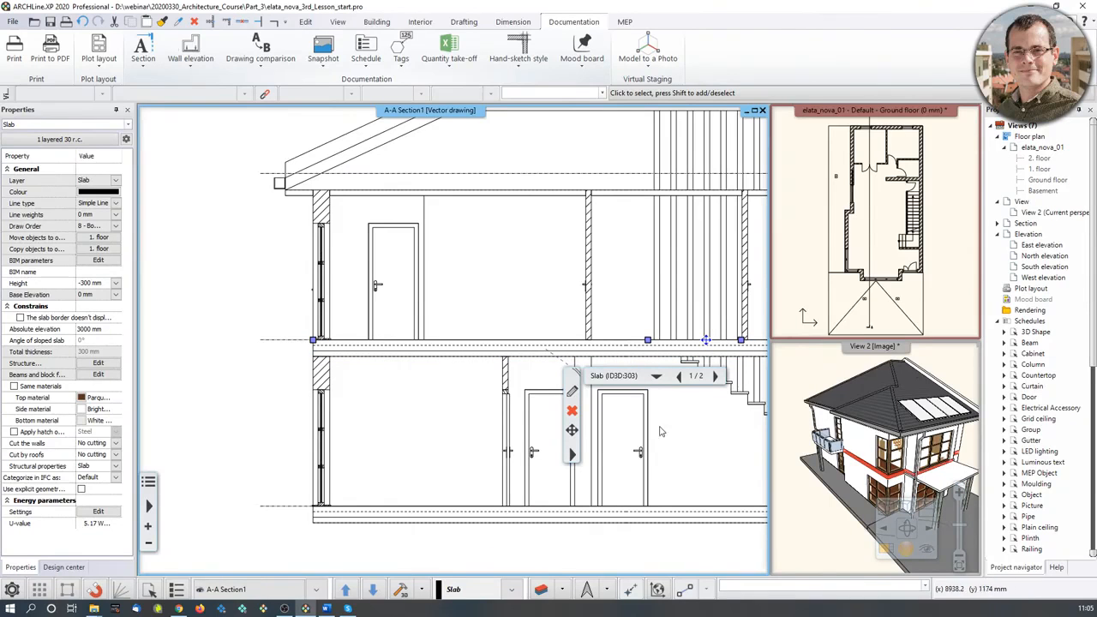
{"action": "middle_click_drag", "start_coordinate": [517, 354], "coordinate": [430, 353]}
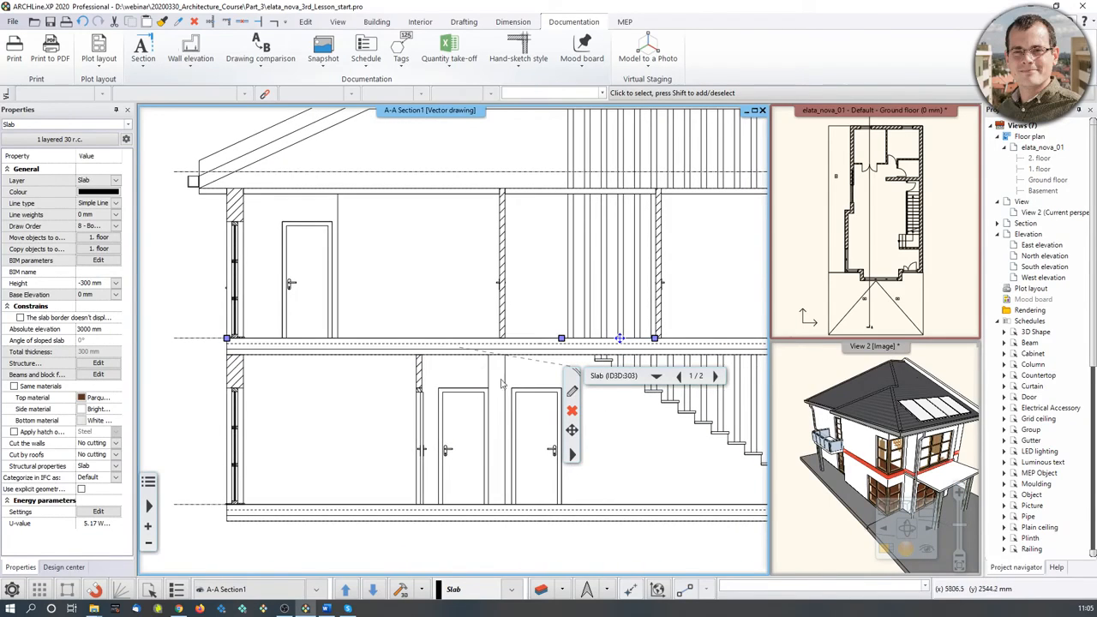
{"action": "left_click", "coordinate": [572, 392]}
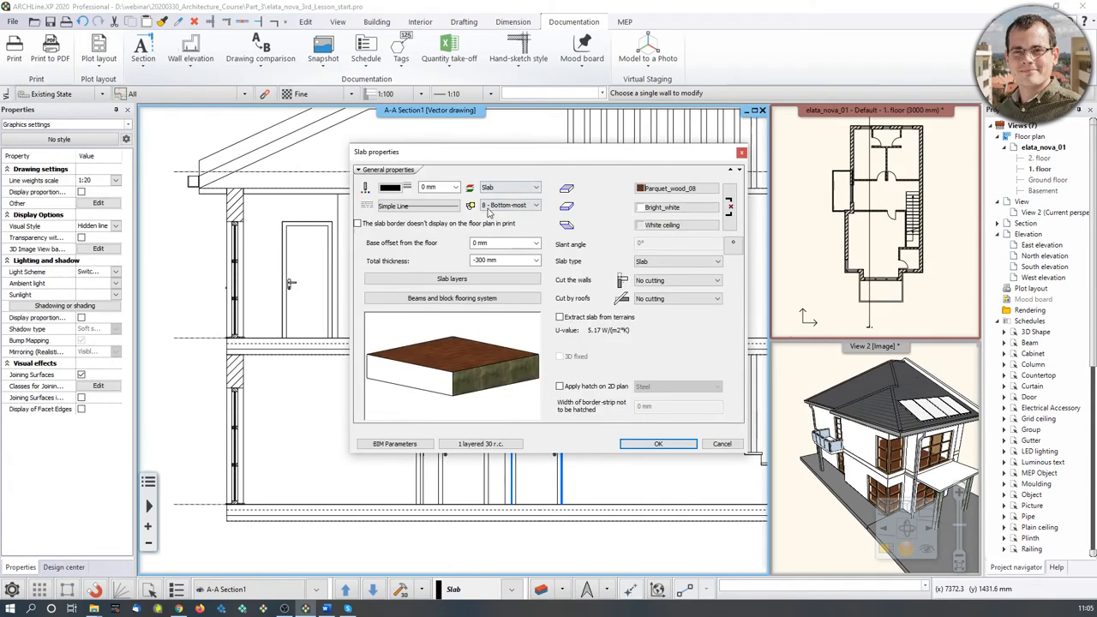
{"action": "left_click", "coordinate": [741, 155]}
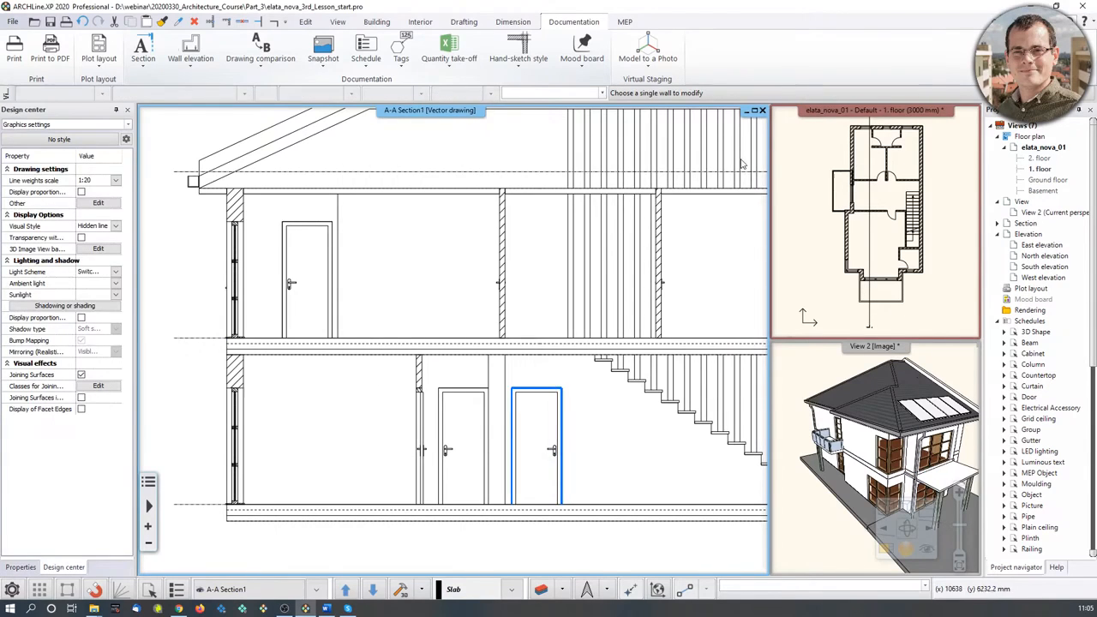
Try setting the height of the 1st-floor window above the front terrace to 1500 mm from the section view.
{"action": "left_click", "coordinate": [837, 408]}
{"action": "middle_click_drag", "start_coordinate": [857, 407], "coordinate": [828, 412]}
{"action": "middle_click_drag", "start_coordinate": [720, 350], "coordinate": [345, 302]}
{"action": "scroll", "coordinate": [365, 307], "scroll_direction": "down", "scroll_amount": 1}
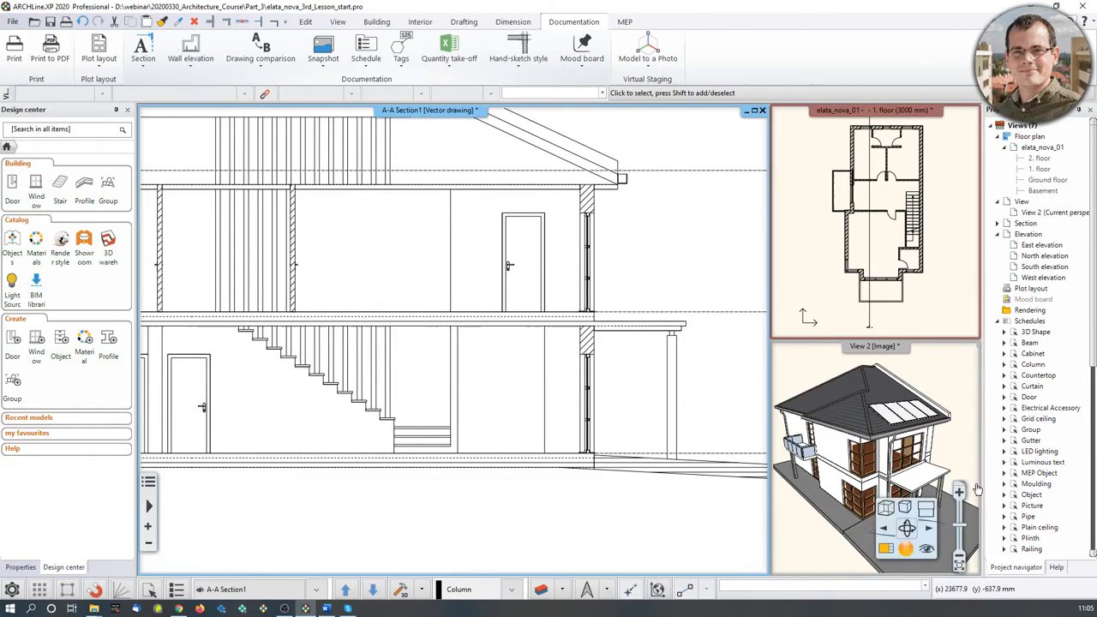
{"action": "left_click", "coordinate": [587, 266]}
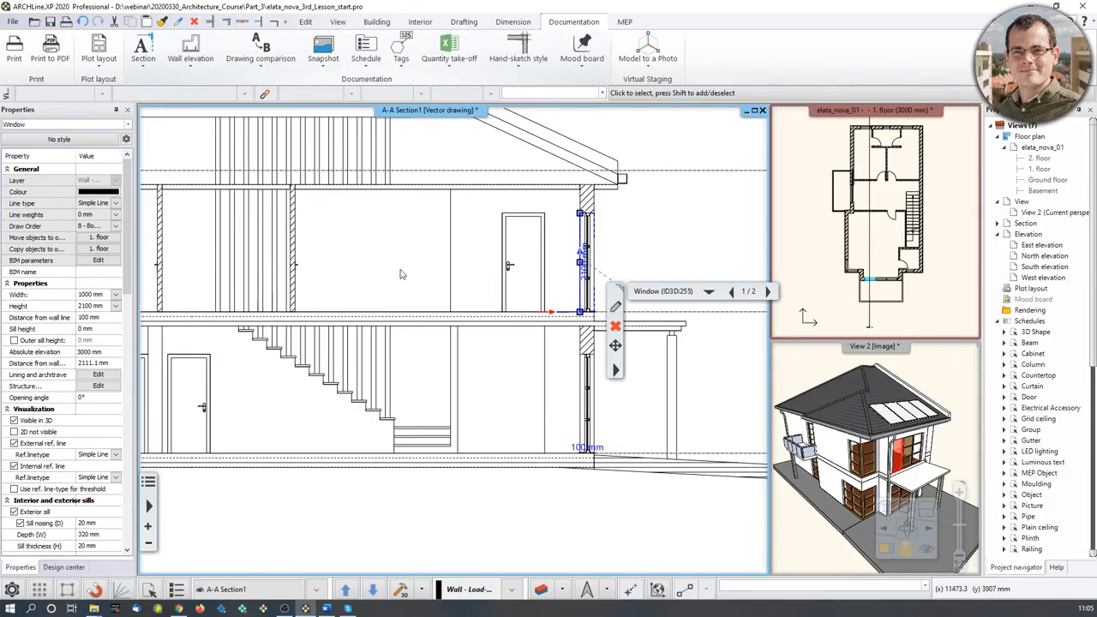
{"action": "middle_click_drag", "start_coordinate": [382, 269], "coordinate": [564, 287]}
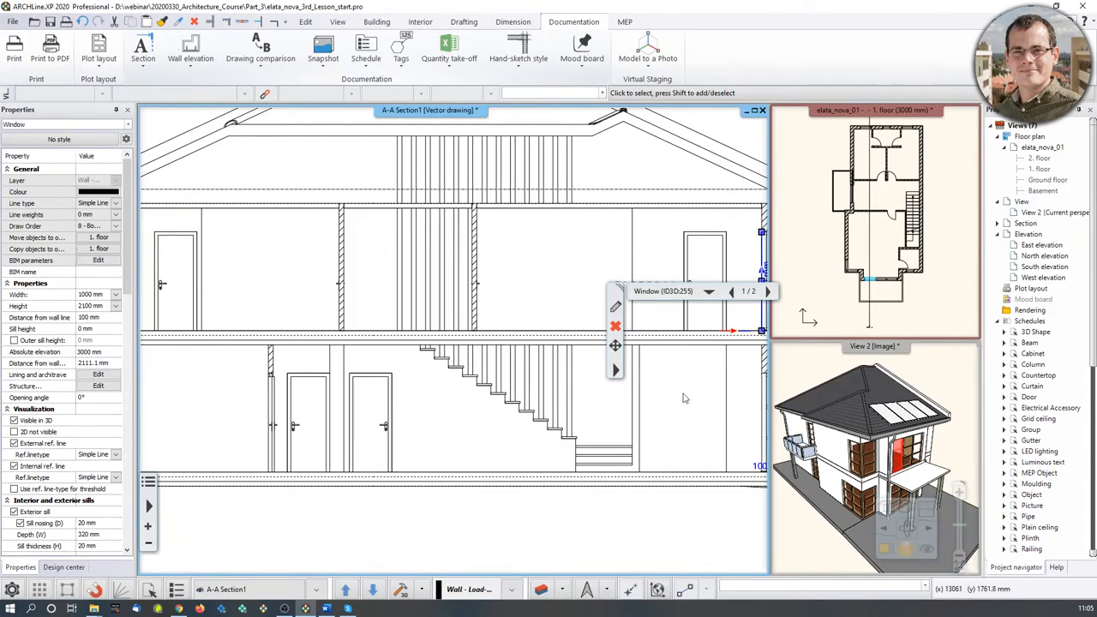
{"action": "middle_click_drag", "start_coordinate": [410, 304], "coordinate": [220, 304]}
{"action": "scroll", "coordinate": [615, 311], "scroll_direction": "up", "scroll_amount": 4}
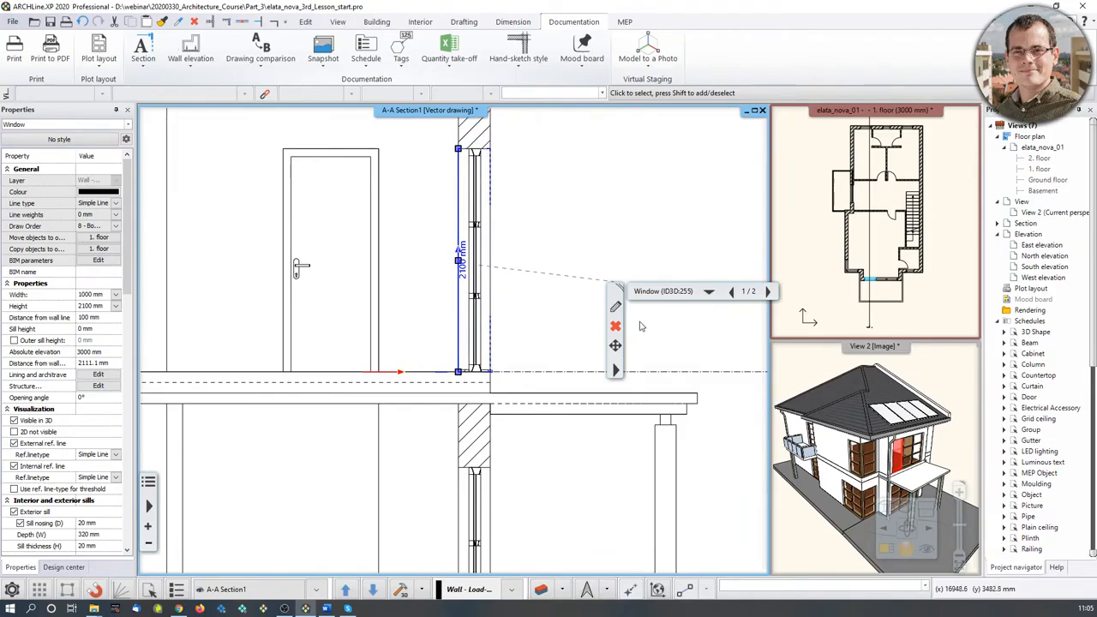
{"action": "left_click", "coordinate": [615, 310]}
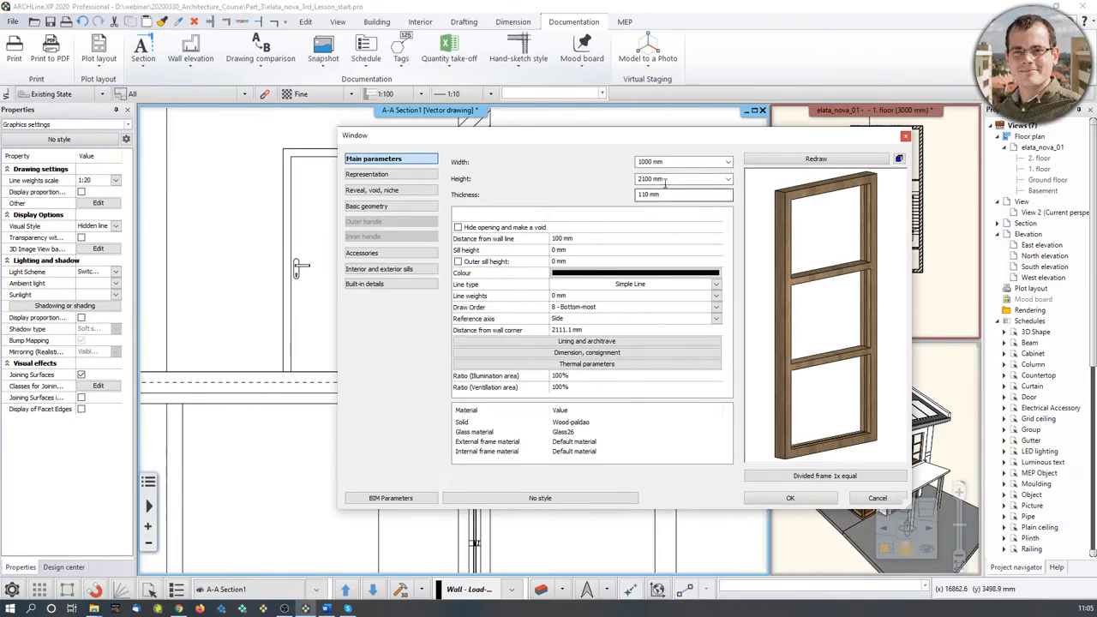
{"action": "left_click", "coordinate": [690, 179]}
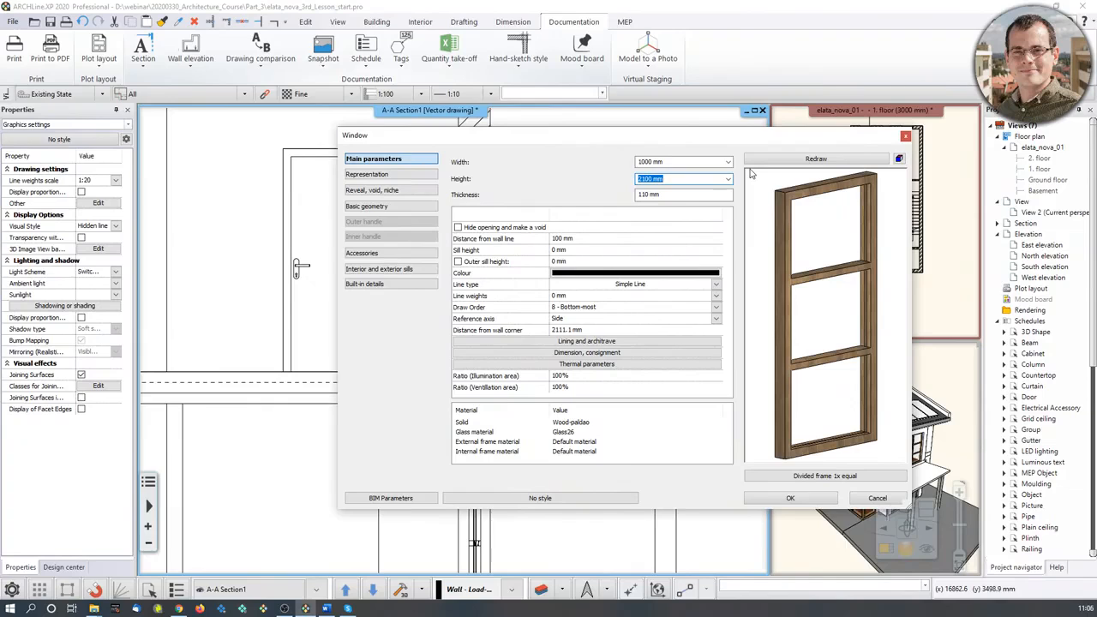
{"action": "type", "text": "1500"}
{"action": "left_click", "coordinate": [849, 159]}
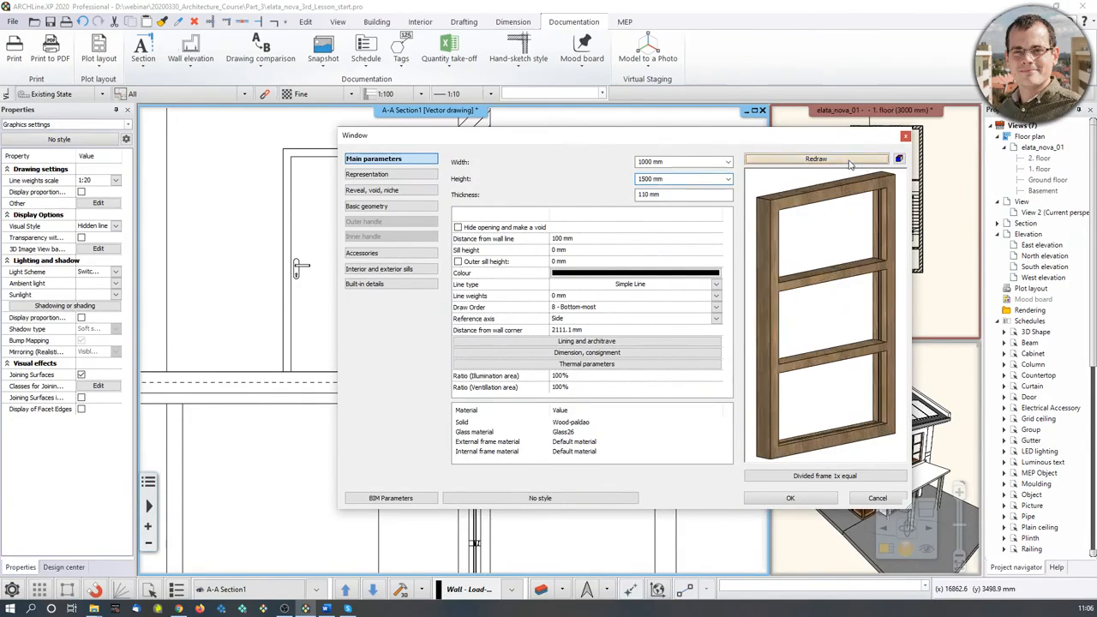
{"action": "left_click", "coordinate": [793, 499]}
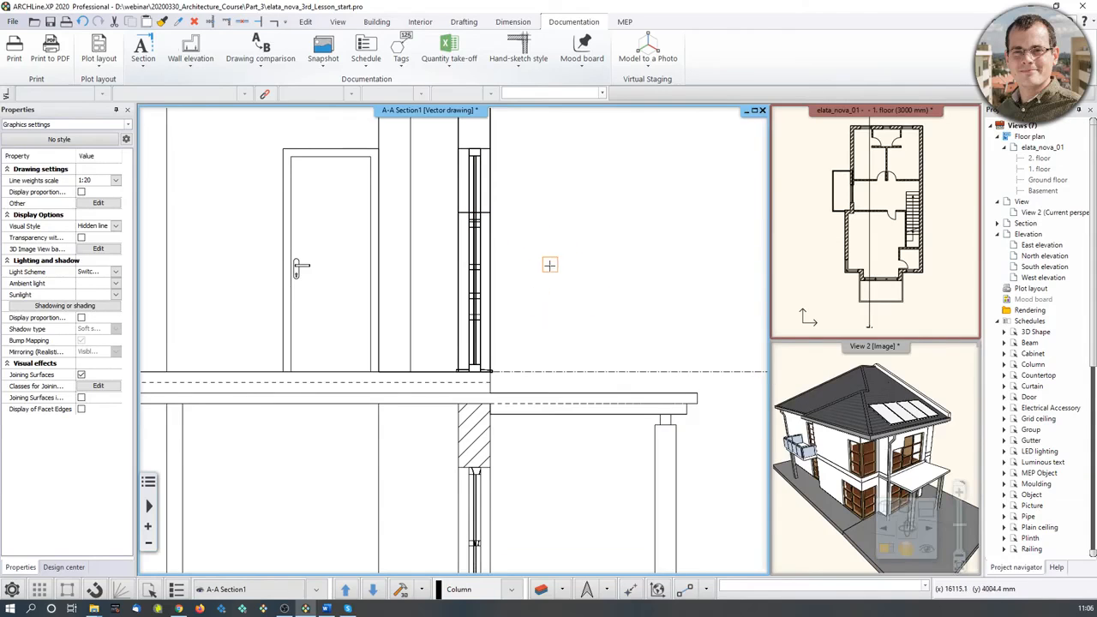
Reselect the slab between the two storeys in the section and open its properties for editing.
{"action": "middle_click_drag", "start_coordinate": [541, 263], "coordinate": [563, 269]}
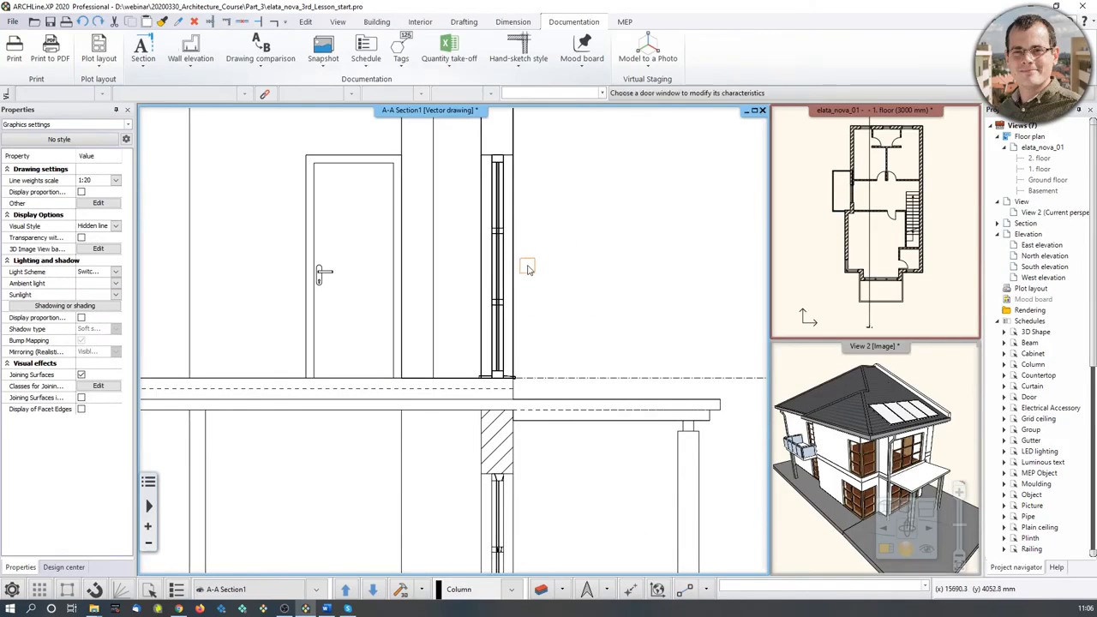
{"action": "scroll", "coordinate": [506, 313], "scroll_direction": "down", "scroll_amount": 3}
{"action": "middle_click_drag", "start_coordinate": [352, 359], "coordinate": [480, 369]}
{"action": "middle_click_drag", "start_coordinate": [381, 358], "coordinate": [519, 343]}
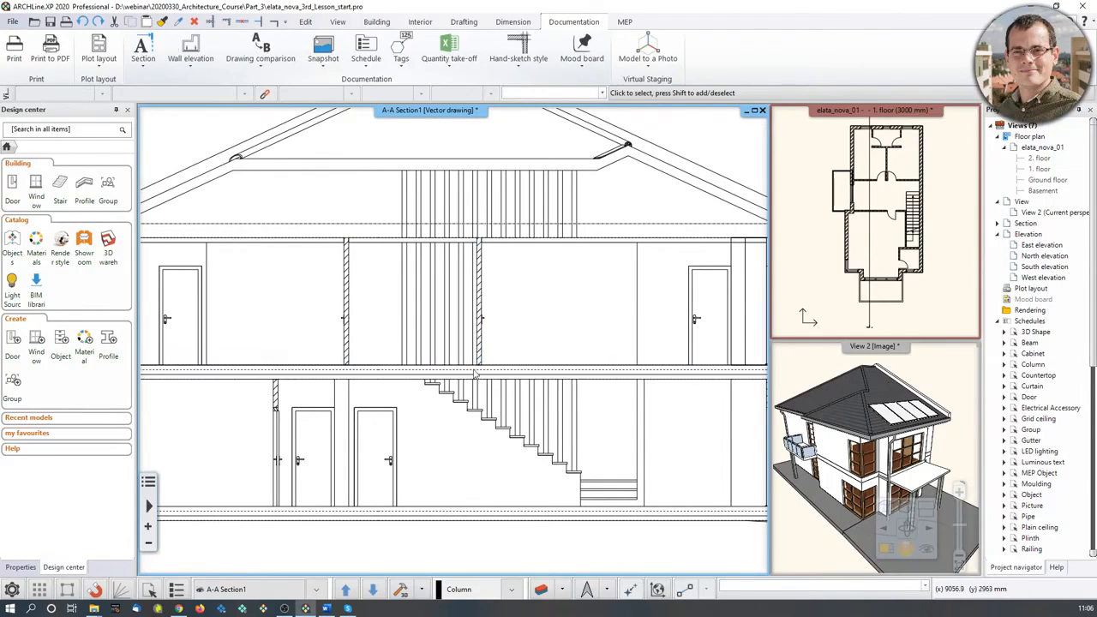
{"action": "middle_click_drag", "start_coordinate": [470, 375], "coordinate": [642, 355]}
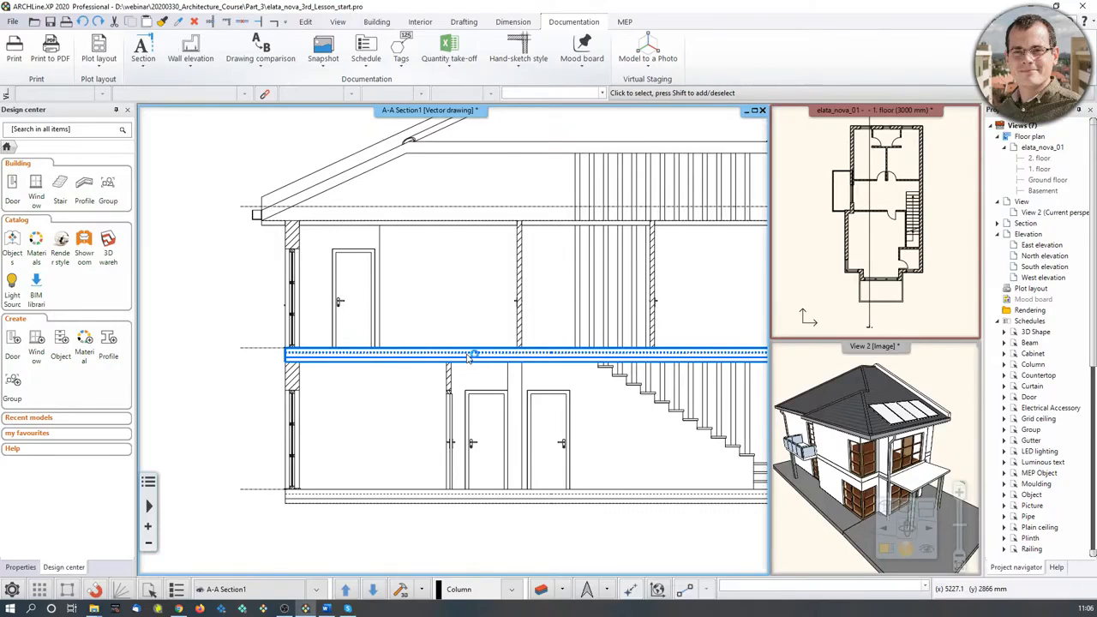
{"action": "scroll", "coordinate": [377, 403], "scroll_direction": "up", "scroll_amount": 2}
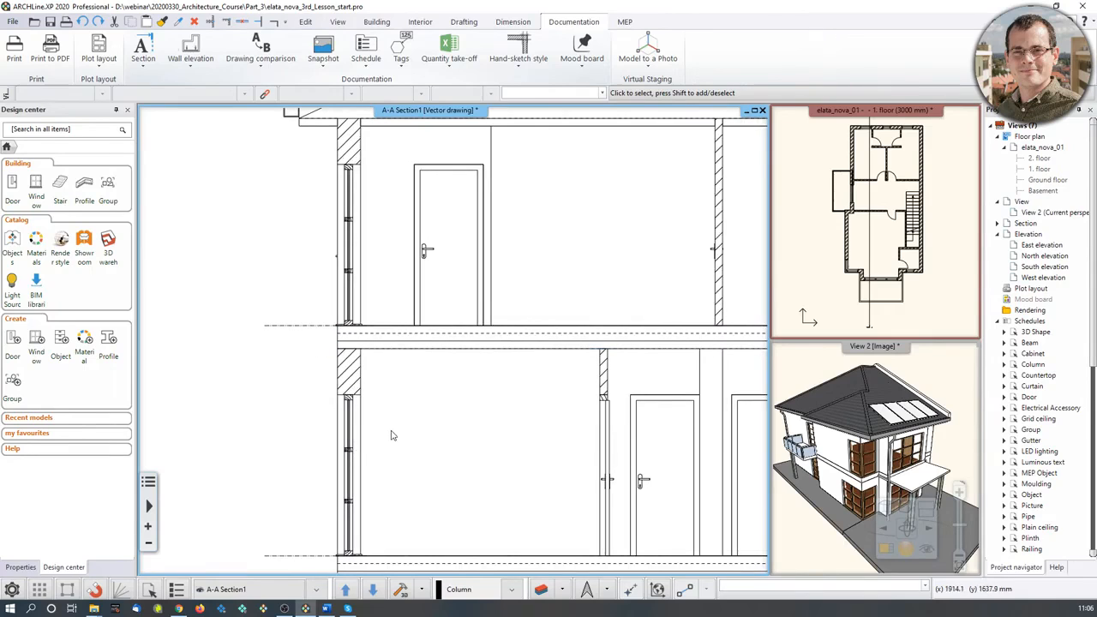
{"action": "left_click", "coordinate": [416, 336]}
{"action": "scroll", "coordinate": [418, 340], "scroll_direction": "down", "scroll_amount": 1}
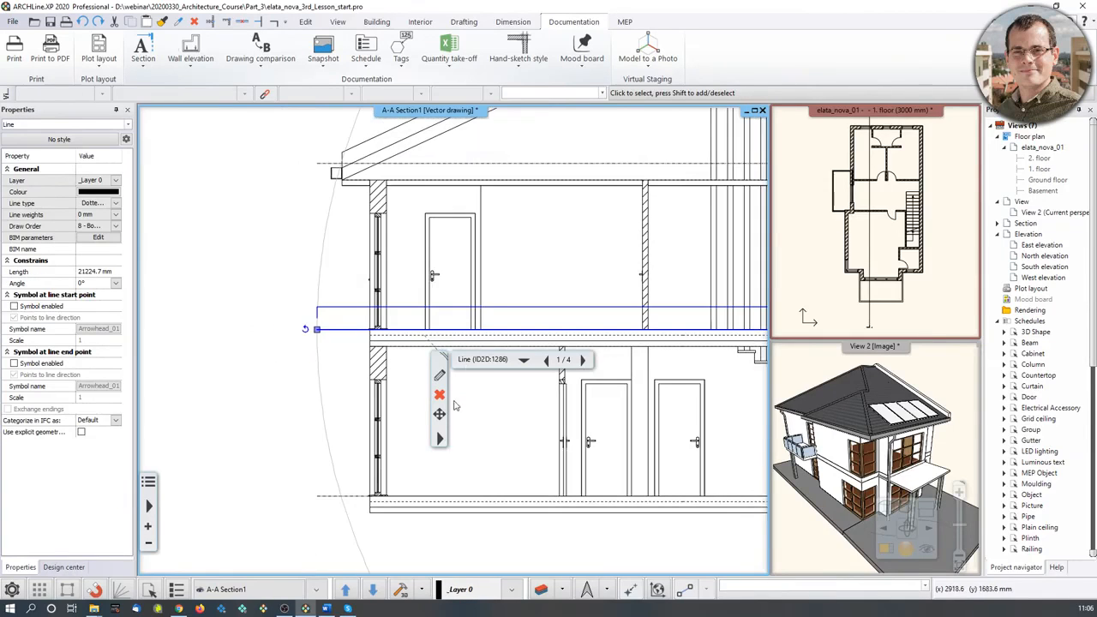
{"action": "left_click", "coordinate": [428, 350]}
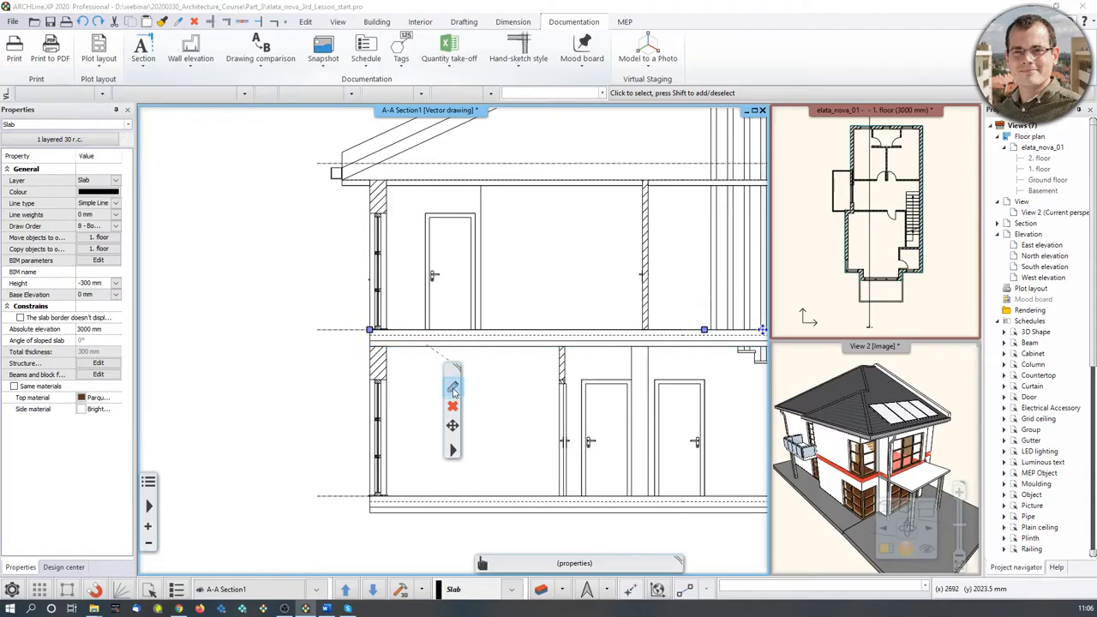
{"action": "left_click", "coordinate": [446, 368]}
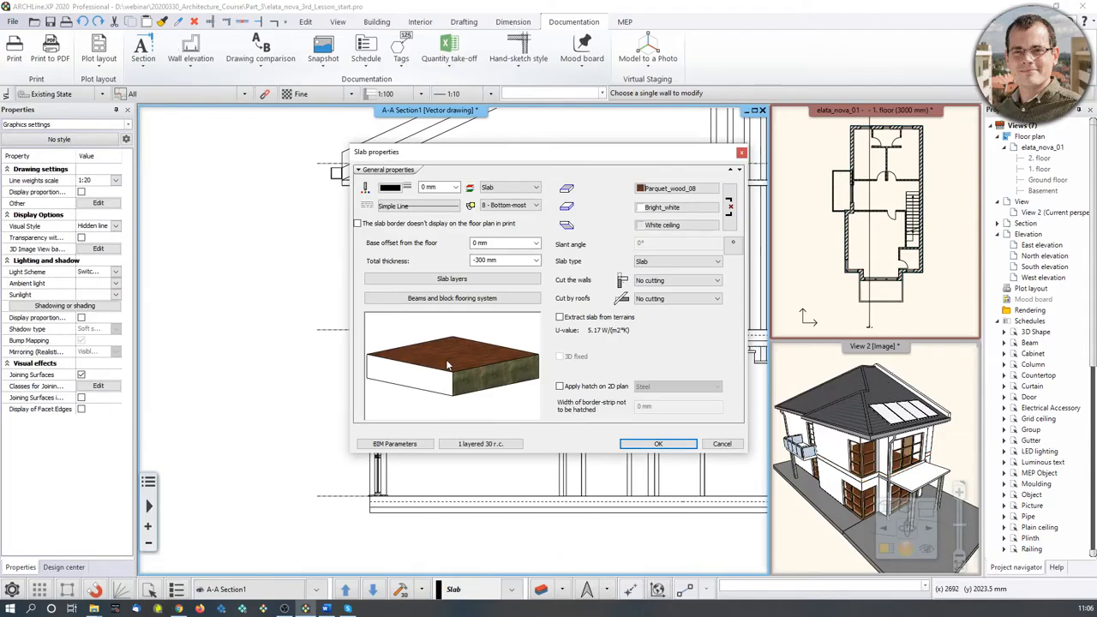
Open the slab layer's Reinforced_concrete material for editing and review its physical and appearance properties.
{"action": "left_click", "coordinate": [442, 280]}
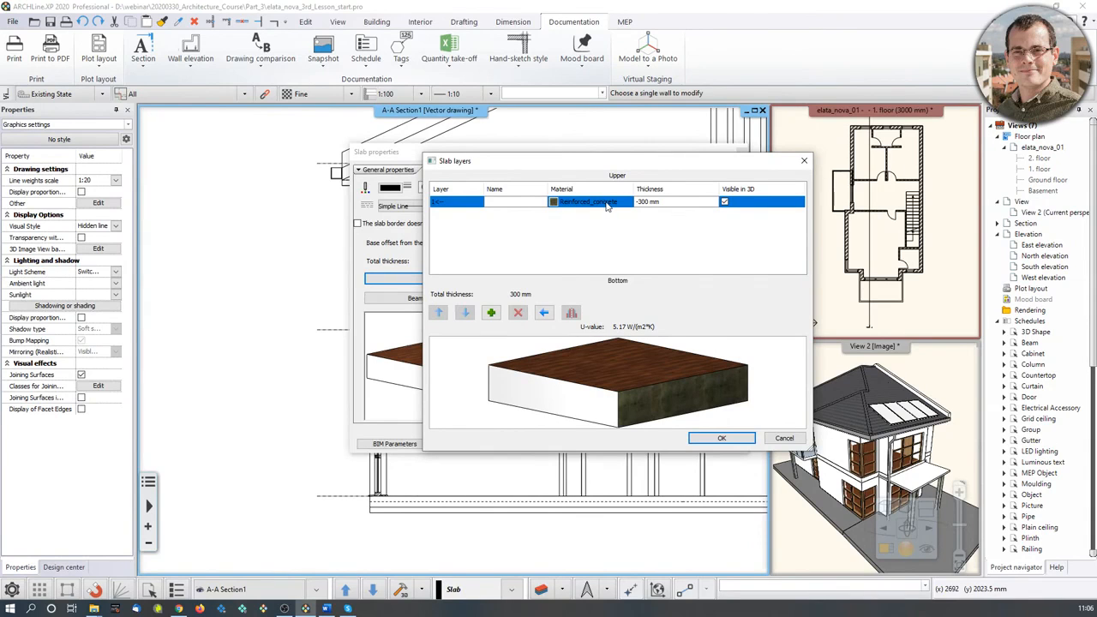
{"action": "left_click", "coordinate": [606, 205]}
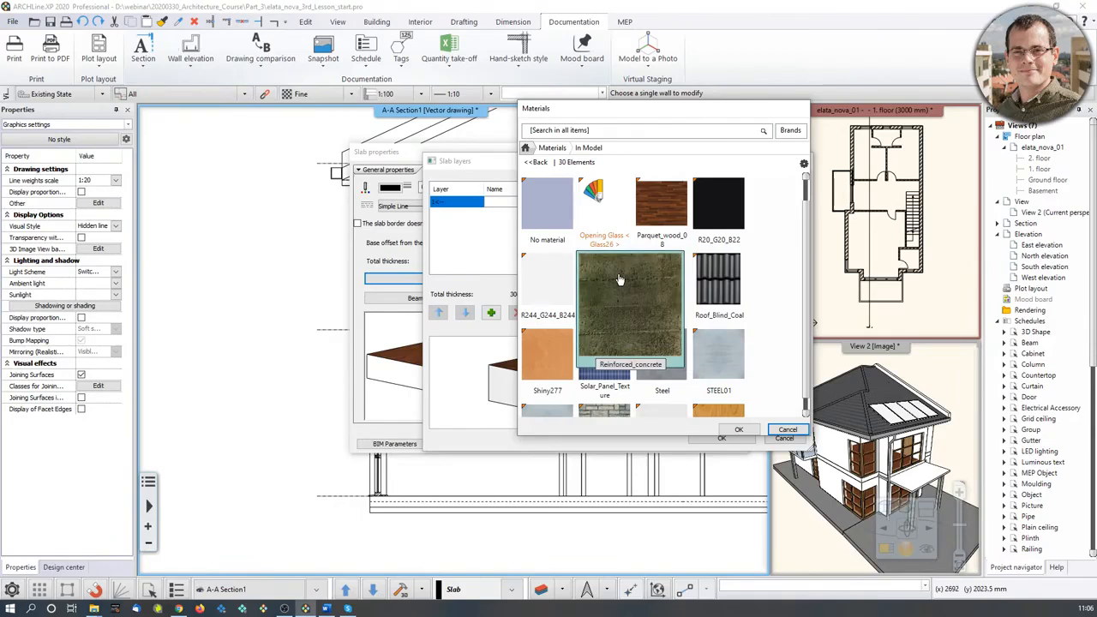
{"action": "left_click", "coordinate": [803, 164]}
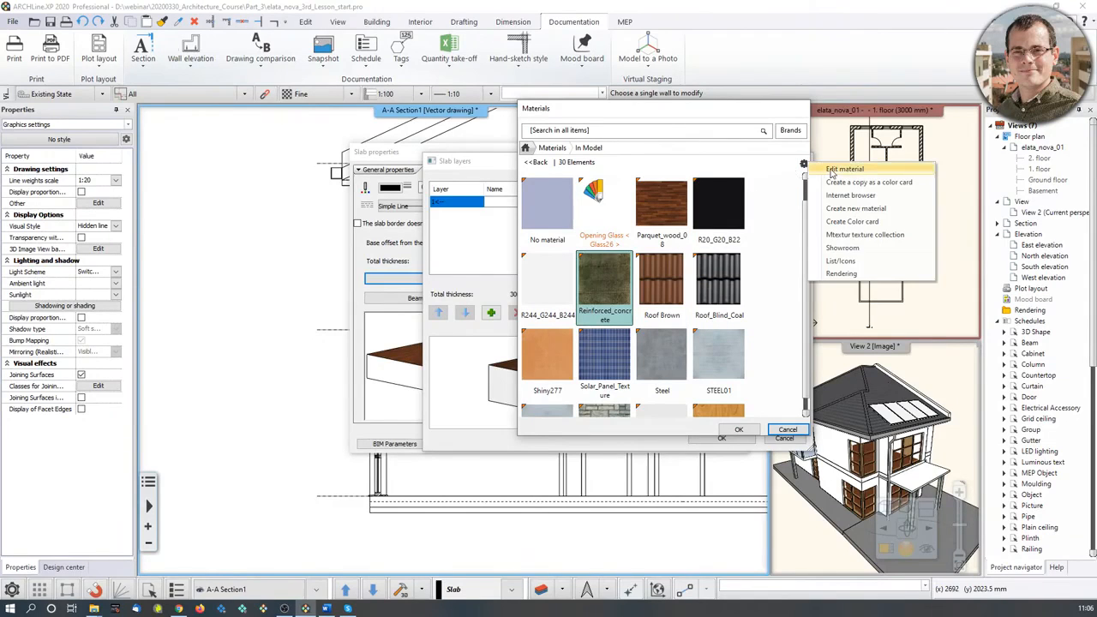
{"action": "left_click", "coordinate": [830, 171]}
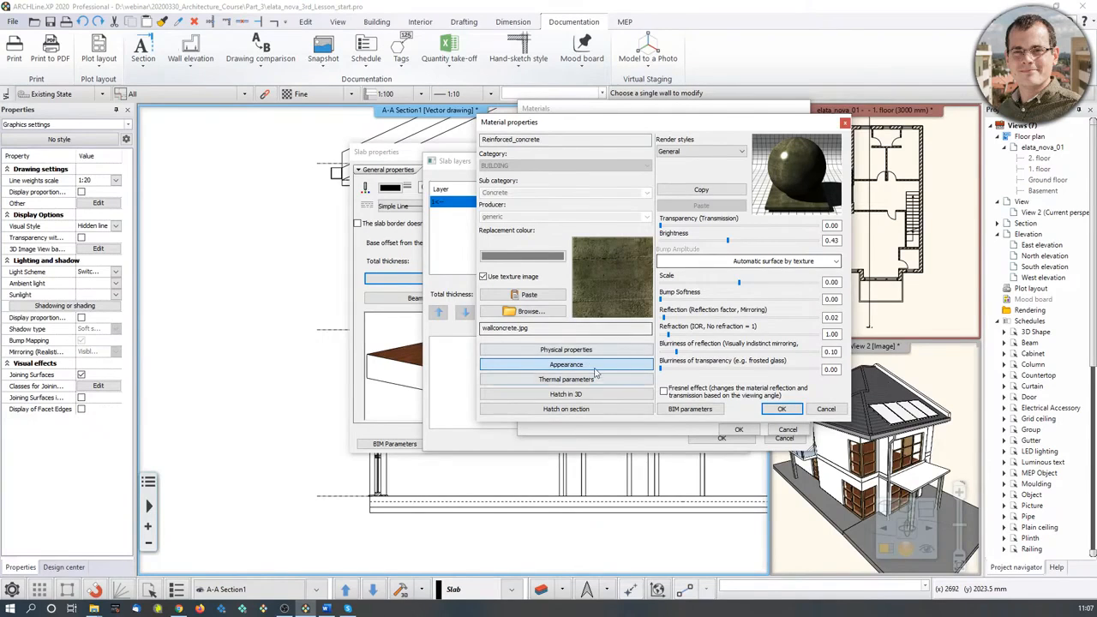
{"action": "left_click", "coordinate": [565, 349]}
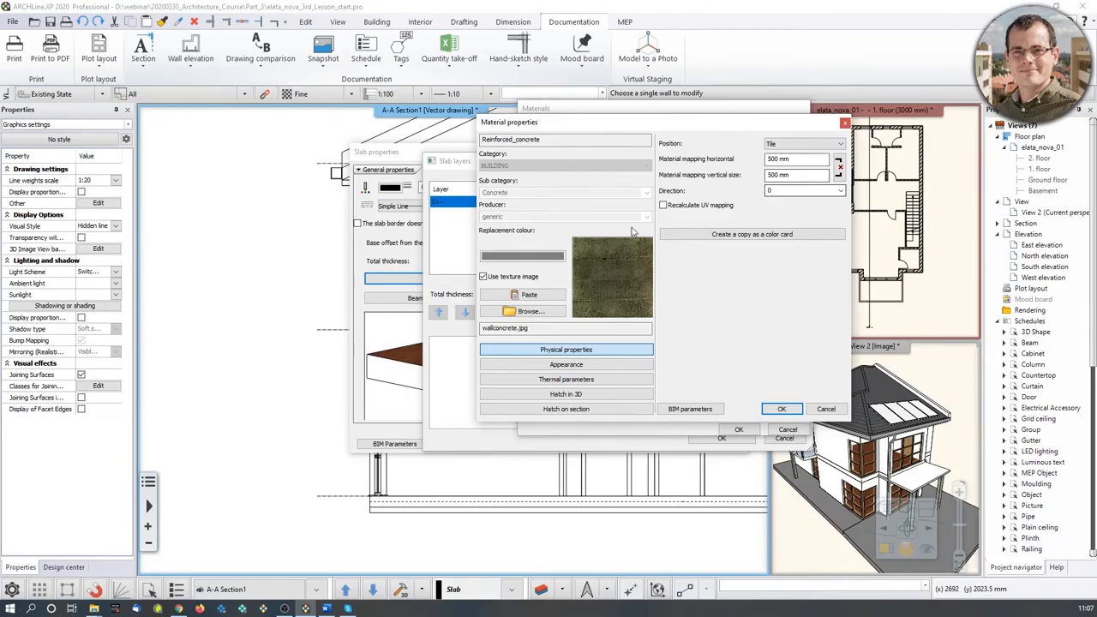
{"action": "left_click", "coordinate": [590, 365]}
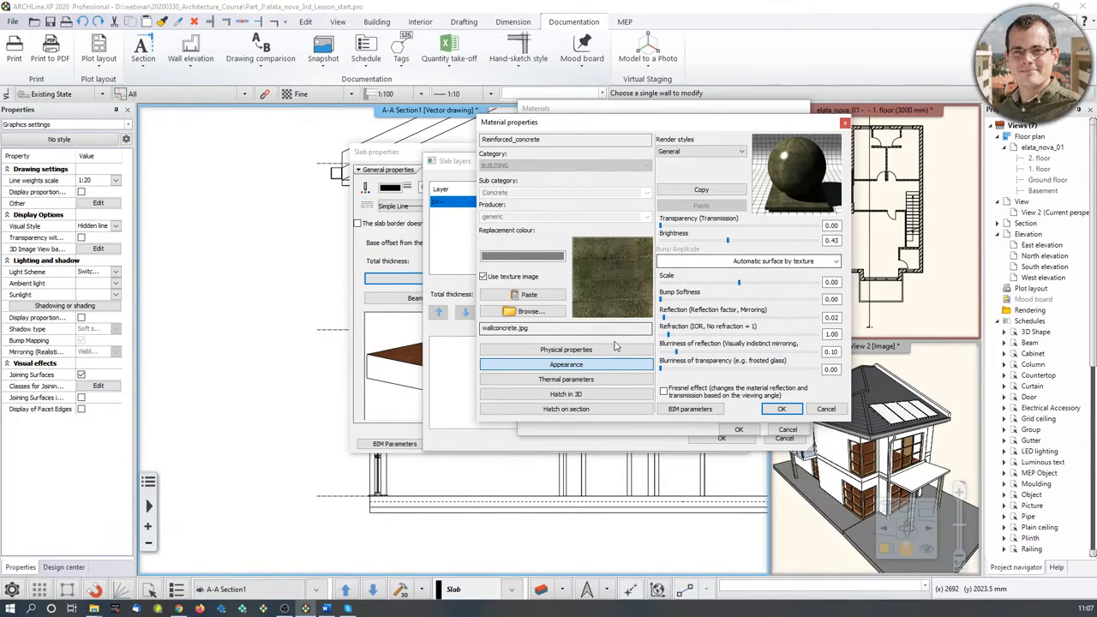
Set the section hatch of the Reinforced_concrete material to the Reinforced concrete ISO pattern from the Preferred category.
{"action": "left_click", "coordinate": [582, 410]}
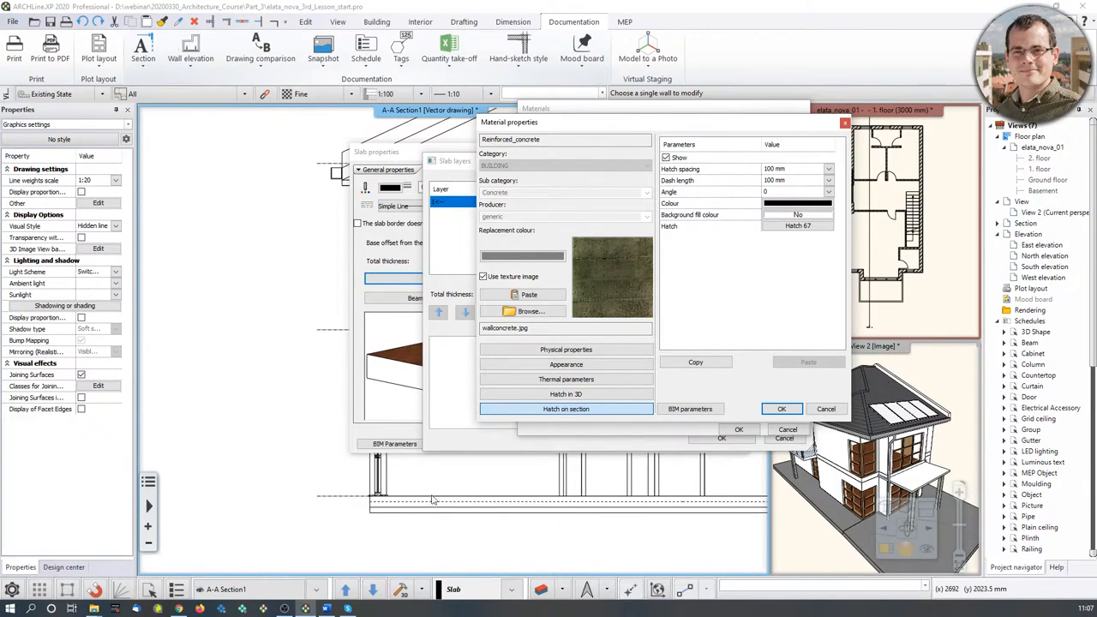
{"action": "left_click", "coordinate": [820, 227]}
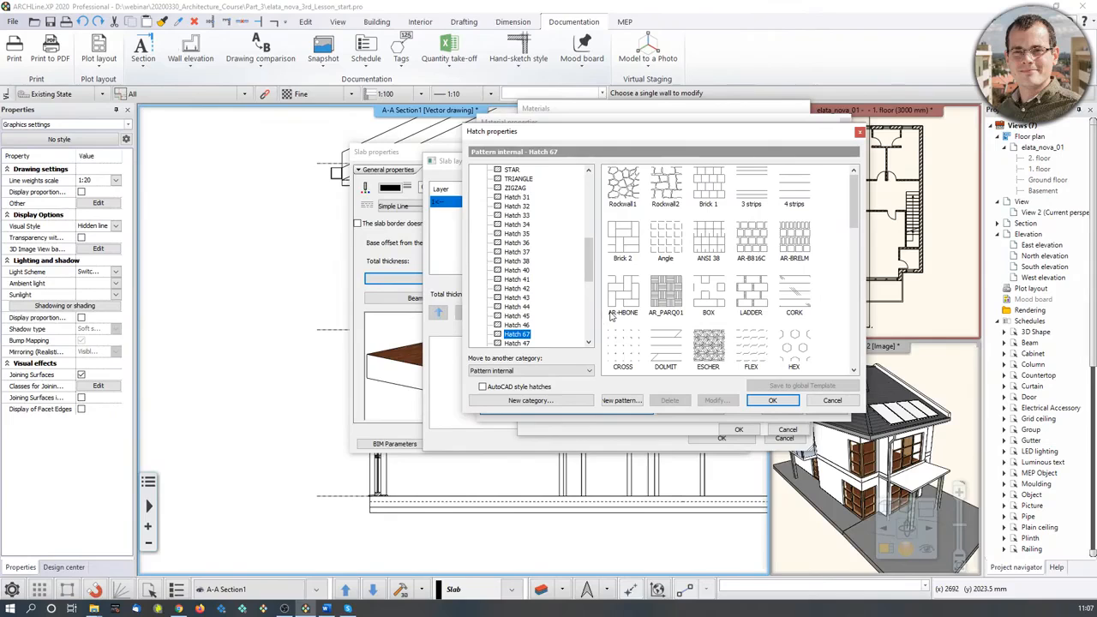
{"action": "left_click_drag", "start_coordinate": [588, 257], "coordinate": [600, 190]}
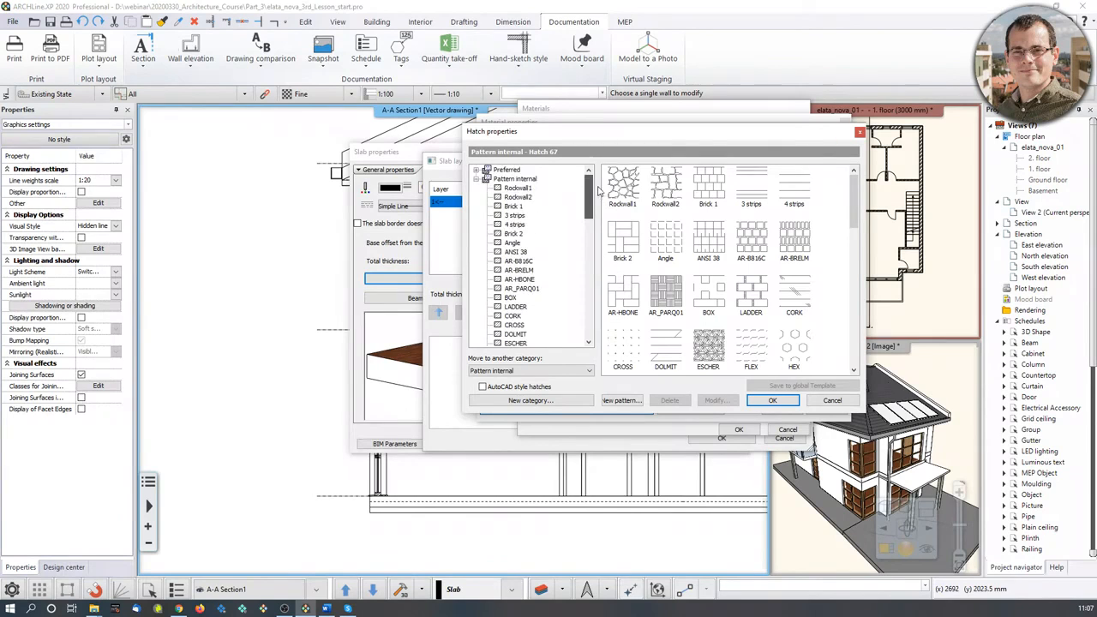
{"action": "left_click", "coordinate": [506, 169]}
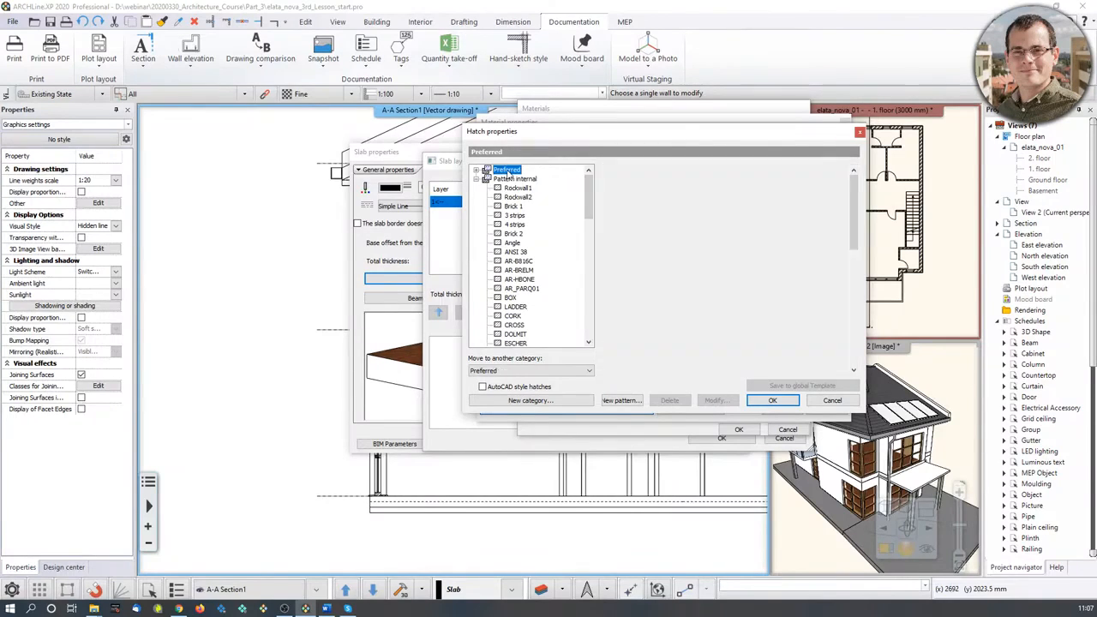
{"action": "scroll", "coordinate": [676, 357], "scroll_direction": "down", "scroll_amount": 1}
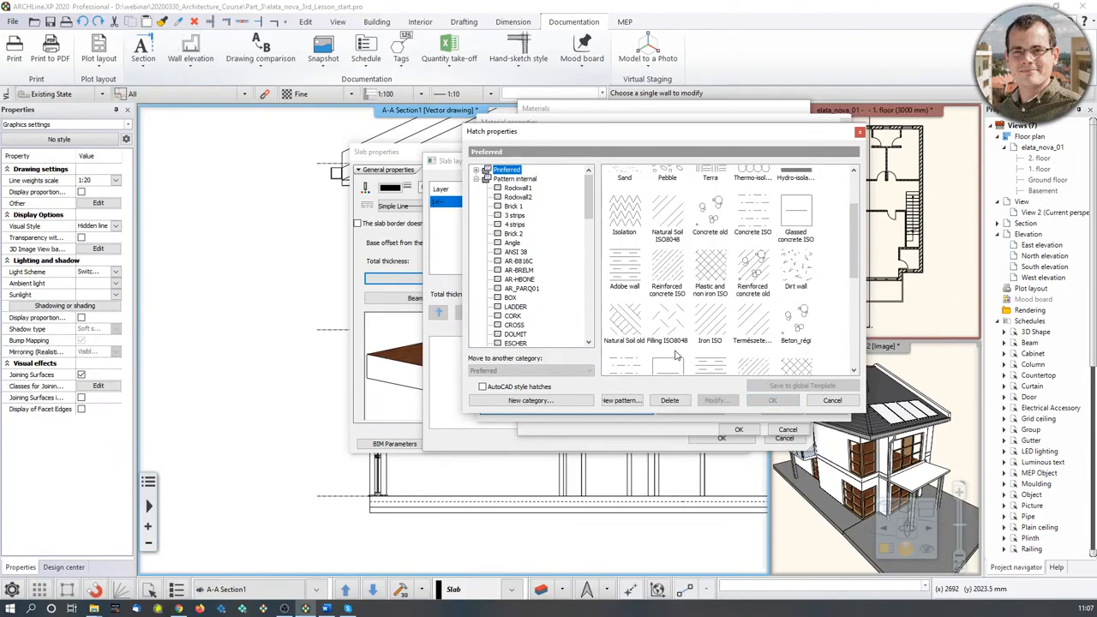
{"action": "left_click", "coordinate": [666, 270]}
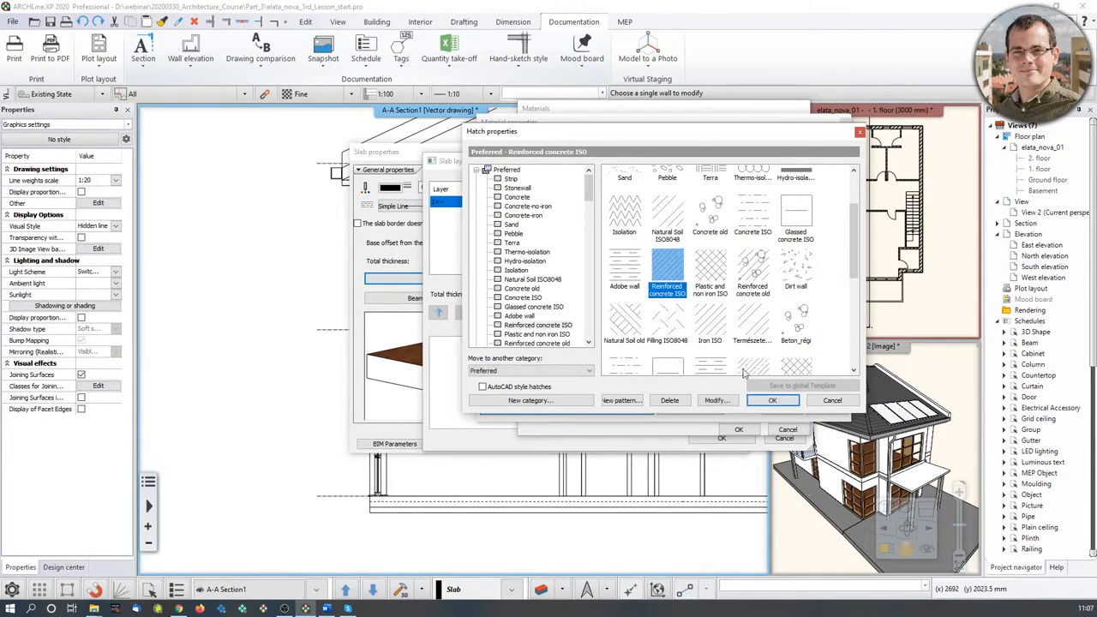
{"action": "left_click", "coordinate": [772, 402]}
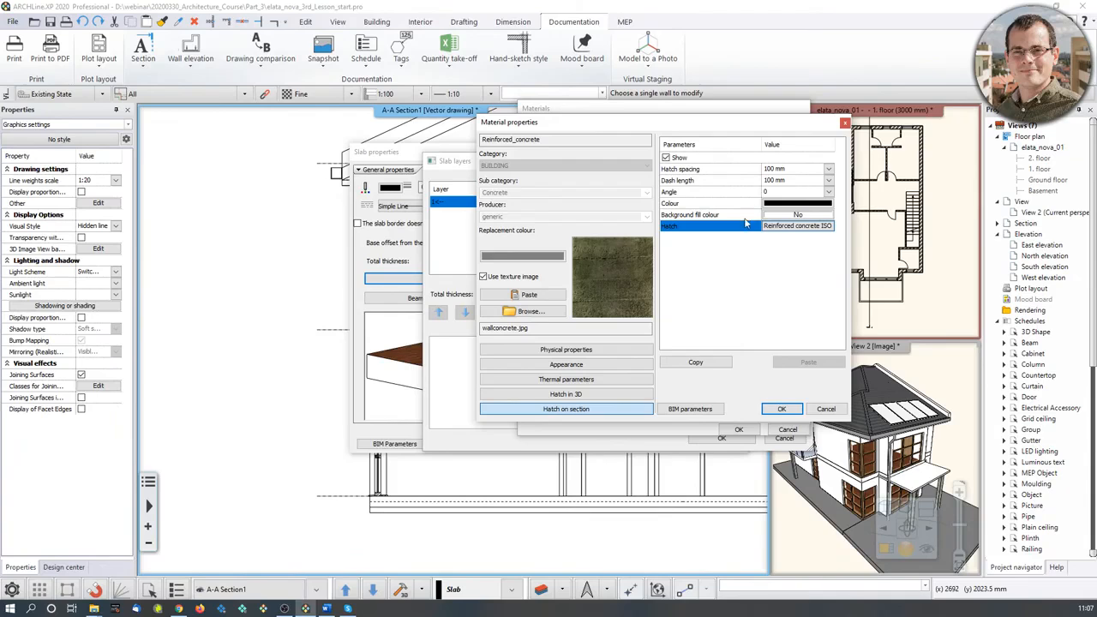
Set the Reinforced_concrete section hatch spacing and dash length to 300 mm each and apply the changes to the slab.
{"action": "left_click", "coordinate": [772, 171]}
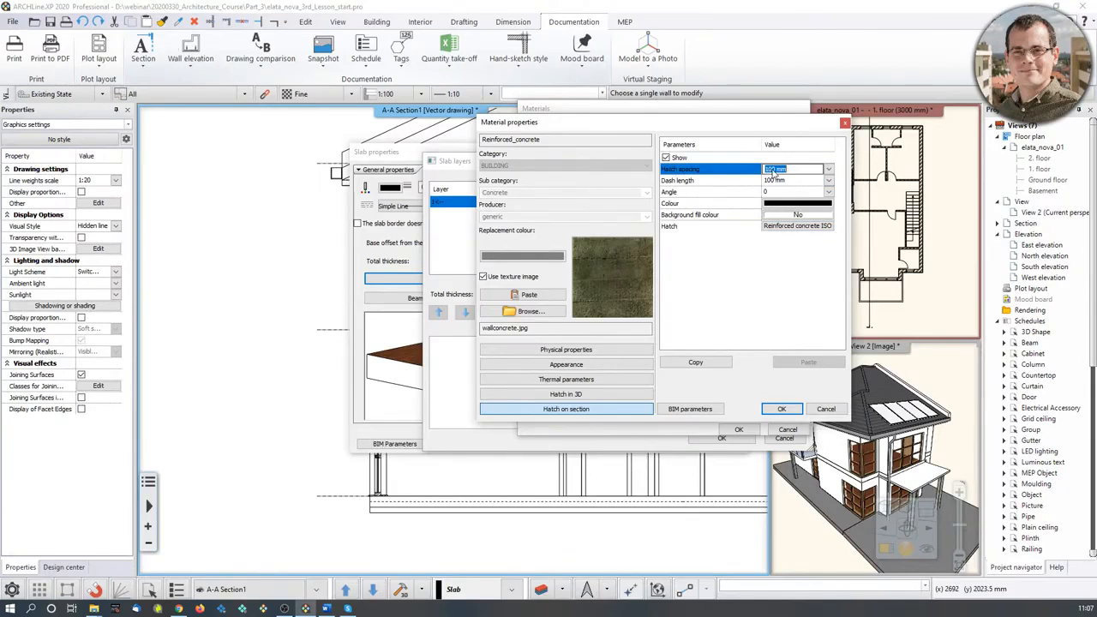
{"action": "type", "text": "300"}
{"action": "left_click", "coordinate": [790, 179]}
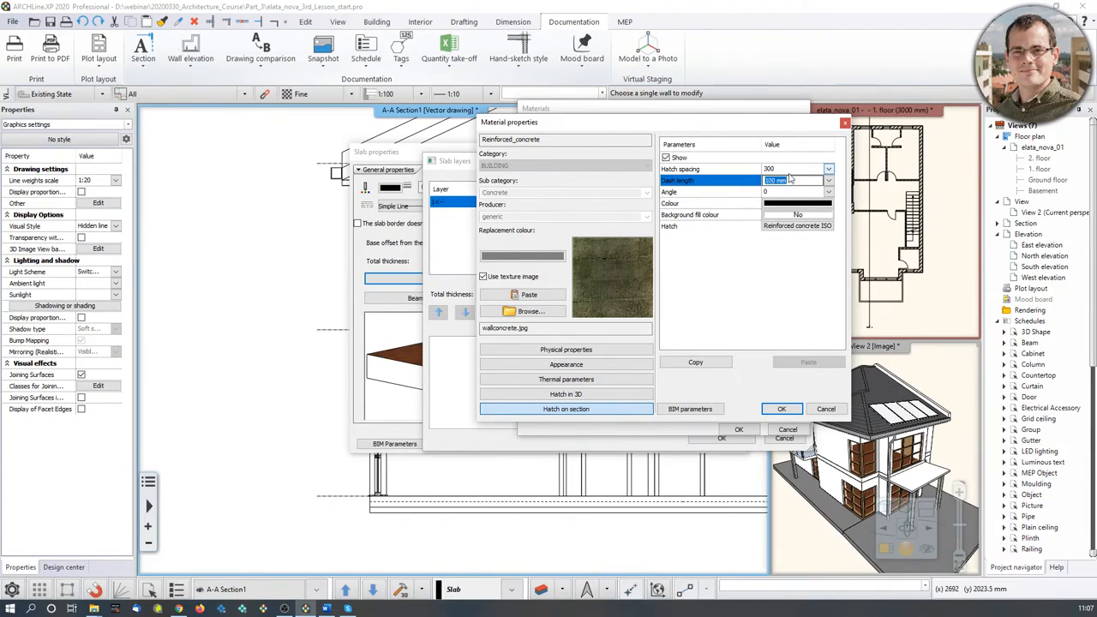
{"action": "type", "text": "300"}
{"action": "left_click", "coordinate": [801, 170]}
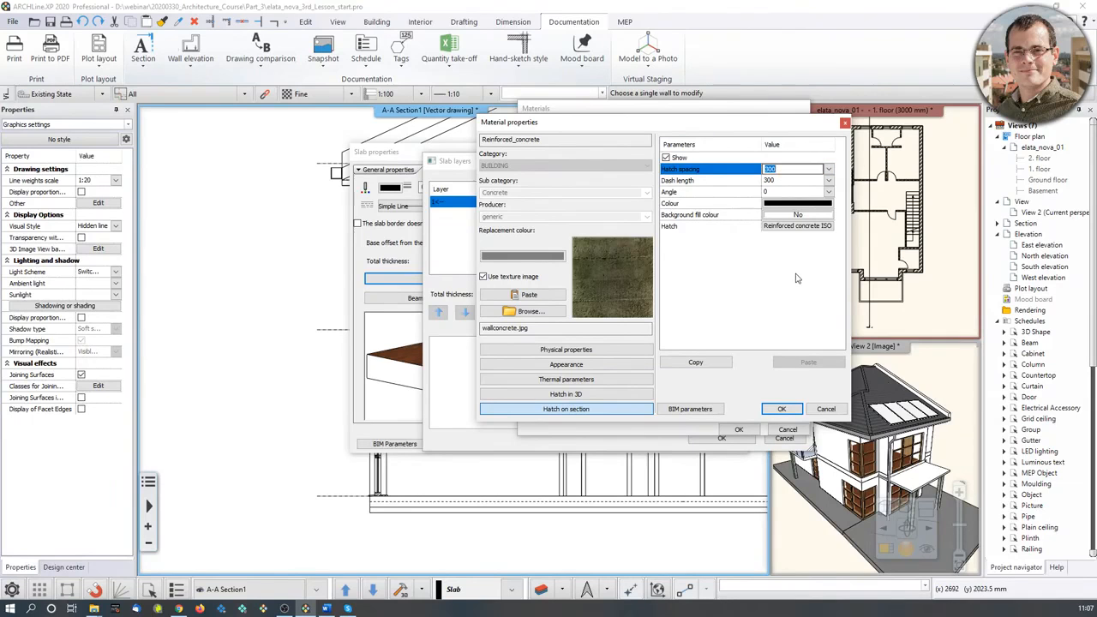
{"action": "left_click", "coordinate": [780, 409]}
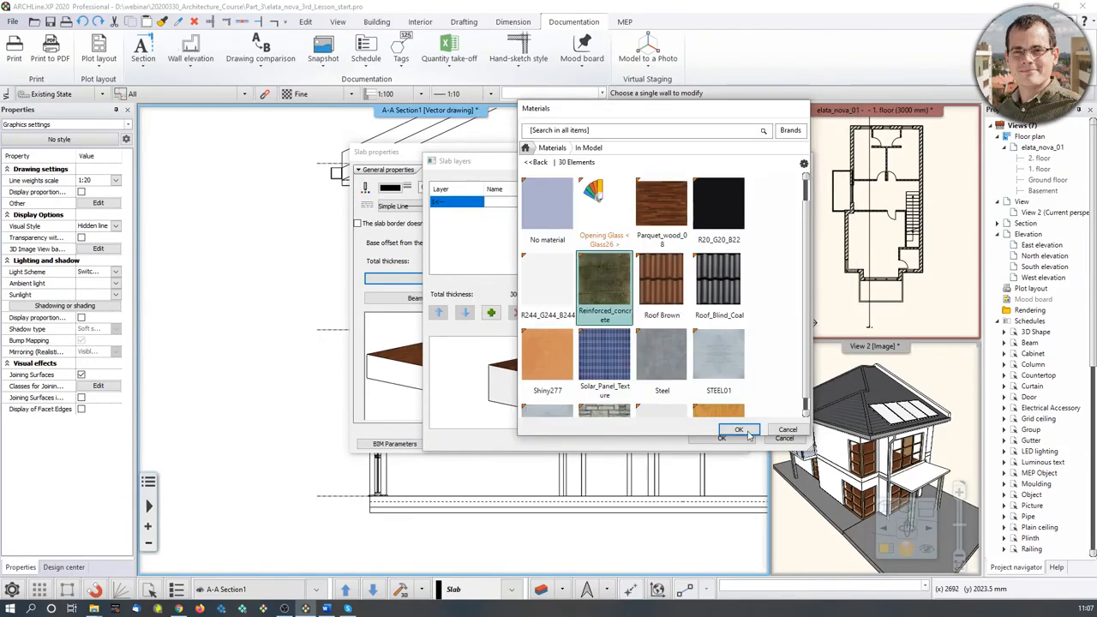
{"action": "left_click", "coordinate": [741, 431]}
{"action": "left_click", "coordinate": [724, 437]}
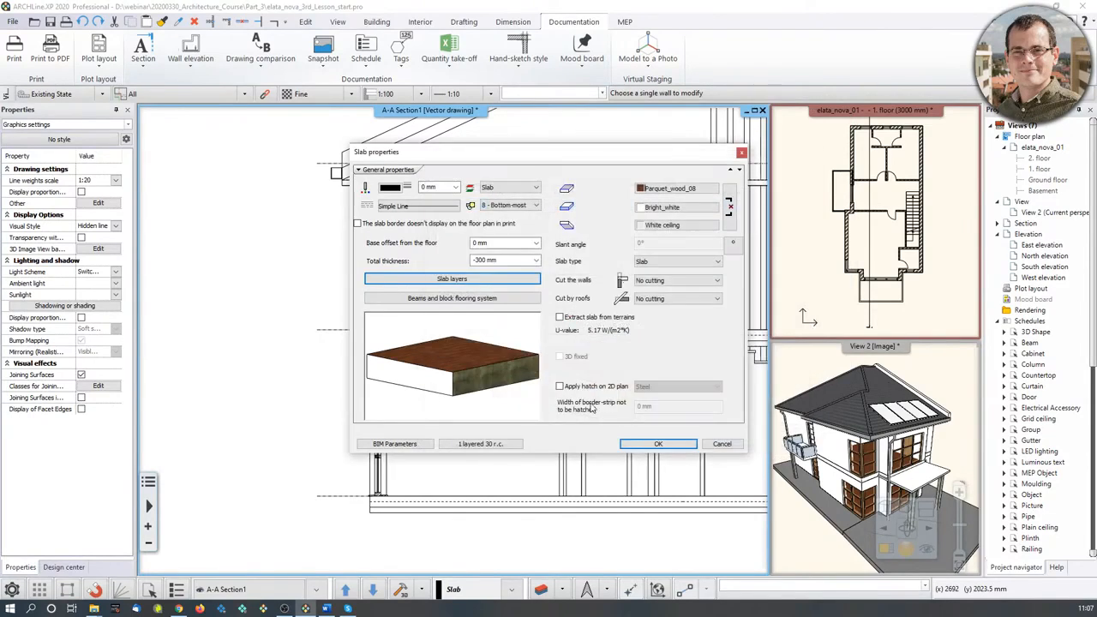
{"action": "left_click", "coordinate": [658, 443]}
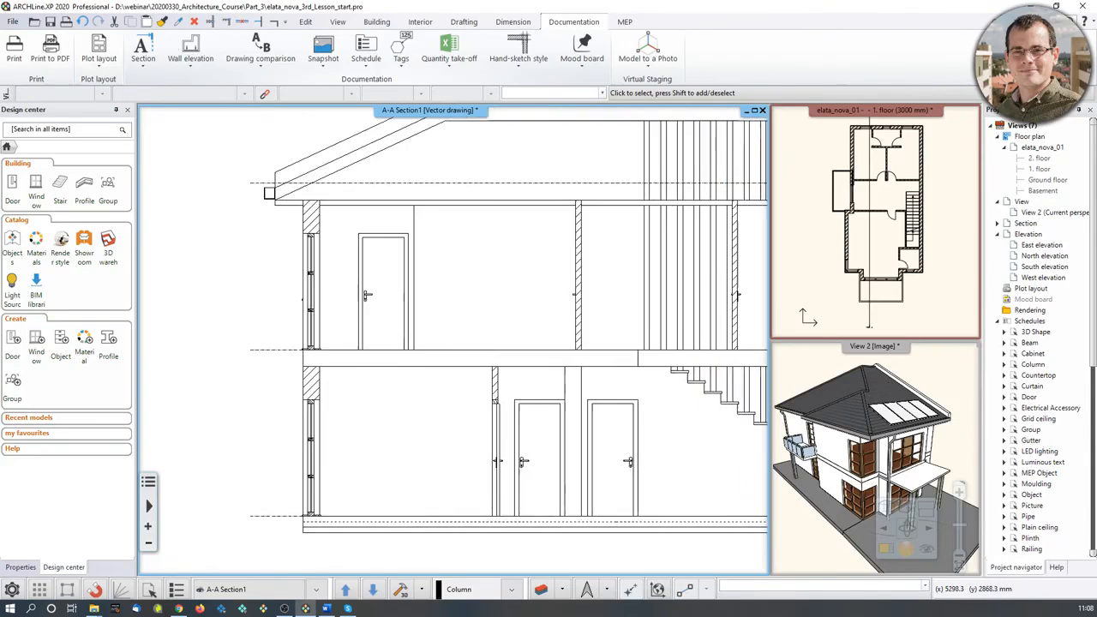
Refresh the A-A section view and rebuild the model to update the slab hatching.
{"action": "scroll", "coordinate": [395, 370], "scroll_direction": "down", "scroll_amount": 5}
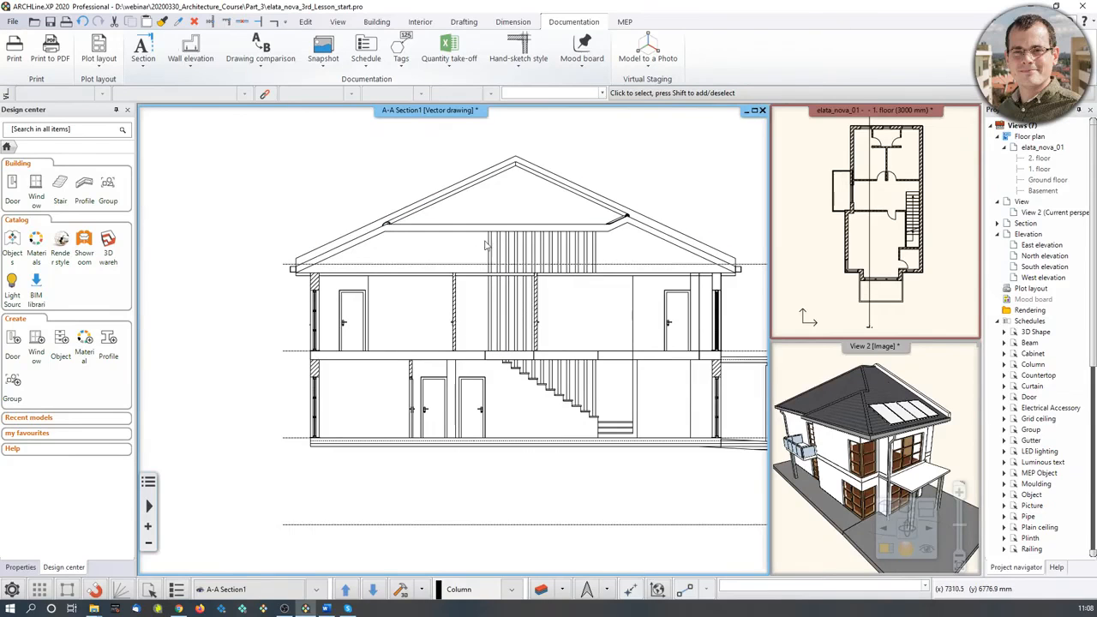
{"action": "middle_click_drag", "start_coordinate": [546, 251], "coordinate": [511, 256]}
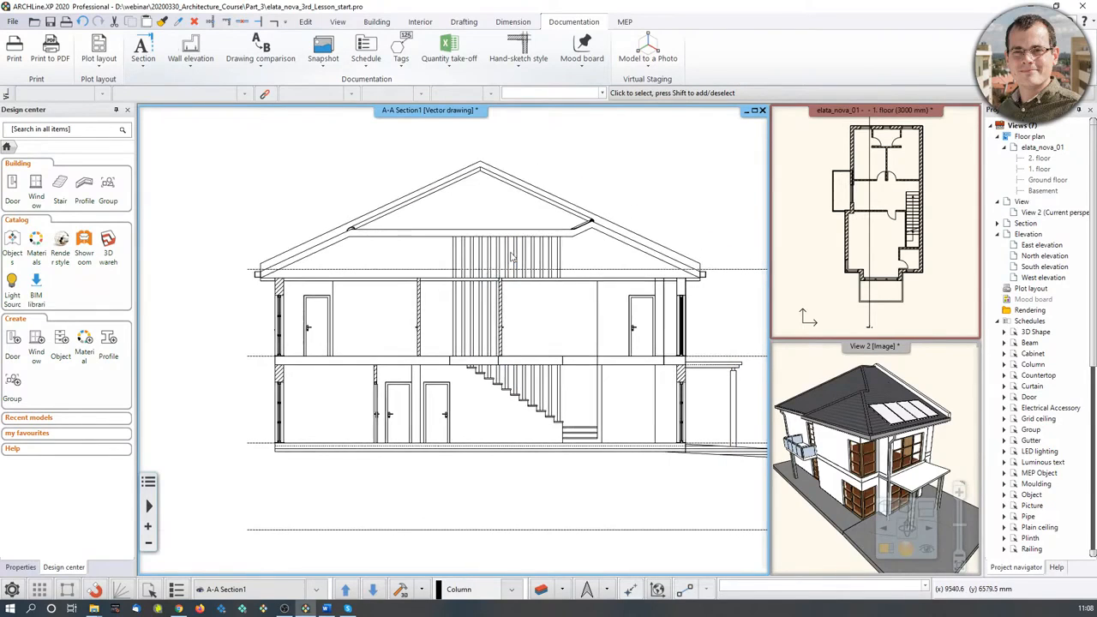
{"action": "right_click", "coordinate": [452, 113]}
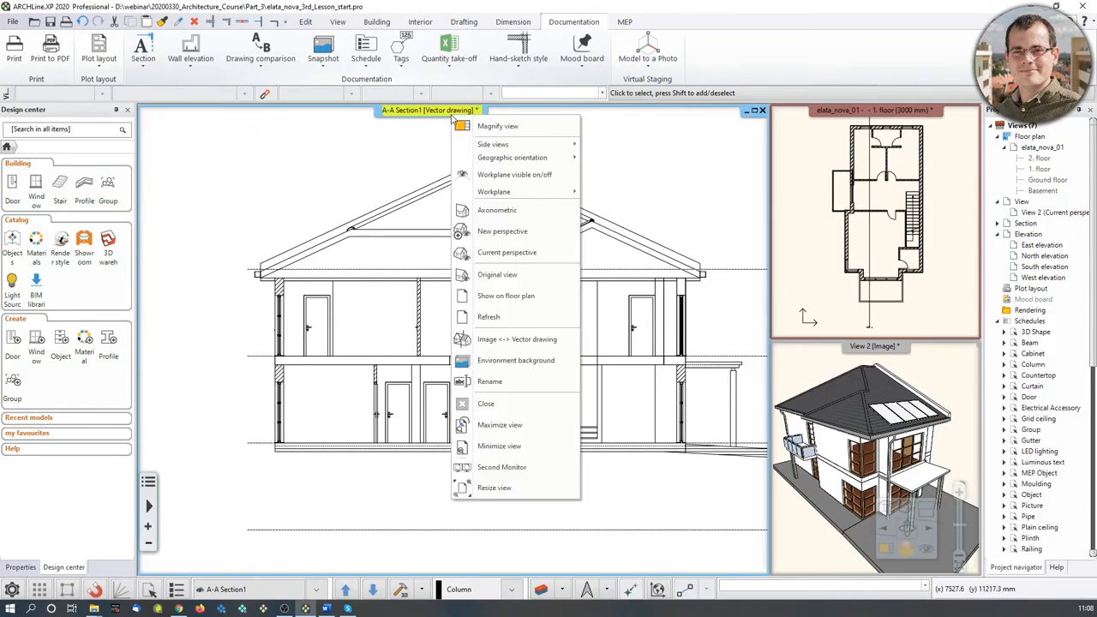
{"action": "left_click", "coordinate": [549, 316]}
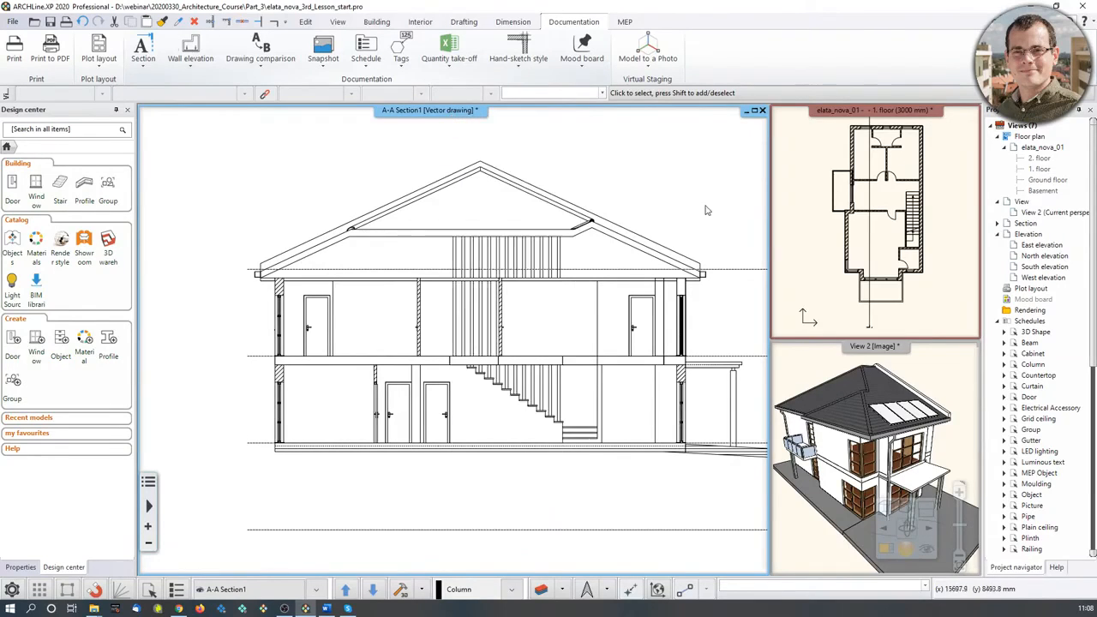
{"action": "left_click", "coordinate": [869, 318]}
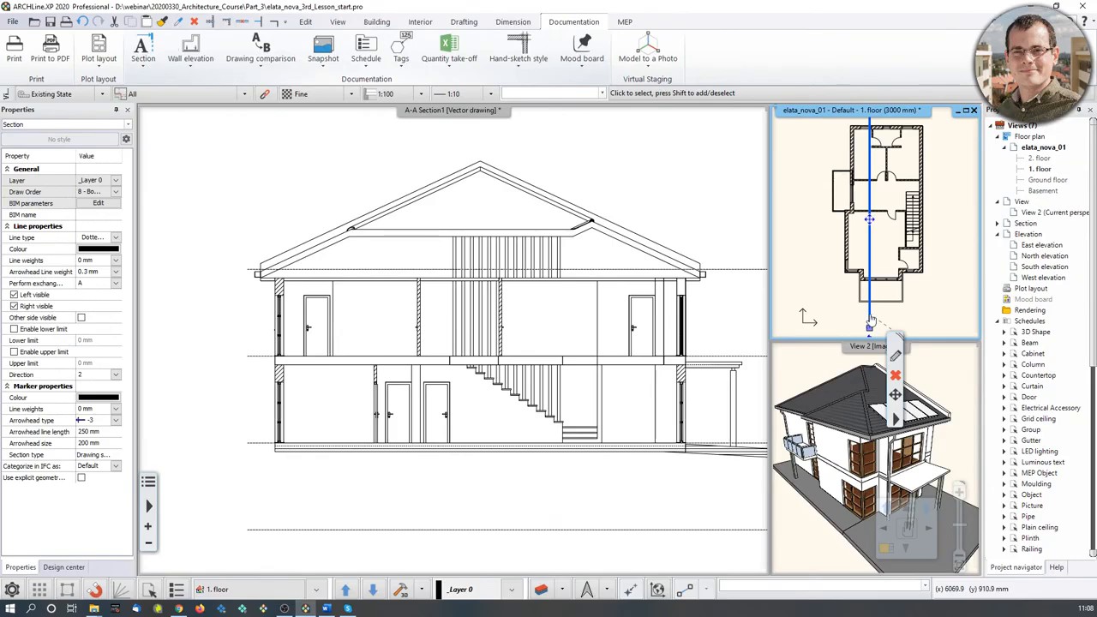
{"action": "left_click", "coordinate": [466, 501]}
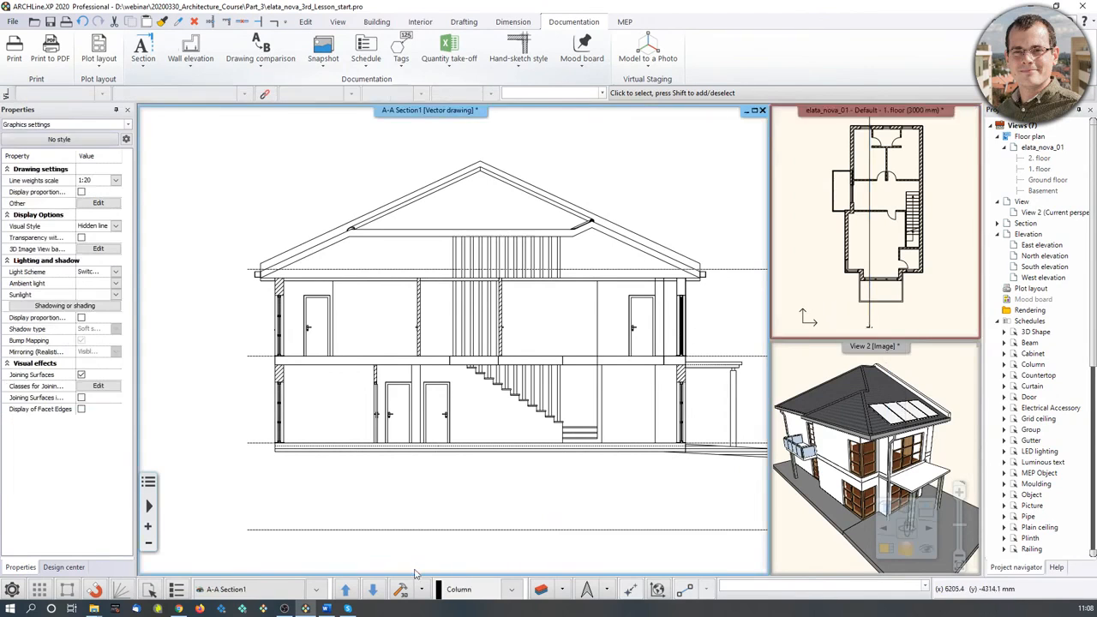
{"action": "left_click", "coordinate": [485, 364]}
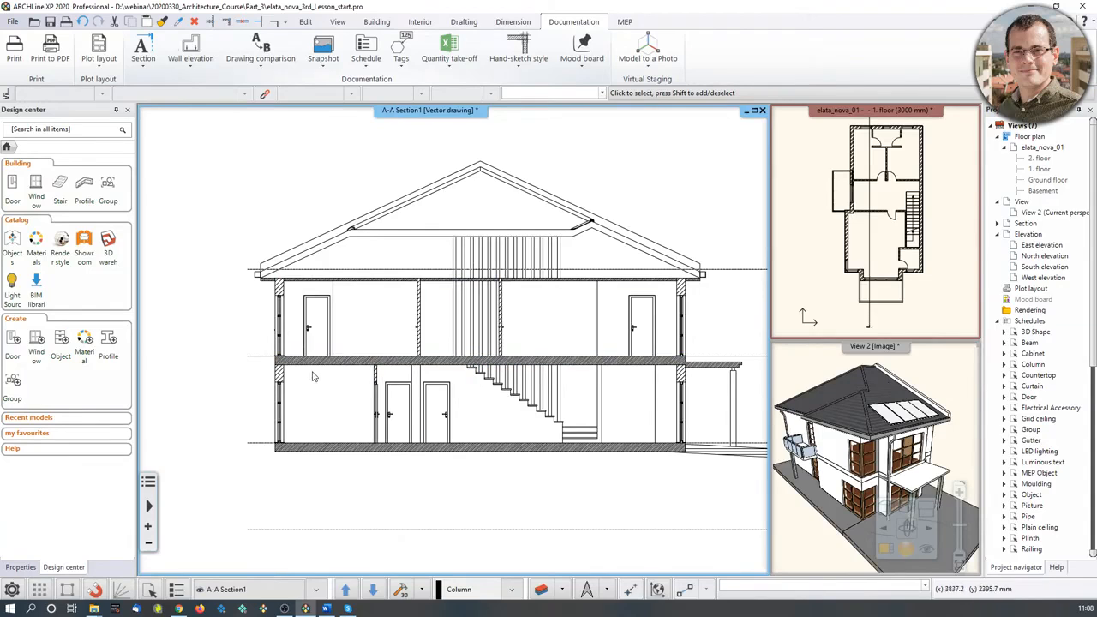
Examine the slab hatch up close and the floor level annotations beside the house in the A-A section.
{"action": "scroll", "coordinate": [363, 325], "scroll_direction": "up", "scroll_amount": 6}
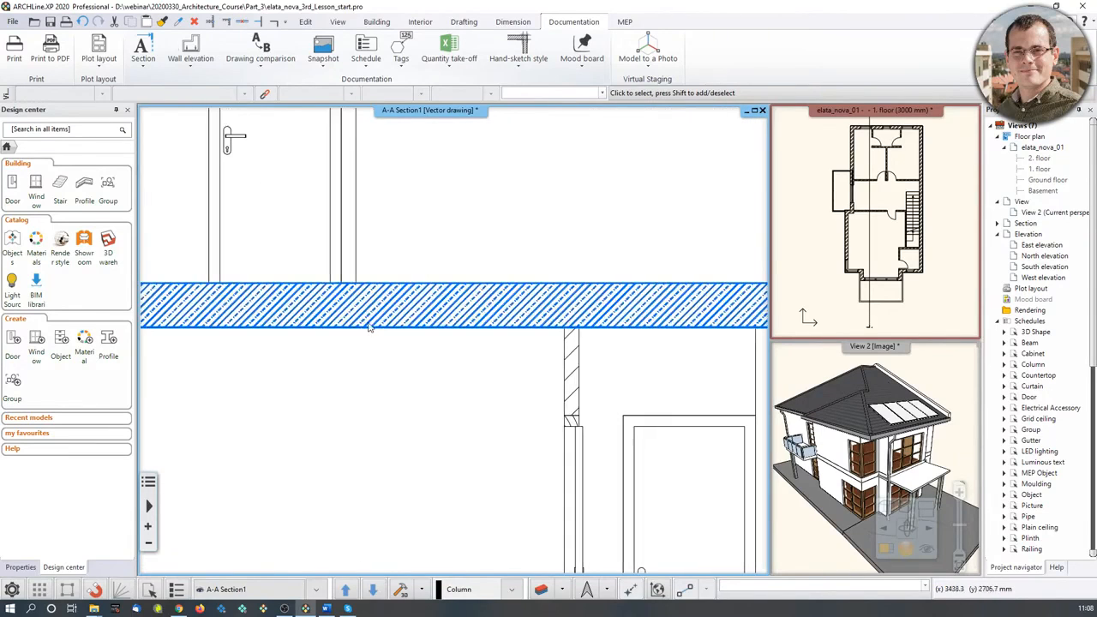
{"action": "scroll", "coordinate": [483, 291], "scroll_direction": "down", "scroll_amount": 8}
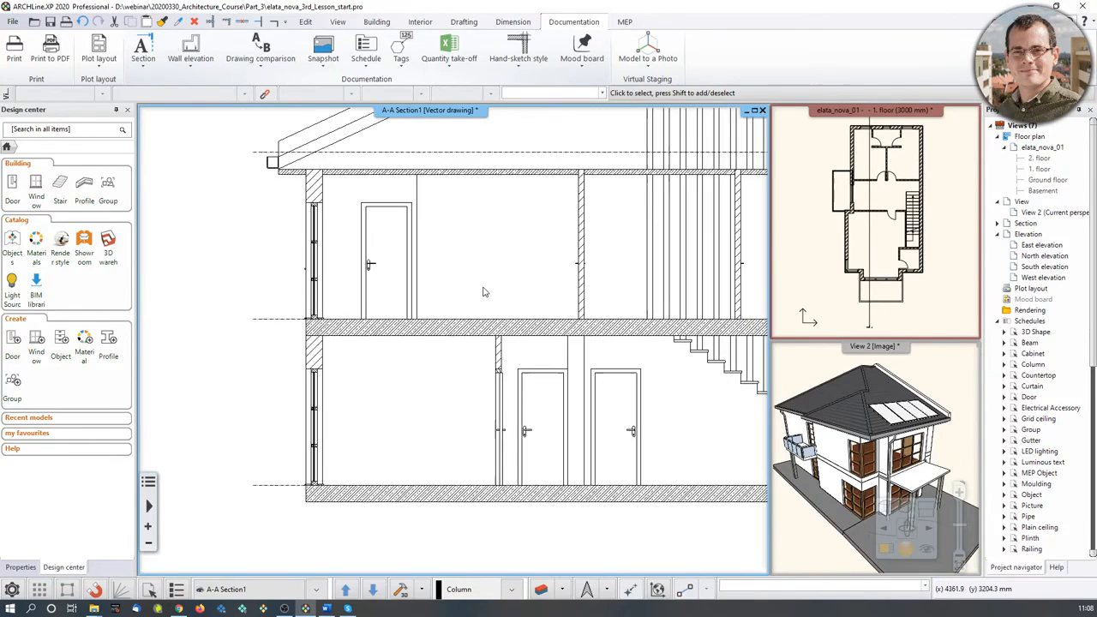
{"action": "middle_click_drag", "start_coordinate": [594, 291], "coordinate": [482, 293]}
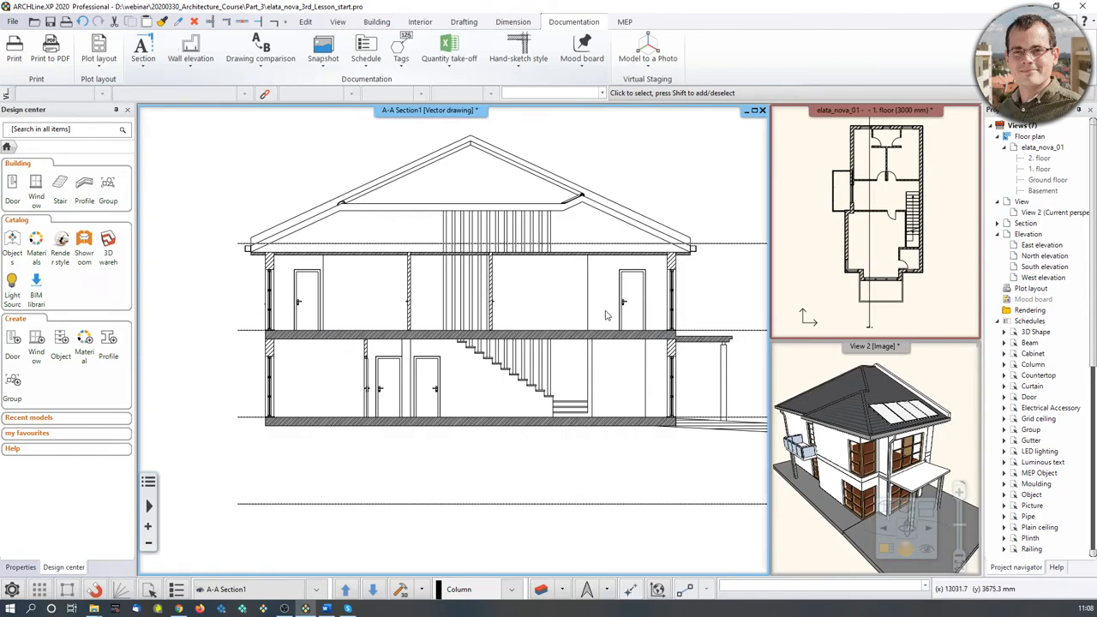
{"action": "middle_click_drag", "start_coordinate": [604, 315], "coordinate": [442, 317]}
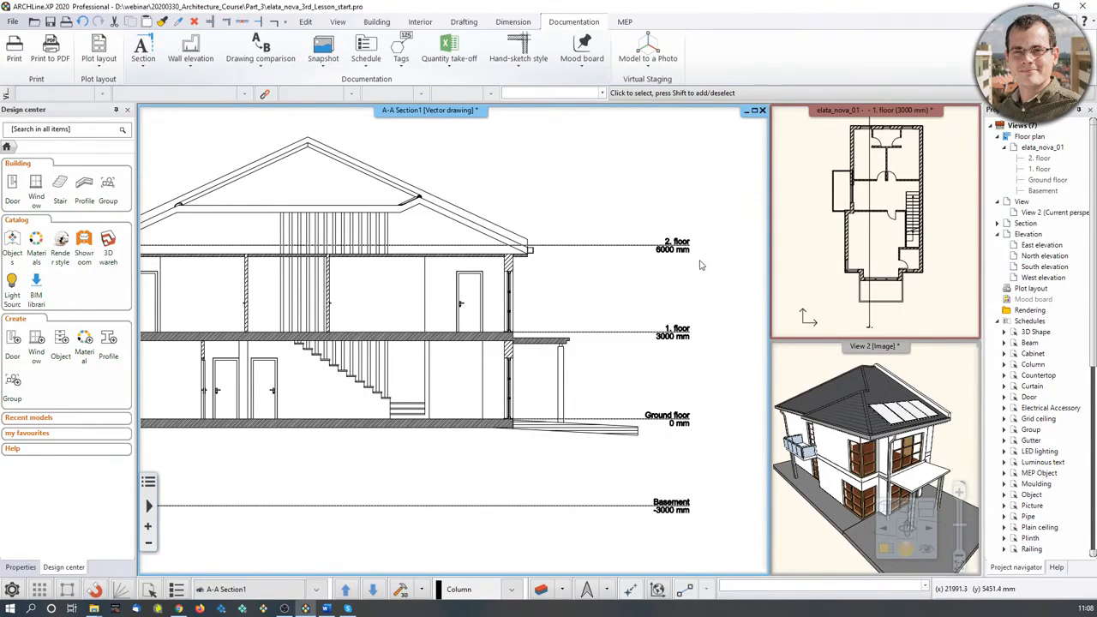
Review the level annotation line settings in the A-A section line's properties without changing them.
{"action": "left_click", "coordinate": [869, 315]}
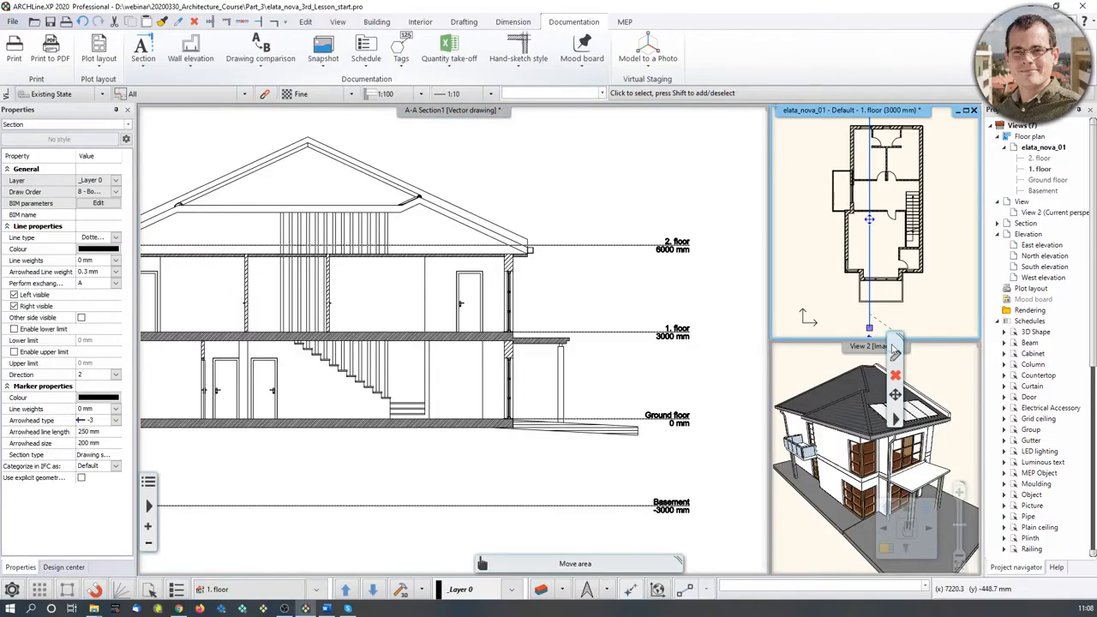
{"action": "left_click", "coordinate": [893, 350]}
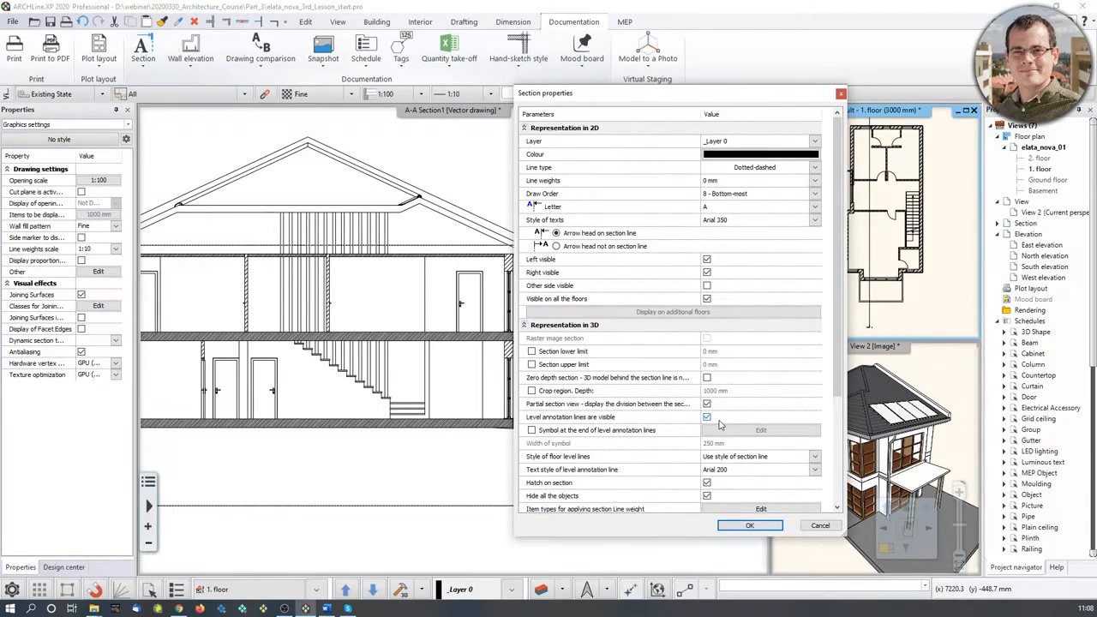
{"action": "left_click", "coordinate": [820, 525]}
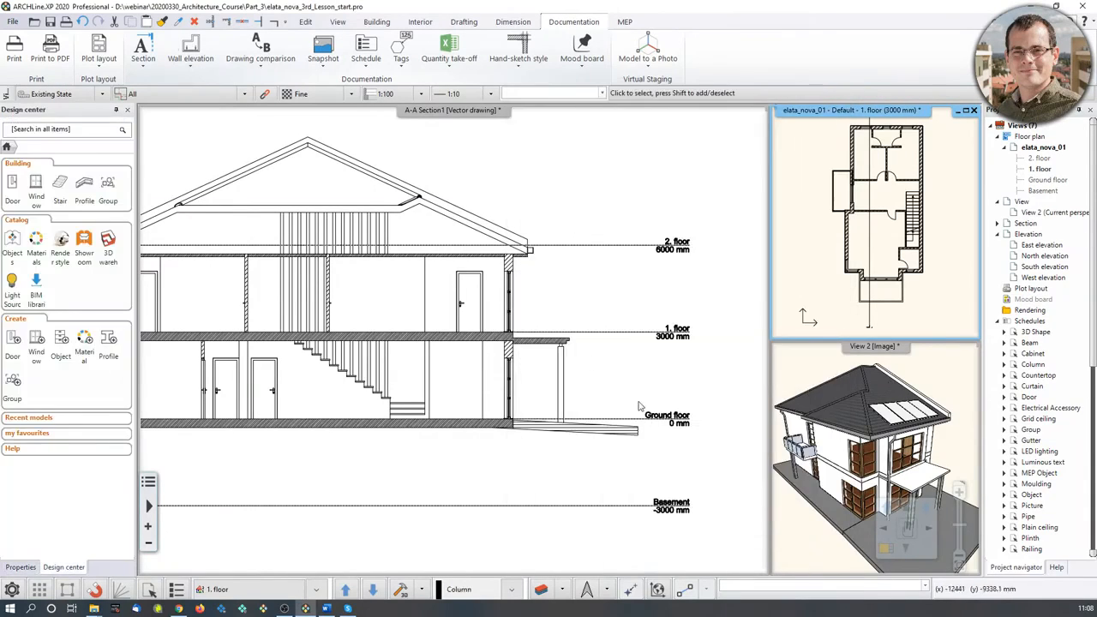
{"action": "scroll", "coordinate": [573, 341], "scroll_direction": "down", "scroll_amount": 3}
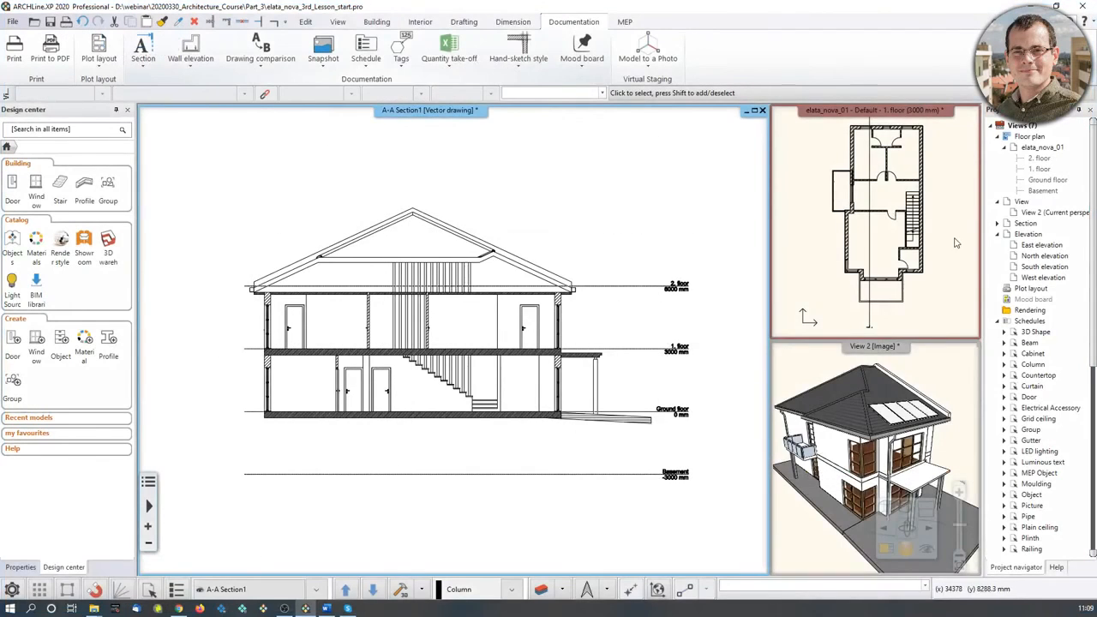
Make the 1st-floor plan the main view and insert a node on the A-A section line in the hall beside the balcony.
{"action": "left_click", "coordinate": [956, 243]}
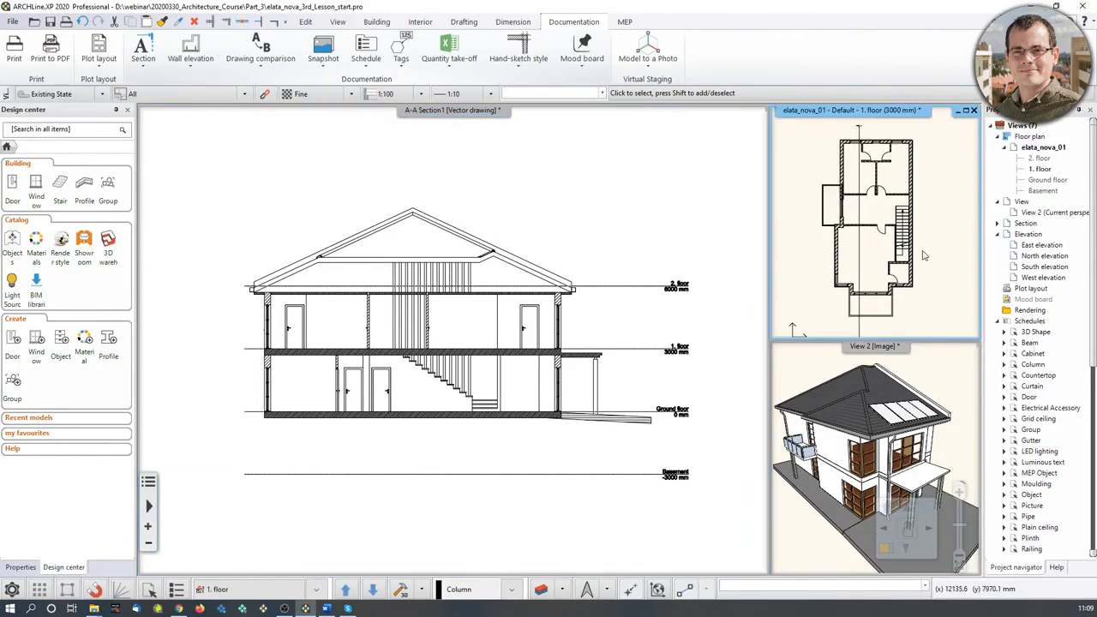
{"action": "left_click", "coordinate": [880, 548]}
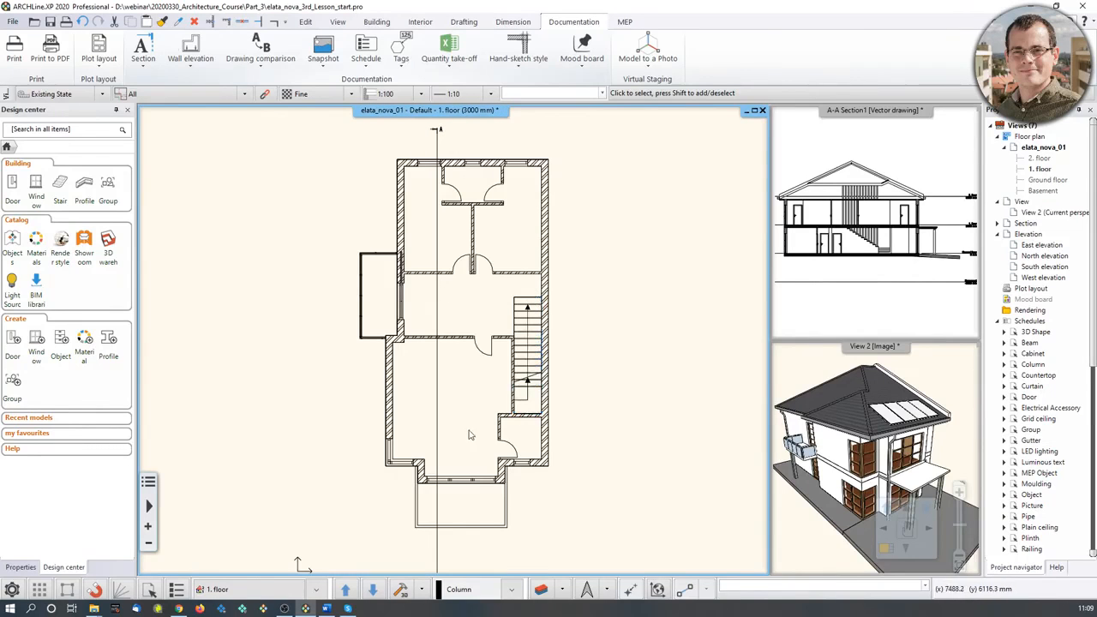
{"action": "left_click", "coordinate": [437, 329]}
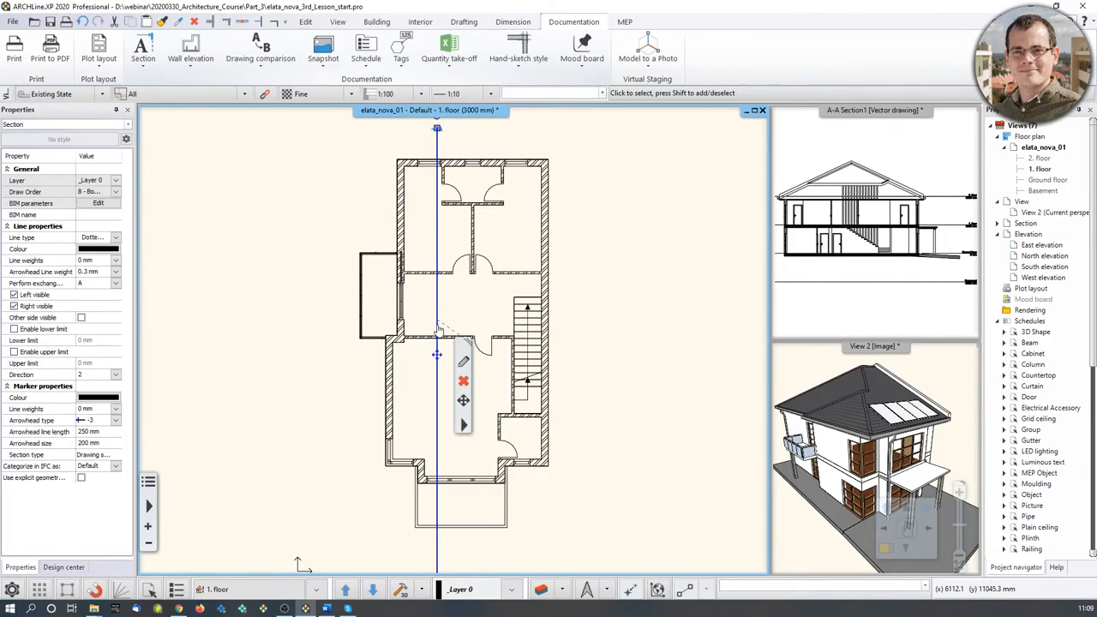
{"action": "right_click", "coordinate": [437, 327]}
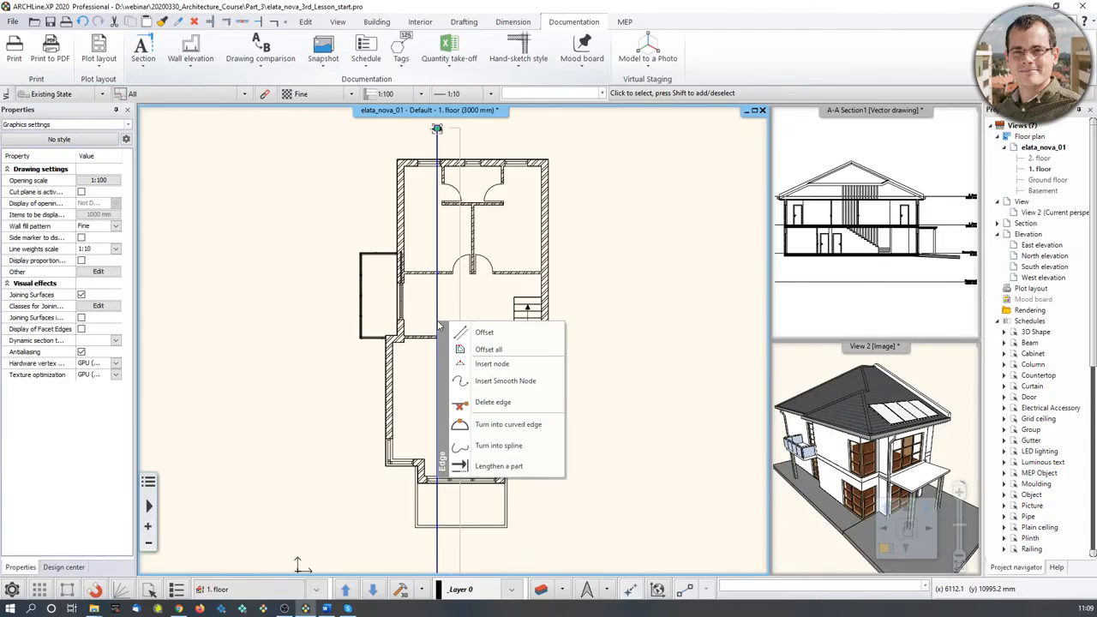
{"action": "left_click", "coordinate": [478, 368]}
{"action": "scroll", "coordinate": [438, 342], "scroll_direction": "up", "scroll_amount": 3}
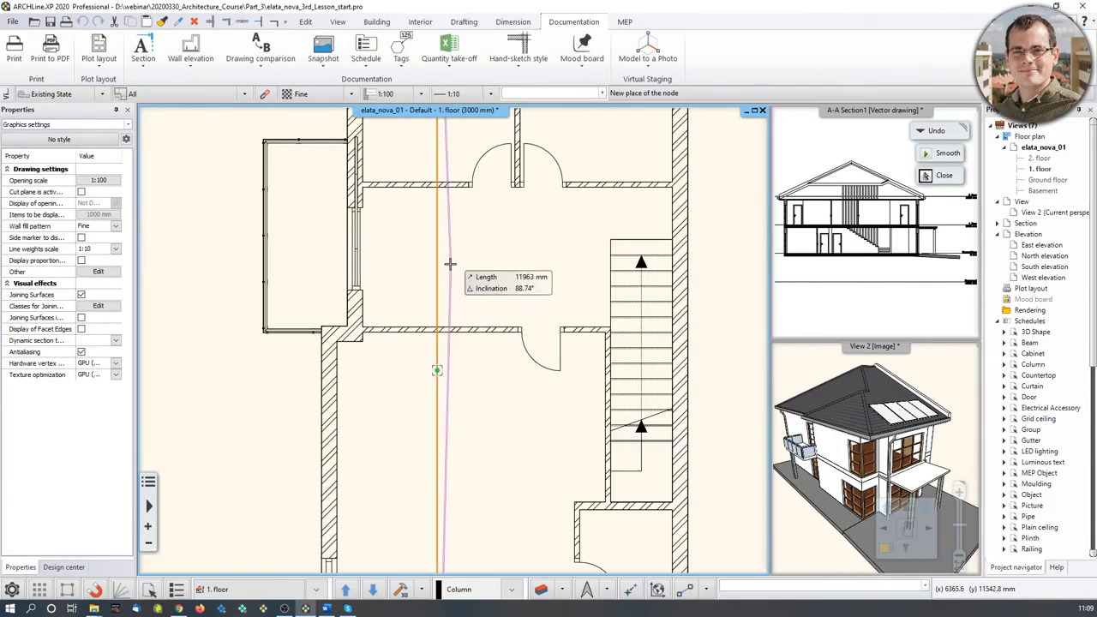
{"action": "left_click", "coordinate": [439, 213]}
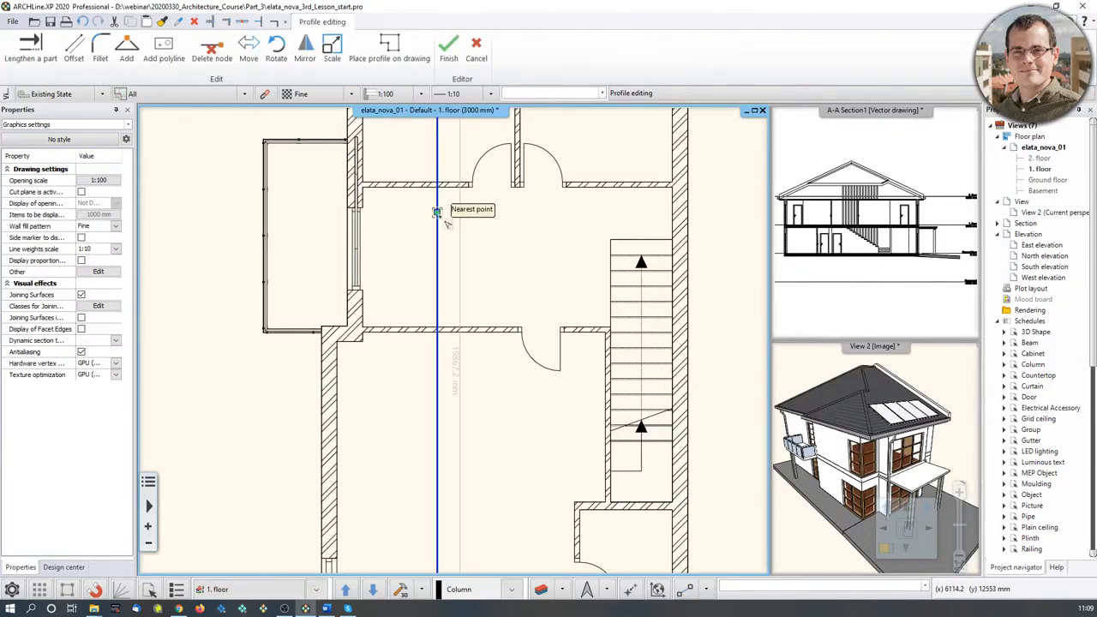
Offset the section line's segment below the new node onto the centre of the staircase and update the section view.
{"action": "right_click", "coordinate": [440, 256]}
{"action": "left_click", "coordinate": [475, 261]}
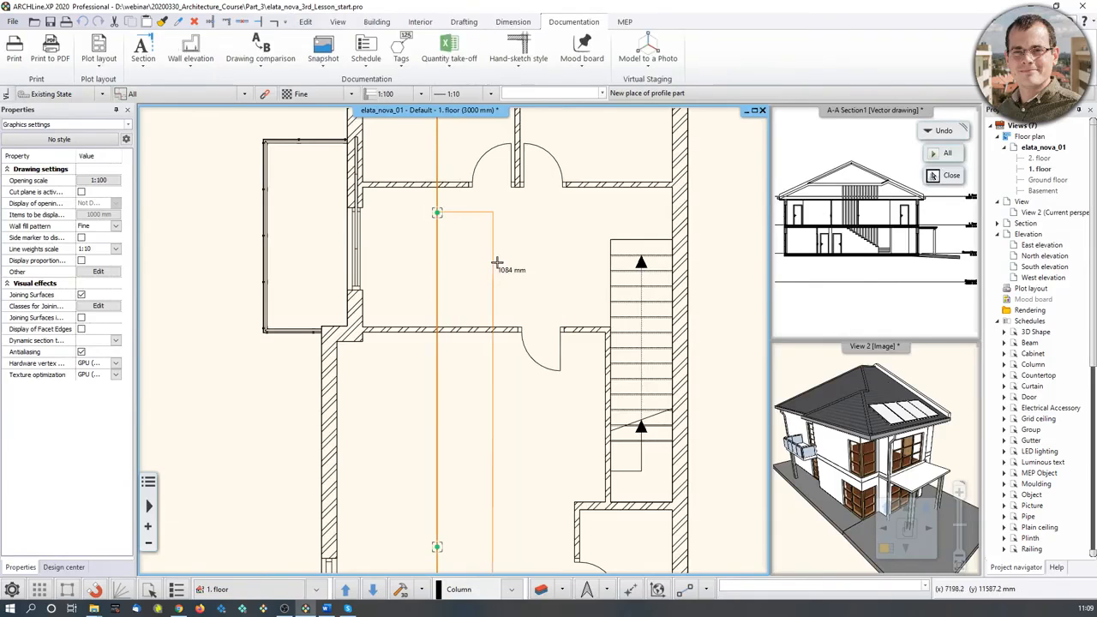
{"action": "left_click", "coordinate": [640, 285]}
{"action": "scroll", "coordinate": [638, 287], "scroll_direction": "down", "scroll_amount": 3}
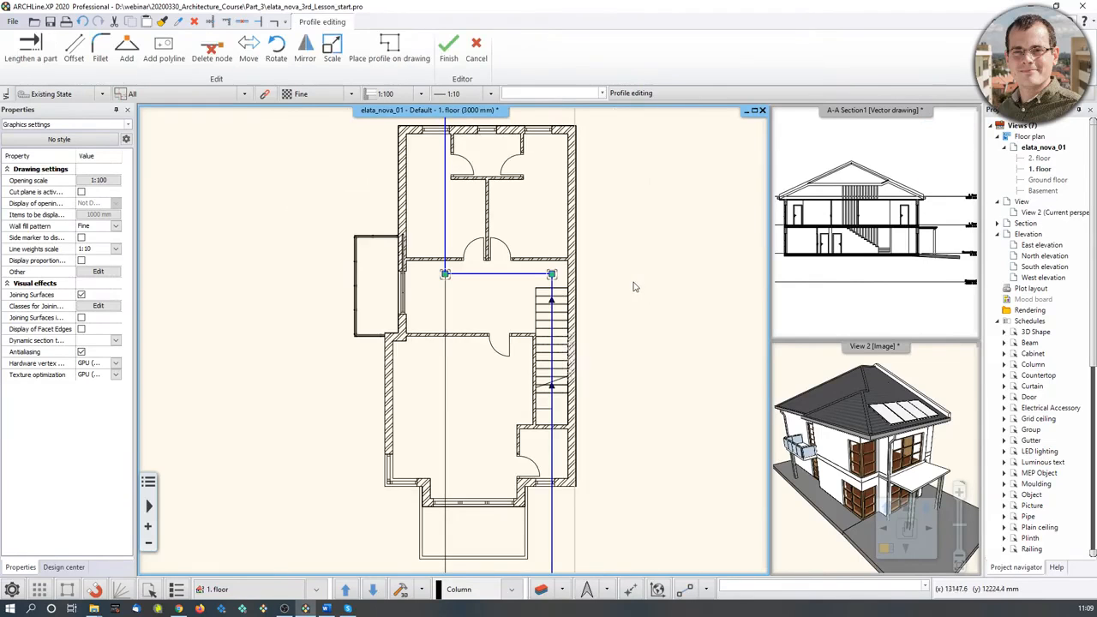
{"action": "key", "text": "Return"}
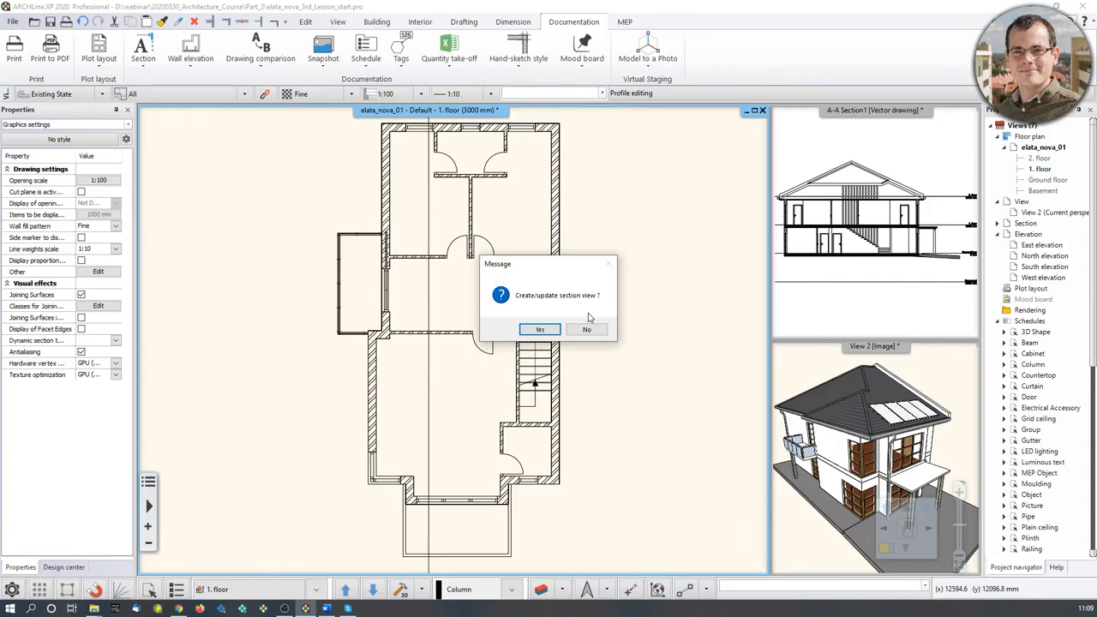
{"action": "left_click", "coordinate": [540, 328]}
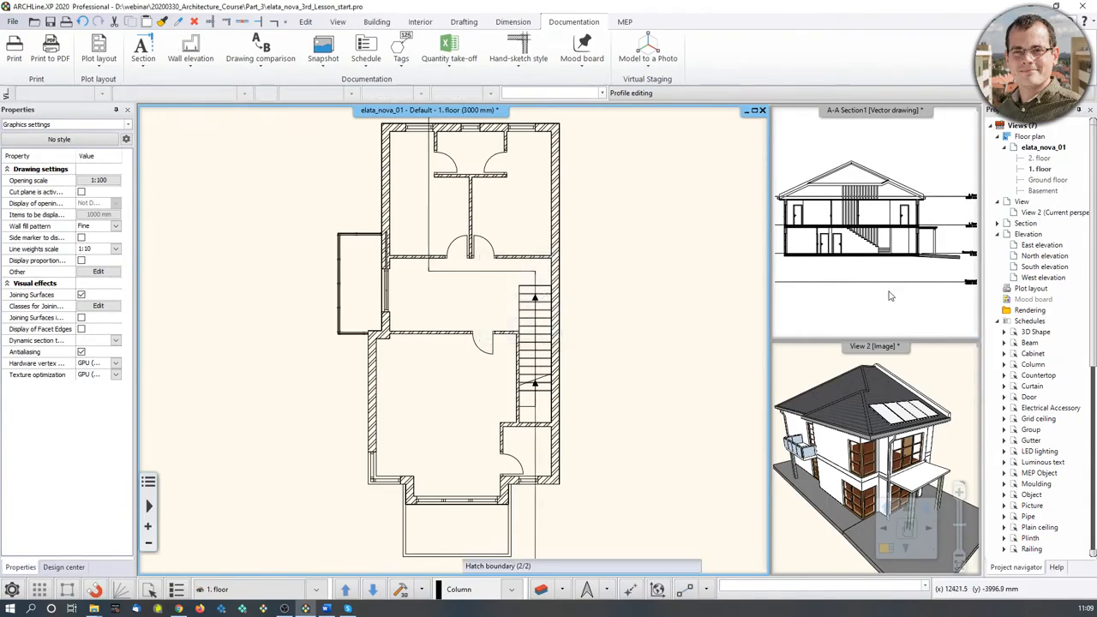
Inspect the stair area of the updated A-A section and compare it with the stepped section line on the floor plan.
{"action": "left_click", "coordinate": [844, 227]}
{"action": "scroll", "coordinate": [877, 208], "scroll_direction": "up", "scroll_amount": 1}
{"action": "scroll", "coordinate": [886, 248], "scroll_direction": "up", "scroll_amount": 2}
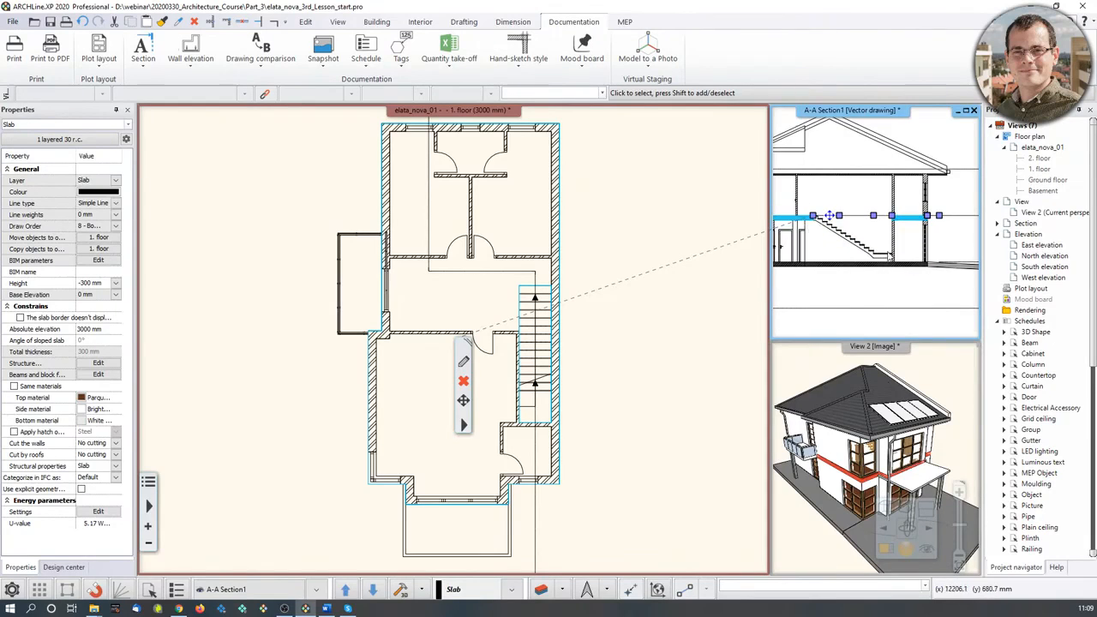
{"action": "left_click", "coordinate": [612, 387]}
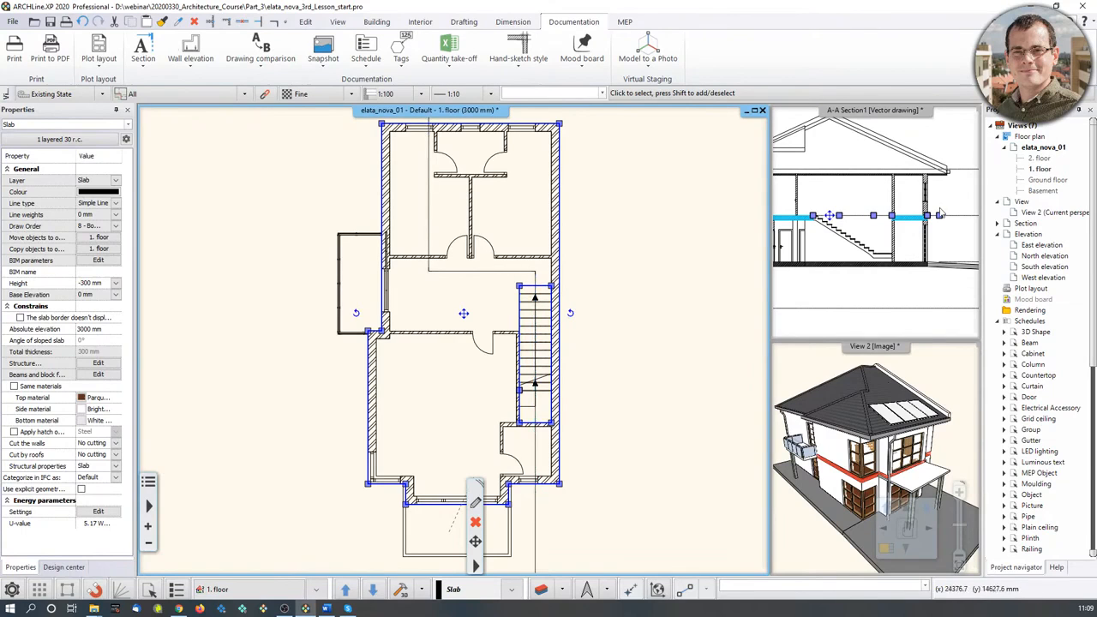
{"action": "key", "text": "Escape"}
{"action": "scroll", "coordinate": [733, 308], "scroll_direction": "down", "scroll_amount": 3}
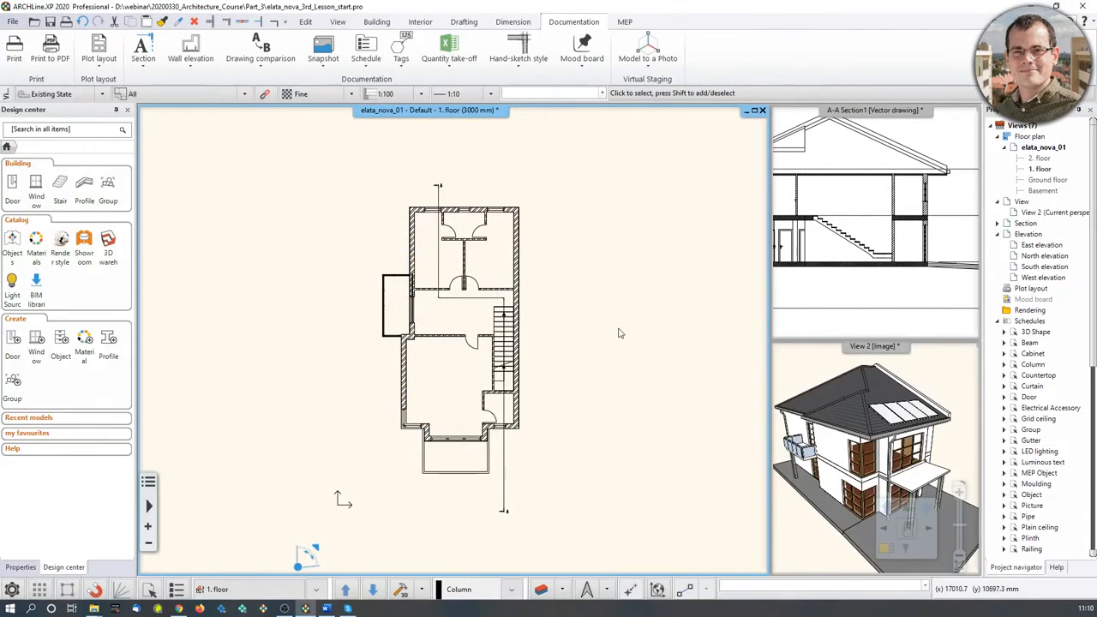
{"action": "scroll", "coordinate": [620, 333], "scroll_direction": "down", "scroll_amount": 1}
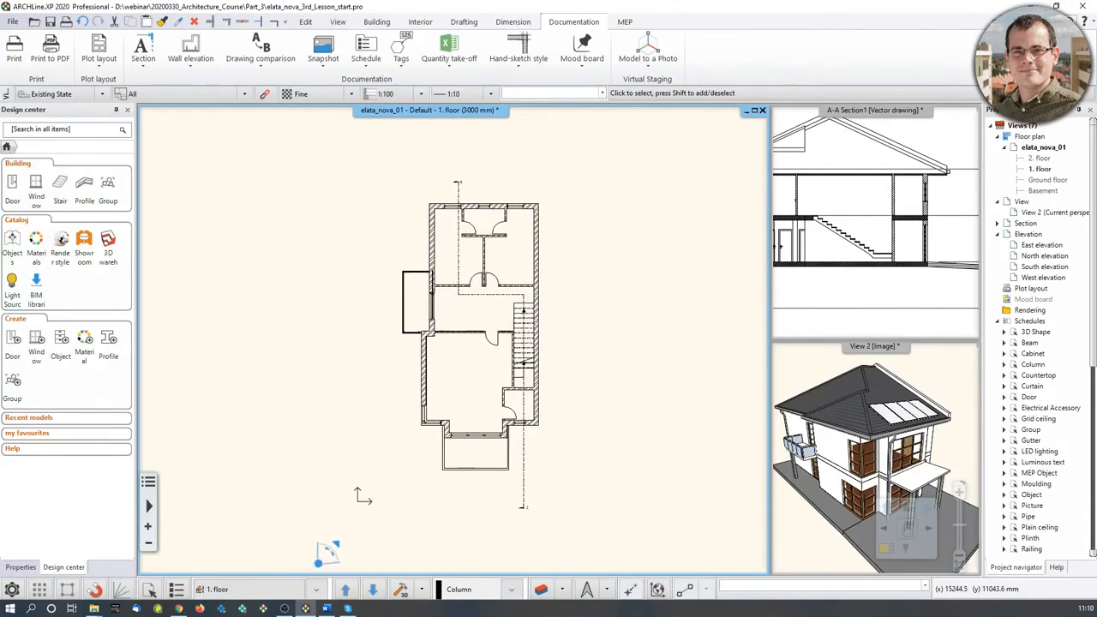
Set the project navigator to hide automatically, then pin it back in place beside the views.
{"action": "middle_click_drag", "start_coordinate": [573, 240], "coordinate": [606, 235]}
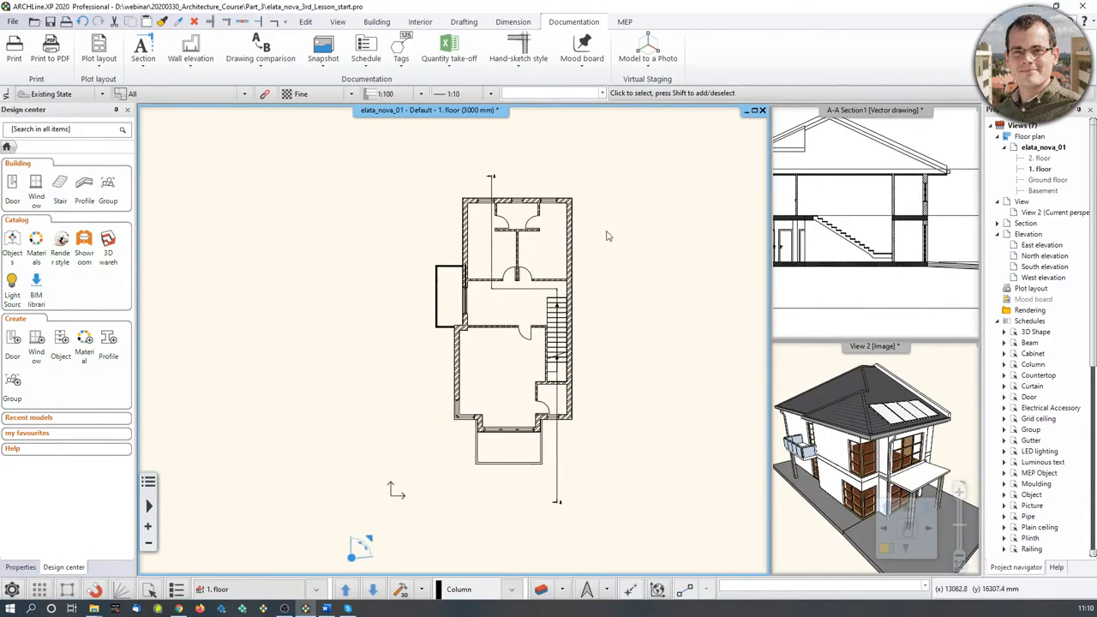
{"action": "scroll", "coordinate": [606, 236], "scroll_direction": "up", "scroll_amount": 2}
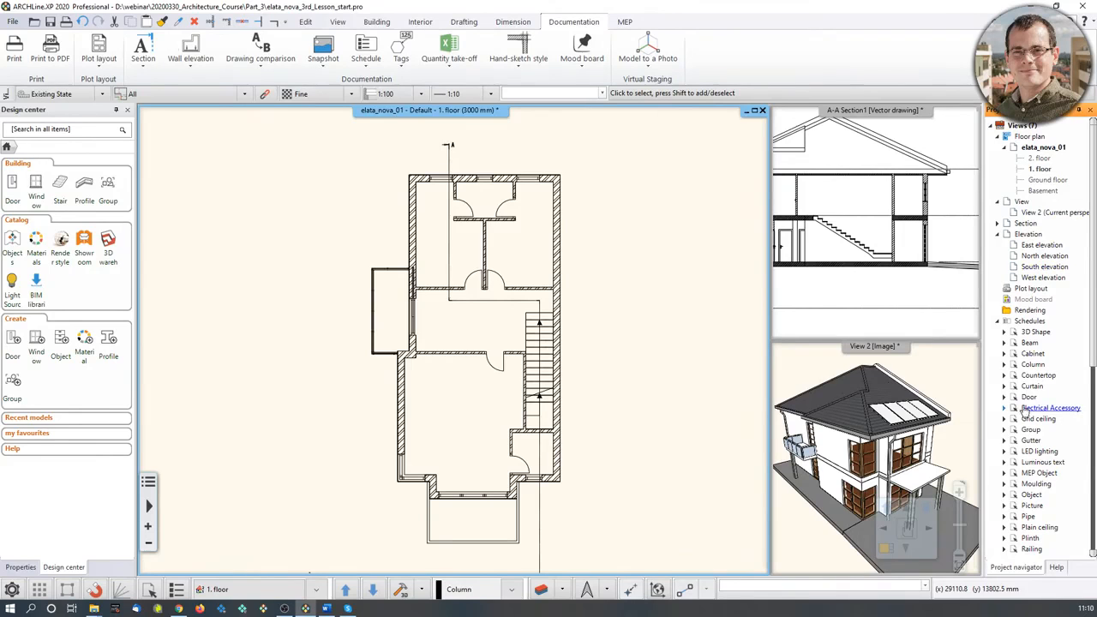
{"action": "left_click", "coordinate": [1078, 109]}
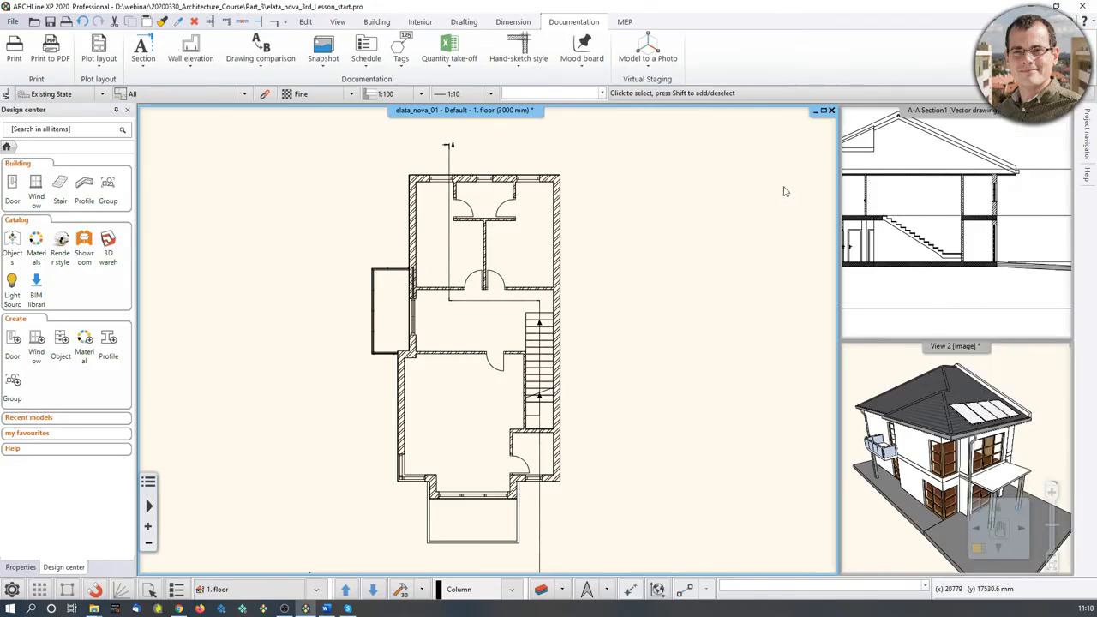
{"action": "mouse_move", "coordinate": [1092, 129]}
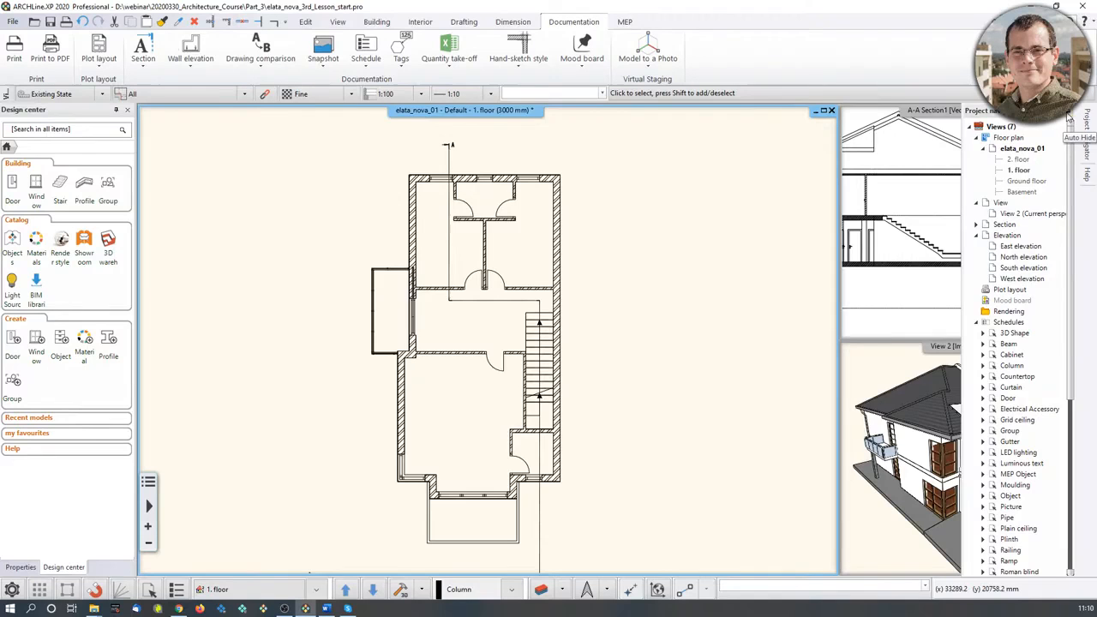
{"action": "left_click", "coordinate": [1068, 116]}
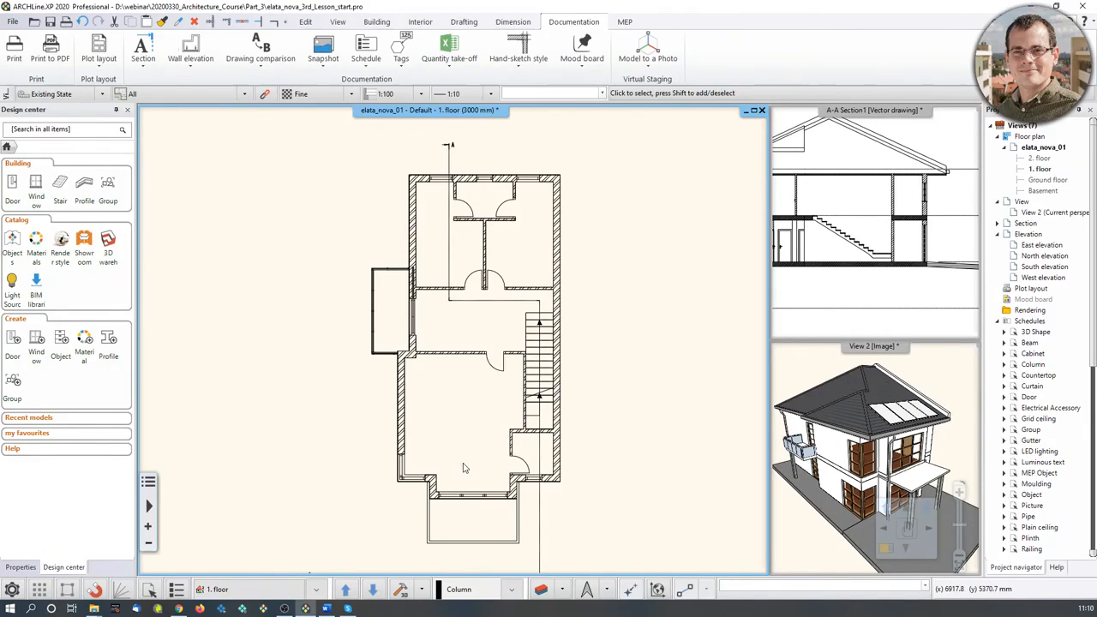
{"action": "scroll", "coordinate": [480, 360], "scroll_direction": "down", "scroll_amount": 2}
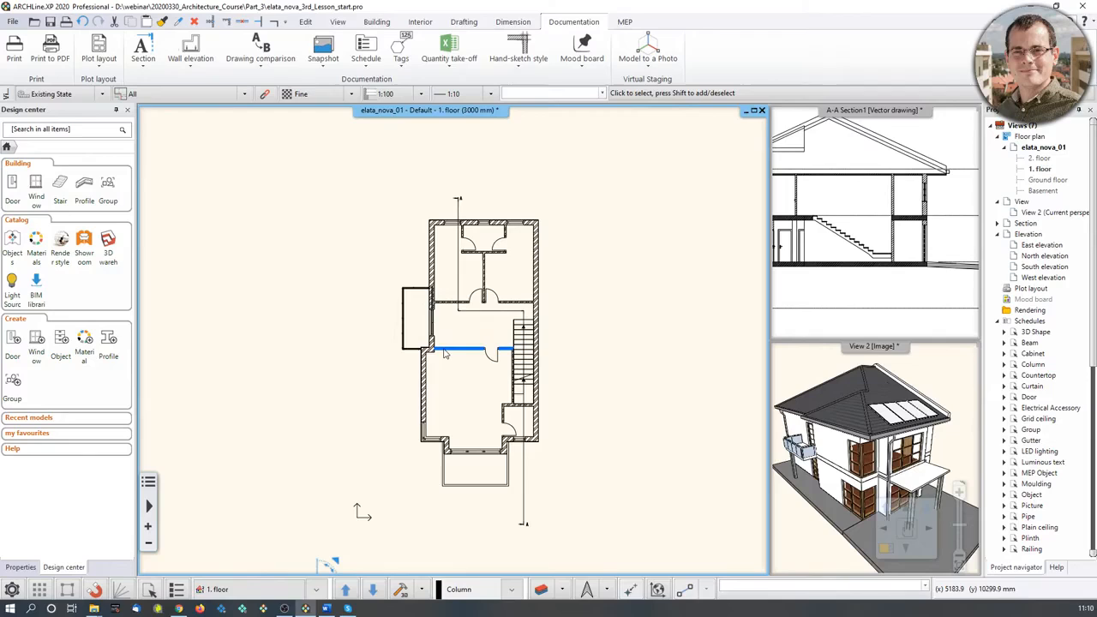
Create the West elevation view of the house and make it the main view.
{"action": "double_click", "coordinate": [1036, 278]}
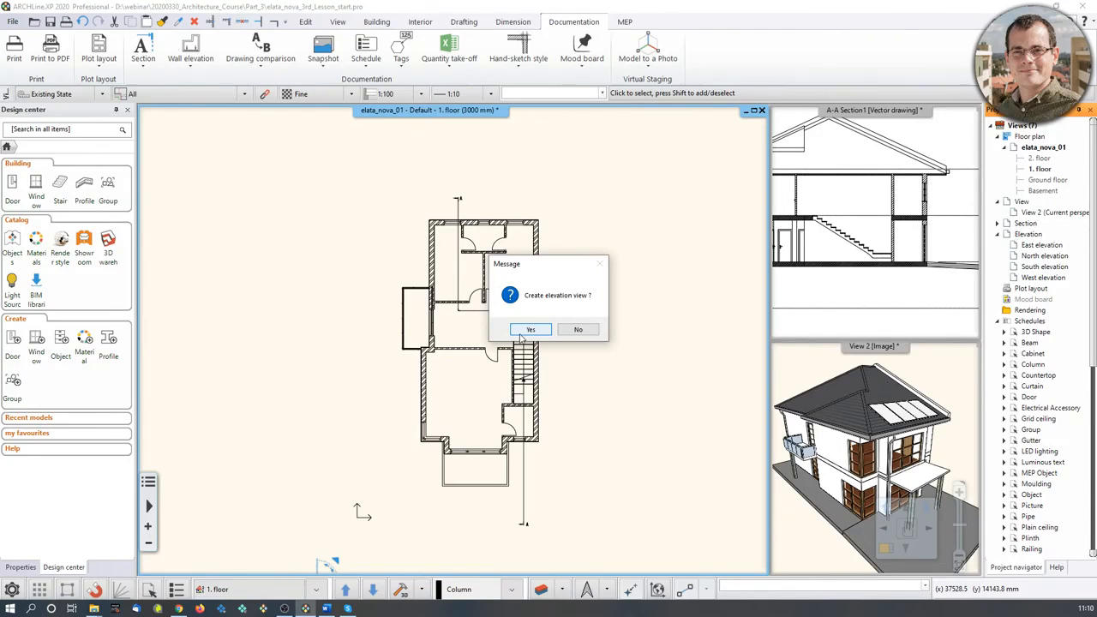
{"action": "left_click", "coordinate": [531, 331]}
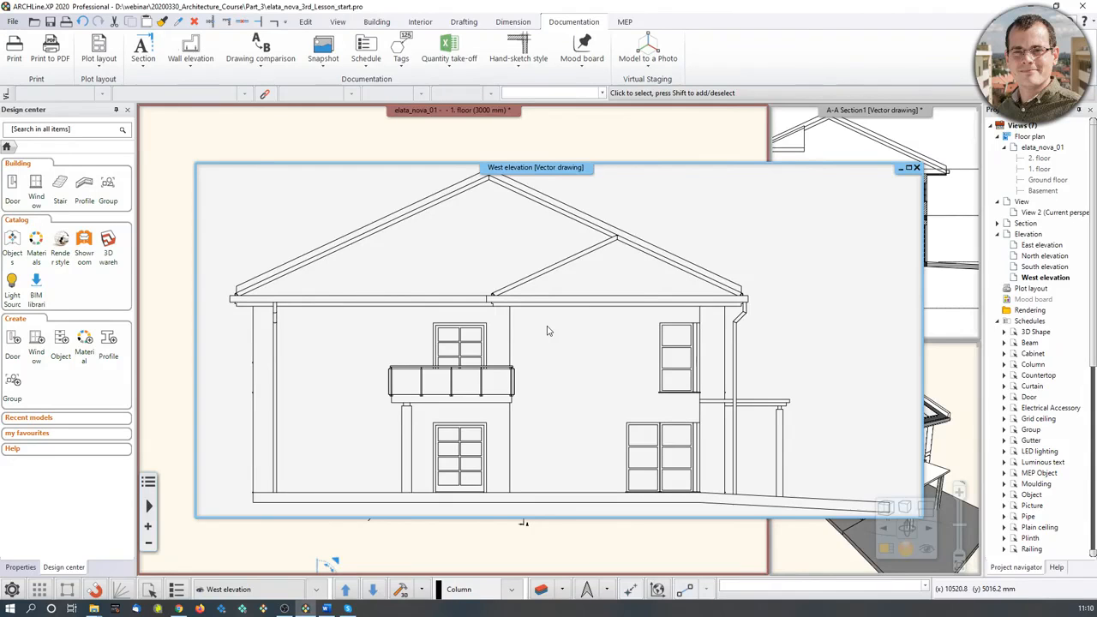
{"action": "left_click", "coordinate": [884, 550]}
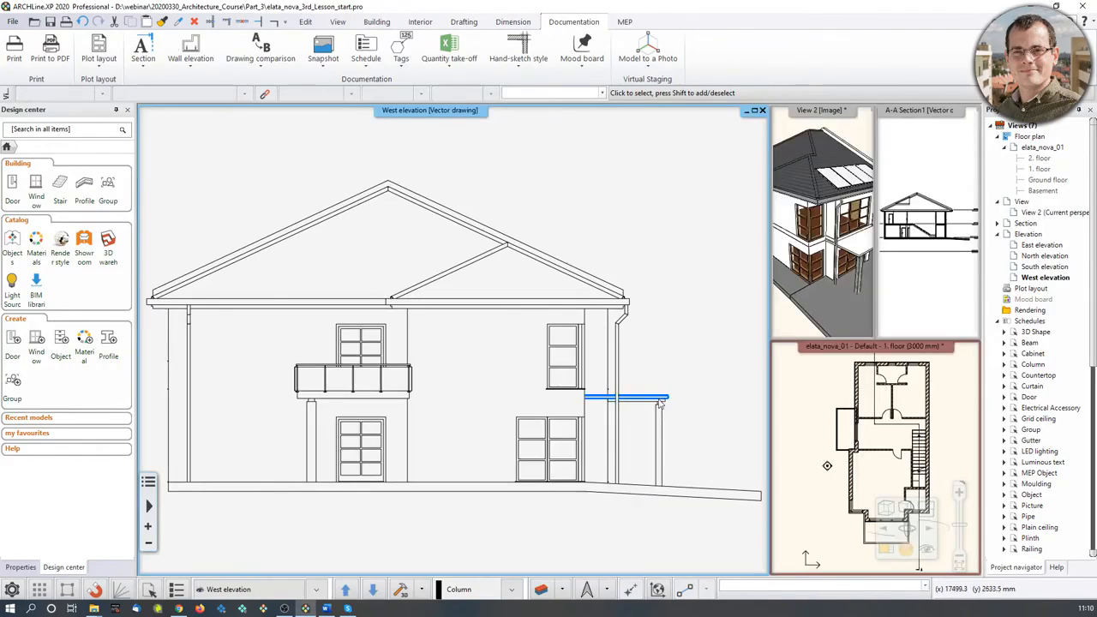
{"action": "middle_click_drag", "start_coordinate": [568, 369], "coordinate": [597, 353]}
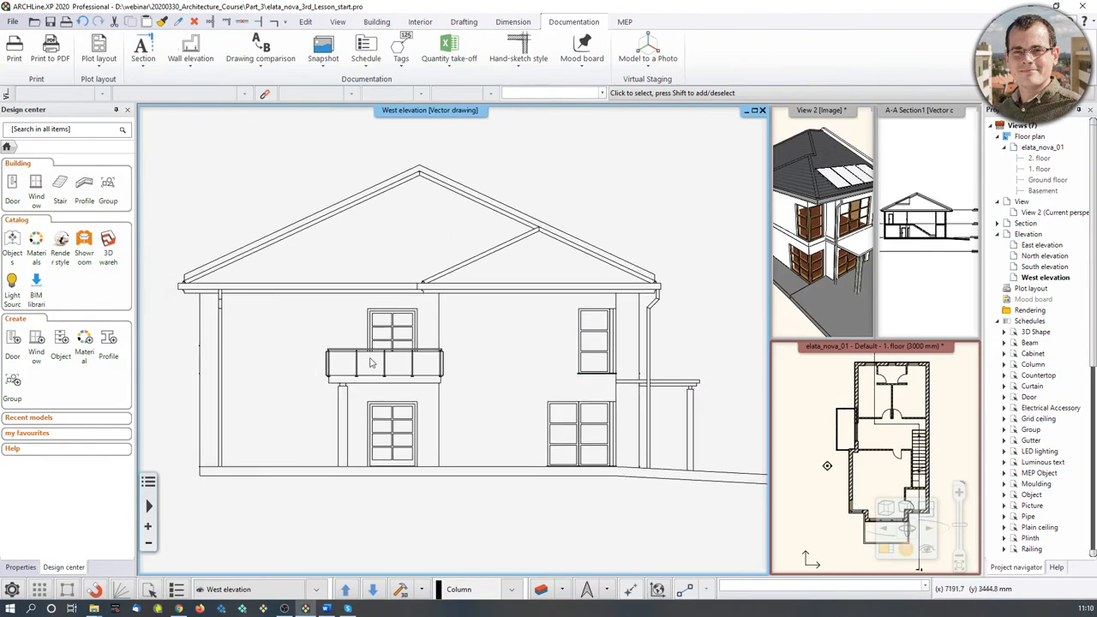
Select the upper balcony door and the roof in the west elevation to examine their properties.
{"action": "left_click", "coordinate": [371, 363]}
{"action": "left_click", "coordinate": [388, 328]}
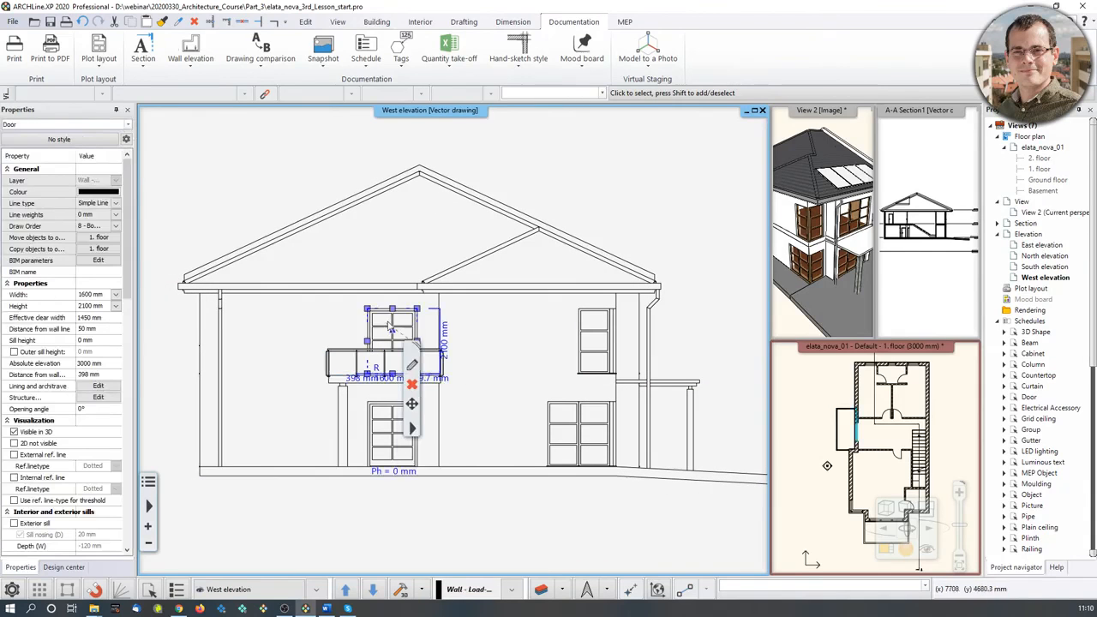
{"action": "left_click", "coordinate": [485, 287]}
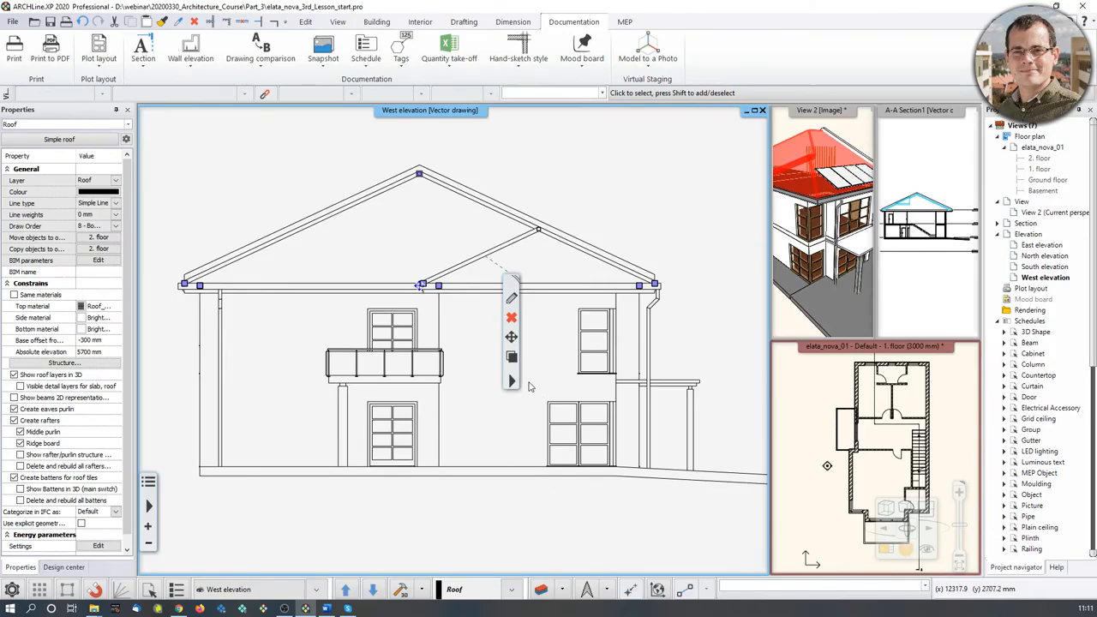
{"action": "middle_click_drag", "start_coordinate": [419, 394], "coordinate": [442, 347]}
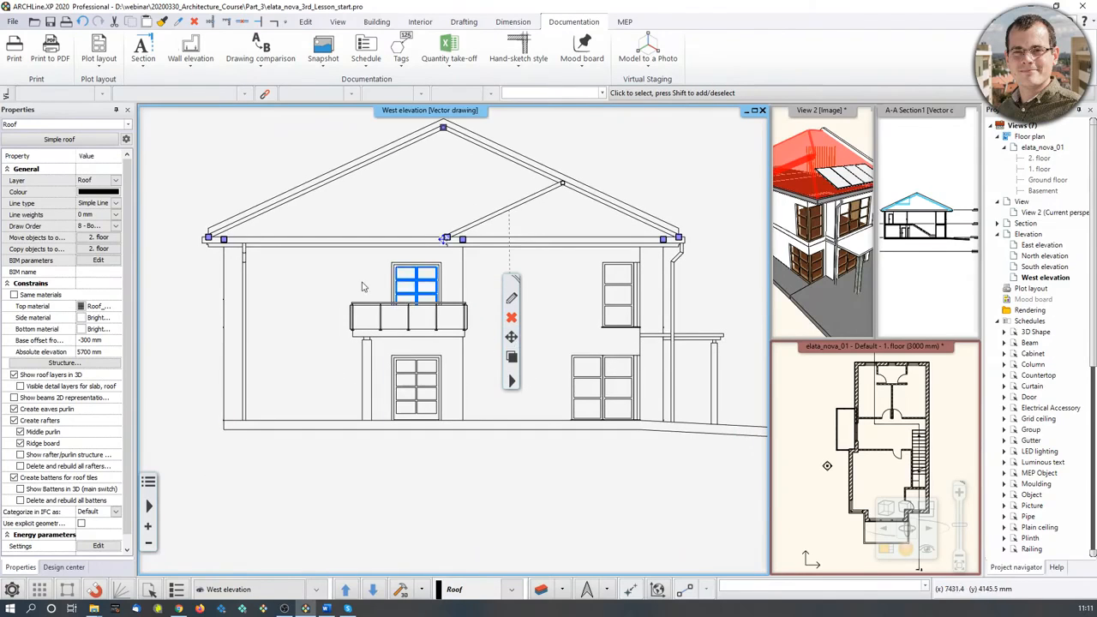
{"action": "left_click", "coordinate": [417, 467]}
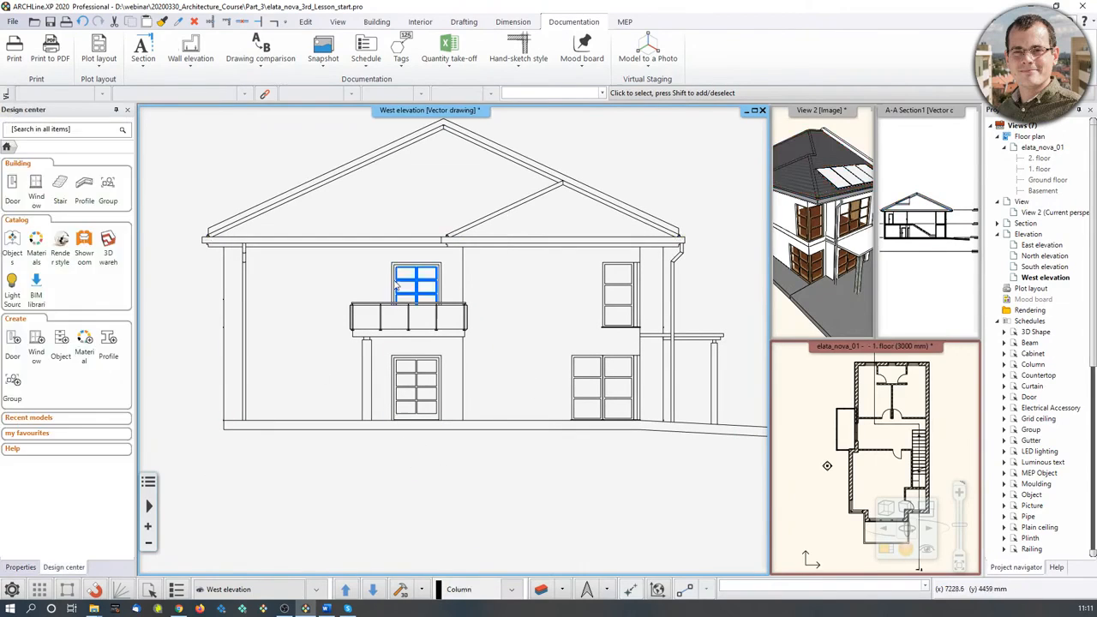
{"action": "middle_click_drag", "start_coordinate": [325, 335], "coordinate": [321, 349]}
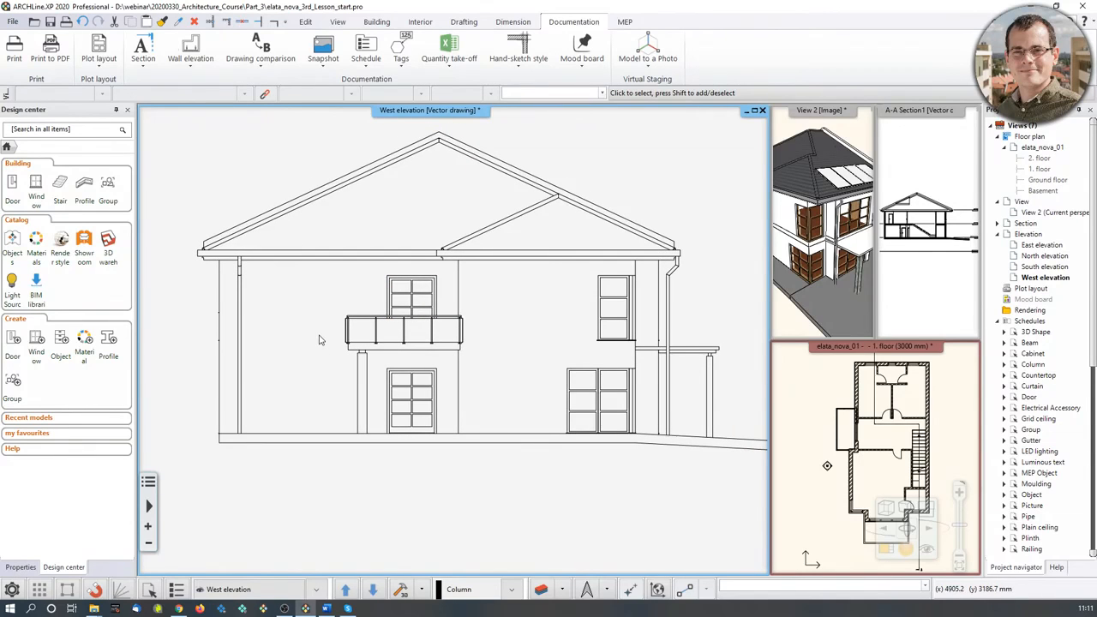
Apply shading with textures and the elevation shadow light direction to the west elevation.
{"action": "left_click", "coordinate": [905, 508]}
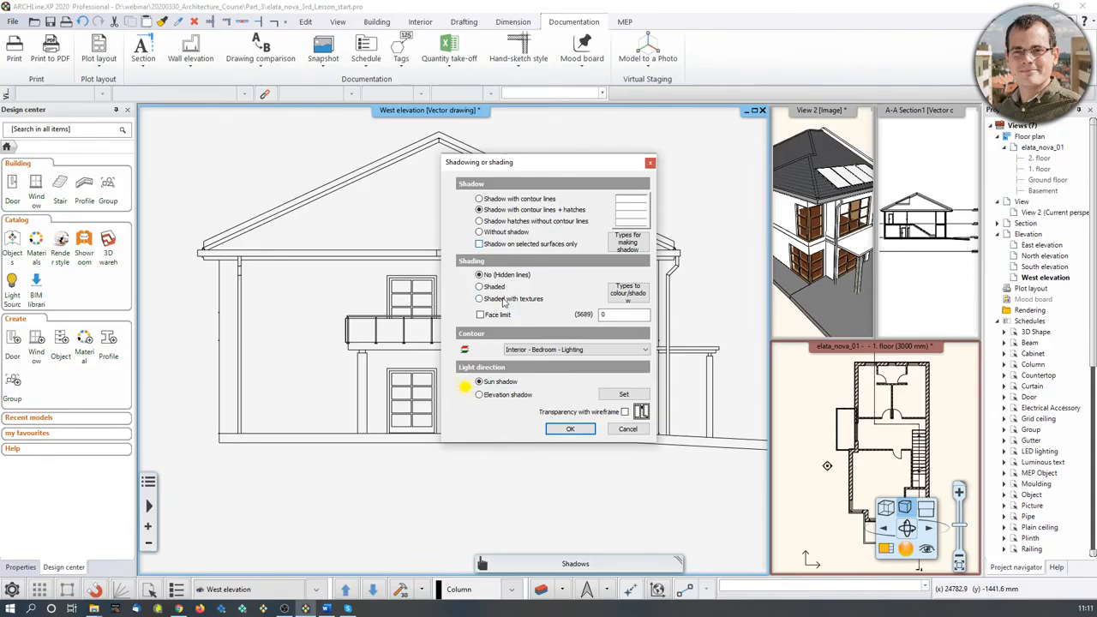
{"action": "left_click", "coordinate": [511, 302]}
{"action": "left_click", "coordinate": [498, 400]}
{"action": "left_click", "coordinate": [567, 429]}
{"action": "left_click", "coordinate": [570, 429]}
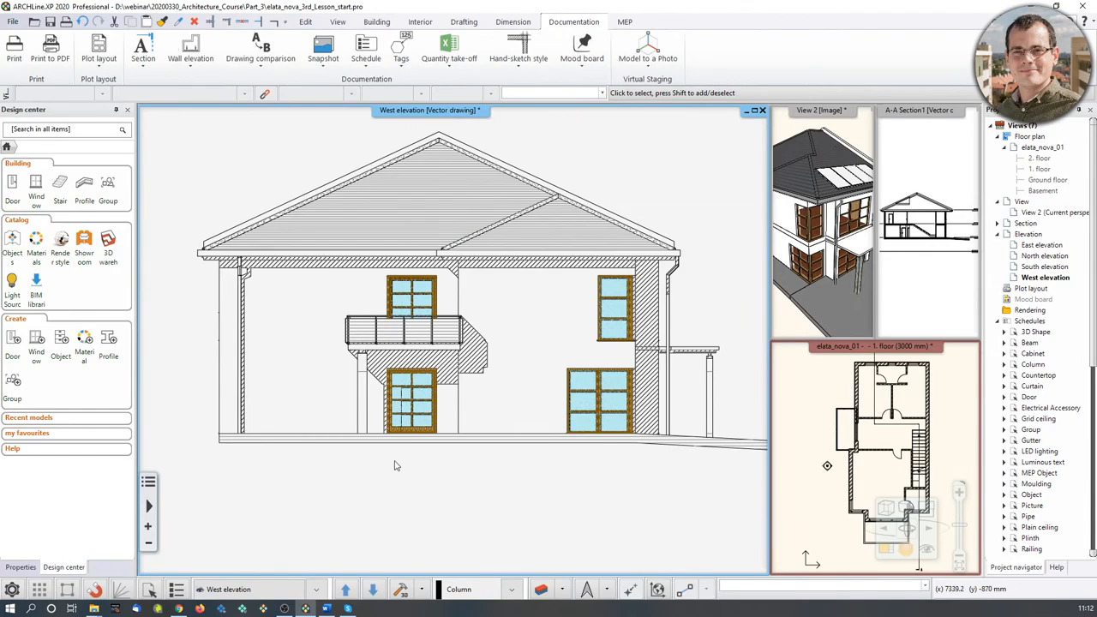
Open the properties of the door below the balcony and bring up its solid material, Wood-paldao, for editing.
{"action": "scroll", "coordinate": [395, 465], "scroll_direction": "up", "scroll_amount": 4}
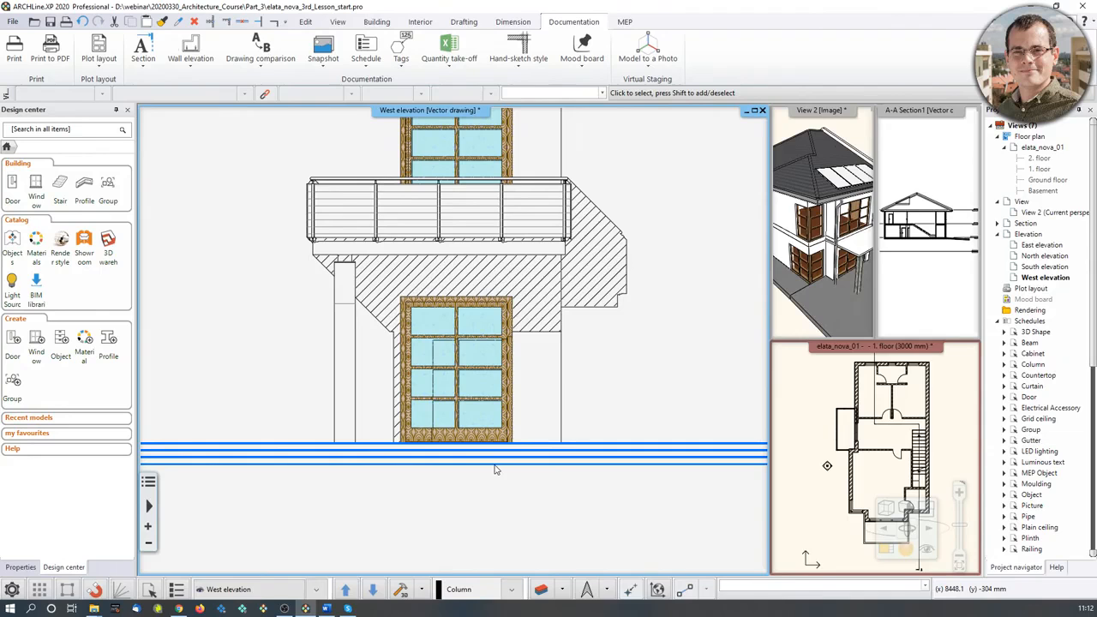
{"action": "middle_click_drag", "start_coordinate": [471, 431], "coordinate": [482, 494]}
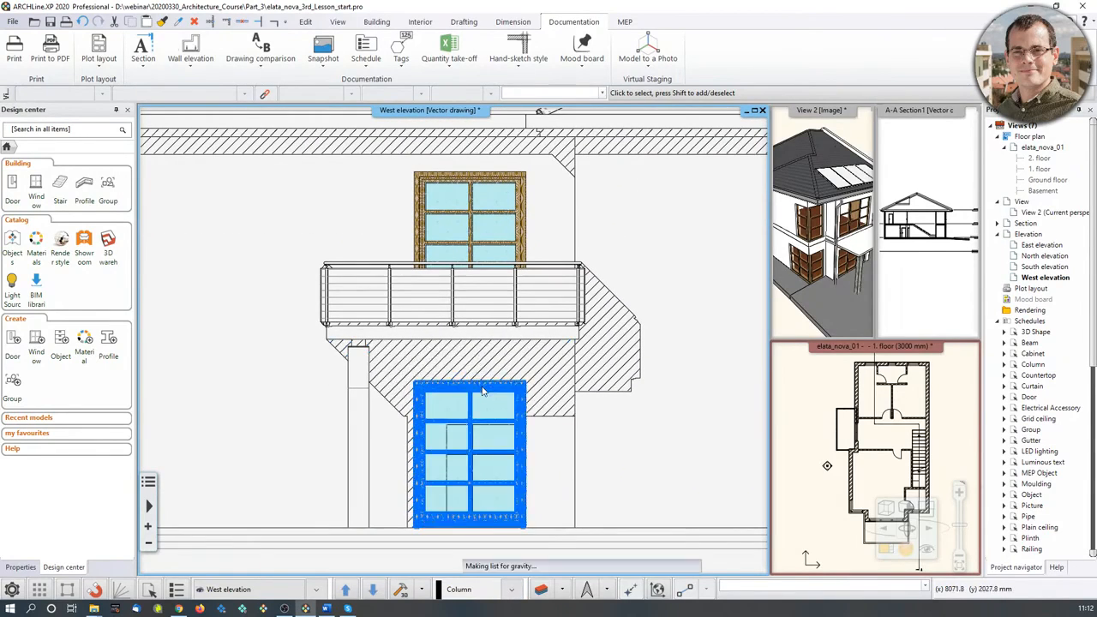
{"action": "left_click", "coordinate": [514, 420]}
{"action": "key", "text": "Escape"}
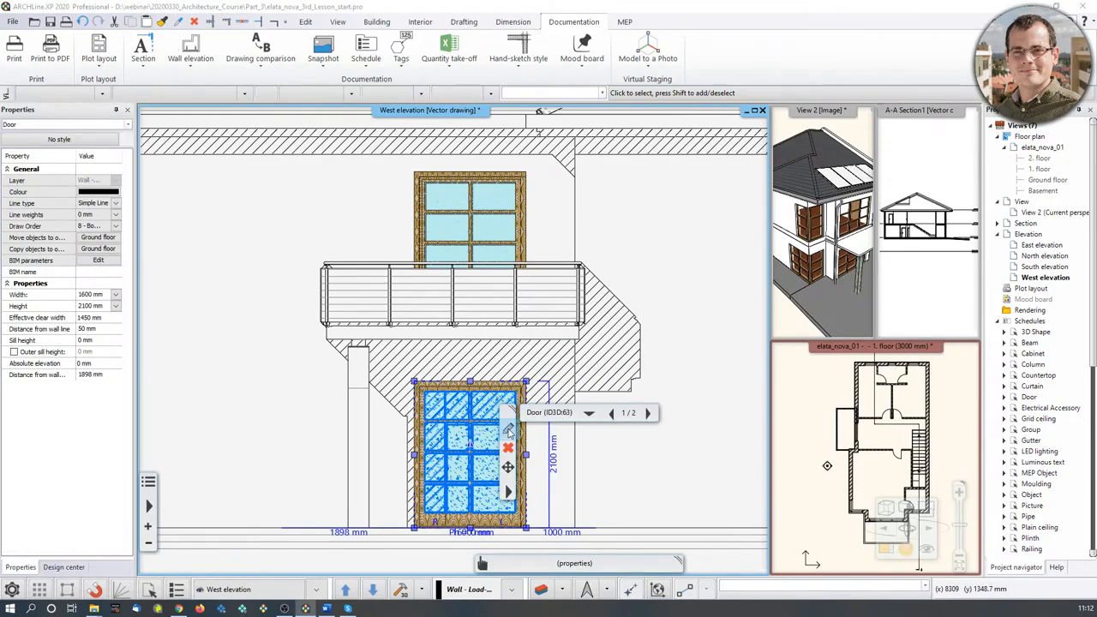
{"action": "double_click", "coordinate": [498, 435]}
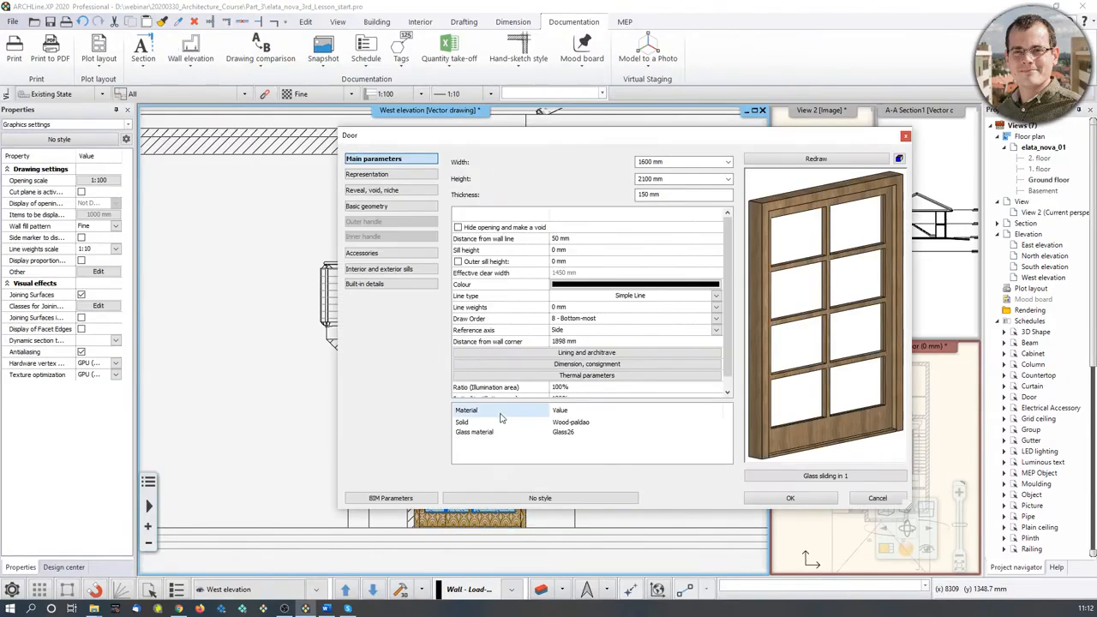
{"action": "left_click", "coordinate": [565, 424]}
{"action": "double_click", "coordinate": [567, 423]}
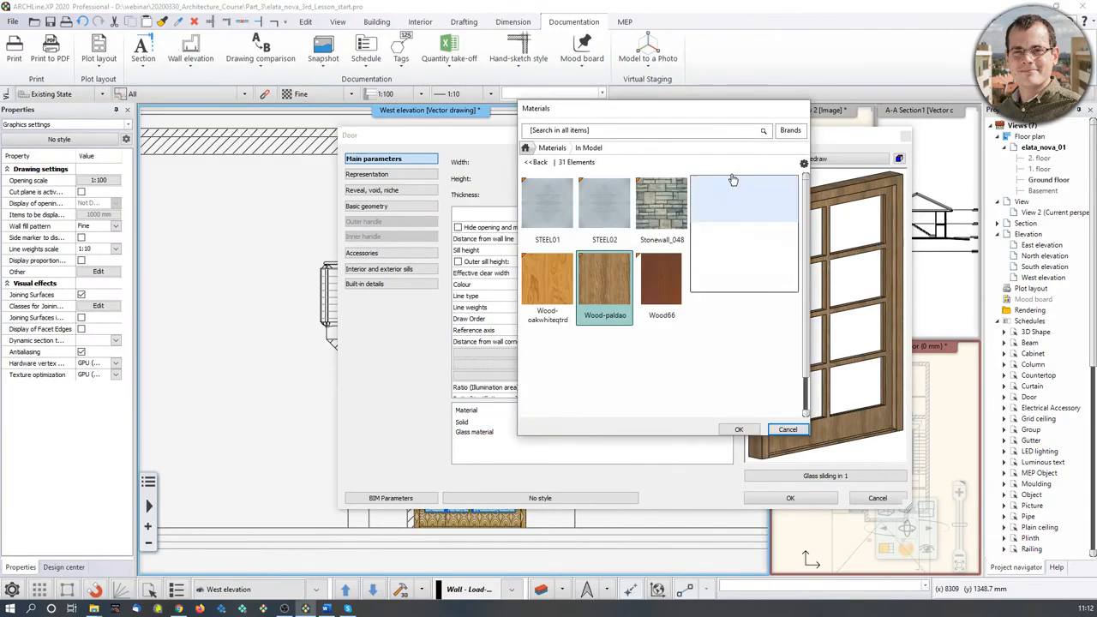
{"action": "left_click", "coordinate": [802, 163]}
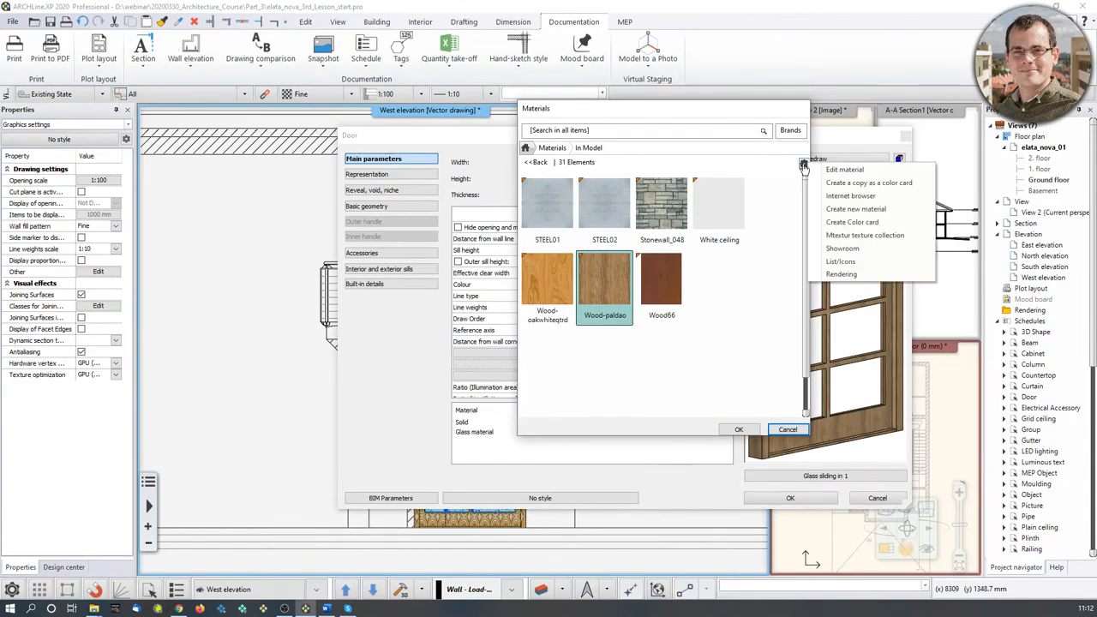
{"action": "left_click", "coordinate": [833, 171]}
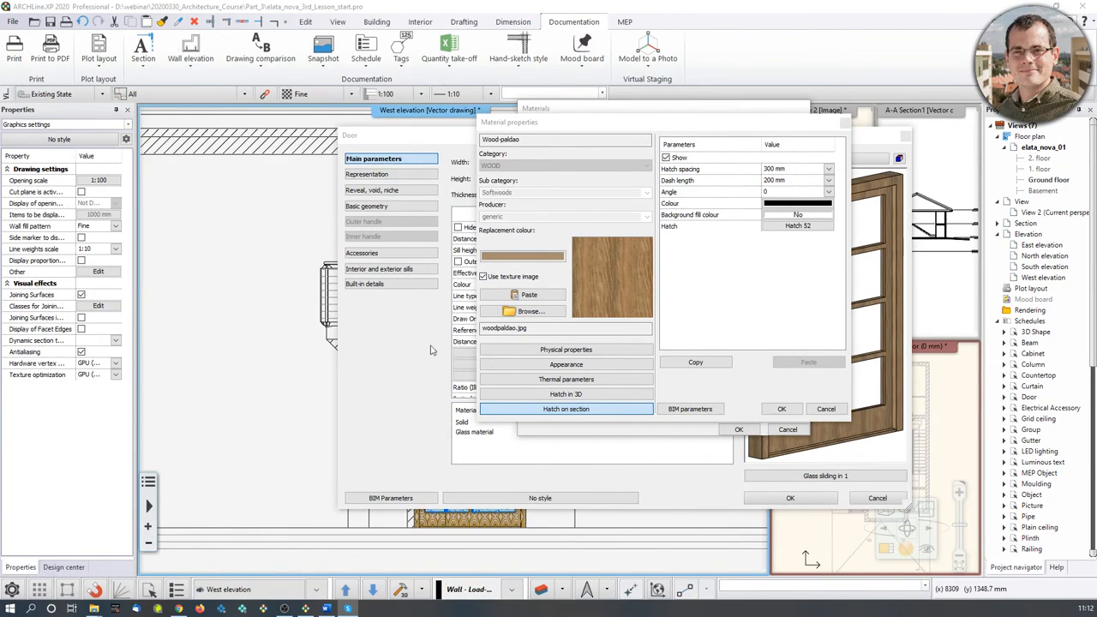
Compare Wood-paldao's Hatch in 3D and Hatch on section settings, leave the material unchanged and accept the door's properties.
{"action": "left_click", "coordinate": [586, 395]}
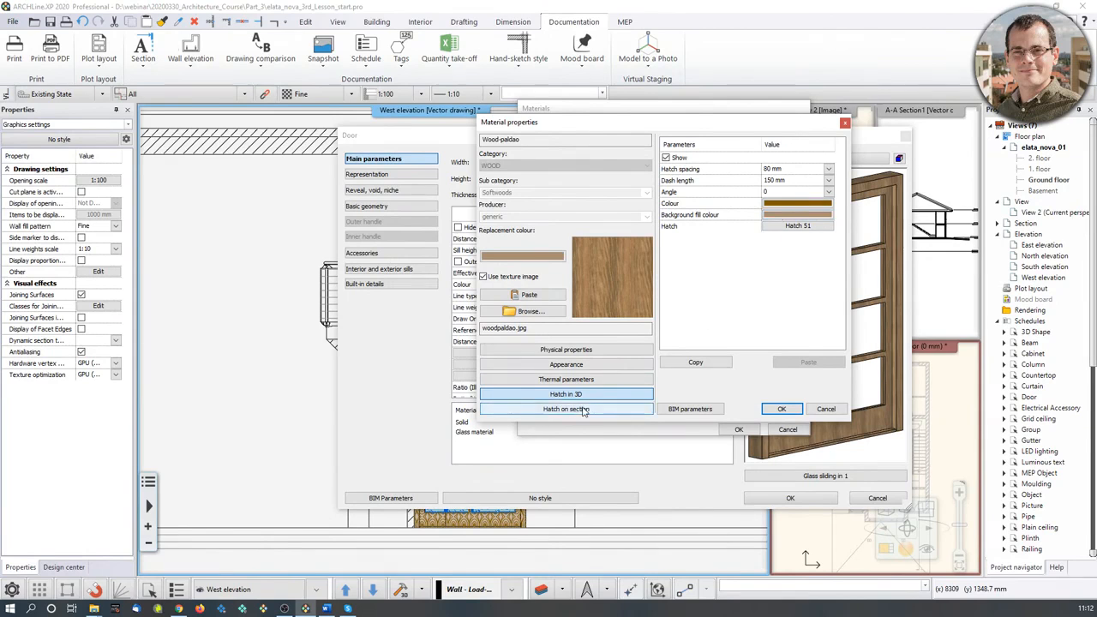
{"action": "left_click", "coordinate": [549, 410]}
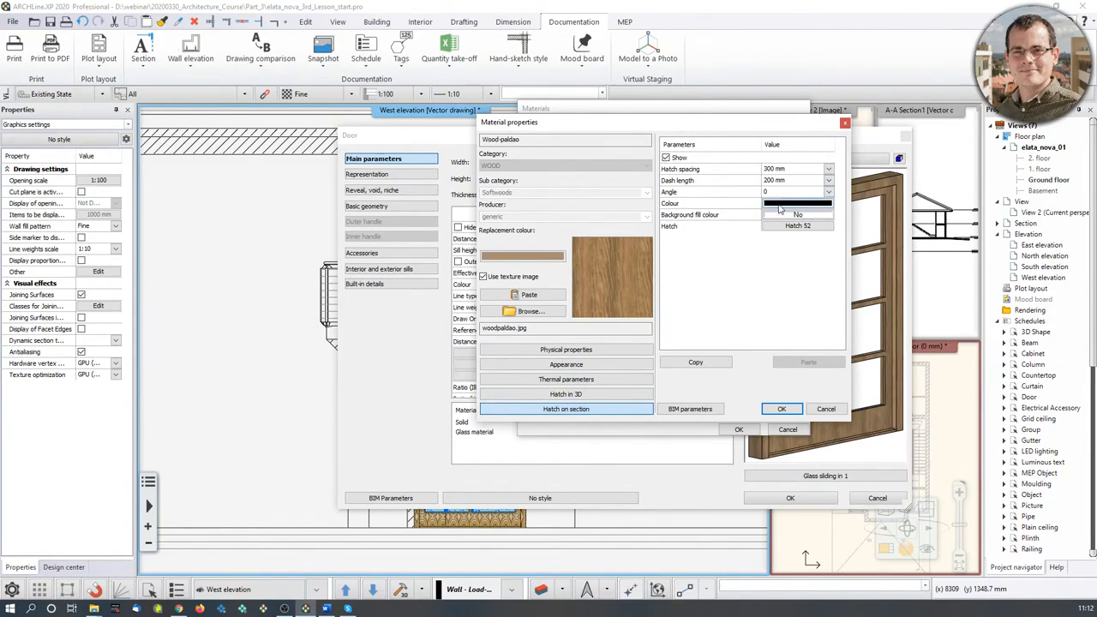
{"action": "left_click", "coordinate": [824, 408]}
{"action": "left_click", "coordinate": [741, 428]}
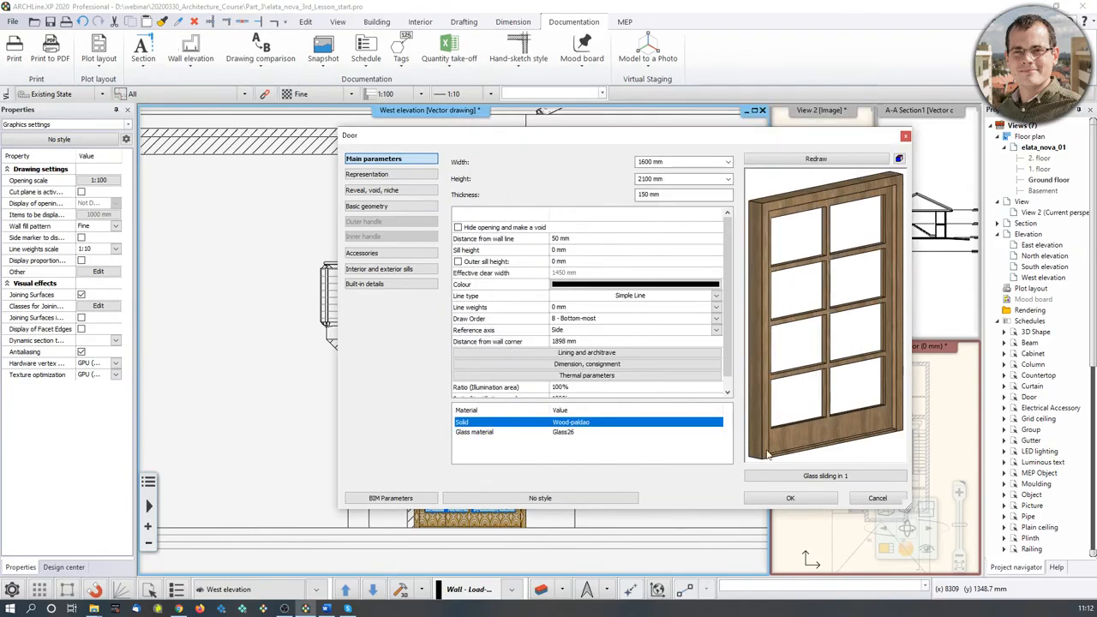
{"action": "left_click", "coordinate": [790, 498]}
Refresh the west elevation so the ground-floor door is redrawn with its material hatch.
{"action": "scroll", "coordinate": [541, 411], "scroll_direction": "down", "scroll_amount": 4}
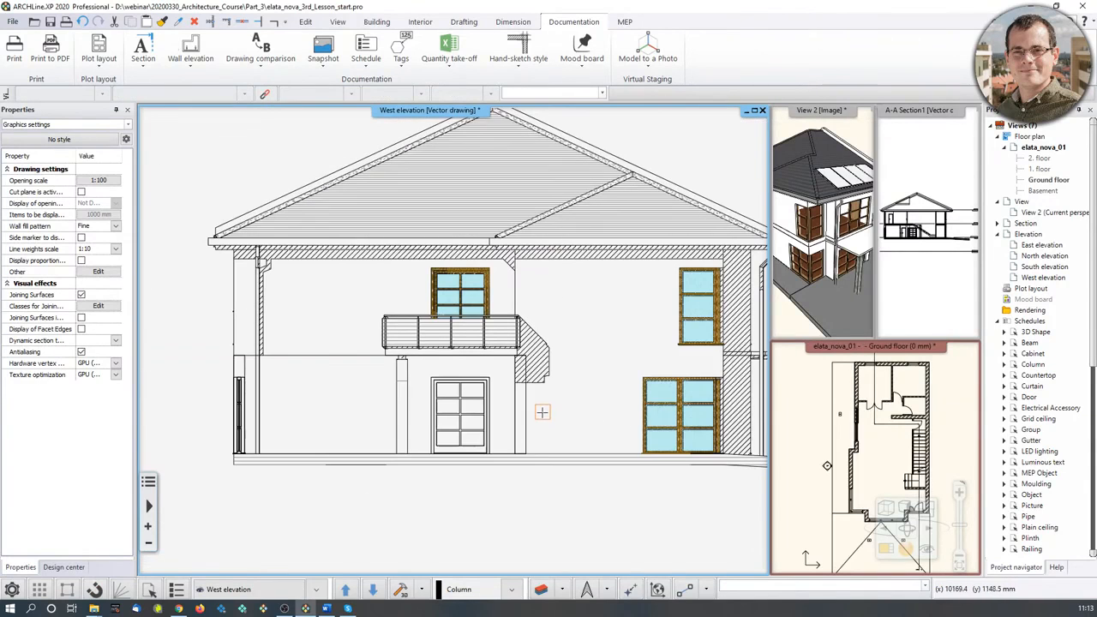
{"action": "key", "text": "Escape"}
{"action": "middle_click_drag", "start_coordinate": [593, 385], "coordinate": [565, 403]}
{"action": "scroll", "coordinate": [565, 403], "scroll_direction": "down", "scroll_amount": 1}
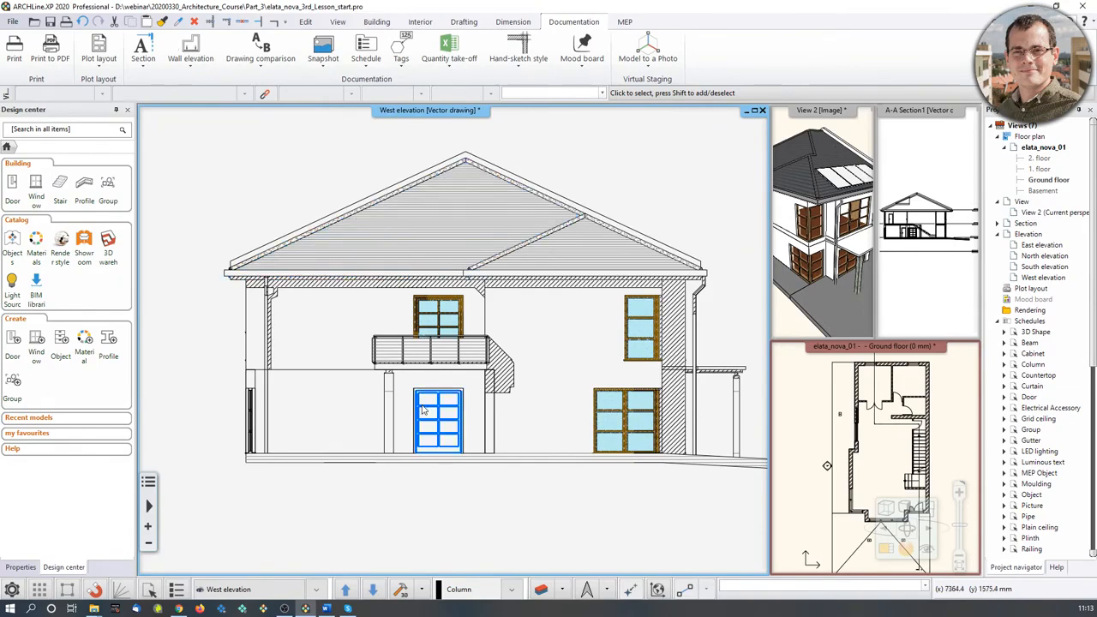
{"action": "right_click", "coordinate": [473, 112]}
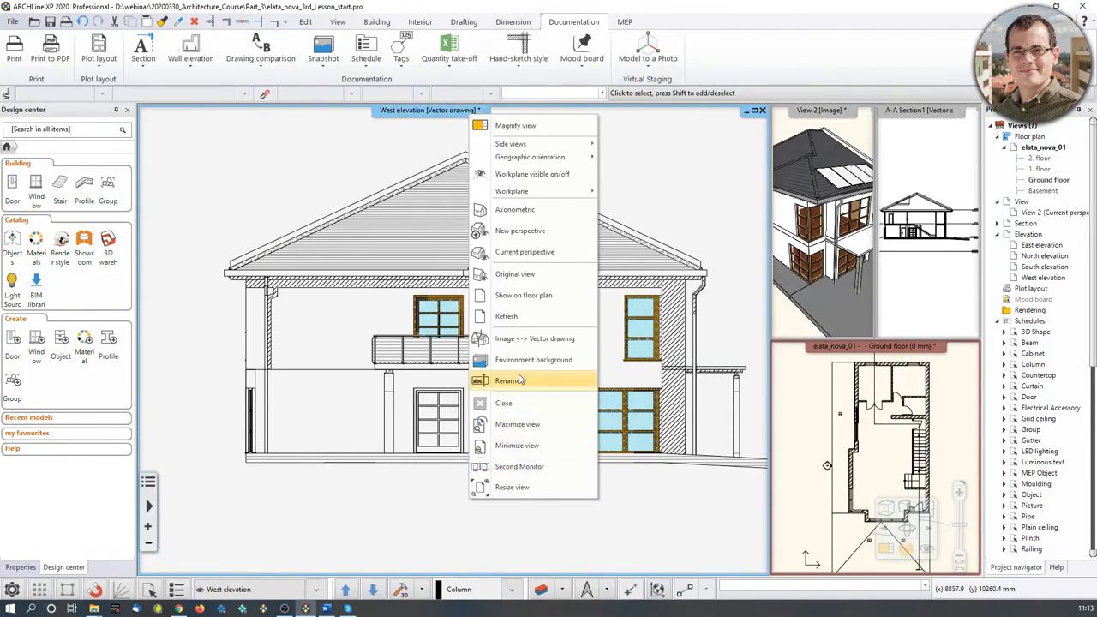
{"action": "left_click", "coordinate": [505, 315]}
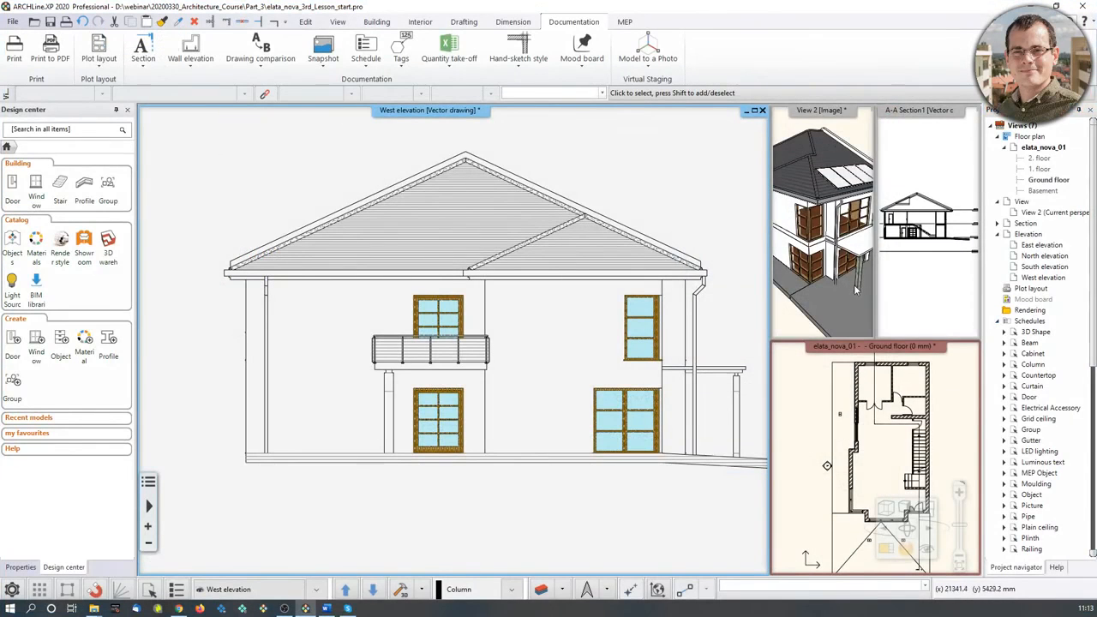
Make the View 2 perspective the main view and frame the whole house in it.
{"action": "left_click", "coordinate": [854, 290]}
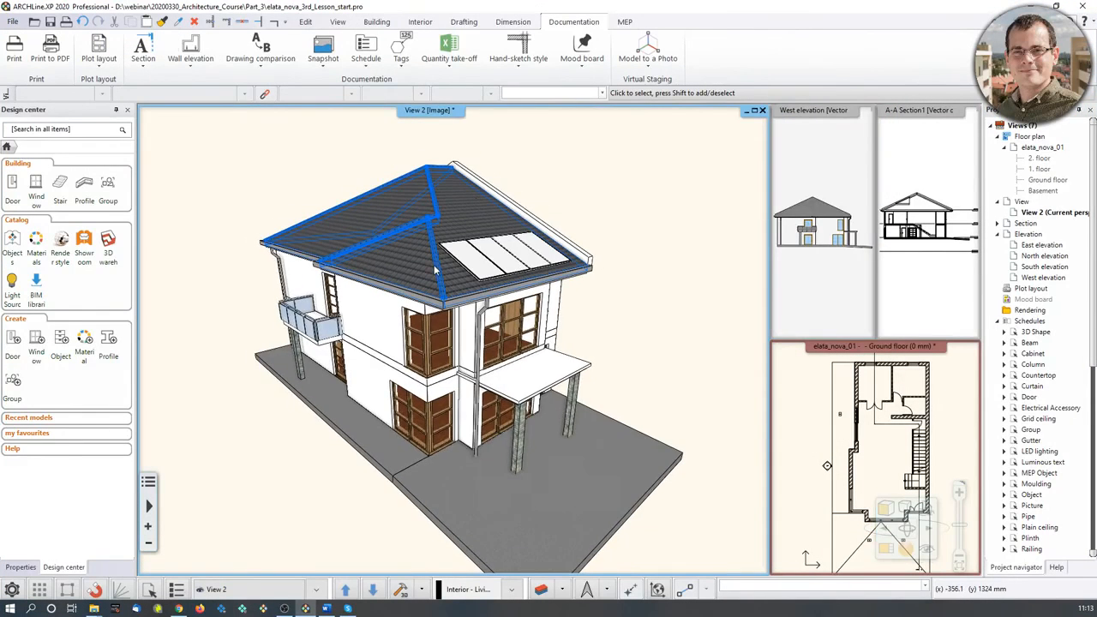
{"action": "scroll", "coordinate": [435, 270], "scroll_direction": "down", "scroll_amount": 5}
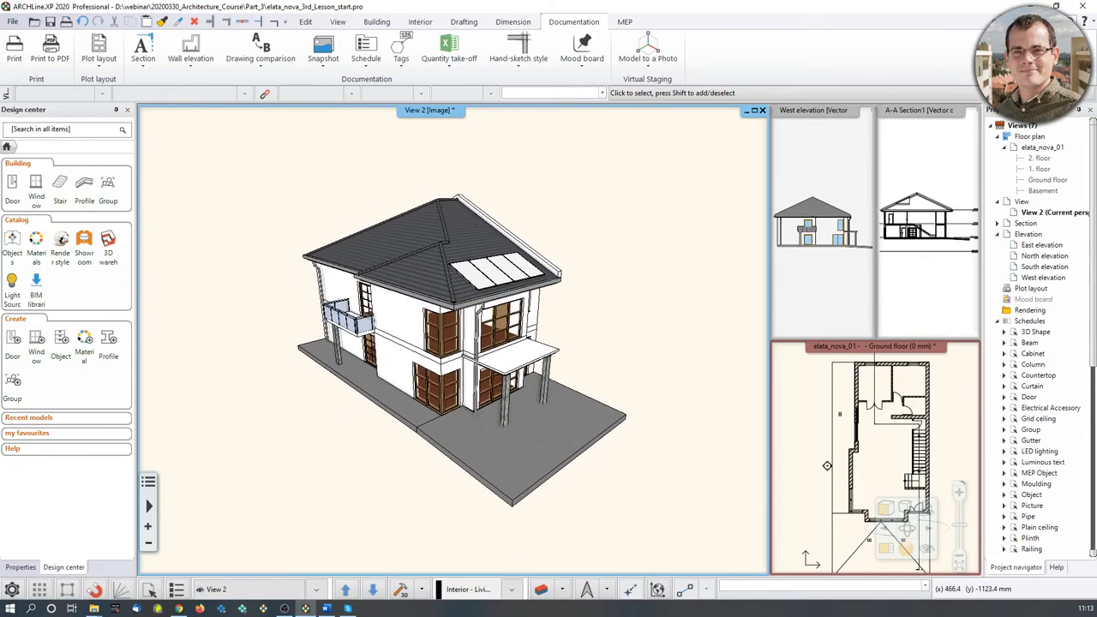
{"action": "middle_click_drag", "start_coordinate": [566, 203], "coordinate": [571, 197]}
{"action": "scroll", "coordinate": [441, 341], "scroll_direction": "down", "scroll_amount": 1}
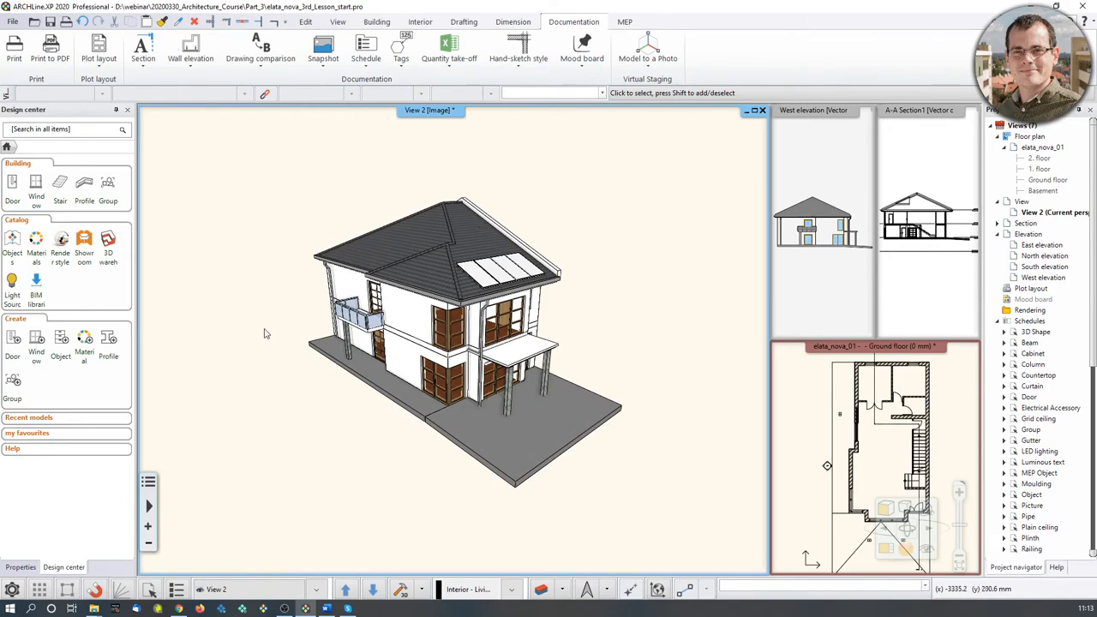
{"action": "middle_click_drag", "start_coordinate": [556, 396], "coordinate": [625, 435]}
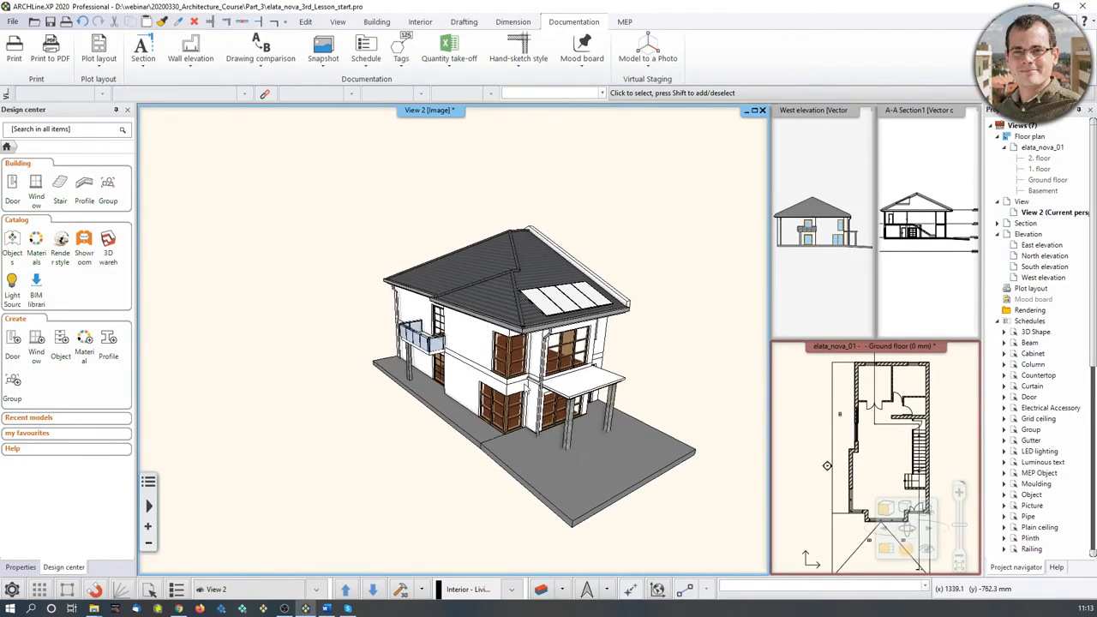
Make the ground floor plan the main view and display the site drawing by choosing the elata_nova_START-2D layer filter.
{"action": "middle_click_drag", "start_coordinate": [525, 386], "coordinate": [561, 393]}
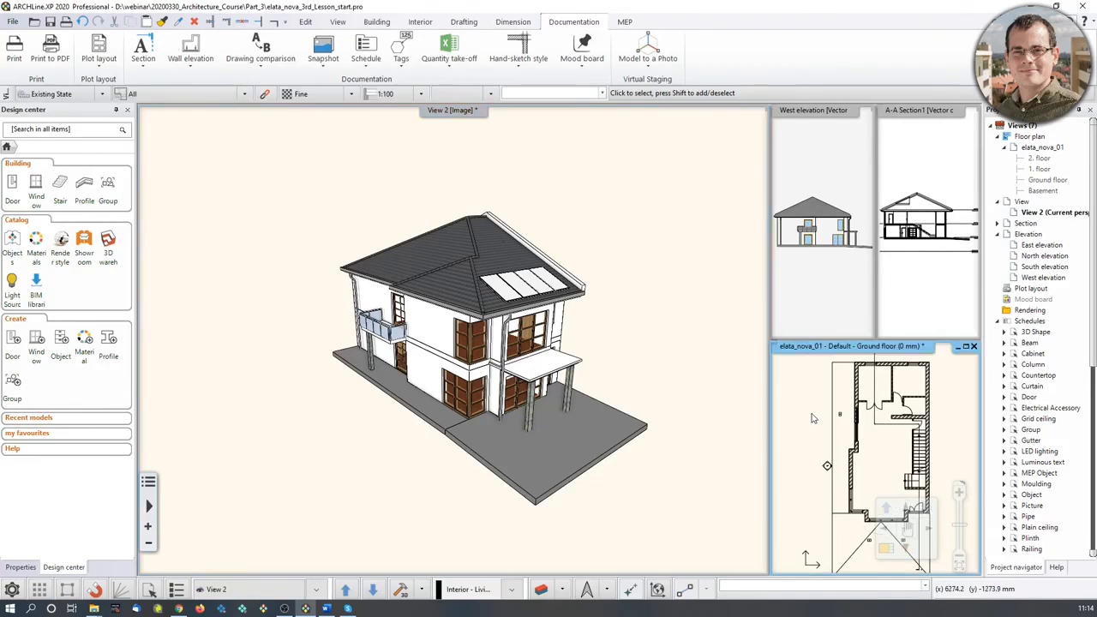
{"action": "left_click", "coordinate": [897, 541]}
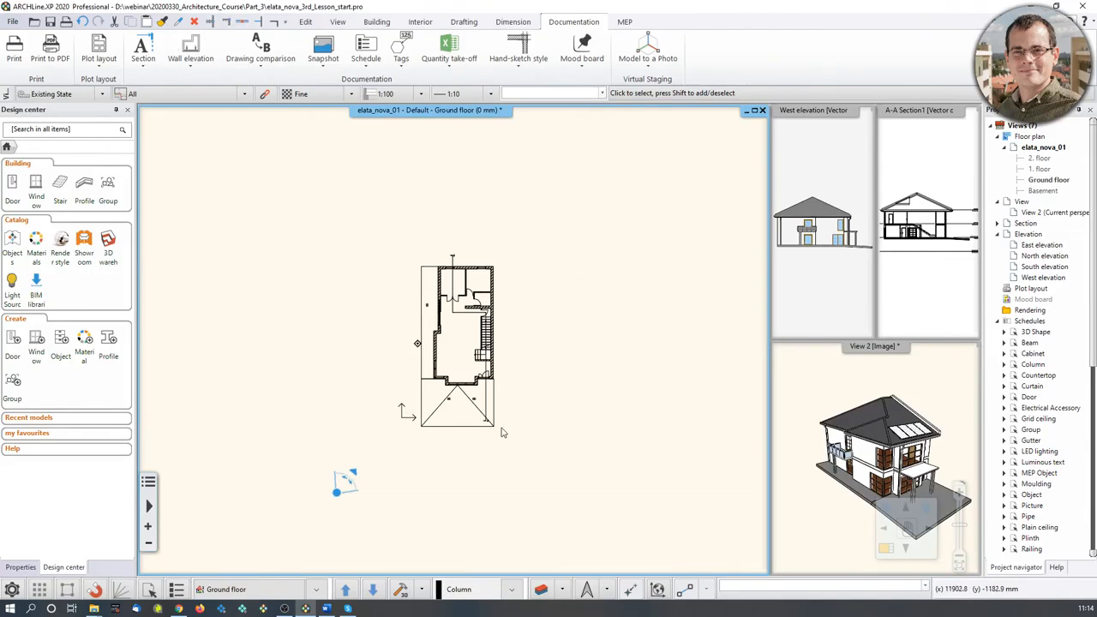
{"action": "left_click", "coordinate": [542, 591]}
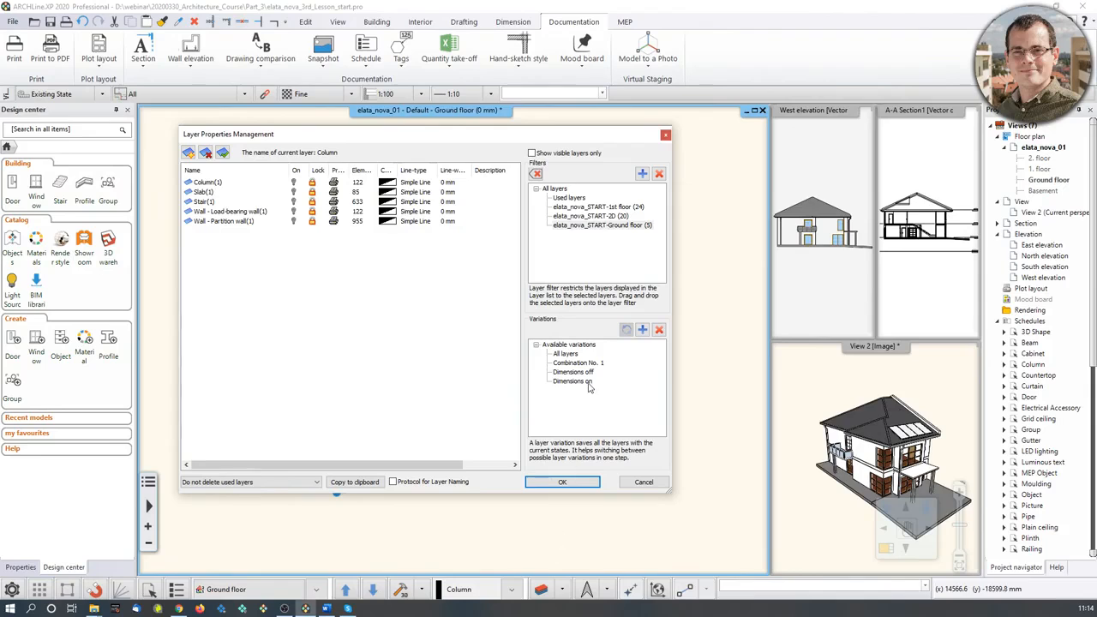
{"action": "left_click", "coordinate": [592, 216]}
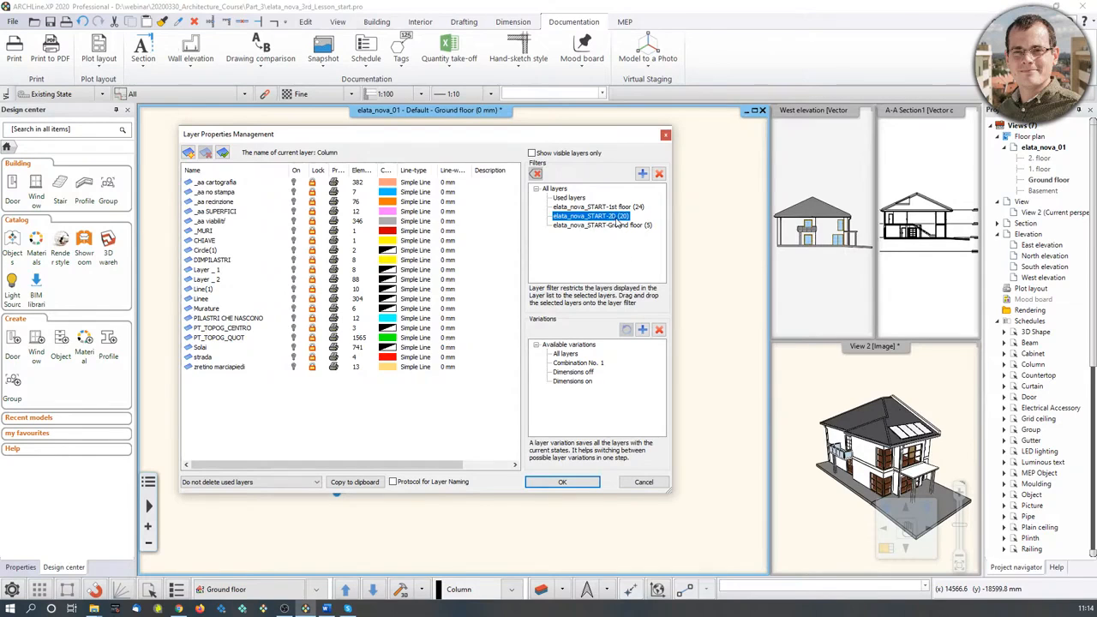
{"action": "left_click", "coordinate": [574, 480]}
{"action": "scroll", "coordinate": [410, 353], "scroll_direction": "down", "scroll_amount": 3}
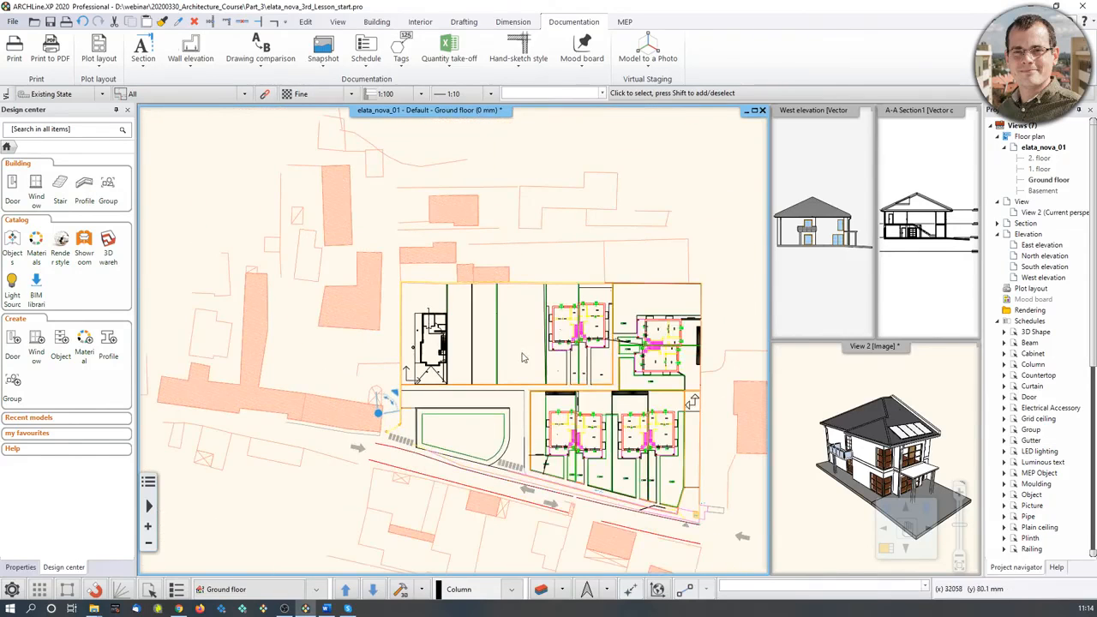
Draw a large rectangular slab in the 1 layered 30 r.c. style over the site, enclosing the house and the surrounding plots.
{"action": "middle_click_drag", "start_coordinate": [330, 280], "coordinate": [345, 263]}
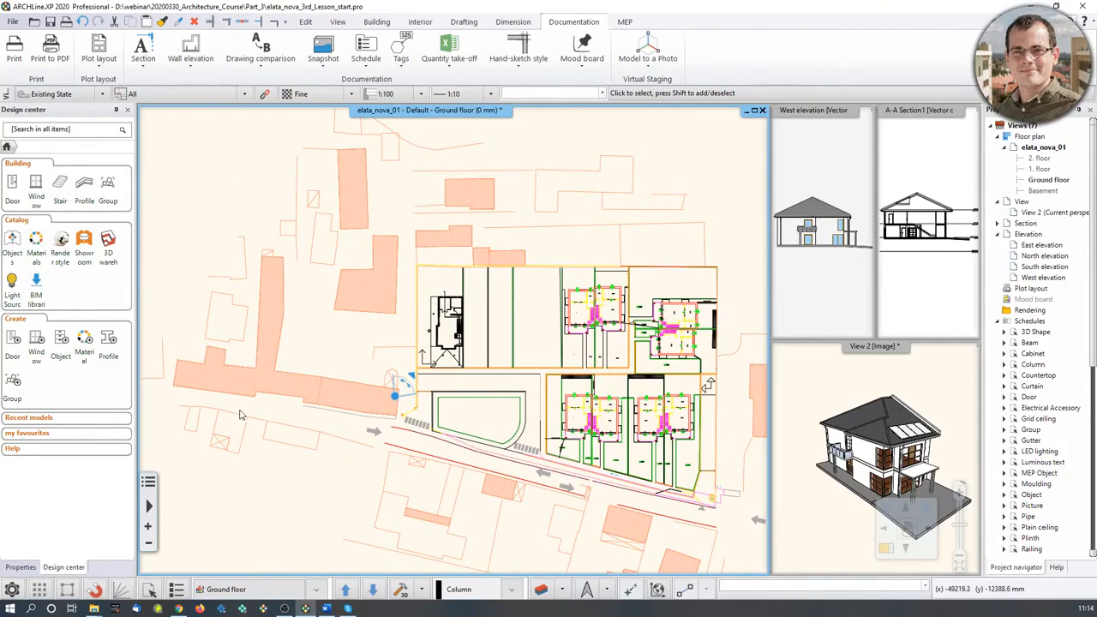
{"action": "left_click", "coordinate": [376, 21]}
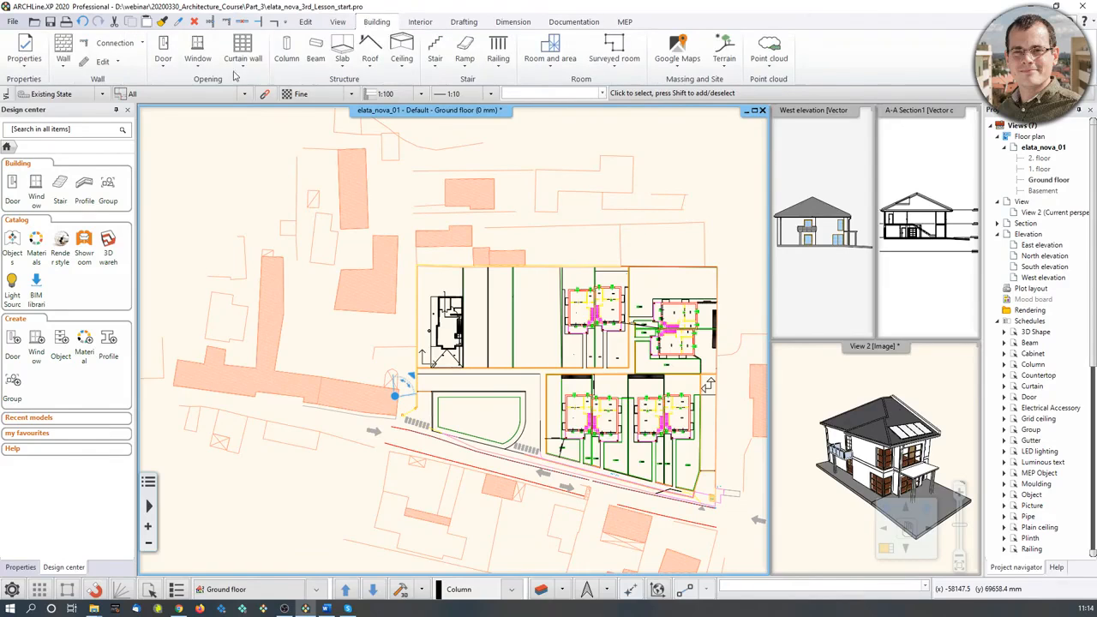
{"action": "left_click", "coordinate": [351, 66]}
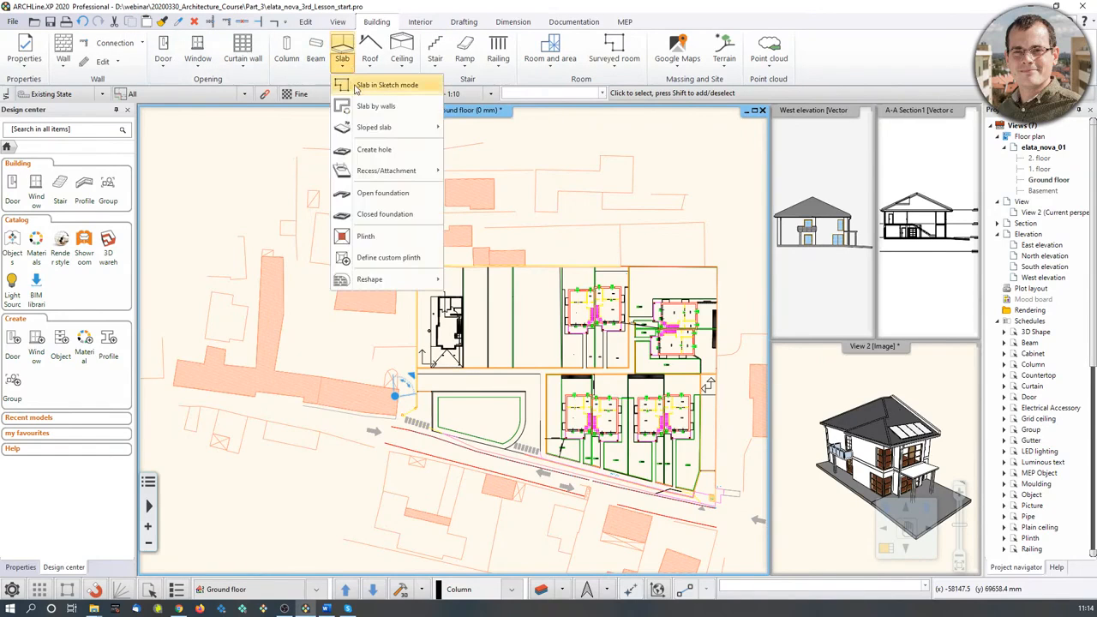
{"action": "left_click", "coordinate": [358, 86]}
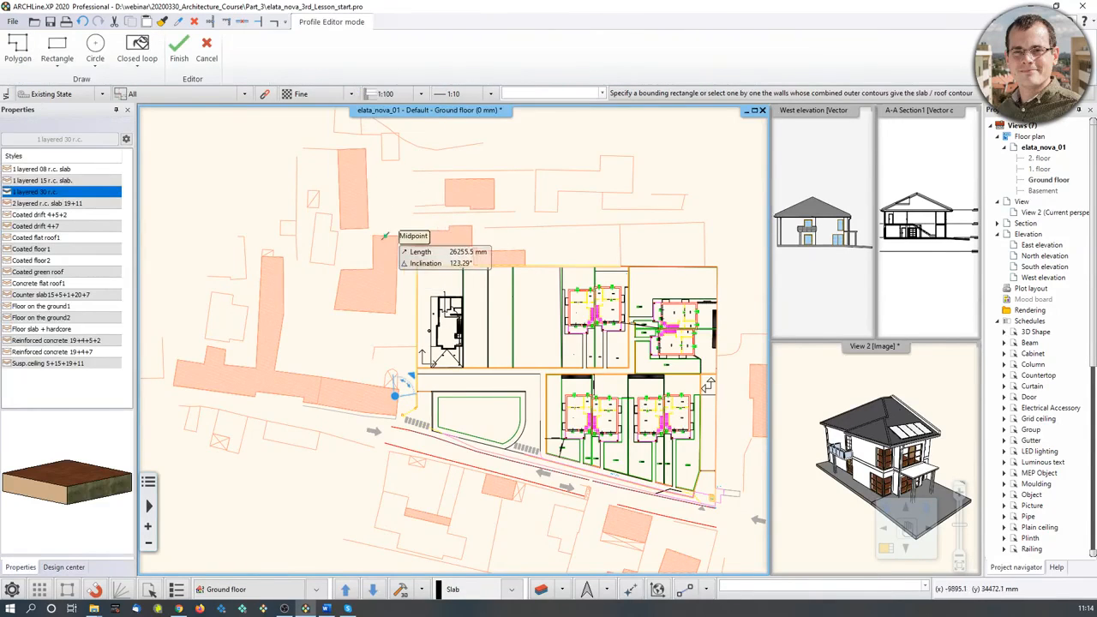
{"action": "left_click", "coordinate": [64, 52]}
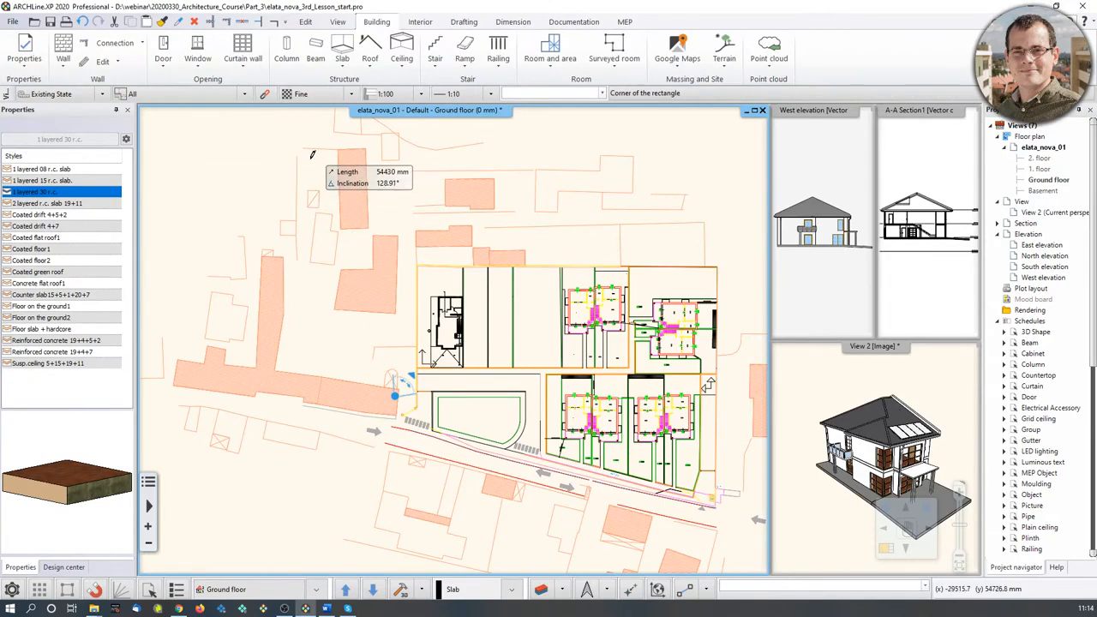
{"action": "left_click", "coordinate": [308, 159]}
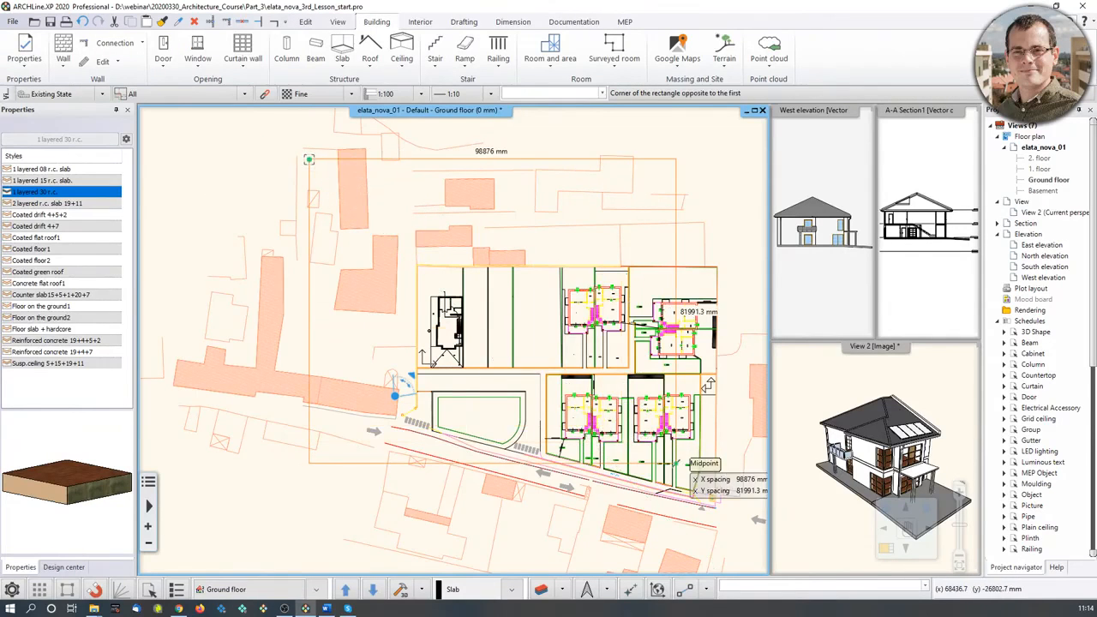
{"action": "left_click", "coordinate": [699, 469]}
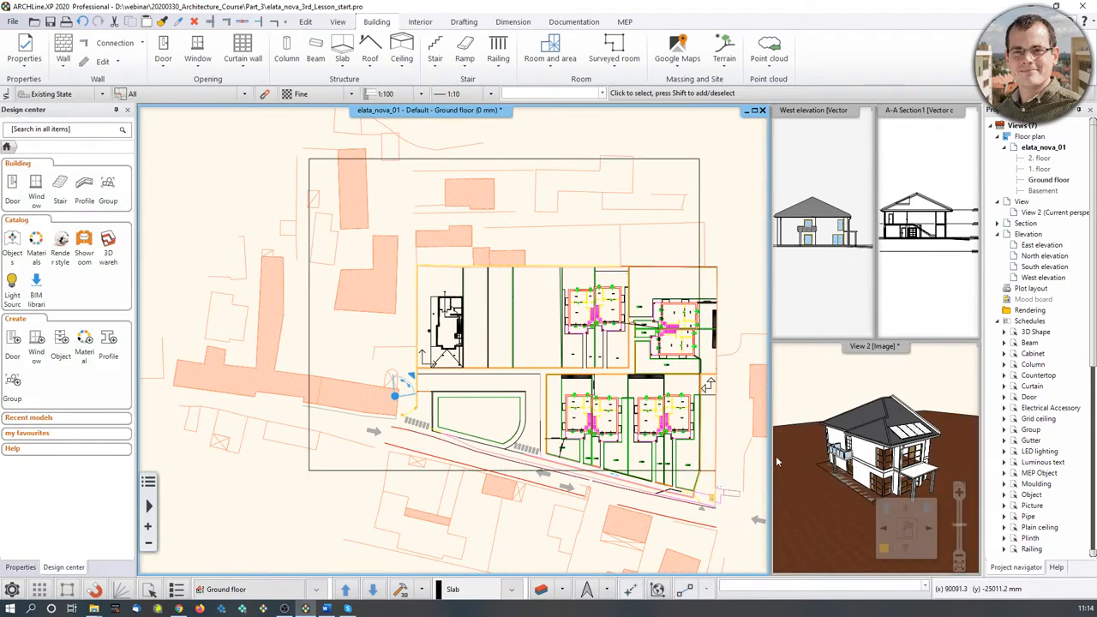
Open the site slab's properties from the 3D view and assign the Bright_white material to its top, side and bottom surfaces.
{"action": "left_click", "coordinate": [836, 450]}
{"action": "left_click", "coordinate": [827, 555]}
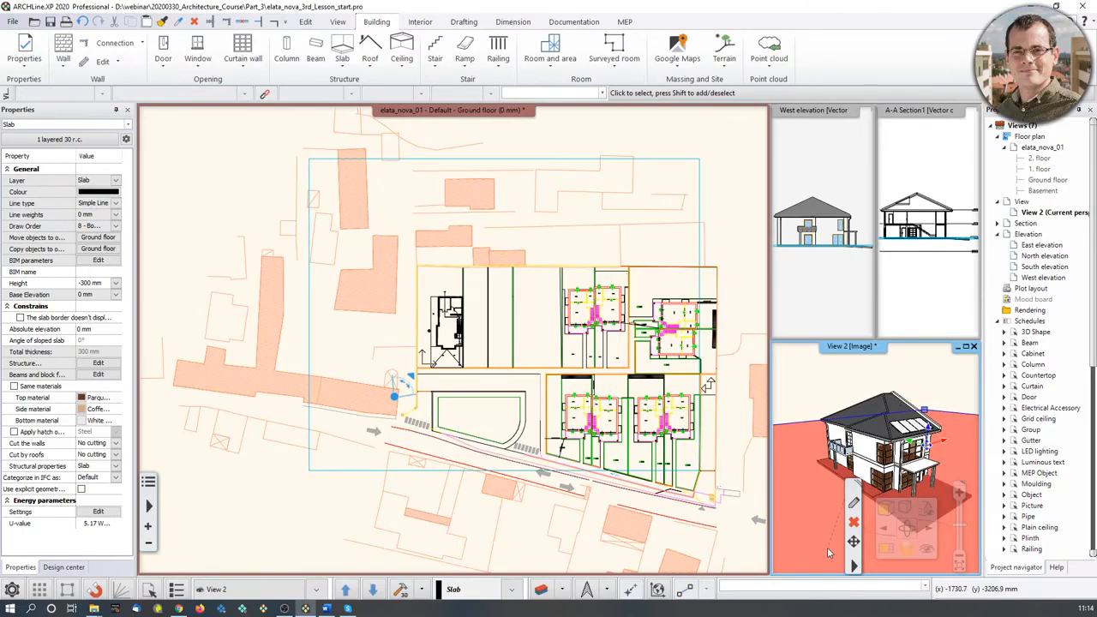
{"action": "left_click", "coordinate": [853, 505]}
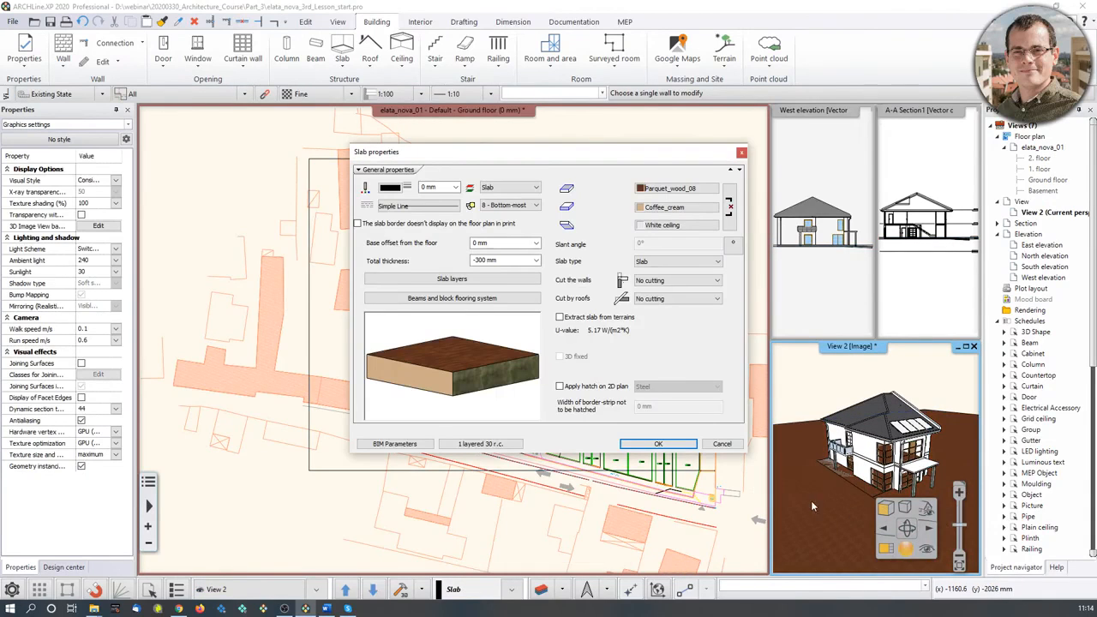
{"action": "left_click", "coordinate": [670, 188]}
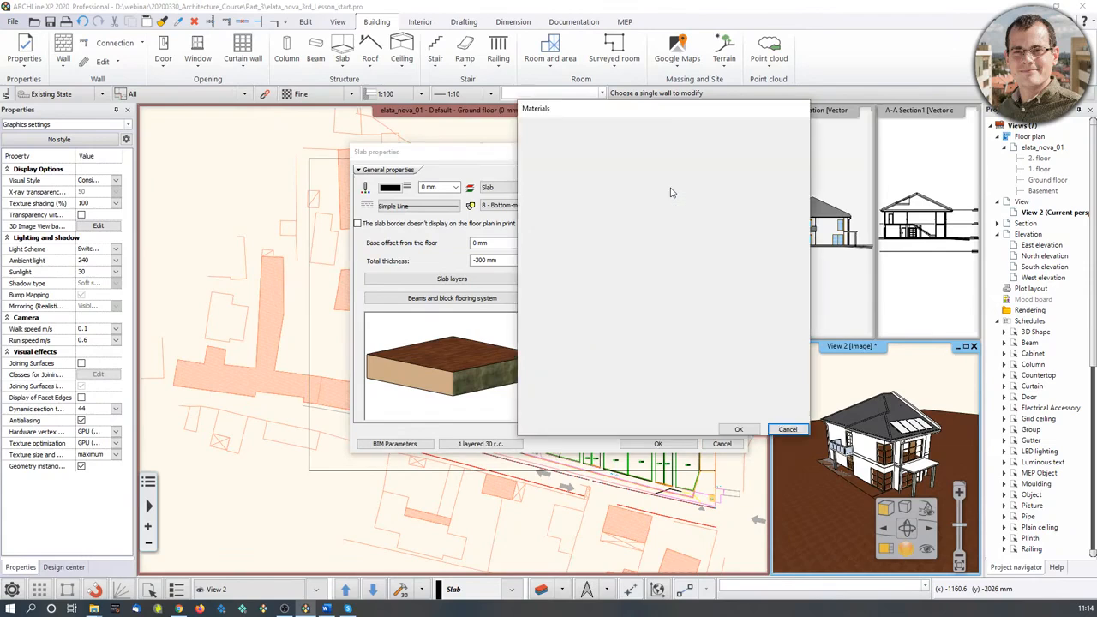
{"action": "scroll", "coordinate": [726, 288], "scroll_direction": "down", "scroll_amount": 3}
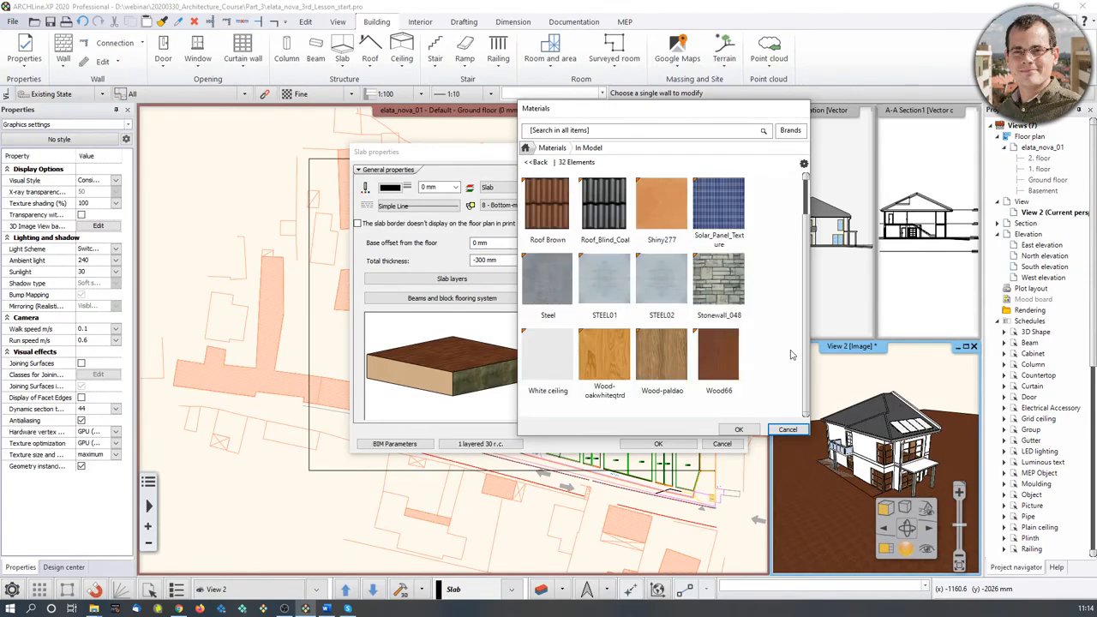
{"action": "scroll", "coordinate": [668, 343], "scroll_direction": "up", "scroll_amount": 5}
{"action": "left_click", "coordinate": [604, 278]}
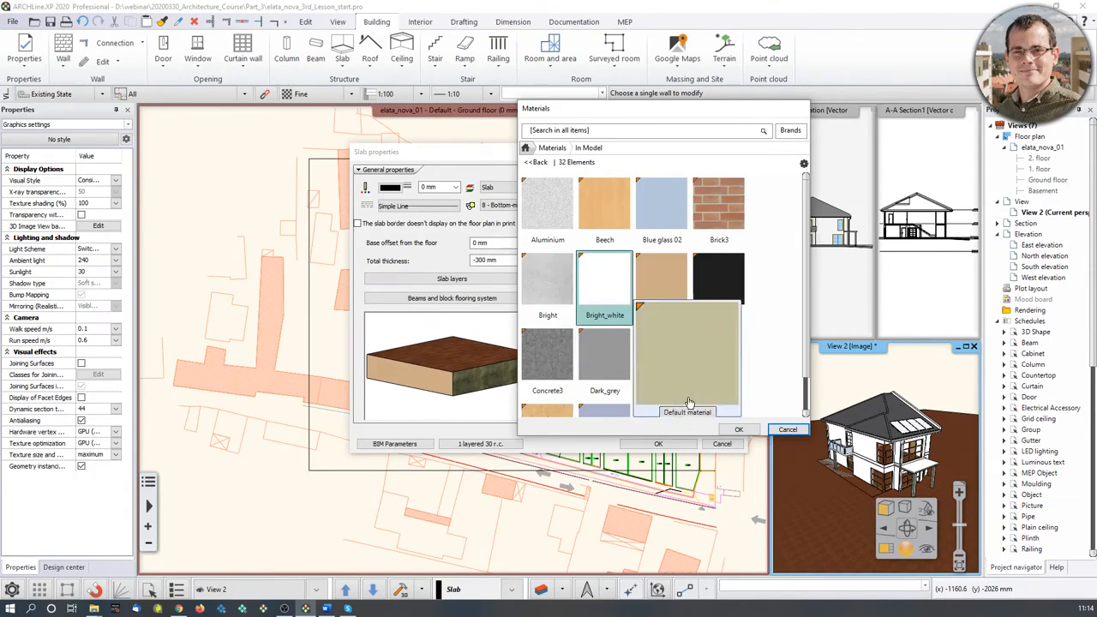
{"action": "left_click", "coordinate": [739, 429]}
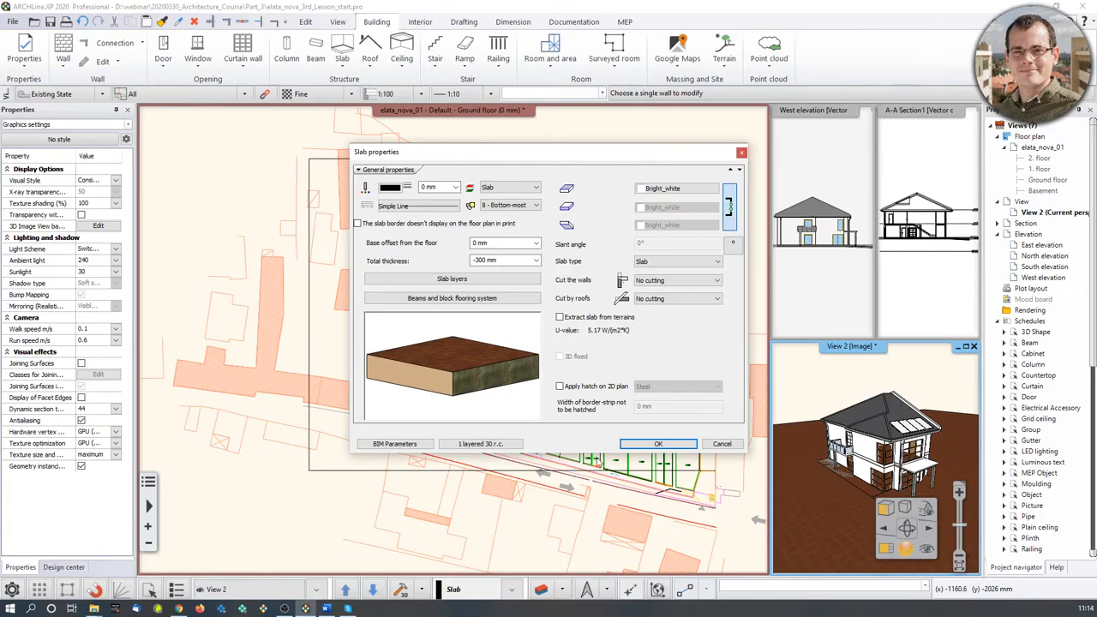
Set the site slab's base offset from the floor to -300 mm and make the View 2 perspective the main view.
{"action": "left_click", "coordinate": [492, 243]}
{"action": "type", "text": "-300"}
{"action": "left_click", "coordinate": [658, 443]}
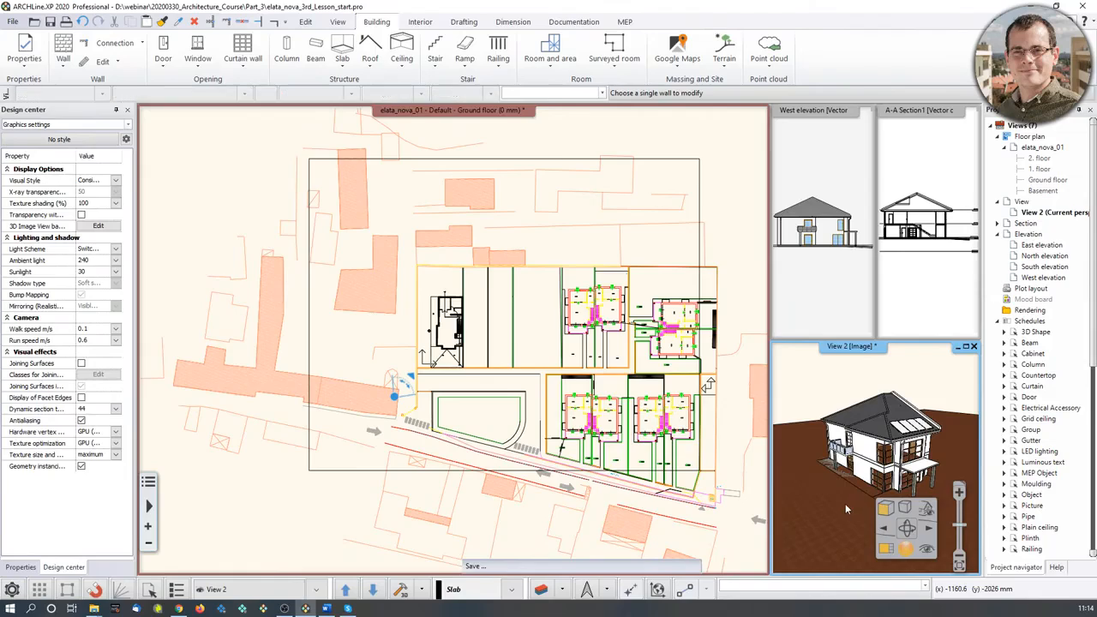
{"action": "left_click", "coordinate": [885, 549]}
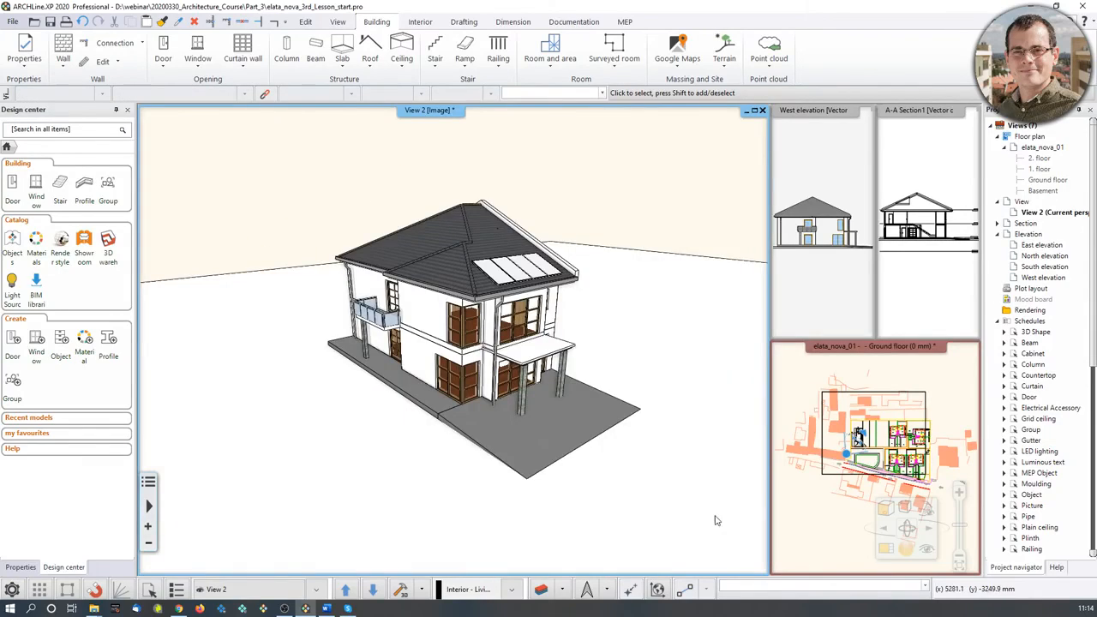
{"action": "middle_click_drag", "start_coordinate": [372, 384], "coordinate": [348, 406]}
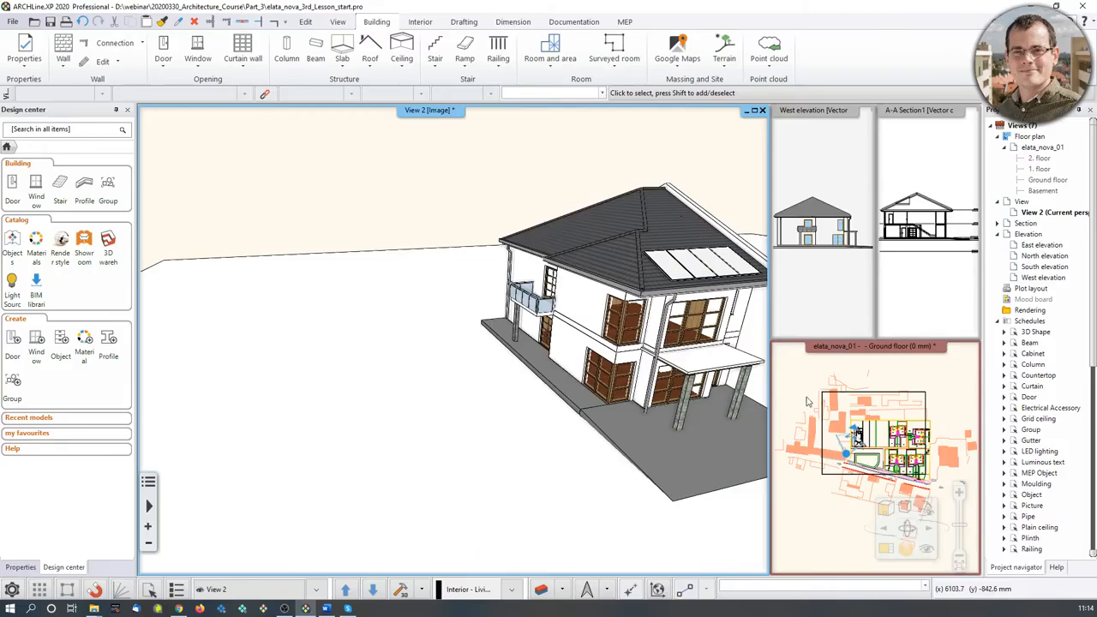
Make the ground floor plan the main view again, framing the house and neighbouring building footprints, with the house visible in View 2.
{"action": "left_click", "coordinate": [807, 401]}
{"action": "left_click", "coordinate": [885, 548]}
{"action": "middle_click_drag", "start_coordinate": [396, 281], "coordinate": [459, 311]}
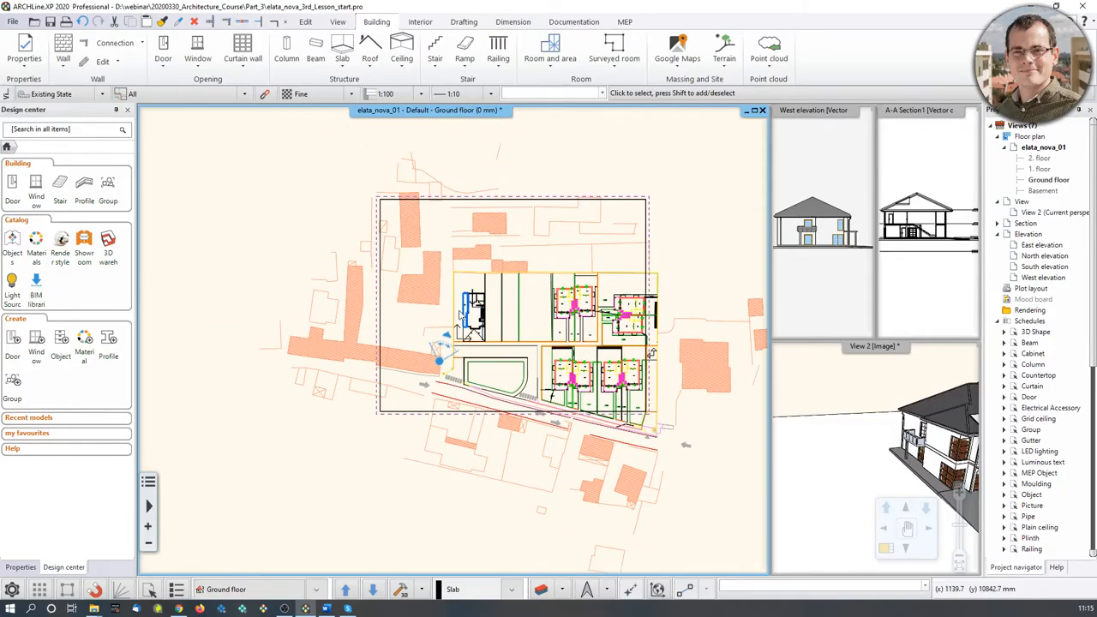
{"action": "scroll", "coordinate": [466, 308], "scroll_direction": "up", "scroll_amount": 4}
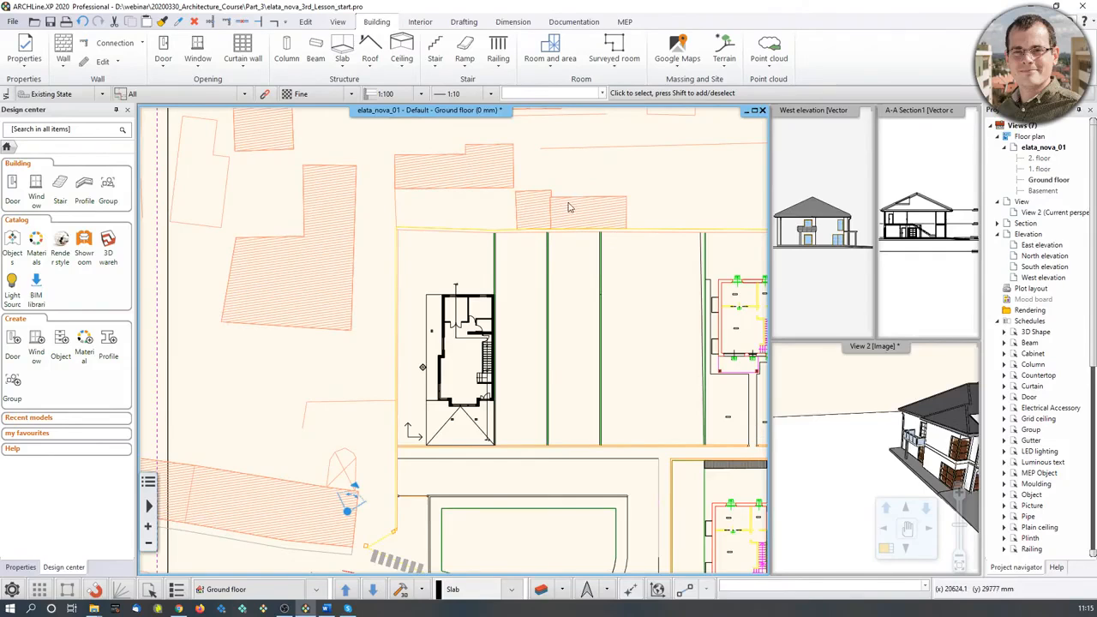
{"action": "middle_click_drag", "start_coordinate": [452, 274], "coordinate": [469, 304]}
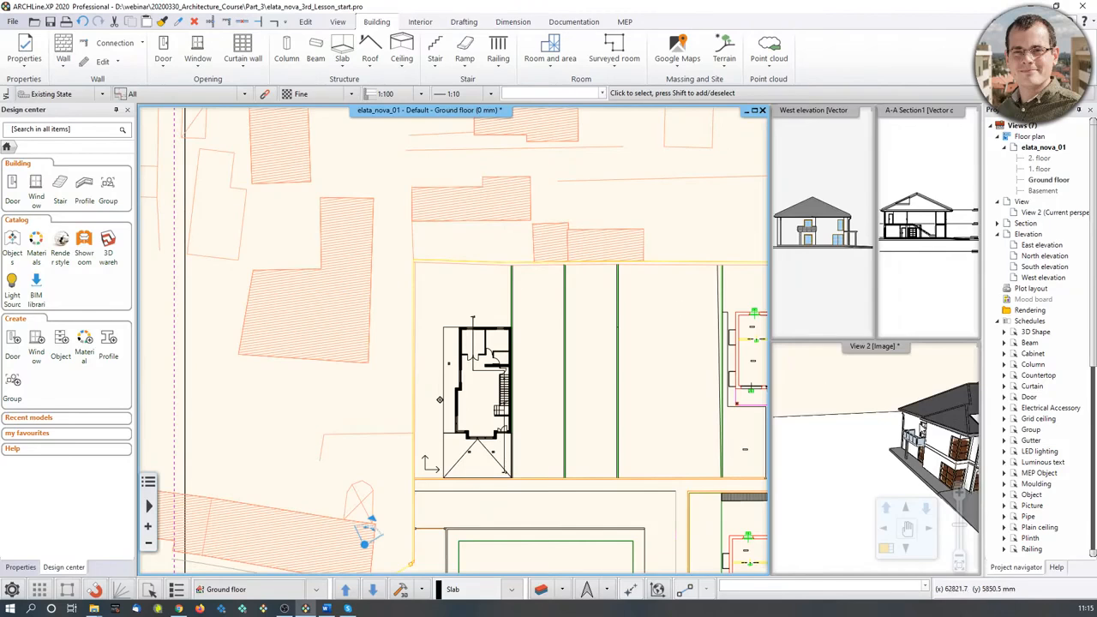
{"action": "left_click", "coordinate": [823, 429]}
{"action": "middle_click_drag", "start_coordinate": [900, 446], "coordinate": [849, 446]}
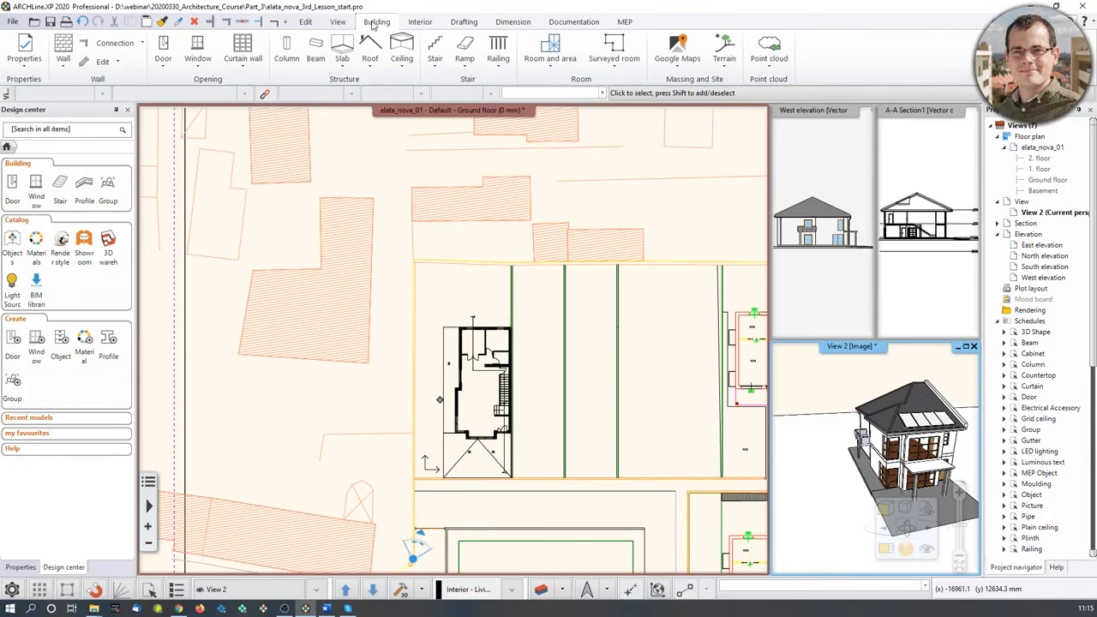
{"action": "left_click", "coordinate": [722, 60]}
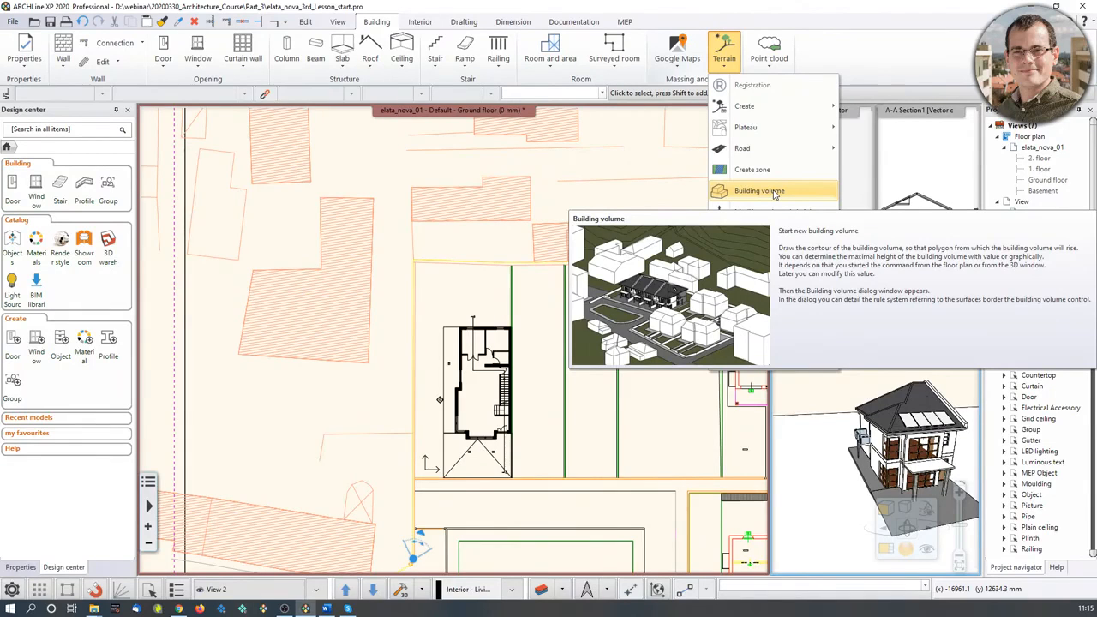
{"action": "left_click", "coordinate": [758, 190]}
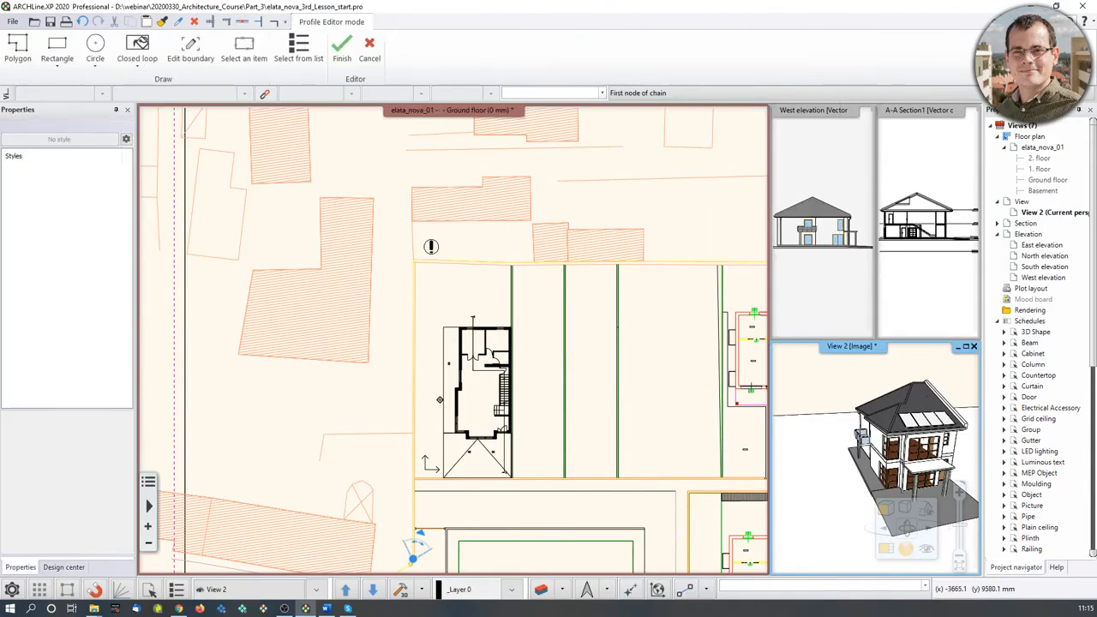
{"action": "key", "text": "Escape"}
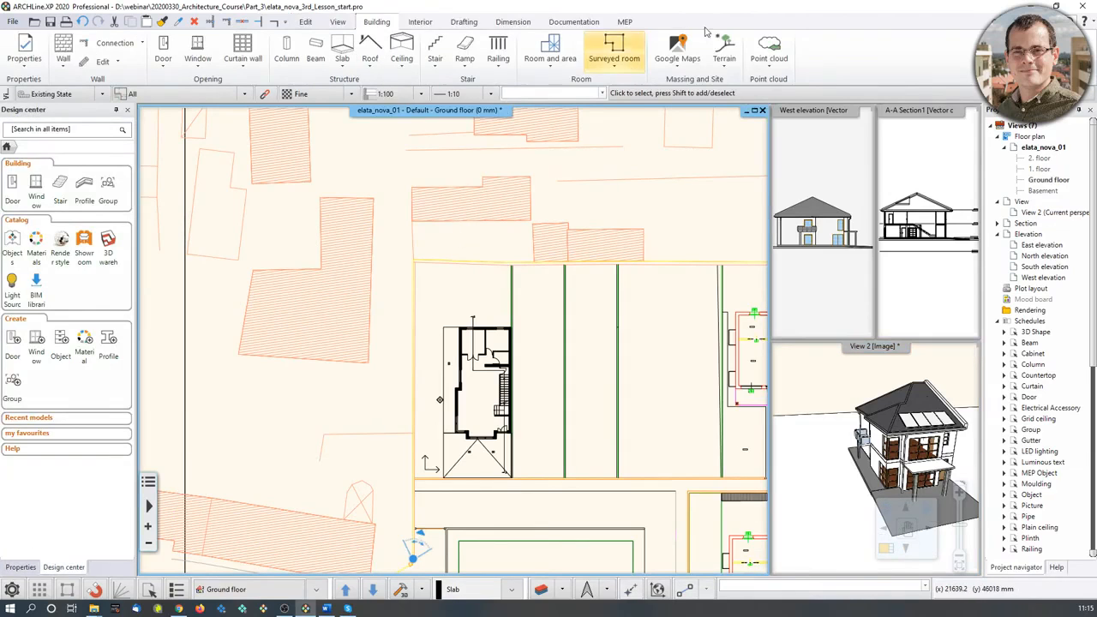
Trace a closed, six-sided building volume outline on the ground floor plan around the stepped hatched building just beyond the house's plot.
{"action": "left_click", "coordinate": [724, 64]}
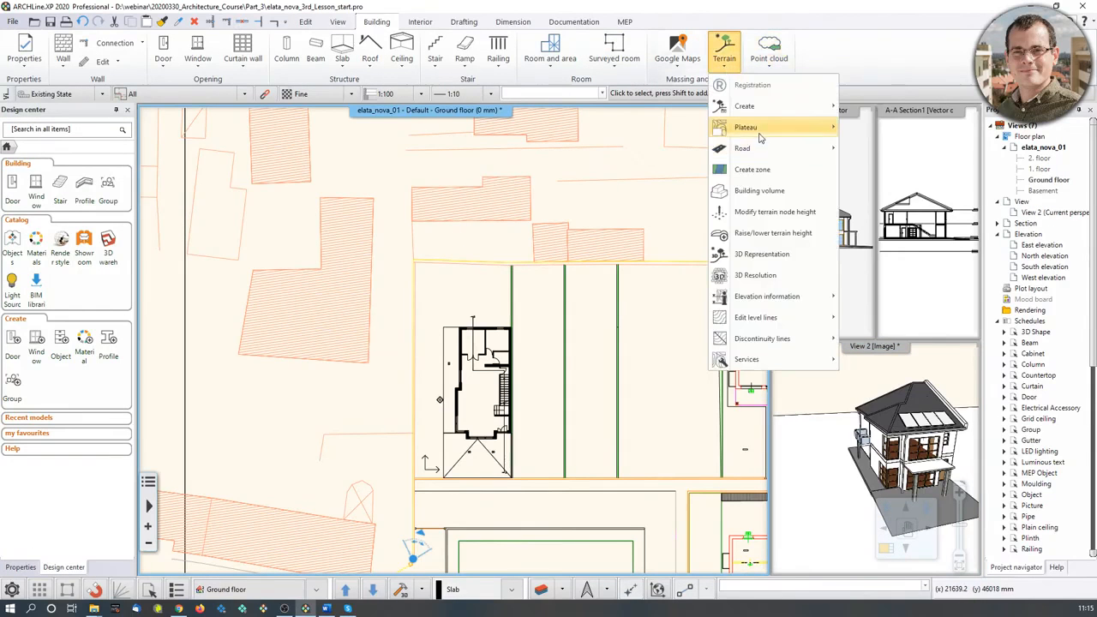
{"action": "left_click", "coordinate": [690, 191]}
{"action": "scroll", "coordinate": [390, 142], "scroll_direction": "up", "scroll_amount": 4}
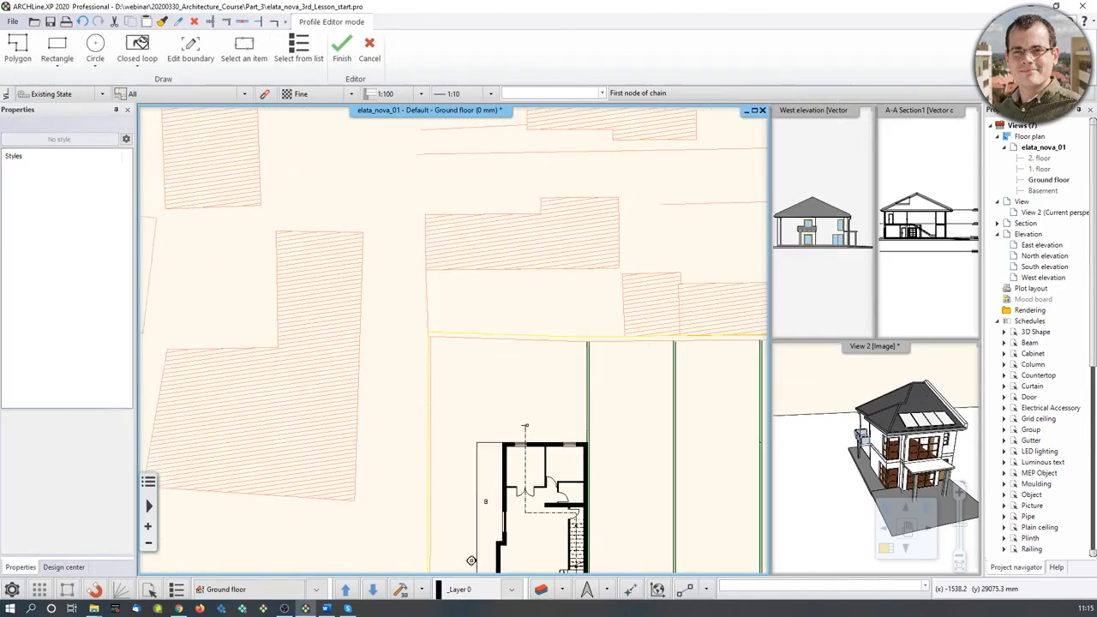
{"action": "left_click", "coordinate": [439, 241]}
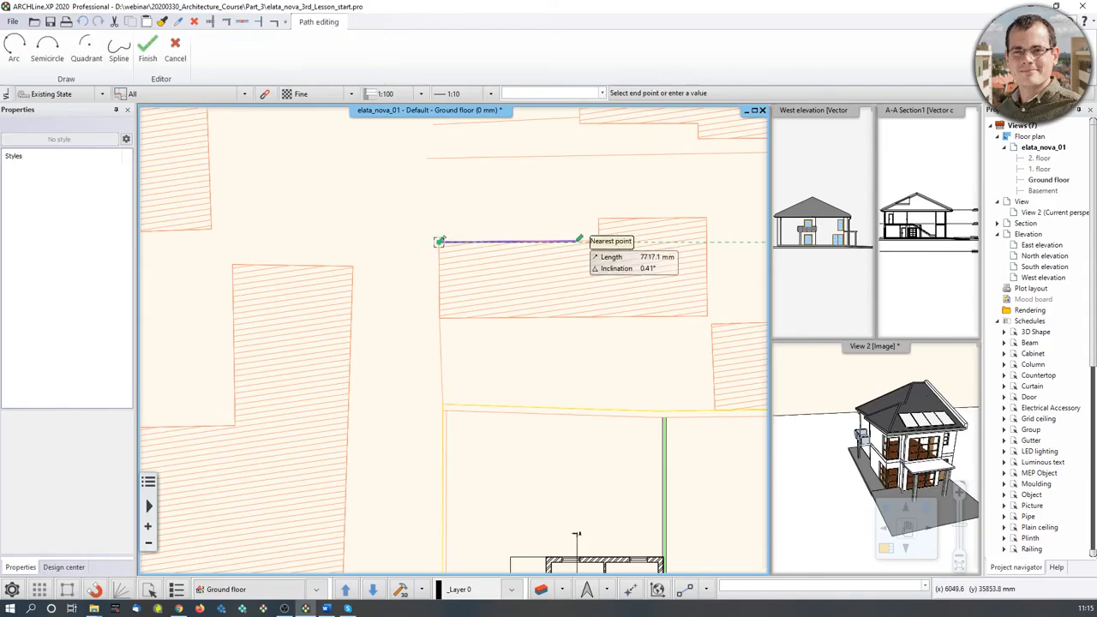
{"action": "left_click", "coordinate": [598, 220]}
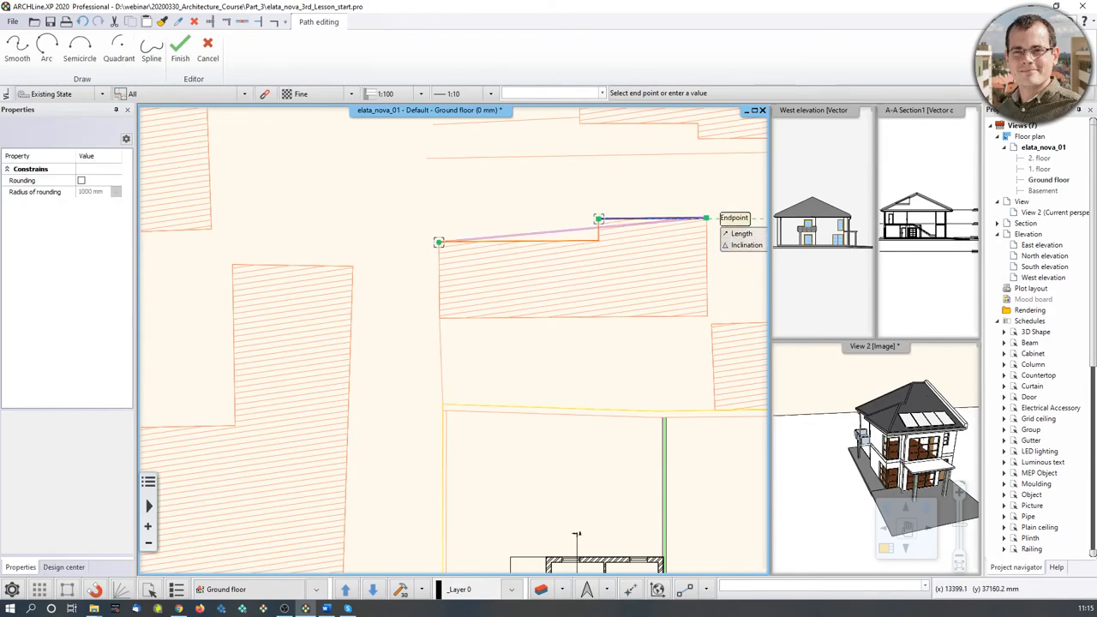
{"action": "left_click", "coordinate": [707, 219]}
{"action": "left_click", "coordinate": [707, 315]}
{"action": "left_click", "coordinate": [441, 318]}
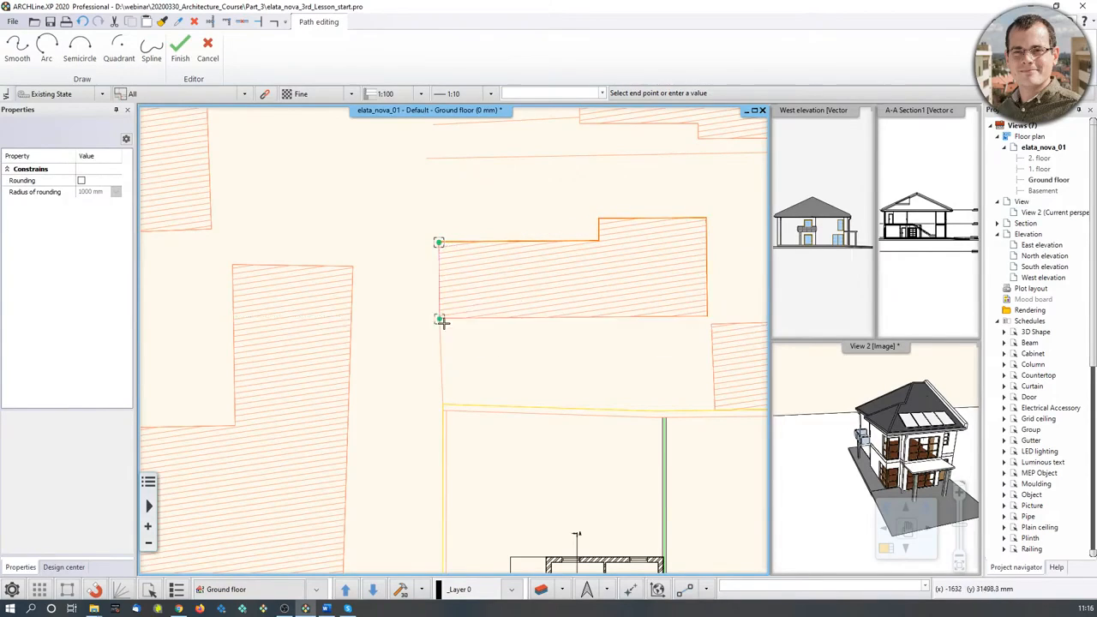
{"action": "key", "text": "Return"}
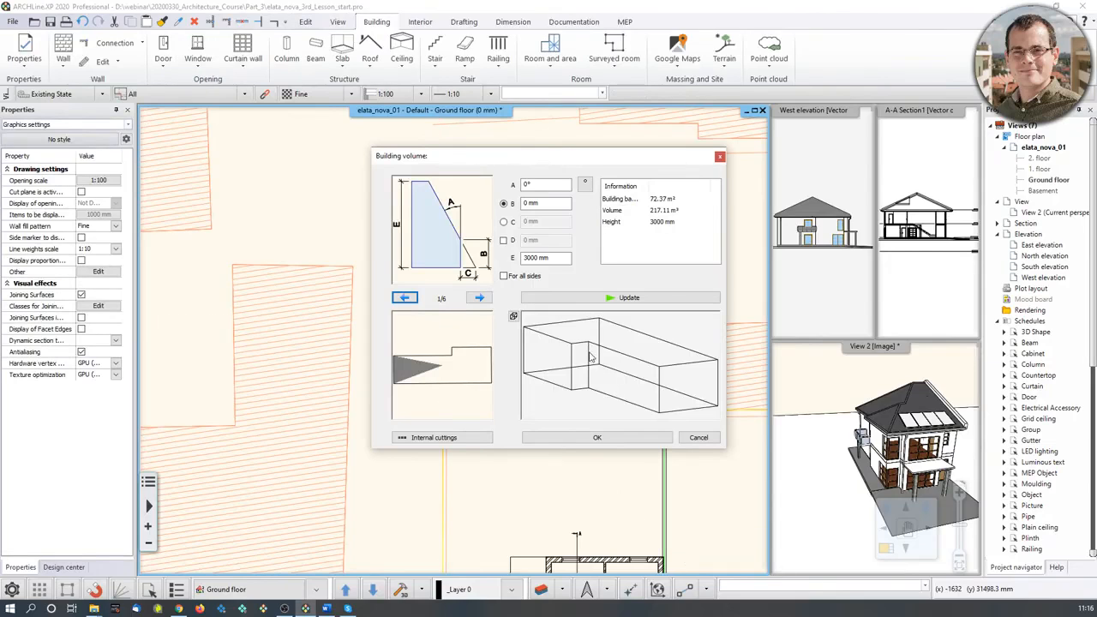
{"action": "mouse_move", "coordinate": [590, 358]}
{"action": "left_mouse_down"}
{"action": "mouse_move", "coordinate": [637, 374]}
{"action": "mouse_move", "coordinate": [588, 367]}
{"action": "left_mouse_up"}
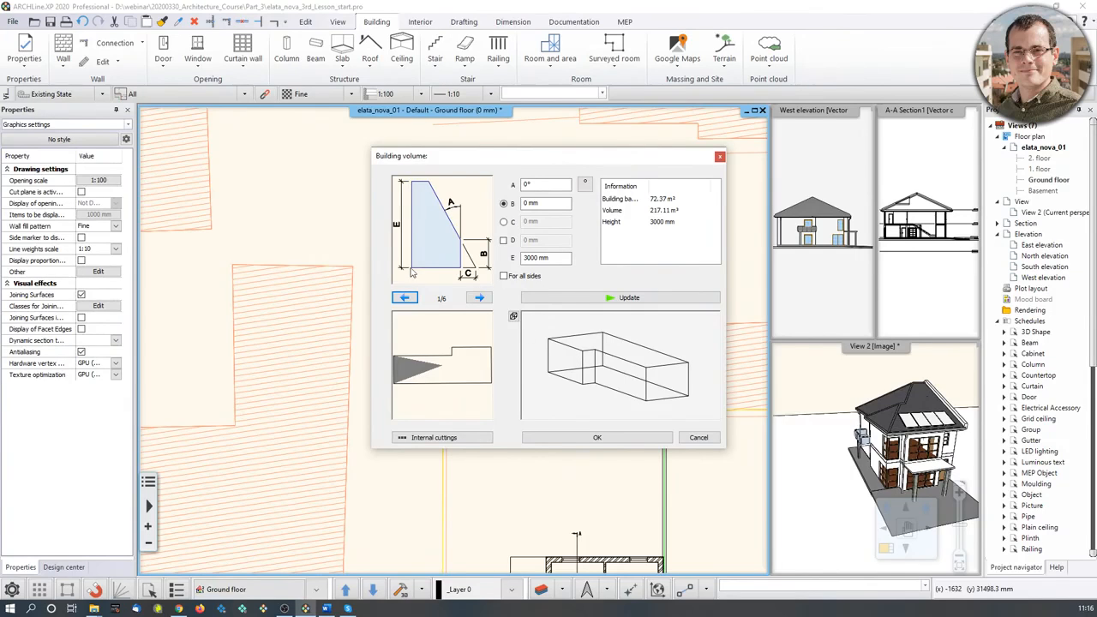
Define the building volume with 9000 mm total height and a 45° slope starting at 6000 mm on all sides.
{"action": "double_click", "coordinate": [529, 258]}
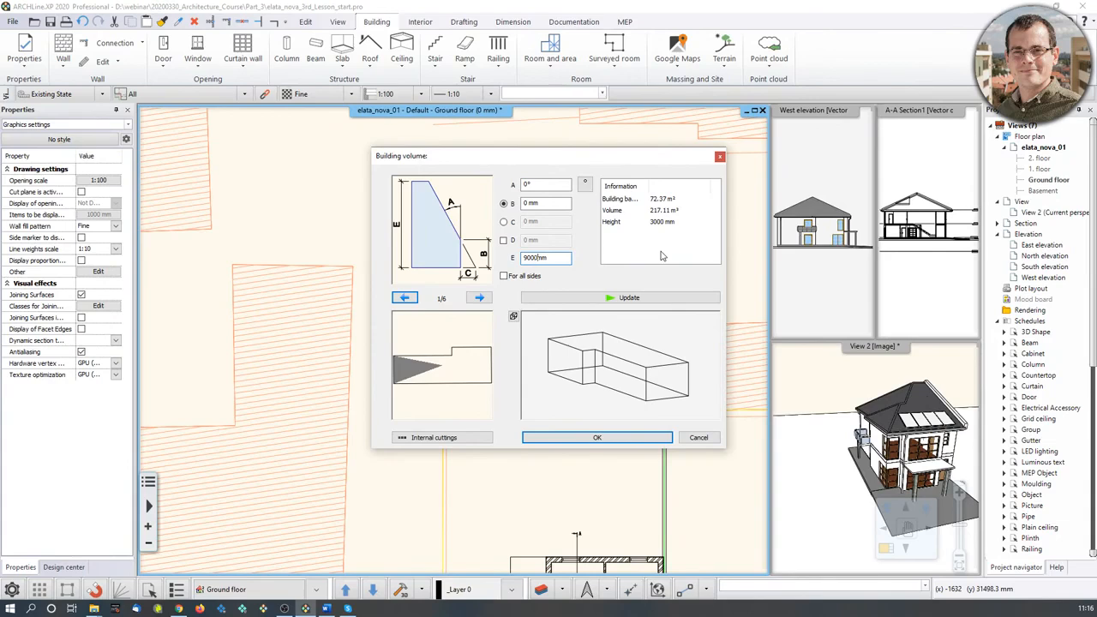
{"action": "left_click", "coordinate": [556, 205]}
{"action": "left_click", "coordinate": [528, 184]}
{"action": "type", "text": "45"}
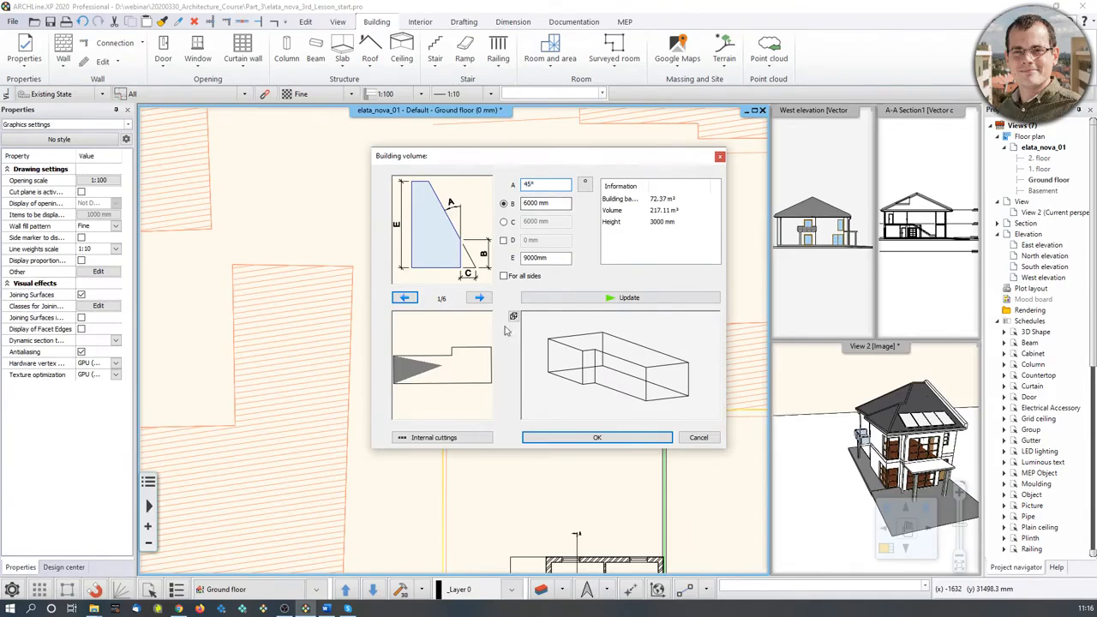
{"action": "left_click", "coordinate": [505, 279]}
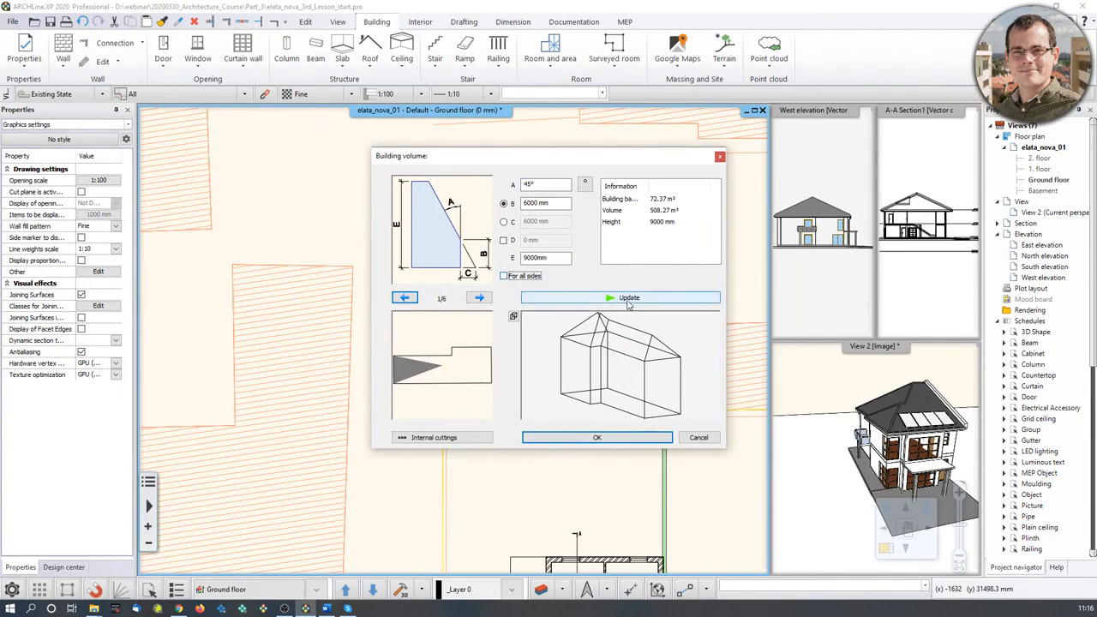
{"action": "left_click", "coordinate": [592, 437]}
Select the neighbouring building volume in View 2 and assign it the Bright_white material.
{"action": "left_click_drag", "start_coordinate": [882, 411], "coordinate": [793, 415]}
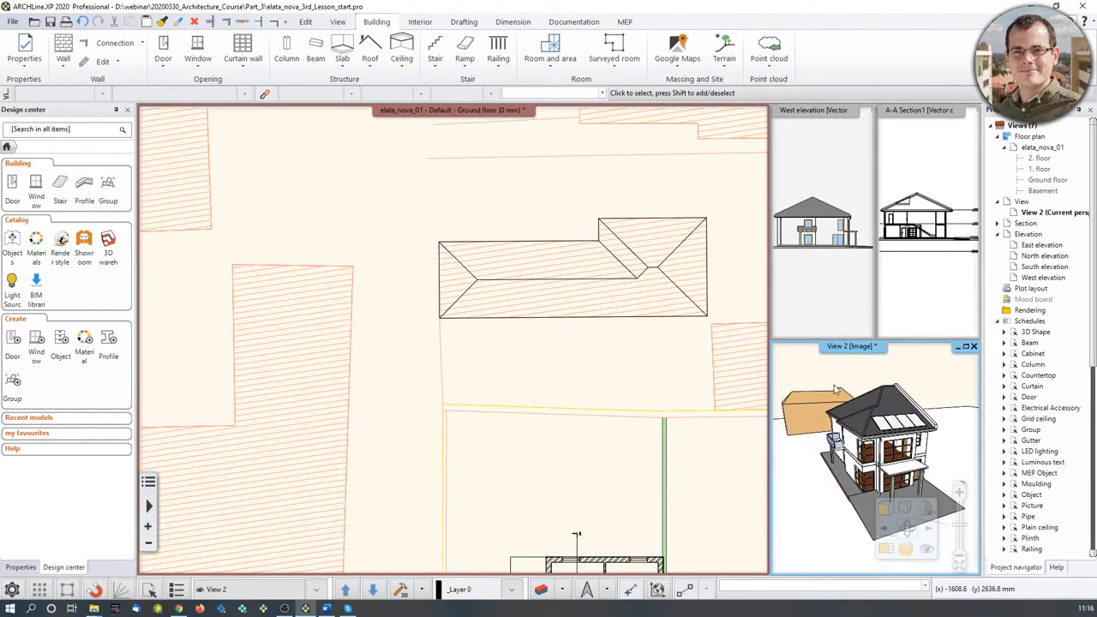
{"action": "left_click", "coordinate": [810, 413]}
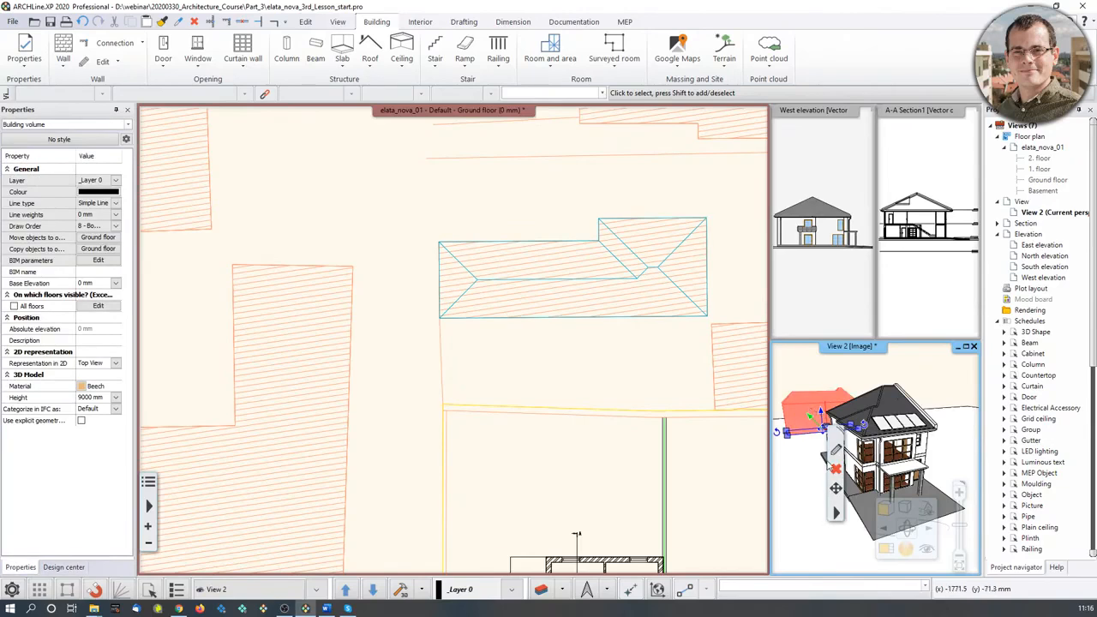
{"action": "left_click", "coordinate": [84, 386]}
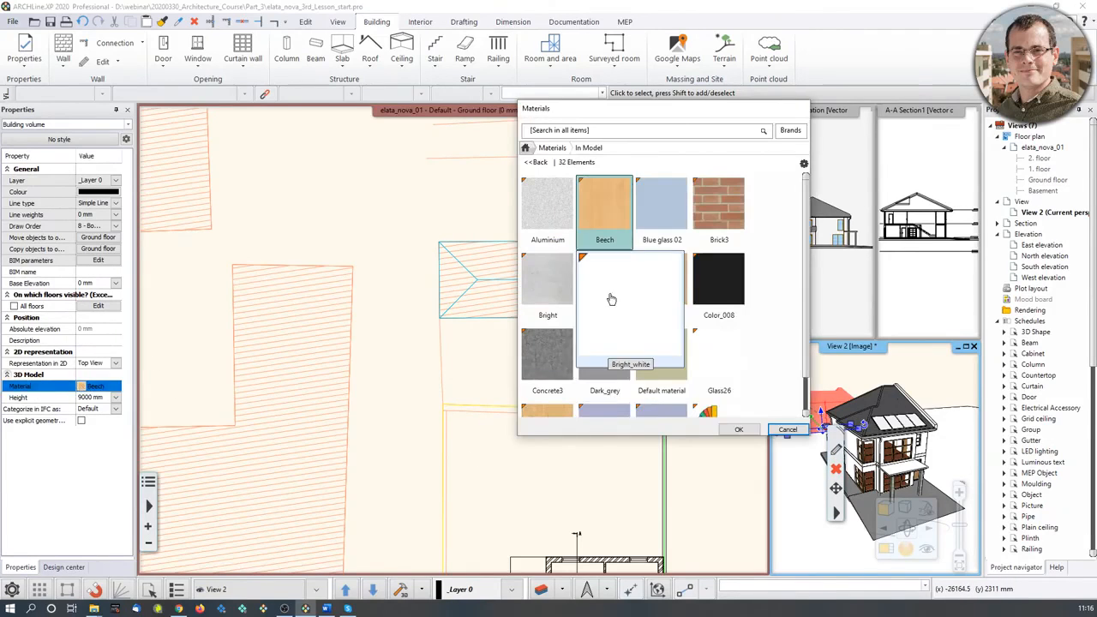
{"action": "left_click", "coordinate": [604, 279]}
{"action": "left_click", "coordinate": [738, 429]}
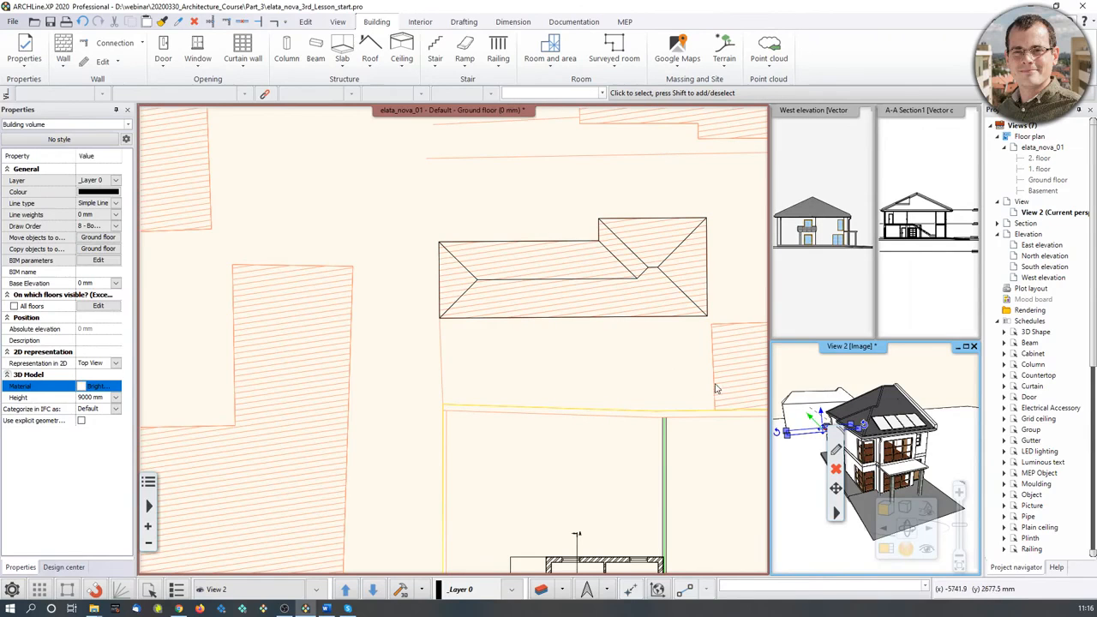
Create a similar building volume by tracing the six-sided outline of the stepped hatched building directly along the plot's upper boundary.
{"action": "middle_click_drag", "start_coordinate": [541, 358], "coordinate": [324, 337]}
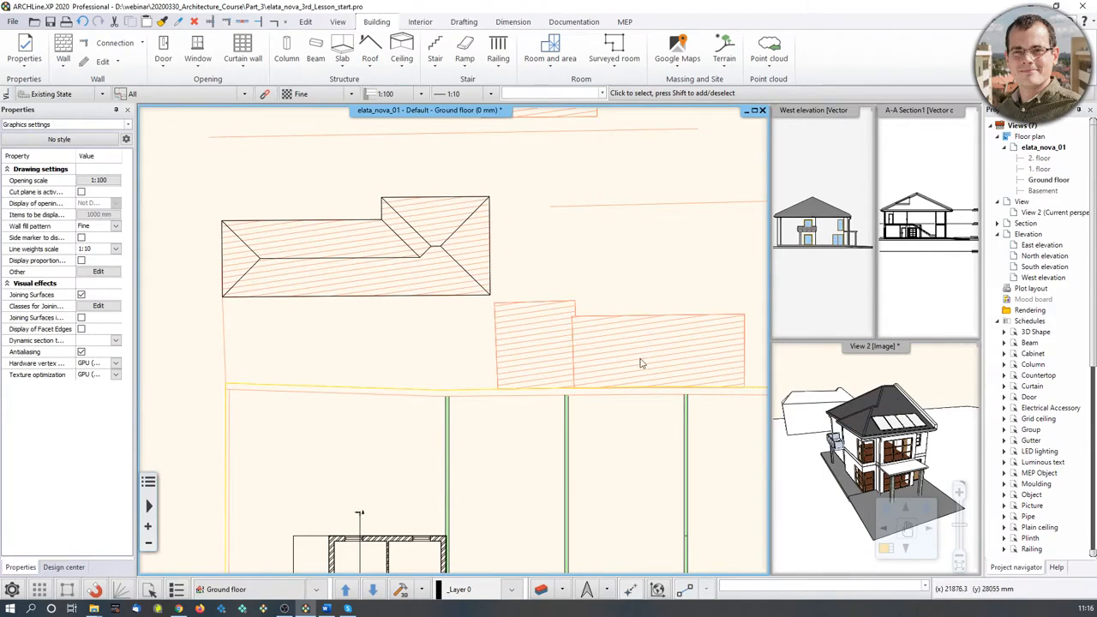
{"action": "left_click", "coordinate": [429, 251]}
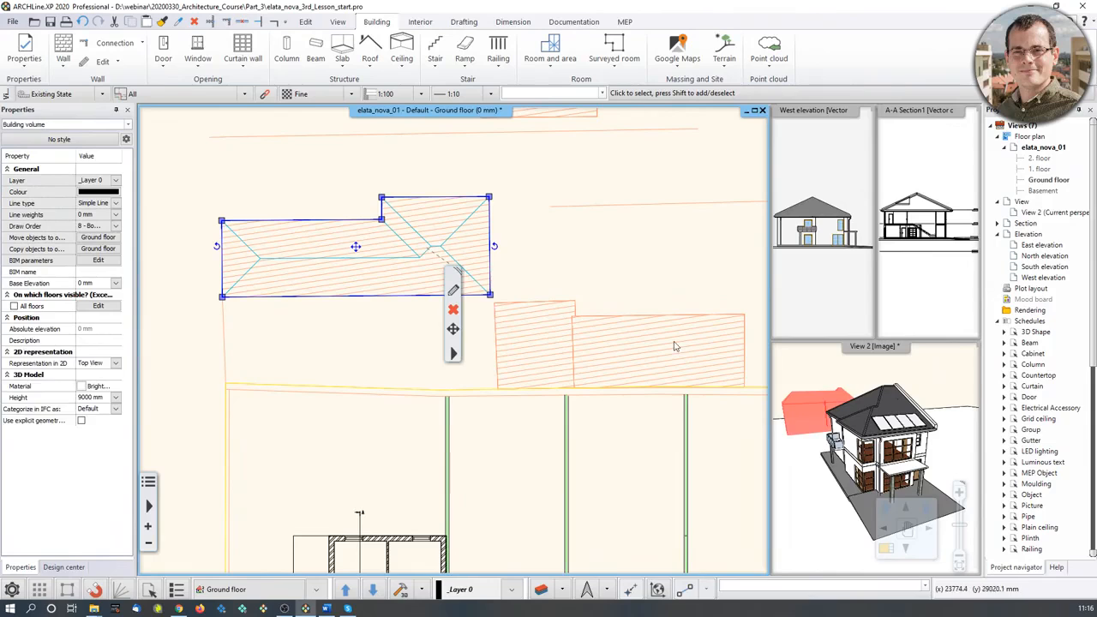
{"action": "right_click", "coordinate": [419, 257]}
{"action": "left_click", "coordinate": [501, 330]}
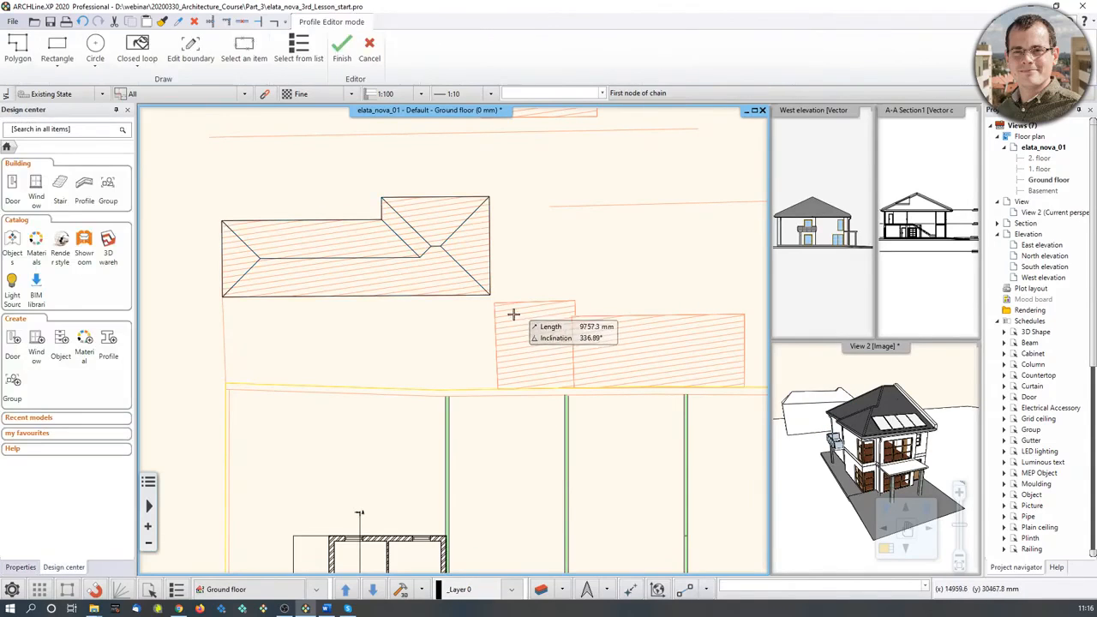
{"action": "left_click", "coordinate": [493, 304]}
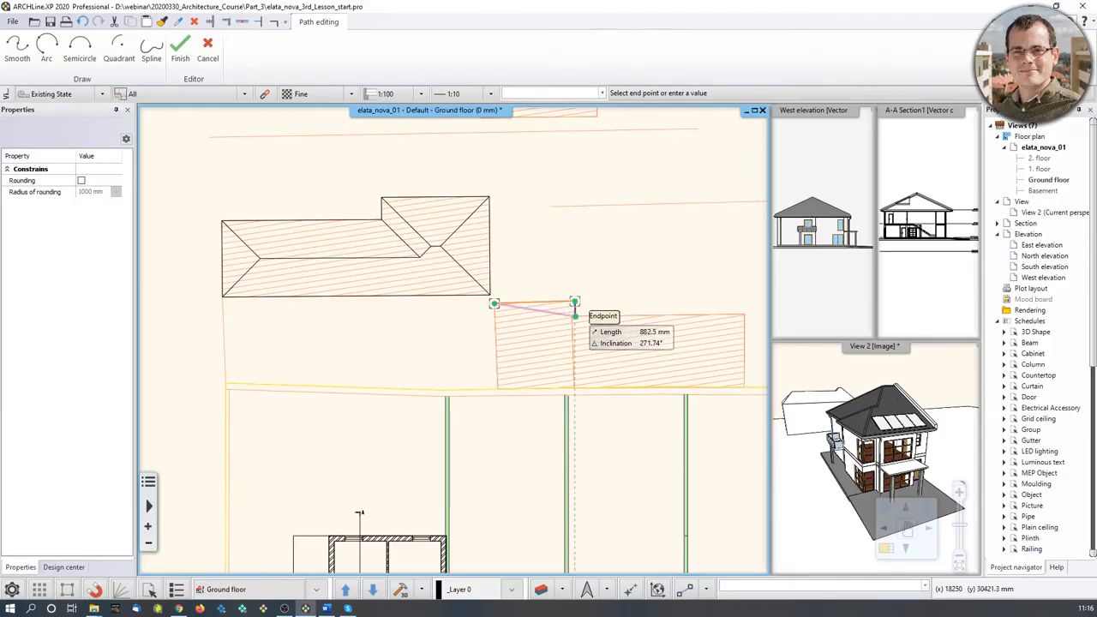
{"action": "left_click", "coordinate": [574, 315]}
{"action": "left_click", "coordinate": [744, 316]}
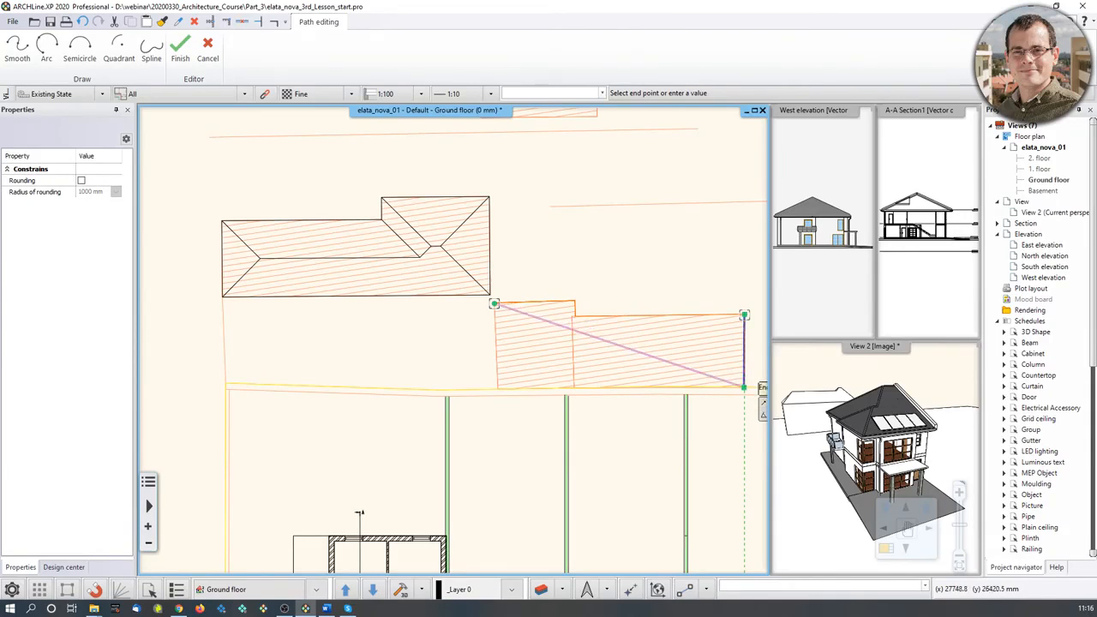
{"action": "left_click", "coordinate": [744, 387]}
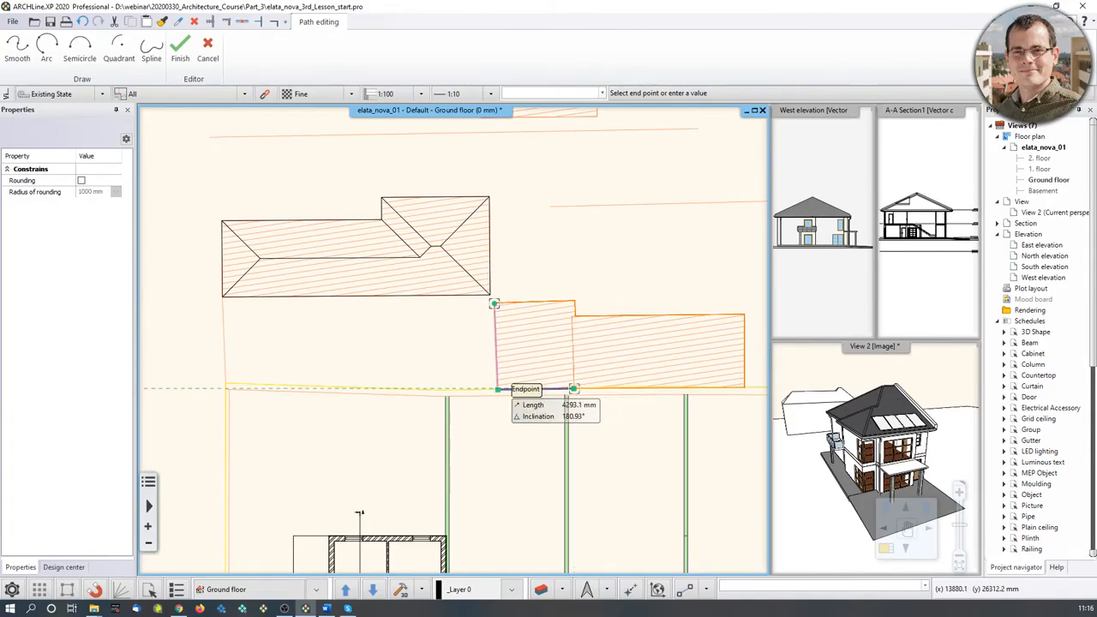
{"action": "left_click", "coordinate": [498, 388]}
{"action": "key", "text": "Return"}
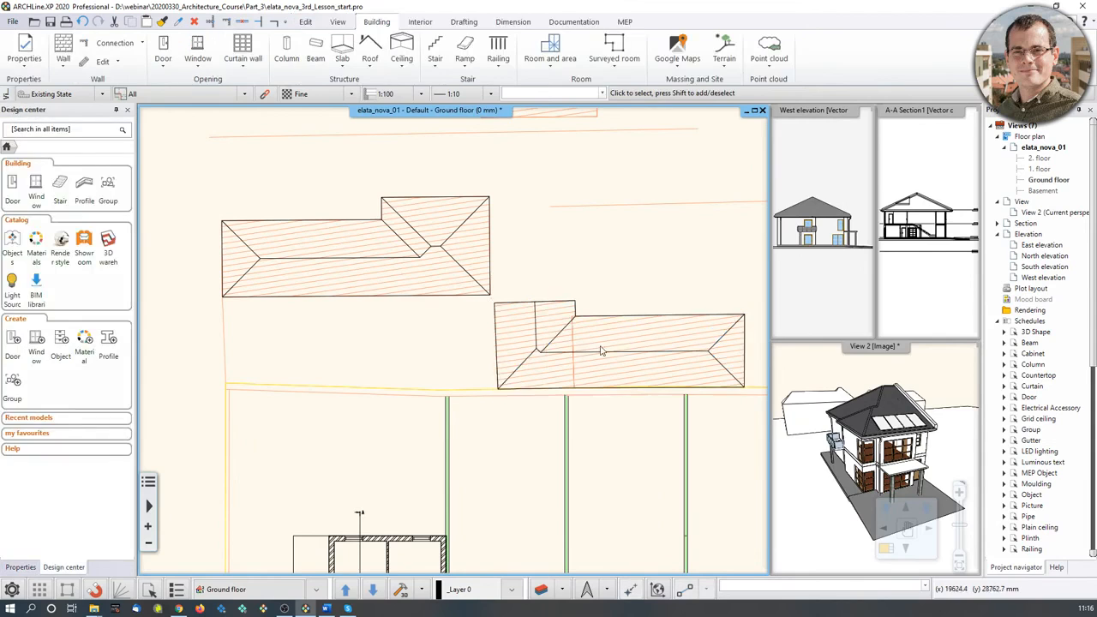
Make View 2 the main view and switch it to an axonometric view of the house and neighbouring volumes.
{"action": "left_click", "coordinate": [891, 476]}
{"action": "left_click", "coordinate": [885, 547]}
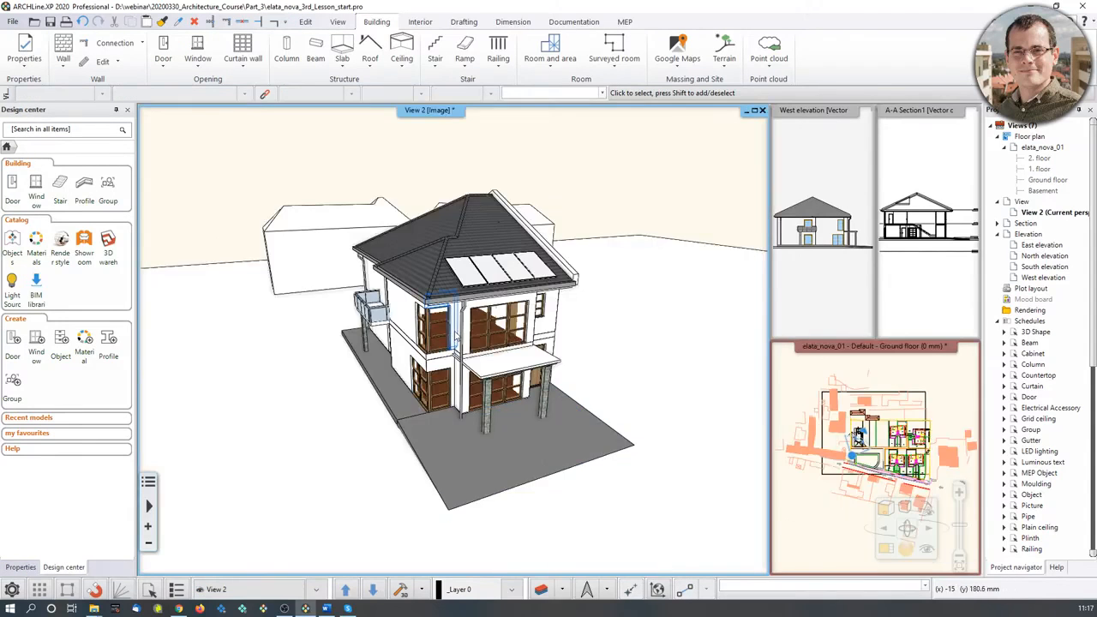
{"action": "left_click", "coordinate": [927, 510]}
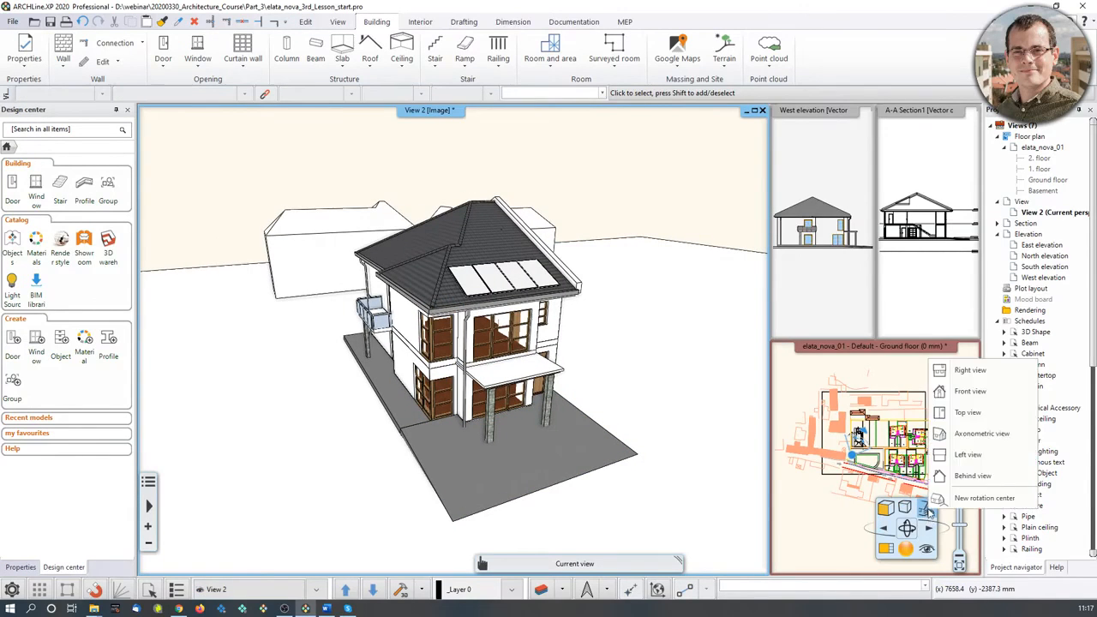
{"action": "left_click", "coordinate": [966, 401]}
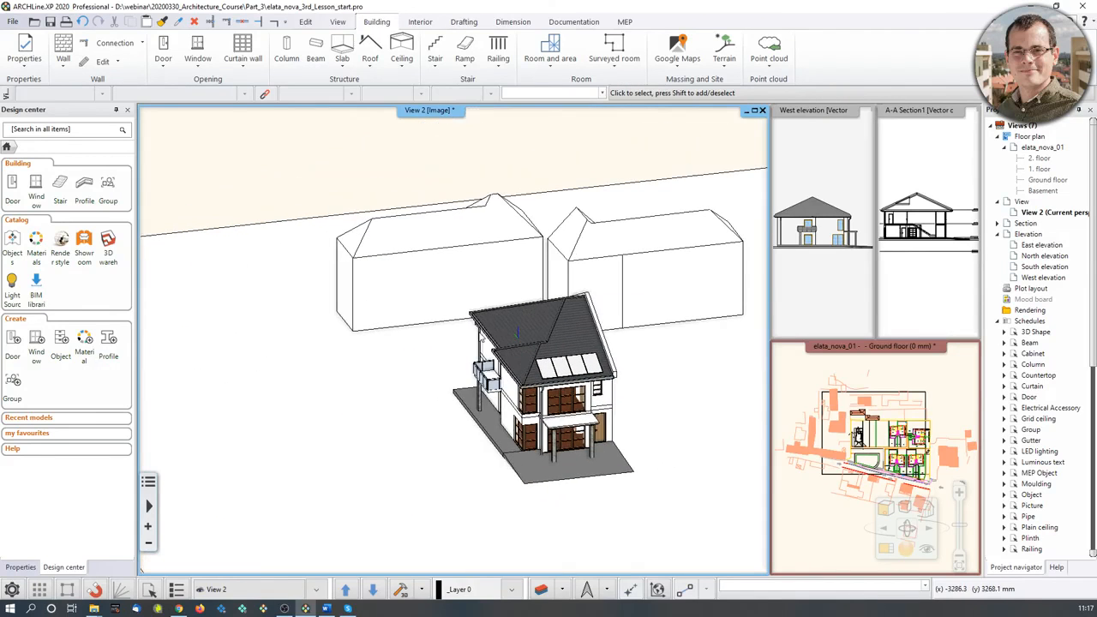
Make the ground floor plan the main view again, framing the L-shaped hatched building beside the house's plot.
{"action": "left_click", "coordinate": [840, 409]}
{"action": "left_click", "coordinate": [886, 553]}
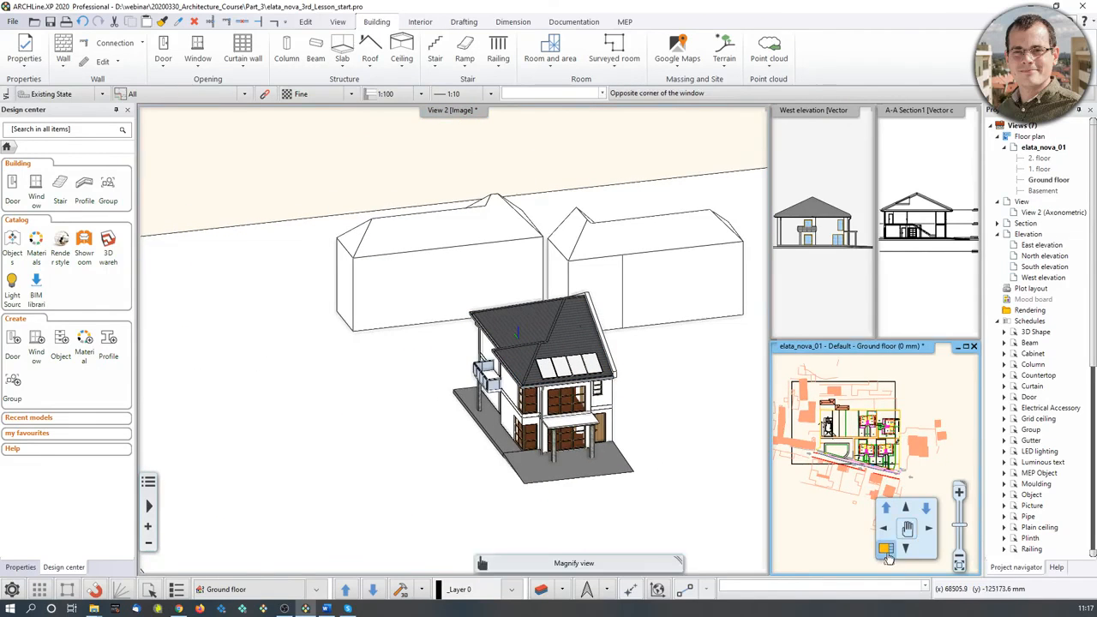
{"action": "key", "text": "Escape"}
{"action": "middle_click_drag", "start_coordinate": [368, 217], "coordinate": [454, 284]}
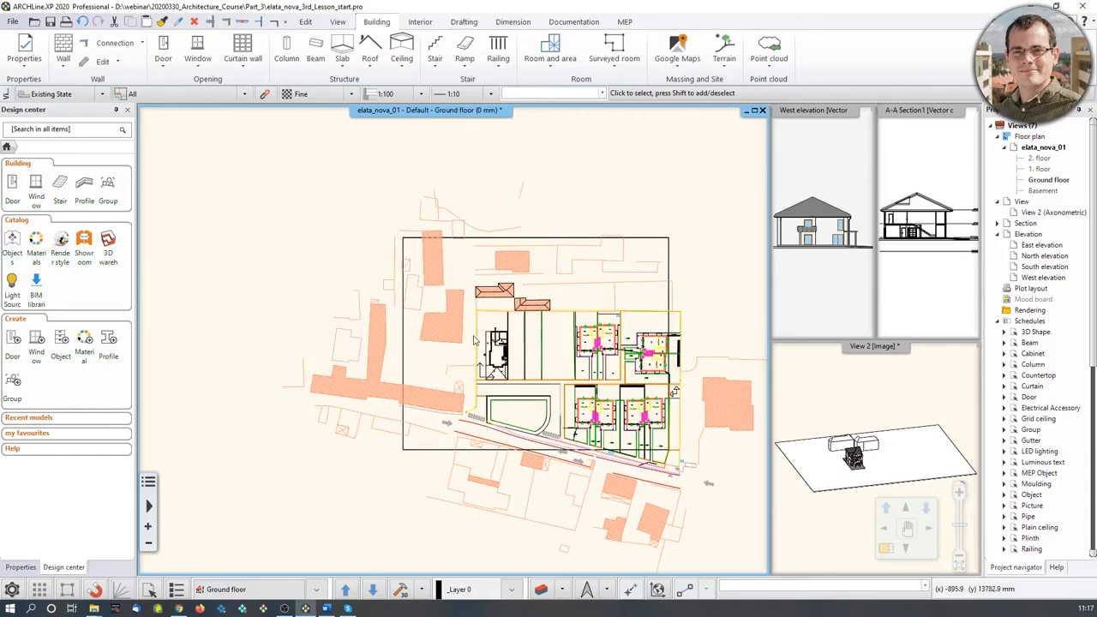
{"action": "scroll", "coordinate": [454, 283], "scroll_direction": "up", "scroll_amount": 4}
{"action": "scroll", "coordinate": [482, 352], "scroll_direction": "up", "scroll_amount": 2}
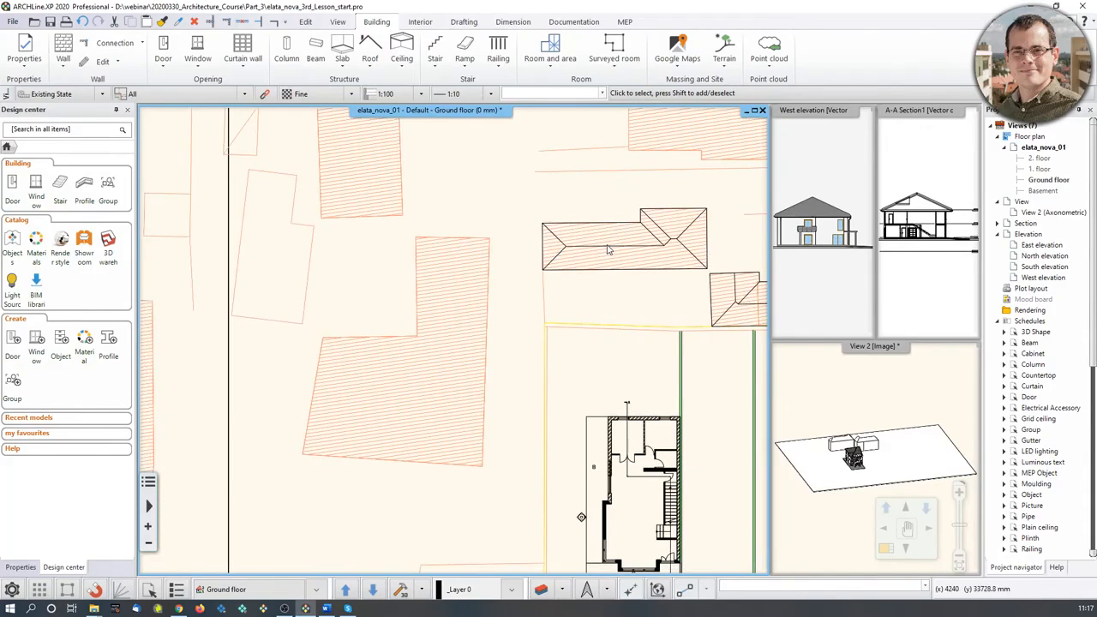
Create a similar building volume by tracing the six-sided outline of the L-shaped hatched building beside the house's plot.
{"action": "left_click", "coordinate": [608, 249]}
{"action": "right_click", "coordinate": [608, 249]}
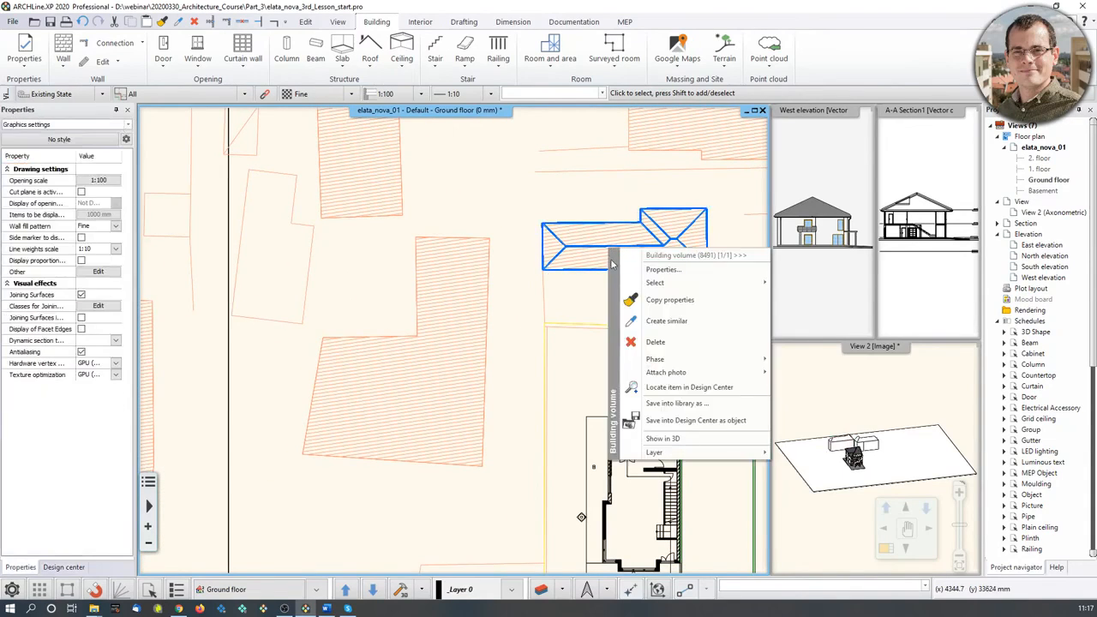
{"action": "left_click", "coordinate": [669, 320]}
{"action": "left_click", "coordinate": [415, 237]}
{"action": "left_click", "coordinate": [489, 238]}
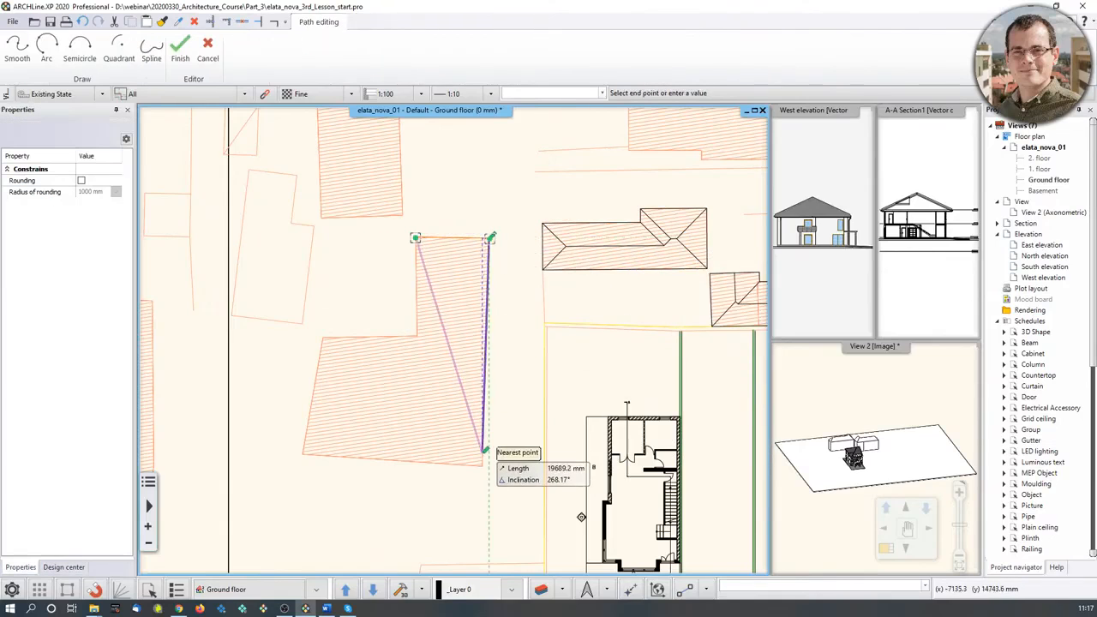
{"action": "left_click", "coordinate": [482, 465]}
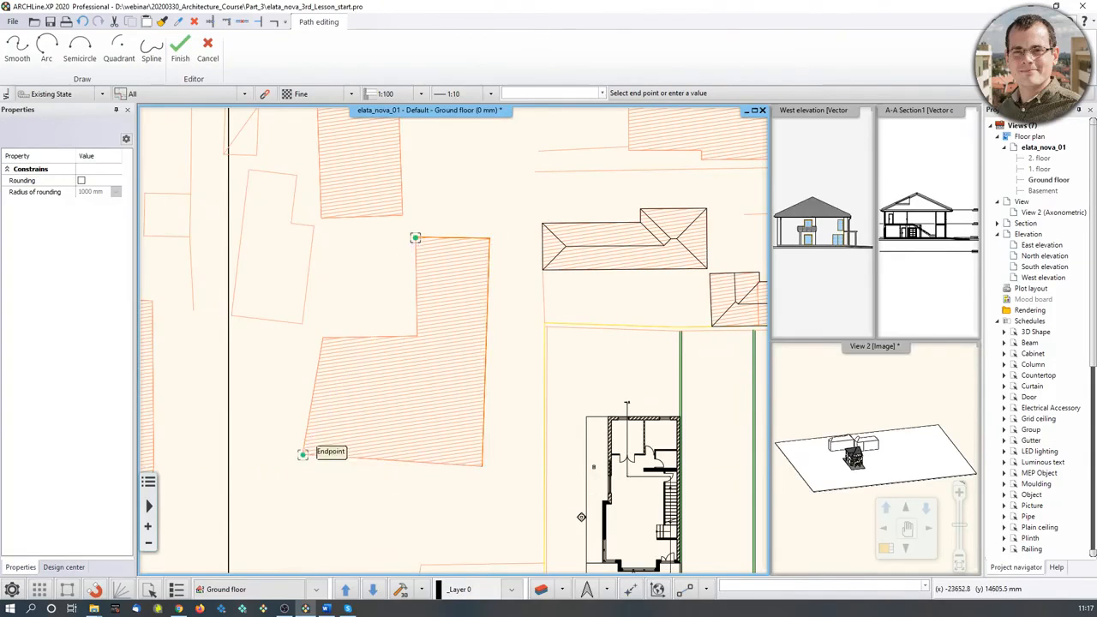
{"action": "left_click", "coordinate": [303, 454]}
{"action": "left_click", "coordinate": [322, 337]}
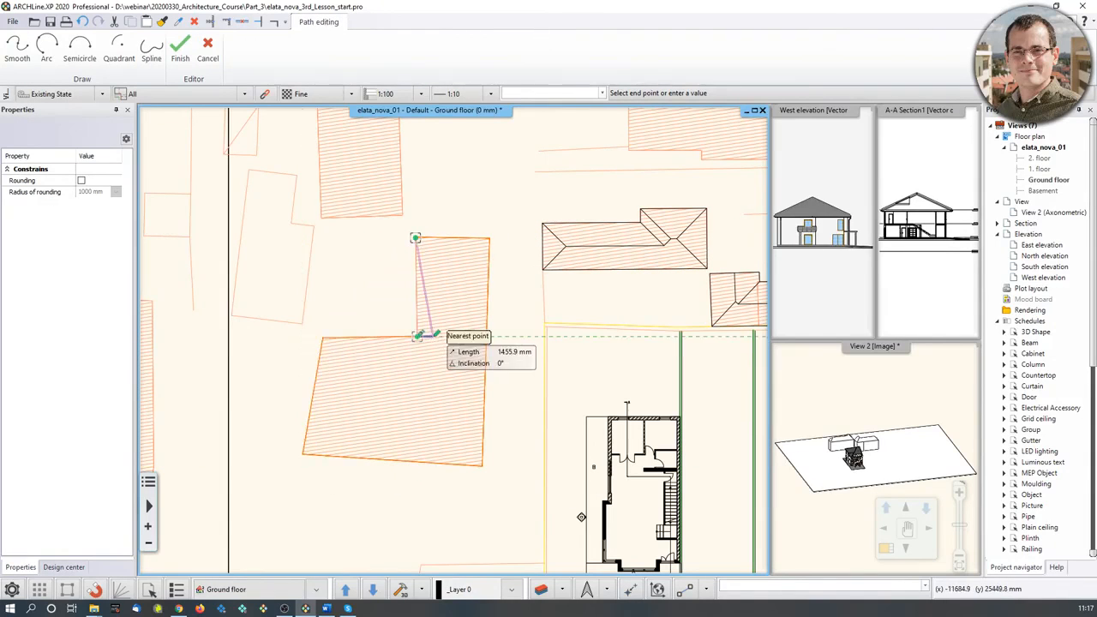
{"action": "key", "text": "Return"}
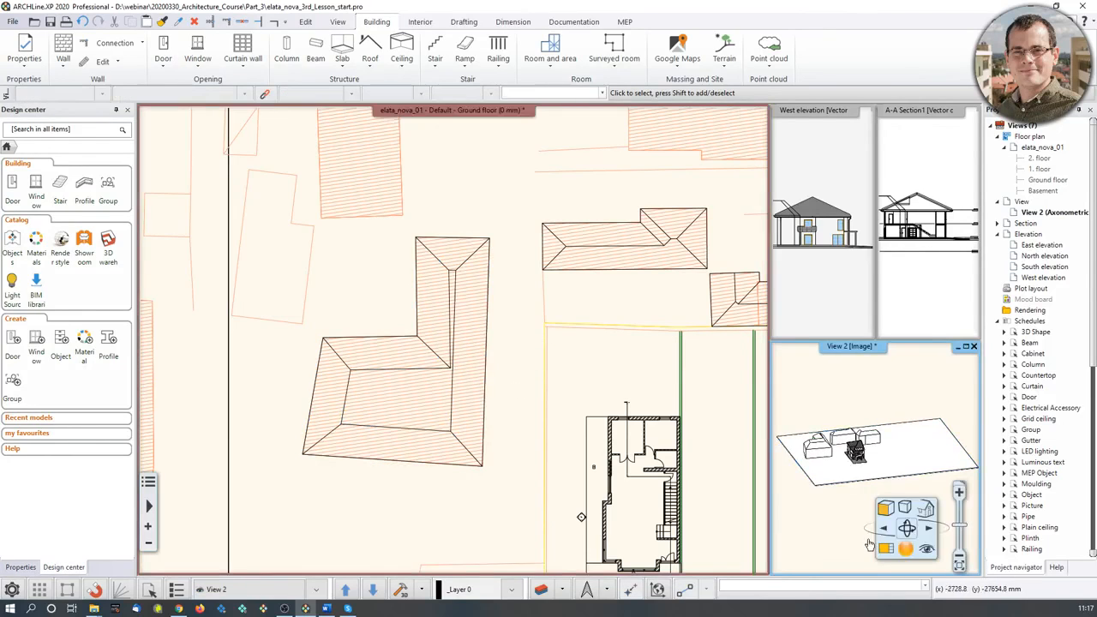
Make the axonometric View 2 the main view, framing the house with its neighbouring building volumes.
{"action": "left_click", "coordinate": [886, 548]}
{"action": "scroll", "coordinate": [438, 341], "scroll_direction": "up", "scroll_amount": 5}
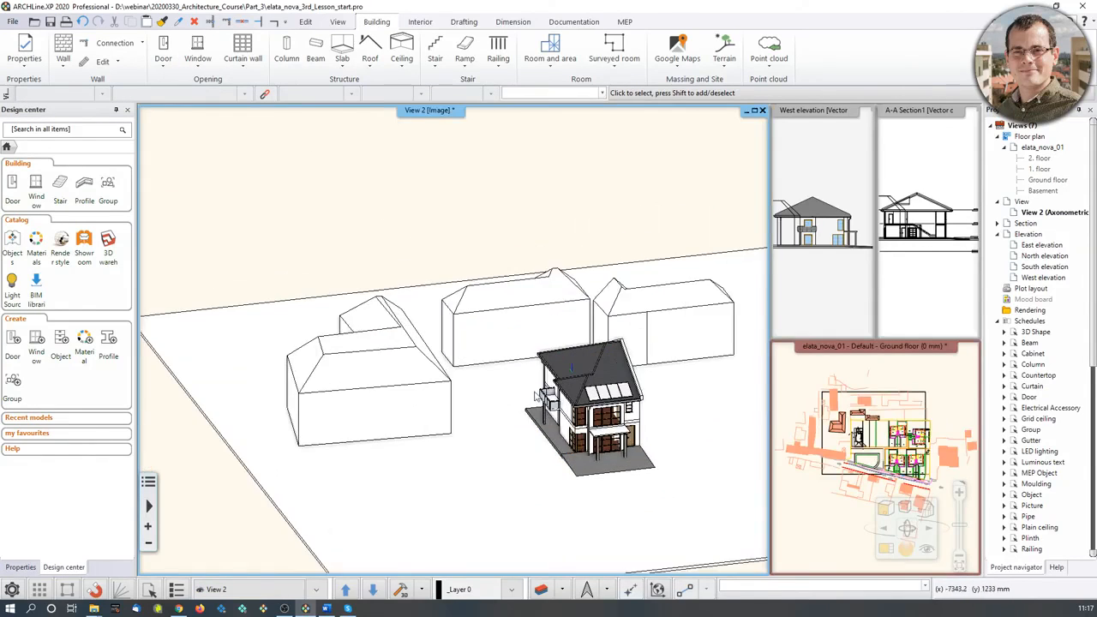
{"action": "mouse_move", "coordinate": [524, 365]}
{"action": "middle_mouse_down"}
{"action": "mouse_move", "coordinate": [433, 370]}
{"action": "mouse_move", "coordinate": [521, 370]}
{"action": "middle_mouse_up"}
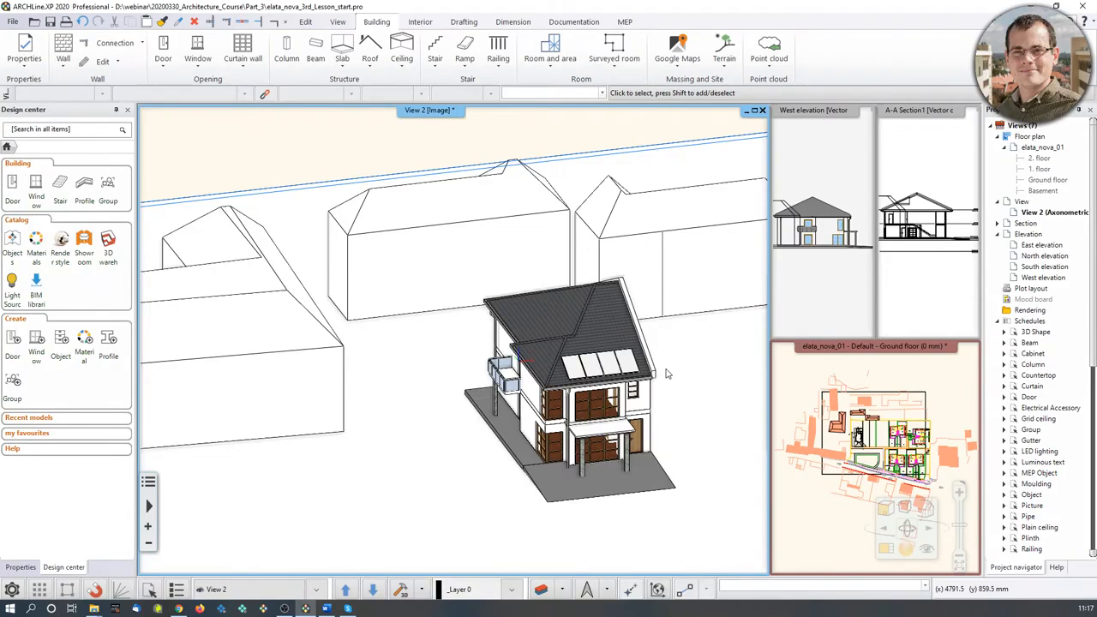
{"action": "left_click", "coordinate": [605, 591]}
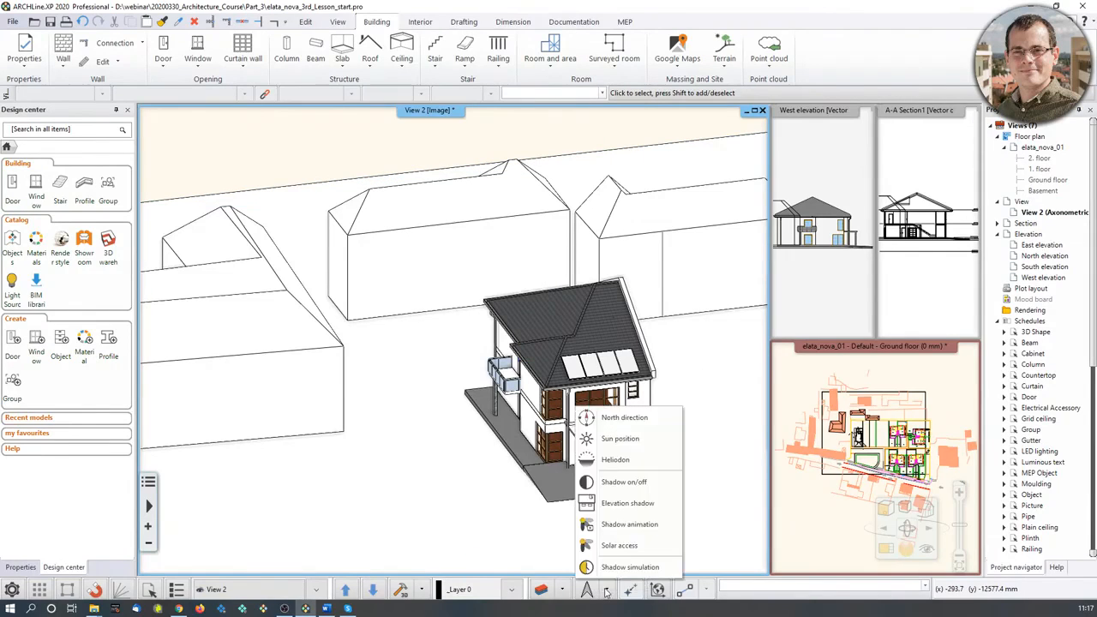
{"action": "left_click", "coordinate": [625, 545]}
{"action": "left_click", "coordinate": [595, 325]}
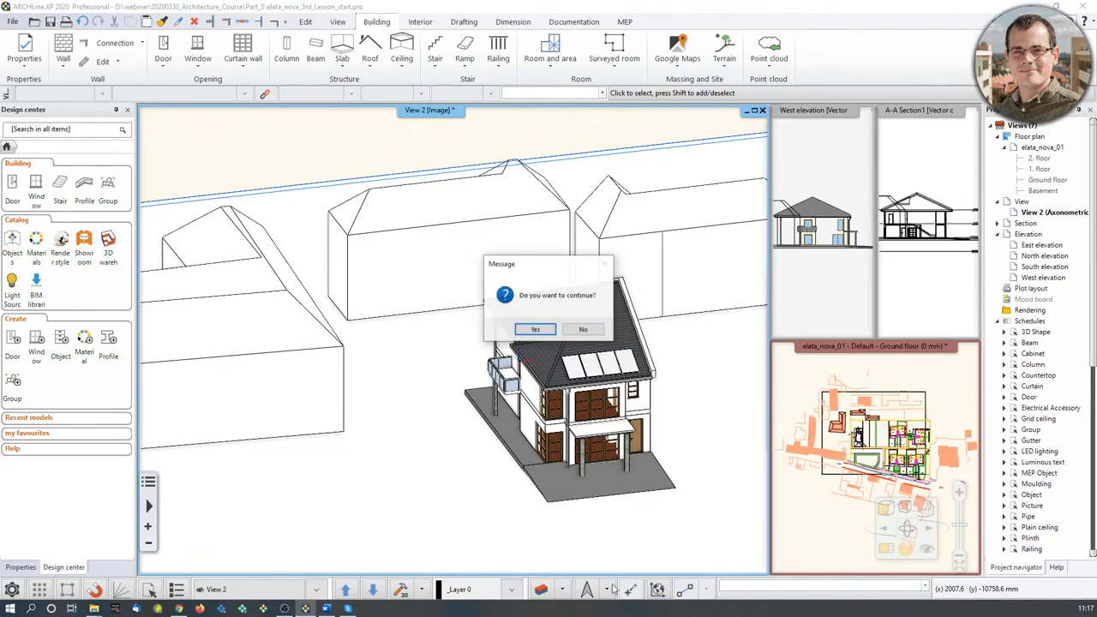
{"action": "left_click", "coordinate": [536, 329]}
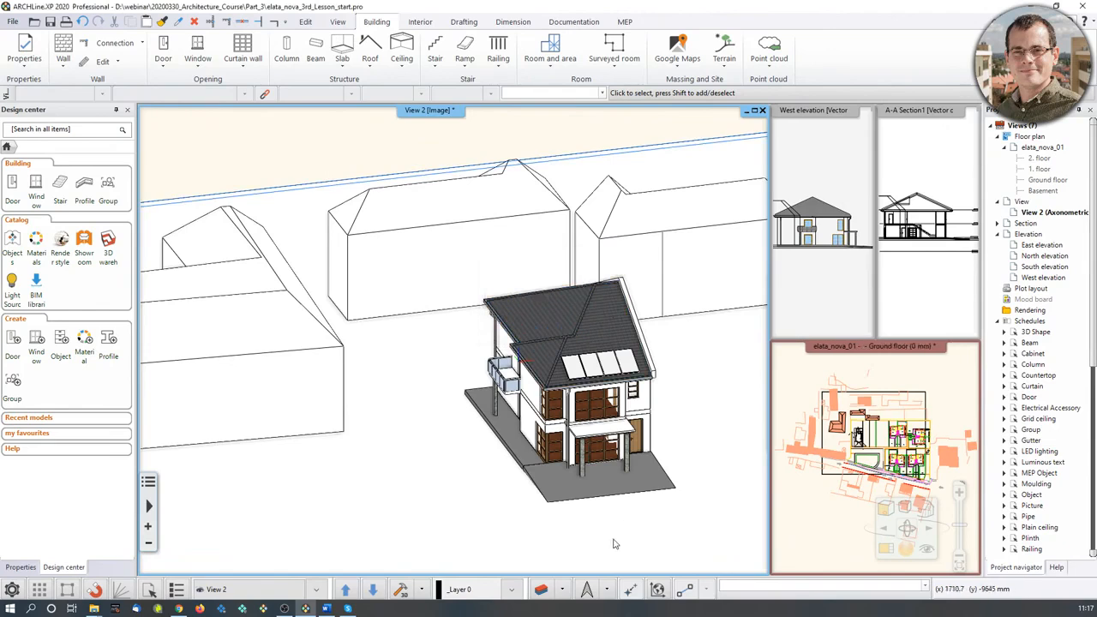
Set the sun position's location to DE- Kiel and the north direction to 42°.
{"action": "left_click", "coordinate": [607, 590]}
{"action": "left_click", "coordinate": [625, 439]}
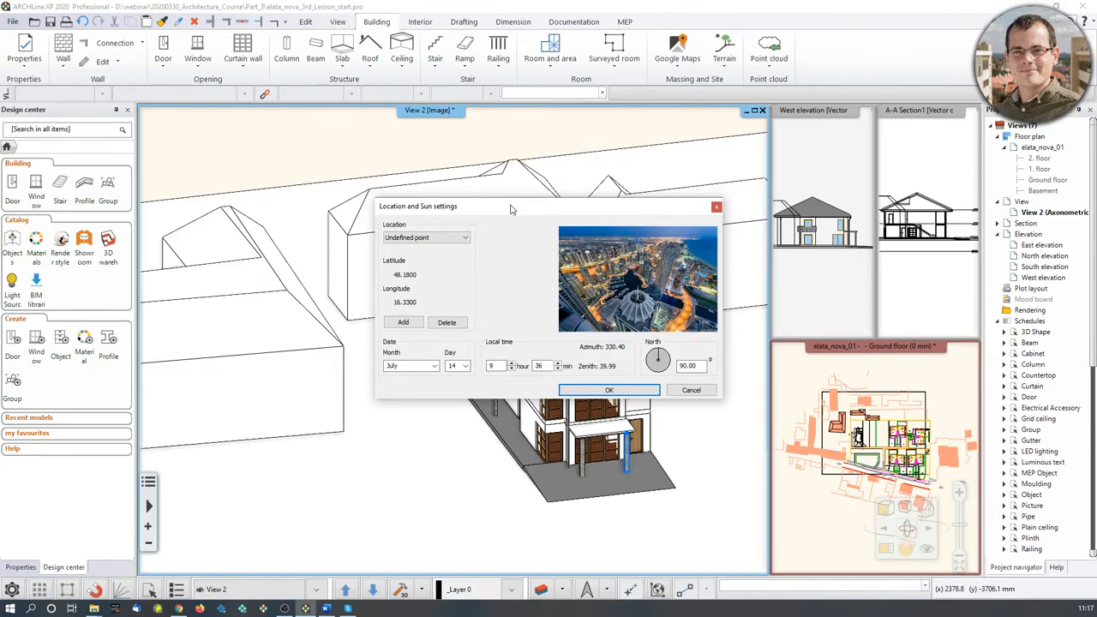
{"action": "left_click", "coordinate": [447, 238]}
{"action": "scroll", "coordinate": [419, 356], "scroll_direction": "down", "scroll_amount": 3}
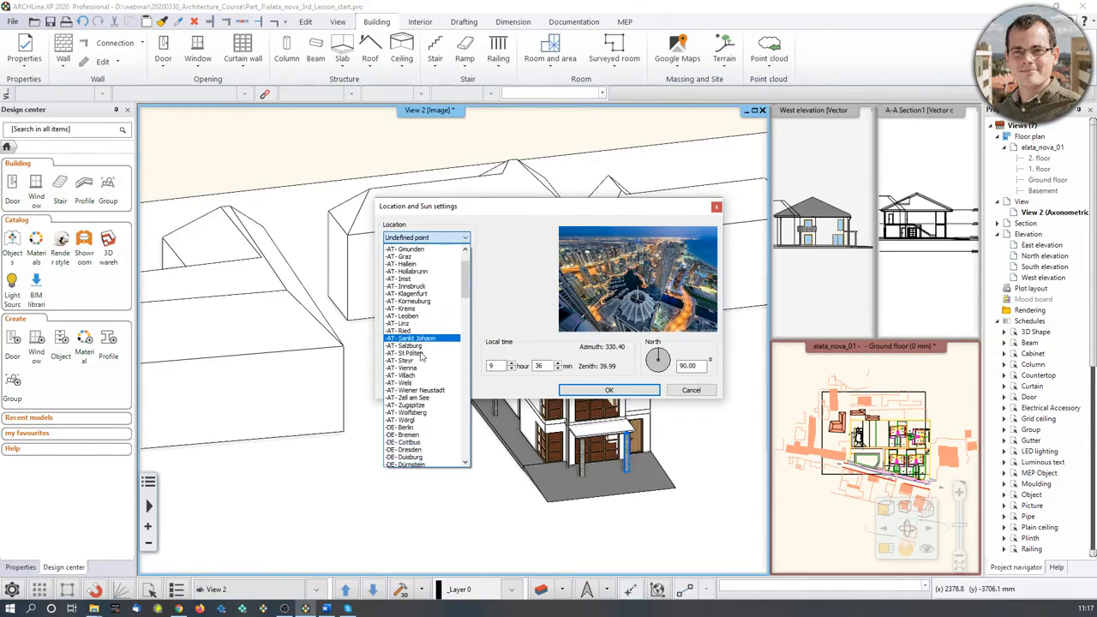
{"action": "scroll", "coordinate": [420, 356], "scroll_direction": "down", "scroll_amount": 4}
{"action": "scroll", "coordinate": [432, 355], "scroll_direction": "down", "scroll_amount": 3}
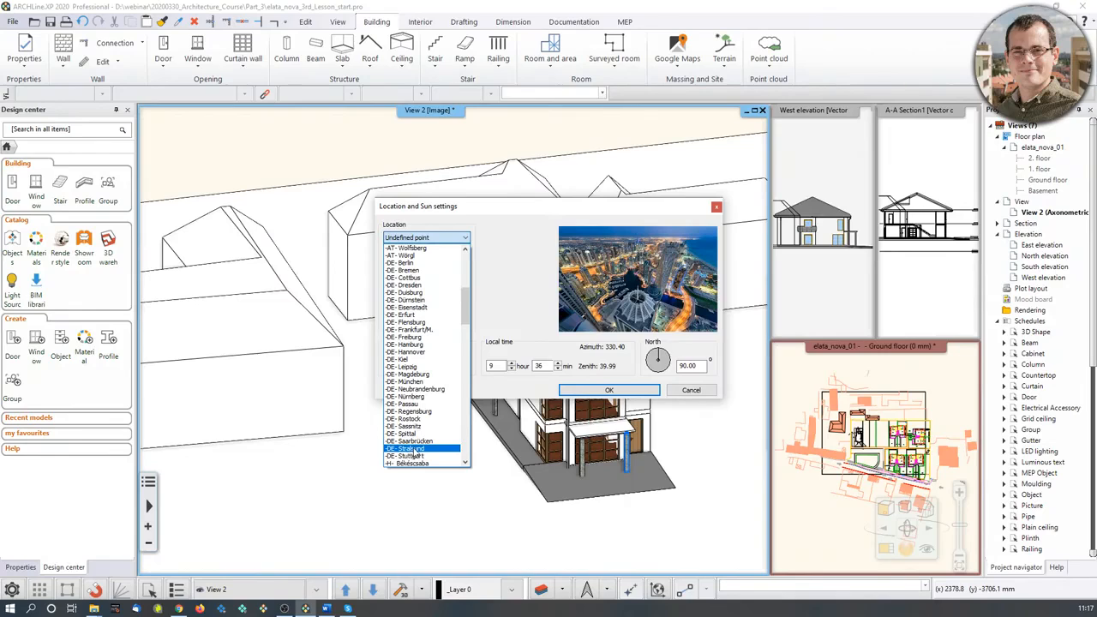
{"action": "left_click", "coordinate": [407, 359]}
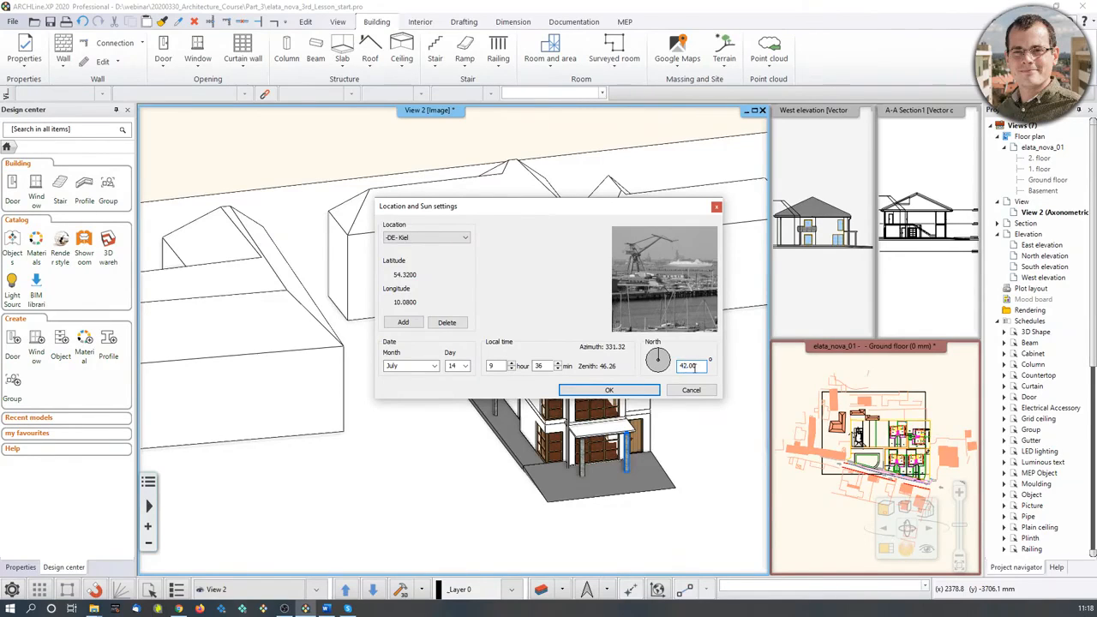
{"action": "left_click", "coordinate": [608, 389]}
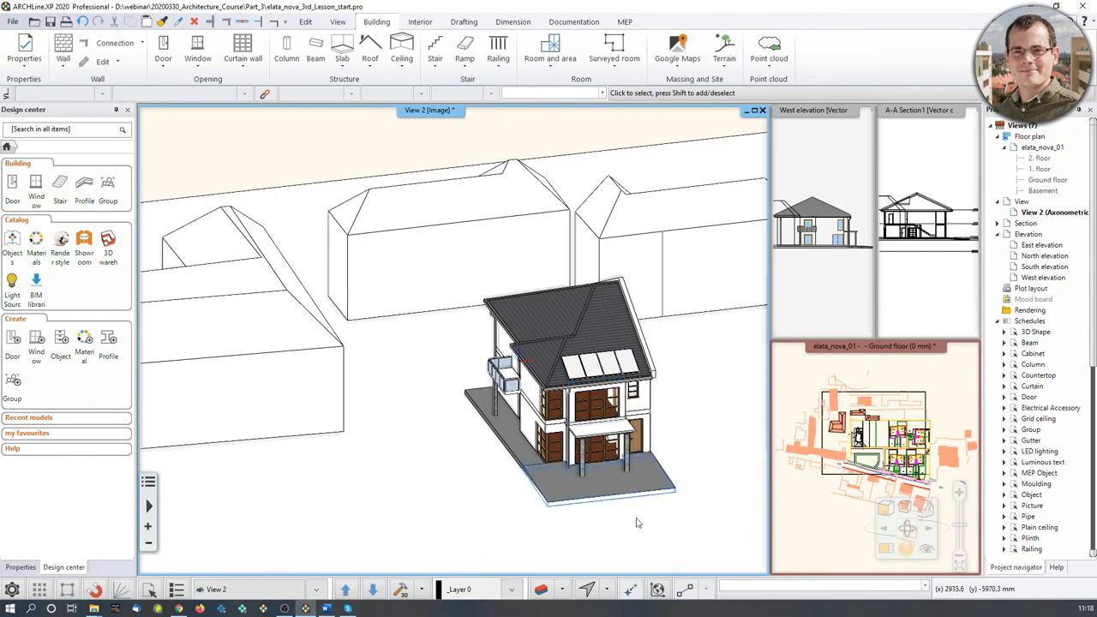
Review the project's north direction setting without changing it.
{"action": "left_click", "coordinate": [586, 588]}
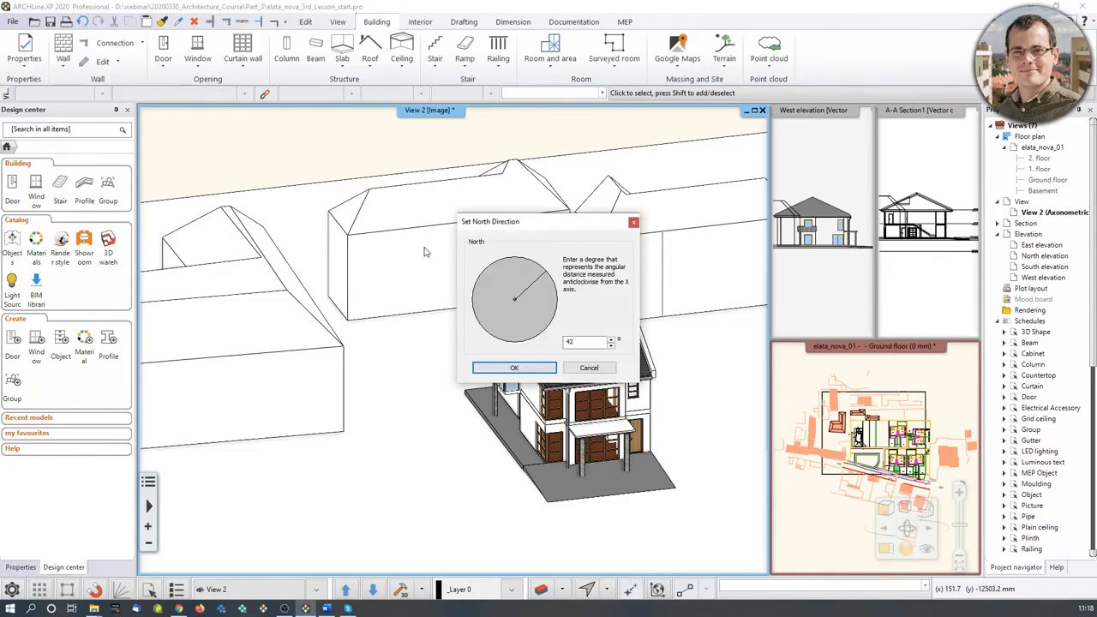
{"action": "left_click", "coordinate": [633, 223]}
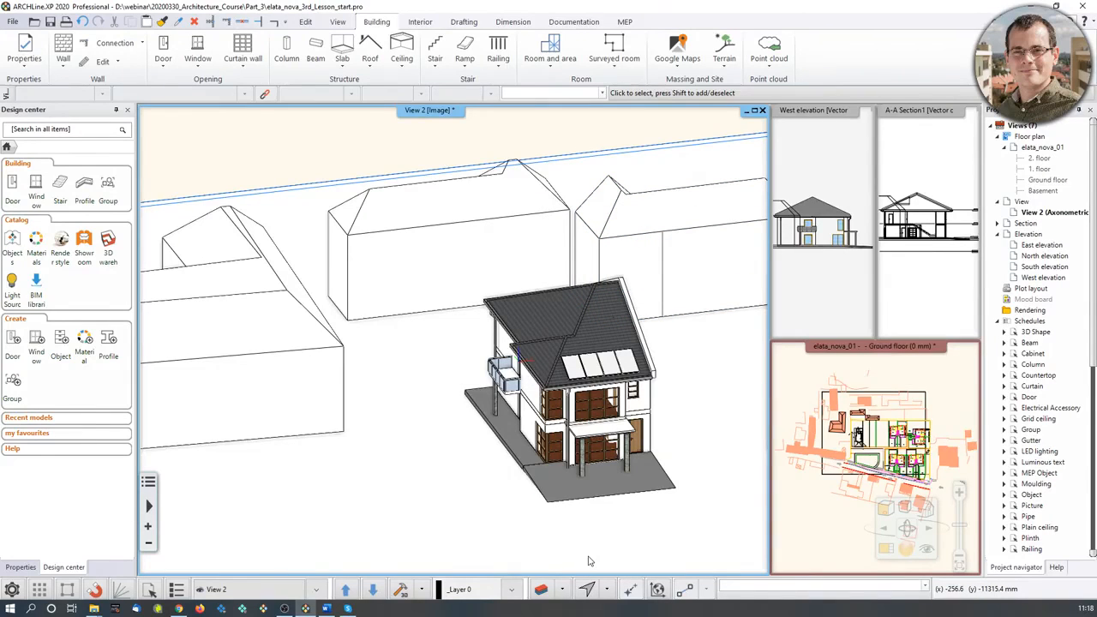
{"action": "middle_click_drag", "start_coordinate": [687, 453], "coordinate": [701, 387]}
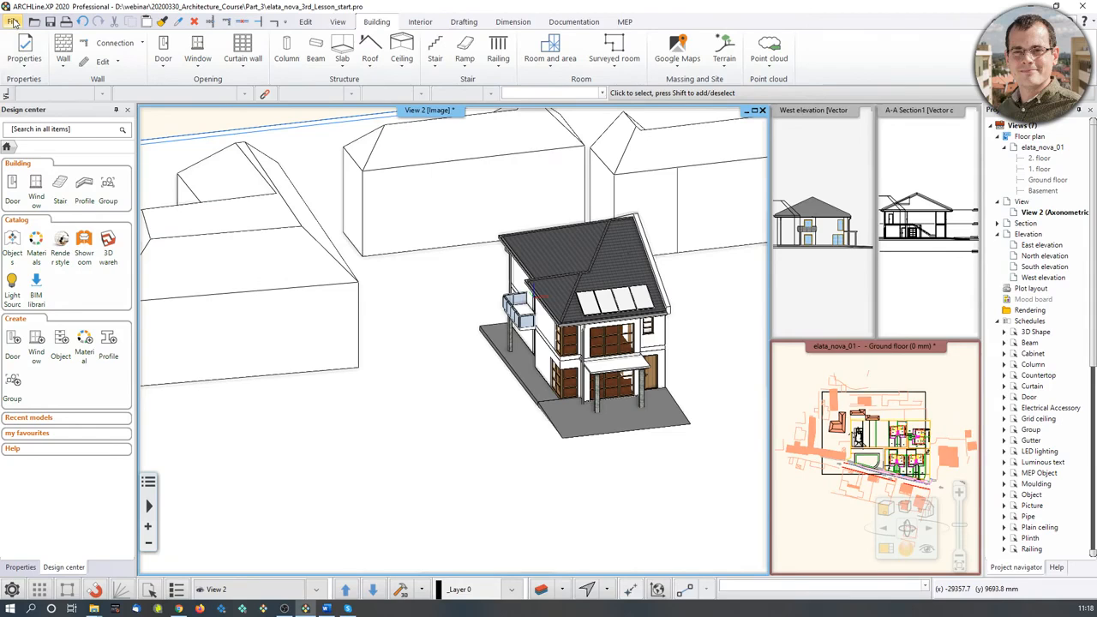
Open the BIM project parameters and choose to specify the project location by Google Maps.
{"action": "left_click", "coordinate": [13, 22]}
{"action": "mouse_move", "coordinate": [49, 131]}
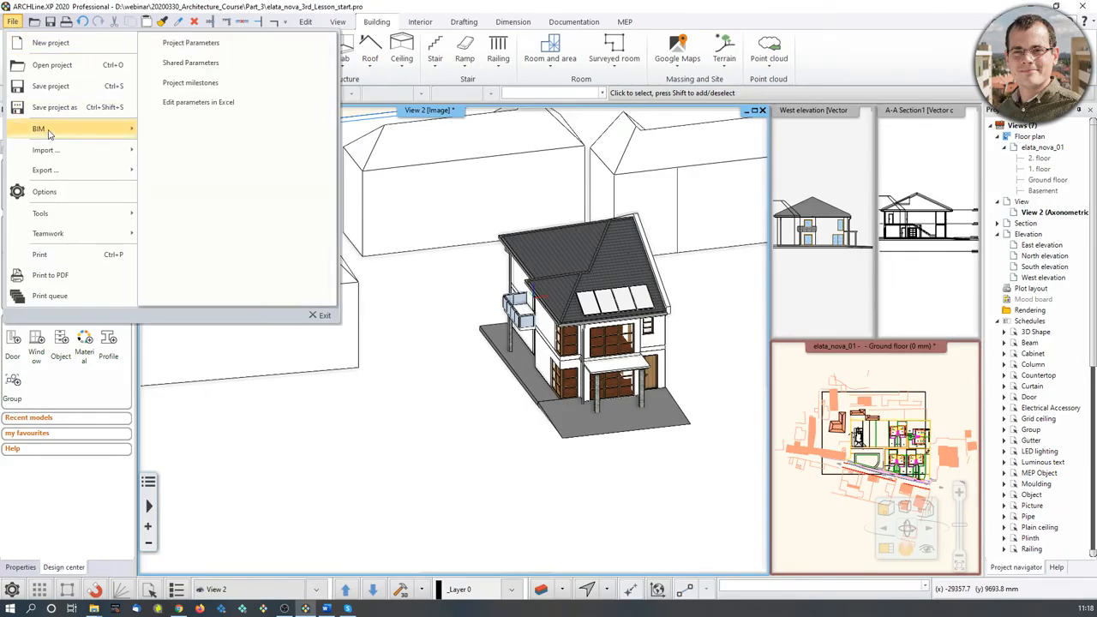
{"action": "left_click", "coordinate": [193, 43]}
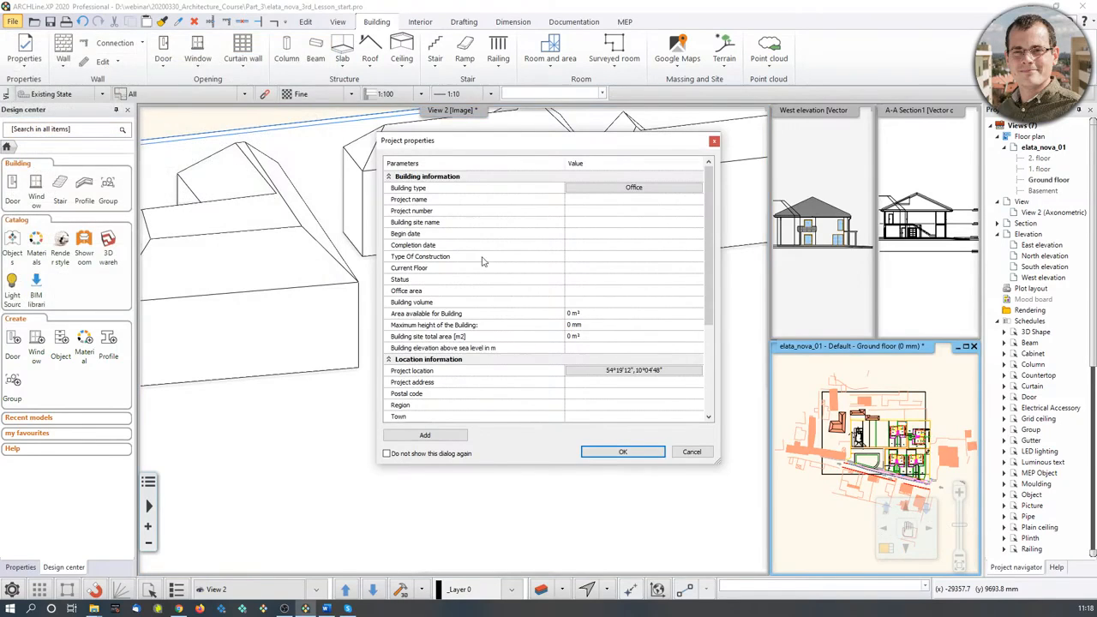
{"action": "left_click", "coordinate": [568, 371]}
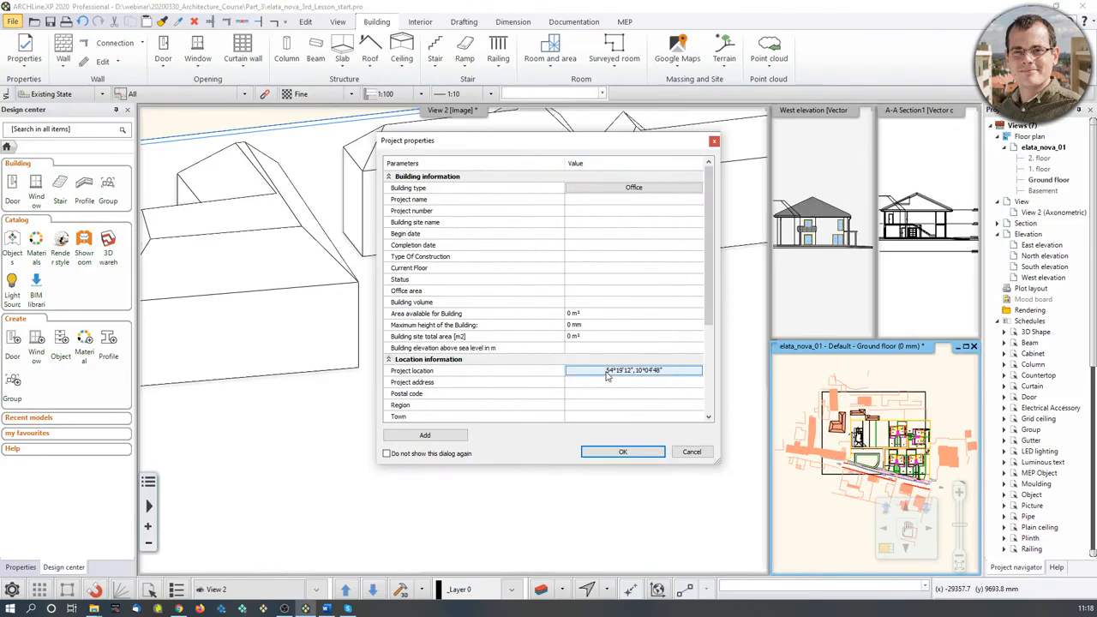
{"action": "left_click", "coordinate": [607, 375]}
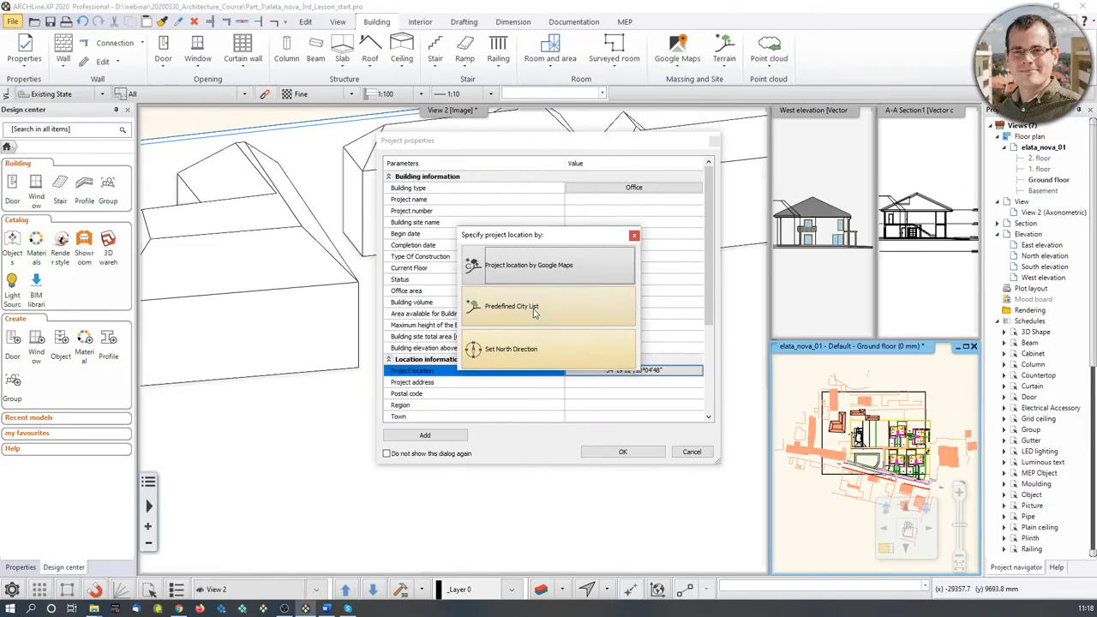
{"action": "left_click", "coordinate": [552, 270]}
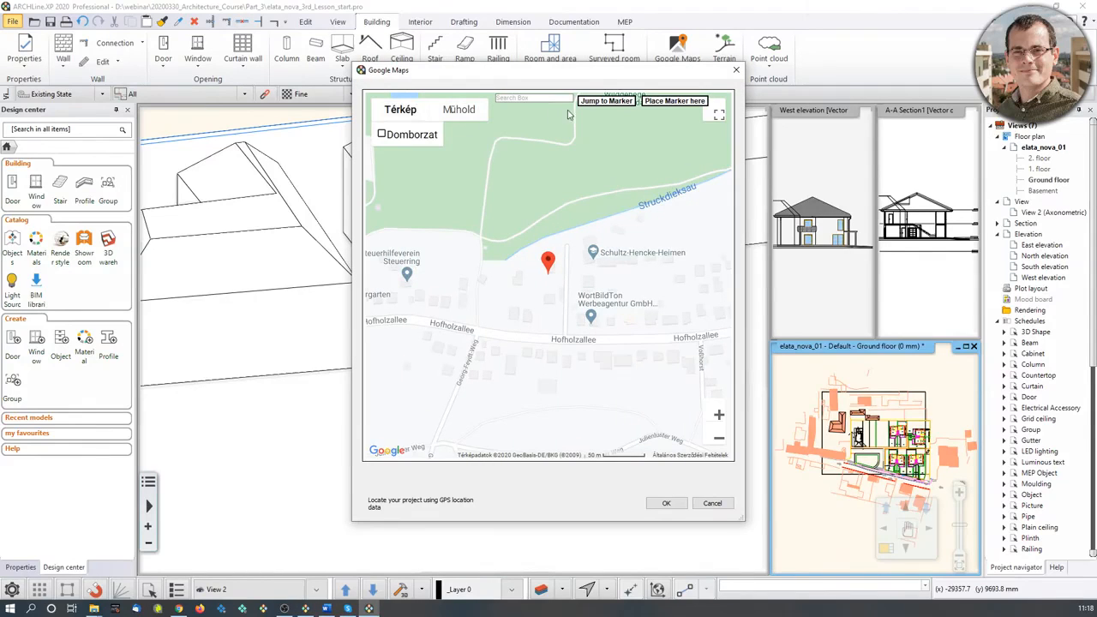
Search the map for "carmel avenue el cerrito".
{"action": "left_click", "coordinate": [542, 97]}
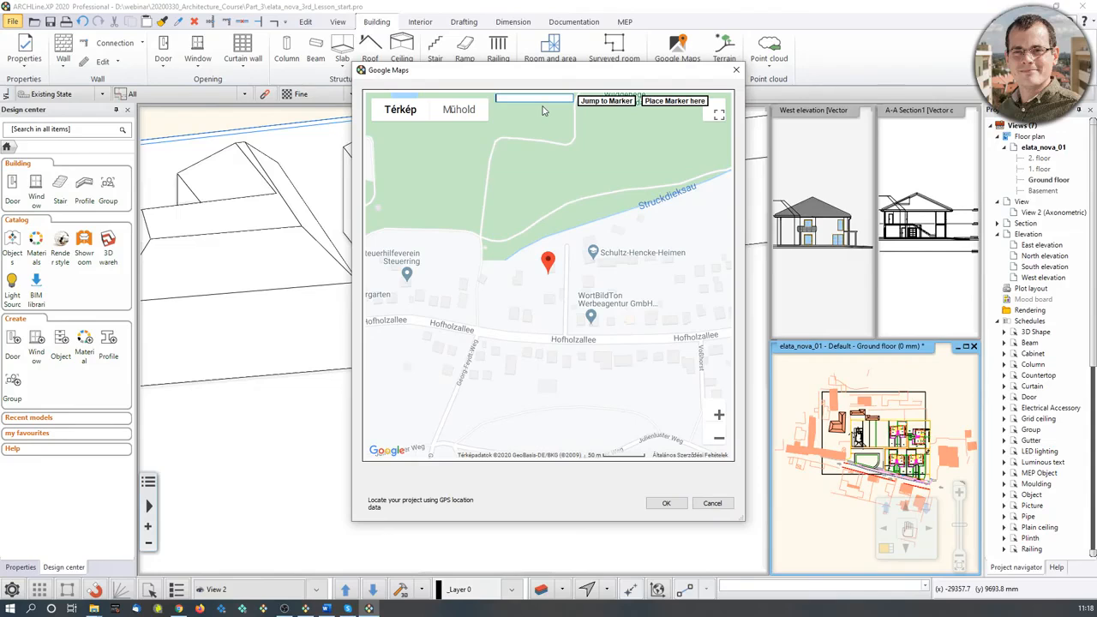
{"action": "type", "text": "carmel ave"}
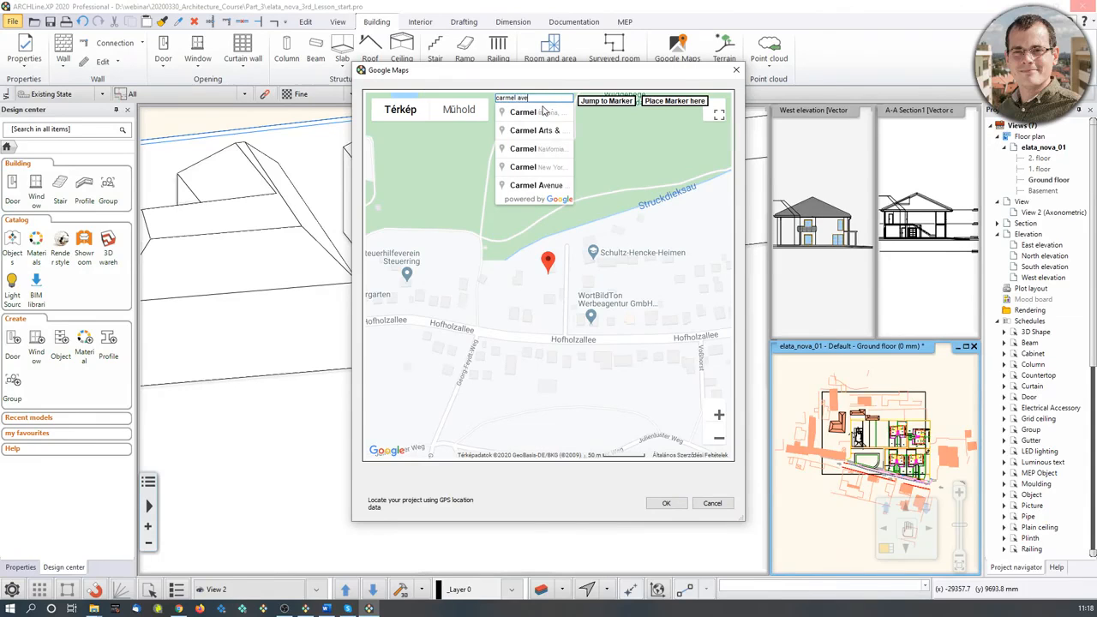
{"action": "type", "text": "nue el c"}
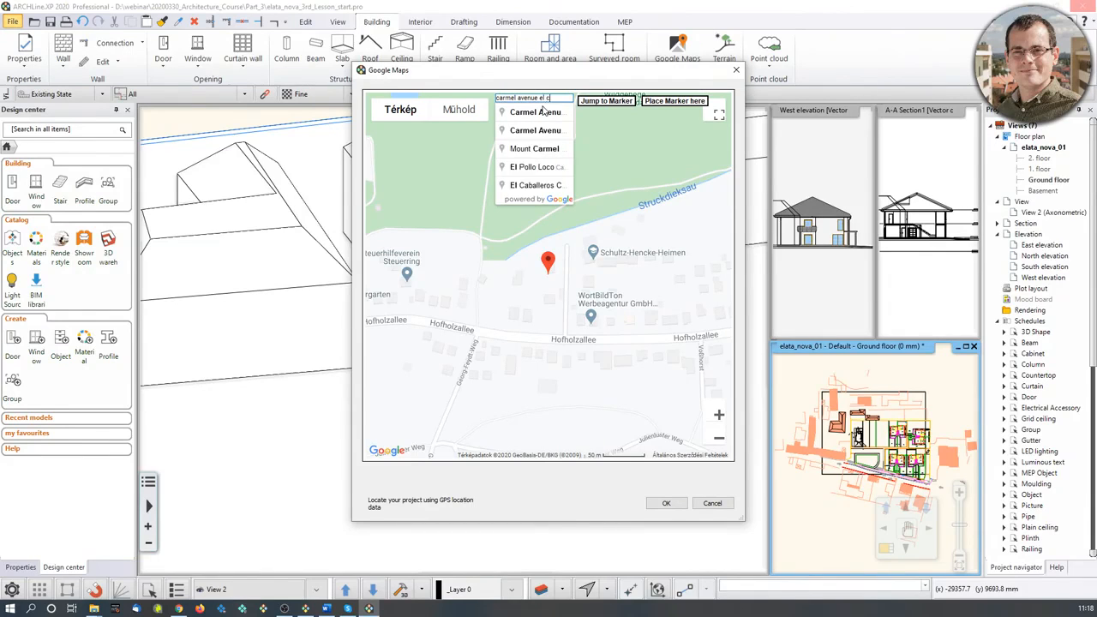
{"action": "type", "text": "errito"}
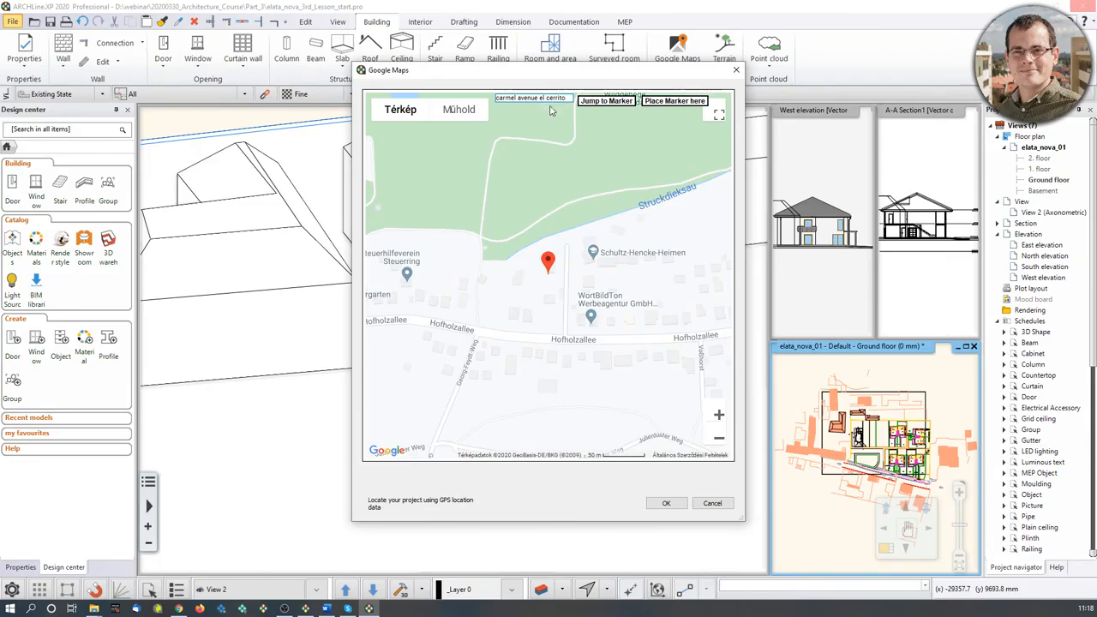
Place the project location marker on the empty plot beside Carmel Ave and Colusa Ave using satellite imagery, and accept the project properties.
{"action": "left_click_drag", "start_coordinate": [548, 191], "coordinate": [547, 268]}
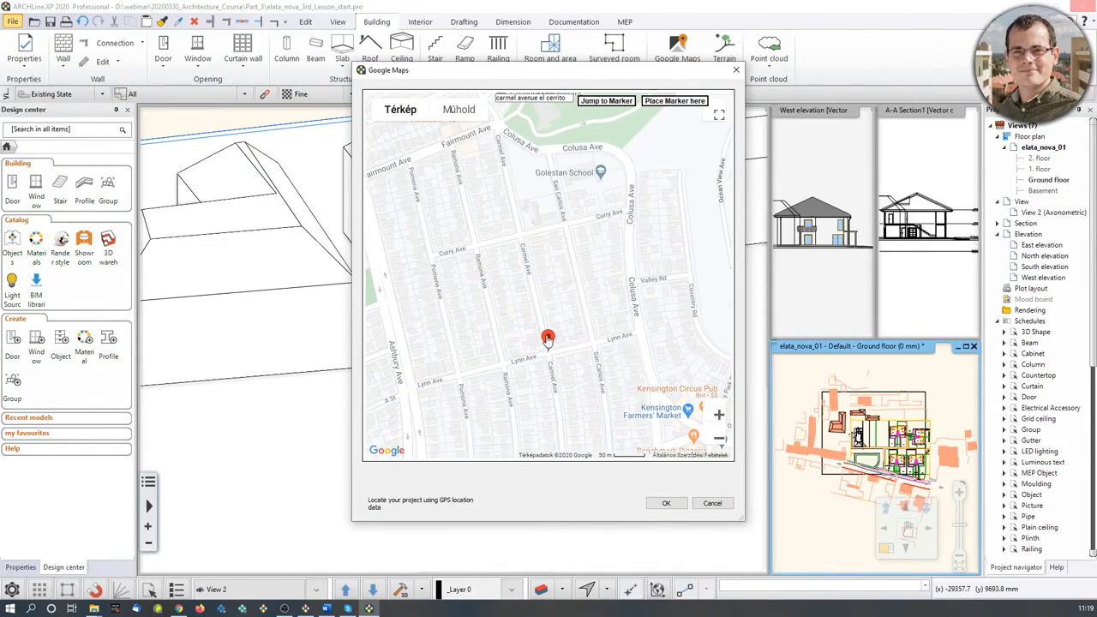
{"action": "mouse_move", "coordinate": [547, 338]}
{"action": "left_mouse_down"}
{"action": "mouse_move", "coordinate": [537, 227]}
{"action": "mouse_move", "coordinate": [510, 141]}
{"action": "left_mouse_up"}
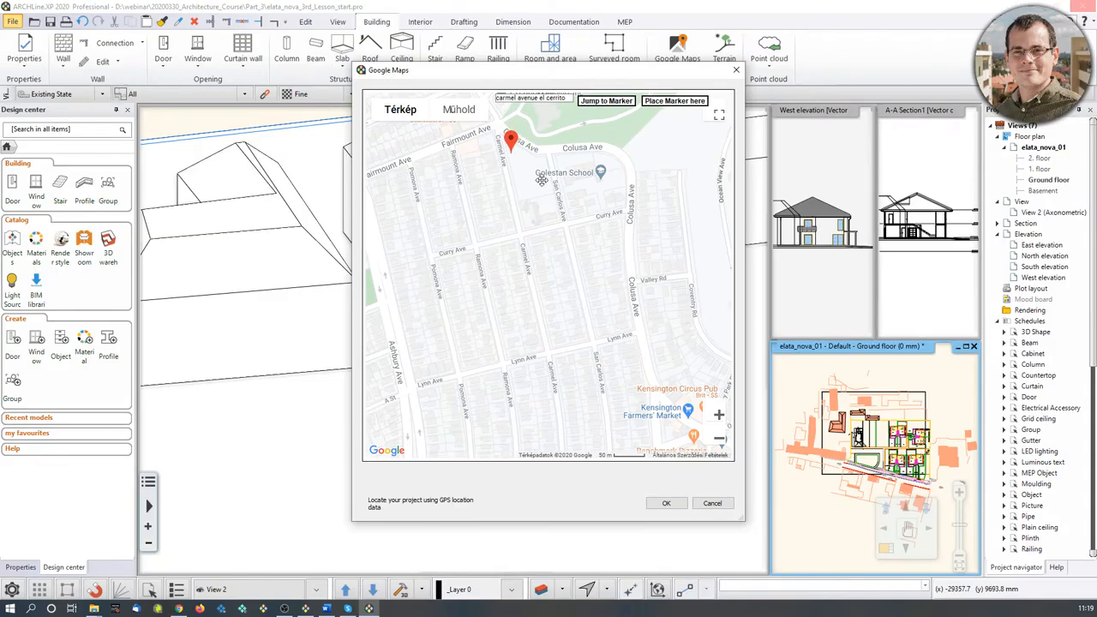
{"action": "left_click_drag", "start_coordinate": [541, 179], "coordinate": [558, 250]}
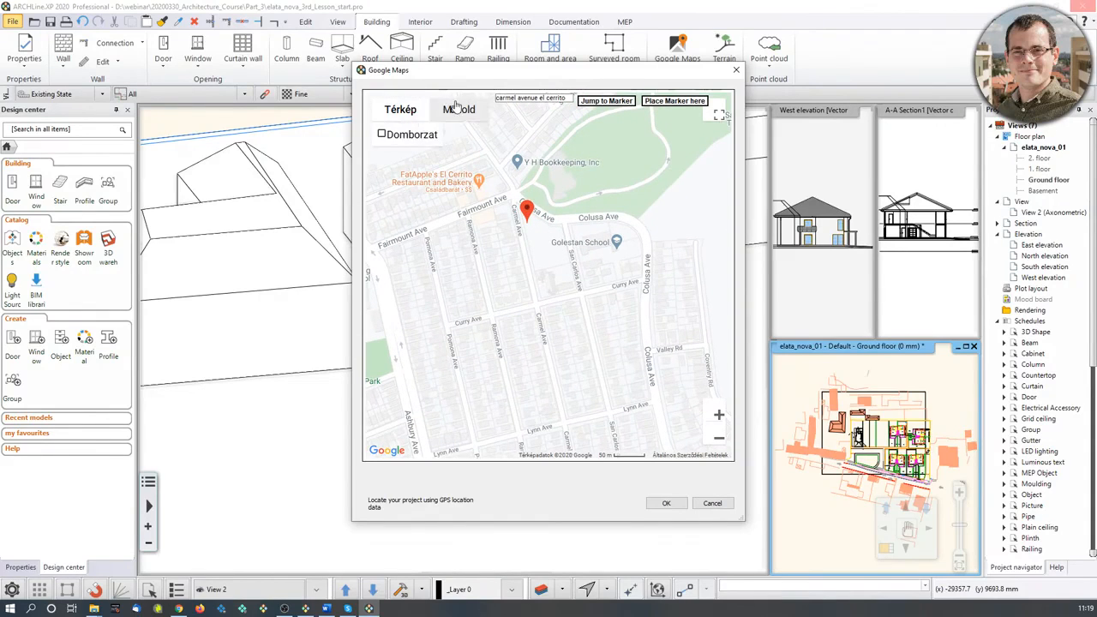
{"action": "left_click", "coordinate": [457, 106]}
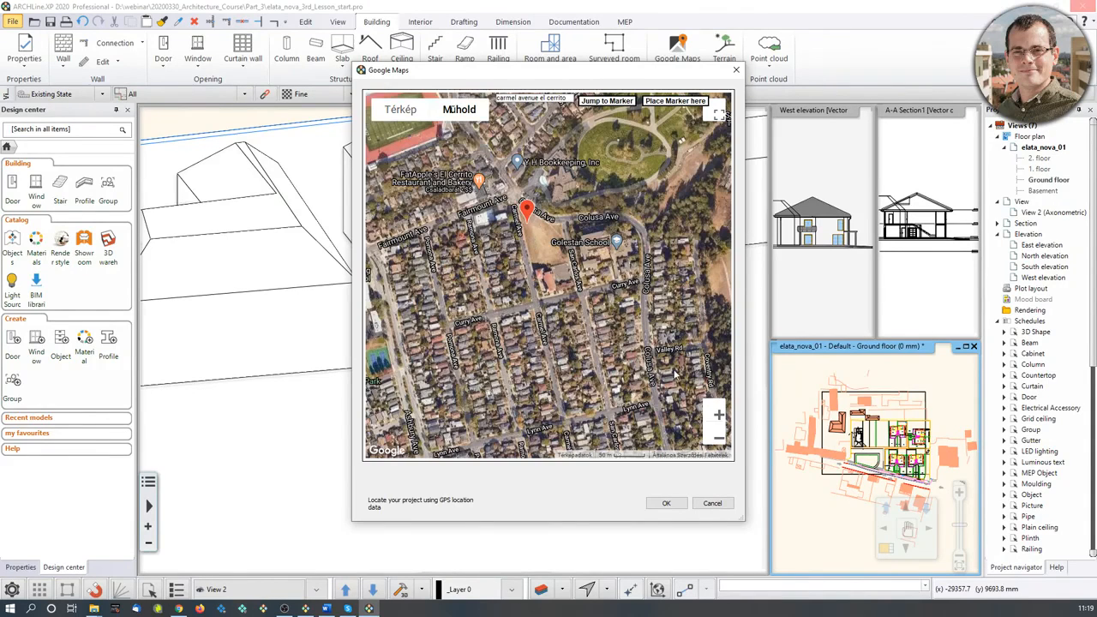
{"action": "scroll", "coordinate": [530, 238], "scroll_direction": "up", "scroll_amount": 2}
{"action": "left_click_drag", "start_coordinate": [506, 233], "coordinate": [563, 404]}
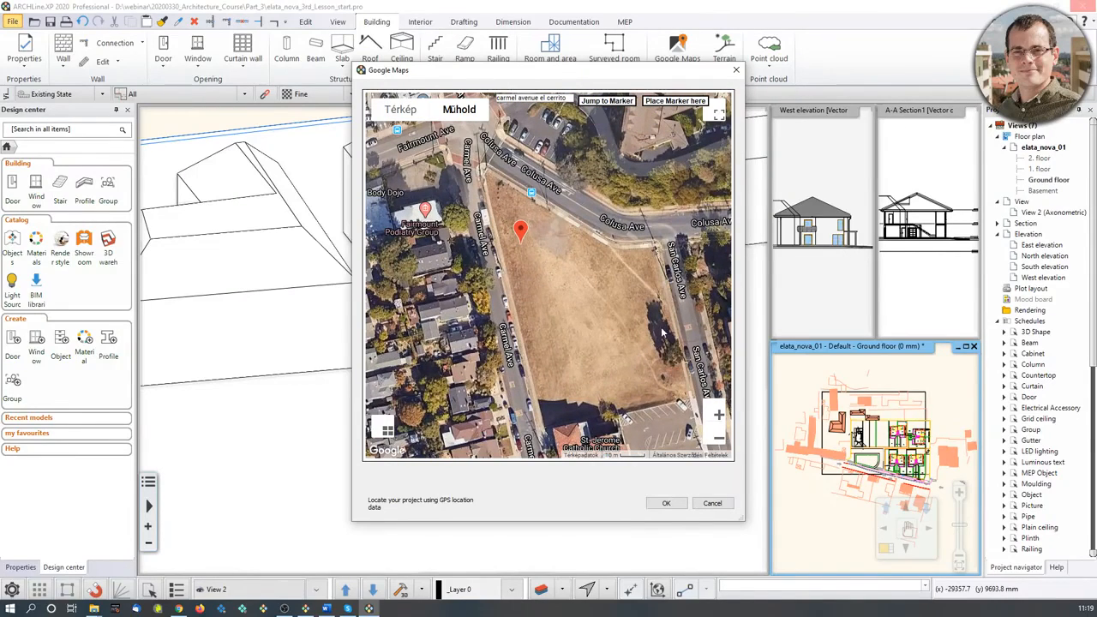
{"action": "left_click", "coordinate": [665, 503]}
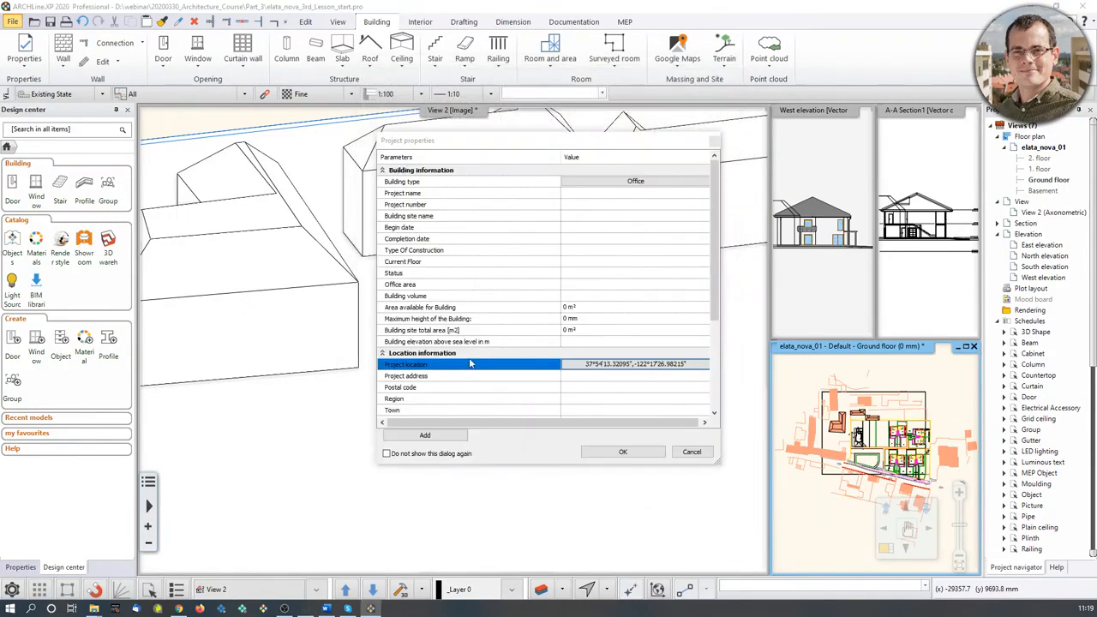
{"action": "left_click", "coordinate": [623, 452]}
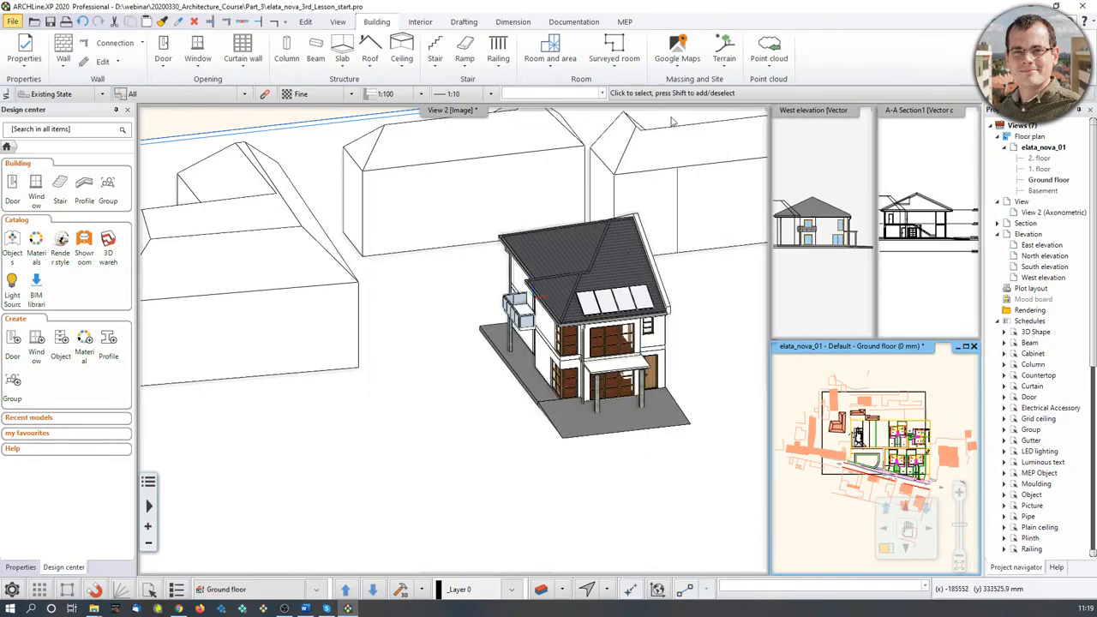
{"action": "left_click", "coordinate": [685, 68]}
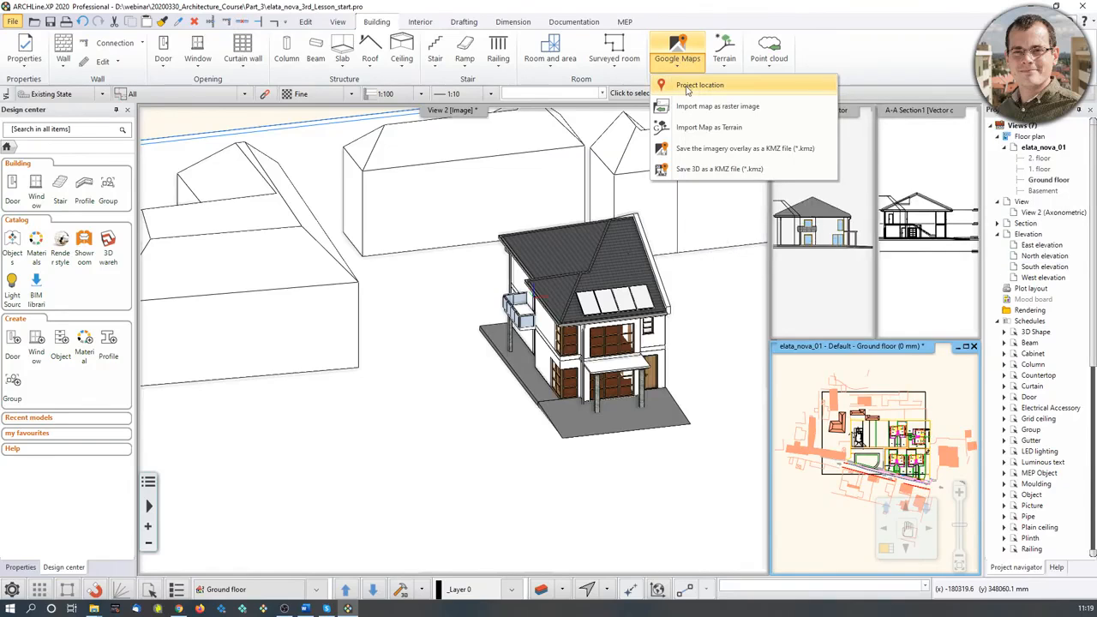
{"action": "middle_click_drag", "start_coordinate": [587, 339], "coordinate": [576, 341]}
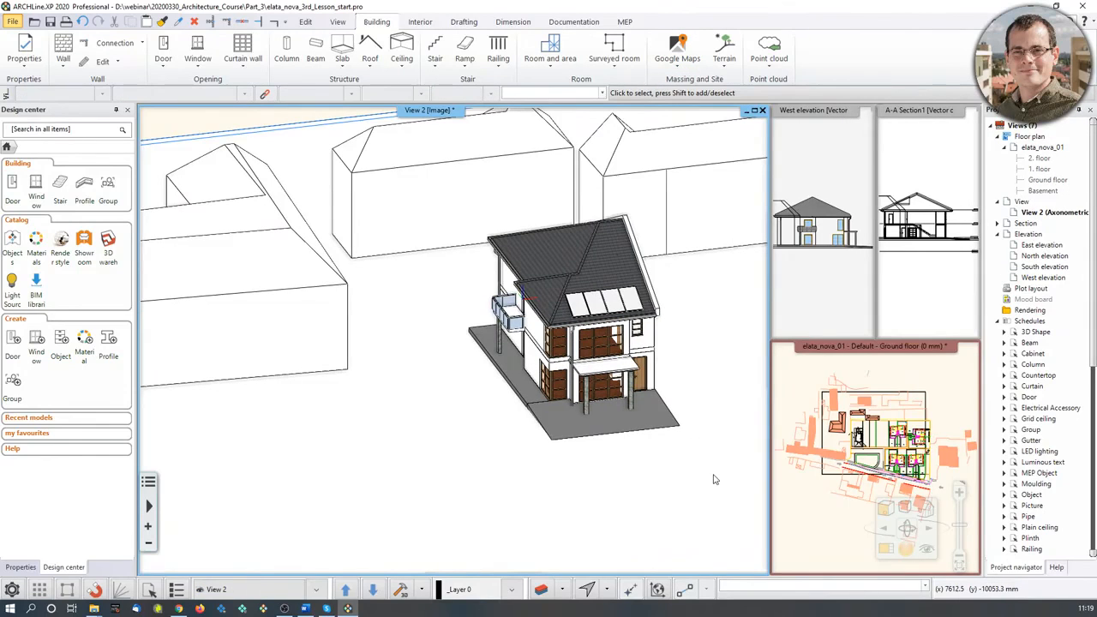
{"action": "middle_click_drag", "start_coordinate": [607, 520], "coordinate": [619, 494]}
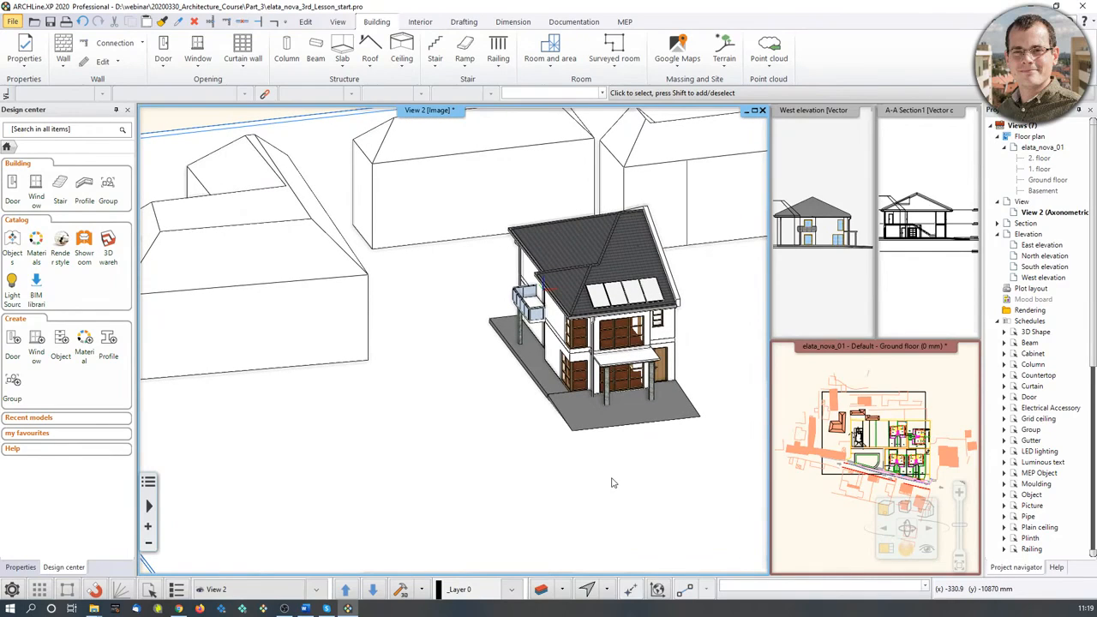
Switch View 2 to a perspective of the house, add it to the saved views, and adjust the camera on the ground floor plan.
{"action": "left_click", "coordinate": [926, 549]}
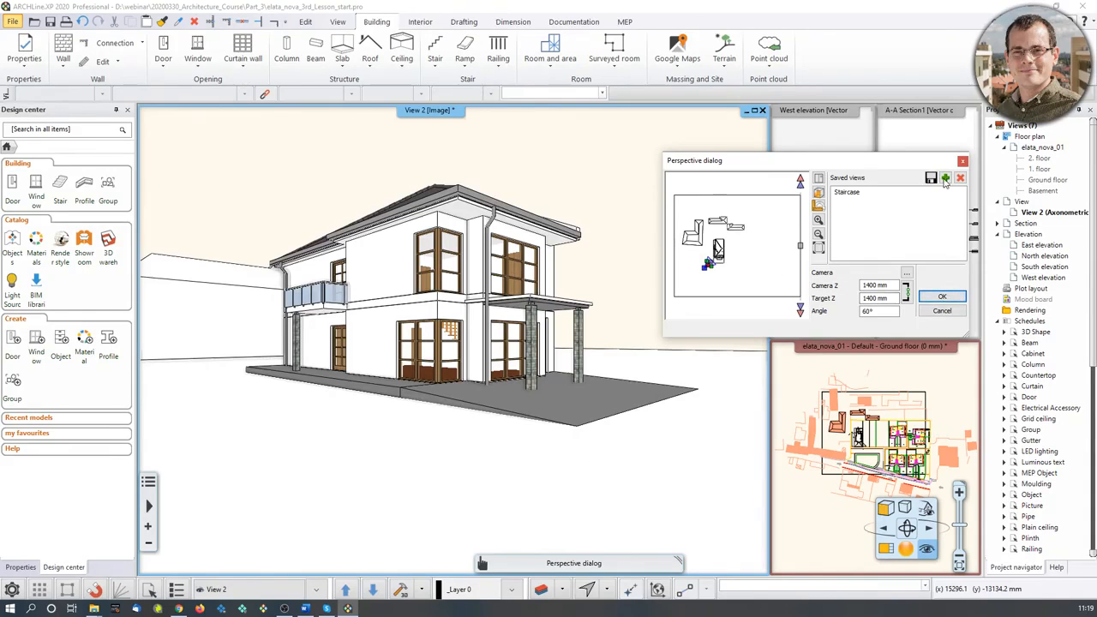
{"action": "left_click", "coordinate": [944, 177]}
{"action": "left_click", "coordinate": [940, 297]}
{"action": "left_click_drag", "start_coordinate": [861, 433], "coordinate": [857, 437]}
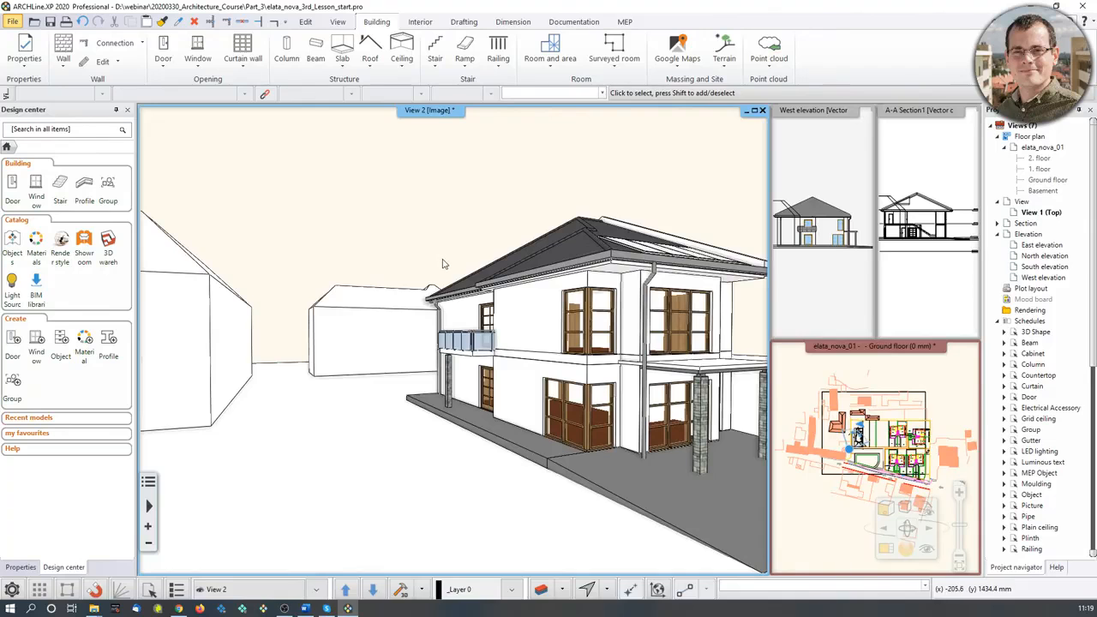
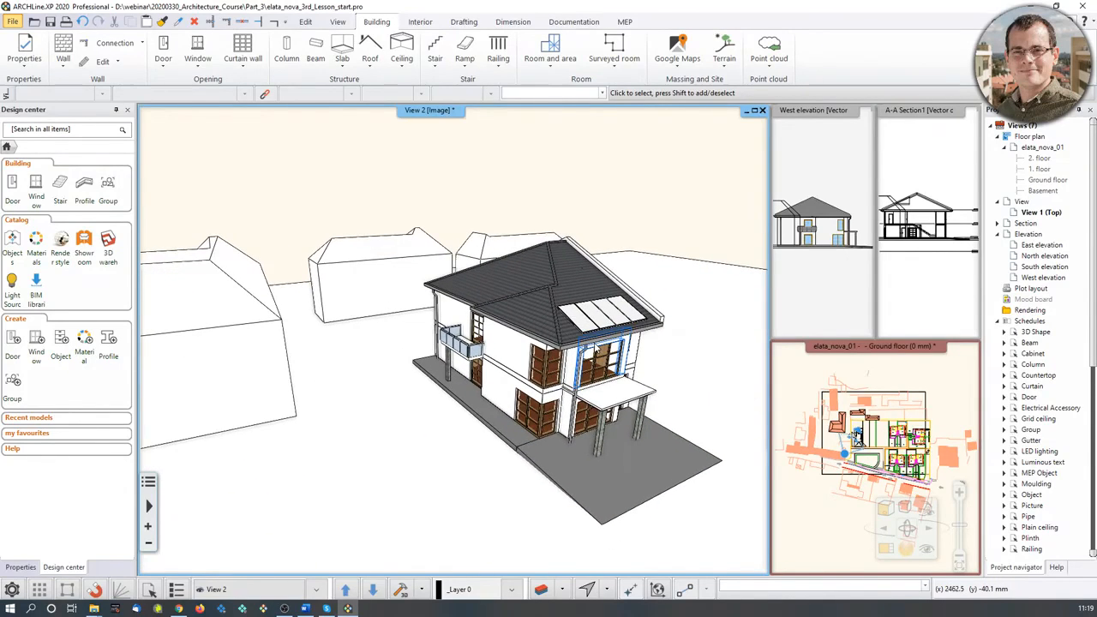
Start the shadow simulation for the perspective view, keeping its dialog clear of the house.
{"action": "left_click", "coordinate": [338, 21]}
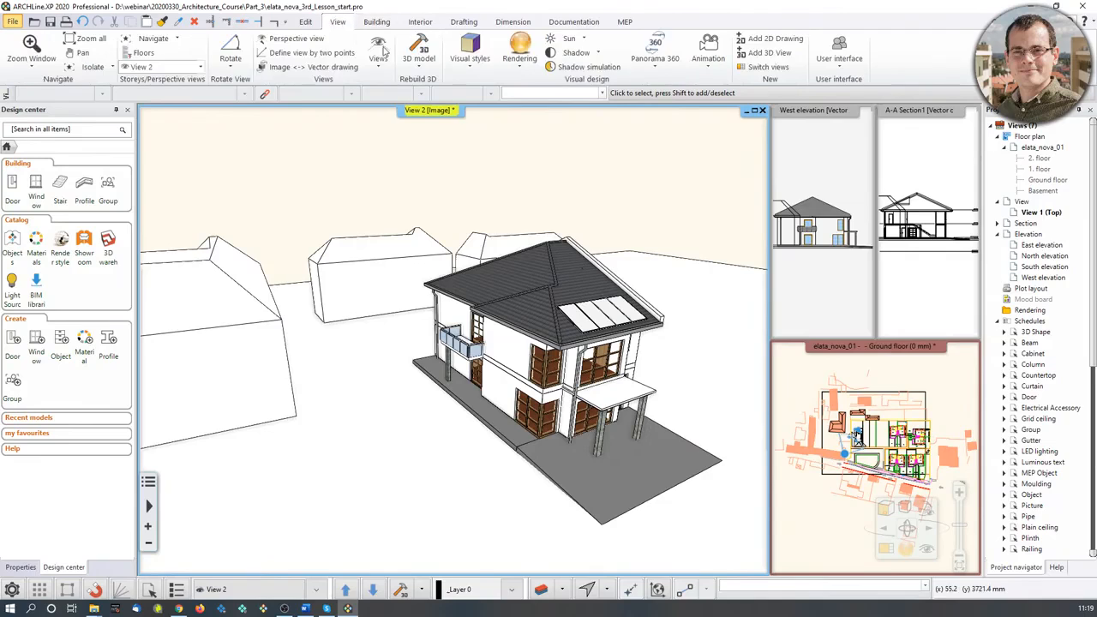
{"action": "left_click", "coordinate": [597, 53]}
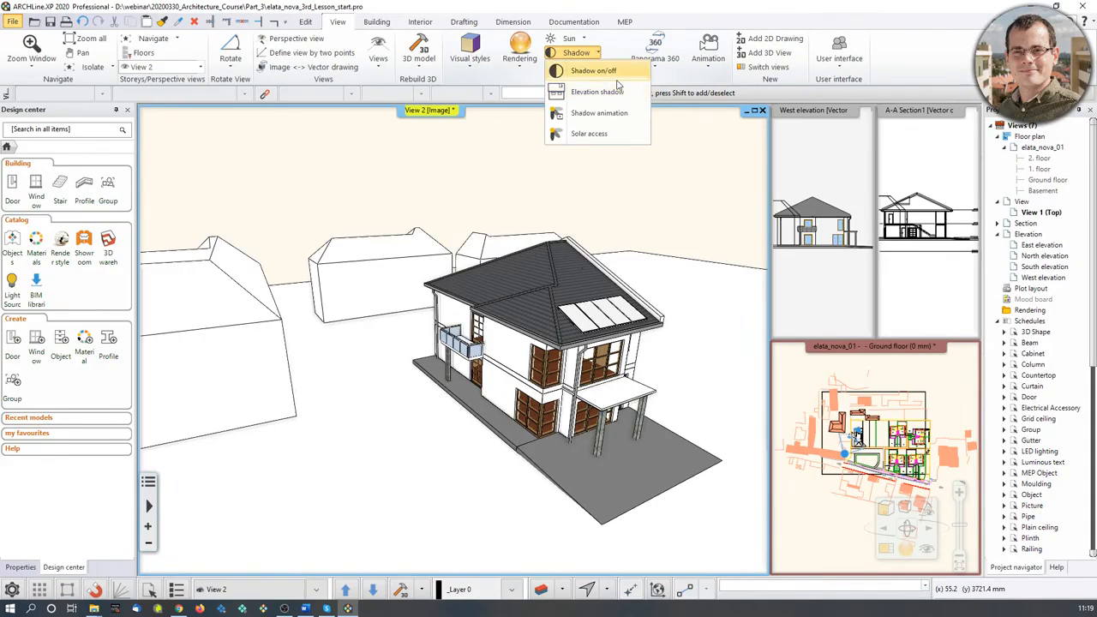
{"action": "left_click", "coordinate": [614, 118]}
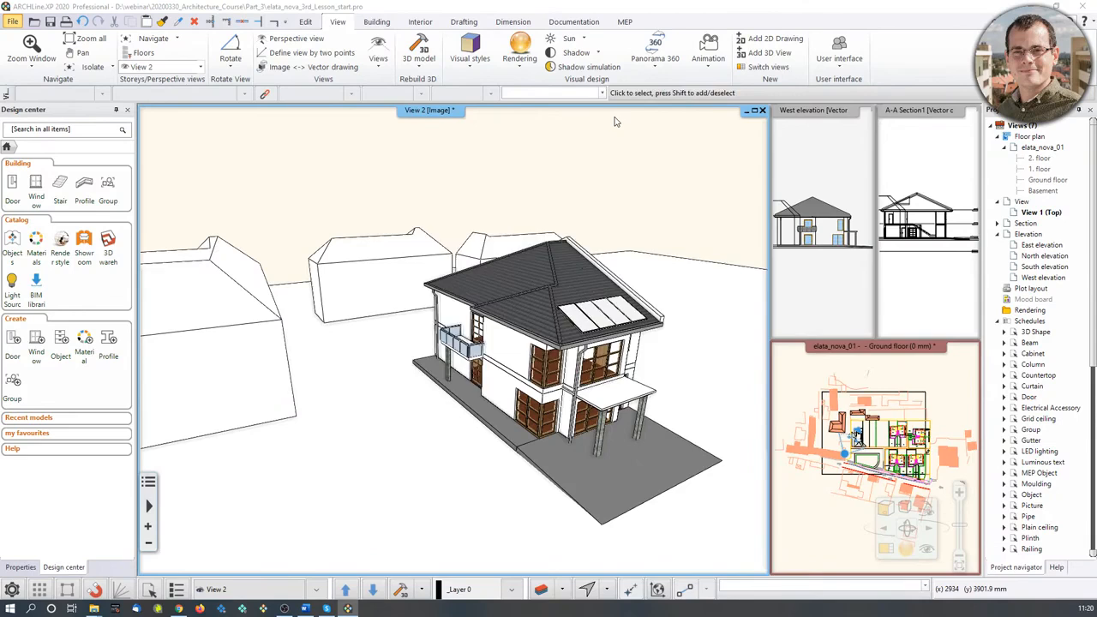
{"action": "left_click", "coordinate": [715, 208]}
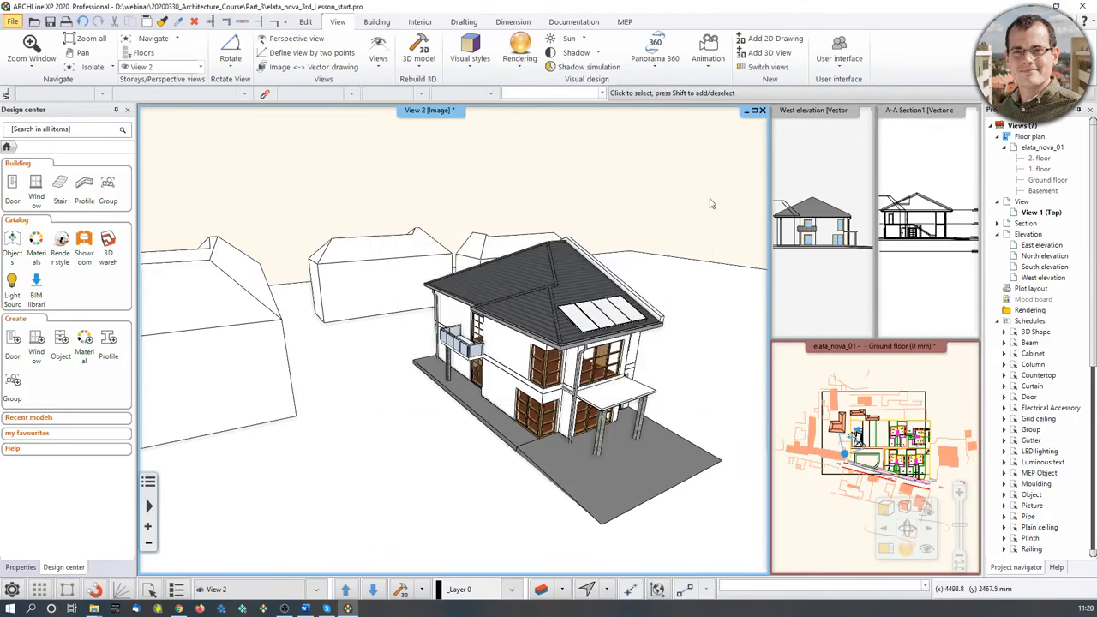
{"action": "left_click", "coordinate": [597, 53]}
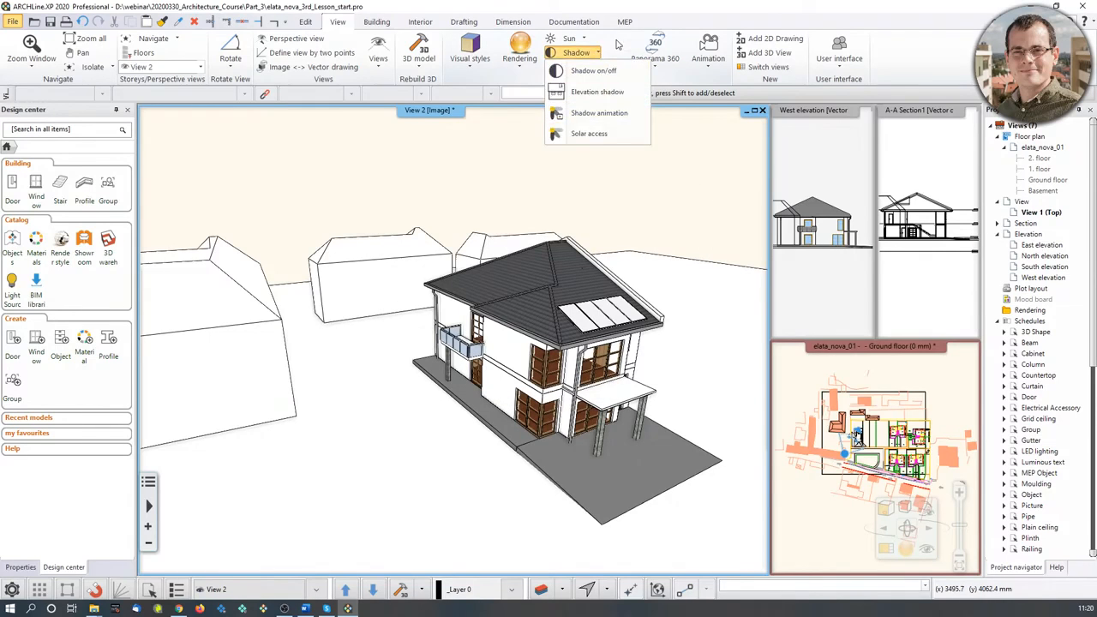
{"action": "left_click", "coordinate": [599, 112]}
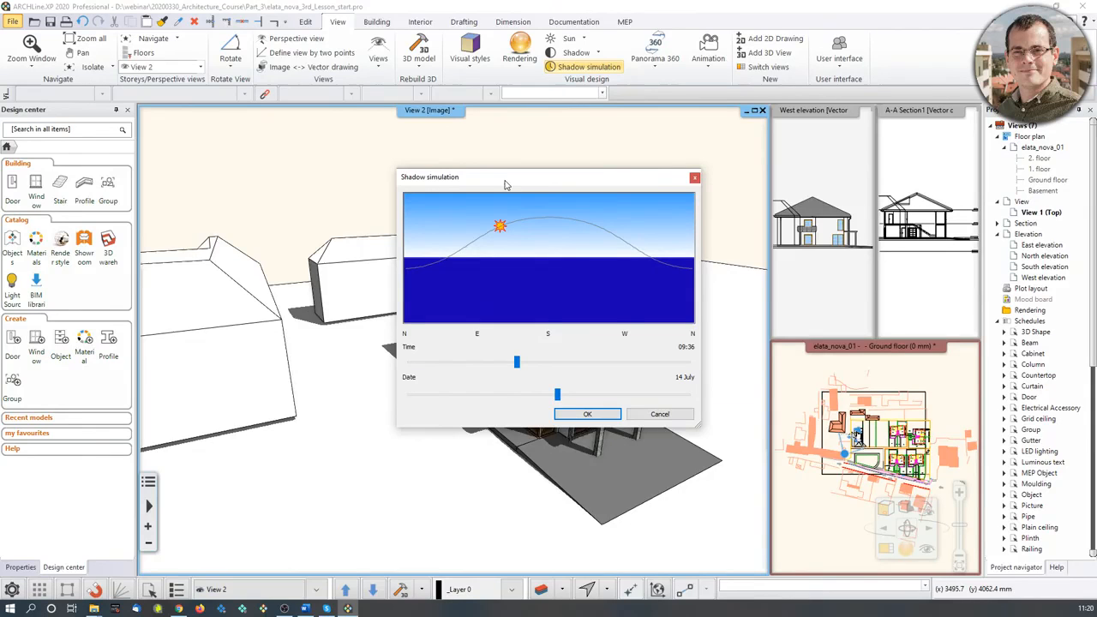
{"action": "left_click_drag", "start_coordinate": [505, 183], "coordinate": [793, 119]}
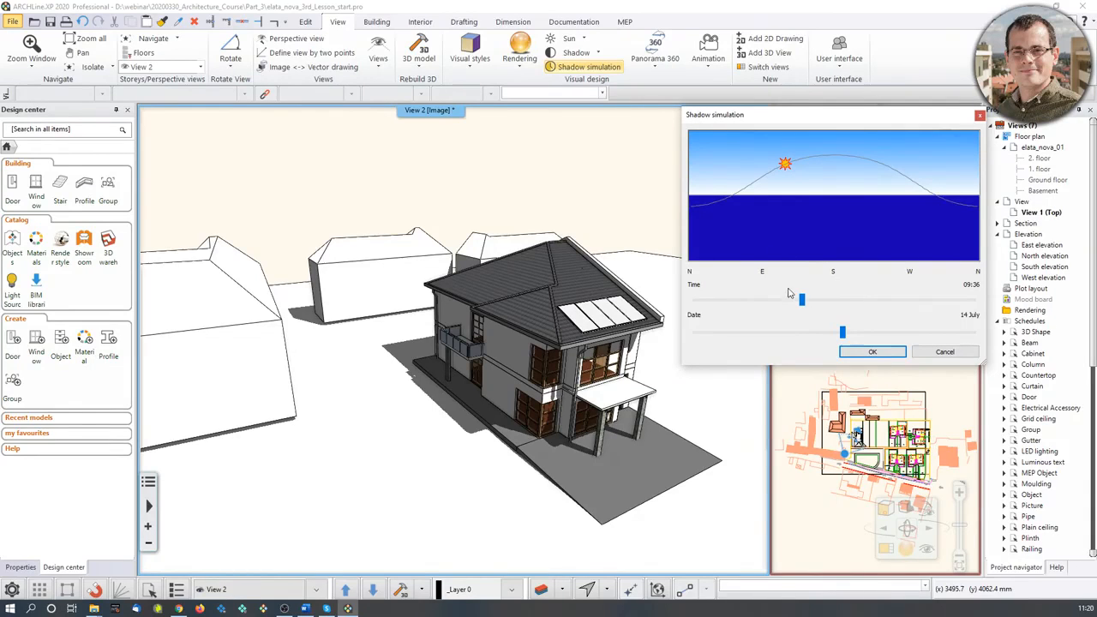
Simulate the shadows at 06:00 on 14 July and 14 June, set the time to 15:50 on 14 June, and accept.
{"action": "left_click_drag", "start_coordinate": [801, 299], "coordinate": [758, 306]}
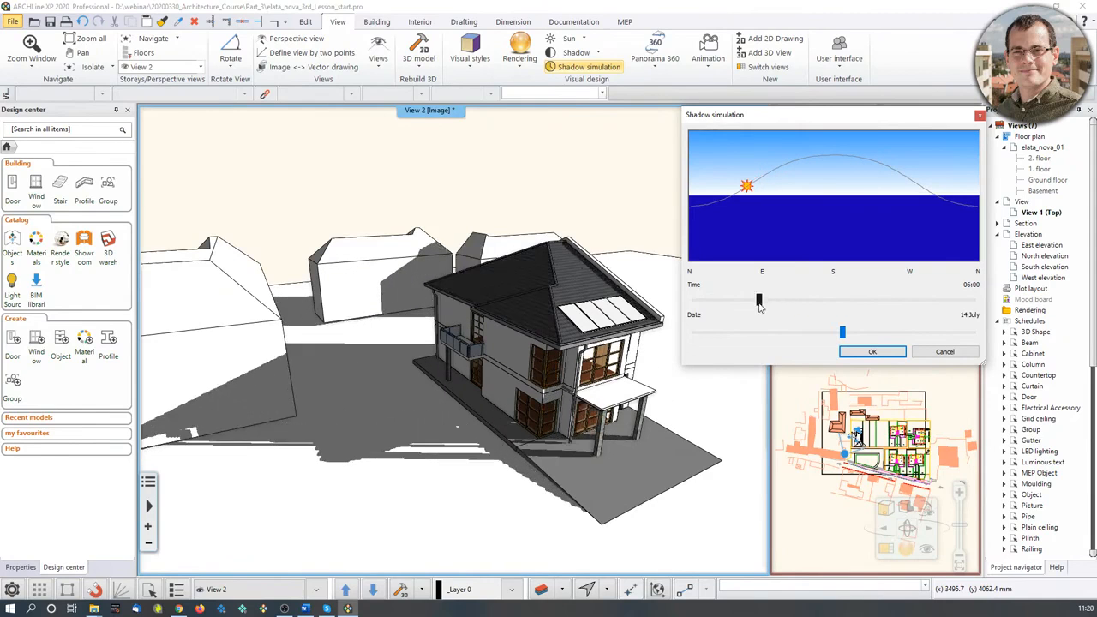
{"action": "left_click_drag", "start_coordinate": [843, 333], "coordinate": [820, 333]}
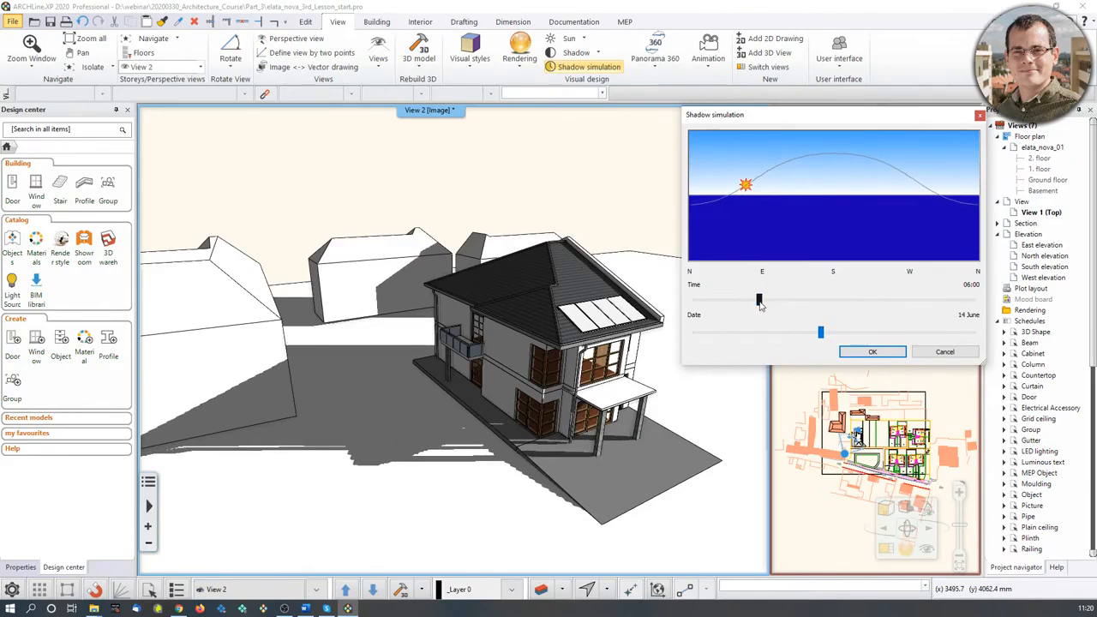
{"action": "left_click_drag", "start_coordinate": [758, 300], "coordinate": [873, 300]}
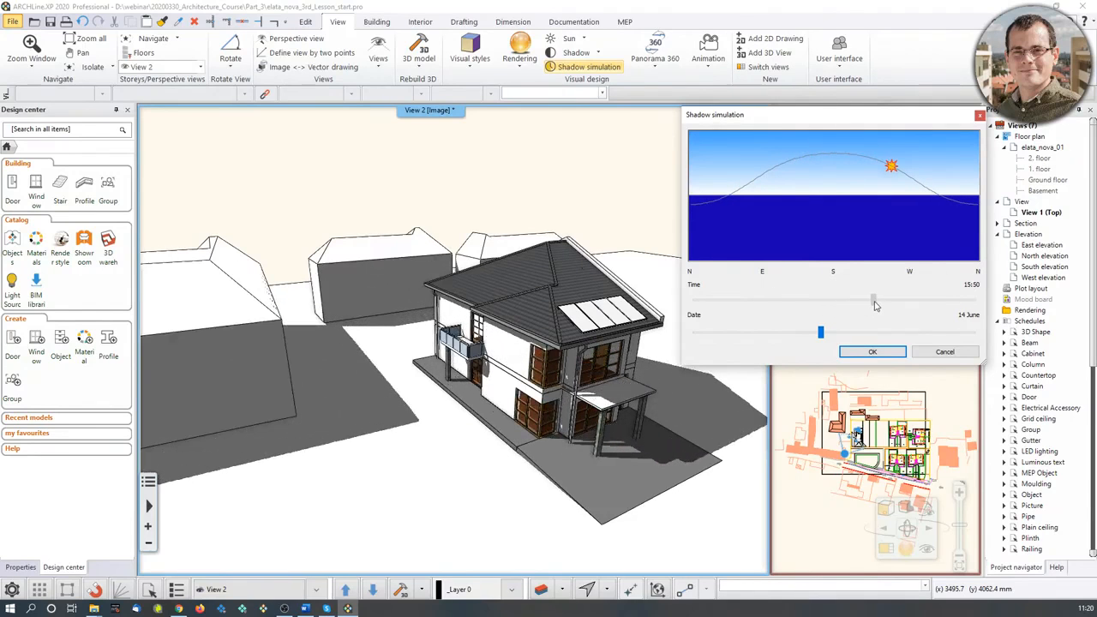
{"action": "left_click", "coordinate": [871, 351]}
Turn shadows on in the perspective view and switch both shadows and lights off again.
{"action": "middle_click_drag", "start_coordinate": [711, 351], "coordinate": [672, 367]}
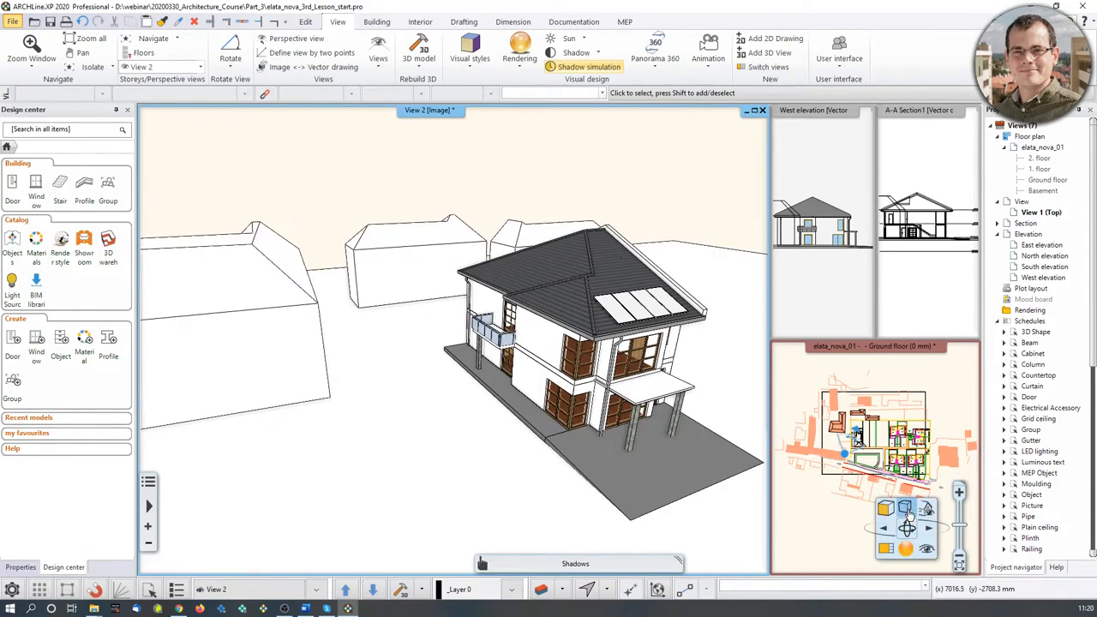
{"action": "left_click", "coordinate": [907, 513]}
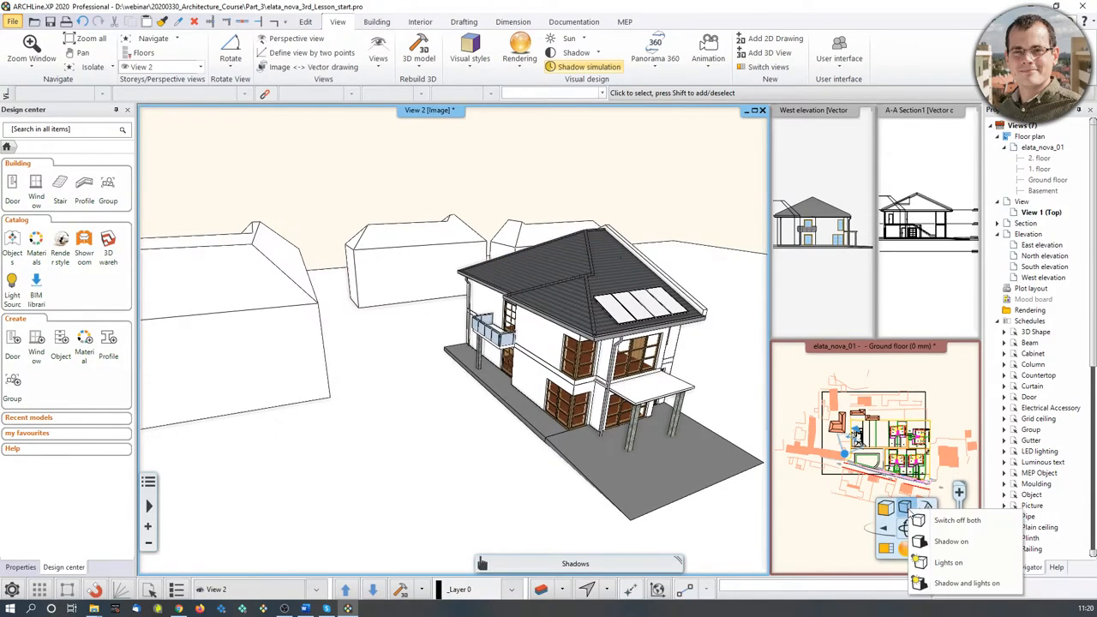
{"action": "left_click", "coordinate": [951, 542]}
{"action": "left_click", "coordinate": [907, 511]}
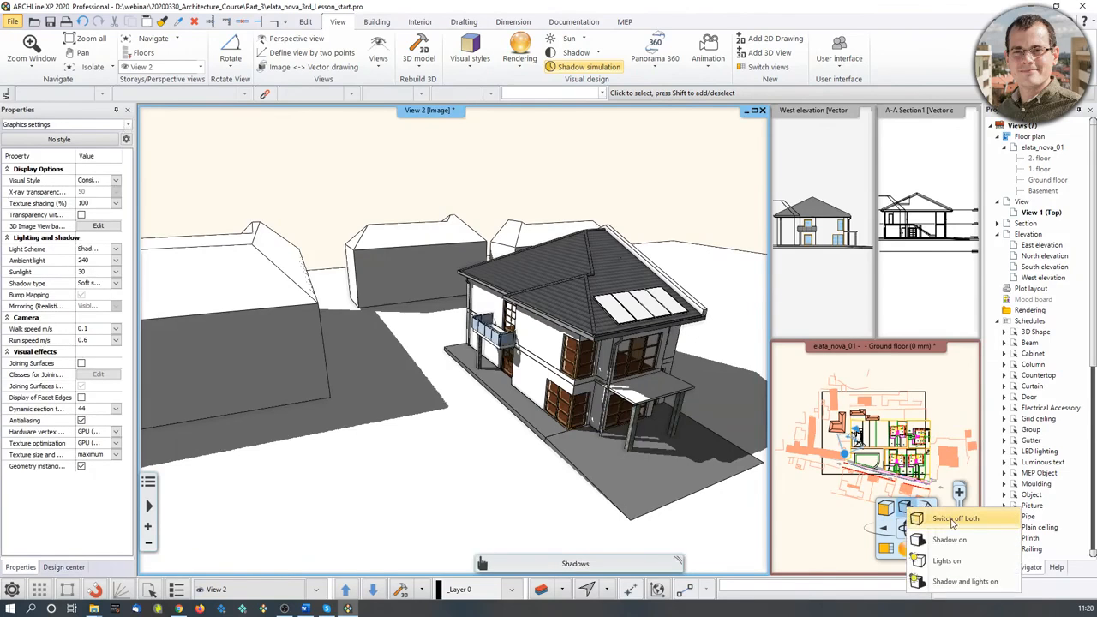
{"action": "left_click", "coordinate": [951, 520]}
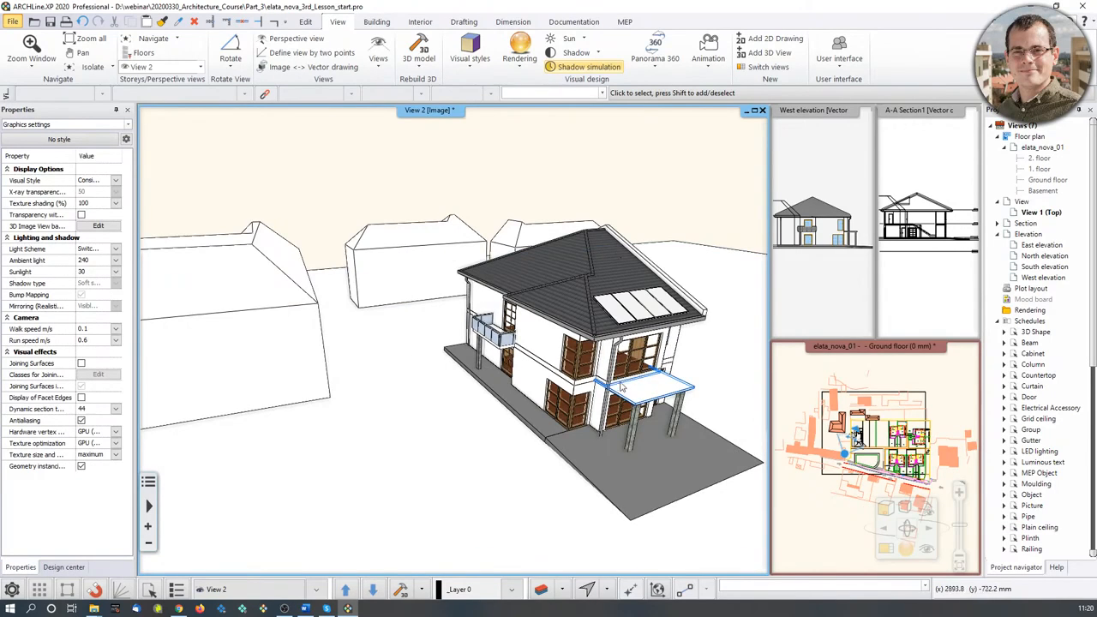
Create a new layer named Surroundings in the layer properties and accept the change.
{"action": "mouse_move", "coordinate": [622, 387]}
{"action": "middle_mouse_down"}
{"action": "mouse_move", "coordinate": [591, 386]}
{"action": "mouse_move", "coordinate": [625, 395]}
{"action": "middle_mouse_up"}
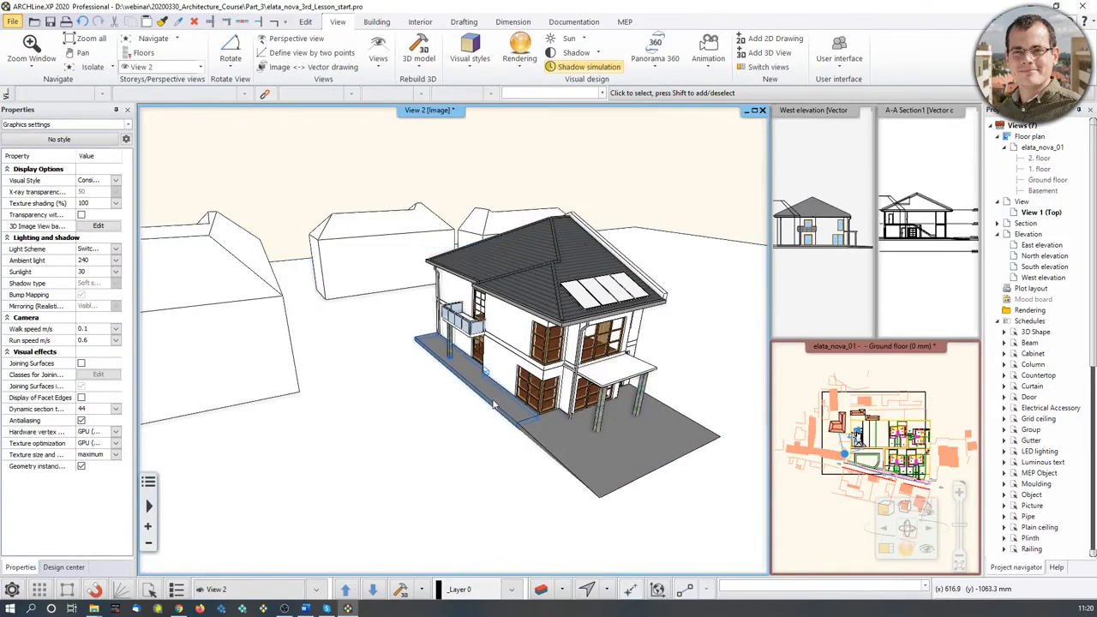
{"action": "middle_click_drag", "start_coordinate": [499, 405], "coordinate": [416, 382]}
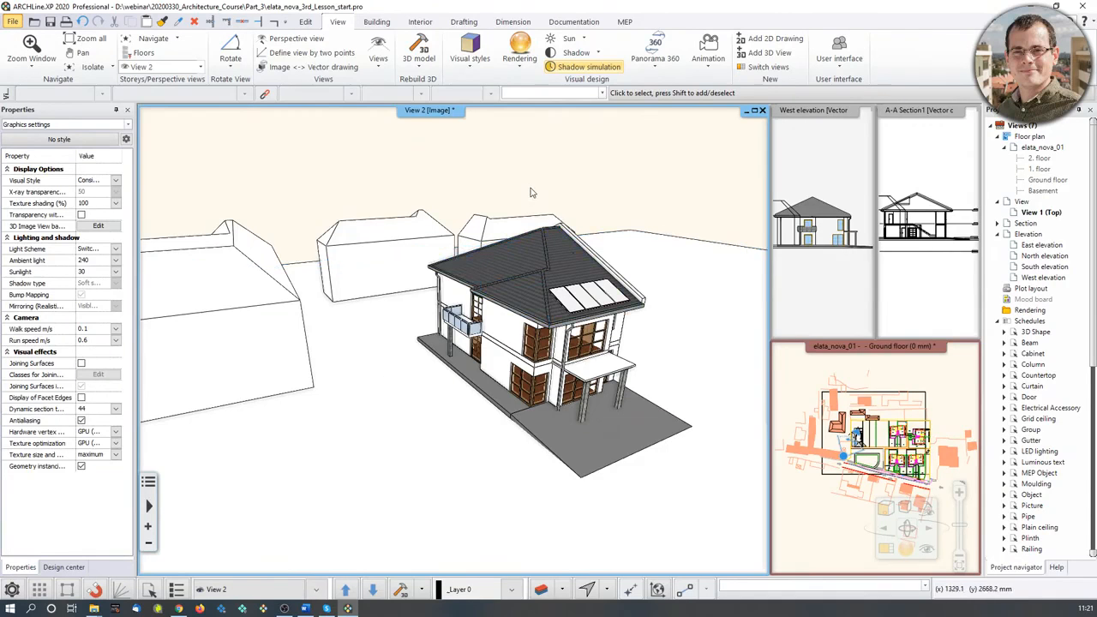
{"action": "left_click", "coordinate": [532, 354]}
{"action": "left_click", "coordinate": [541, 589]}
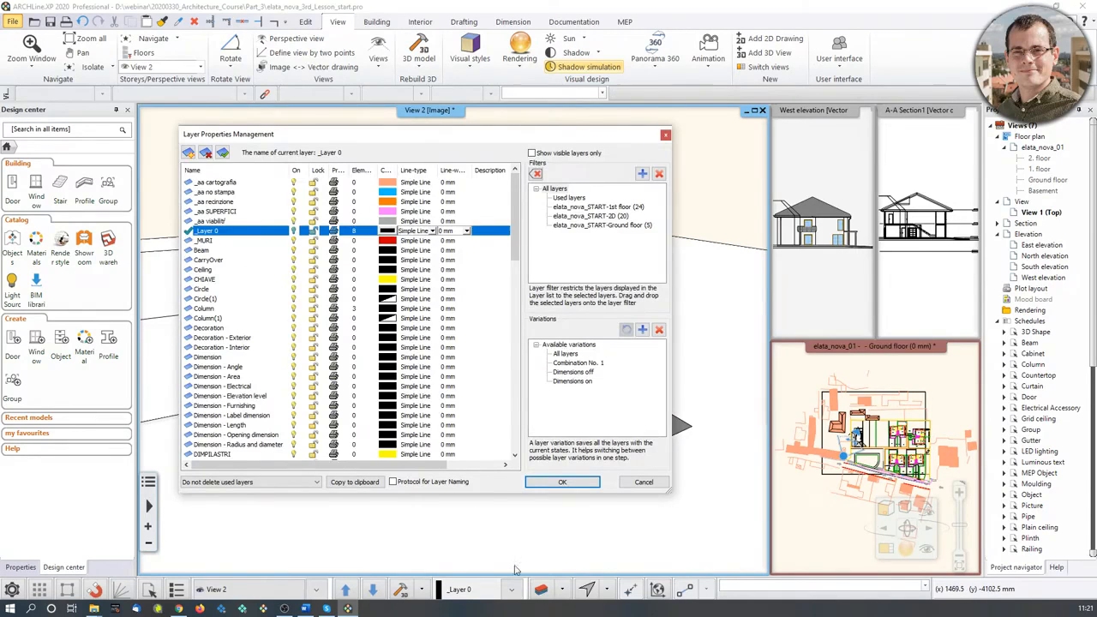
{"action": "left_click", "coordinate": [564, 189]}
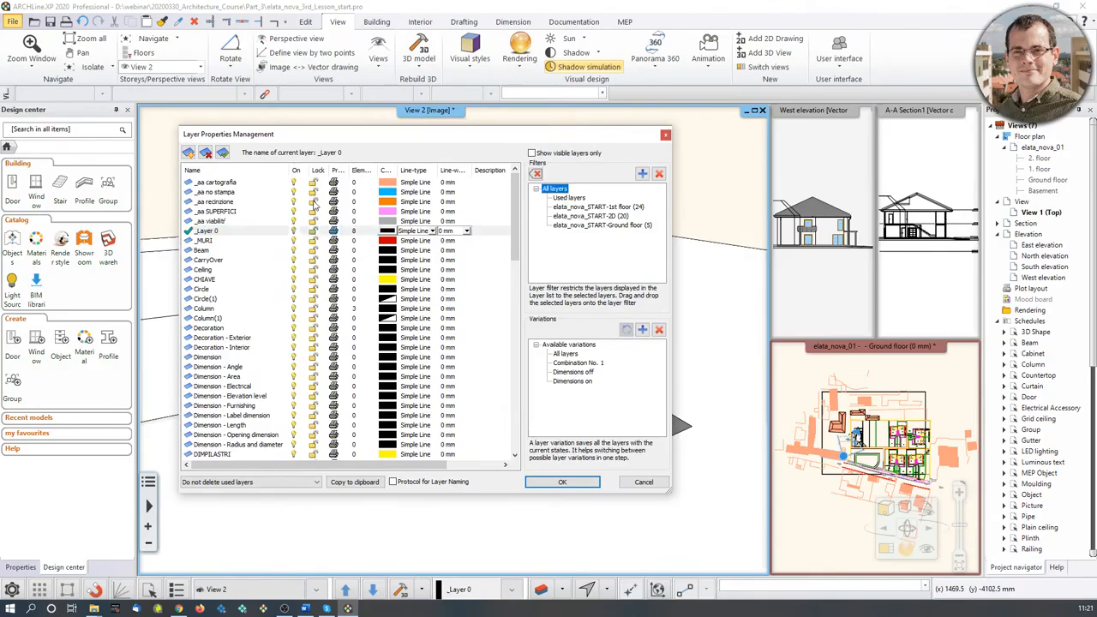
{"action": "left_click", "coordinate": [189, 153]}
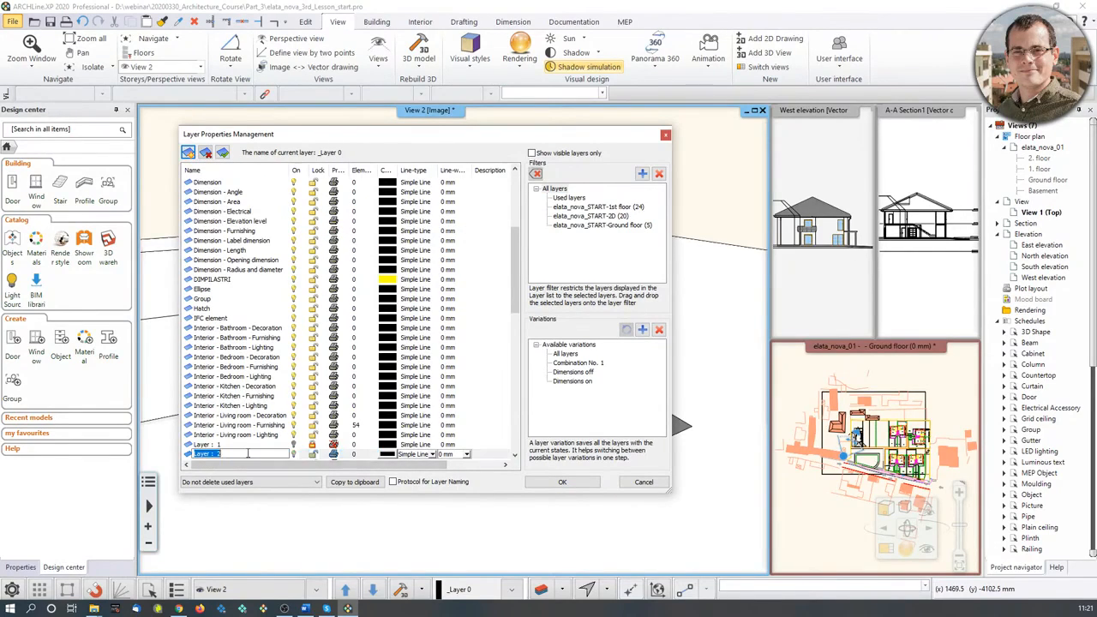
{"action": "type", "text": "Surroundings"}
{"action": "key", "text": "Return"}
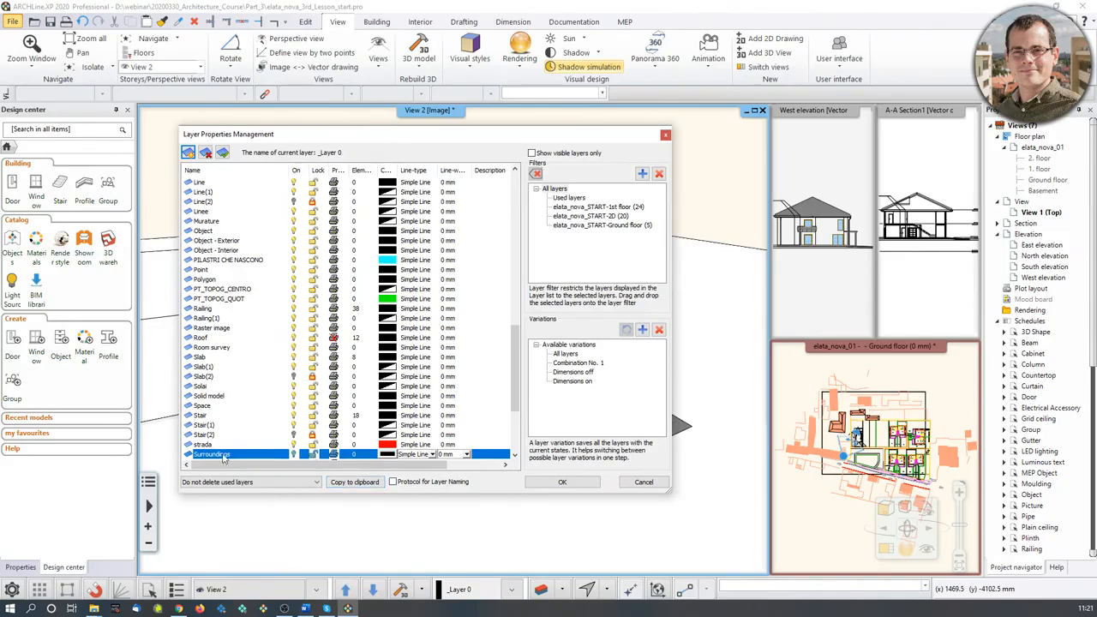
{"action": "scroll", "coordinate": [298, 424], "scroll_direction": "down", "scroll_amount": 1}
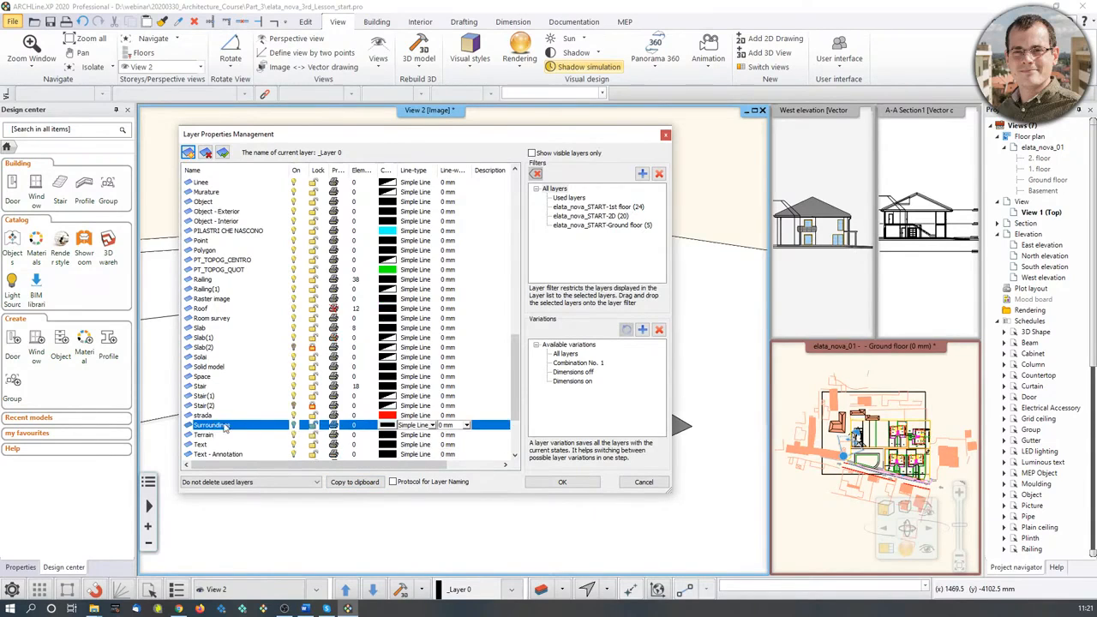
{"action": "left_click", "coordinate": [565, 482]}
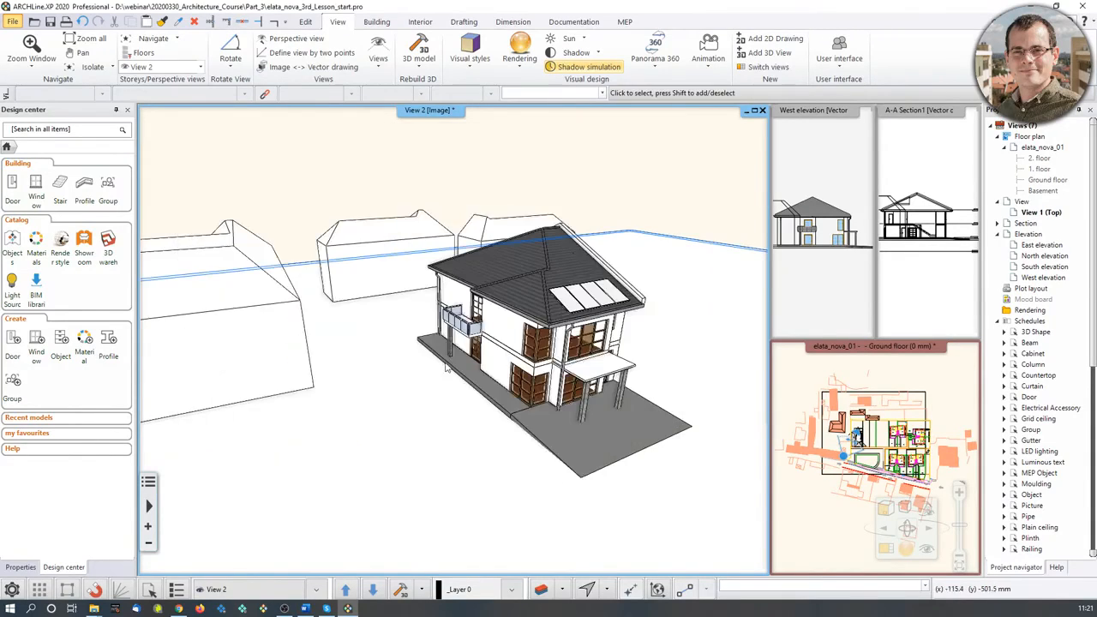
Assign the three neighbouring building volumes and the large ground slab to the Surroundings layer.
{"action": "left_click", "coordinate": [248, 339]}
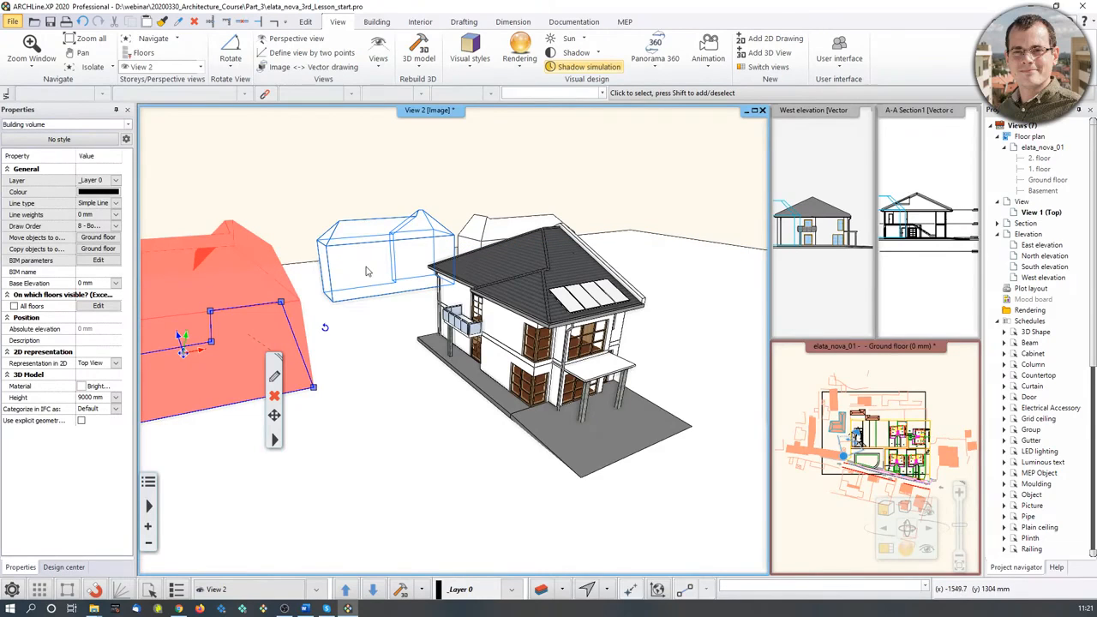
{"action": "middle_click_drag", "start_coordinate": [455, 339], "coordinate": [454, 343]}
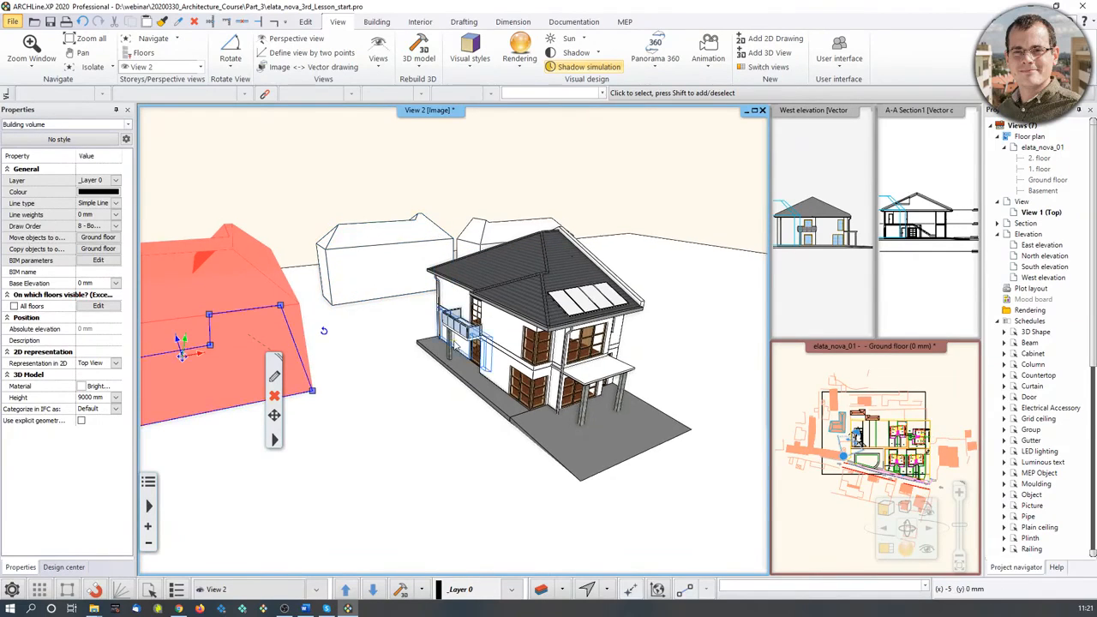
{"action": "left_click", "coordinate": [394, 261], "text": "shift"}
{"action": "left_click", "coordinate": [506, 233], "text": "shift"}
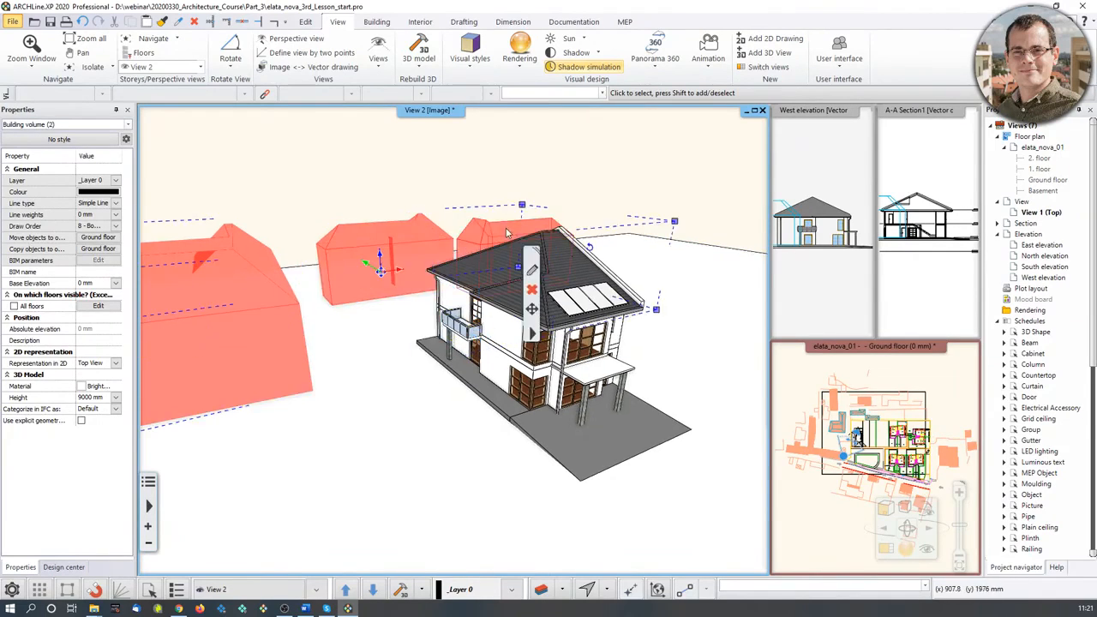
{"action": "left_click", "coordinate": [365, 460], "text": "shift"}
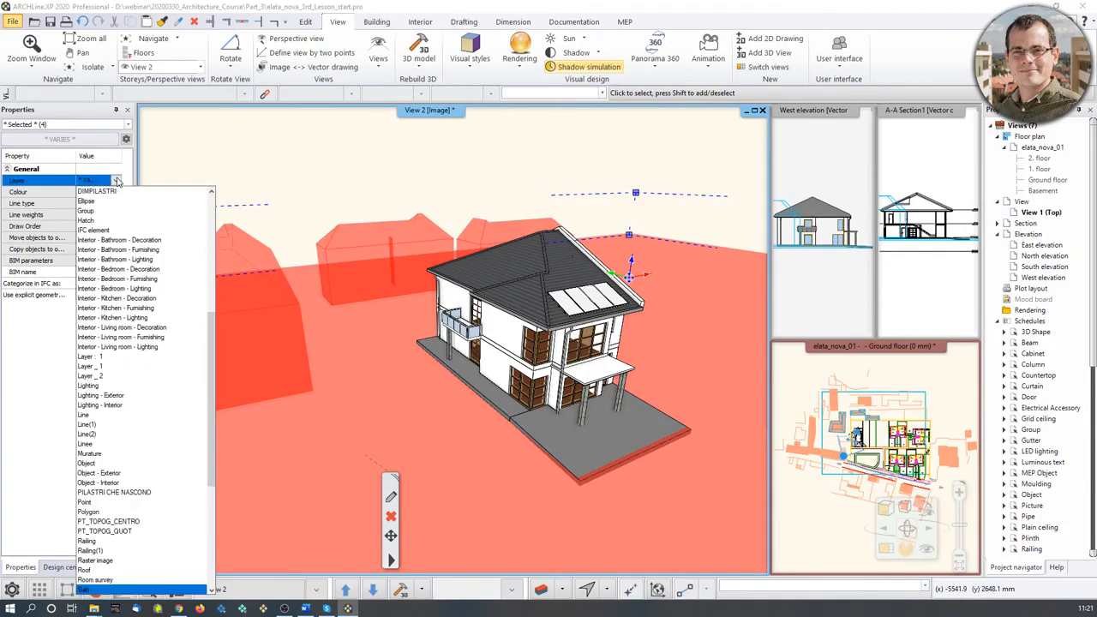
{"action": "left_click", "coordinate": [115, 180]}
{"action": "scroll", "coordinate": [165, 420], "scroll_direction": "down", "scroll_amount": 3}
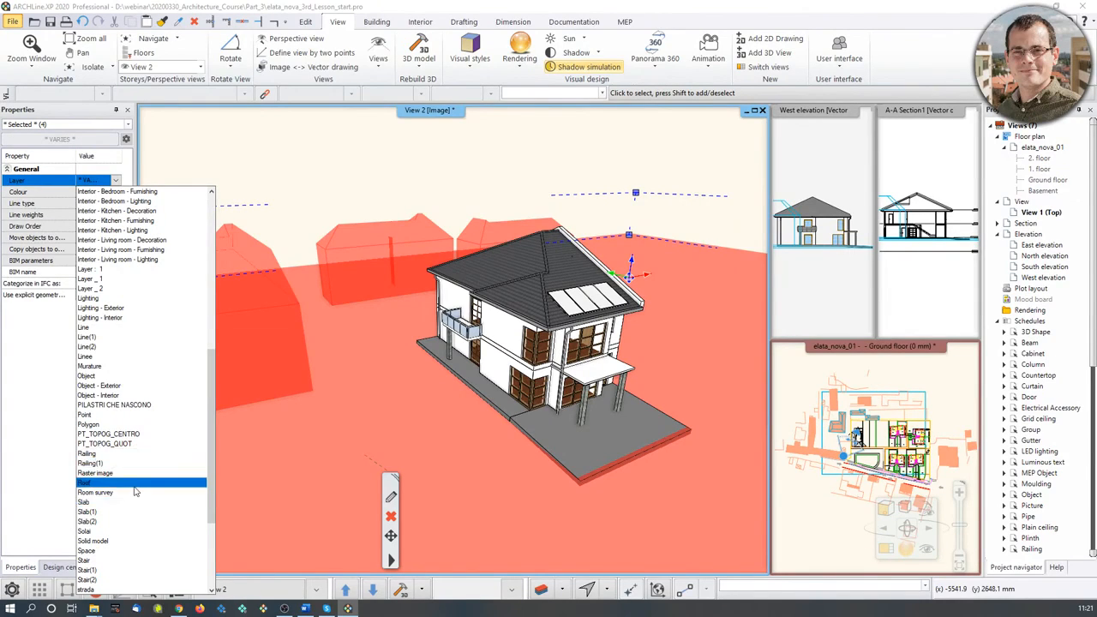
{"action": "scroll", "coordinate": [137, 488], "scroll_direction": "down", "scroll_amount": 1}
{"action": "left_click", "coordinate": [143, 560]}
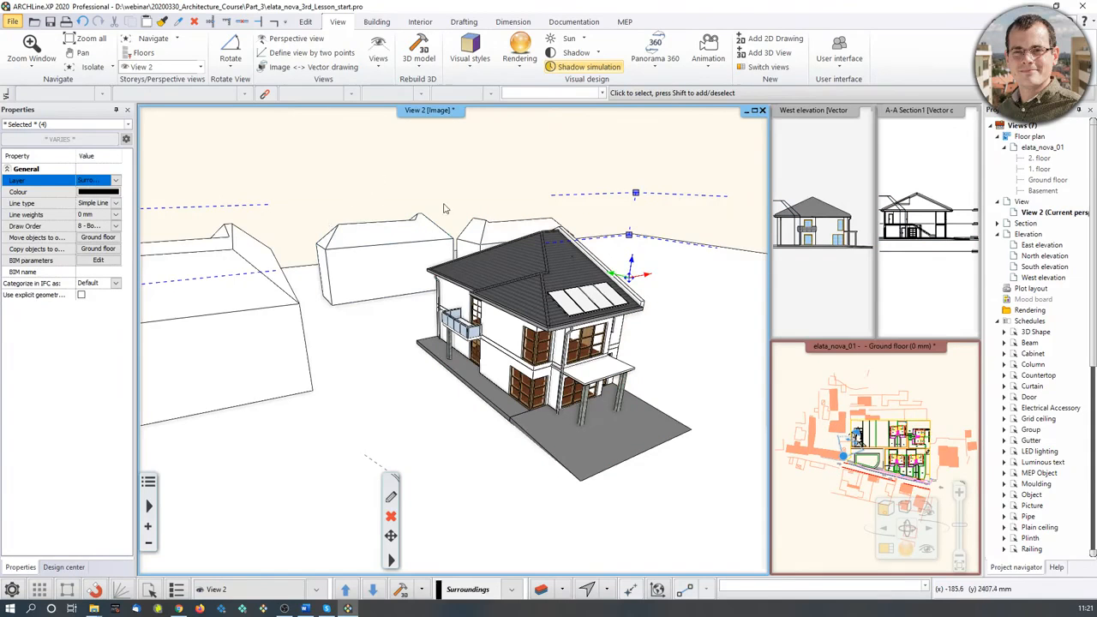
{"action": "middle_click_drag", "start_coordinate": [443, 203], "coordinate": [410, 218]}
{"action": "scroll", "coordinate": [410, 225], "scroll_direction": "down", "scroll_amount": 2}
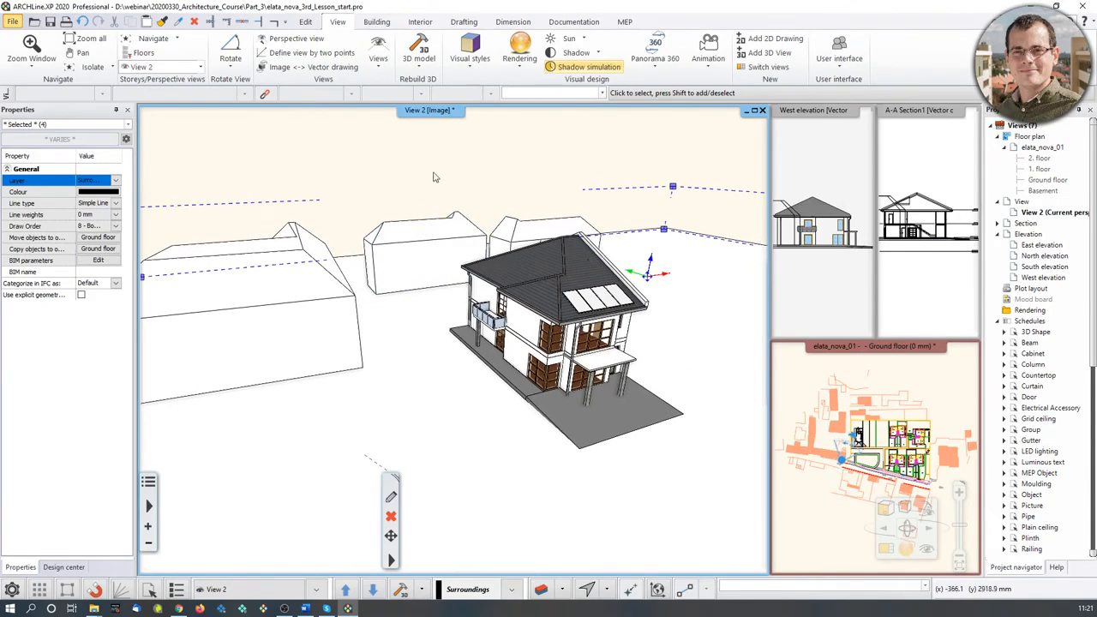
{"action": "key", "text": "Escape"}
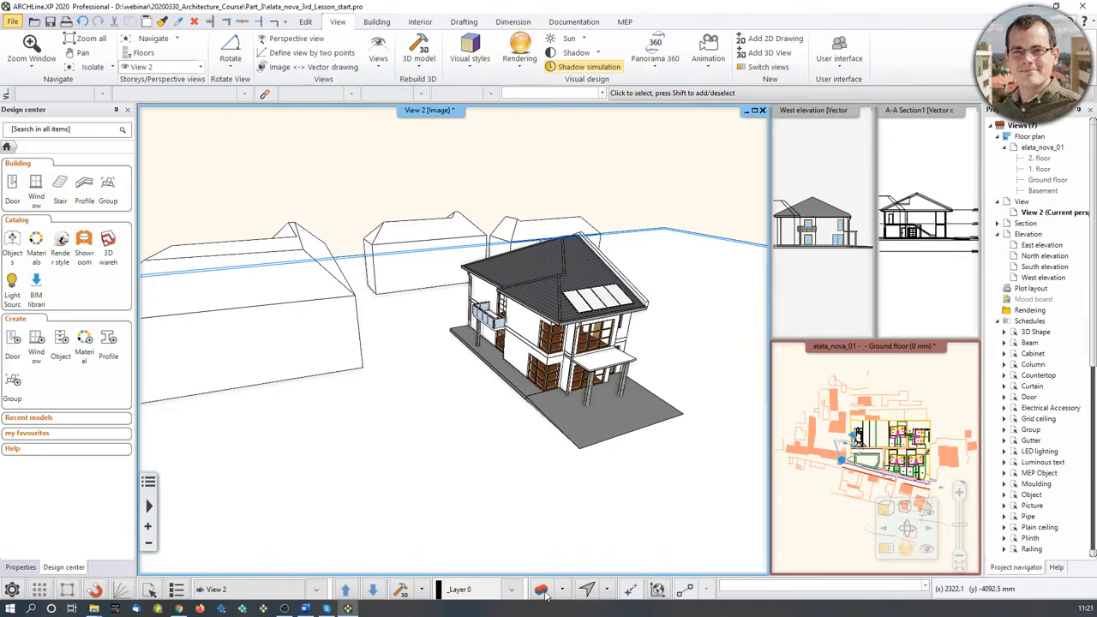
Hide the Surroundings layer using Layer walk, leaving all other listed layers displayed.
{"action": "left_click", "coordinate": [561, 591]}
{"action": "left_click", "coordinate": [586, 528]}
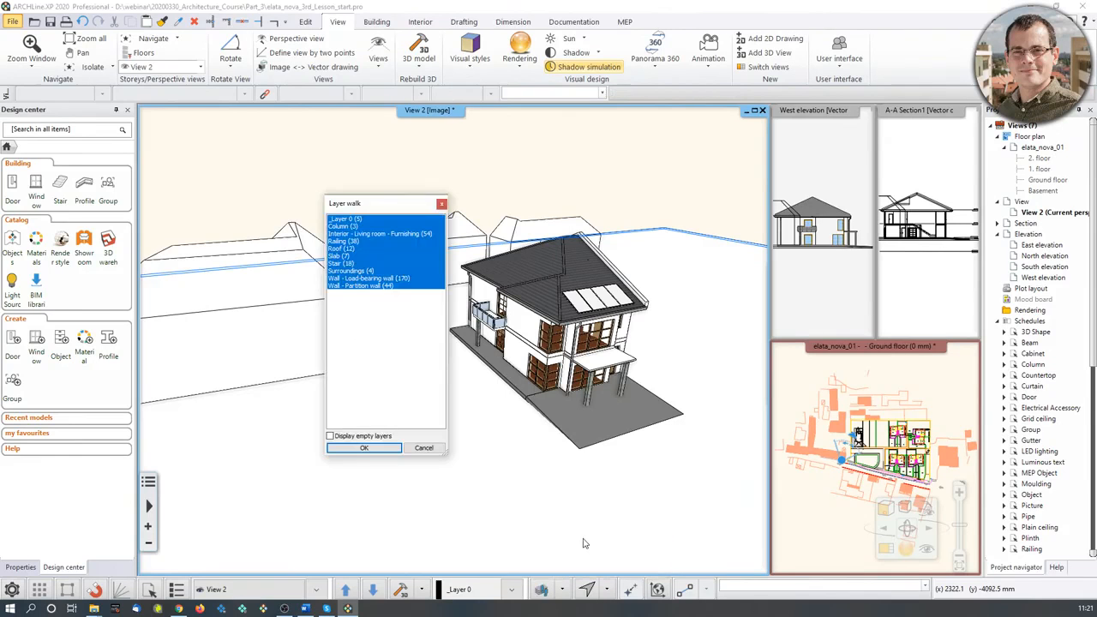
{"action": "left_click", "coordinate": [441, 203]}
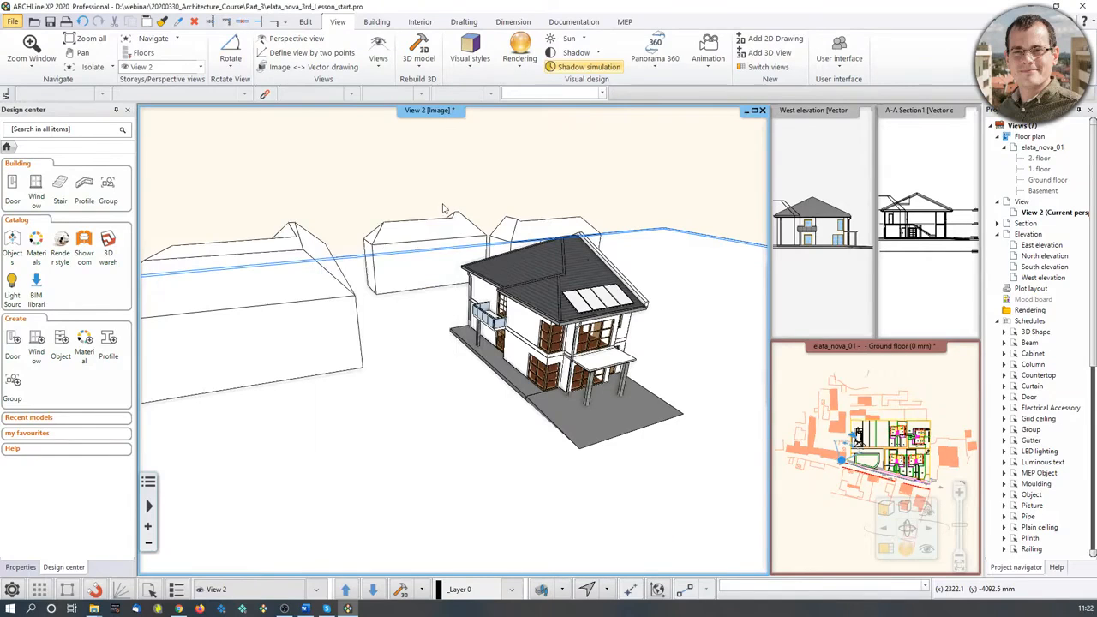
{"action": "left_click", "coordinate": [540, 589]}
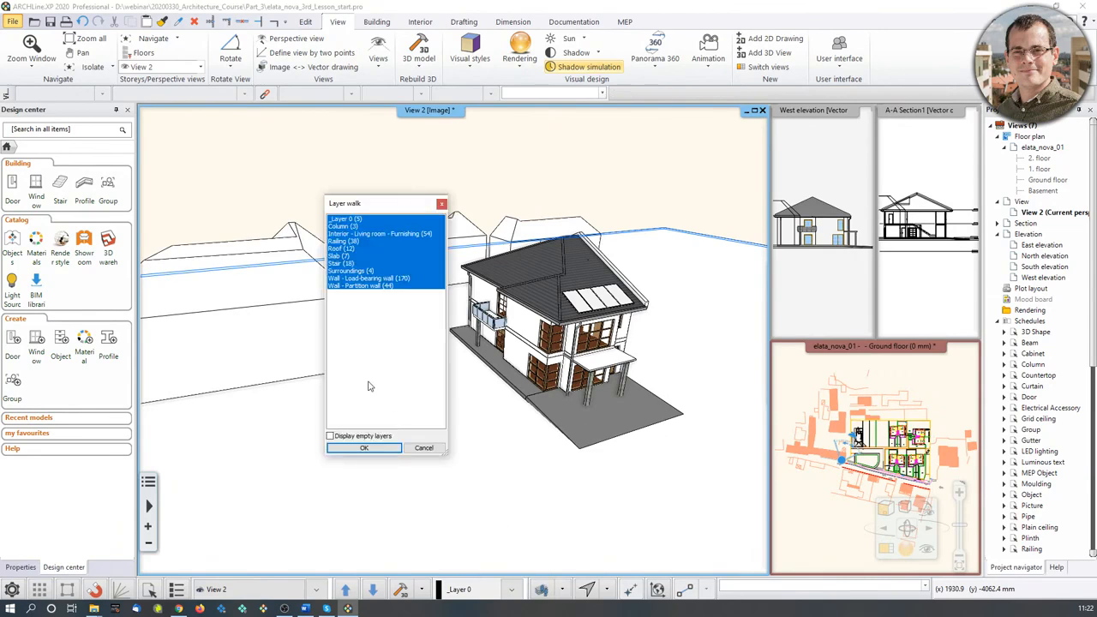
{"action": "left_click", "coordinate": [368, 271], "text": "ctrl"}
{"action": "left_click", "coordinate": [372, 447]}
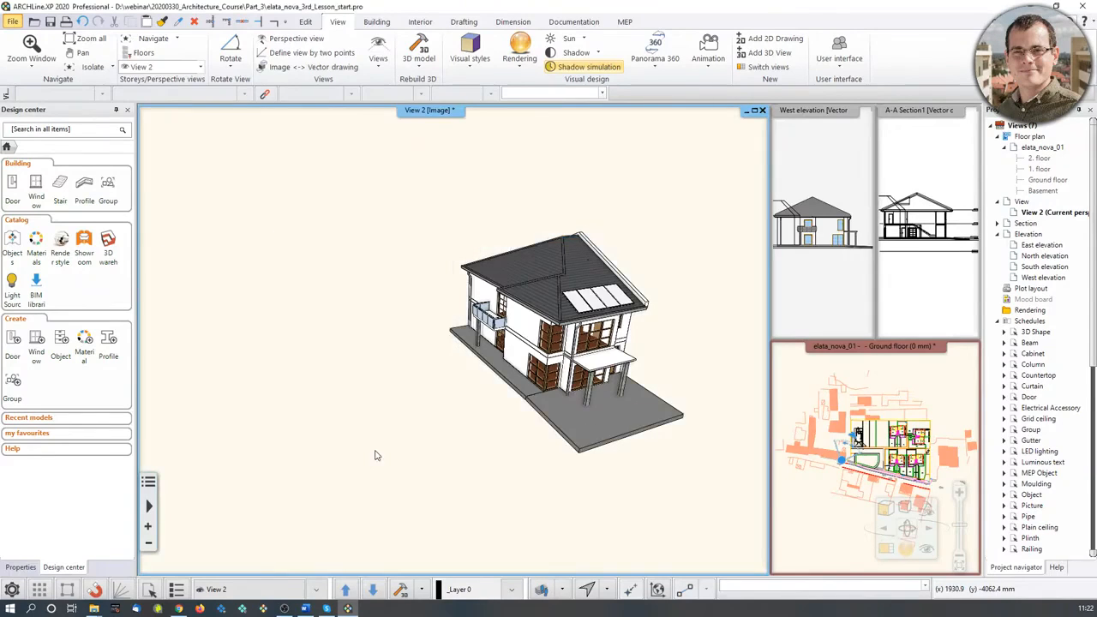
Toggle the Surroundings layer on and off repeatedly in Layer walk, and accept with it hidden.
{"action": "middle_click_drag", "start_coordinate": [556, 359], "coordinate": [458, 344]}
{"action": "scroll", "coordinate": [458, 344], "scroll_direction": "up", "scroll_amount": 3}
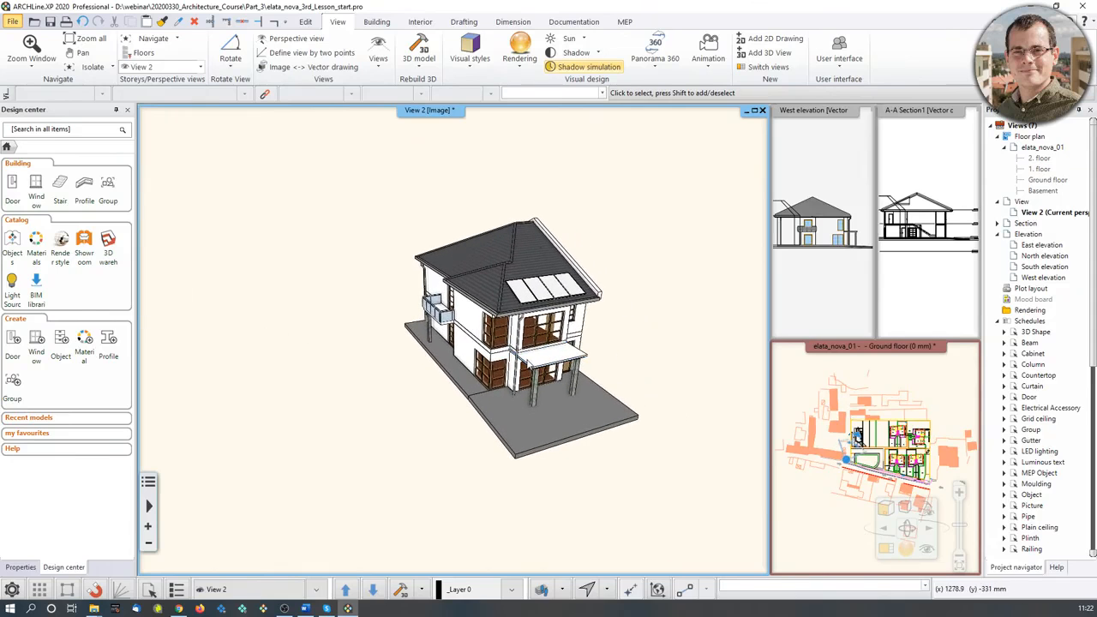
{"action": "left_click", "coordinate": [541, 589]}
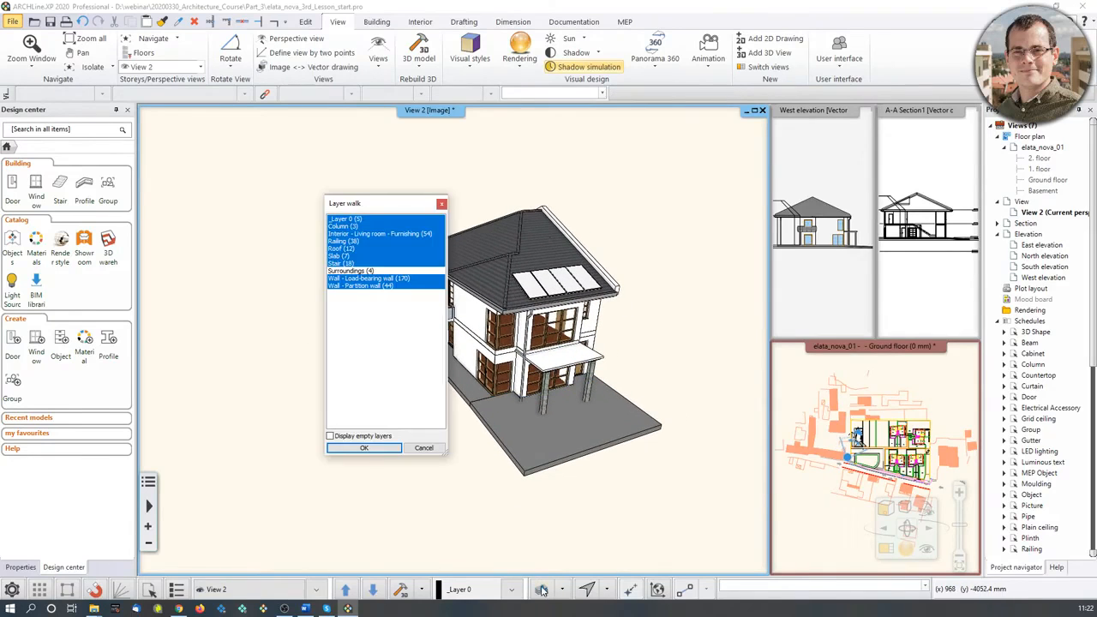
{"action": "left_click", "coordinate": [383, 271], "text": "ctrl"}
{"action": "left_click", "coordinate": [383, 271], "text": "ctrl"}
{"action": "left_click", "coordinate": [383, 271], "text": "ctrl"}
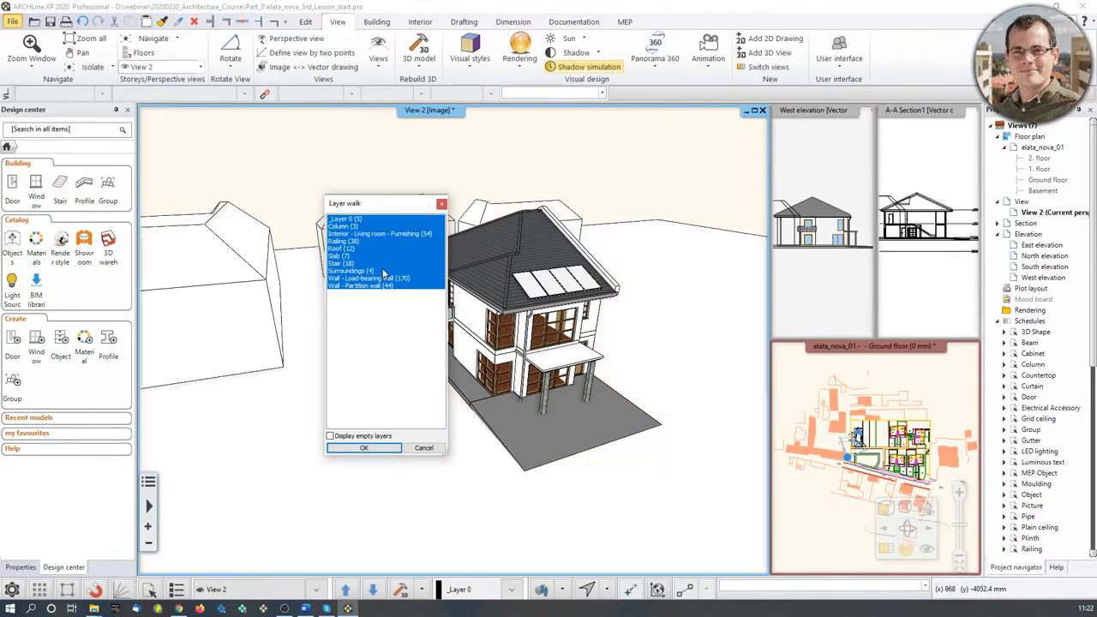
{"action": "left_click", "coordinate": [383, 272], "text": "ctrl"}
{"action": "left_click", "coordinate": [383, 272], "text": "ctrl"}
{"action": "left_click", "coordinate": [383, 271], "text": "ctrl"}
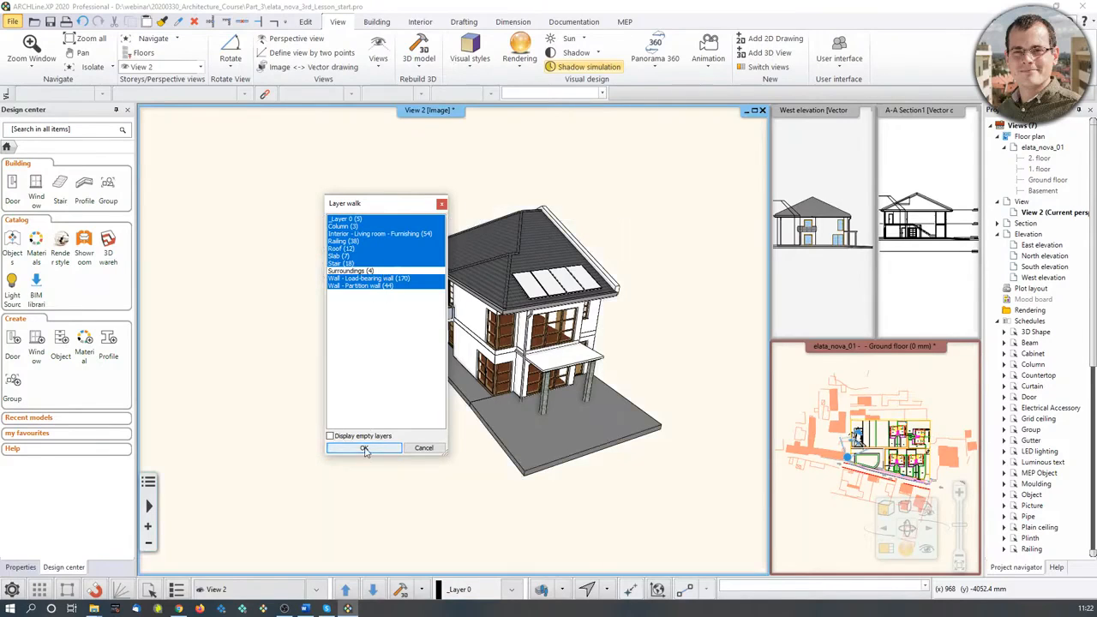
{"action": "left_click", "coordinate": [364, 447]}
Activate the ground floor plan and magnify it into the main view area.
{"action": "left_click", "coordinate": [919, 390]}
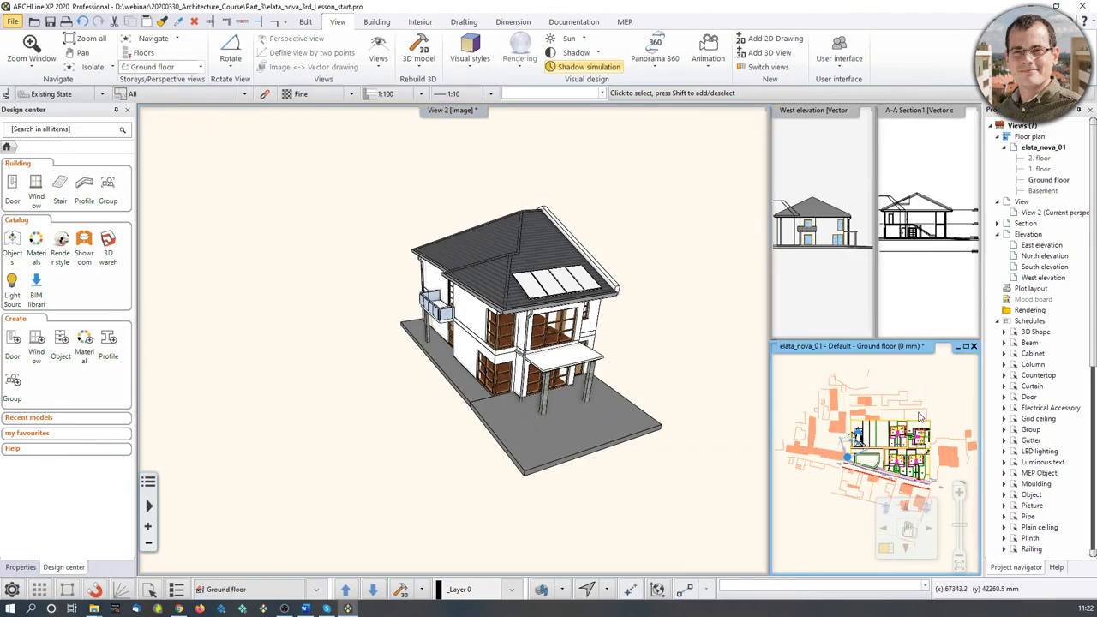
{"action": "left_click", "coordinate": [884, 549]}
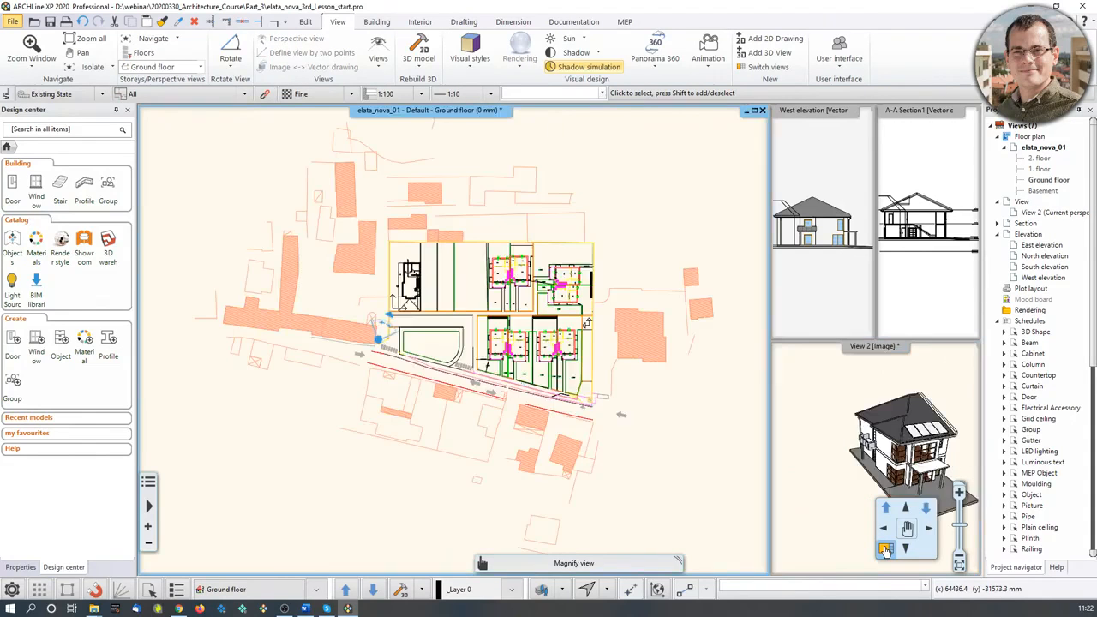
Check the project's north direction setting and leave it without making changes.
{"action": "scroll", "coordinate": [477, 355], "scroll_direction": "up", "scroll_amount": 4}
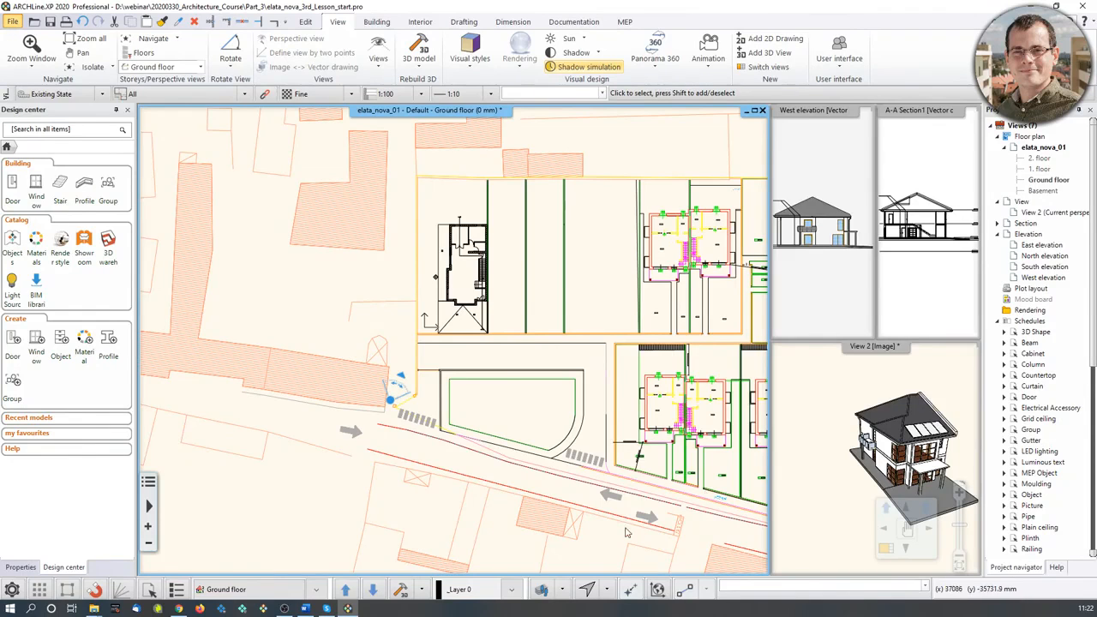
{"action": "left_click", "coordinate": [588, 589]}
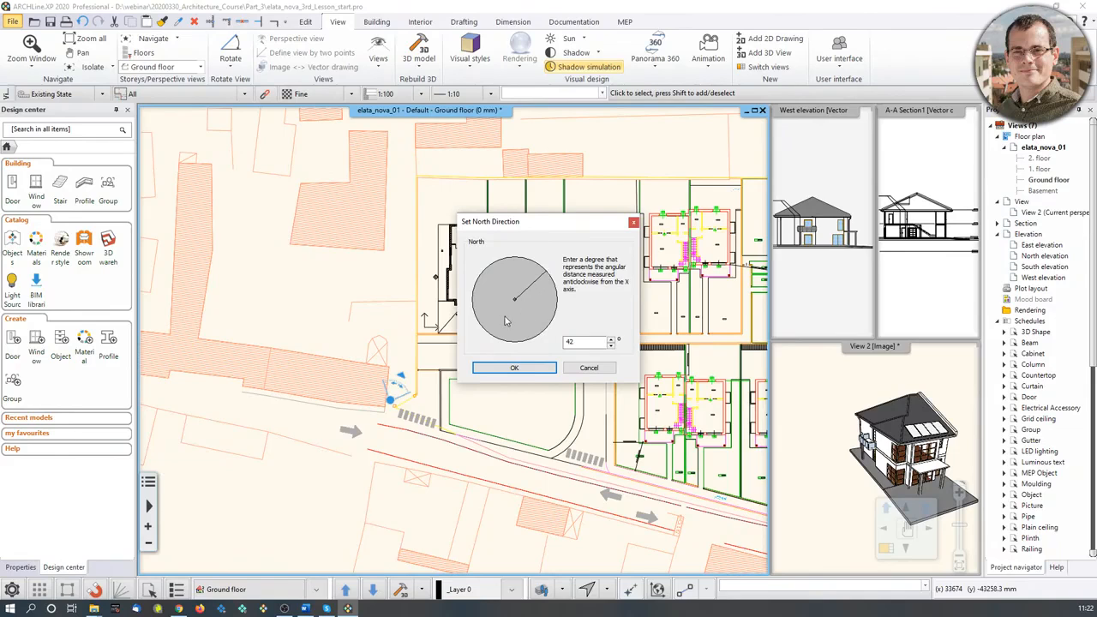
{"action": "left_click_drag", "start_coordinate": [601, 222], "coordinate": [794, 189]}
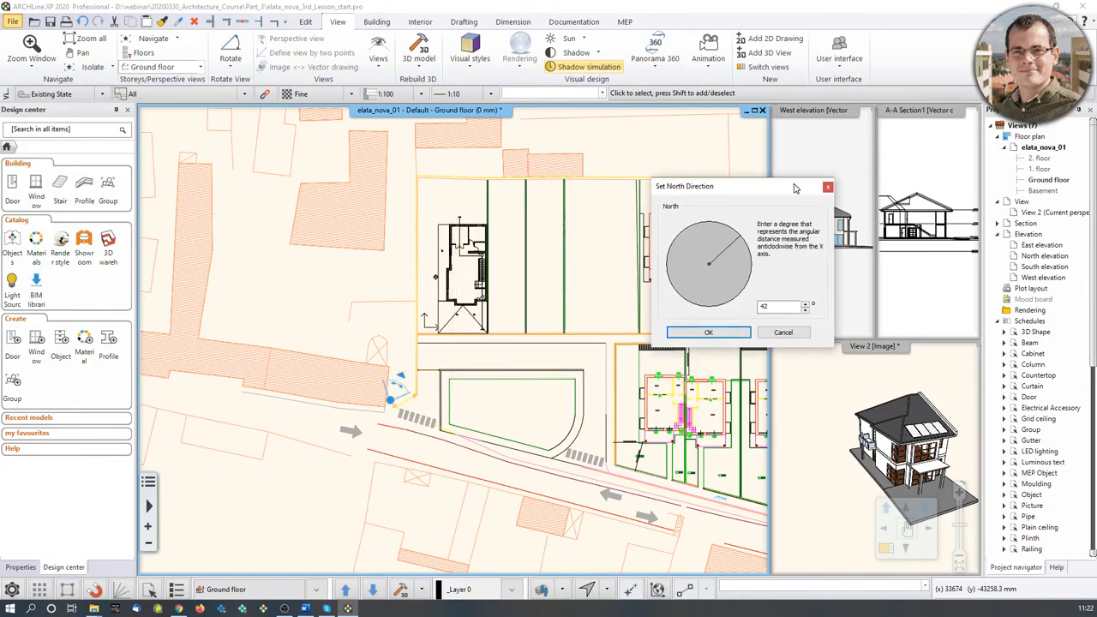
{"action": "left_click", "coordinate": [827, 187]}
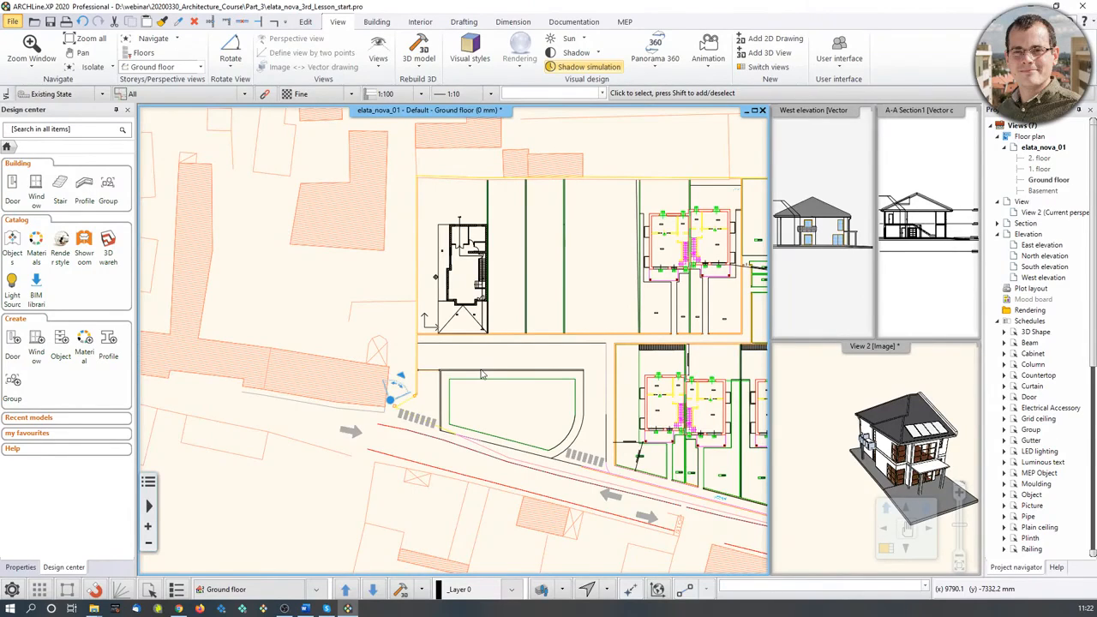
Rotate the plan view around the lower-left corner of the green parcel outline, aligning the X axis with its slanted edge along the road.
{"action": "middle_click_drag", "start_coordinate": [431, 360], "coordinate": [425, 380]}
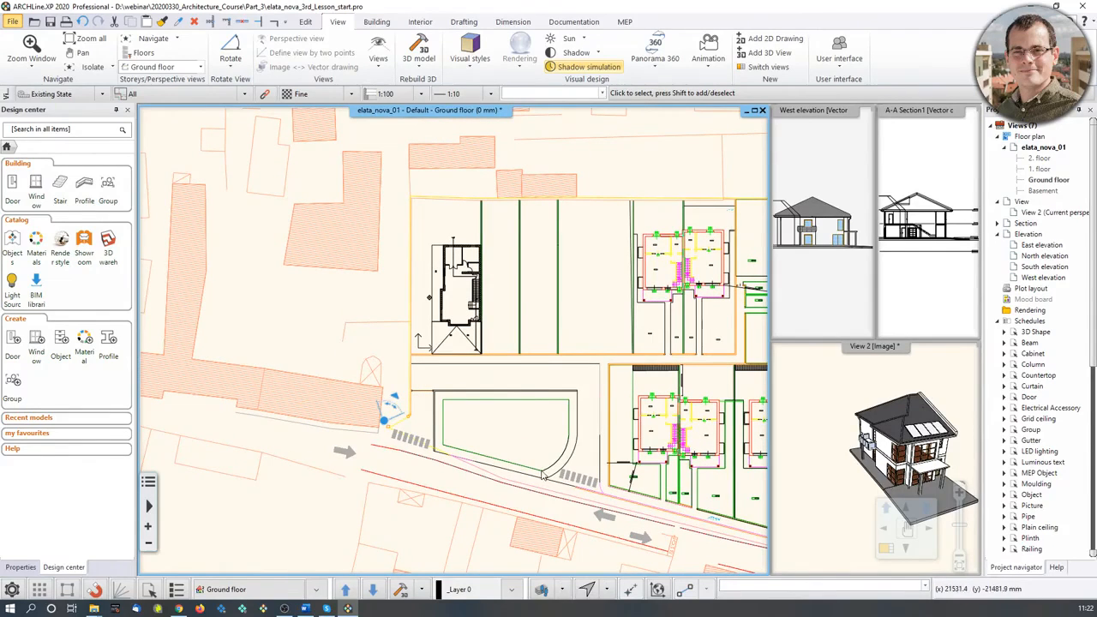
{"action": "middle_click_drag", "start_coordinate": [540, 473], "coordinate": [526, 450]}
{"action": "scroll", "coordinate": [525, 451], "scroll_direction": "up", "scroll_amount": 1}
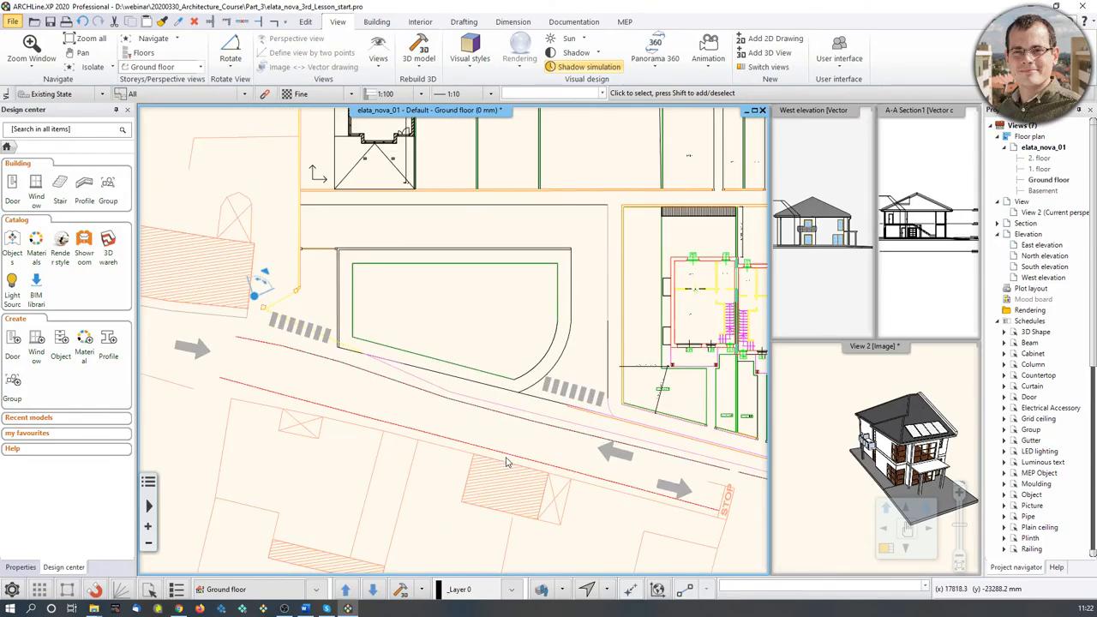
{"action": "scroll", "coordinate": [420, 388], "scroll_direction": "up", "scroll_amount": 1}
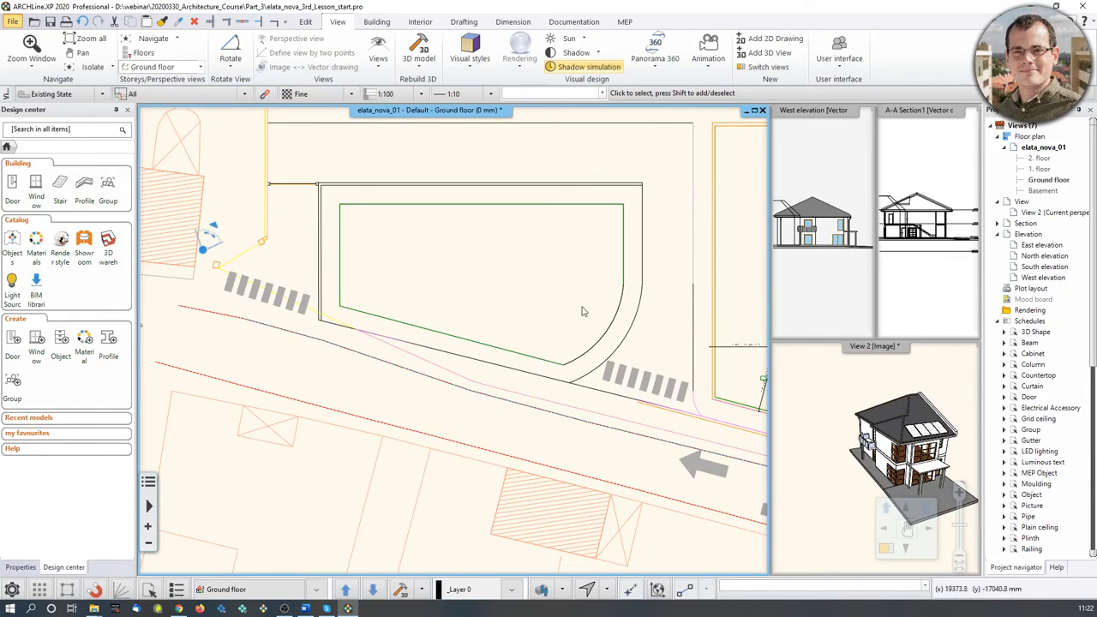
{"action": "scroll", "coordinate": [481, 381], "scroll_direction": "down", "scroll_amount": 1}
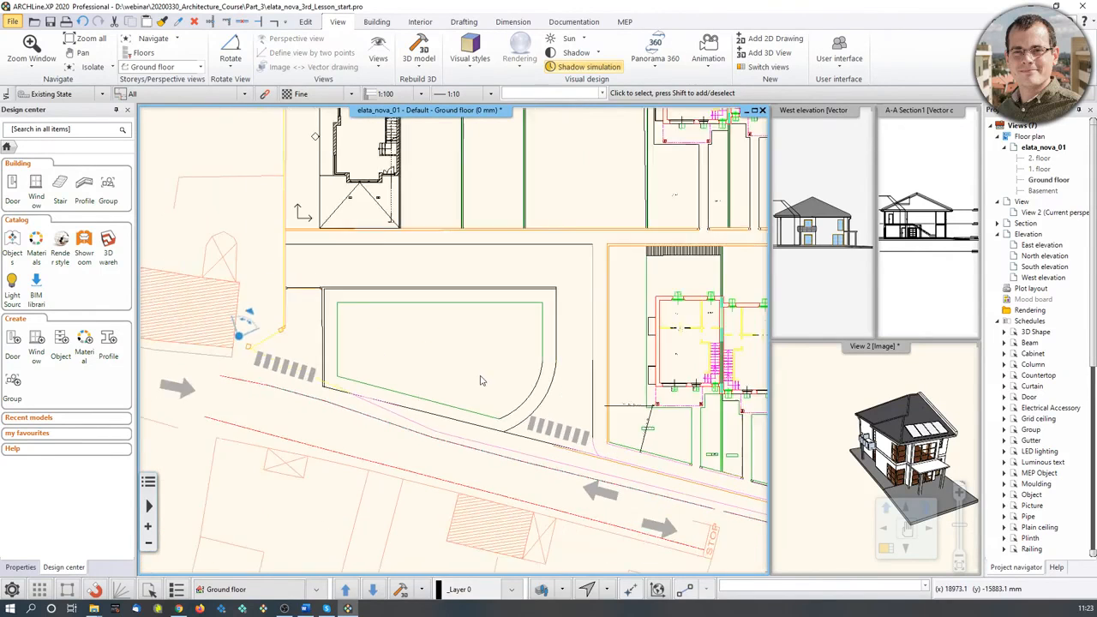
{"action": "scroll", "coordinate": [480, 381], "scroll_direction": "down", "scroll_amount": 1}
{"action": "left_click", "coordinate": [232, 72]}
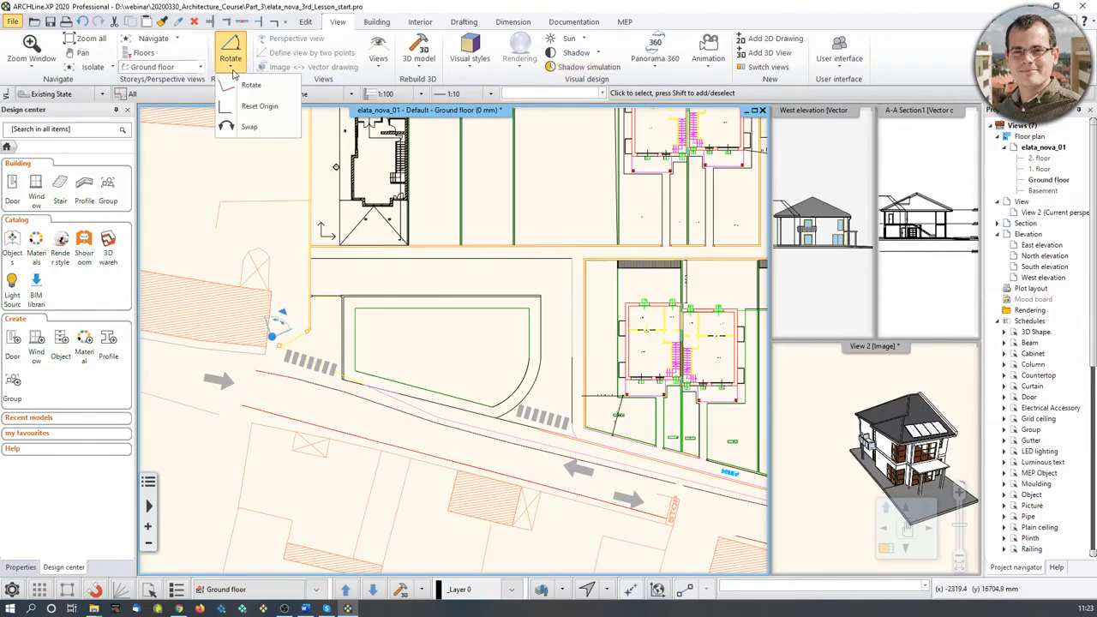
{"action": "left_click", "coordinate": [250, 87]}
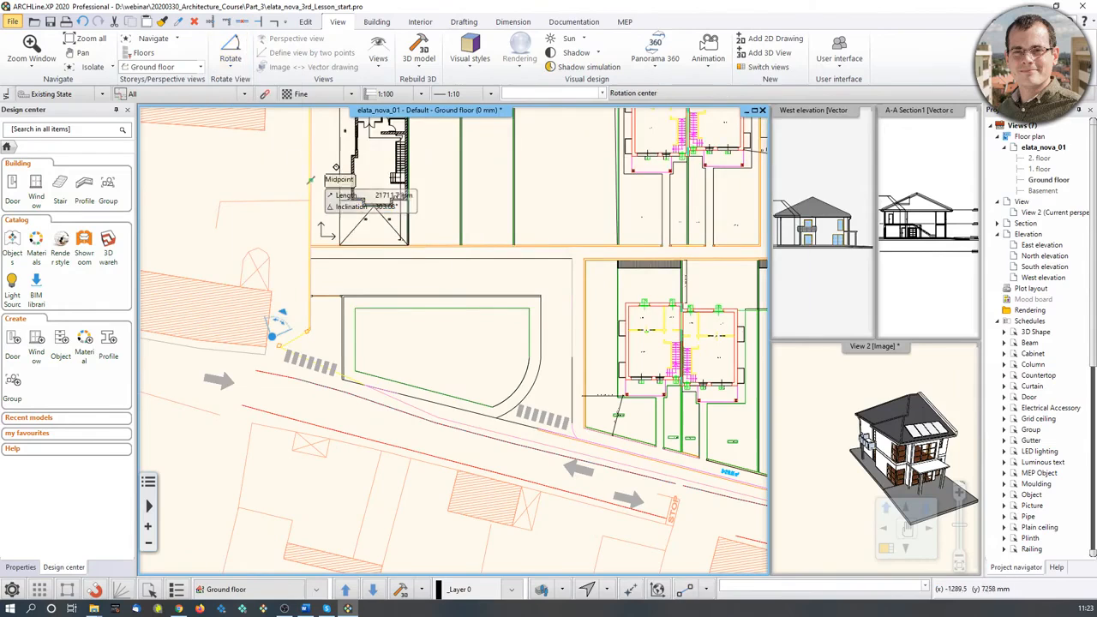
{"action": "scroll", "coordinate": [376, 407], "scroll_direction": "up", "scroll_amount": 2}
{"action": "scroll", "coordinate": [372, 349], "scroll_direction": "up", "scroll_amount": 1}
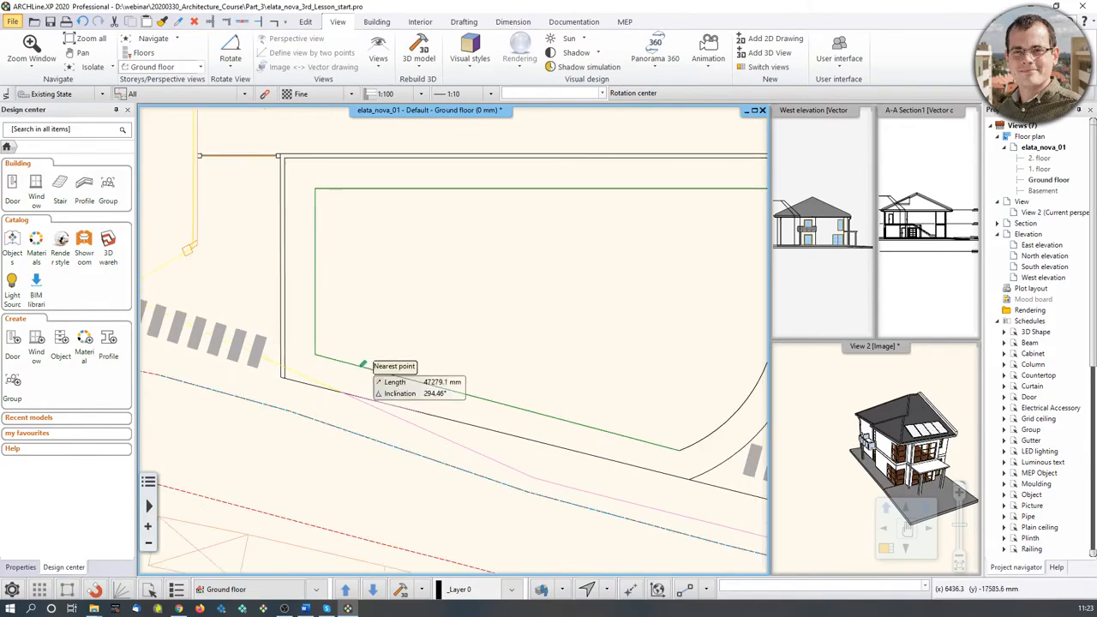
{"action": "left_click", "coordinate": [314, 354]}
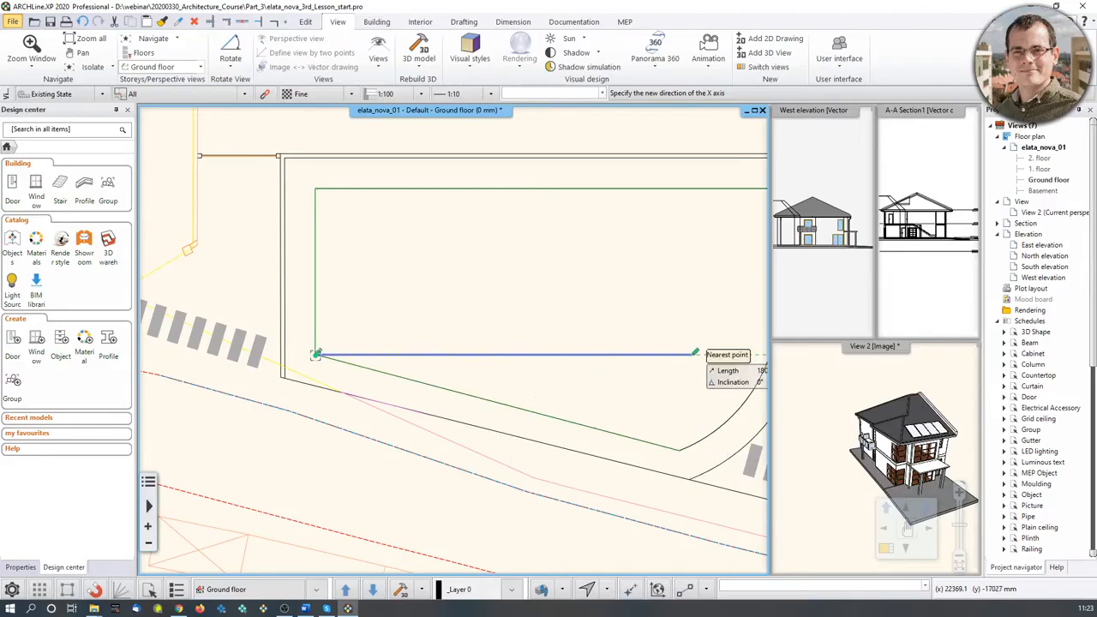
{"action": "left_click", "coordinate": [671, 445]}
{"action": "scroll", "coordinate": [569, 383], "scroll_direction": "down", "scroll_amount": 5}
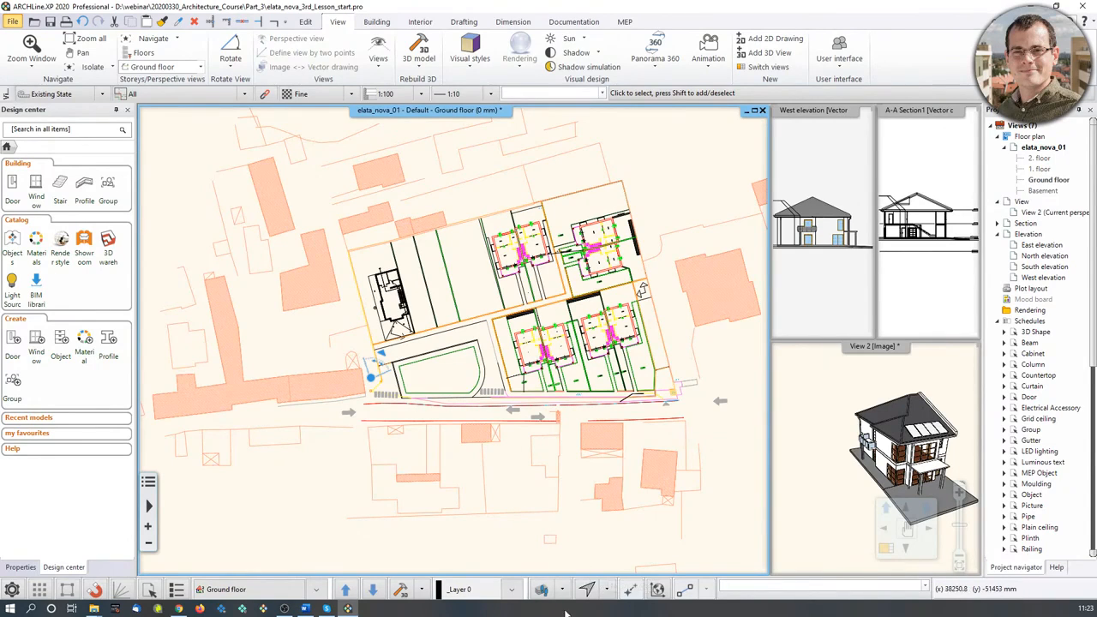
Swap the plan view to its original orientation and back to the rotated one.
{"action": "middle_click_drag", "start_coordinate": [383, 382], "coordinate": [398, 392]}
{"action": "scroll", "coordinate": [454, 407], "scroll_direction": "up", "scroll_amount": 3}
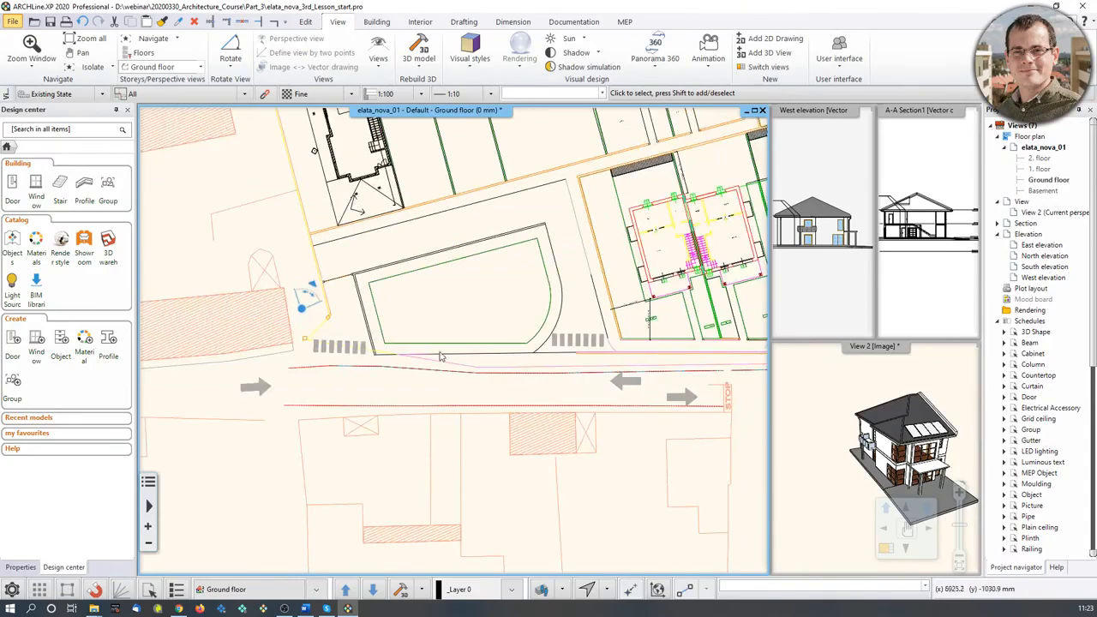
{"action": "scroll", "coordinate": [529, 353], "scroll_direction": "down", "scroll_amount": 3}
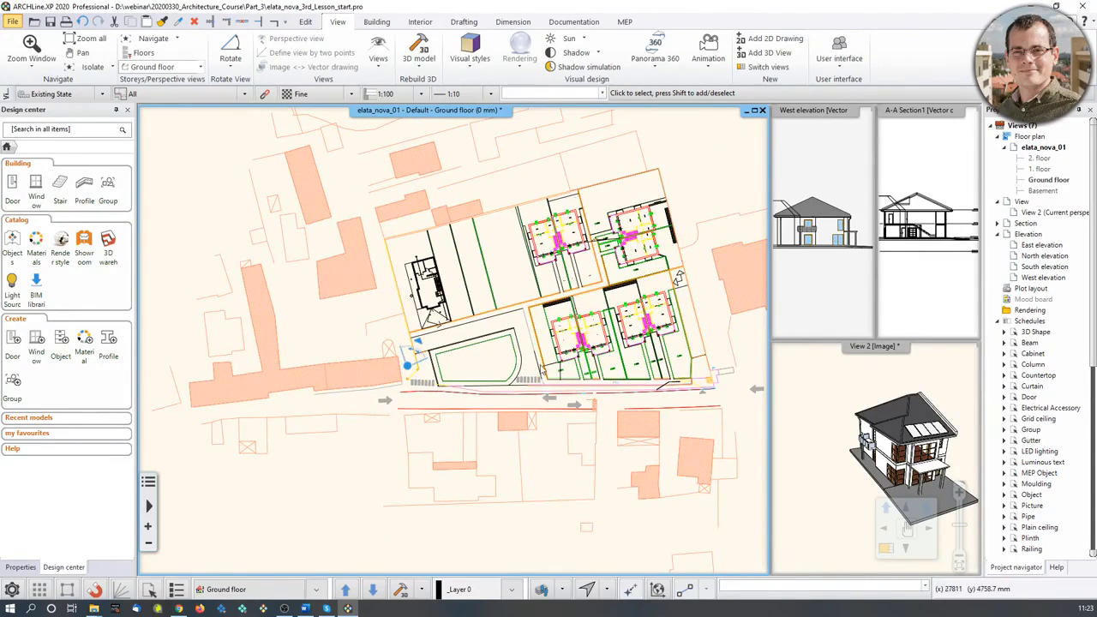
{"action": "scroll", "coordinate": [549, 373], "scroll_direction": "up", "scroll_amount": 1}
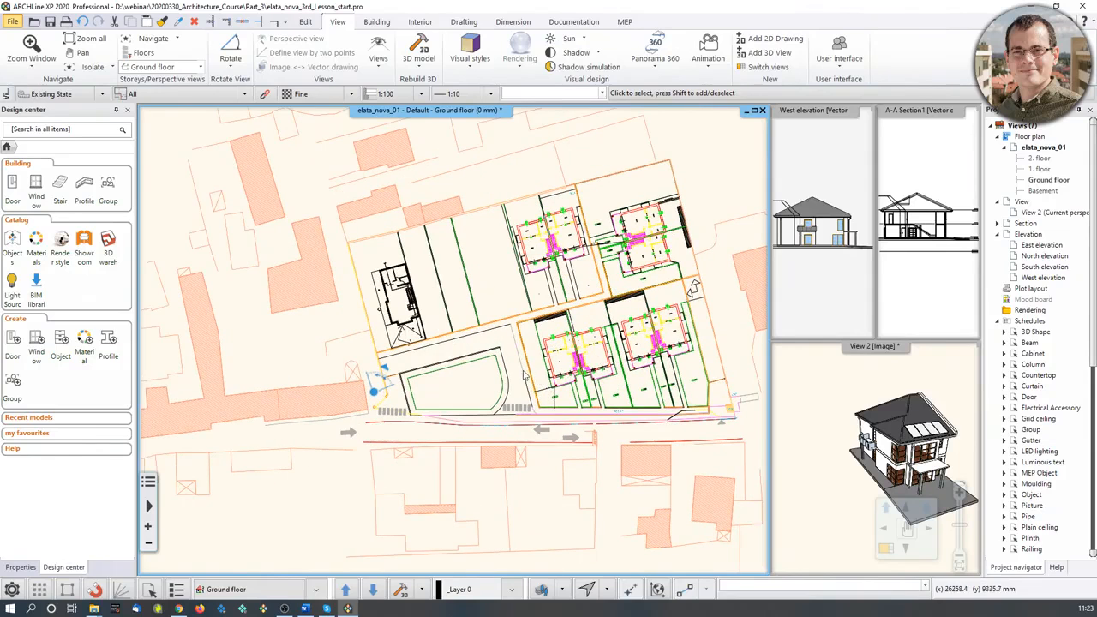
{"action": "left_click", "coordinate": [230, 58]}
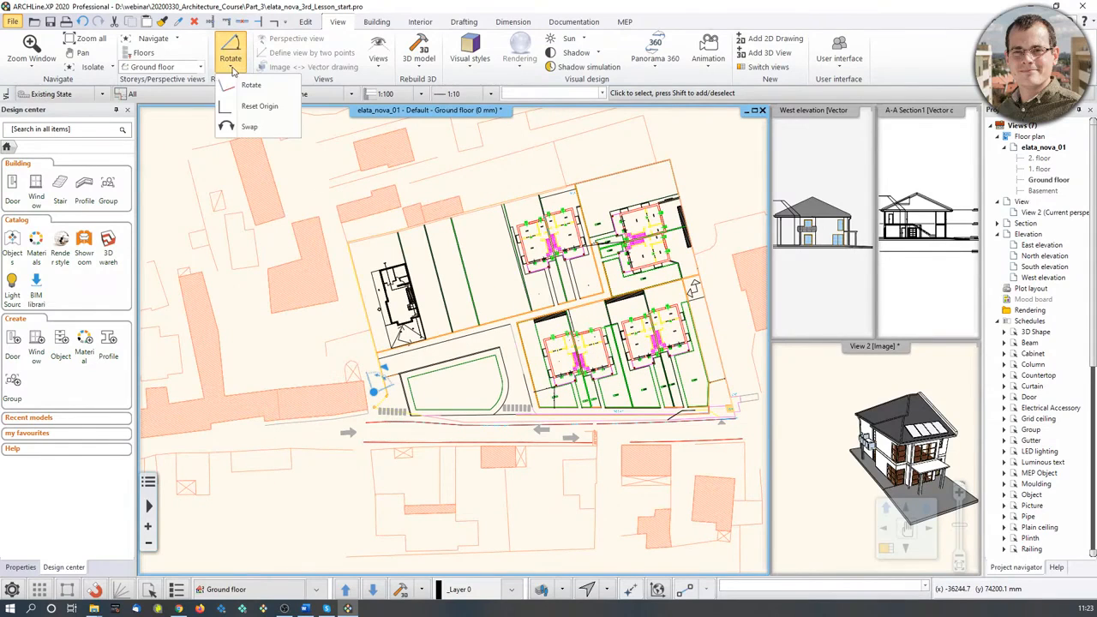
{"action": "left_click", "coordinate": [249, 128]}
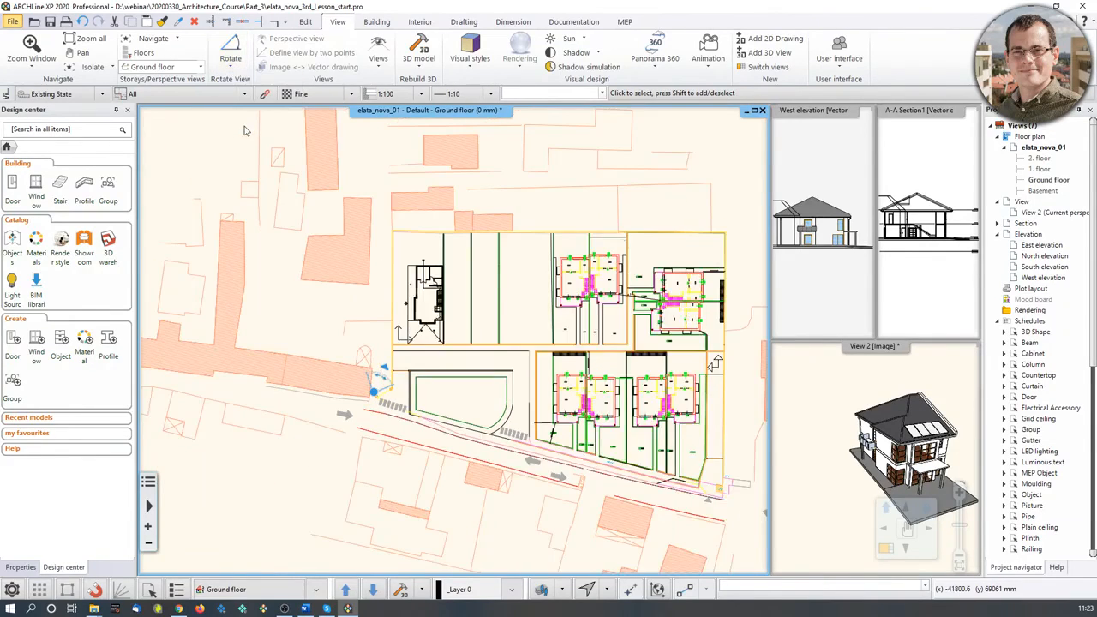
{"action": "left_click", "coordinate": [237, 70]}
{"action": "left_click", "coordinate": [244, 127]}
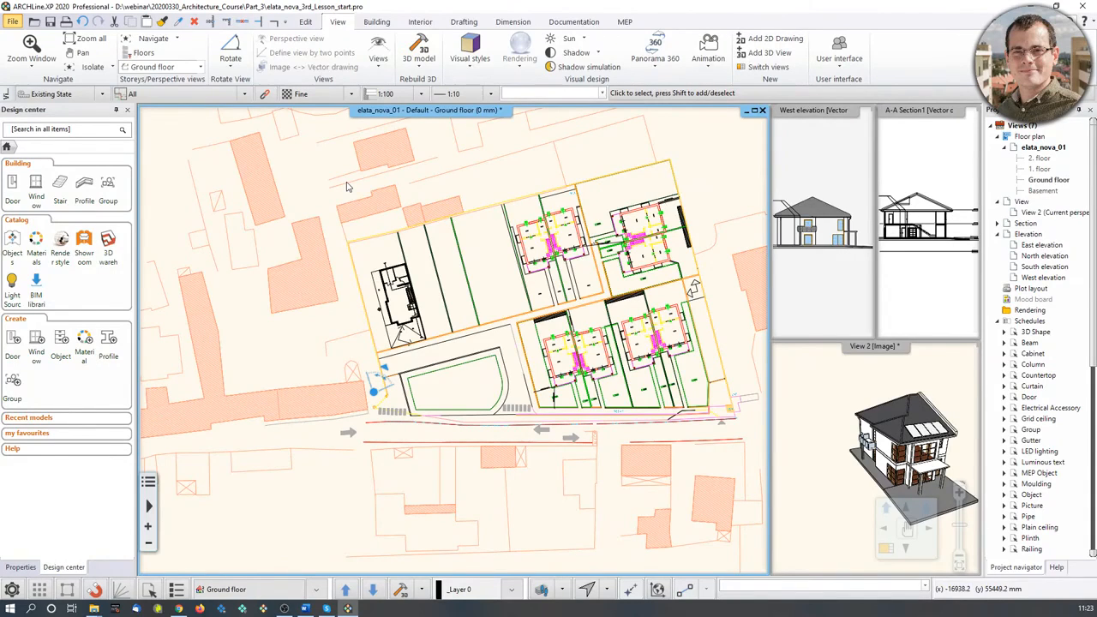
Assign Ctrl+Shift+R as the keyboard shortcut for the view's Rotate/Swap command.
{"action": "left_click", "coordinate": [229, 66]}
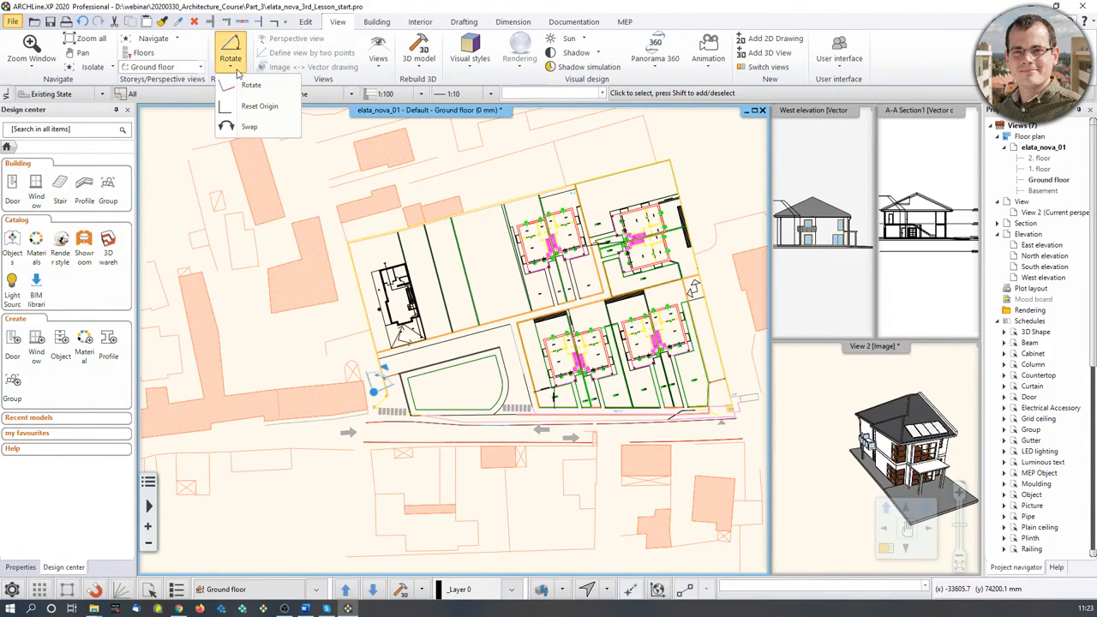
{"action": "right_click", "coordinate": [246, 128]}
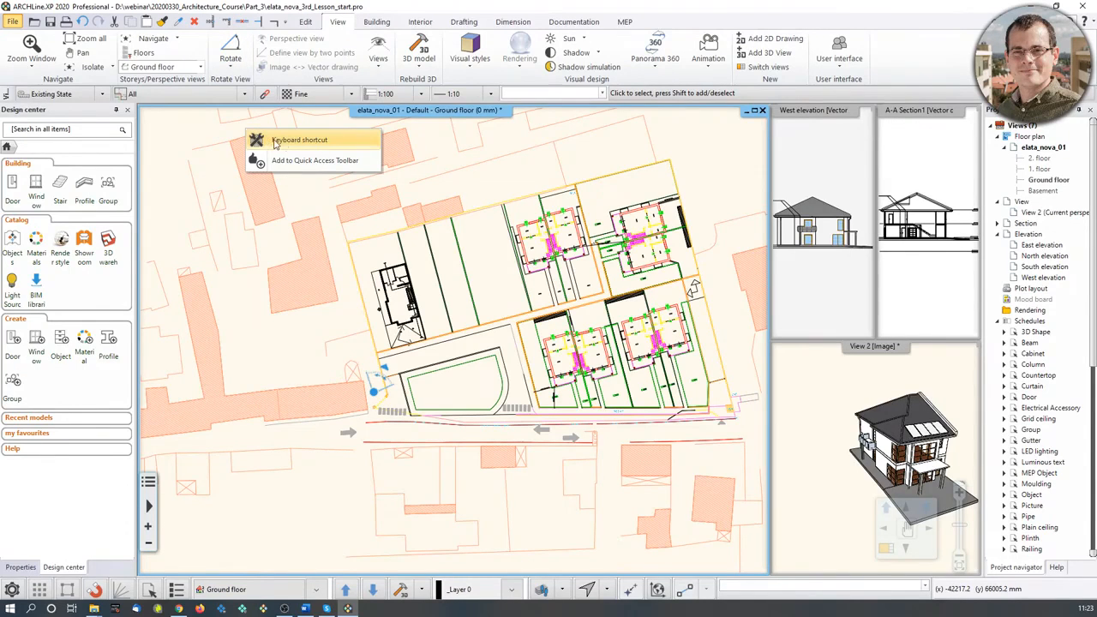
{"action": "left_click", "coordinate": [276, 142]}
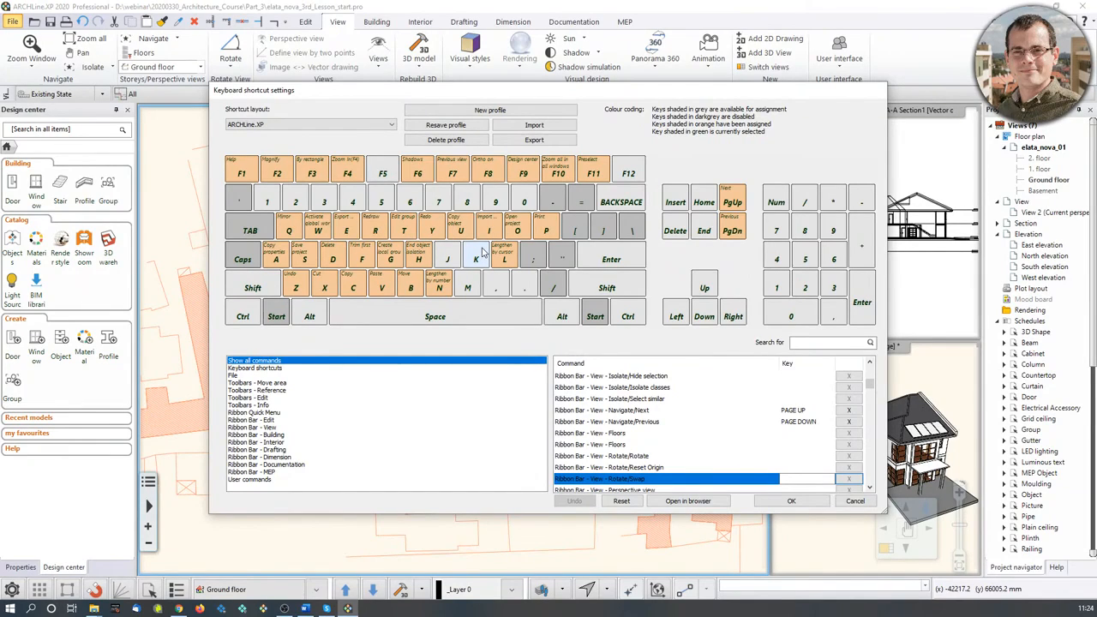
{"action": "left_click", "coordinate": [239, 316]}
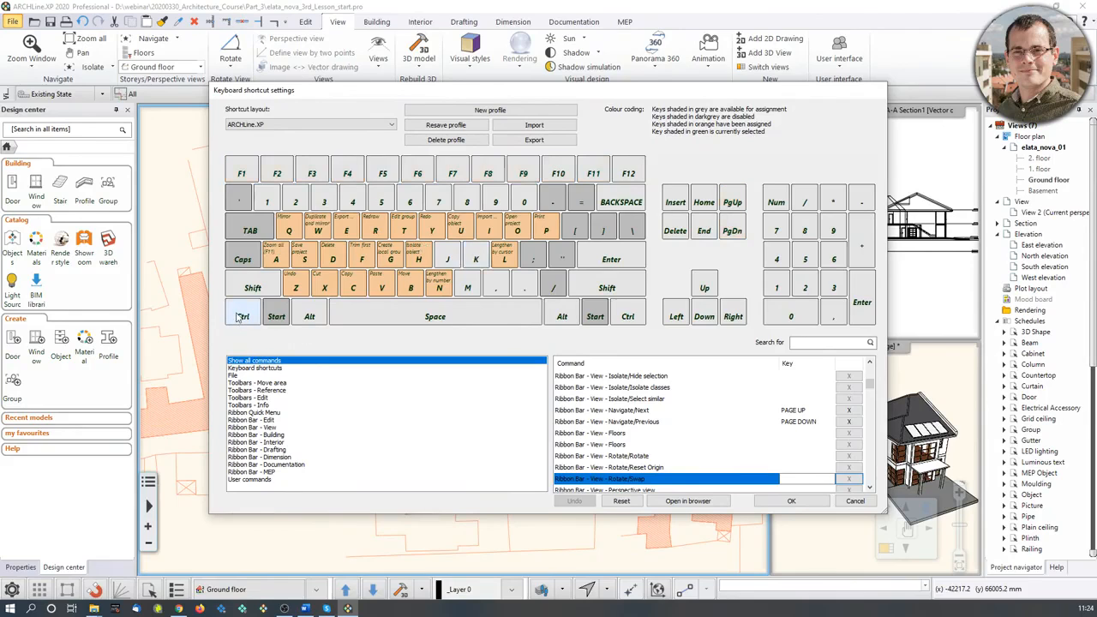
{"action": "left_click", "coordinate": [256, 291]}
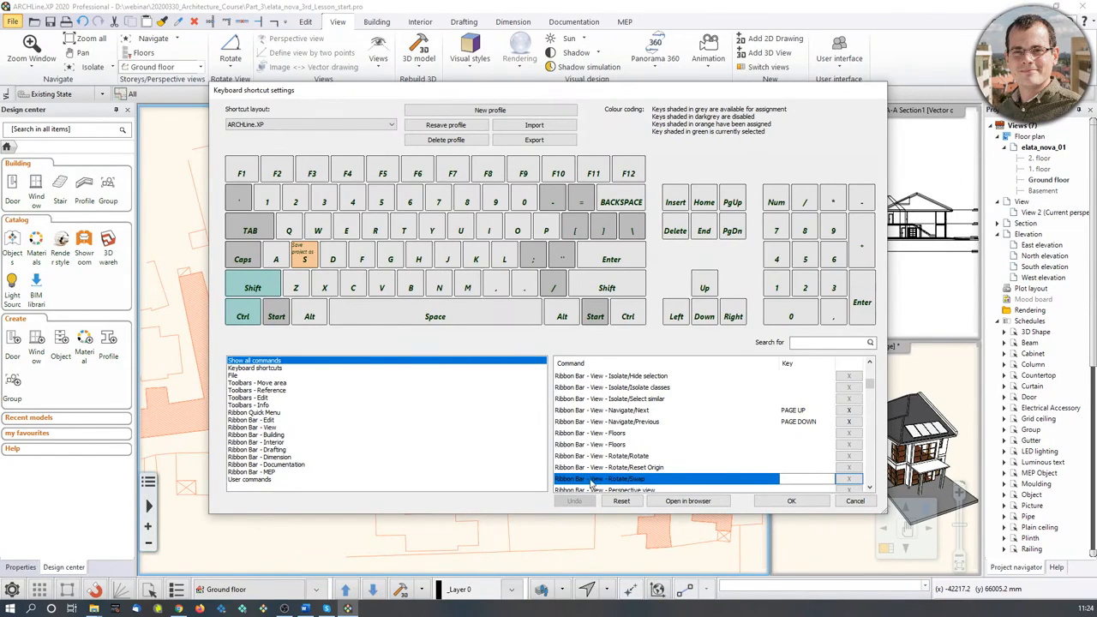
{"action": "left_click", "coordinate": [814, 479]}
{"action": "key", "text": "ctrl+shift+r"}
{"action": "left_click", "coordinate": [805, 503]}
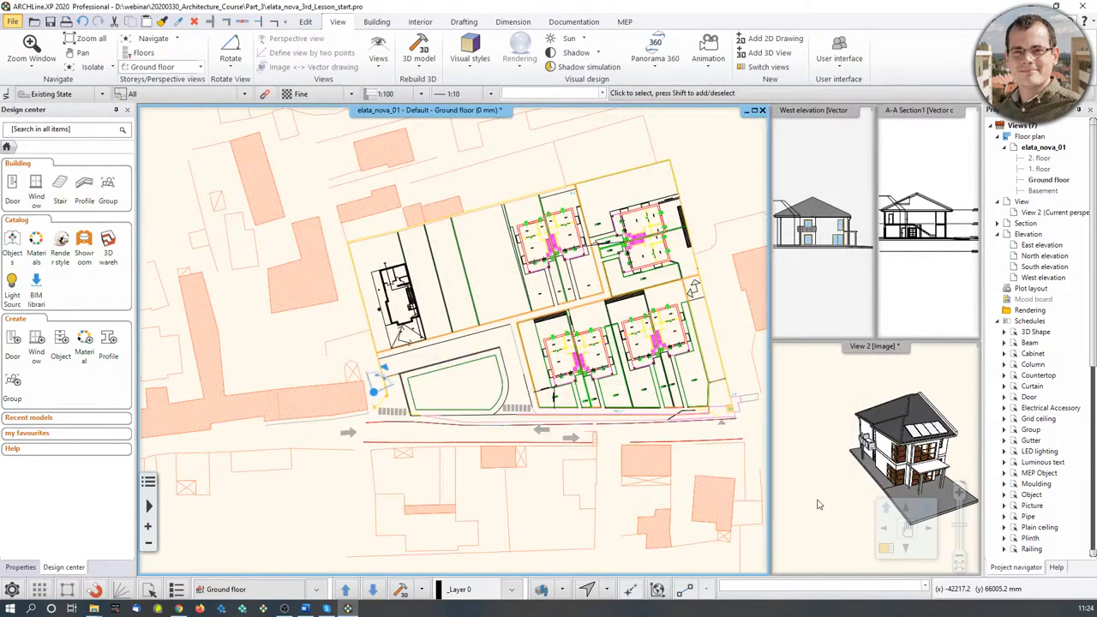
Swap the plan repeatedly between the rotated and original orientations using the assigned shortcut, finishing in the original orientation.
{"action": "middle_click_drag", "start_coordinate": [693, 288], "coordinate": [713, 300]}
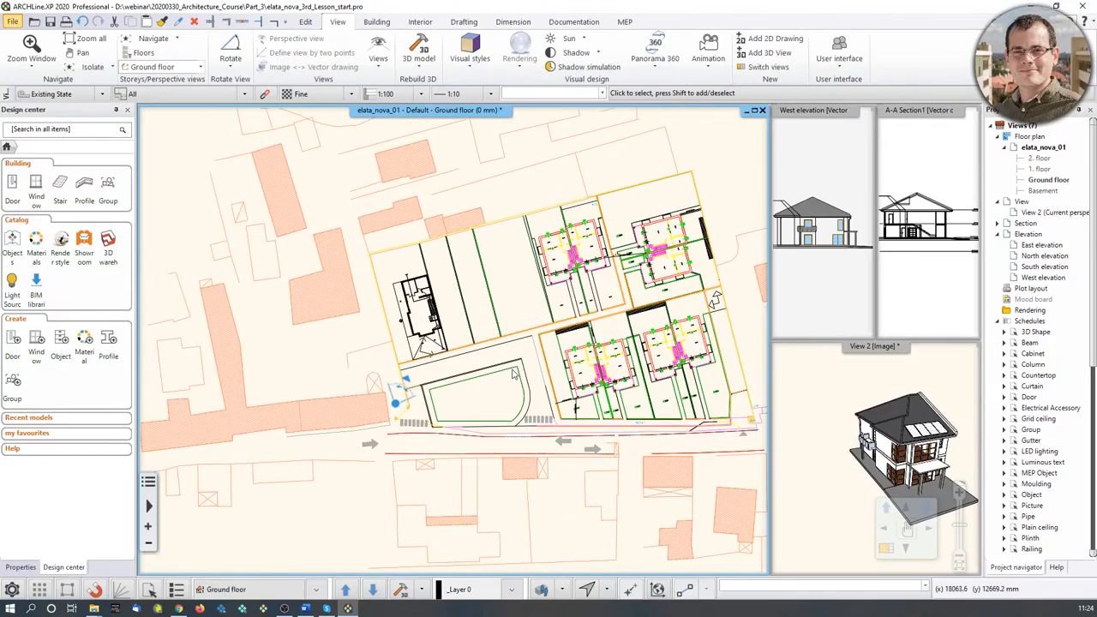
{"action": "key", "text": "r"}
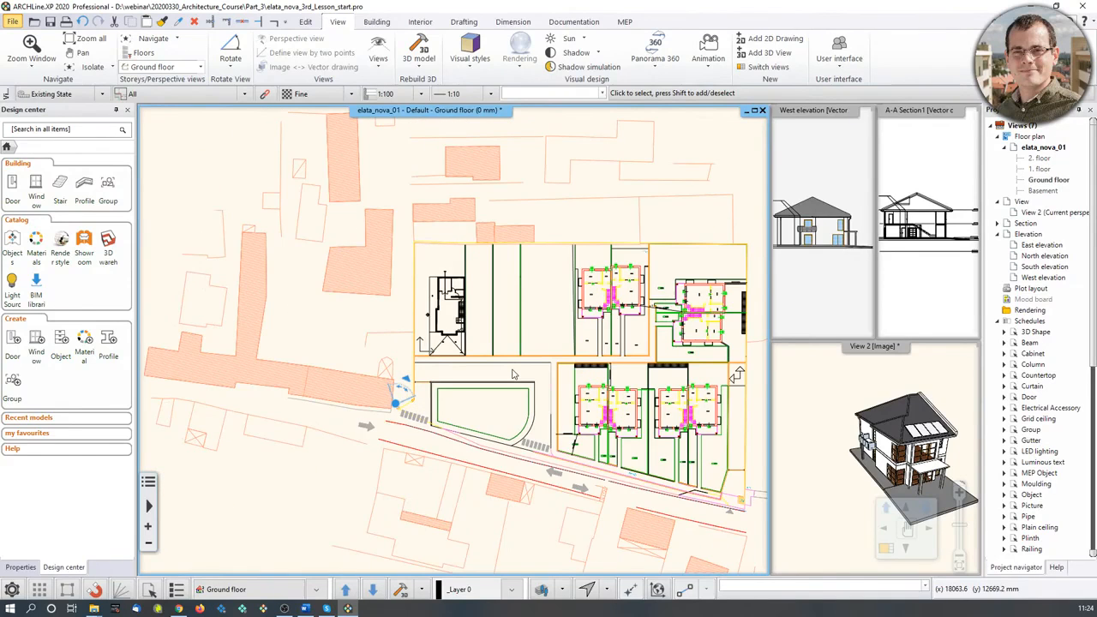
{"action": "key", "text": "r"}
{"action": "key", "text": "r"}
{"action": "key", "text": "r"}
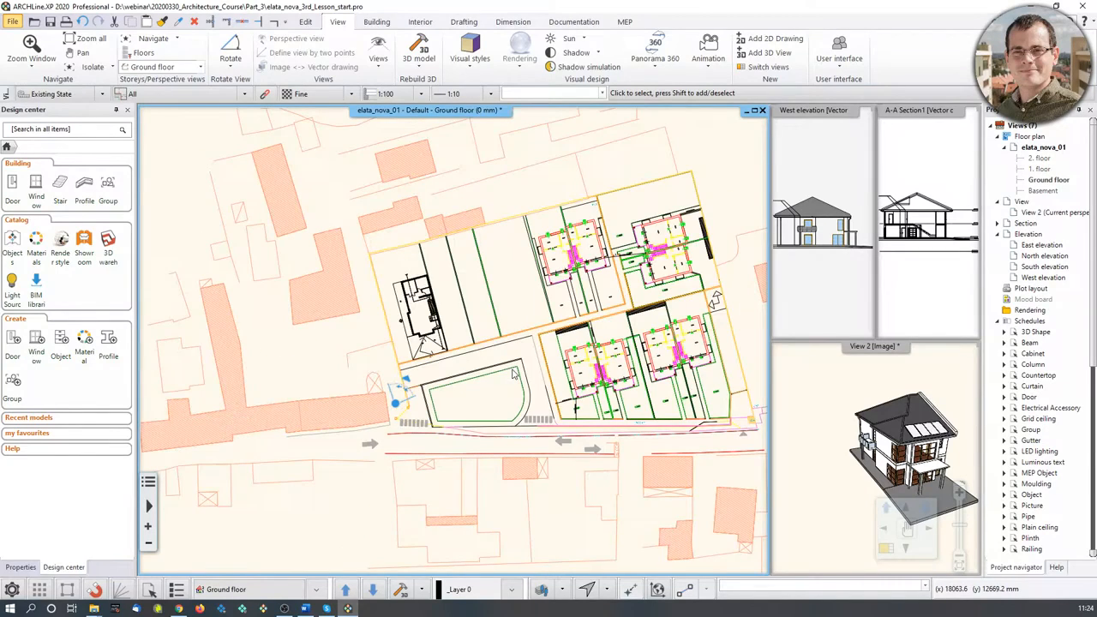
{"action": "key", "text": "r"}
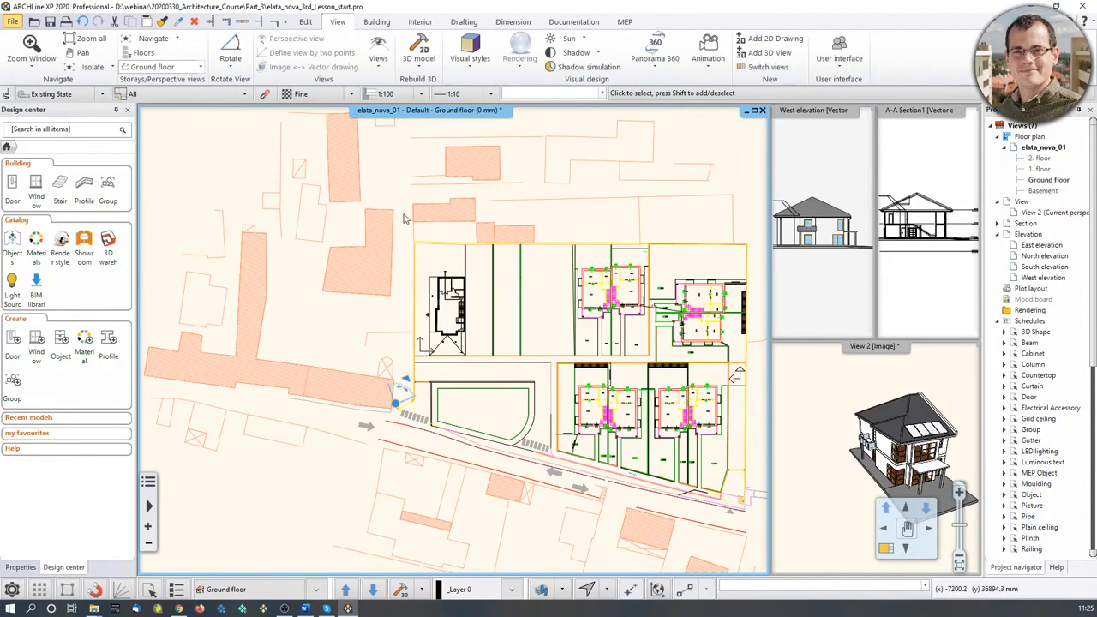
Turn off all layers of the elata_nova_START-2D layer filter in the Layer Manager.
{"action": "scroll", "coordinate": [405, 219], "scroll_direction": "up", "scroll_amount": 3}
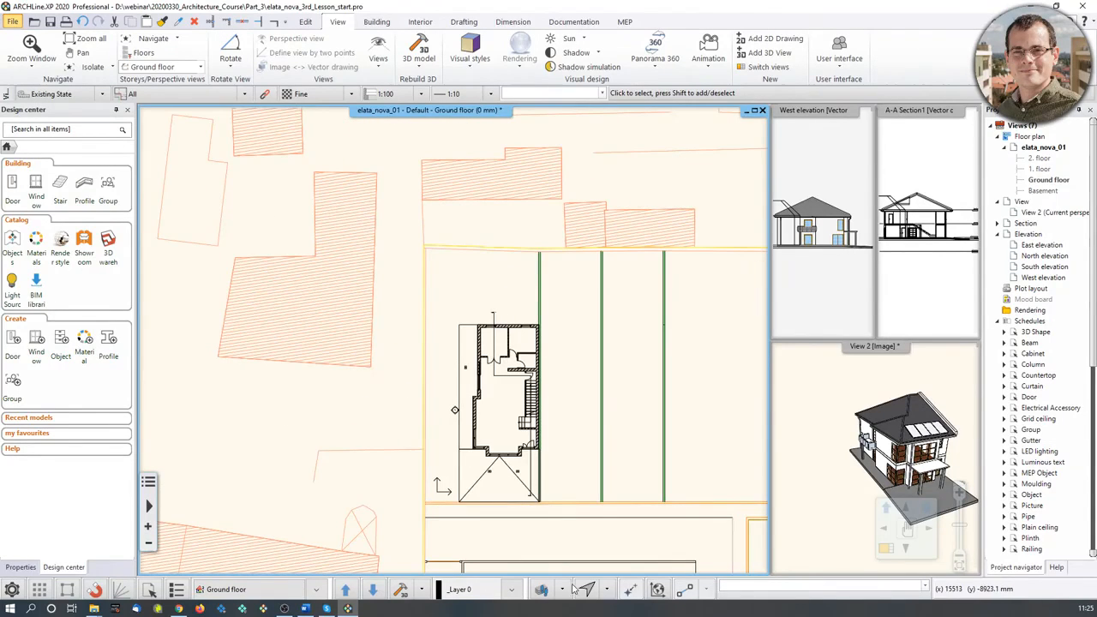
{"action": "left_click", "coordinate": [562, 589]}
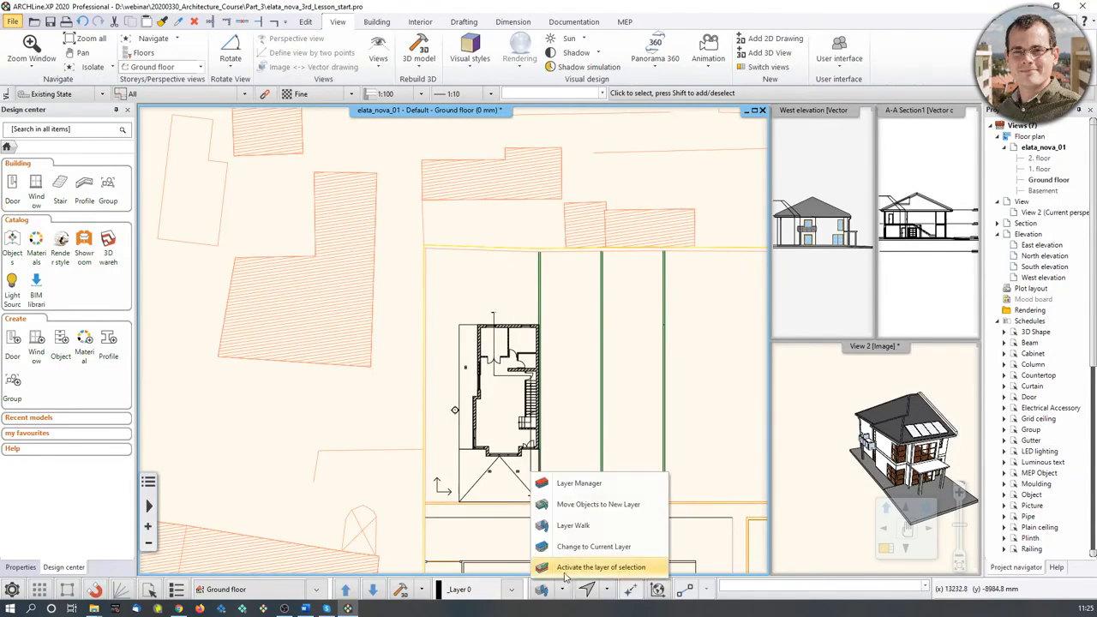
{"action": "left_click", "coordinate": [565, 485]}
{"action": "right_click", "coordinate": [584, 219]}
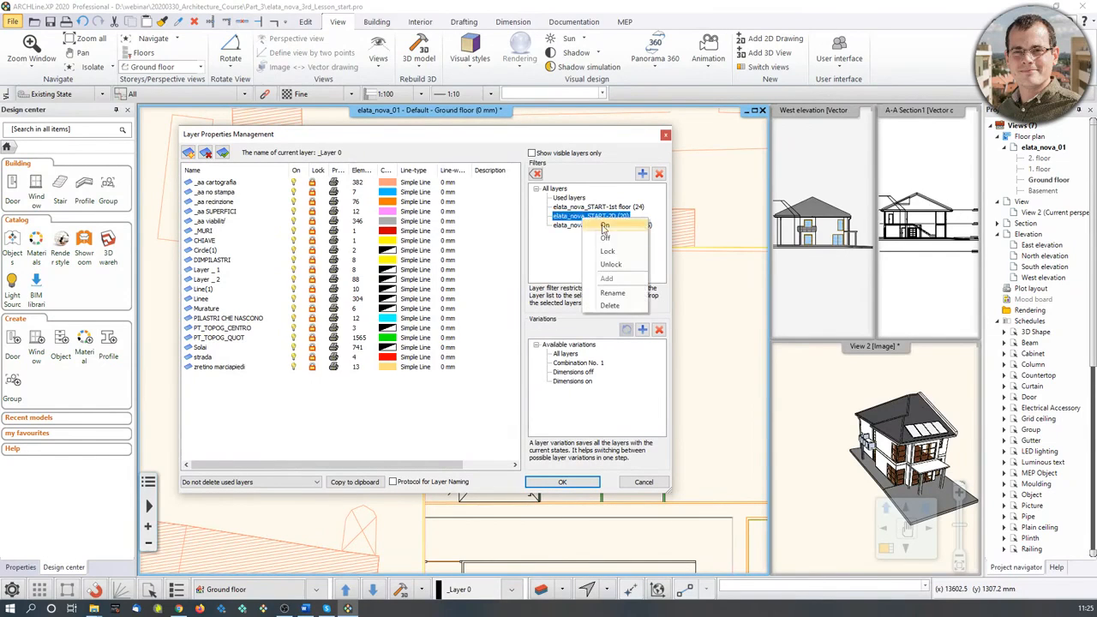
{"action": "left_click", "coordinate": [604, 240]}
{"action": "left_click", "coordinate": [564, 483]}
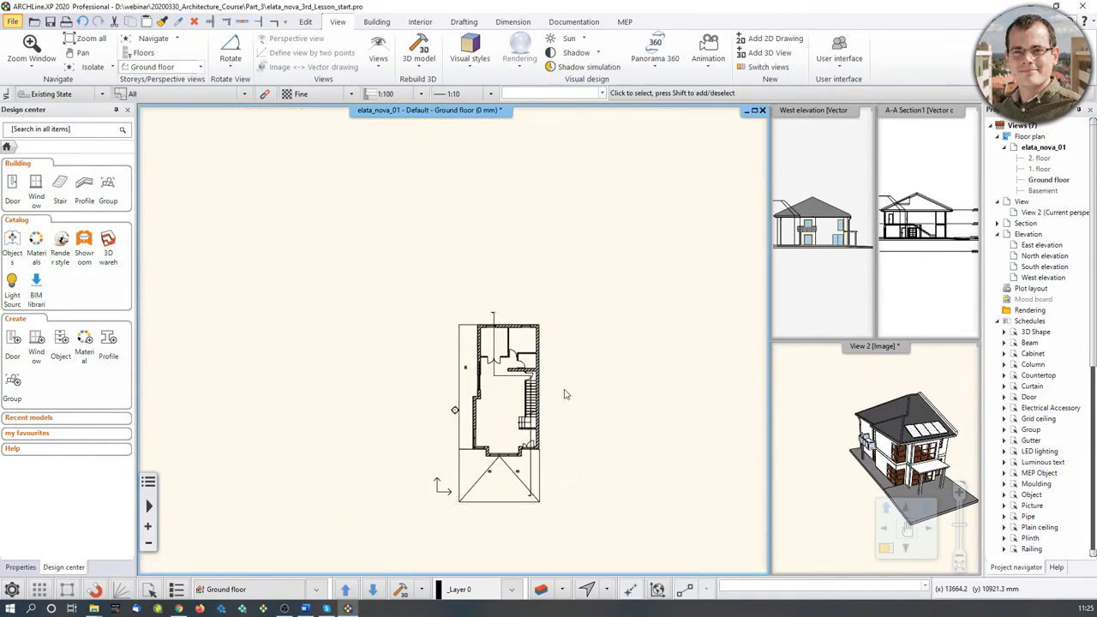
Select the west elevation marker and the A-A section line to compare their line positions on the ground floor plan.
{"action": "scroll", "coordinate": [572, 343], "scroll_direction": "up", "scroll_amount": 3}
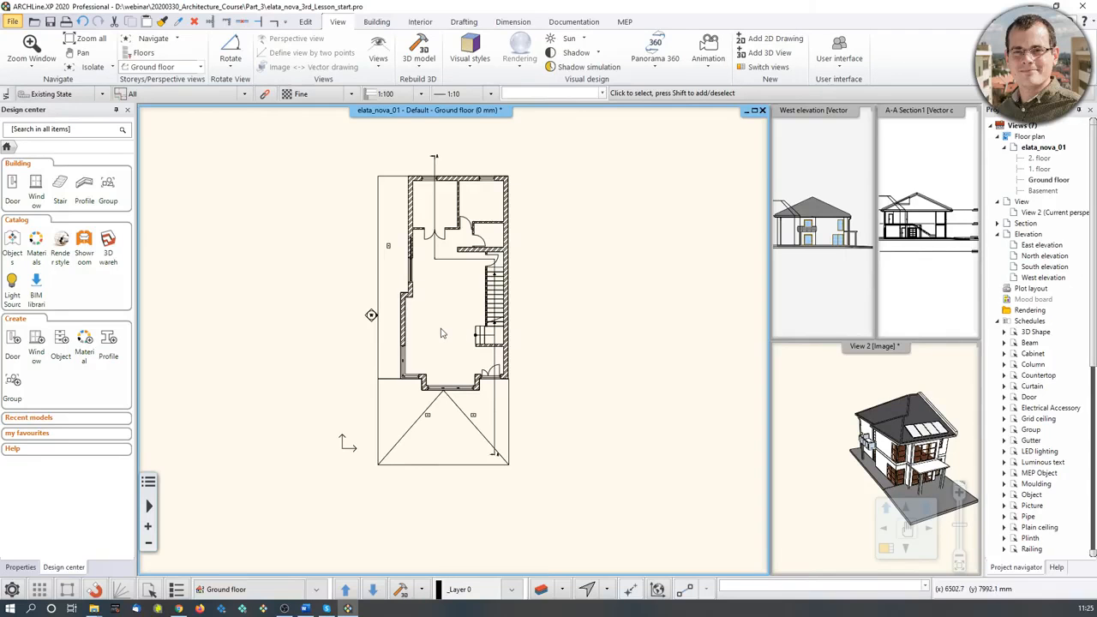
{"action": "left_click", "coordinate": [371, 314]}
{"action": "scroll", "coordinate": [375, 324], "scroll_direction": "up", "scroll_amount": 1}
{"action": "scroll", "coordinate": [374, 323], "scroll_direction": "up", "scroll_amount": 2}
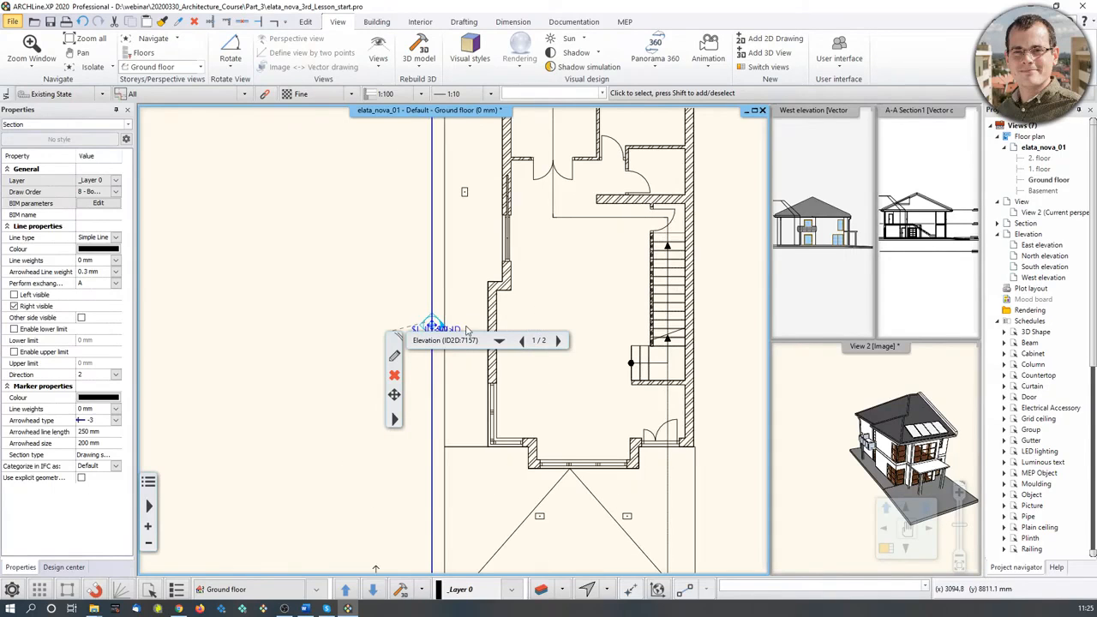
{"action": "scroll", "coordinate": [437, 322], "scroll_direction": "down", "scroll_amount": 1}
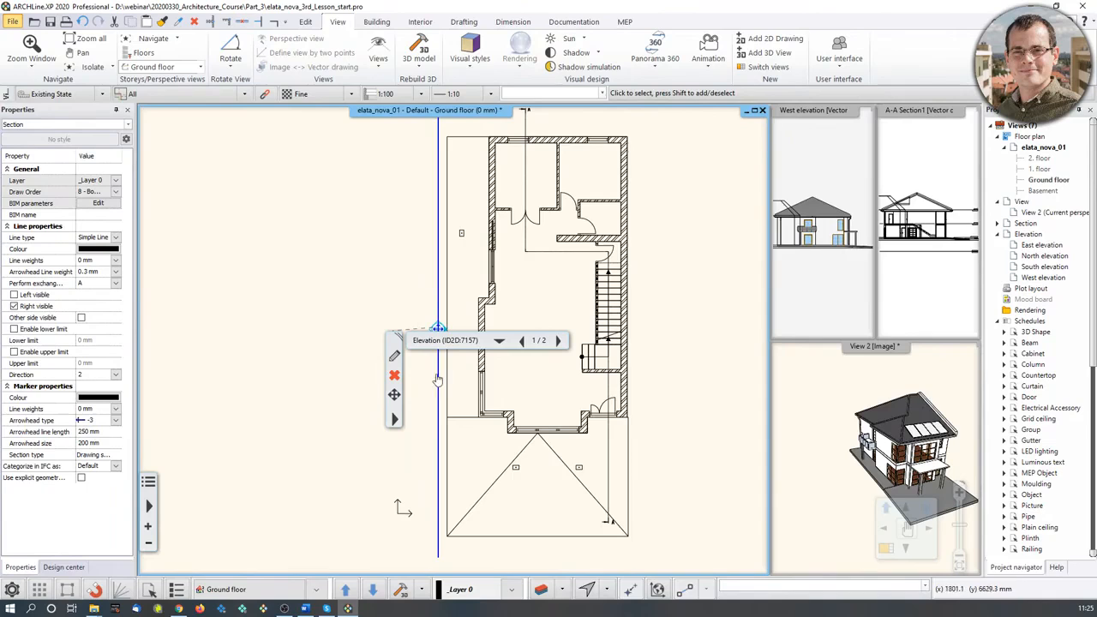
{"action": "left_click", "coordinate": [524, 230]}
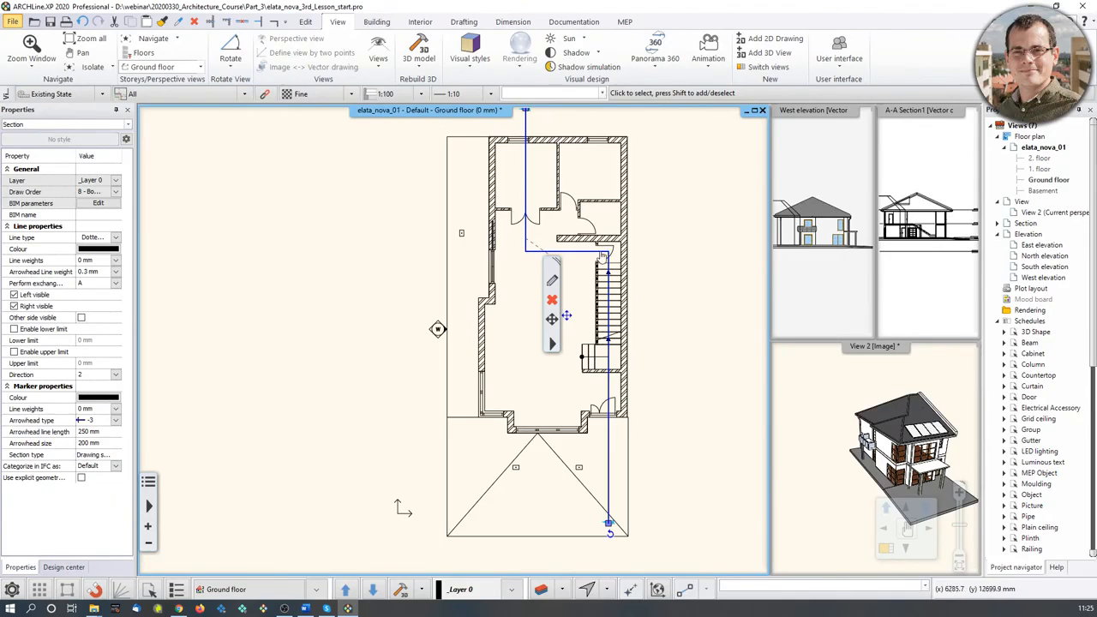
Move the west elevation line farther outward from the house and recreate its elevation view.
{"action": "left_click", "coordinate": [437, 335]}
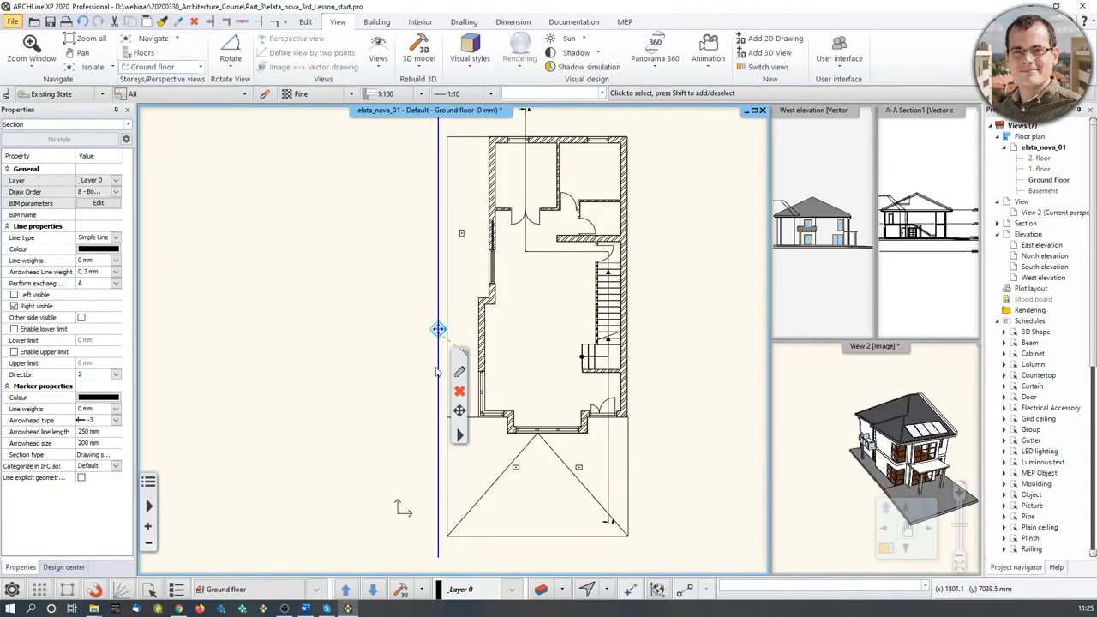
{"action": "left_click", "coordinate": [454, 363]}
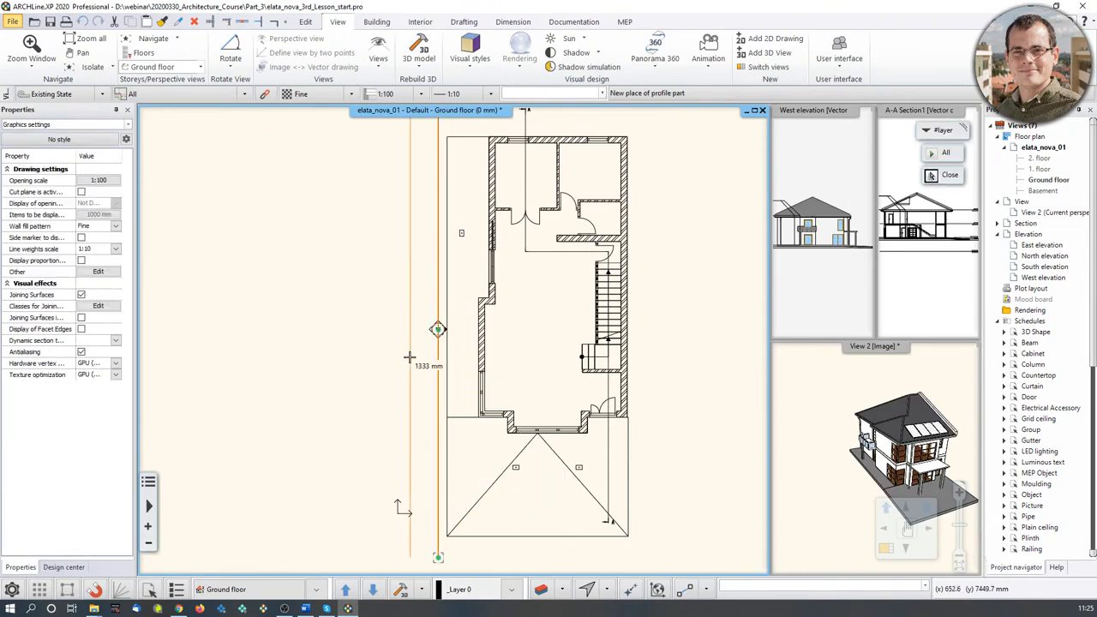
{"action": "left_click", "coordinate": [403, 362]}
{"action": "scroll", "coordinate": [403, 512], "scroll_direction": "down", "scroll_amount": 2}
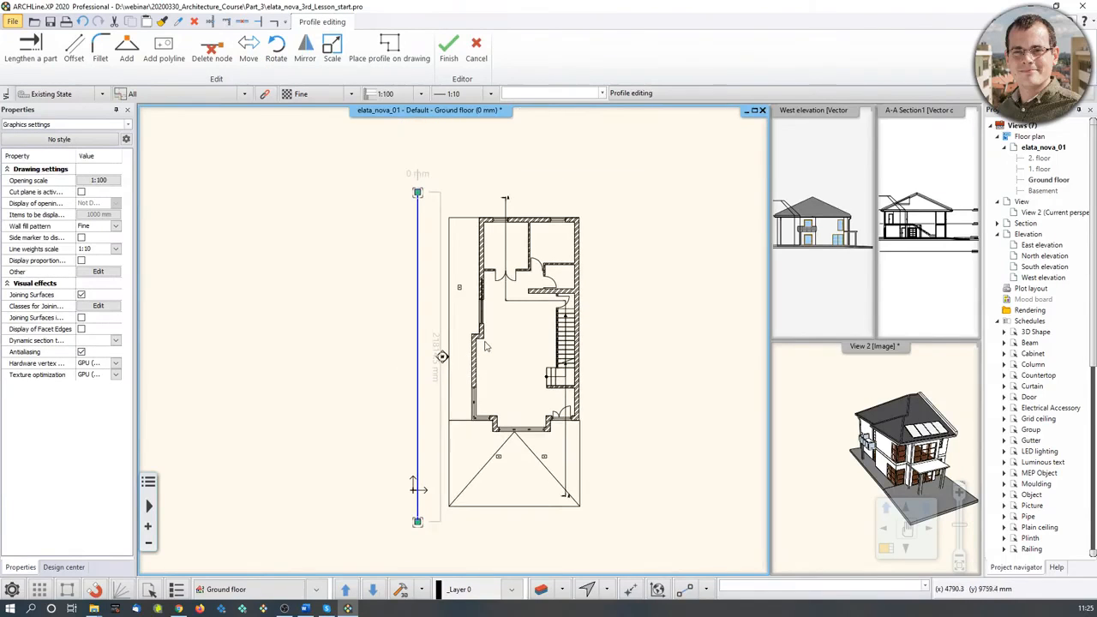
{"action": "key", "text": "Return"}
{"action": "left_click", "coordinate": [528, 330]}
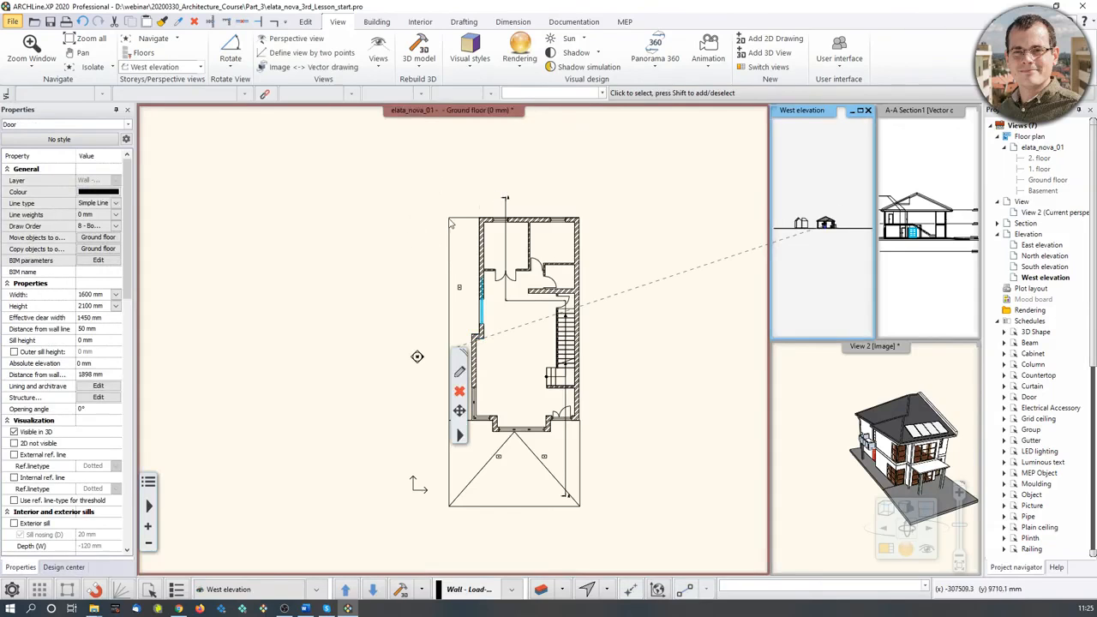
{"action": "key", "text": "Escape"}
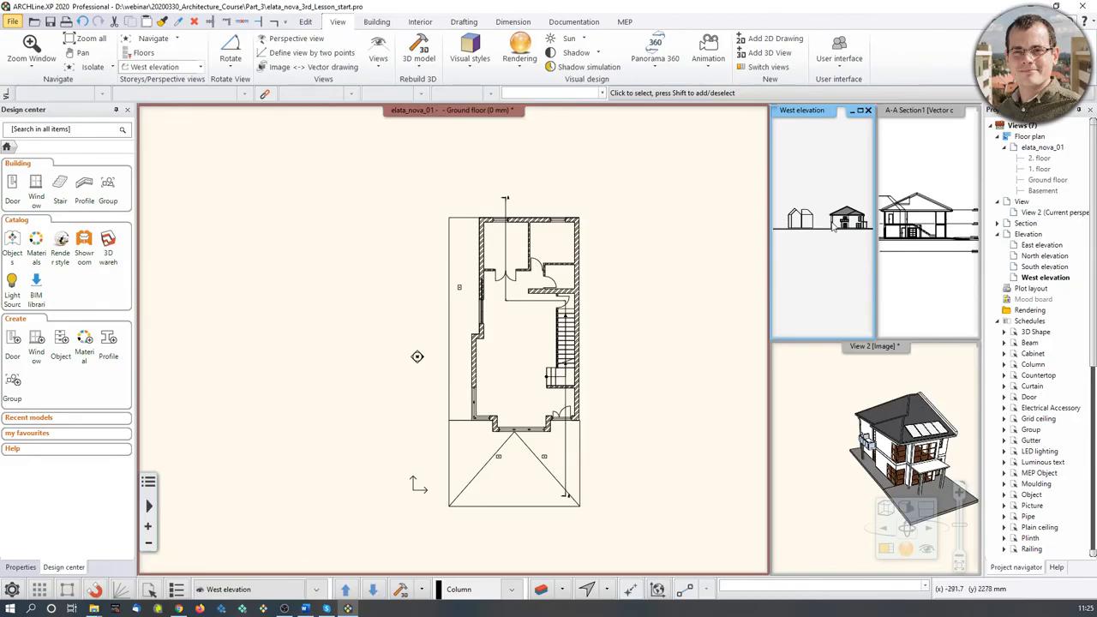
Enable the partial elevation view option for the west elevation and recreate its view.
{"action": "left_click", "coordinate": [417, 358]}
{"action": "left_click", "coordinate": [418, 357]}
{"action": "left_click", "coordinate": [444, 398]}
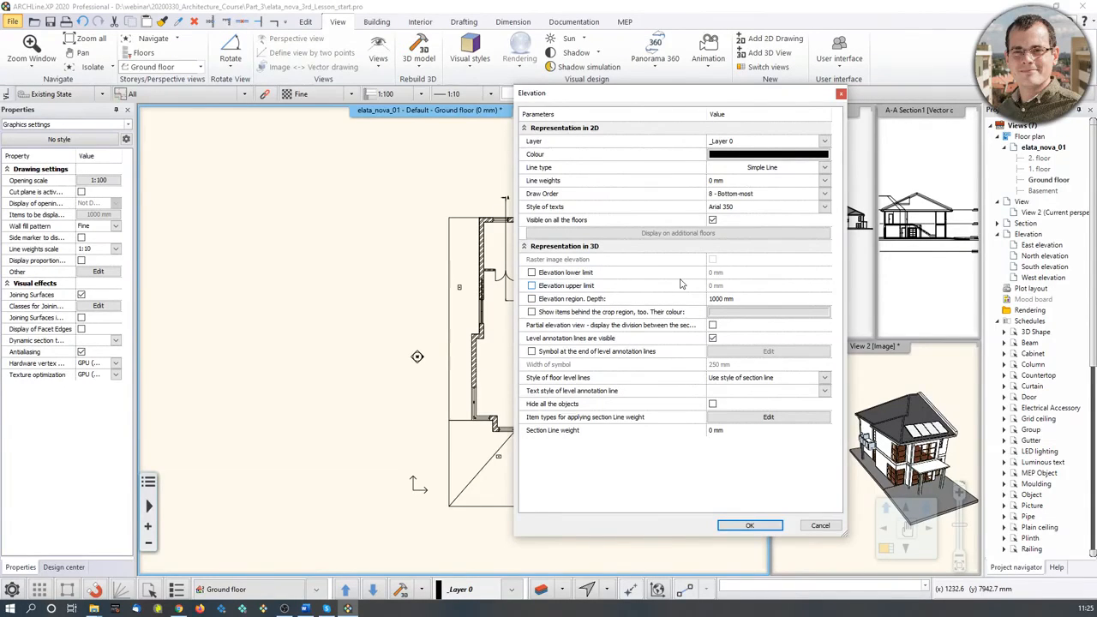
{"action": "left_click", "coordinate": [712, 325]}
{"action": "left_click", "coordinate": [750, 525]}
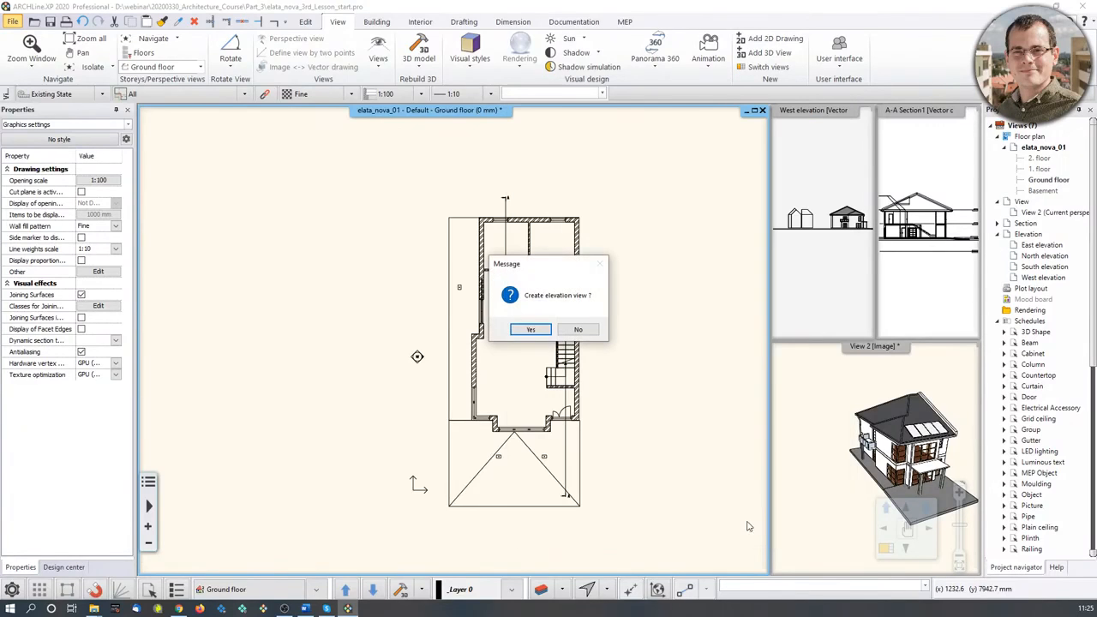
{"action": "left_click", "coordinate": [524, 331]}
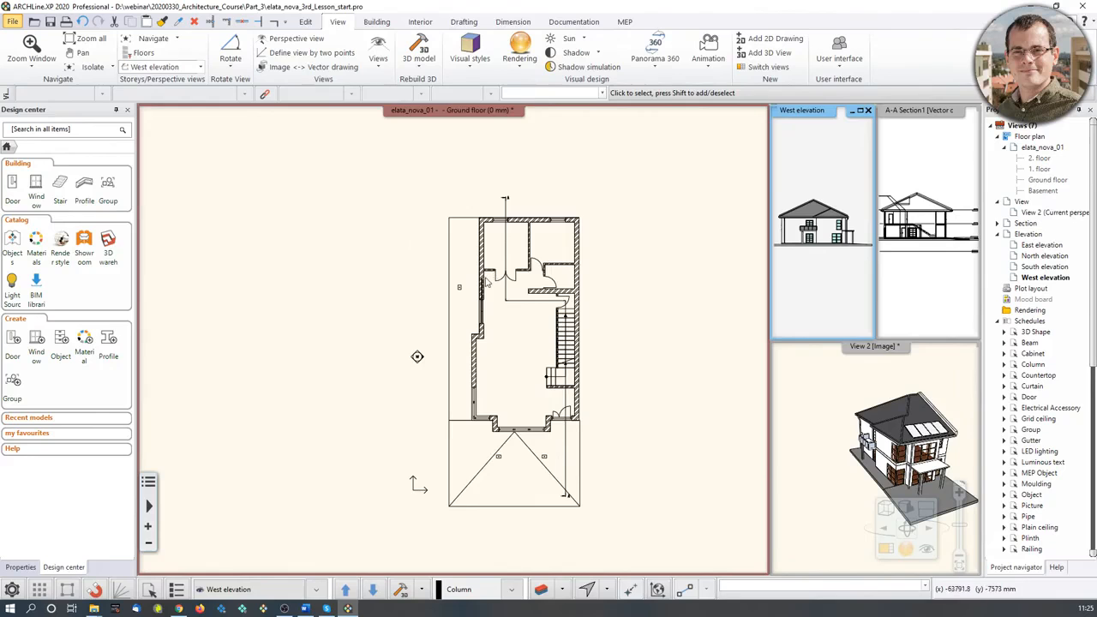
Set the dimension style of the 1500 mm double door to show the width with the height beneath it.
{"action": "left_click", "coordinate": [455, 277]}
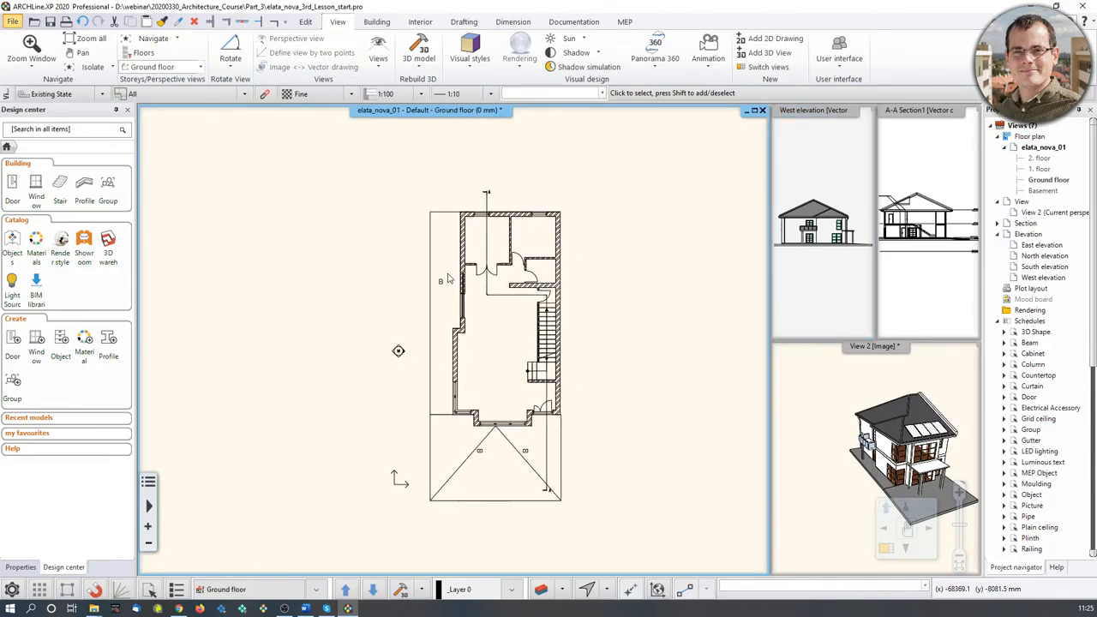
{"action": "scroll", "coordinate": [469, 298], "scroll_direction": "up", "scroll_amount": 3}
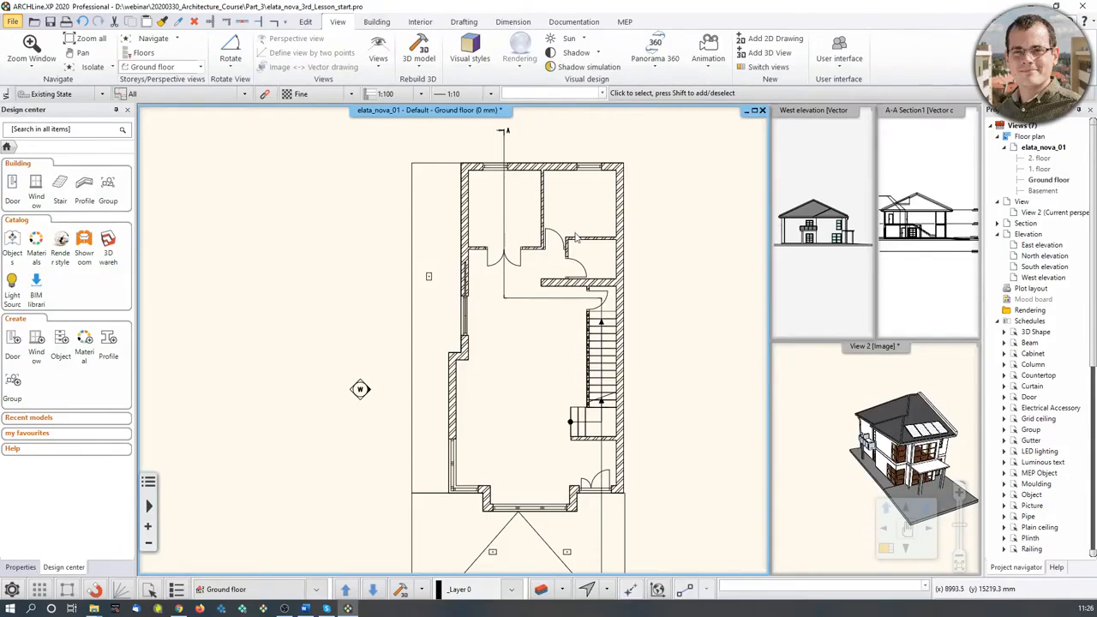
{"action": "scroll", "coordinate": [512, 184], "scroll_direction": "up", "scroll_amount": 4}
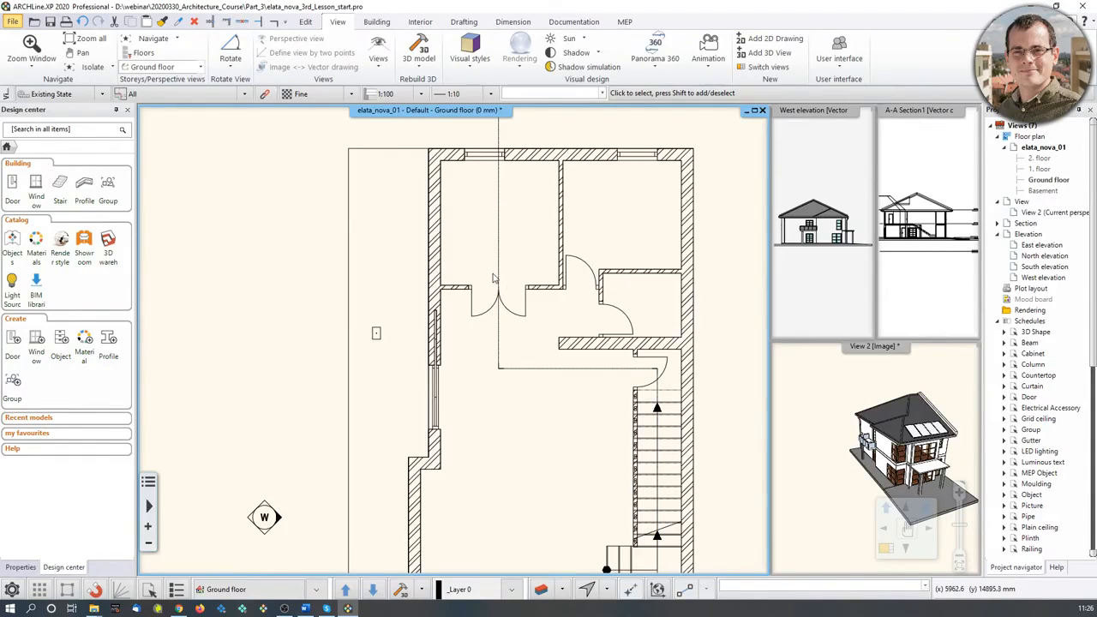
{"action": "left_click", "coordinate": [512, 318]}
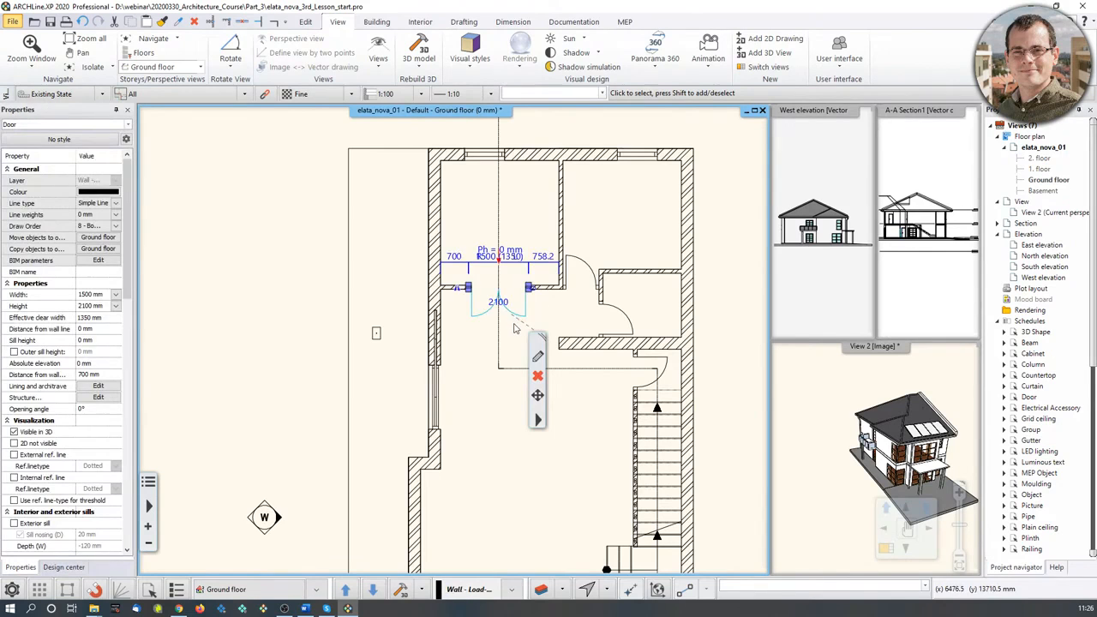
{"action": "left_click", "coordinate": [539, 362]}
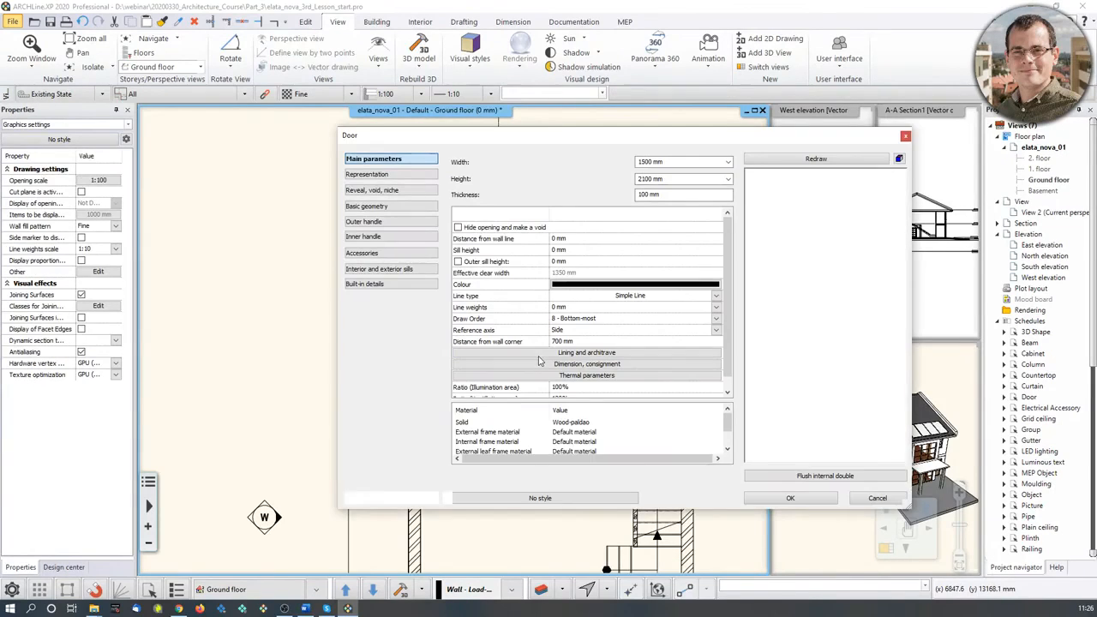
{"action": "left_click", "coordinate": [606, 364]}
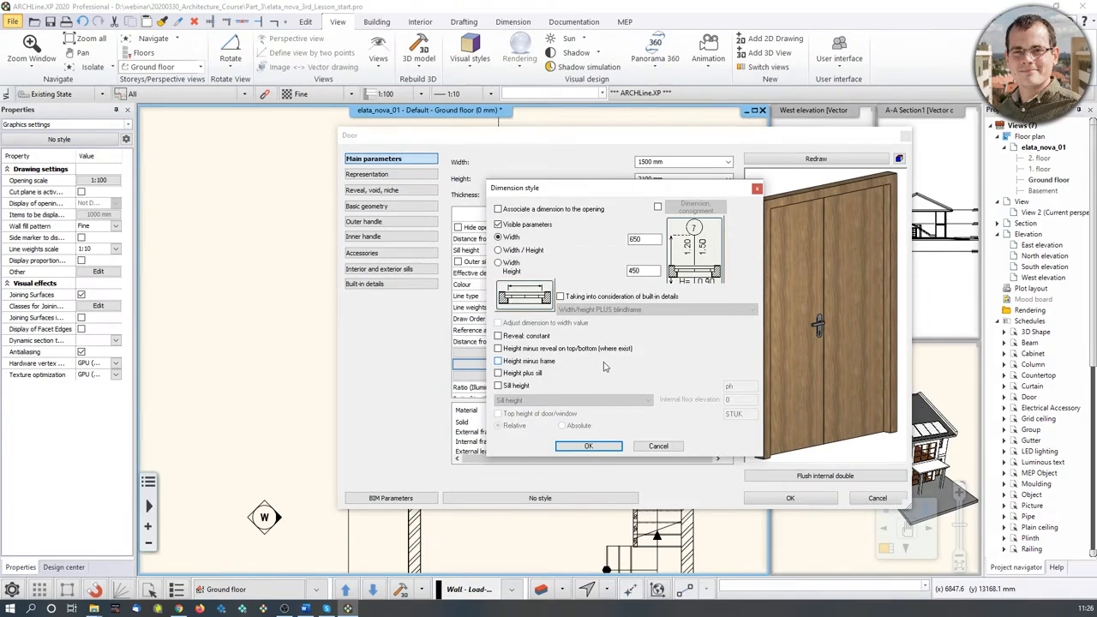
{"action": "left_click_drag", "start_coordinate": [618, 190], "coordinate": [807, 141]}
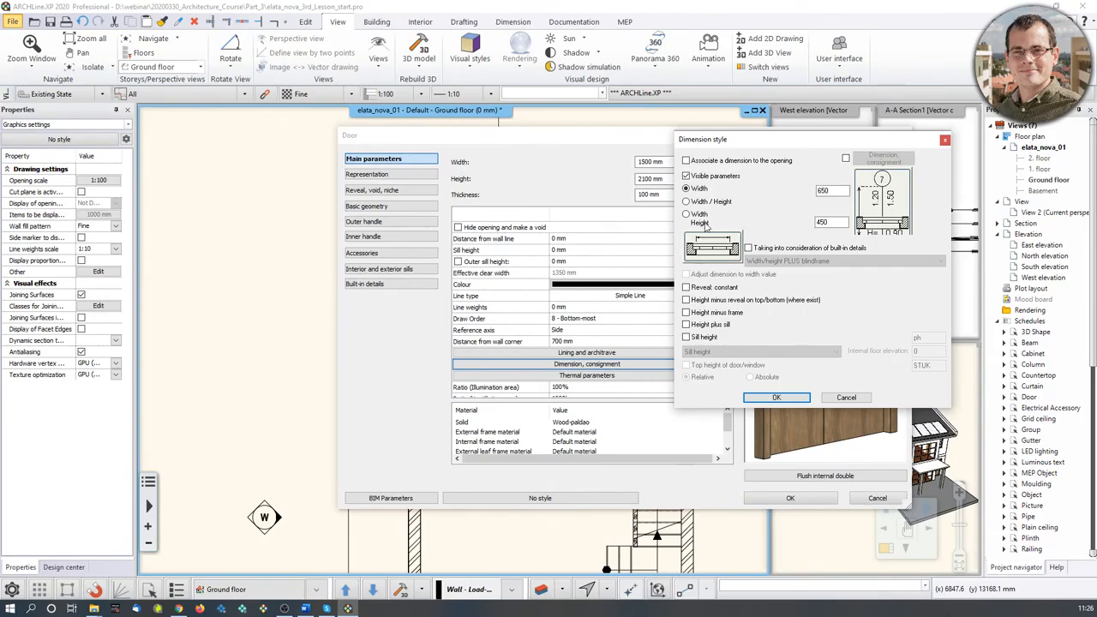
{"action": "left_click", "coordinate": [686, 214]}
{"action": "left_click", "coordinate": [776, 398]}
{"action": "left_click", "coordinate": [790, 498]}
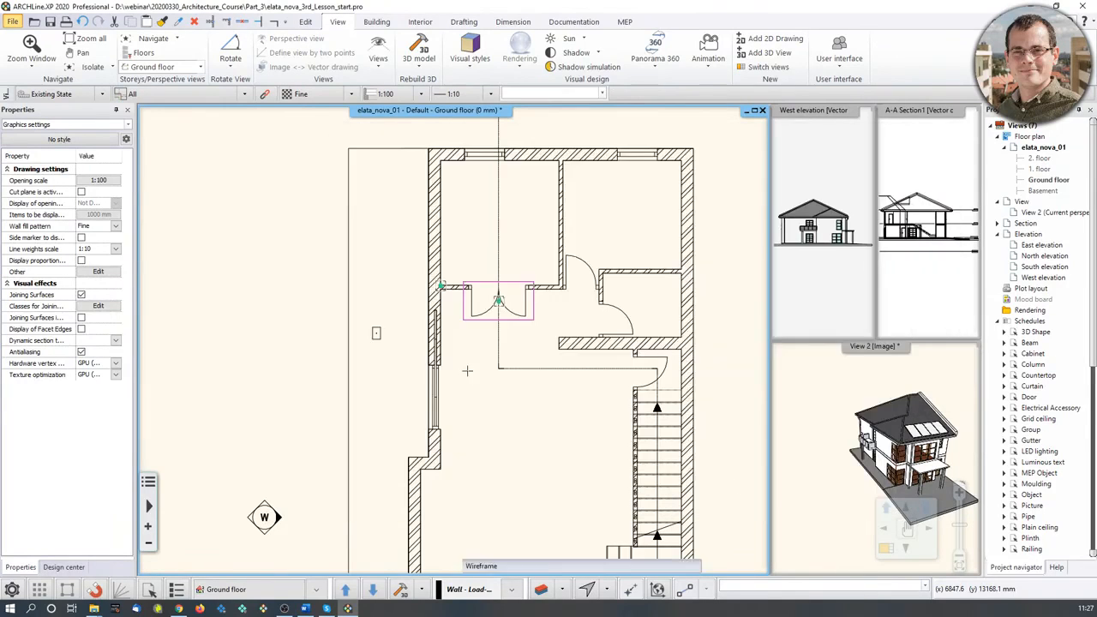
{"action": "key", "text": "Escape"}
Add wall dimensions around all ground floor walls, covering door and window frames, wall endpoints, internal rooms and overall building size.
{"action": "middle_click_drag", "start_coordinate": [472, 262], "coordinate": [468, 280]}
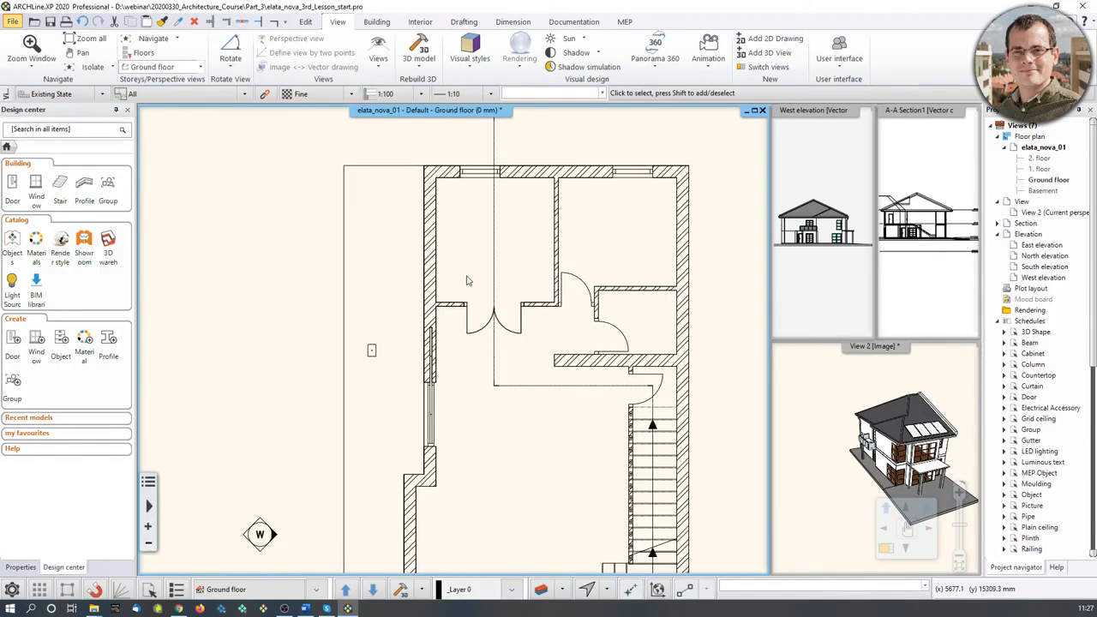
{"action": "scroll", "coordinate": [522, 296], "scroll_direction": "down", "scroll_amount": 3}
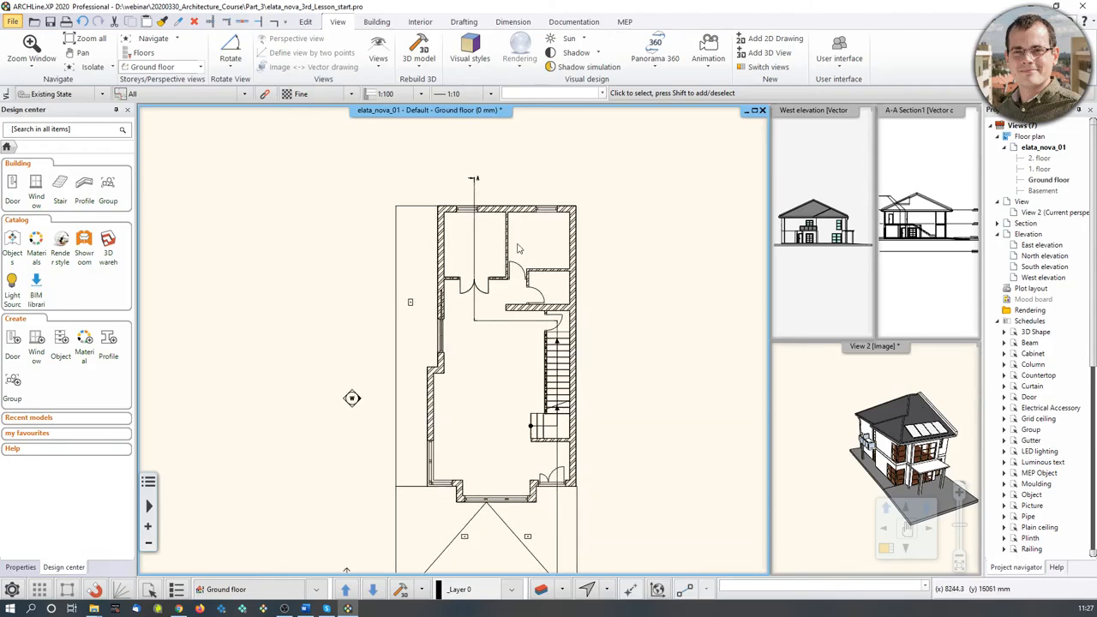
{"action": "left_click", "coordinate": [513, 22]}
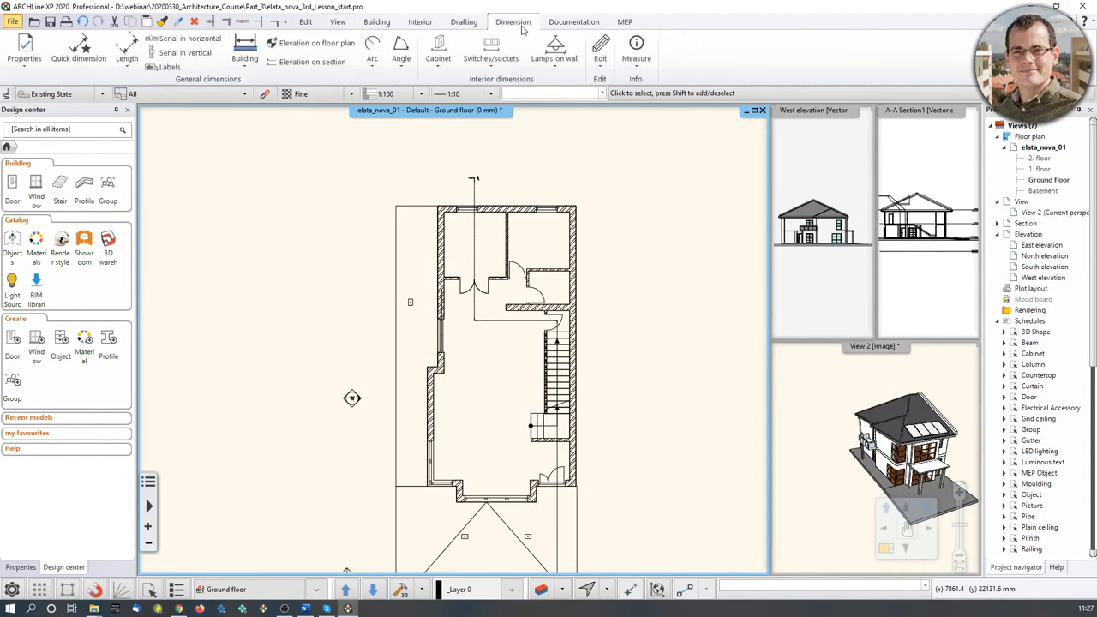
{"action": "left_click", "coordinate": [250, 68]}
{"action": "left_click", "coordinate": [264, 86]}
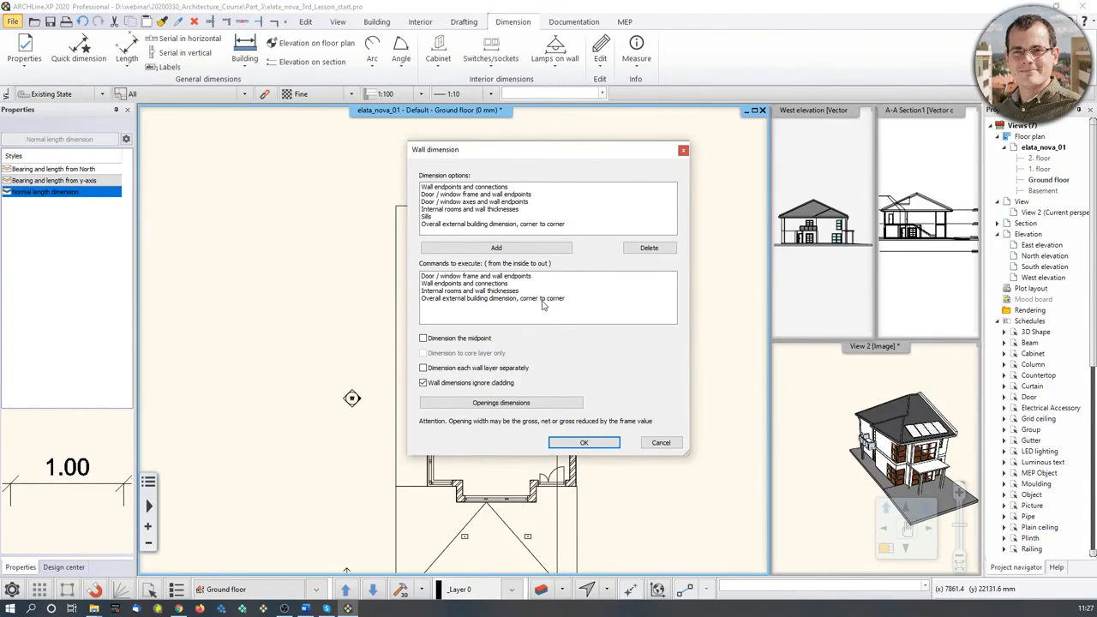
{"action": "left_click", "coordinate": [584, 443]}
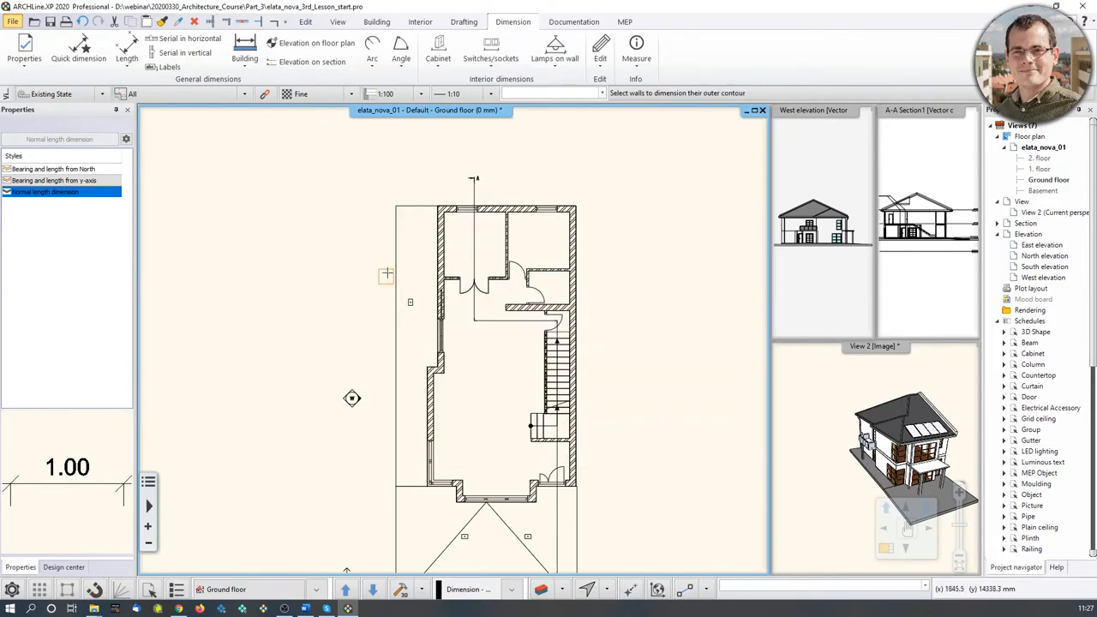
{"action": "left_click", "coordinate": [411, 174]}
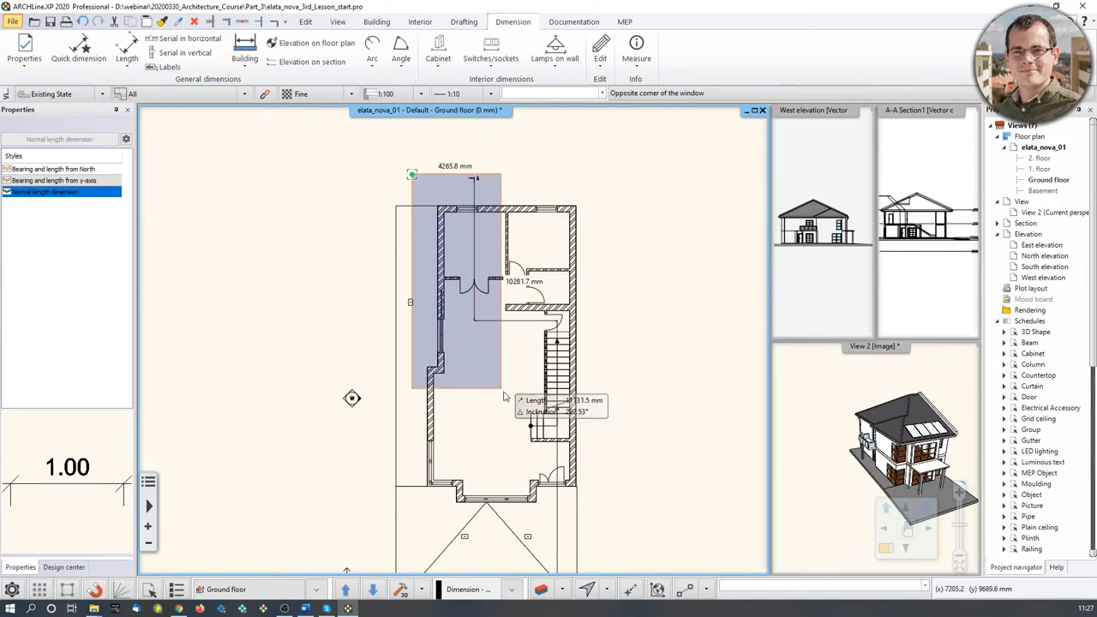
{"action": "left_click", "coordinate": [601, 510]}
{"action": "right_click", "coordinate": [434, 469]}
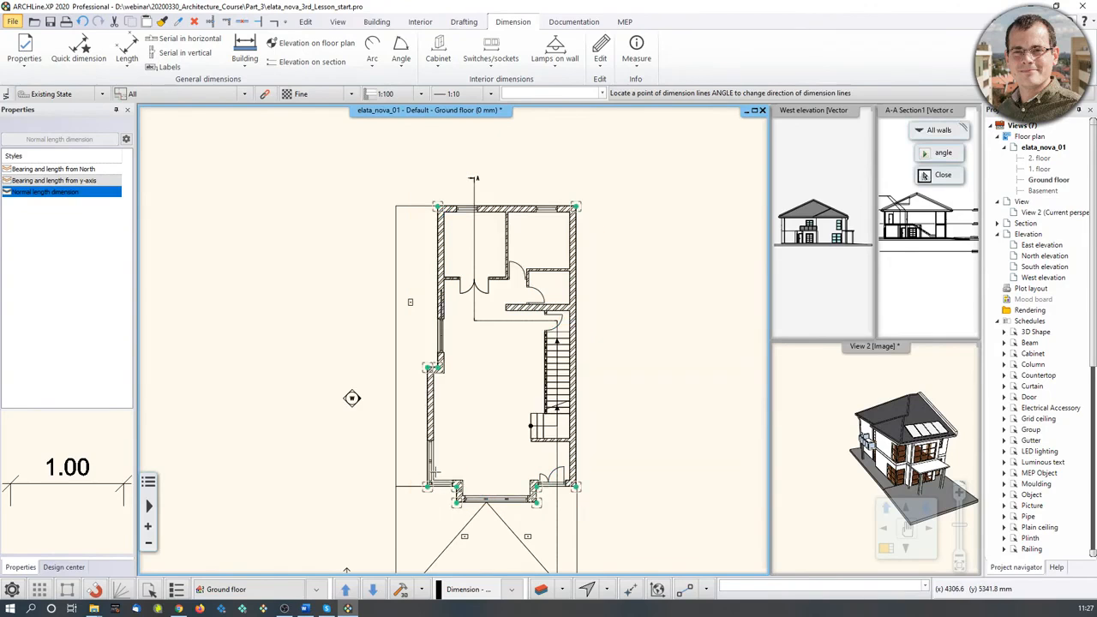
{"action": "left_click", "coordinate": [628, 437]}
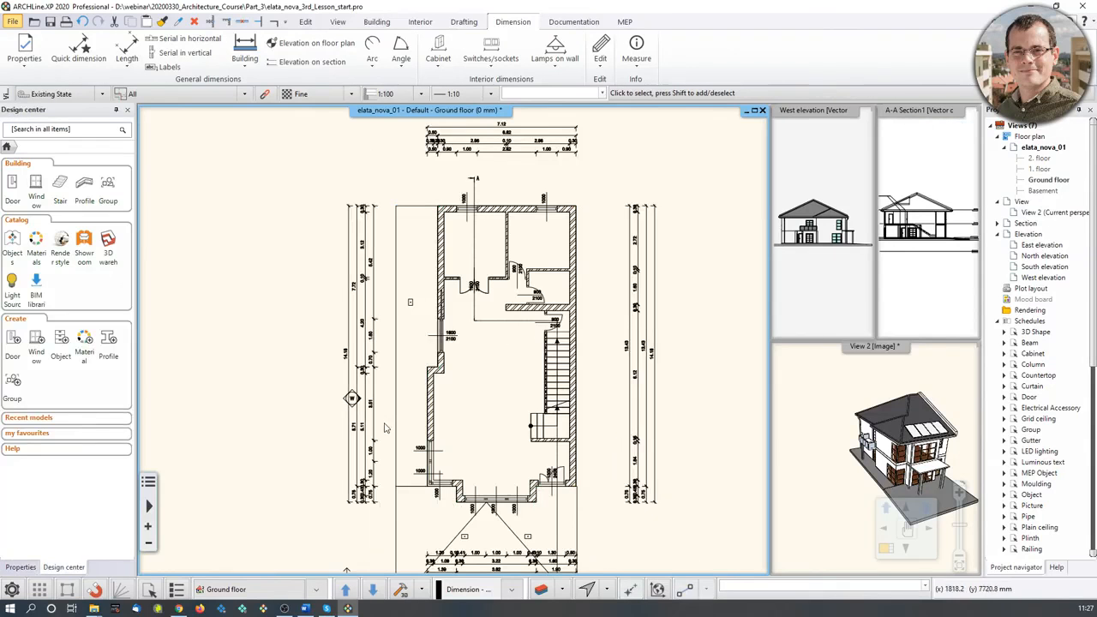
Move the west elevation line toward the house, between the dimension chains and the exterior wall, and recreate its view.
{"action": "scroll", "coordinate": [394, 385], "scroll_direction": "up", "scroll_amount": 5}
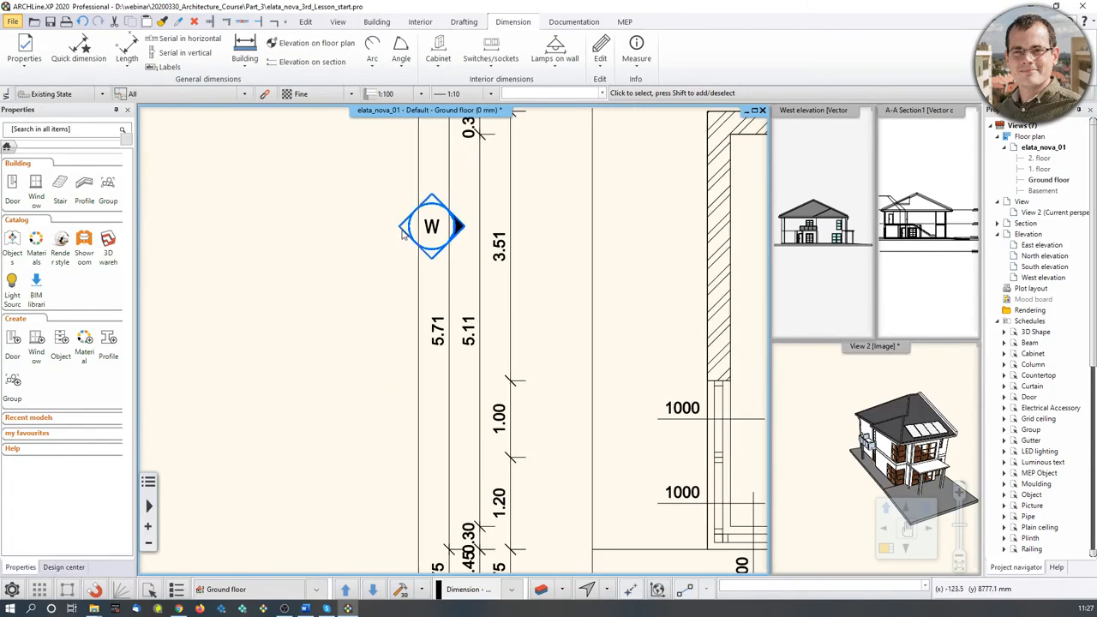
{"action": "left_click", "coordinate": [428, 233]}
{"action": "right_click", "coordinate": [431, 213]}
{"action": "left_click", "coordinate": [454, 221]}
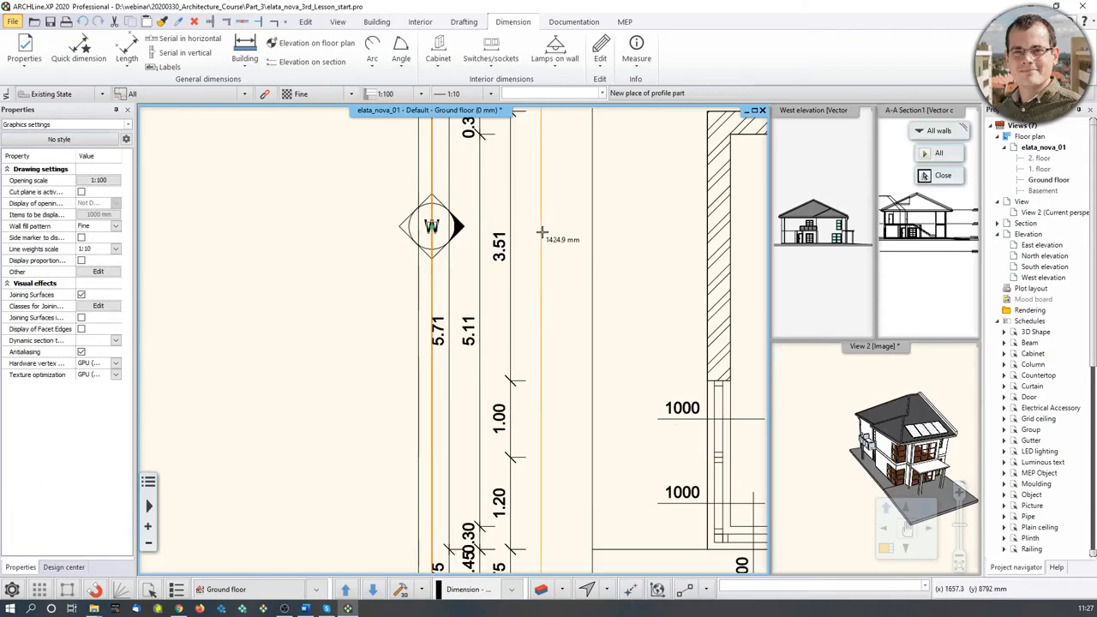
{"action": "left_click", "coordinate": [648, 277]}
{"action": "left_click", "coordinate": [526, 345]}
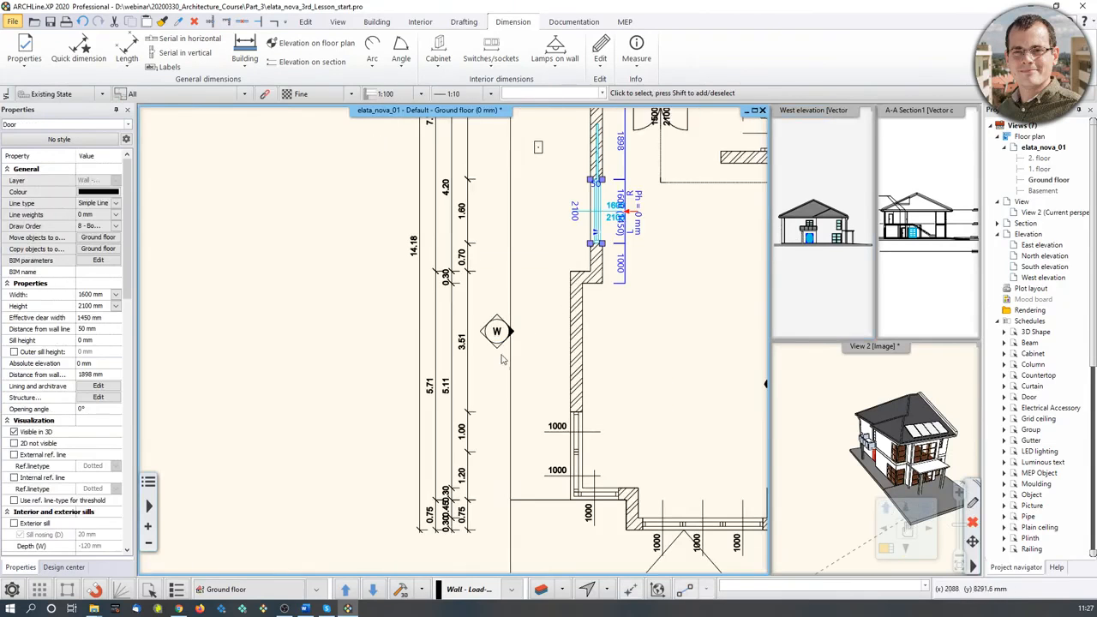
{"action": "scroll", "coordinate": [446, 360], "scroll_direction": "down", "scroll_amount": 3}
{"action": "left_click", "coordinate": [332, 293]}
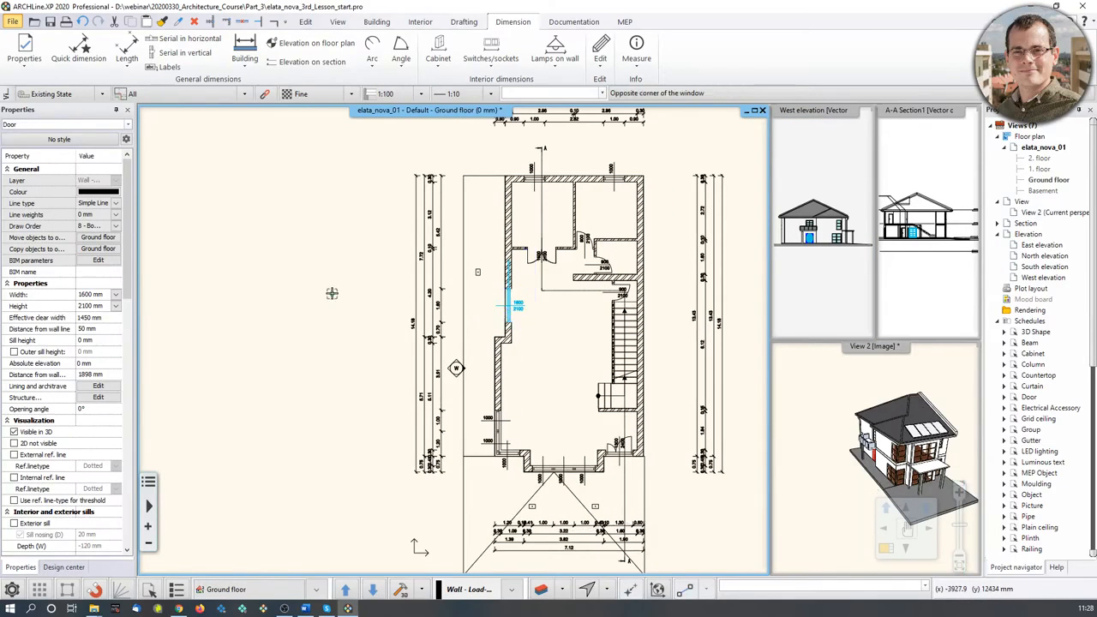
Examine the door and window dimension labels along the interior walls and the upper exterior wall.
{"action": "middle_click_drag", "start_coordinate": [540, 249], "coordinate": [511, 282]}
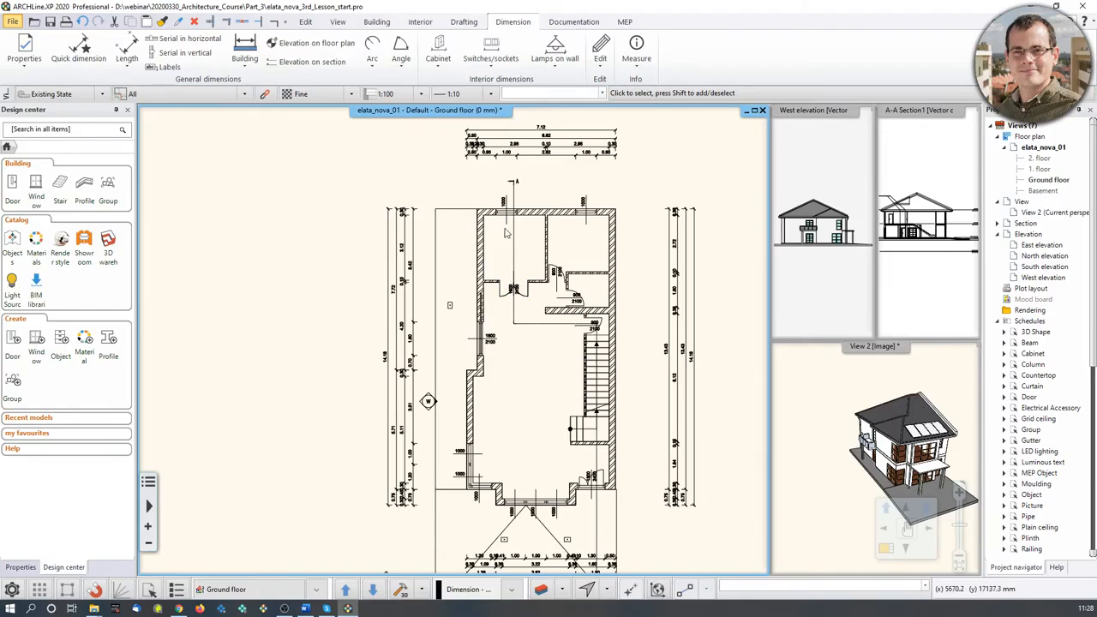
{"action": "scroll", "coordinate": [533, 282], "scroll_direction": "up", "scroll_amount": 5}
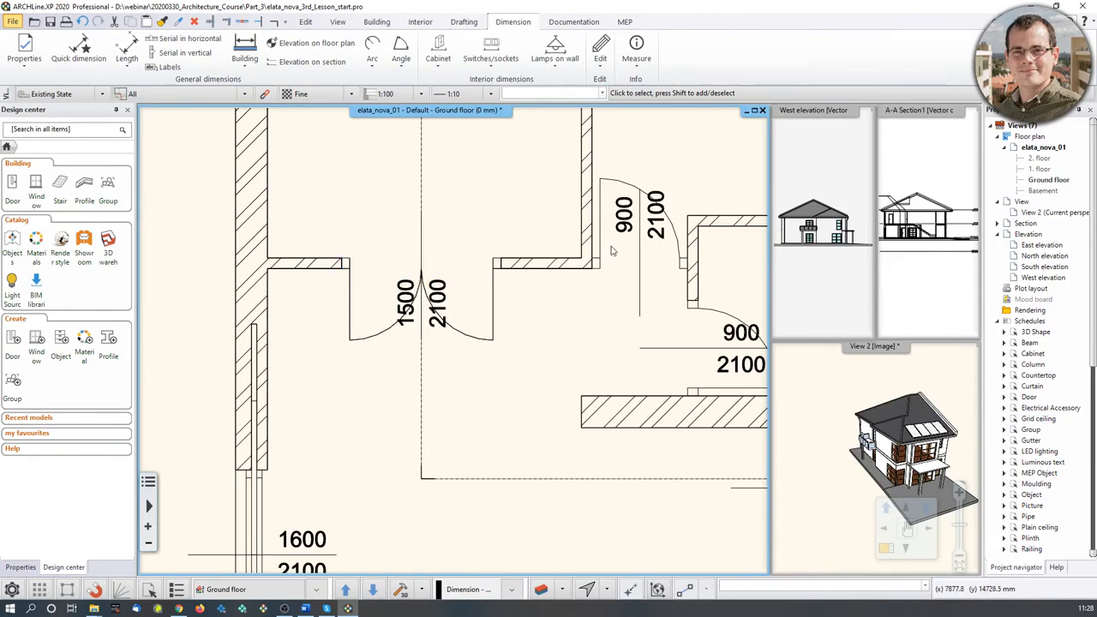
{"action": "middle_click_drag", "start_coordinate": [611, 250], "coordinate": [557, 419]}
{"action": "middle_click_drag", "start_coordinate": [663, 152], "coordinate": [597, 375]}
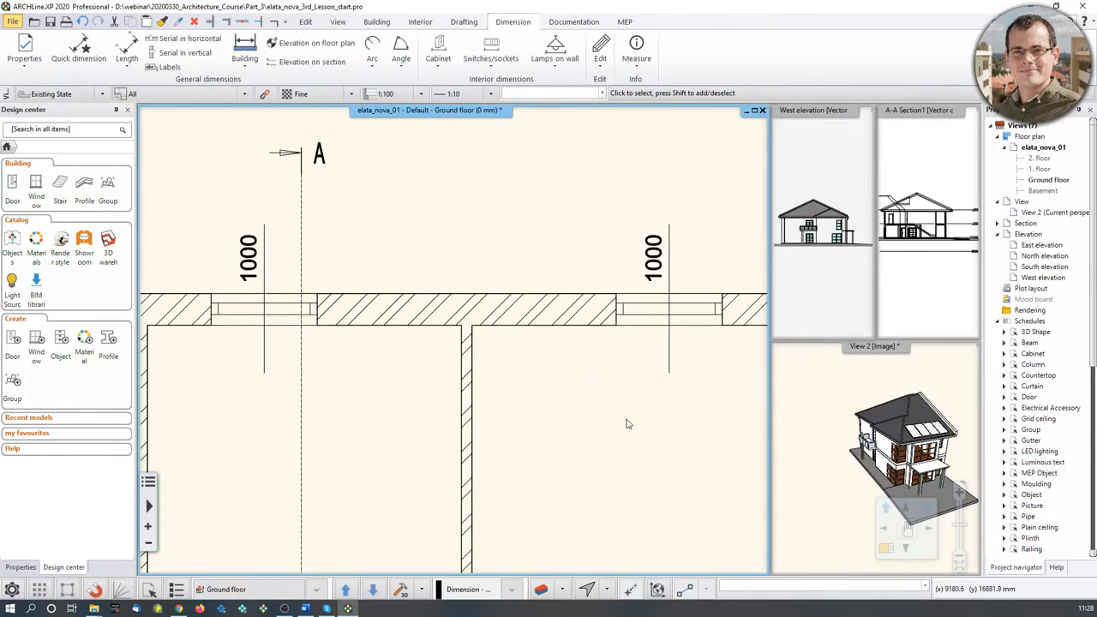
Inspect the exterior dimension between the upper wall's right-hand window and the building corner.
{"action": "middle_click_drag", "start_coordinate": [628, 423], "coordinate": [669, 209]}
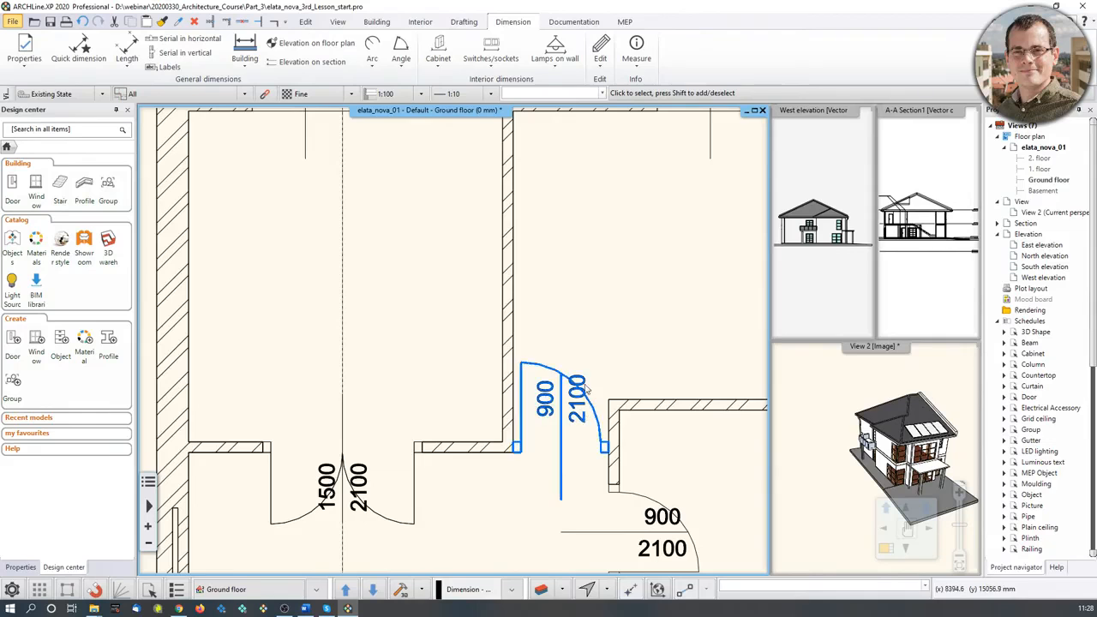
{"action": "scroll", "coordinate": [587, 389], "scroll_direction": "down", "scroll_amount": 6}
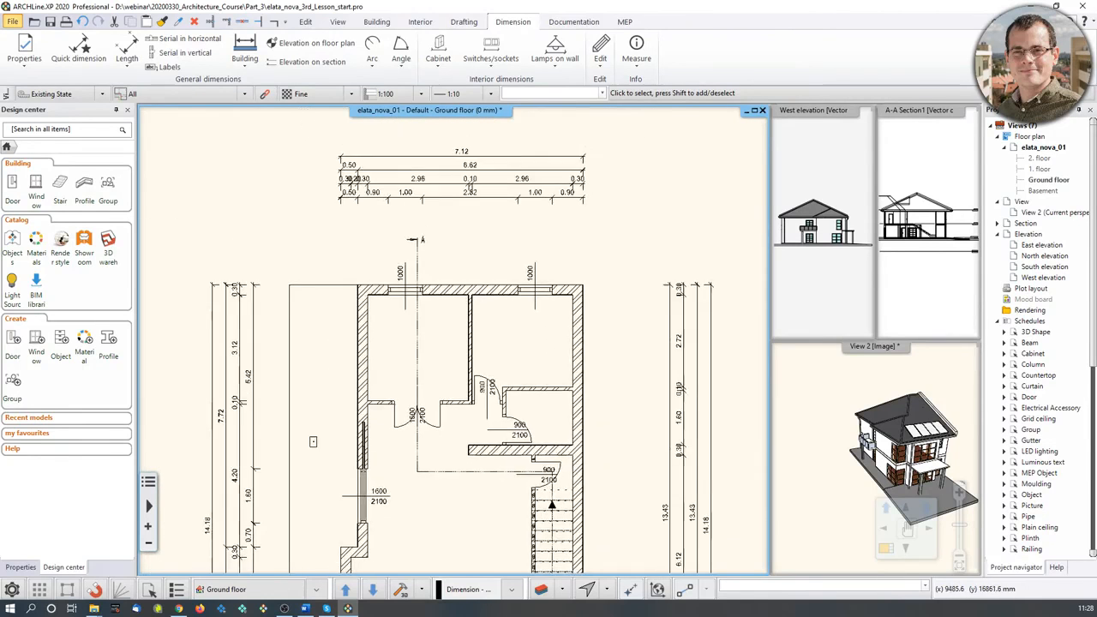
{"action": "scroll", "coordinate": [549, 197], "scroll_direction": "up", "scroll_amount": 4}
{"action": "left_click", "coordinate": [506, 307]}
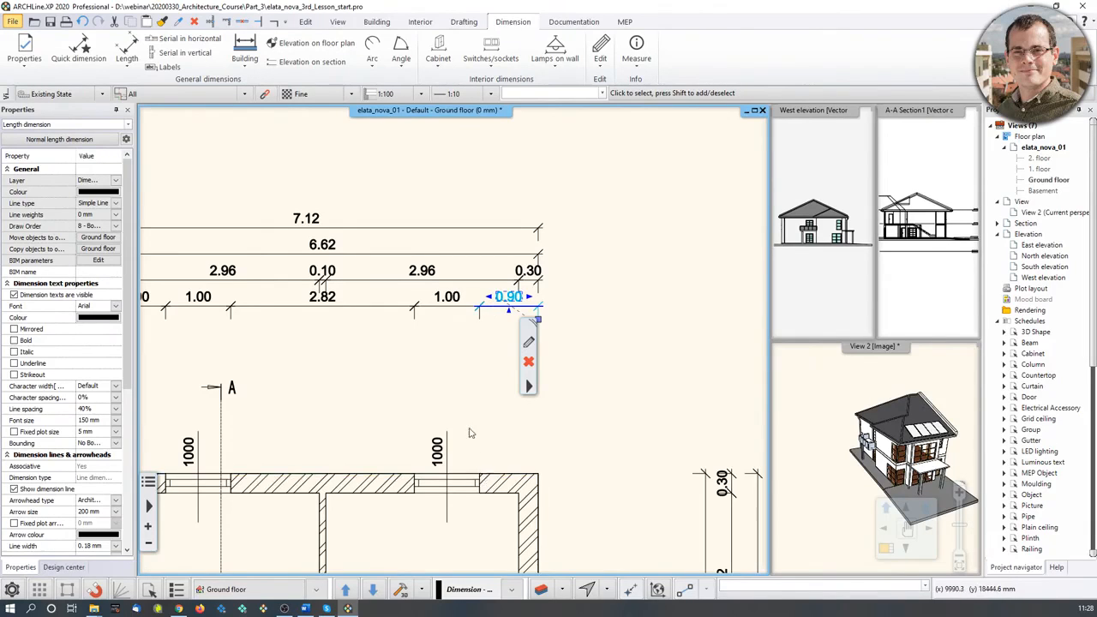
{"action": "scroll", "coordinate": [527, 316], "scroll_direction": "up", "scroll_amount": 2}
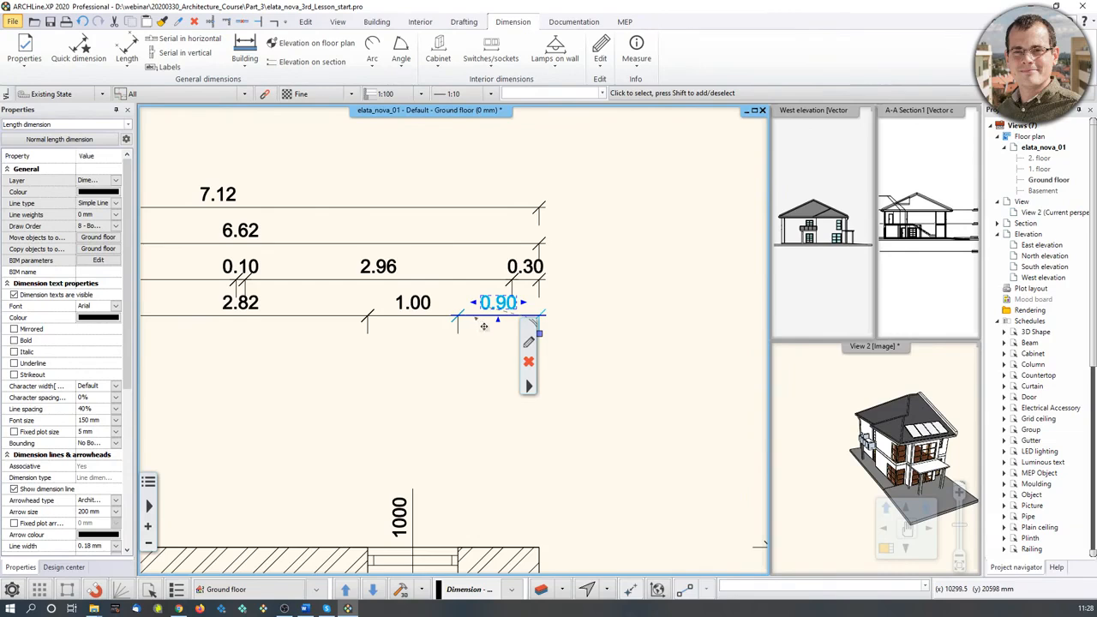
{"action": "middle_click_drag", "start_coordinate": [439, 562], "coordinate": [449, 429]}
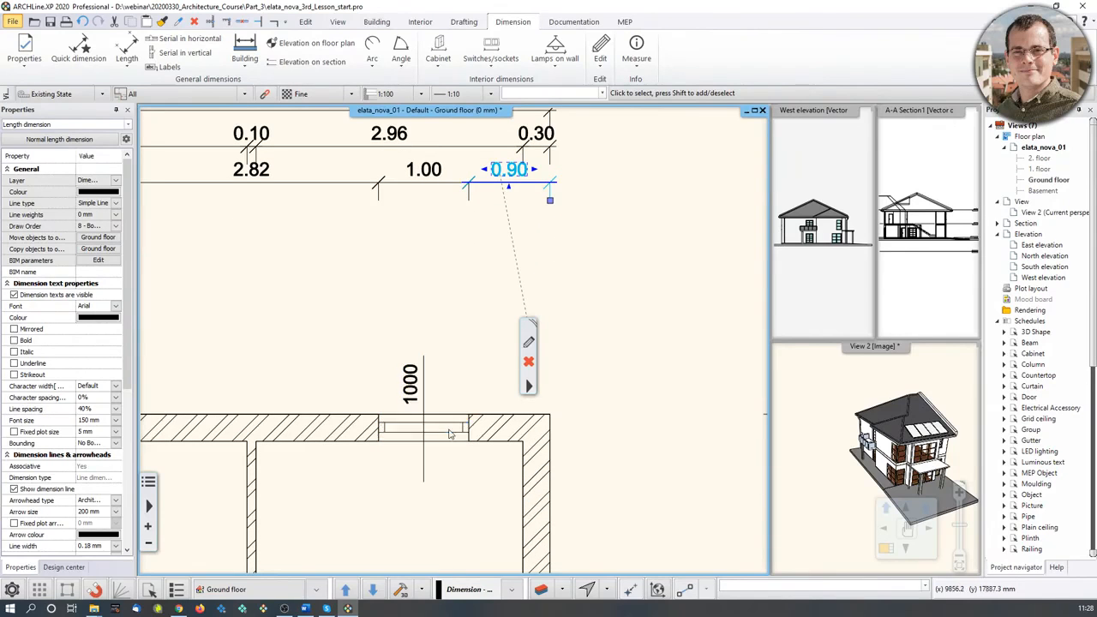
Try setting the upper wall's right-hand window 400 mm from the side wall to test the associative dimensions, and undo the change.
{"action": "left_click", "coordinate": [447, 428]}
{"action": "middle_click_drag", "start_coordinate": [460, 469], "coordinate": [478, 433]}
{"action": "left_click", "coordinate": [514, 420]}
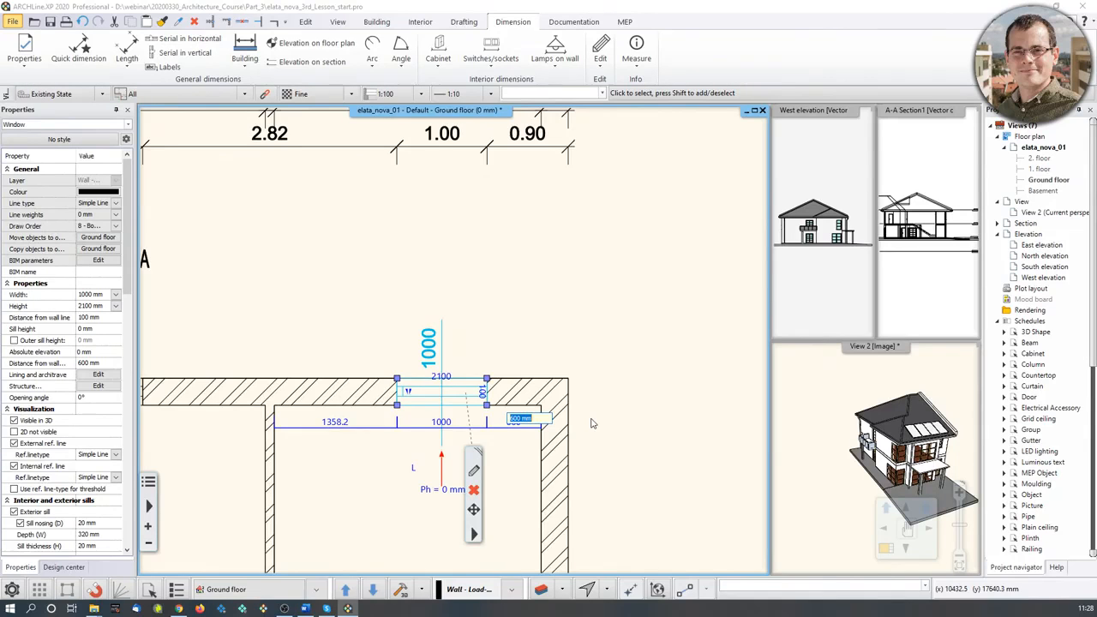
{"action": "type", "text": "400"}
{"action": "key", "text": "Return"}
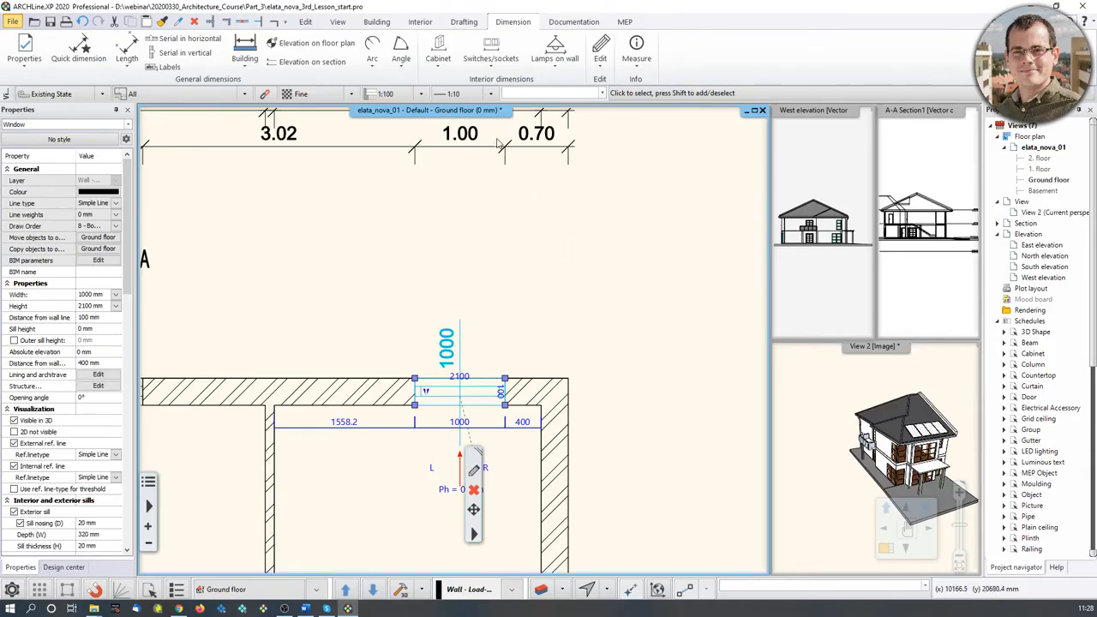
{"action": "middle_click_drag", "start_coordinate": [499, 143], "coordinate": [500, 207]}
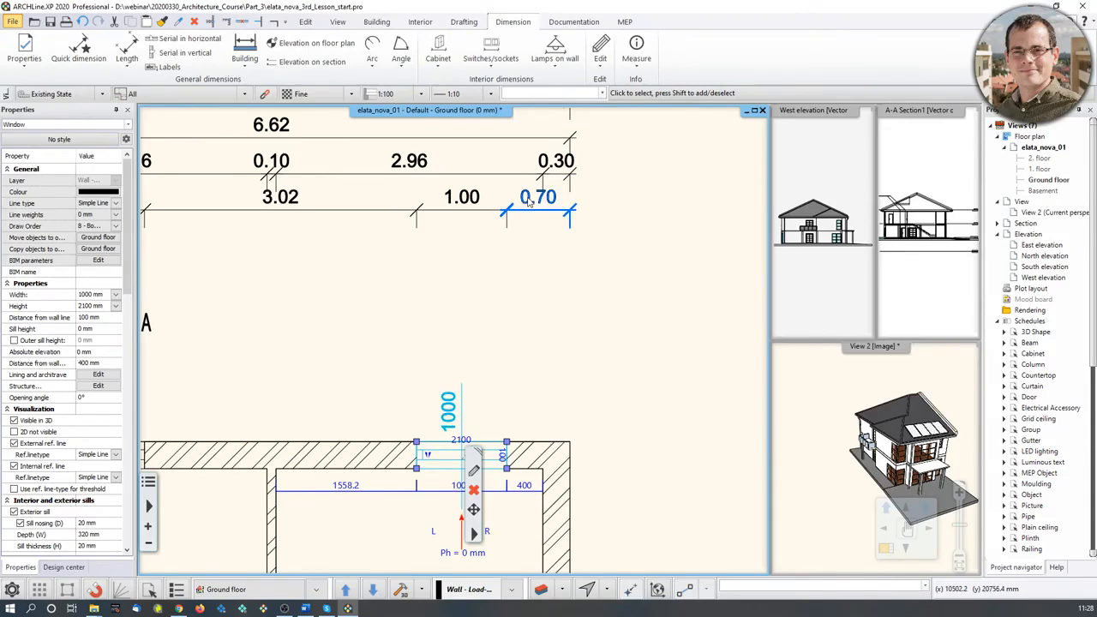
{"action": "left_click", "coordinate": [488, 323]}
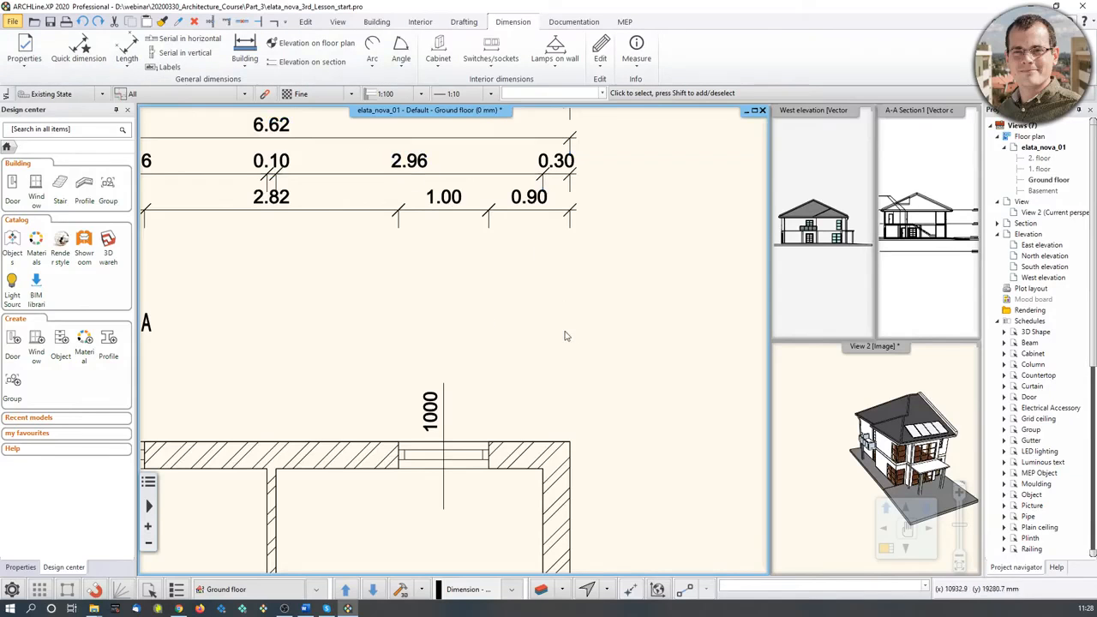
Review the length dimension properties, including the available measurement units and format settings, and leave them without changes.
{"action": "scroll", "coordinate": [565, 336], "scroll_direction": "down", "scroll_amount": 2}
{"action": "scroll", "coordinate": [548, 318], "scroll_direction": "down", "scroll_amount": 1}
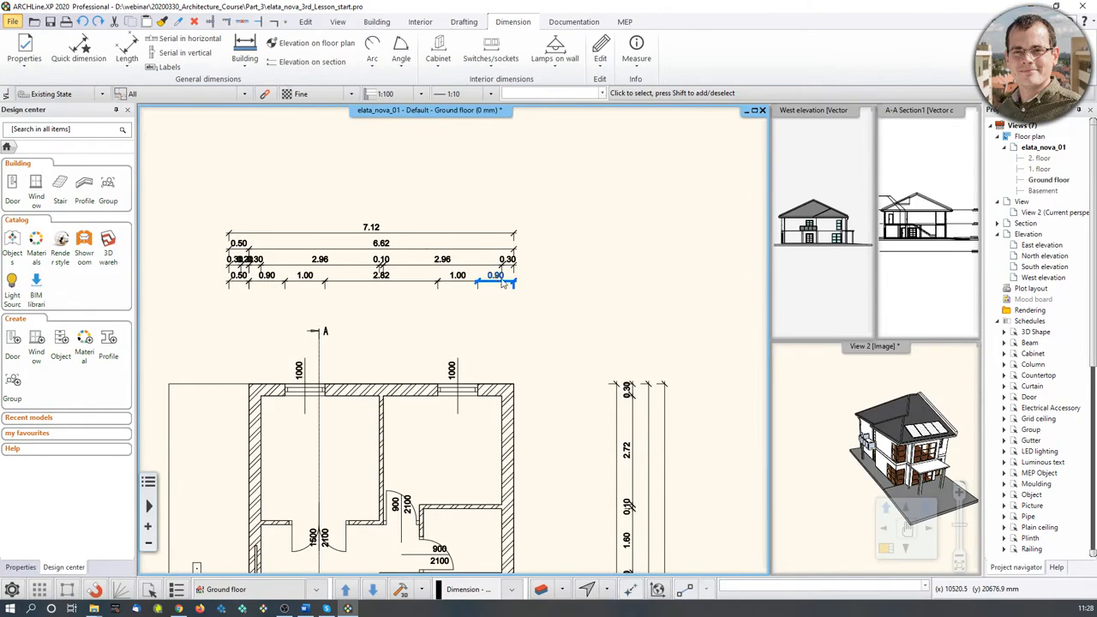
{"action": "scroll", "coordinate": [463, 344], "scroll_direction": "up", "scroll_amount": 3}
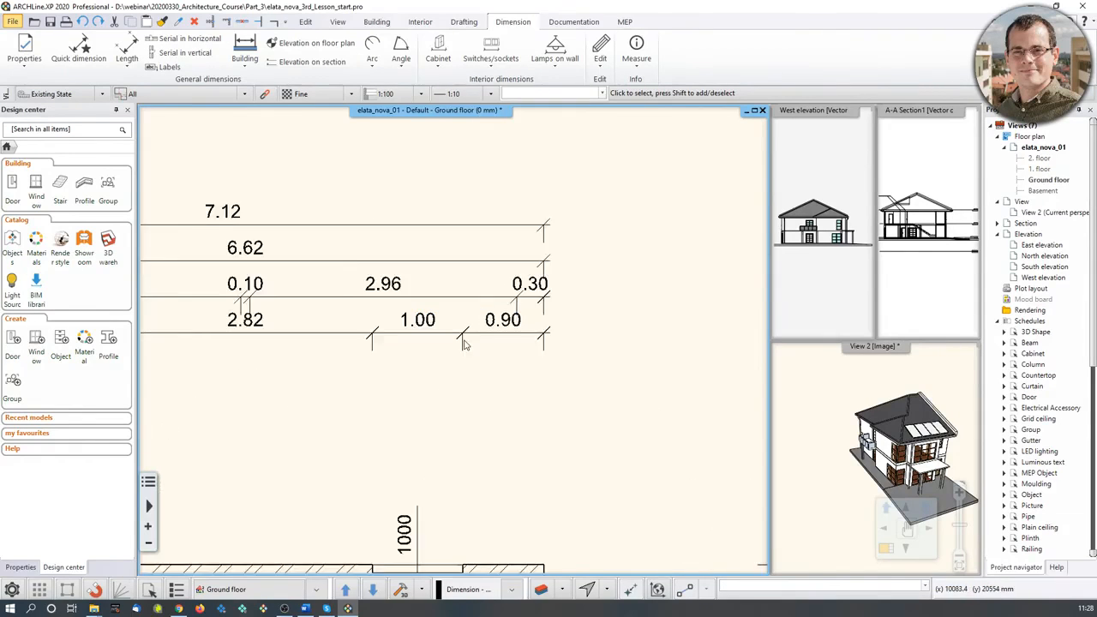
{"action": "scroll", "coordinate": [464, 344], "scroll_direction": "up", "scroll_amount": 2}
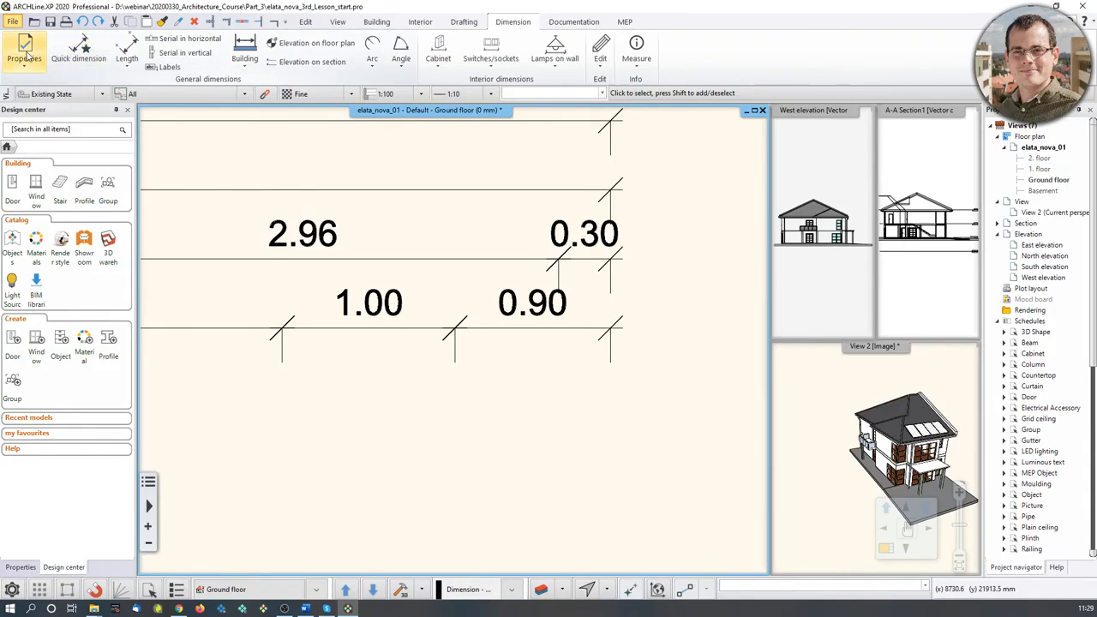
{"action": "left_click", "coordinate": [26, 54]}
{"action": "left_click", "coordinate": [36, 80]}
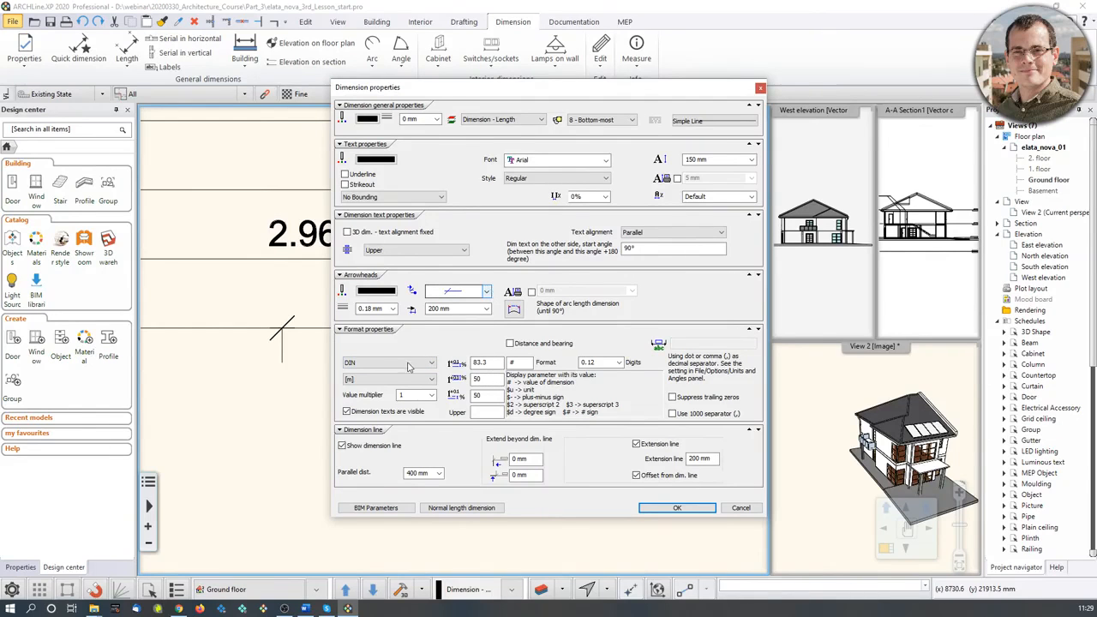
{"action": "left_click", "coordinate": [431, 380]}
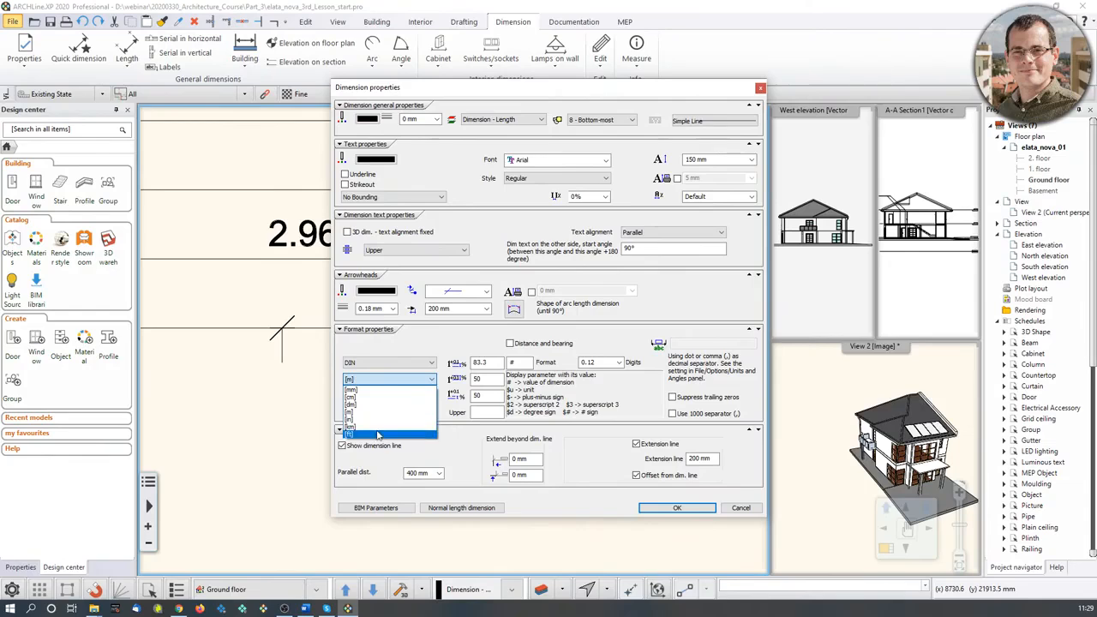
{"action": "left_click", "coordinate": [461, 344]}
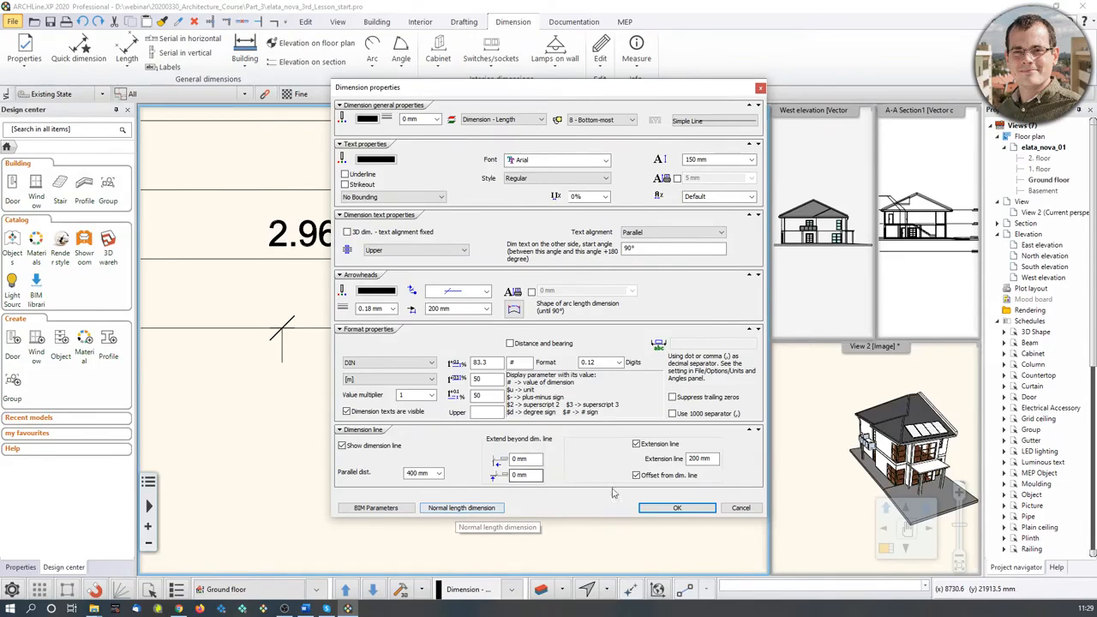
{"action": "left_click", "coordinate": [740, 508]}
Create a room by walls with the Bedroom style in the upper-right room and place its label inside.
{"action": "scroll", "coordinate": [526, 416], "scroll_direction": "down", "scroll_amount": 5}
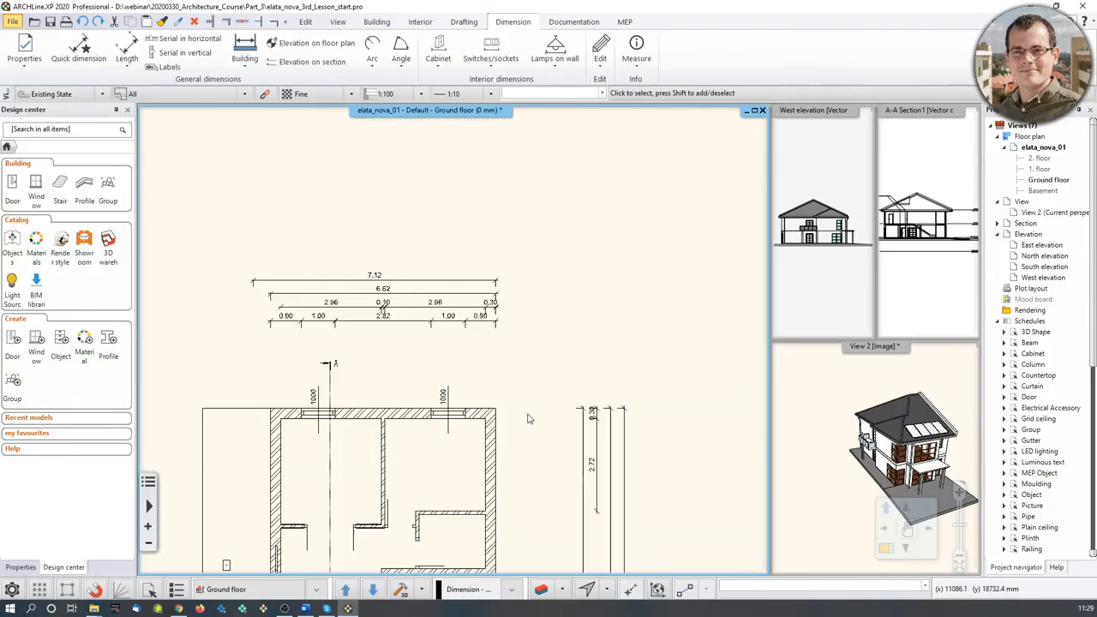
{"action": "scroll", "coordinate": [551, 354], "scroll_direction": "down", "scroll_amount": 3}
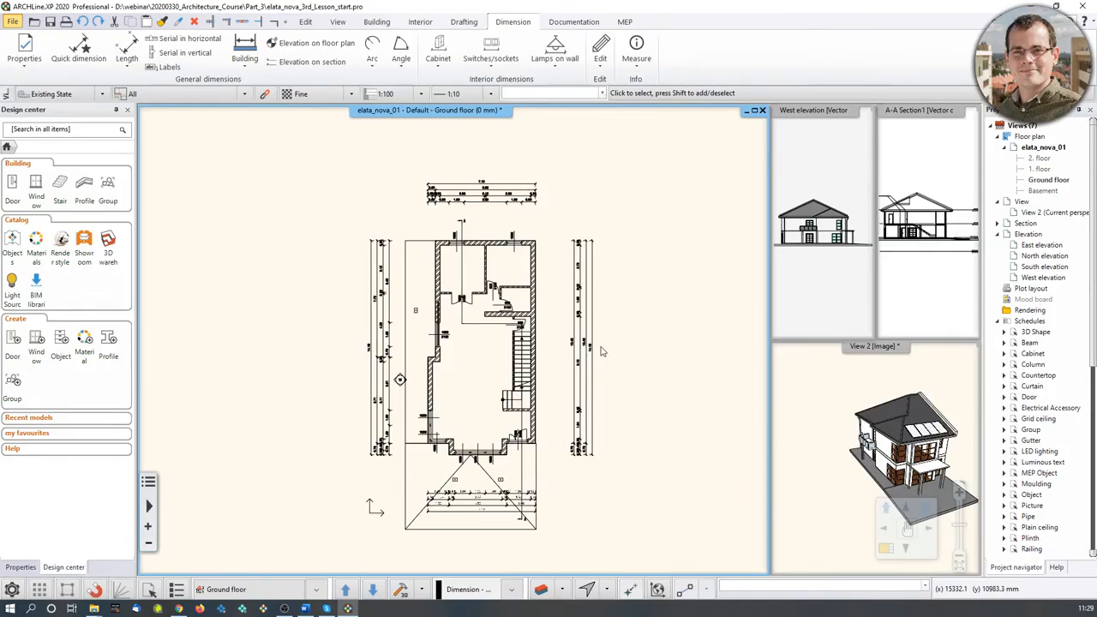
{"action": "scroll", "coordinate": [498, 249], "scroll_direction": "up", "scroll_amount": 5}
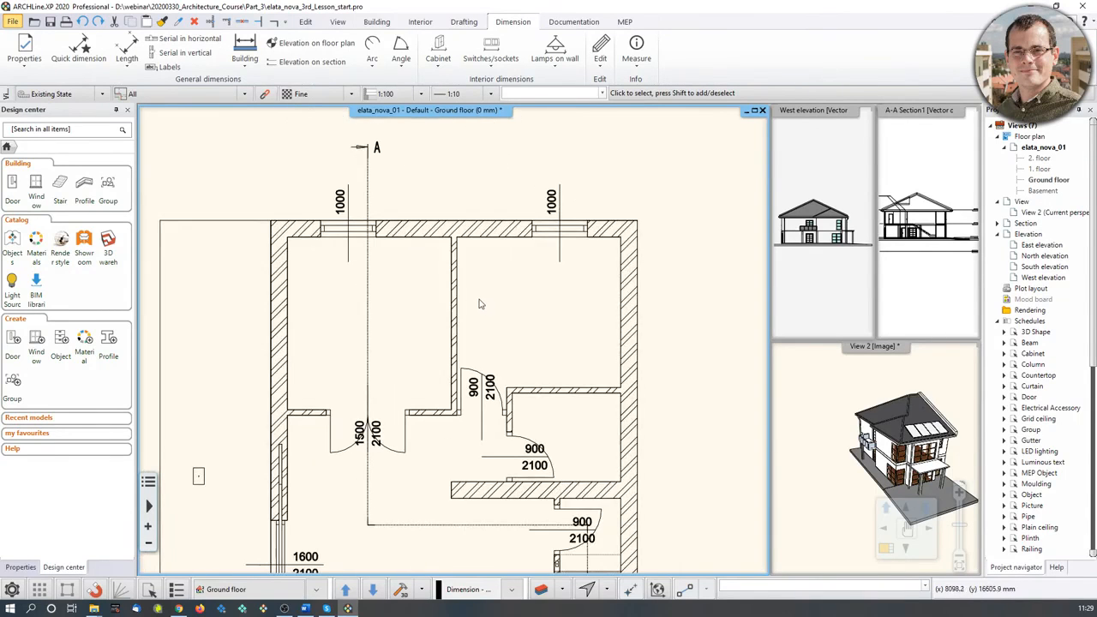
{"action": "left_click", "coordinate": [378, 22]}
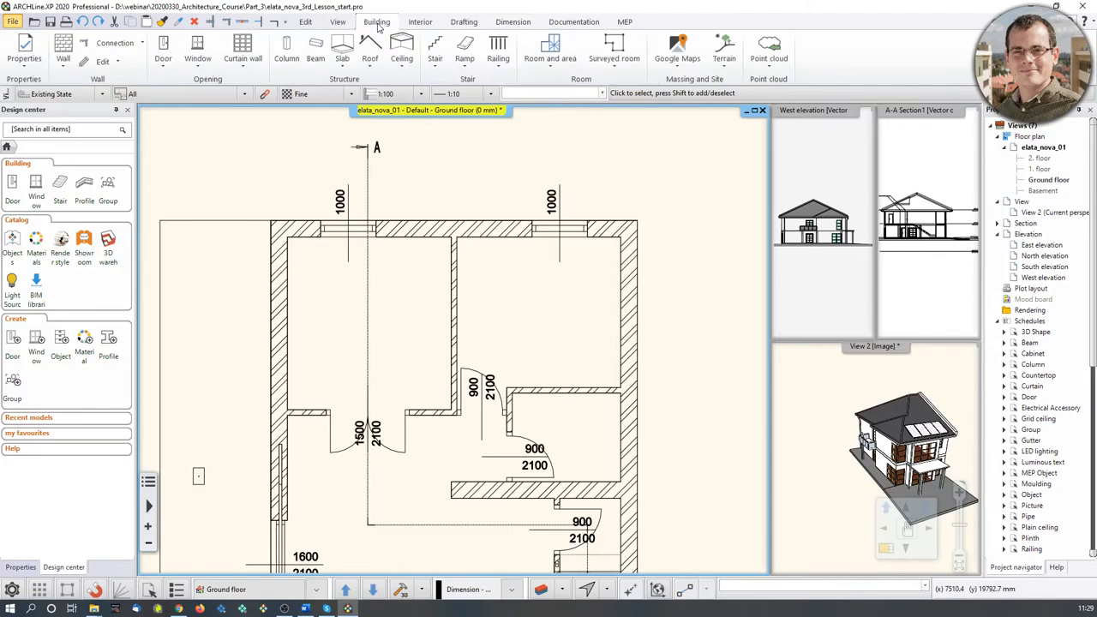
{"action": "left_click", "coordinate": [565, 67]}
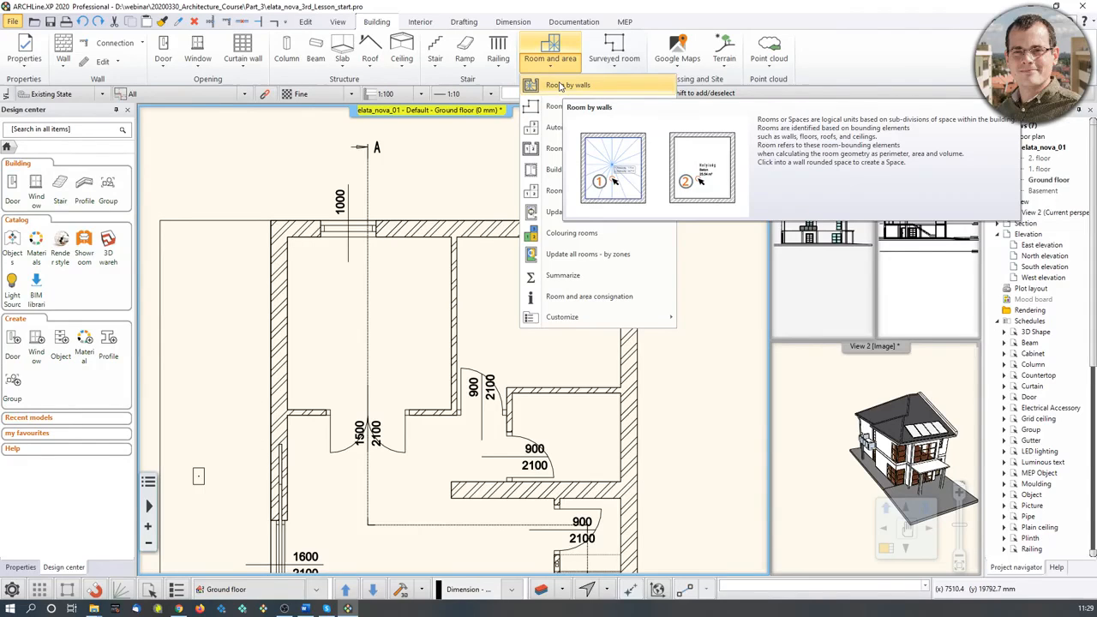
{"action": "left_click", "coordinate": [558, 86]}
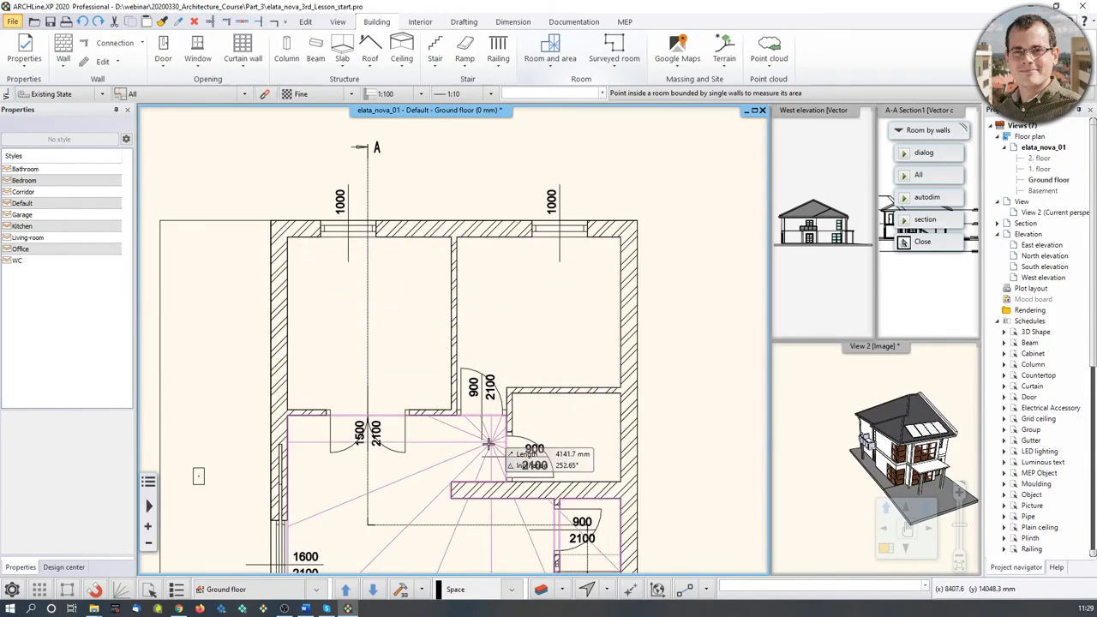
{"action": "scroll", "coordinate": [492, 488], "scroll_direction": "down", "scroll_amount": 1}
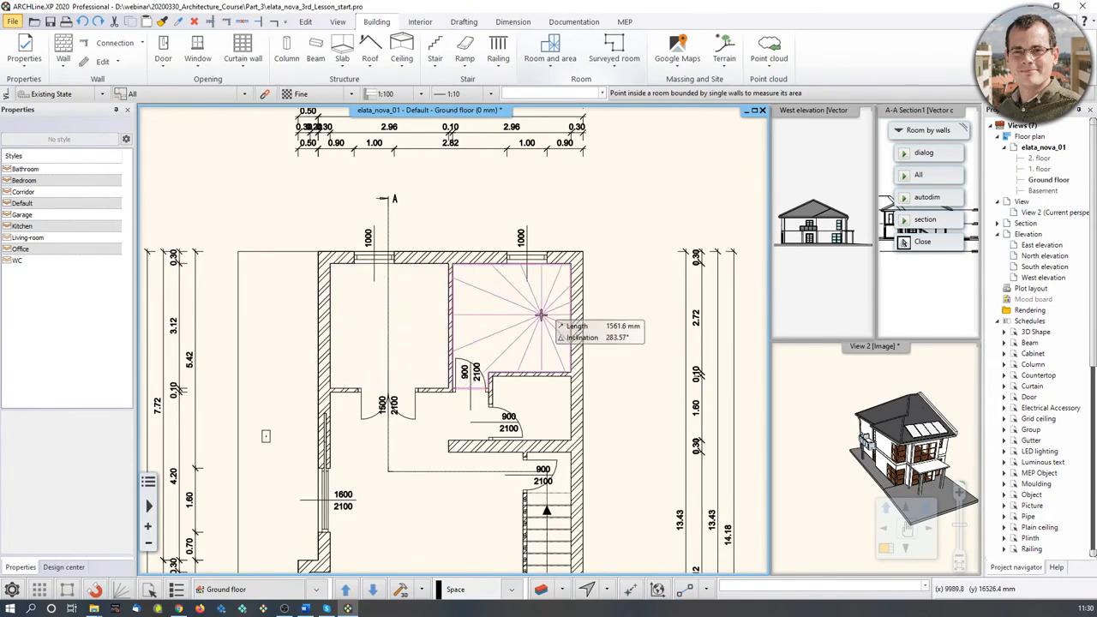
{"action": "left_click", "coordinate": [26, 180]}
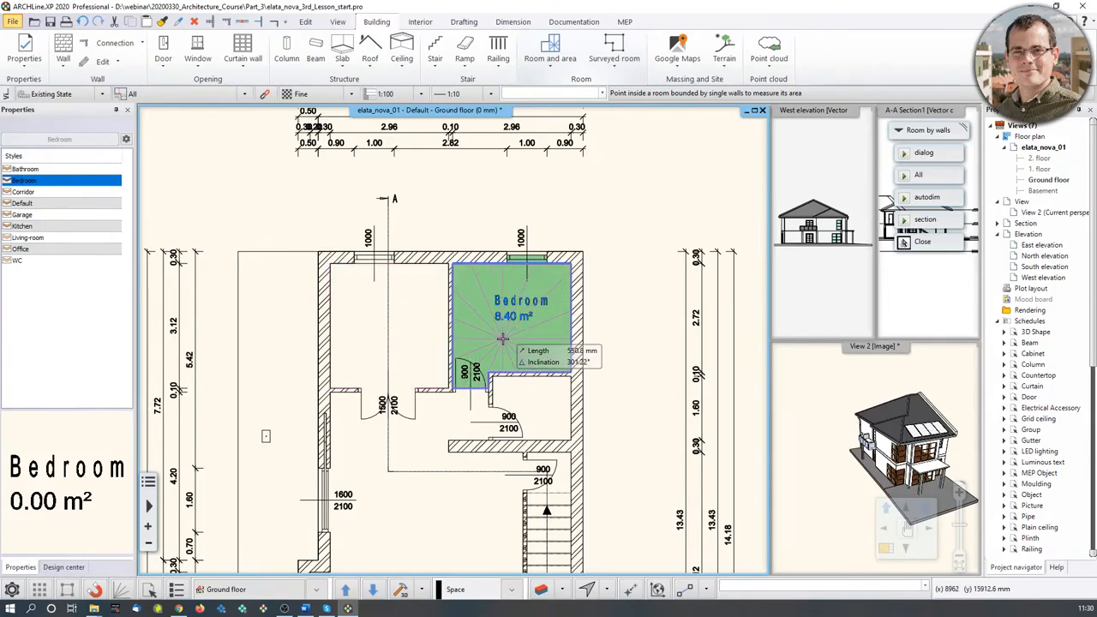
{"action": "scroll", "coordinate": [500, 334], "scroll_direction": "up", "scroll_amount": 3}
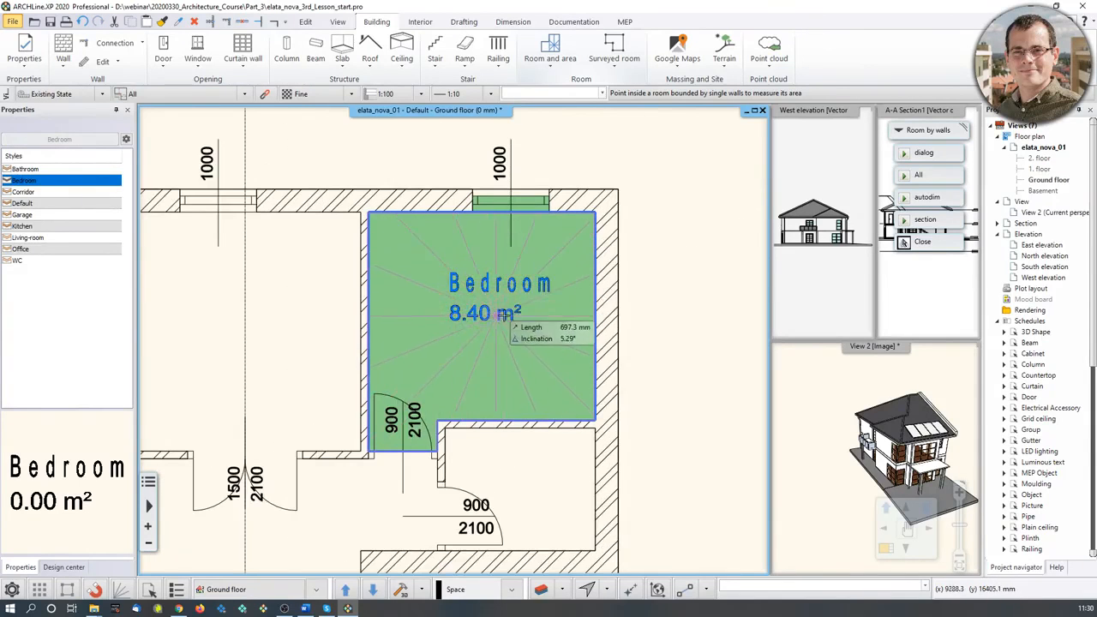
{"action": "left_click", "coordinate": [494, 366]}
{"action": "scroll", "coordinate": [488, 360], "scroll_direction": "down", "scroll_amount": 3}
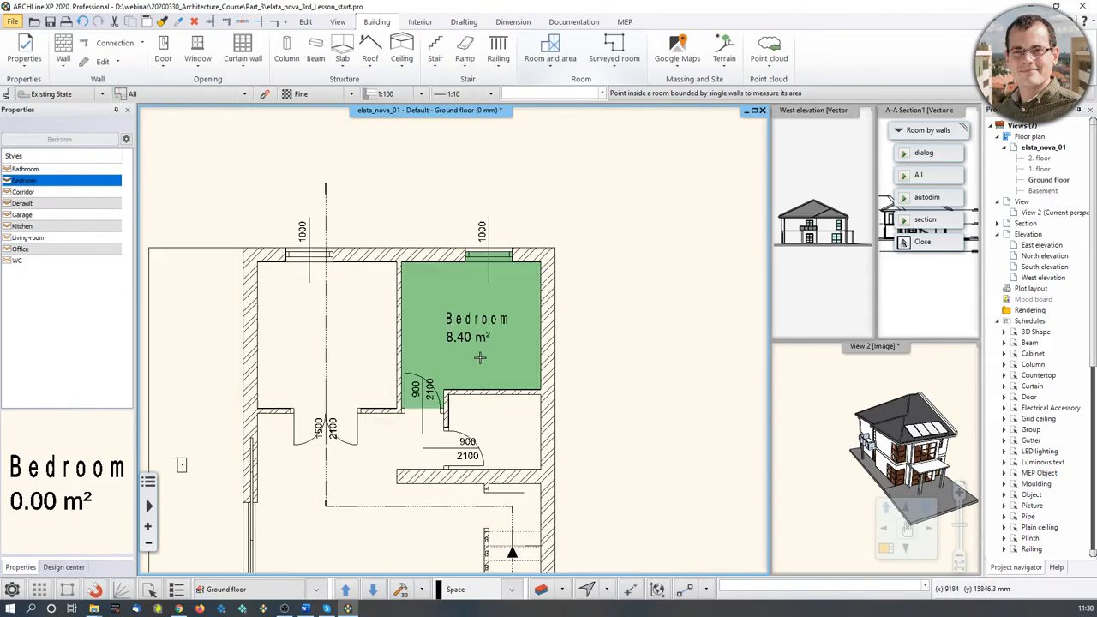
Create an Office style room in the upper-left room behind the 1500 mm double door and place its label.
{"action": "left_click", "coordinate": [34, 168]}
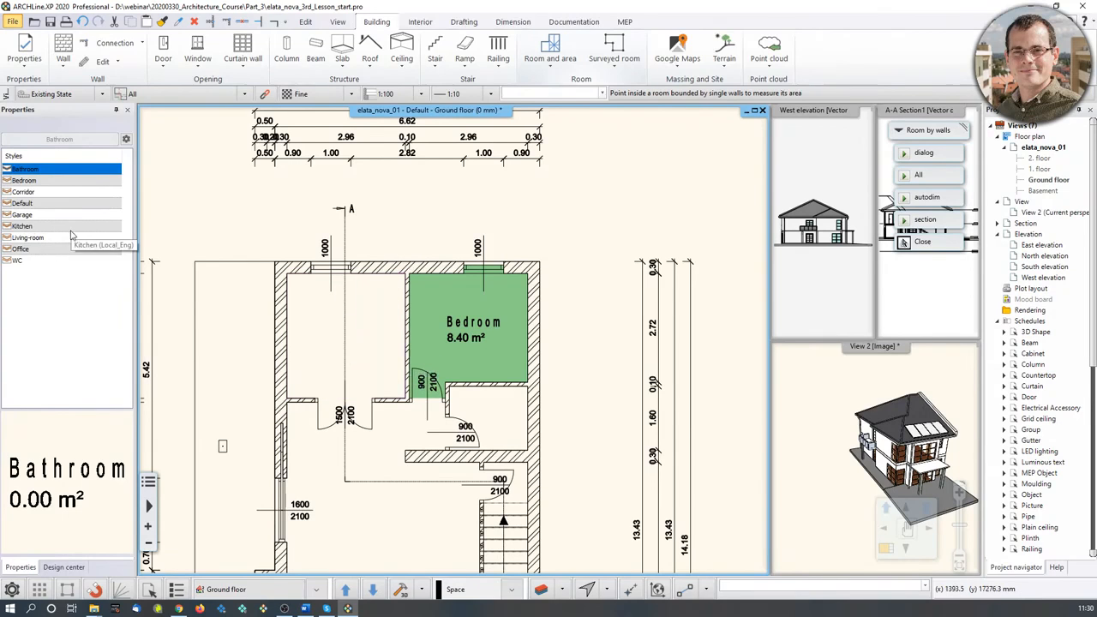
{"action": "left_click", "coordinate": [20, 249]}
{"action": "left_click", "coordinate": [335, 333]}
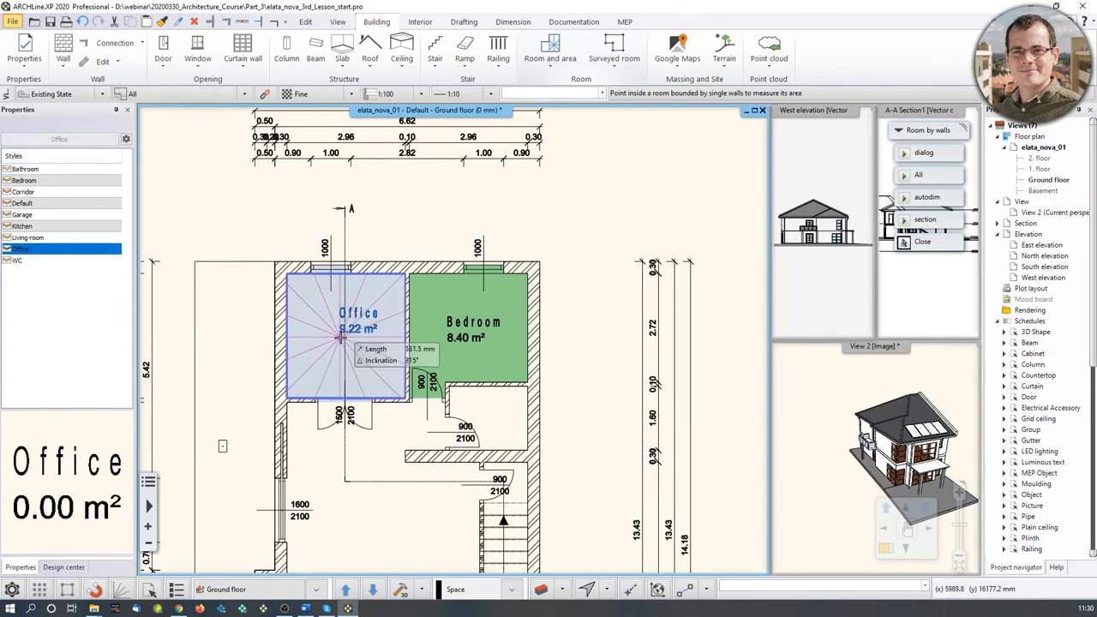
Create a WC style room in the small enclosed space below the bedroom, place its label and end room creation.
{"action": "left_click", "coordinate": [18, 260]}
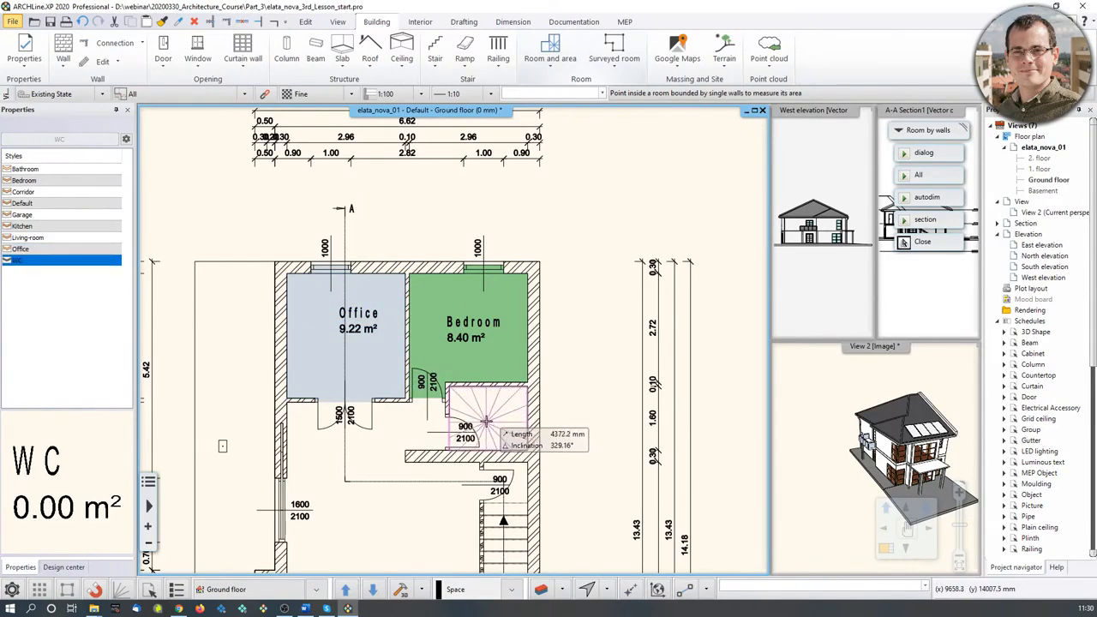
{"action": "scroll", "coordinate": [526, 435], "scroll_direction": "up", "scroll_amount": 3}
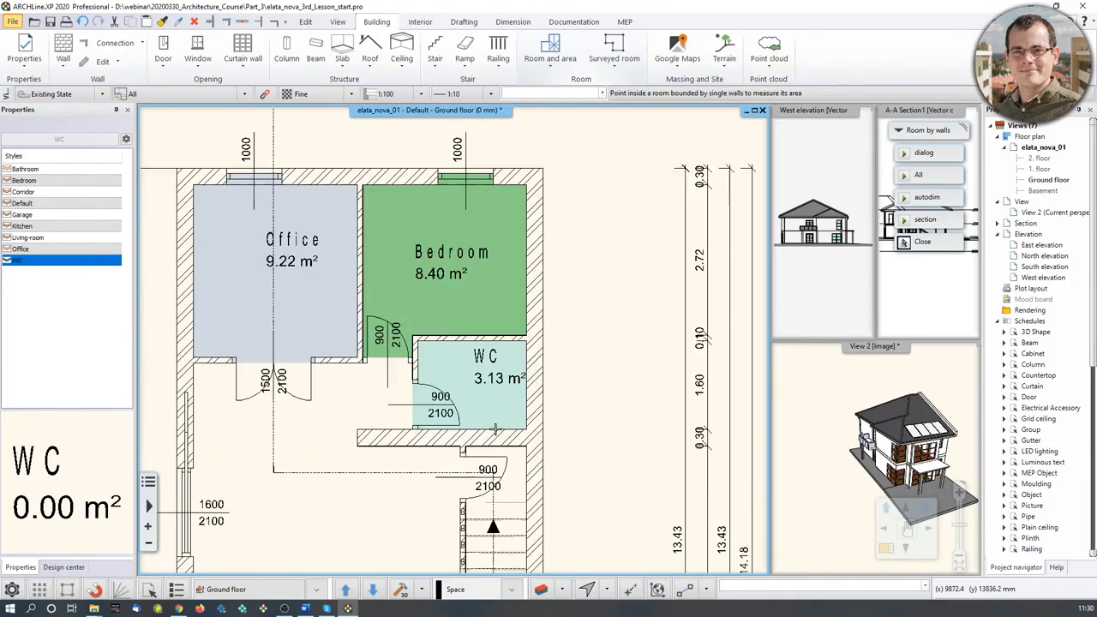
{"action": "left_click", "coordinate": [472, 365]}
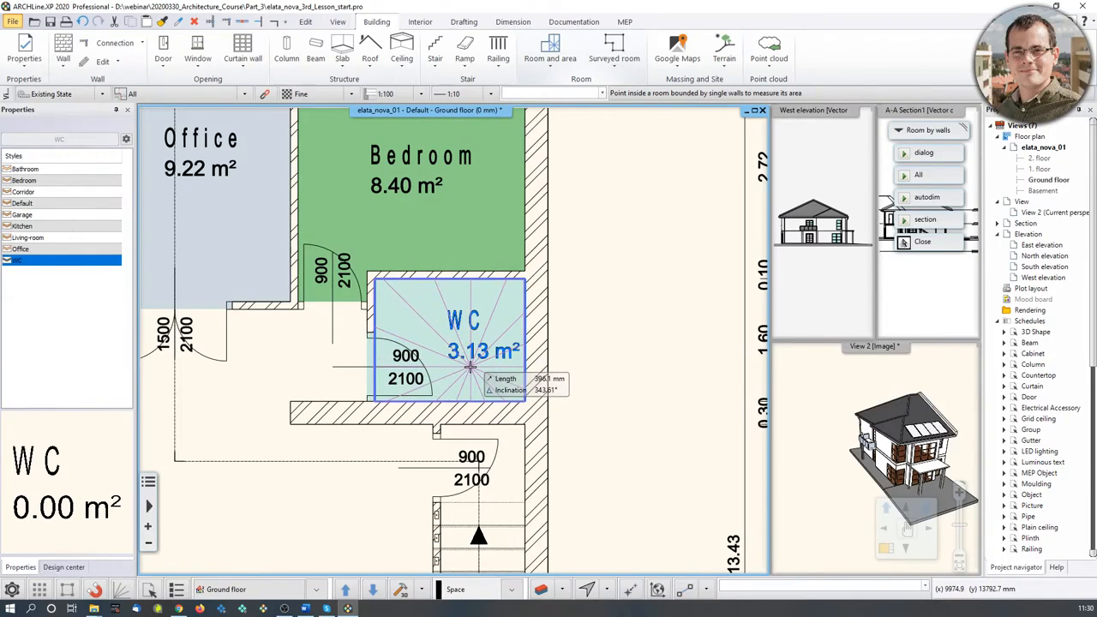
{"action": "scroll", "coordinate": [472, 366], "scroll_direction": "down", "scroll_amount": 4}
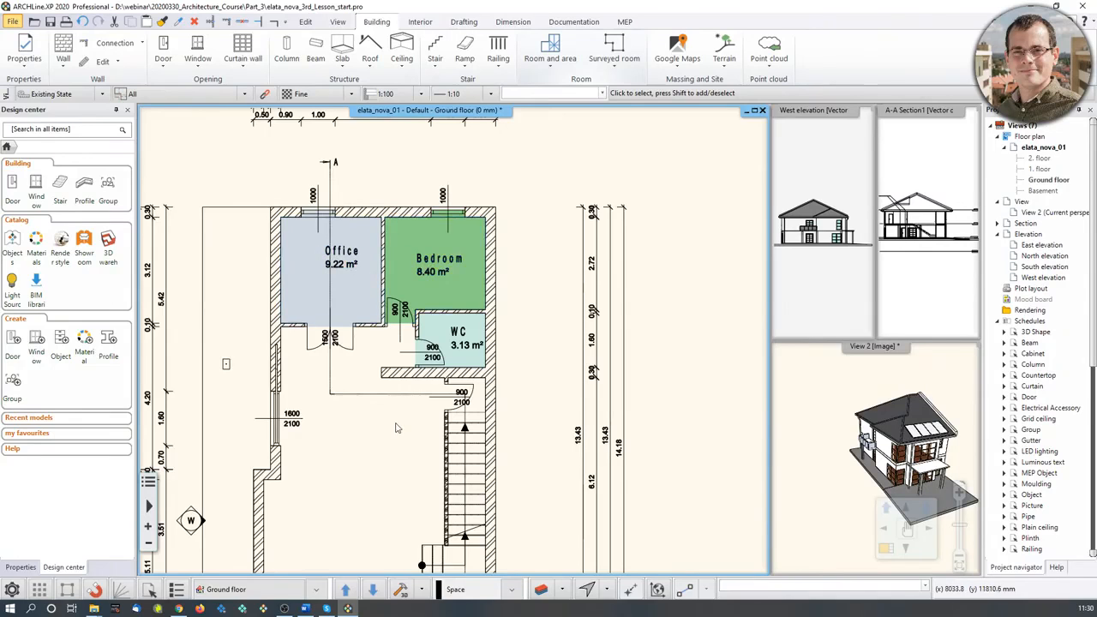
{"action": "scroll", "coordinate": [396, 341], "scroll_direction": "down", "scroll_amount": 2}
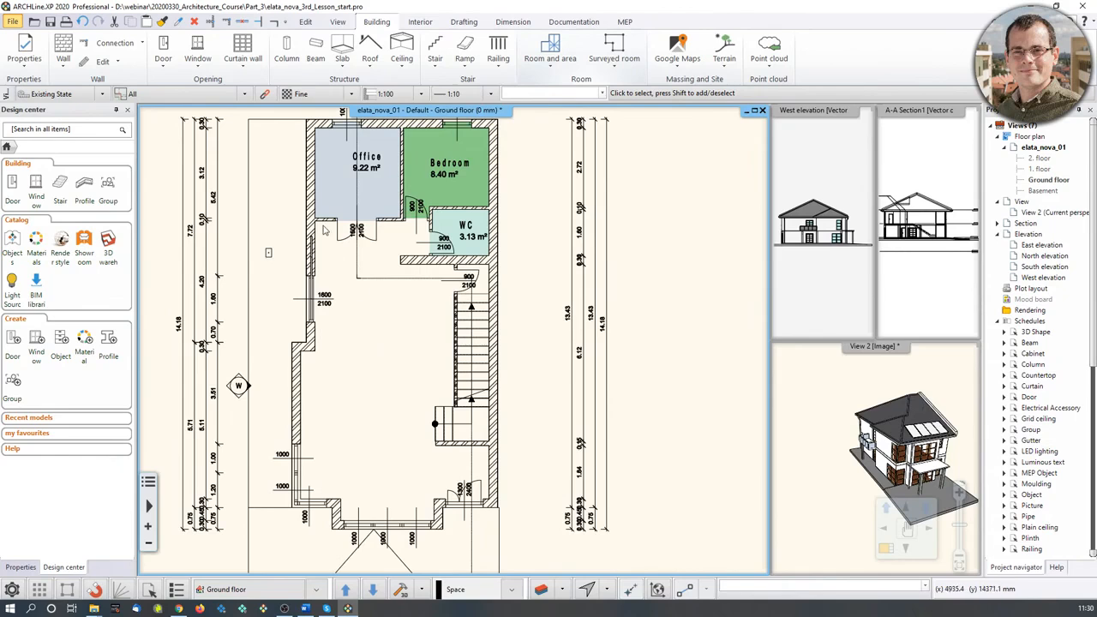
{"action": "left_click", "coordinate": [552, 47]}
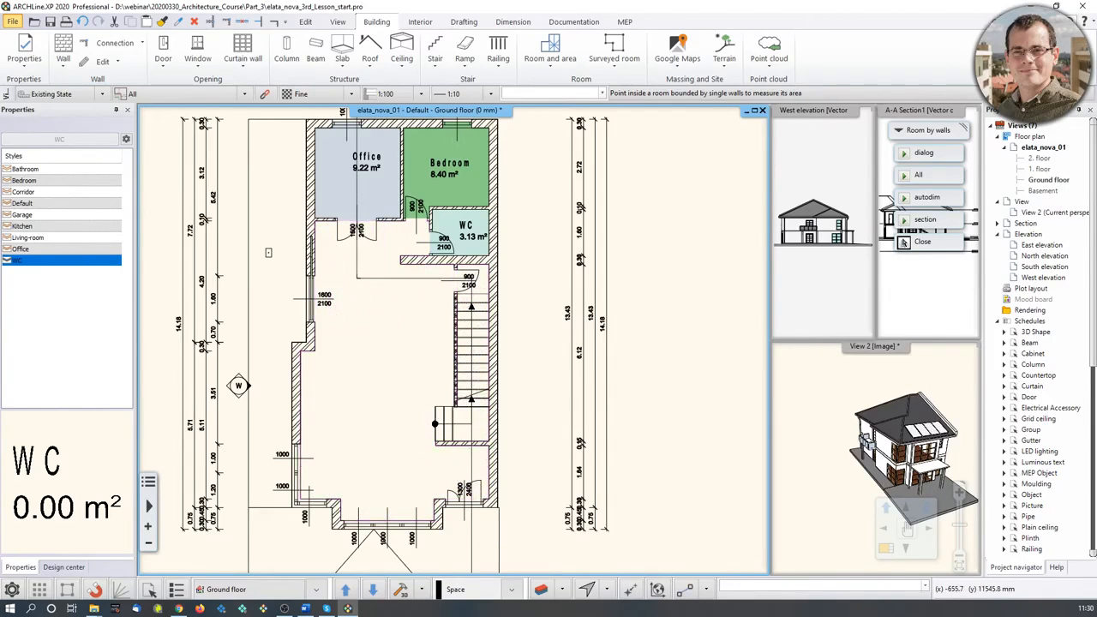
{"action": "left_click", "coordinate": [21, 227]}
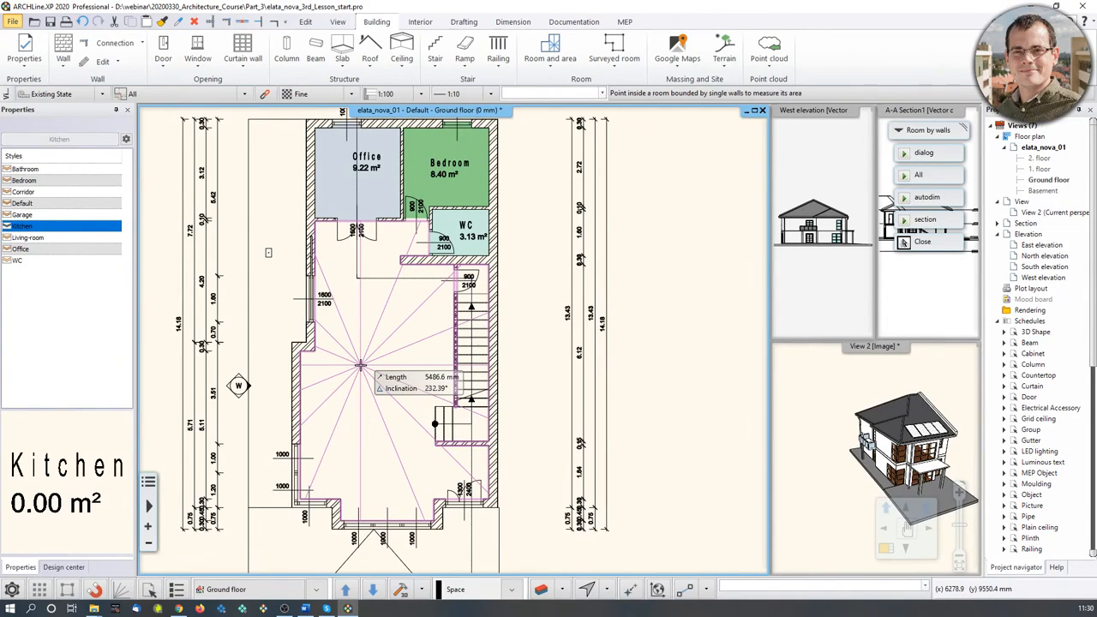
{"action": "key", "text": "Escape"}
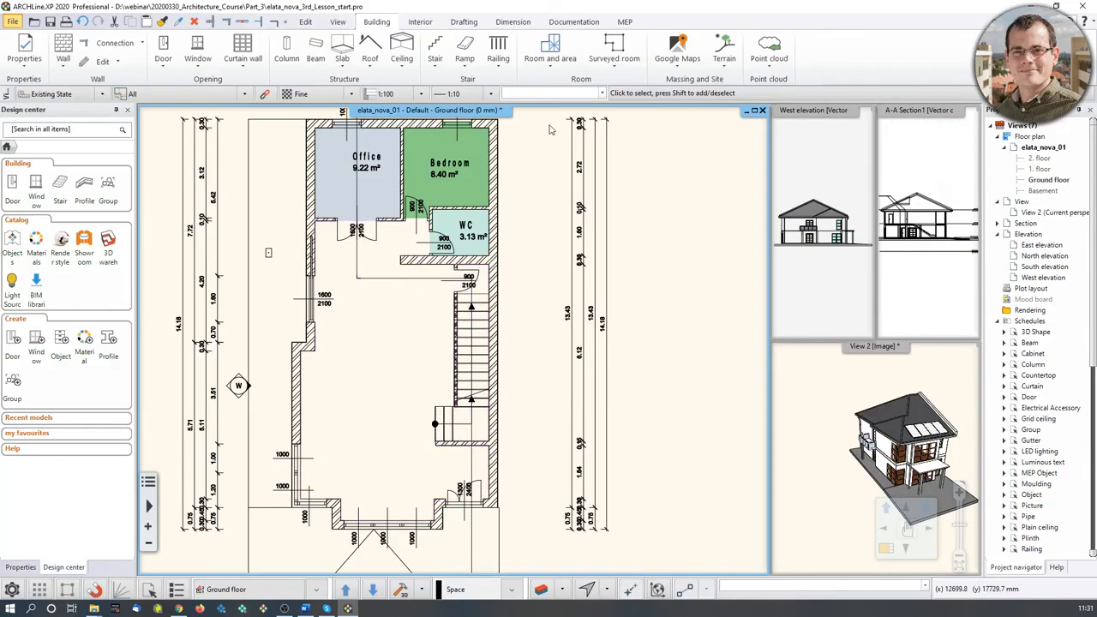
Begin a Kitchen-style room by polygon, tracing from the outer wall below the office along the office and WC walls around the partition's free end.
{"action": "left_click", "coordinate": [548, 66]}
{"action": "left_click", "coordinate": [573, 106]}
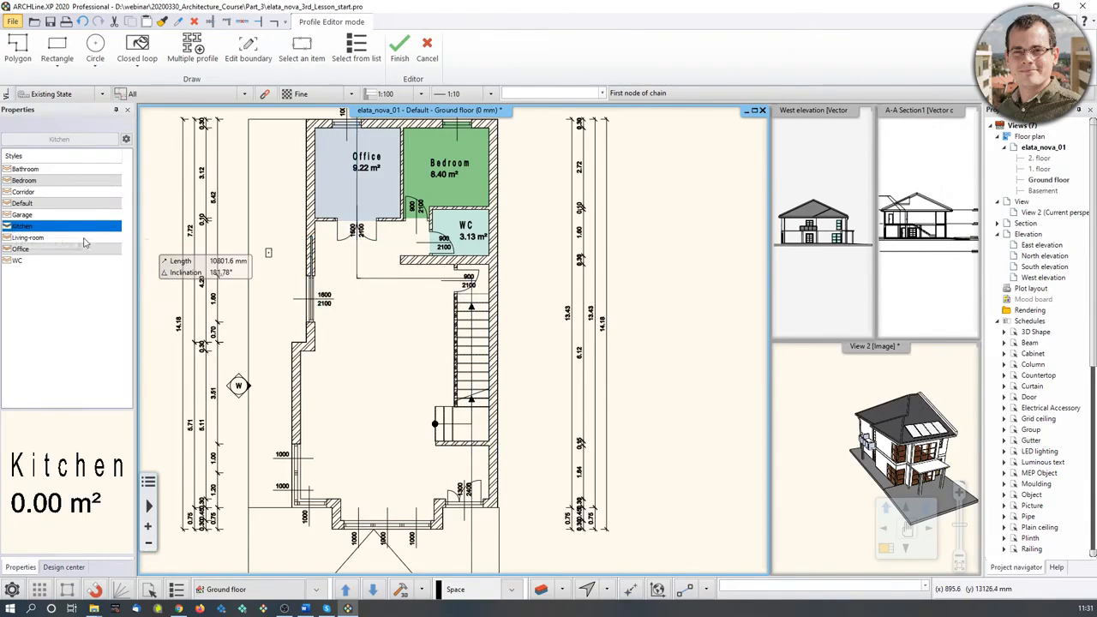
{"action": "scroll", "coordinate": [334, 220], "scroll_direction": "up", "scroll_amount": 6}
{"action": "left_click", "coordinate": [355, 218]}
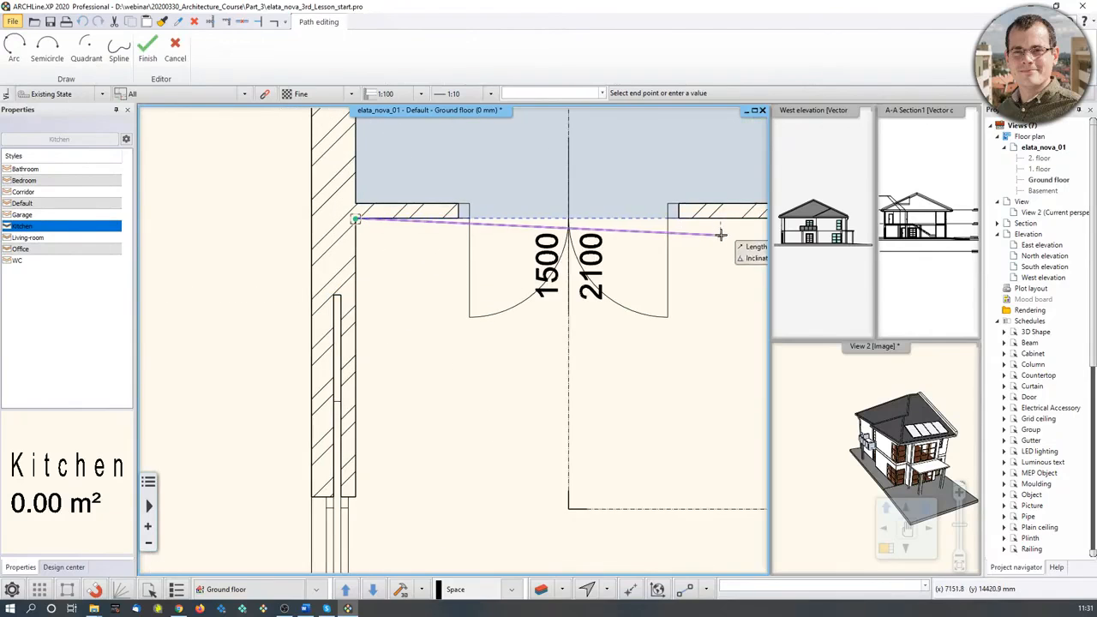
{"action": "middle_click_drag", "start_coordinate": [715, 232], "coordinate": [384, 275]}
{"action": "left_click", "coordinate": [617, 245]}
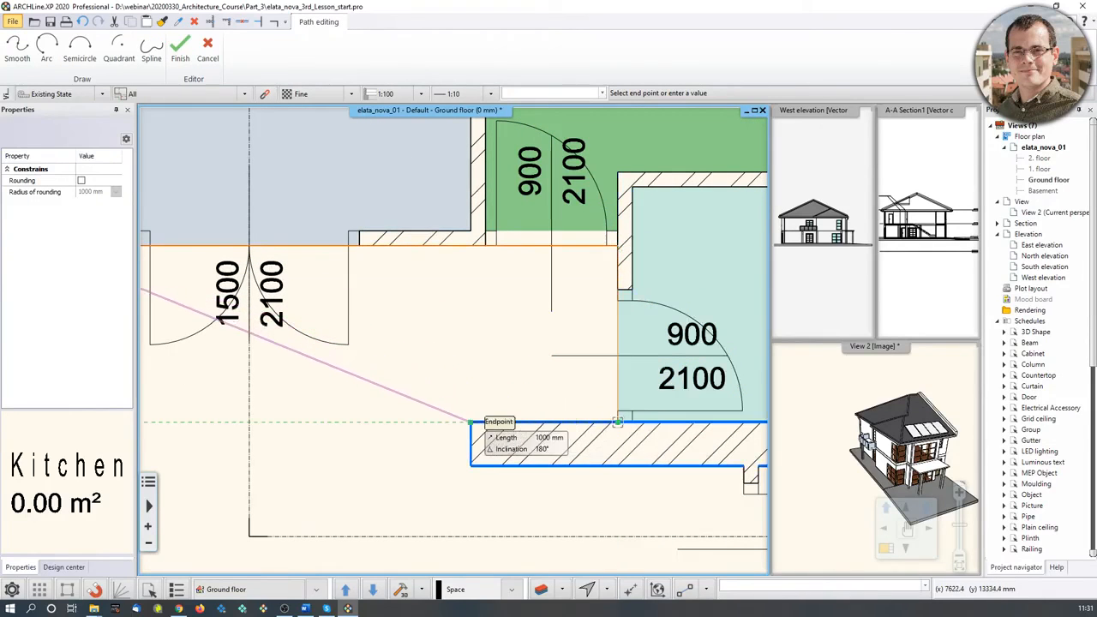
{"action": "left_click", "coordinate": [470, 465]}
{"action": "middle_click_drag", "start_coordinate": [642, 505], "coordinate": [449, 332]}
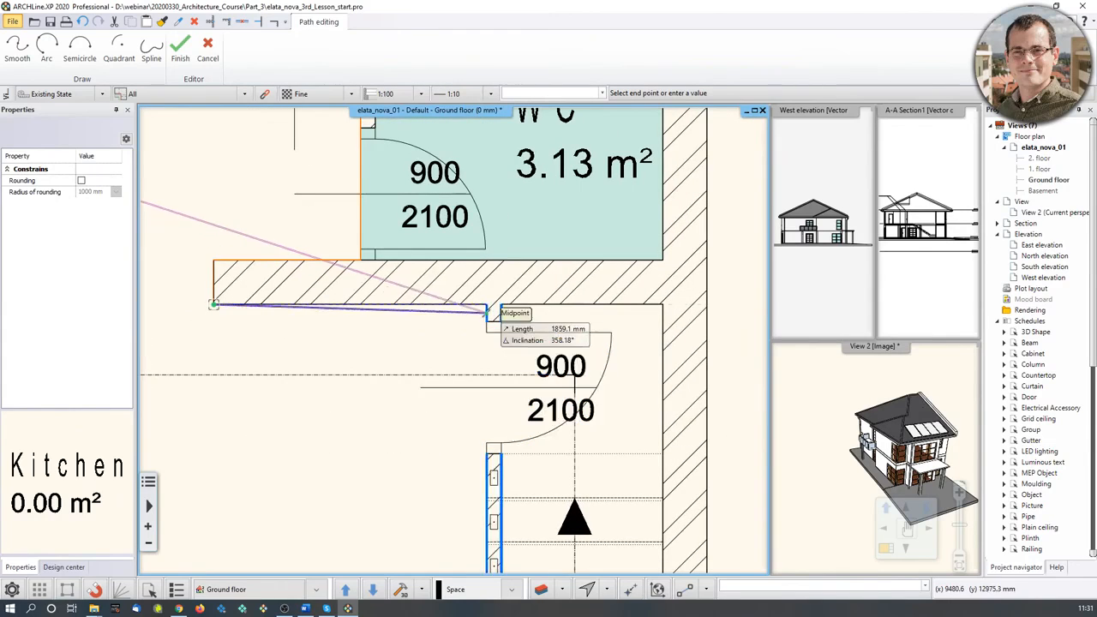
Continue the kitchen outline to the stair wall and down it to the point level with the opposite wall's inner corner.
{"action": "scroll", "coordinate": [489, 309], "scroll_direction": "down", "scroll_amount": 3}
{"action": "middle_click_drag", "start_coordinate": [457, 497], "coordinate": [580, 331]}
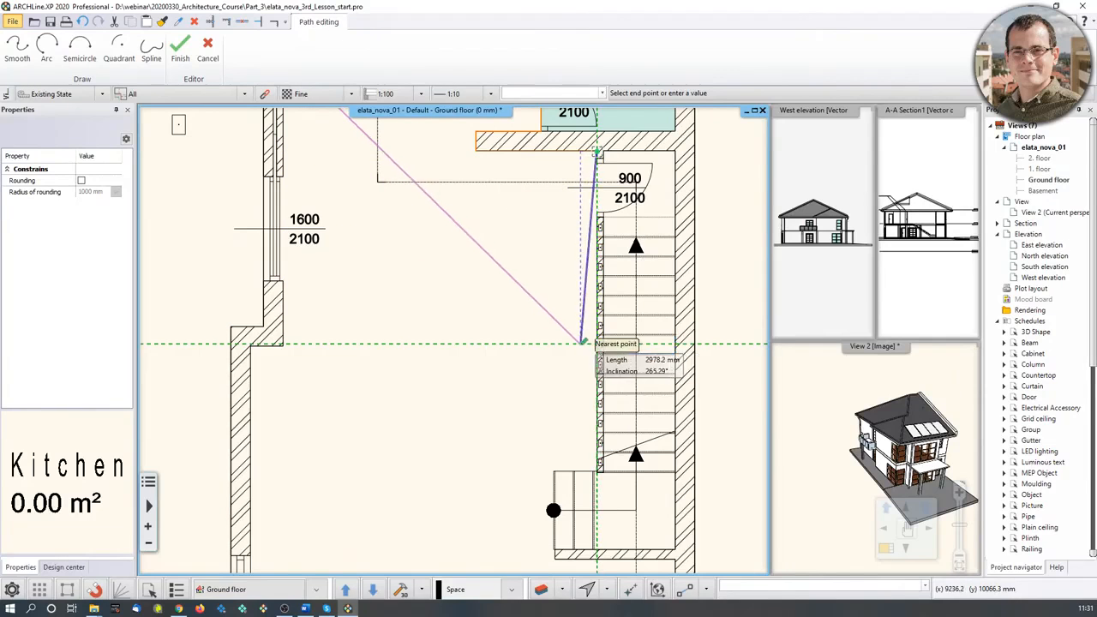
{"action": "scroll", "coordinate": [300, 357], "scroll_direction": "up", "scroll_amount": 3}
{"action": "scroll", "coordinate": [386, 327], "scroll_direction": "up", "scroll_amount": 3}
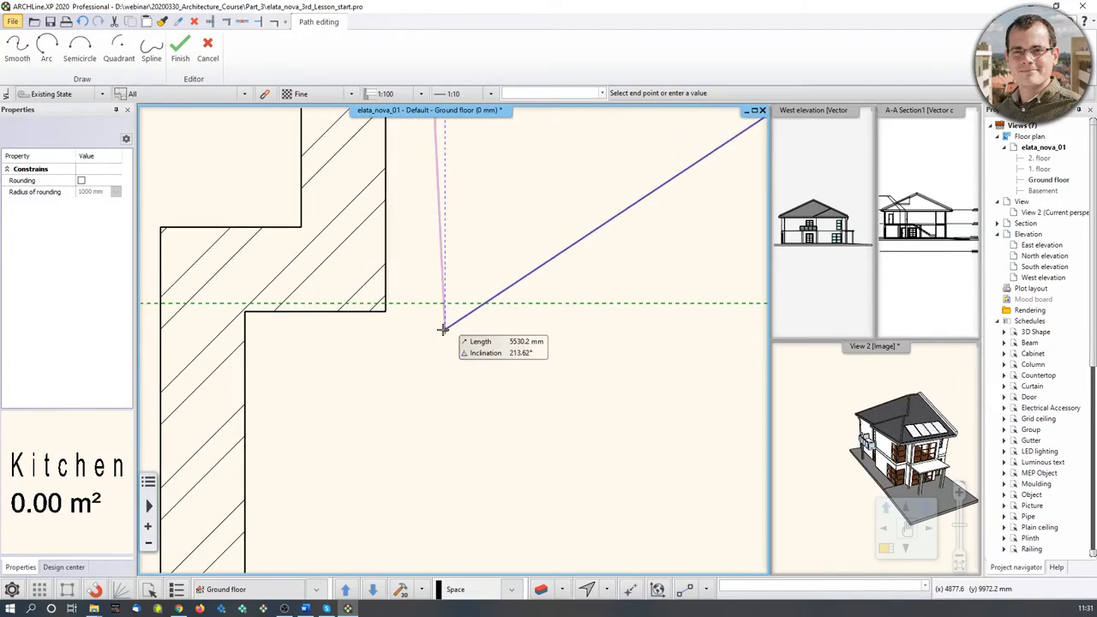
{"action": "scroll", "coordinate": [454, 334], "scroll_direction": "down", "scroll_amount": 3}
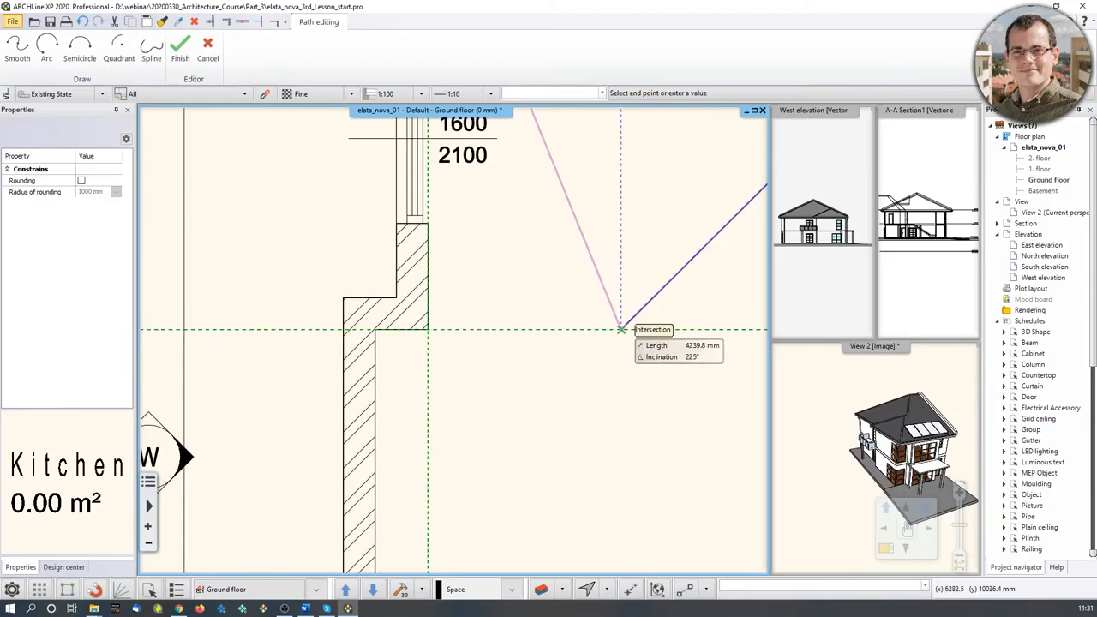
{"action": "middle_click_drag", "start_coordinate": [649, 328], "coordinate": [367, 335]}
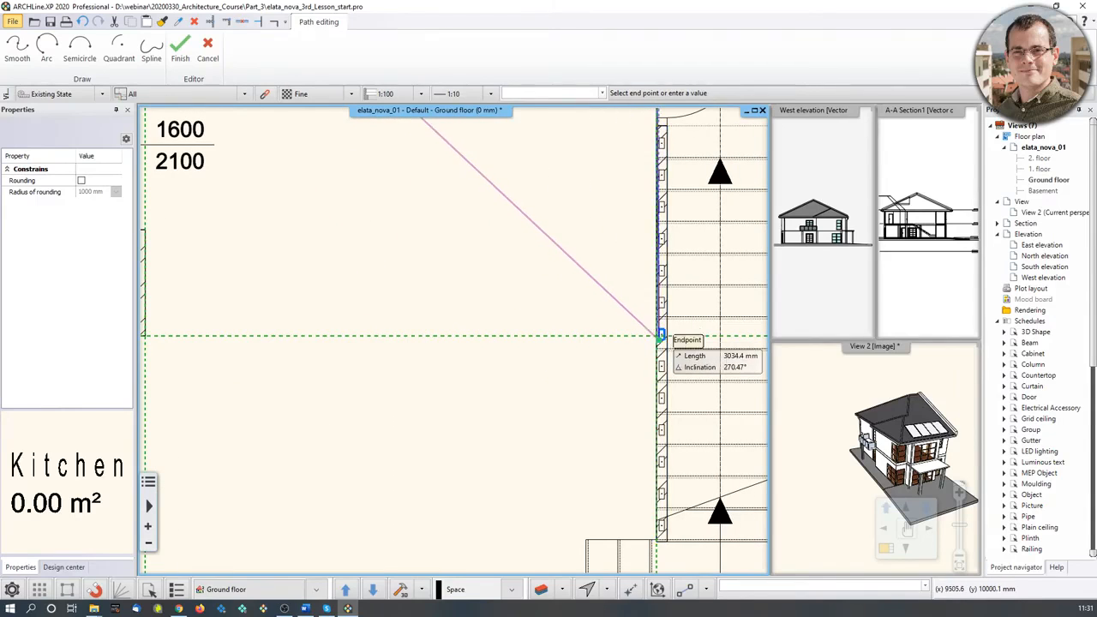
{"action": "scroll", "coordinate": [453, 318], "scroll_direction": "up", "scroll_amount": 5}
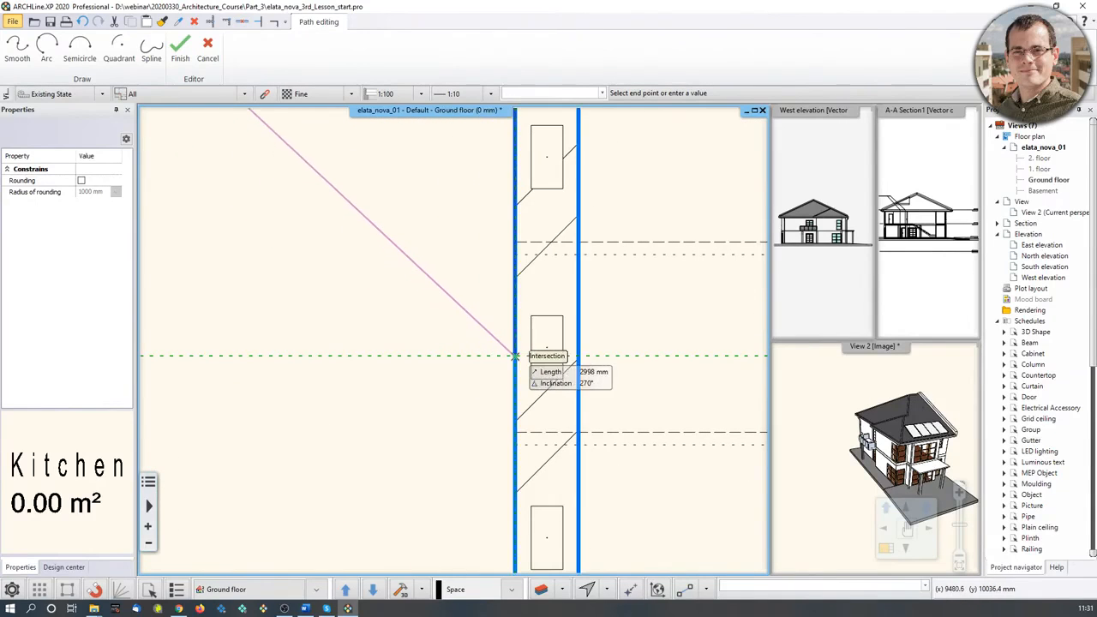
{"action": "left_click", "coordinate": [514, 355]}
Close the kitchen outline at the inner corner of the stepped outer wall and accept the 500 mm room height.
{"action": "scroll", "coordinate": [369, 345], "scroll_direction": "down", "scroll_amount": 5}
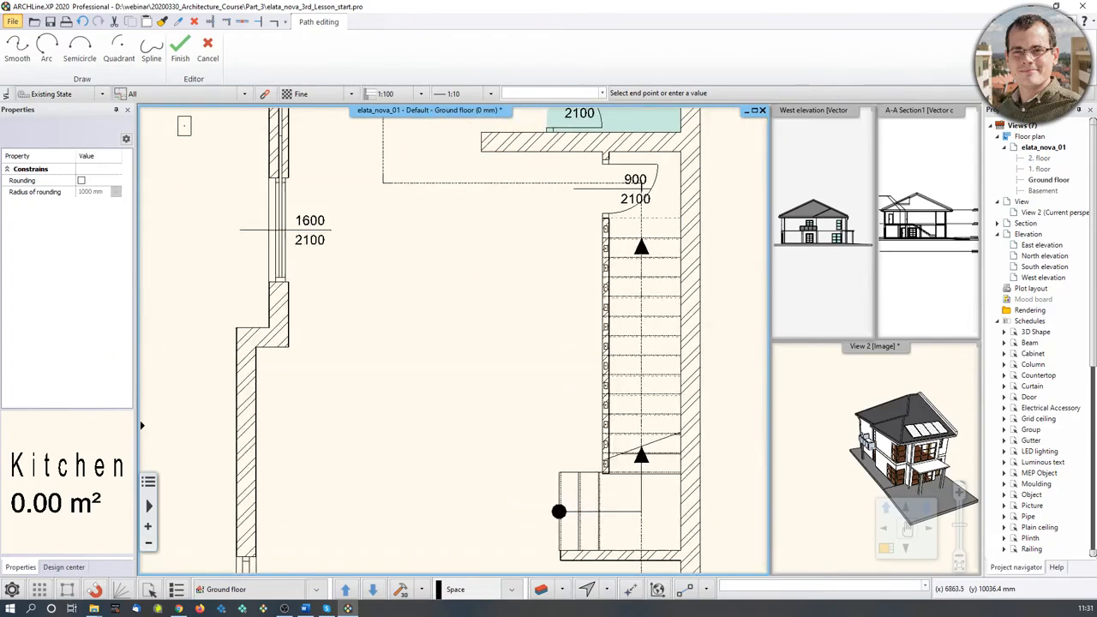
{"action": "middle_click_drag", "start_coordinate": [313, 346], "coordinate": [348, 346]}
{"action": "left_click", "coordinate": [350, 346]}
{"action": "scroll", "coordinate": [355, 342], "scroll_direction": "down", "scroll_amount": 2}
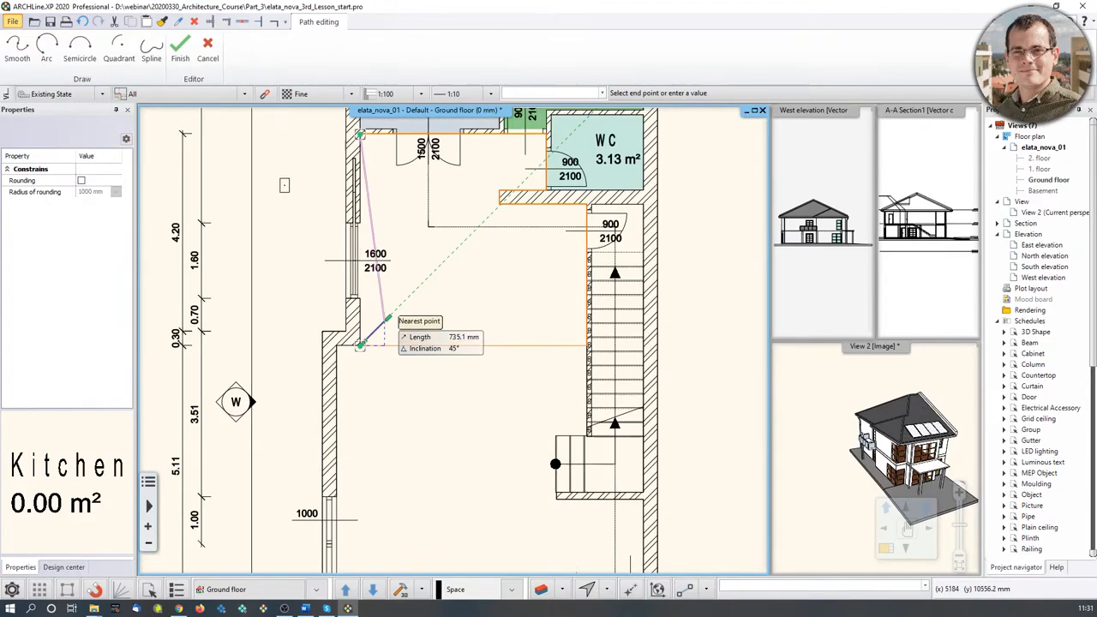
{"action": "key", "text": "Return"}
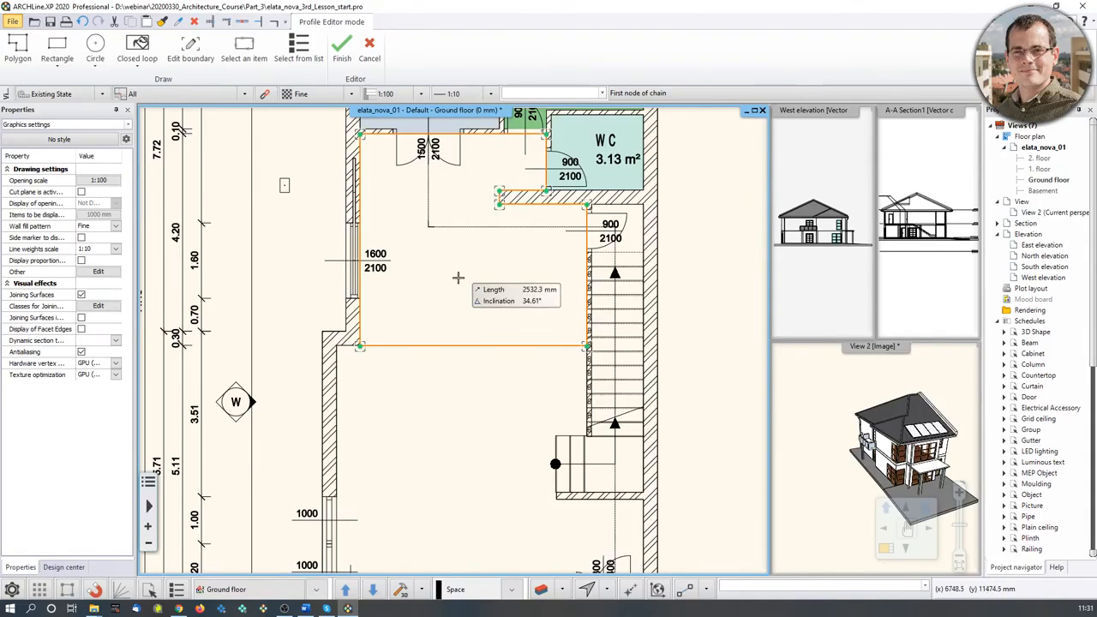
{"action": "key", "text": "Return"}
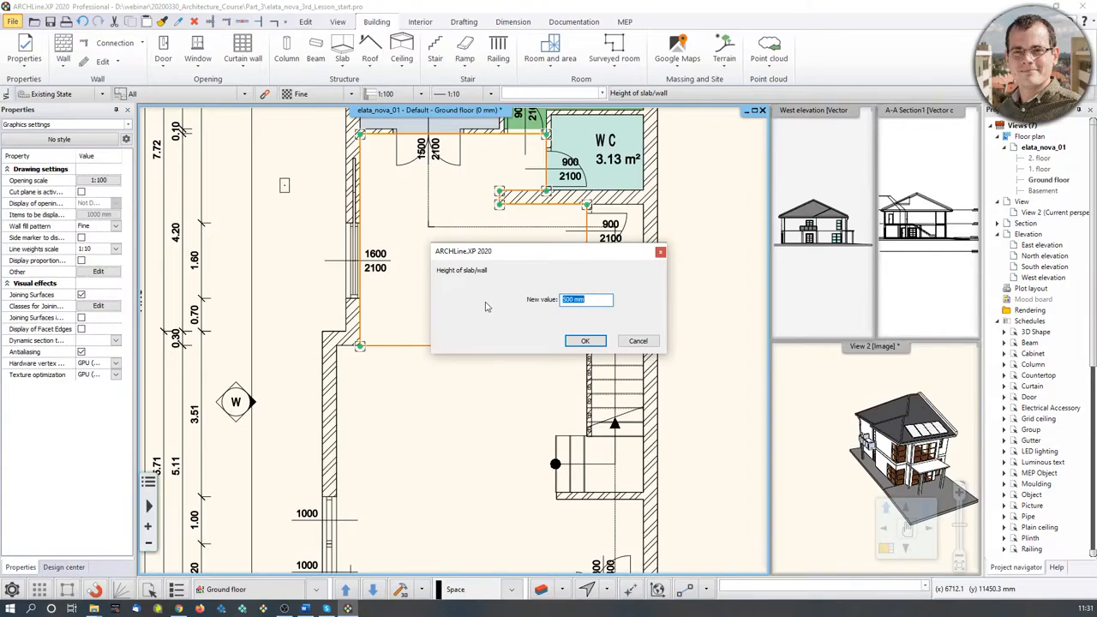
{"action": "left_click", "coordinate": [584, 340]}
Change the new polygon room's name to Kitchen and deselect the room.
{"action": "left_click", "coordinate": [494, 287]}
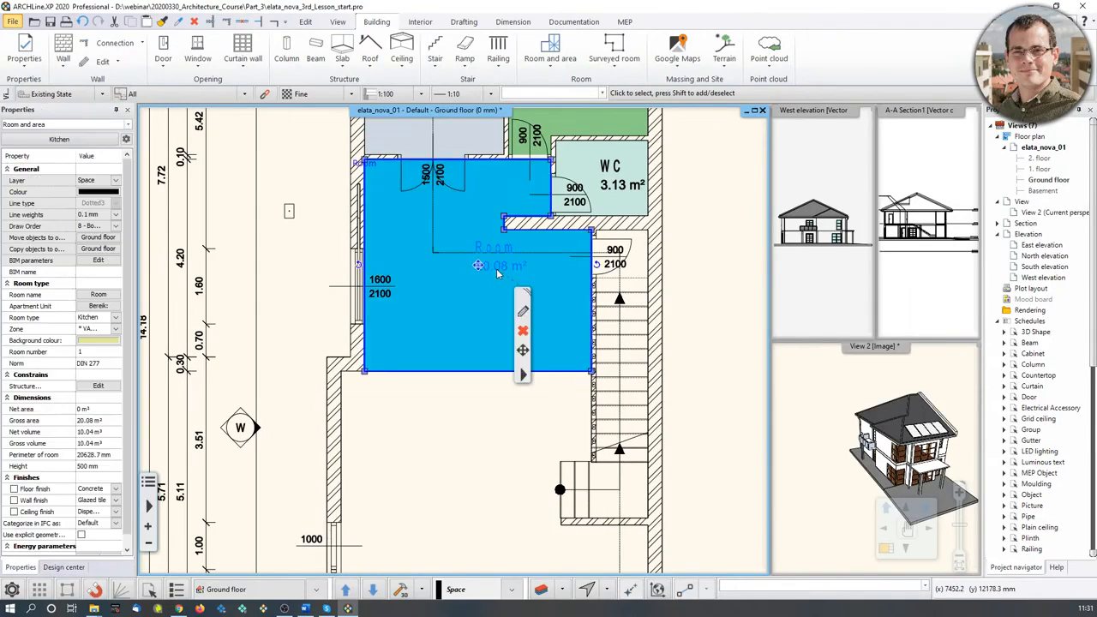
{"action": "scroll", "coordinate": [484, 309], "scroll_direction": "up", "scroll_amount": 3}
{"action": "scroll", "coordinate": [467, 343], "scroll_direction": "down", "scroll_amount": 2}
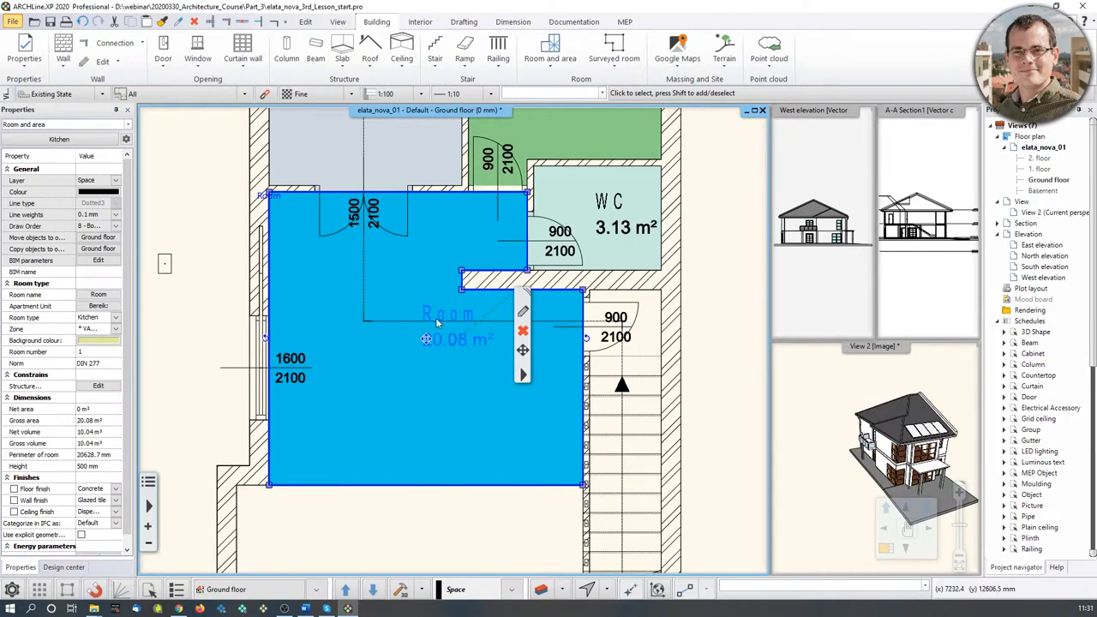
{"action": "left_click", "coordinate": [103, 298]}
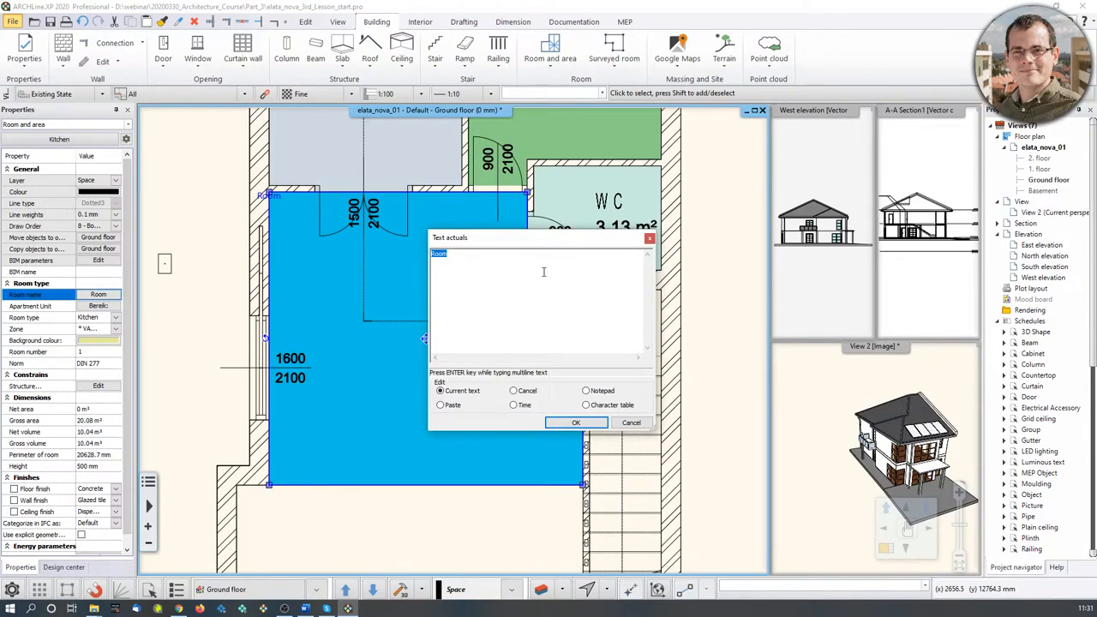
{"action": "type", "text": "Kitchen"}
{"action": "left_click", "coordinate": [583, 421]}
{"action": "left_click", "coordinate": [441, 504]}
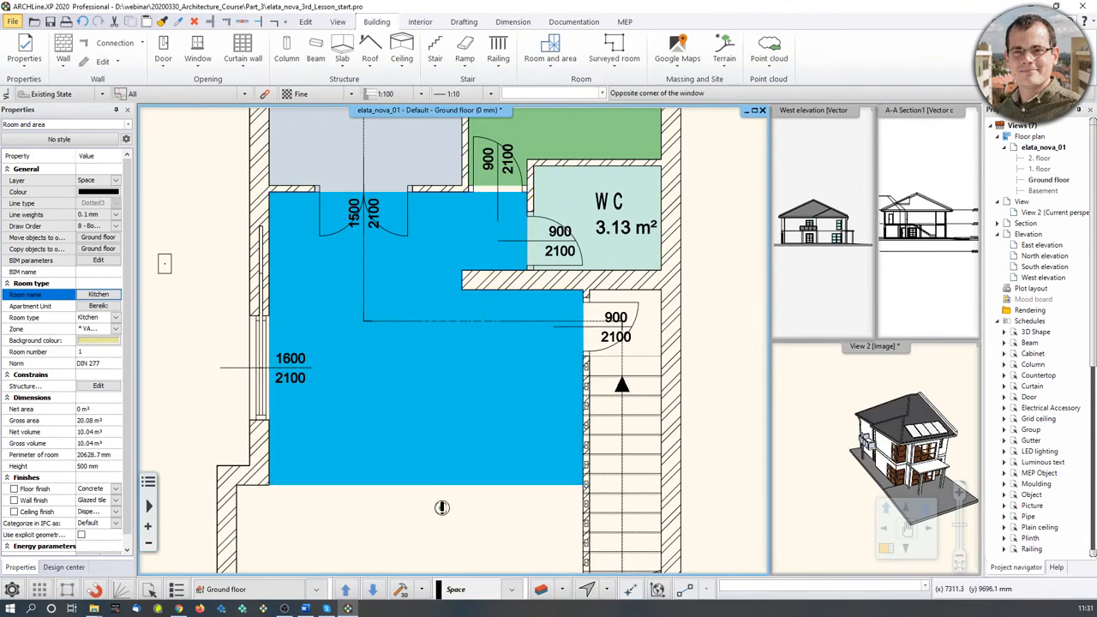
{"action": "scroll", "coordinate": [444, 506], "scroll_direction": "down", "scroll_amount": 3}
{"action": "scroll", "coordinate": [445, 510], "scroll_direction": "down", "scroll_amount": 2}
{"action": "scroll", "coordinate": [386, 291], "scroll_direction": "up", "scroll_amount": 2}
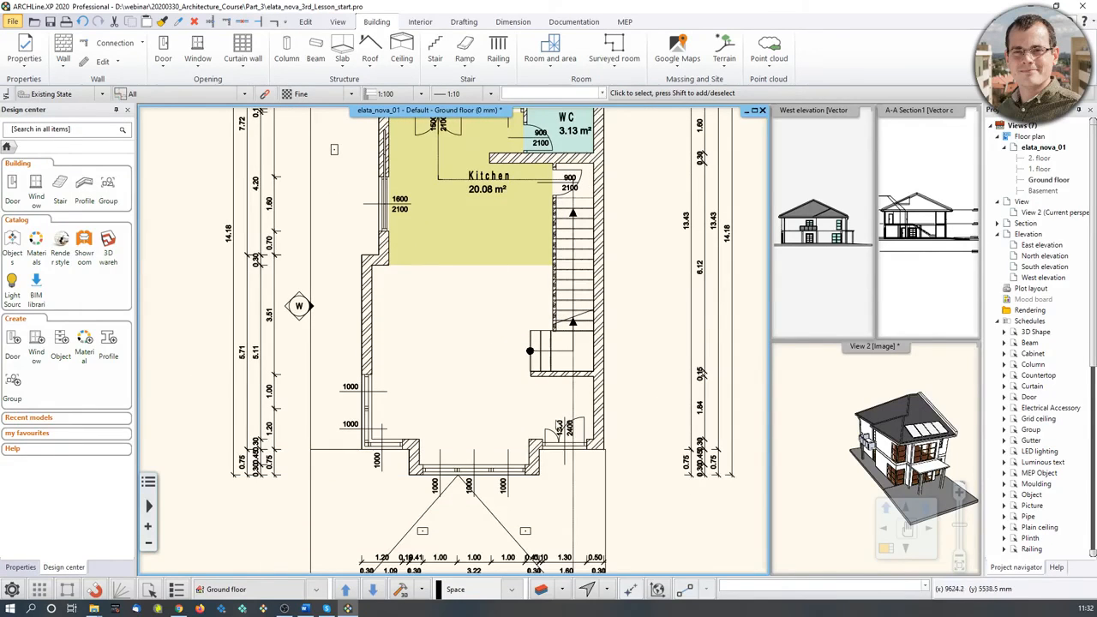
Begin another Kitchen-style room by polygon, tracing from the stepped outer wall's inner corner along the kitchen's lower edge to the stair wall.
{"action": "left_click", "coordinate": [555, 60]}
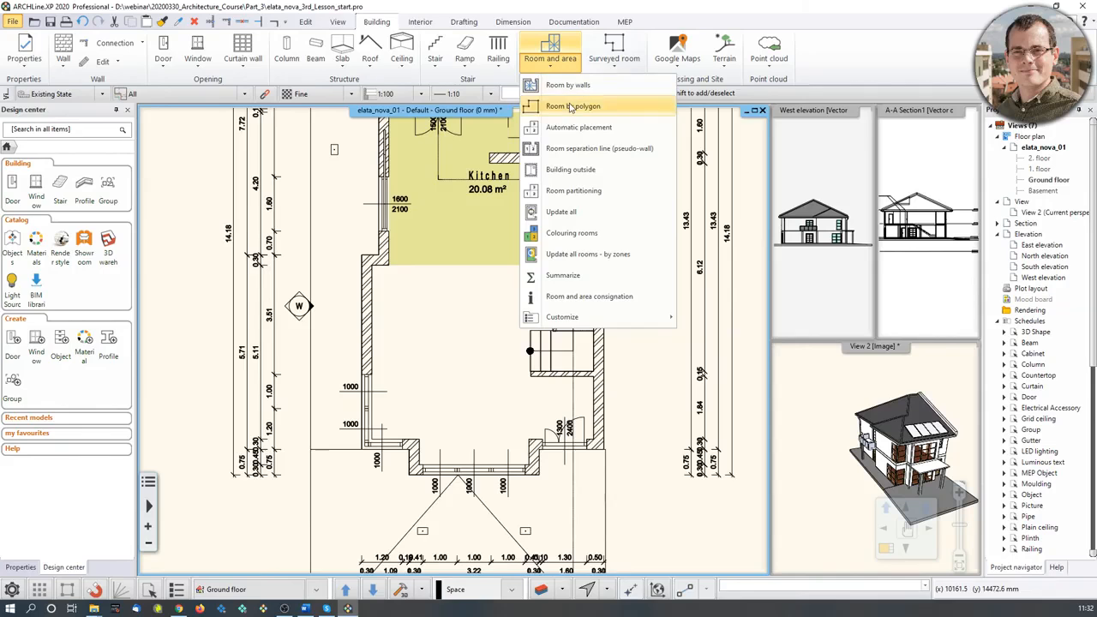
{"action": "left_click", "coordinate": [571, 106]}
{"action": "scroll", "coordinate": [381, 274], "scroll_direction": "up", "scroll_amount": 5}
{"action": "left_click", "coordinate": [371, 277]}
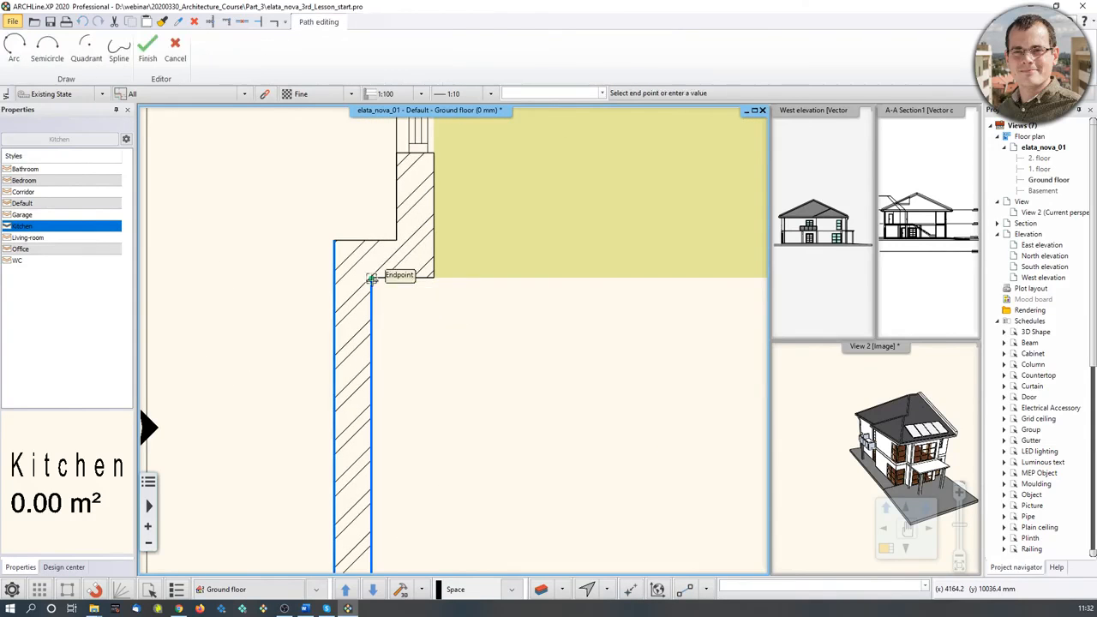
{"action": "scroll", "coordinate": [371, 276], "scroll_direction": "down", "scroll_amount": 2}
{"action": "left_click", "coordinate": [648, 299]}
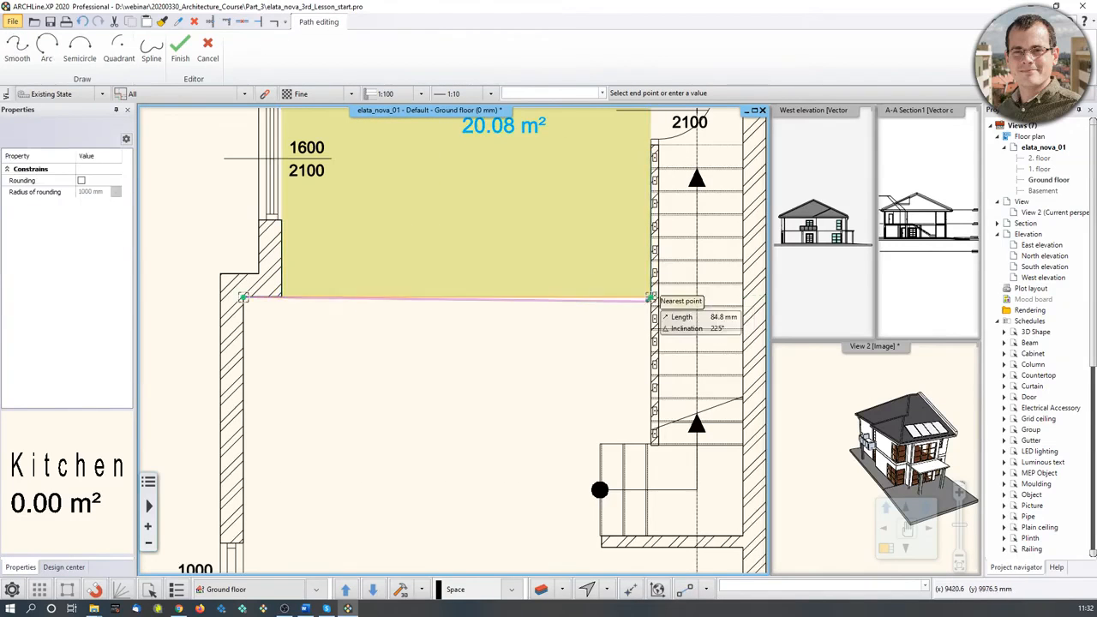
Continue the room outline down the stair wall, around the lower steps and around the end of the partition below them.
{"action": "scroll", "coordinate": [600, 407], "scroll_direction": "up", "scroll_amount": 2}
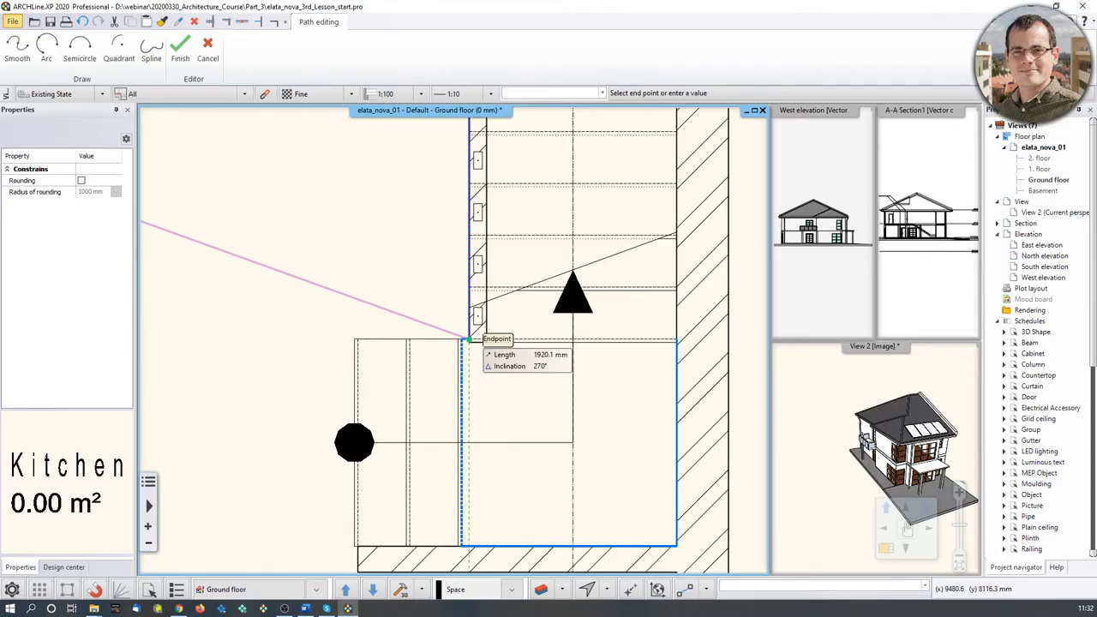
{"action": "left_click", "coordinate": [463, 339]}
{"action": "left_click", "coordinate": [354, 339]}
{"action": "middle_click_drag", "start_coordinate": [355, 514], "coordinate": [380, 386]}
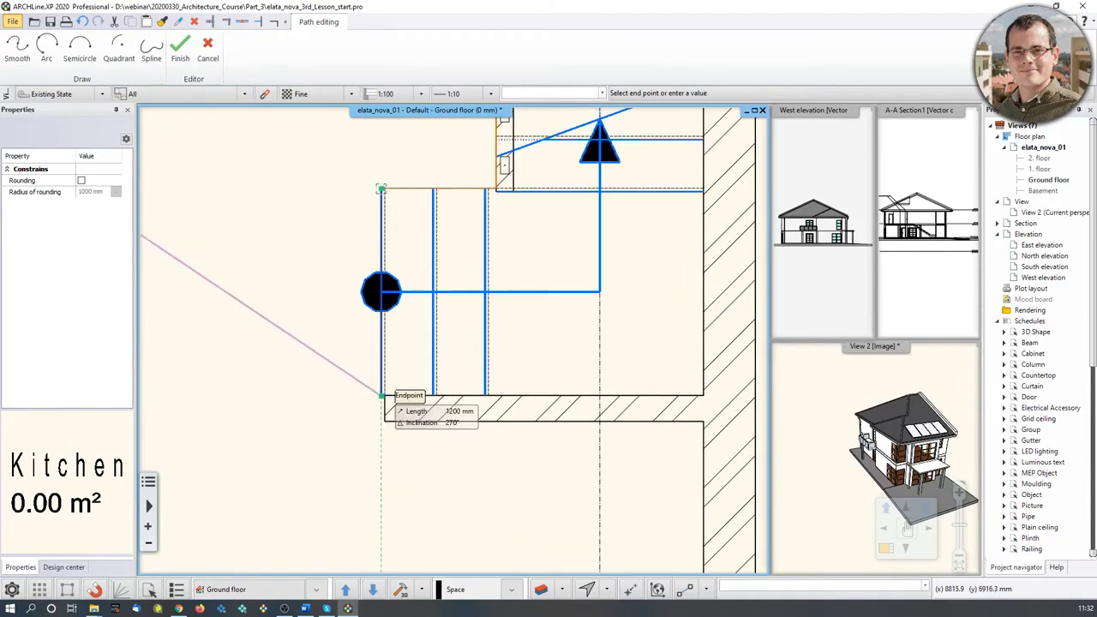
{"action": "scroll", "coordinate": [453, 343], "scroll_direction": "up", "scroll_amount": 4}
{"action": "left_click", "coordinate": [481, 320]}
{"action": "left_click", "coordinate": [495, 321]}
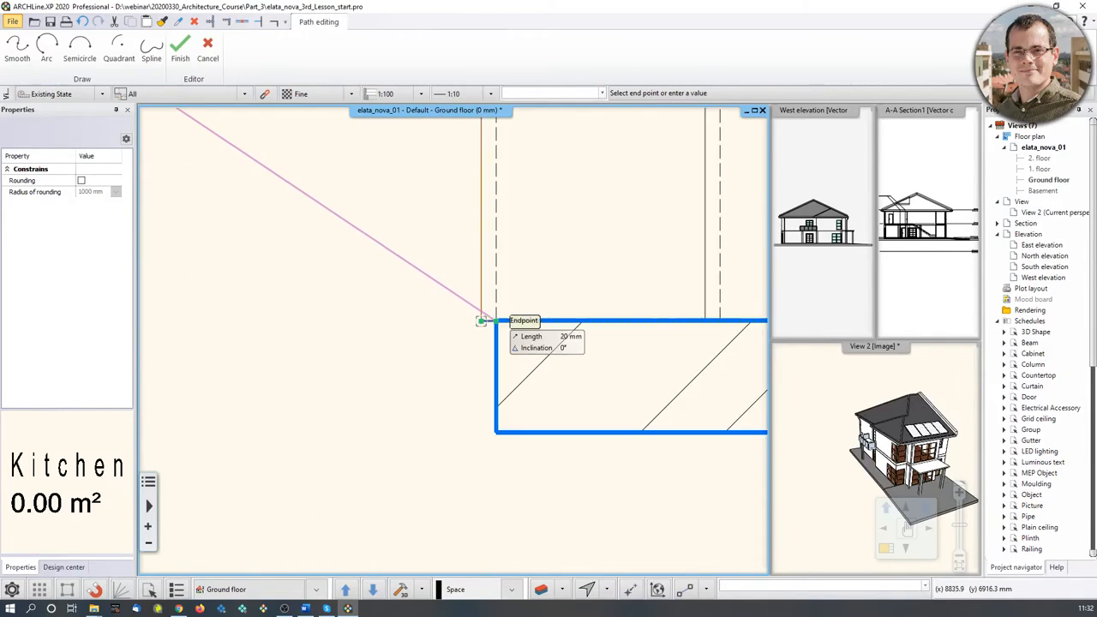
{"action": "left_click", "coordinate": [495, 432]}
Trace the outline beneath the stair partition, down the outer wall, past the 1300 mm entrance door and into the bay's near corner.
{"action": "scroll", "coordinate": [495, 432], "scroll_direction": "down", "scroll_amount": 5}
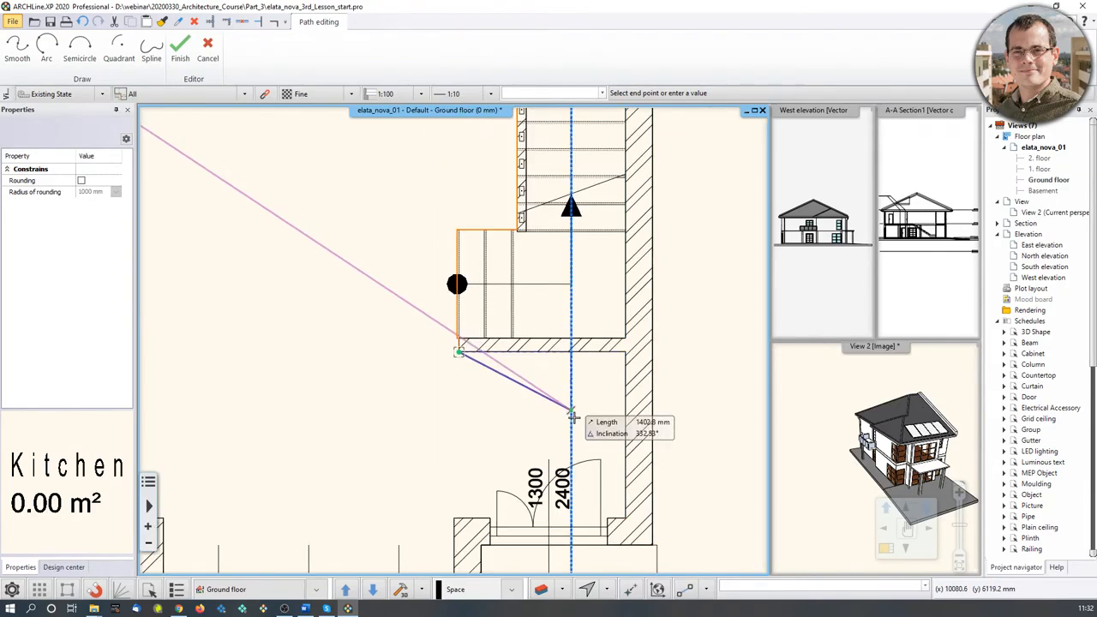
{"action": "scroll", "coordinate": [573, 416], "scroll_direction": "up", "scroll_amount": 2}
{"action": "left_click", "coordinate": [491, 243]}
{"action": "scroll", "coordinate": [502, 446], "scroll_direction": "down", "scroll_amount": 3}
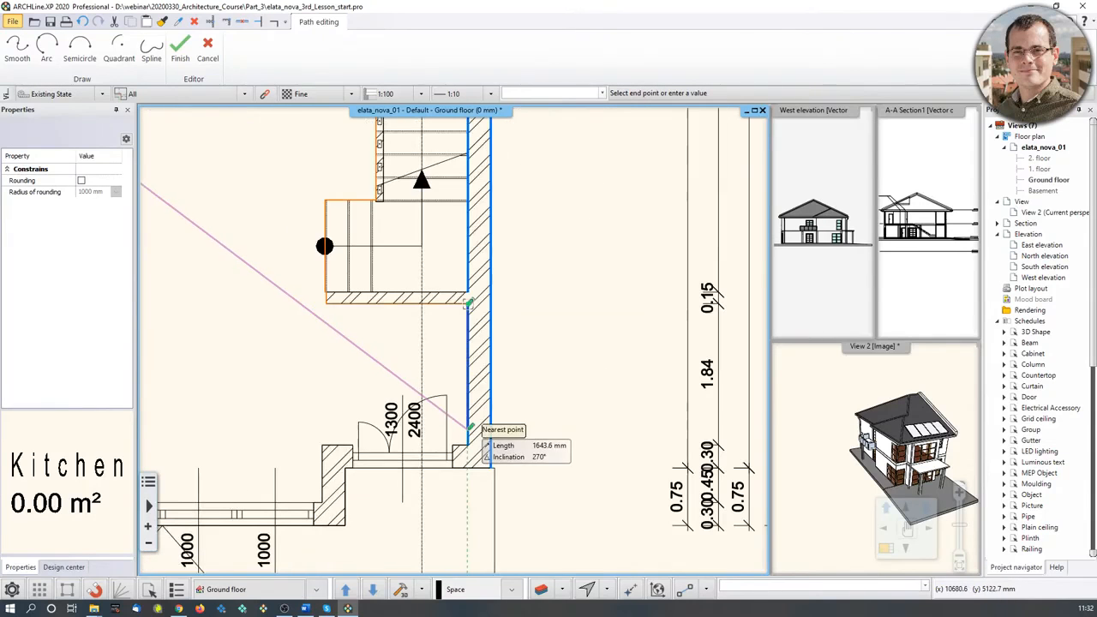
{"action": "left_click", "coordinate": [322, 444]}
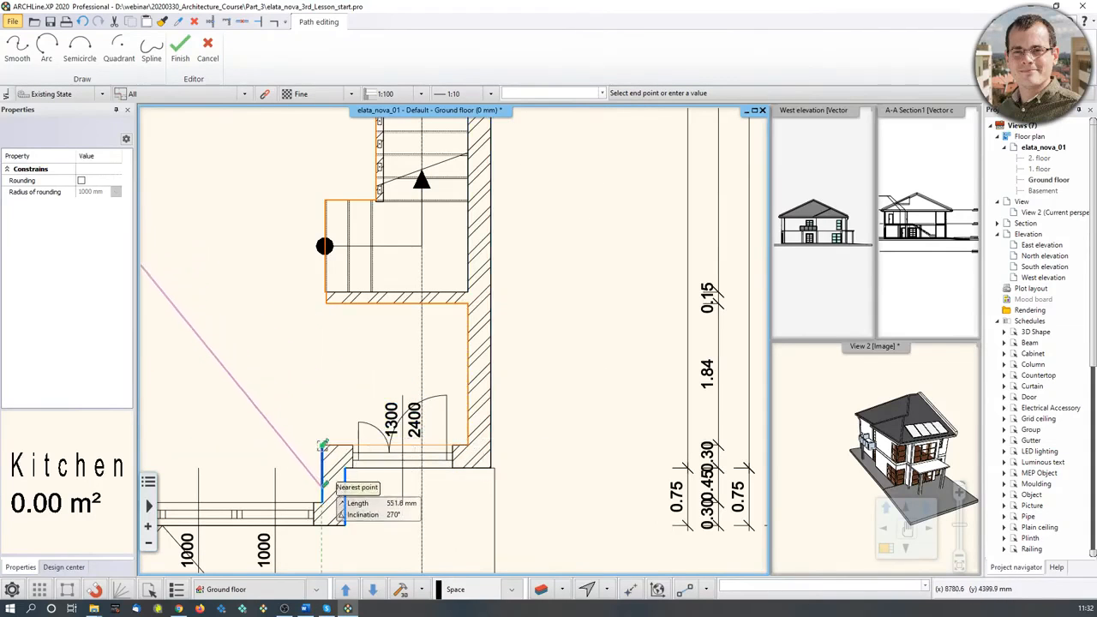
{"action": "left_click", "coordinate": [322, 502]}
Trace the outline across the bay window, up its far side and along to the inner corner at the corner window.
{"action": "middle_click_drag", "start_coordinate": [261, 469], "coordinate": [694, 472]}
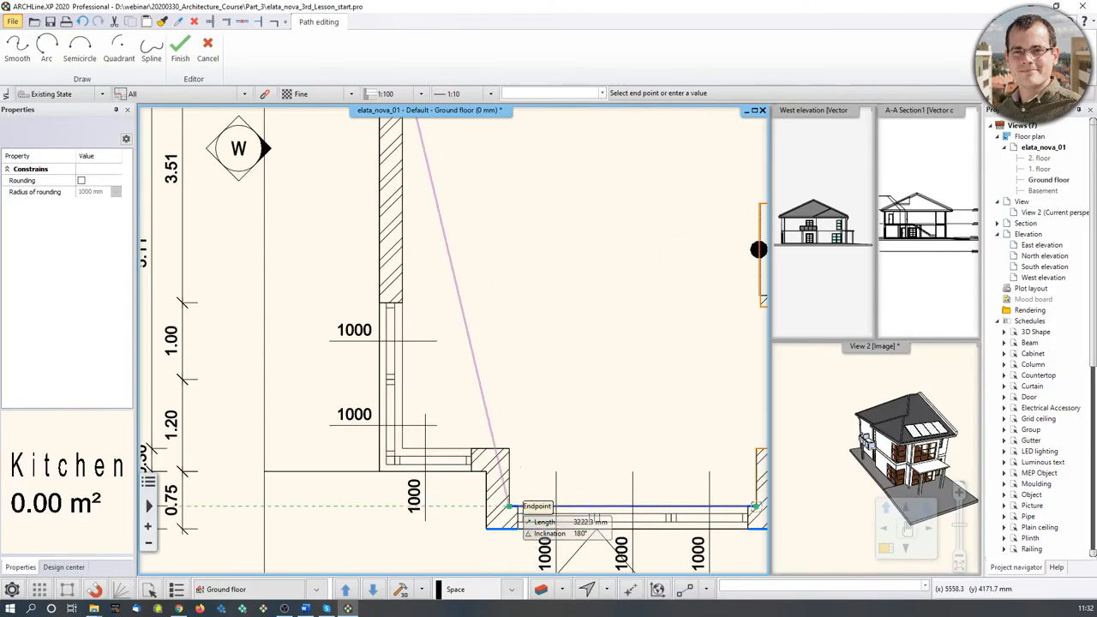
{"action": "left_click", "coordinate": [509, 505]}
{"action": "left_click", "coordinate": [509, 448]}
{"action": "scroll", "coordinate": [407, 540], "scroll_direction": "up", "scroll_amount": 3}
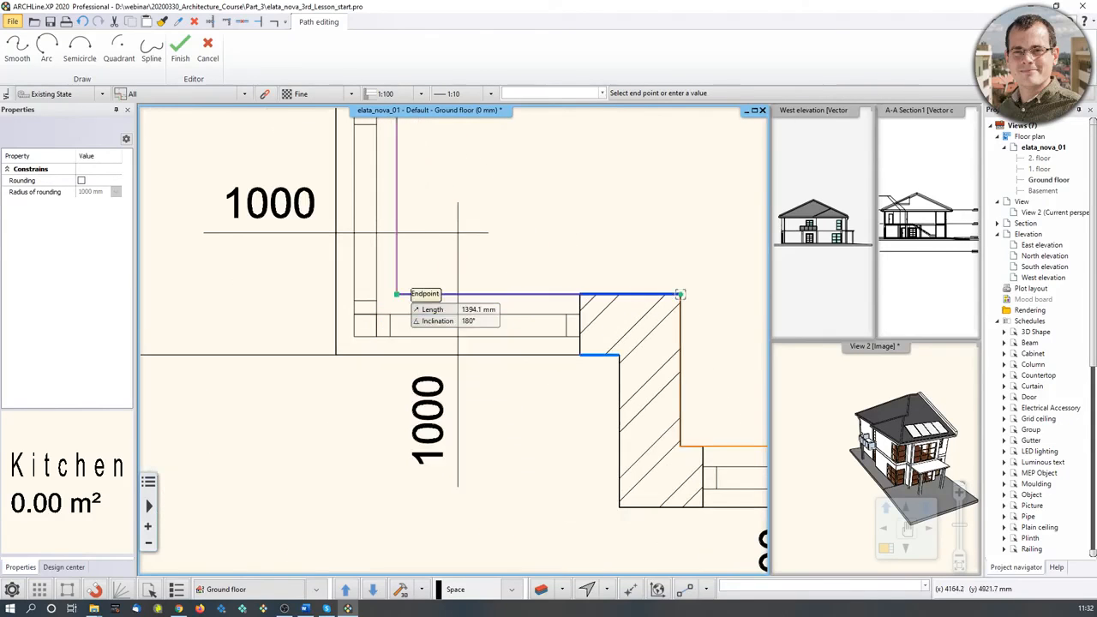
{"action": "left_click", "coordinate": [396, 294]}
Close the outline of the room below the kitchen and accept the default room height.
{"action": "scroll", "coordinate": [396, 294], "scroll_direction": "down", "scroll_amount": 5}
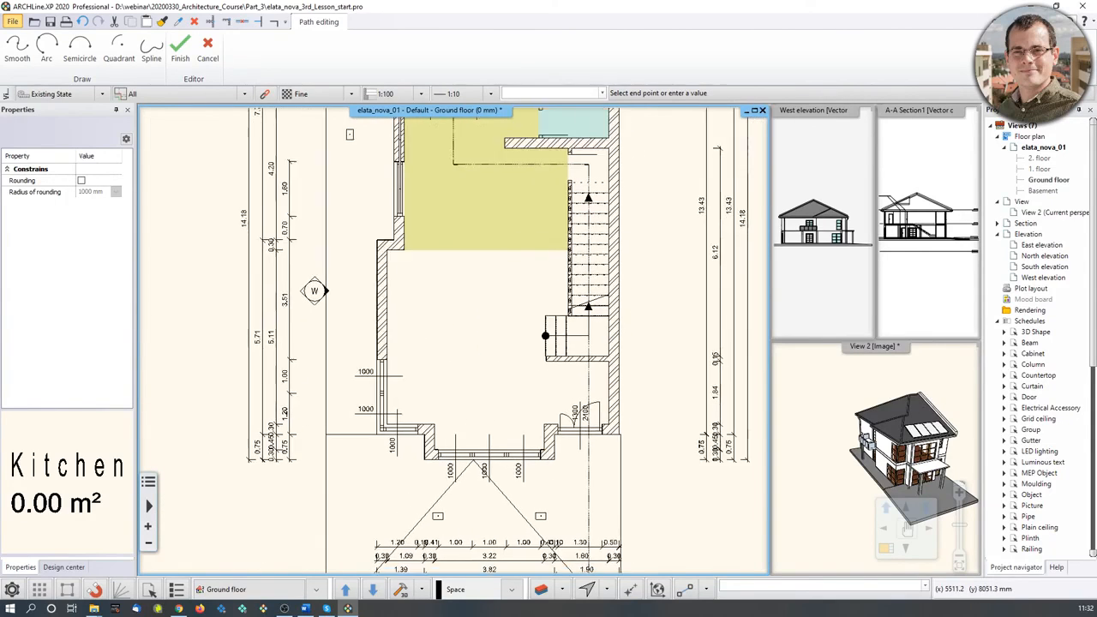
{"action": "key", "text": "Return"}
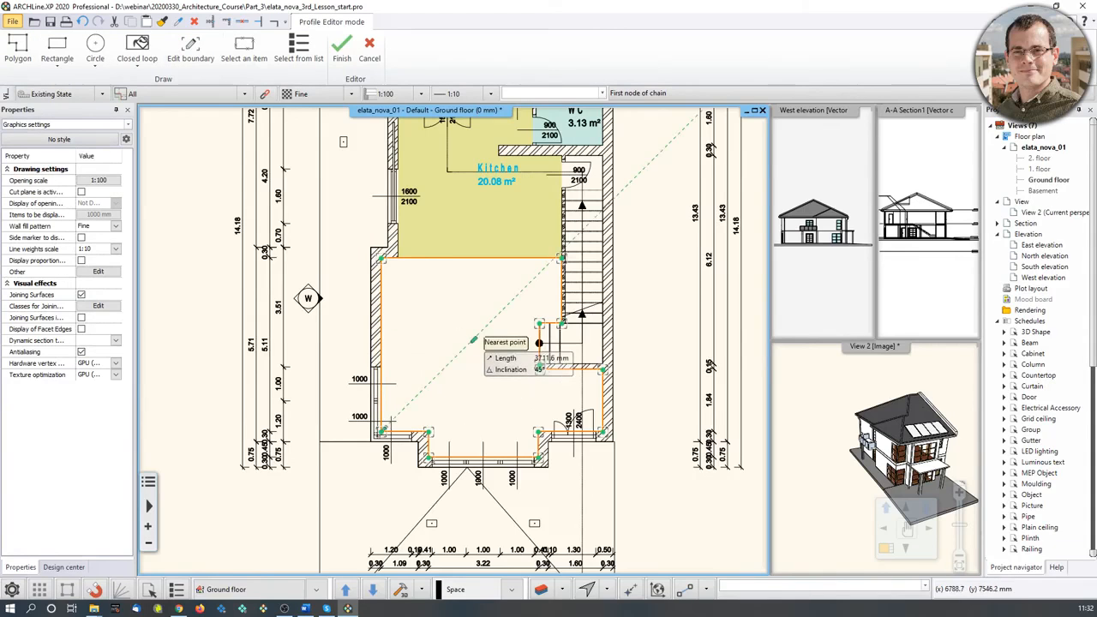
{"action": "key", "text": "Return"}
{"action": "left_click", "coordinate": [586, 343]}
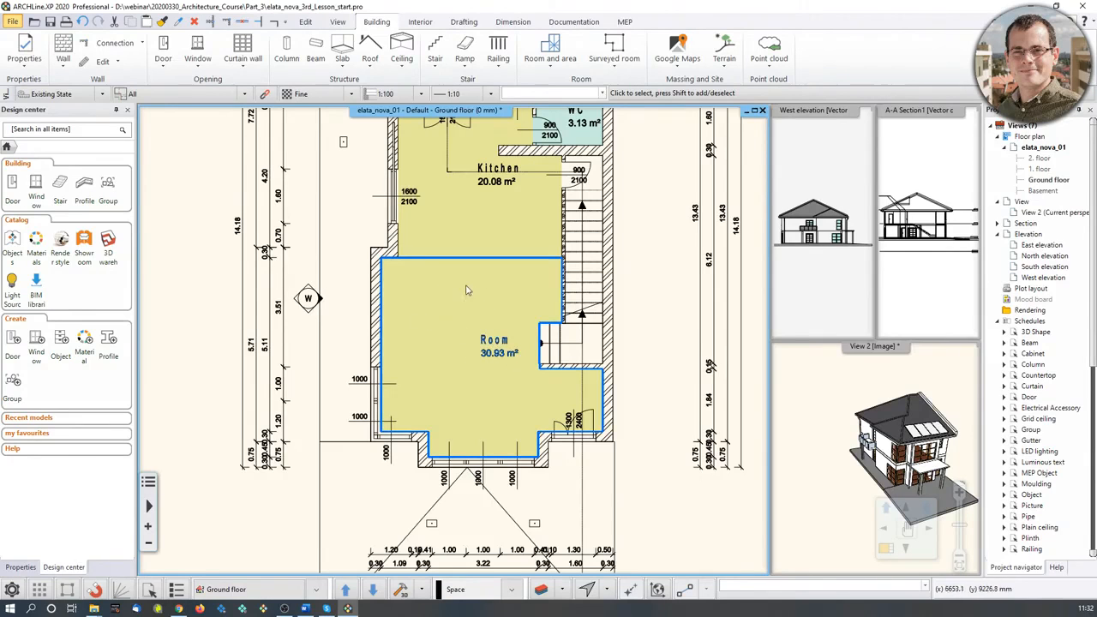
Select the room below the kitchen and change its room name to Livingroom.
{"action": "left_click", "coordinate": [504, 343]}
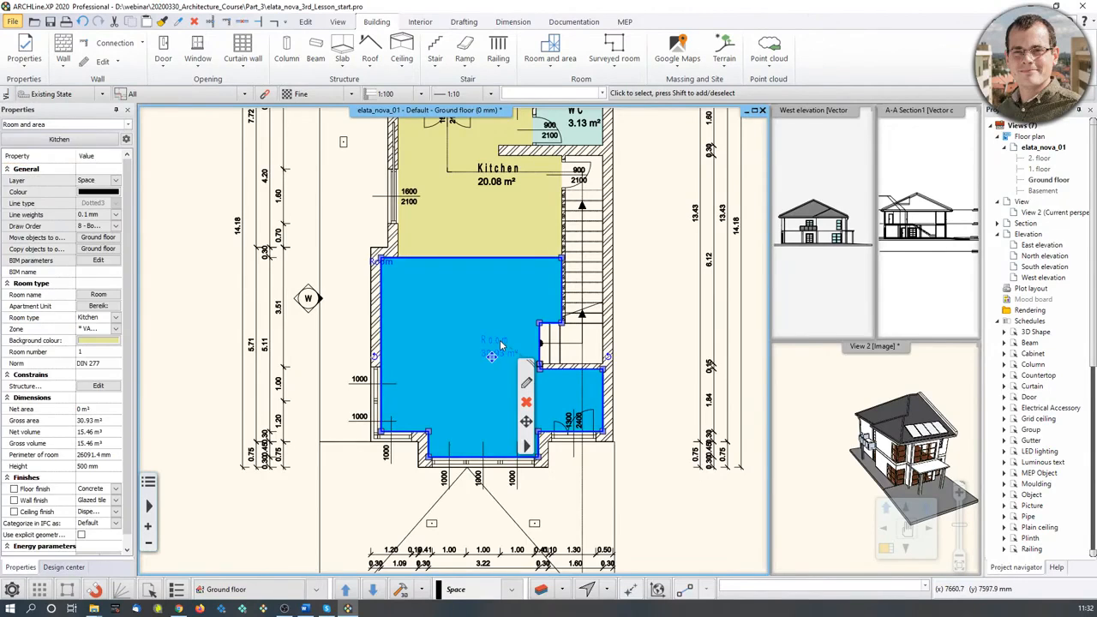
{"action": "left_click", "coordinate": [108, 298]}
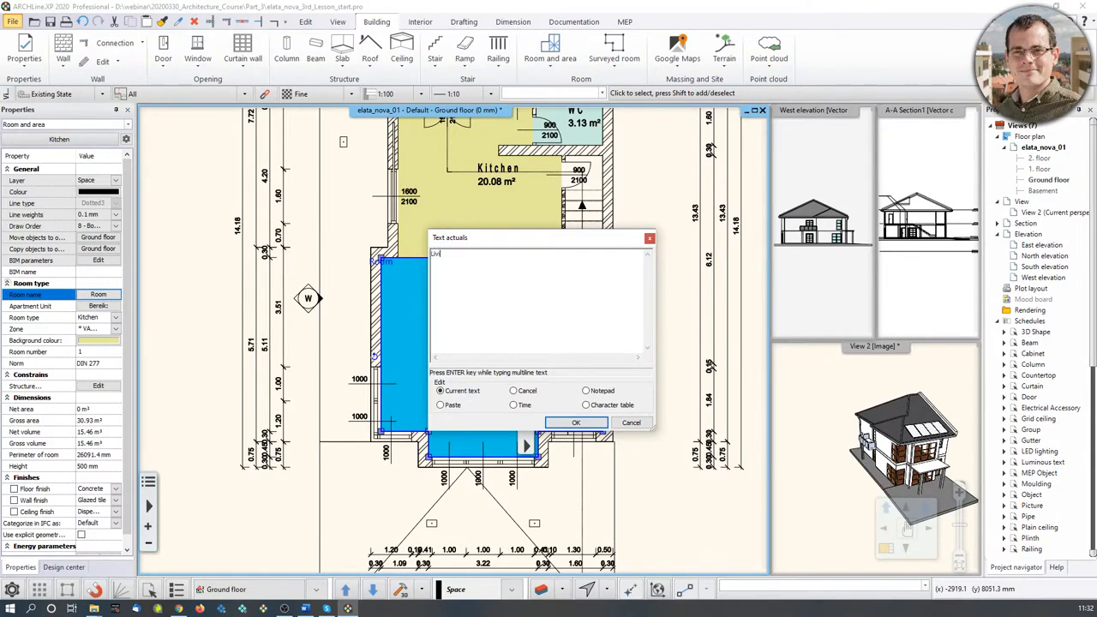
{"action": "type", "text": "Livingroom"}
{"action": "left_click", "coordinate": [576, 422]}
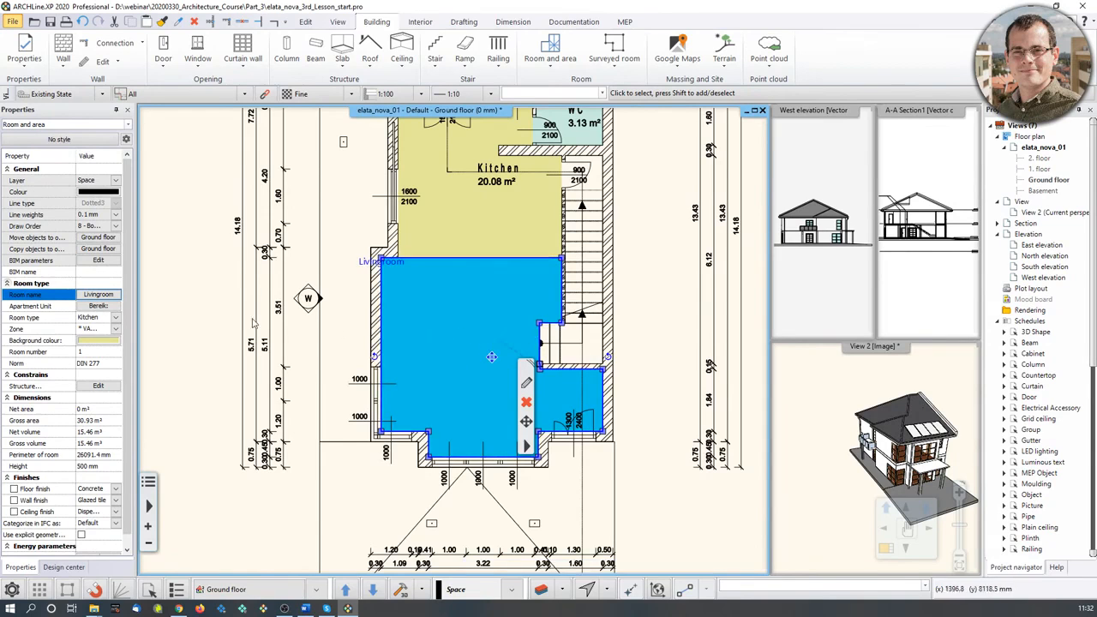
Set the Livingroom's background colour to the grey with RGB 178, 178, 178.
{"action": "left_click", "coordinate": [89, 341]}
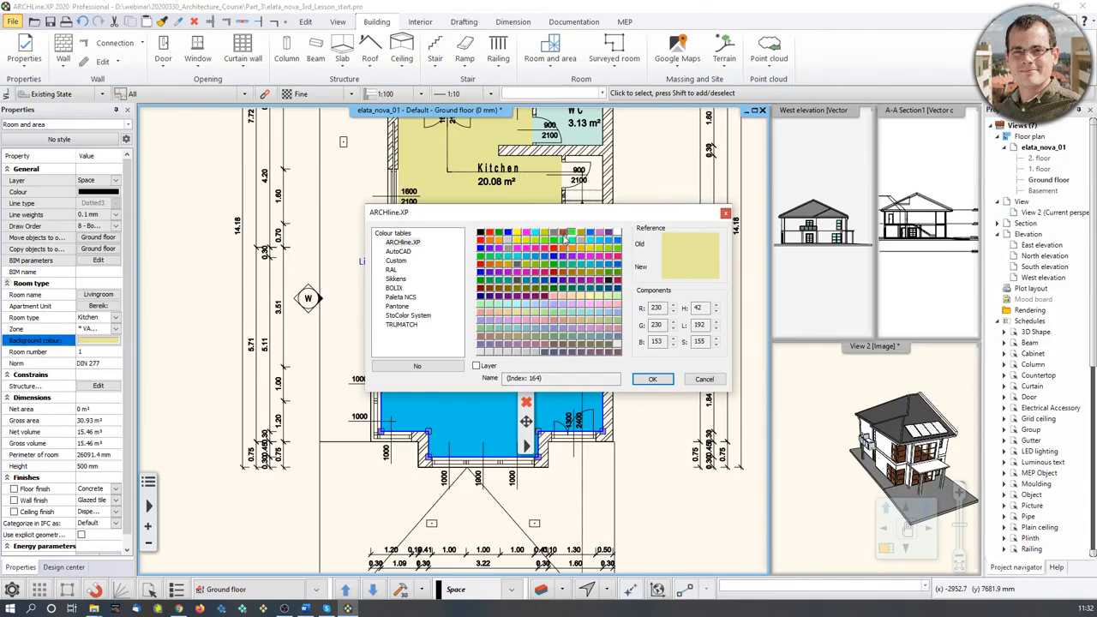
{"action": "left_click", "coordinate": [572, 234]}
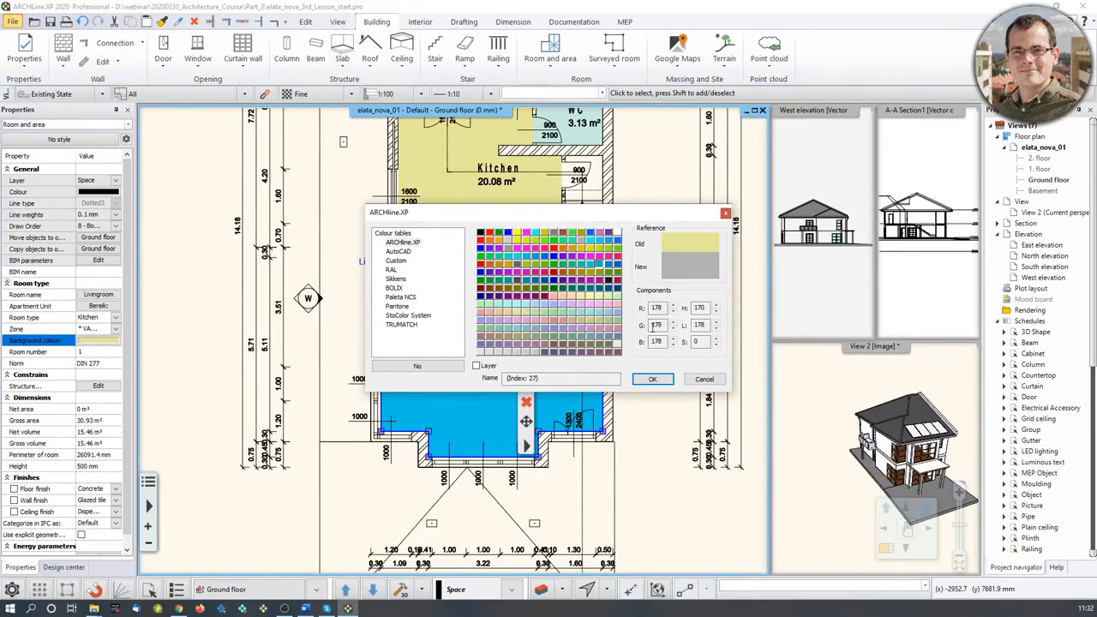
{"action": "left_click", "coordinate": [650, 380]}
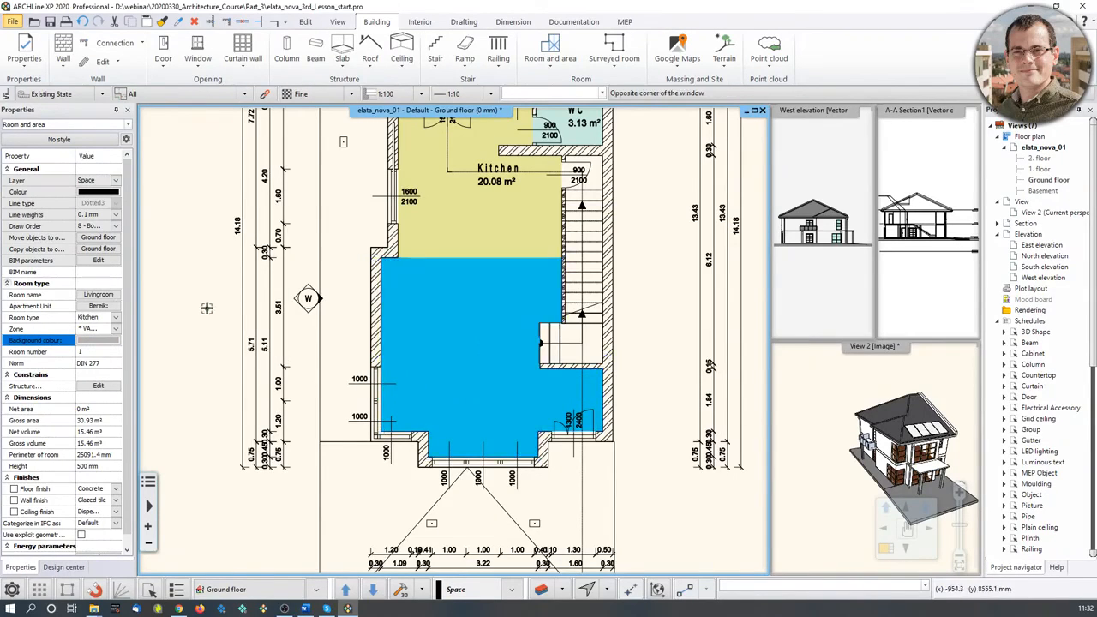
{"action": "key", "text": "Escape"}
Open the Livingroom's settings for editing and review its norms and rules, upper limit and calculated values.
{"action": "scroll", "coordinate": [463, 377], "scroll_direction": "down", "scroll_amount": 3}
{"action": "left_click", "coordinate": [501, 377]}
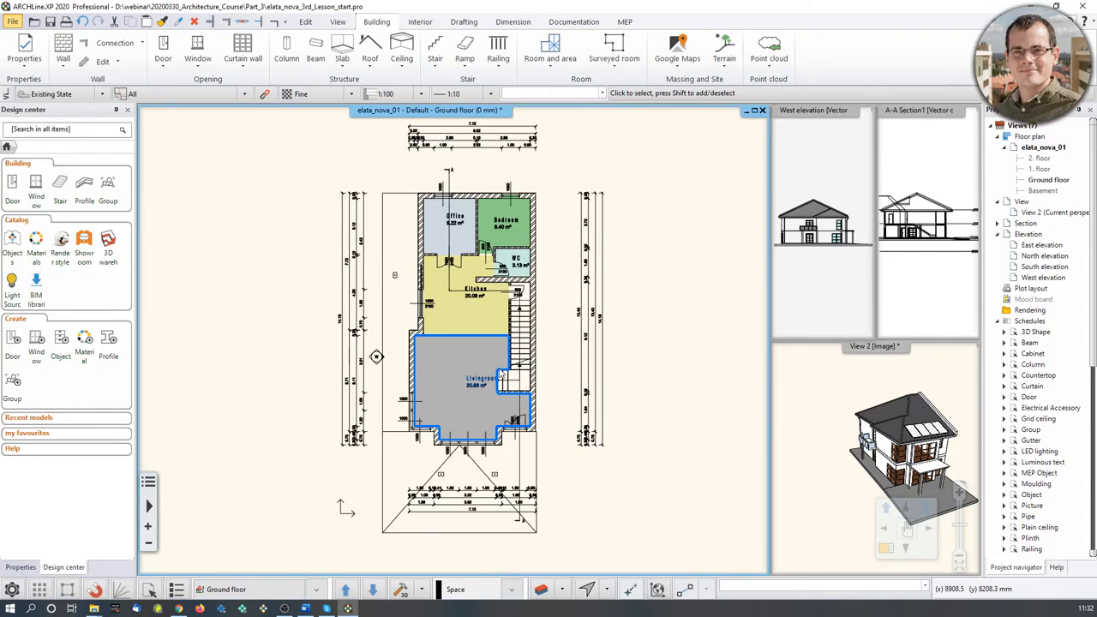
{"action": "left_click", "coordinate": [501, 377]}
{"action": "scroll", "coordinate": [502, 377], "scroll_direction": "up", "scroll_amount": 3}
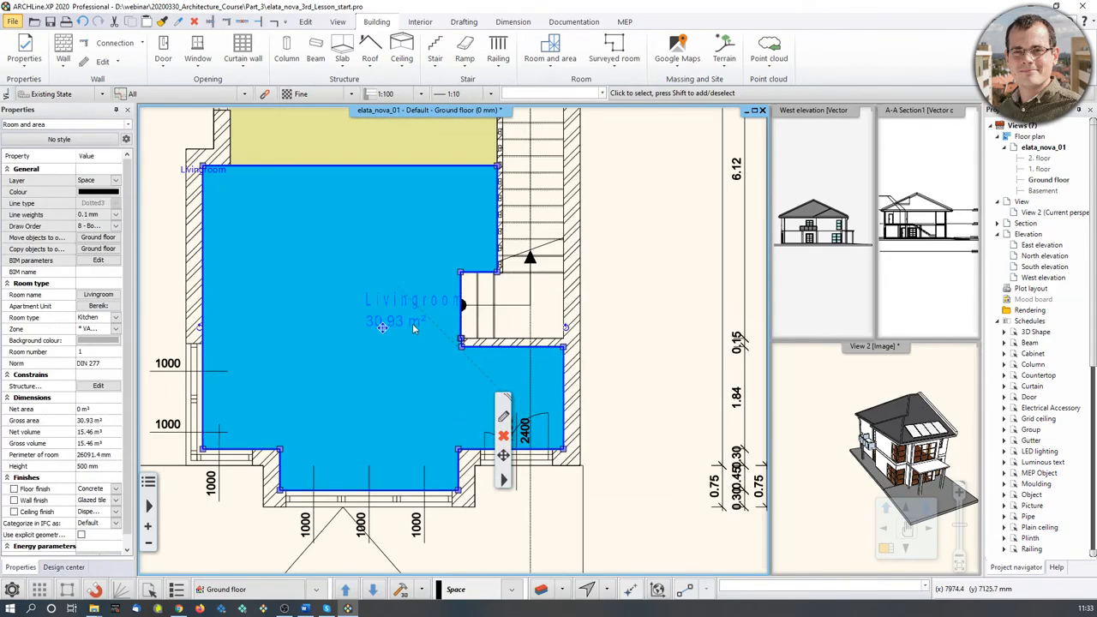
{"action": "left_click", "coordinate": [503, 417]}
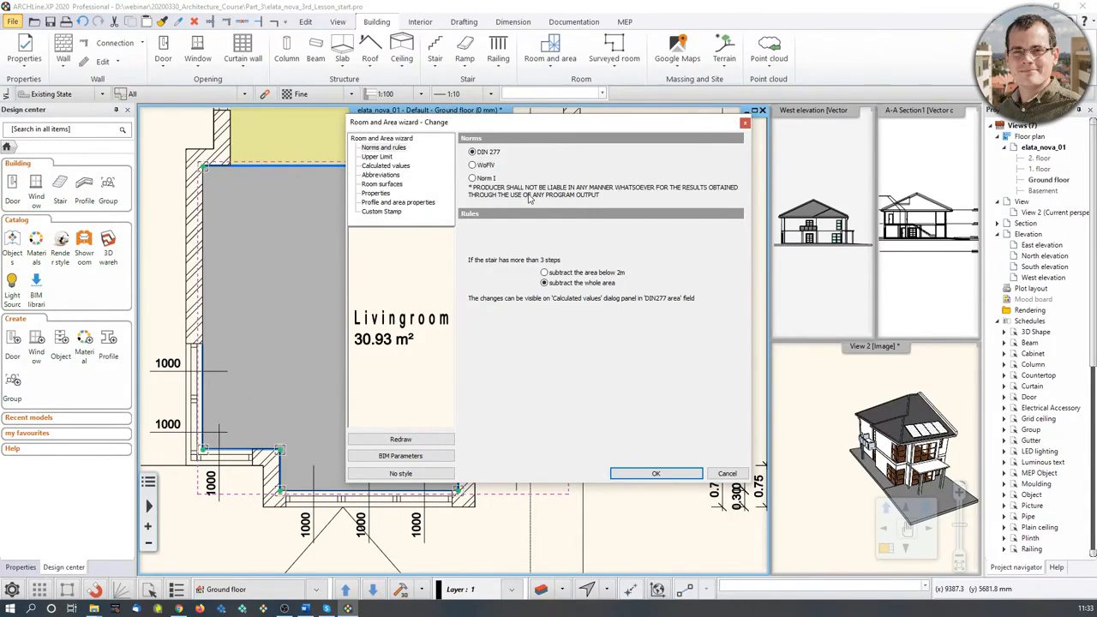
{"action": "left_click", "coordinate": [383, 158]}
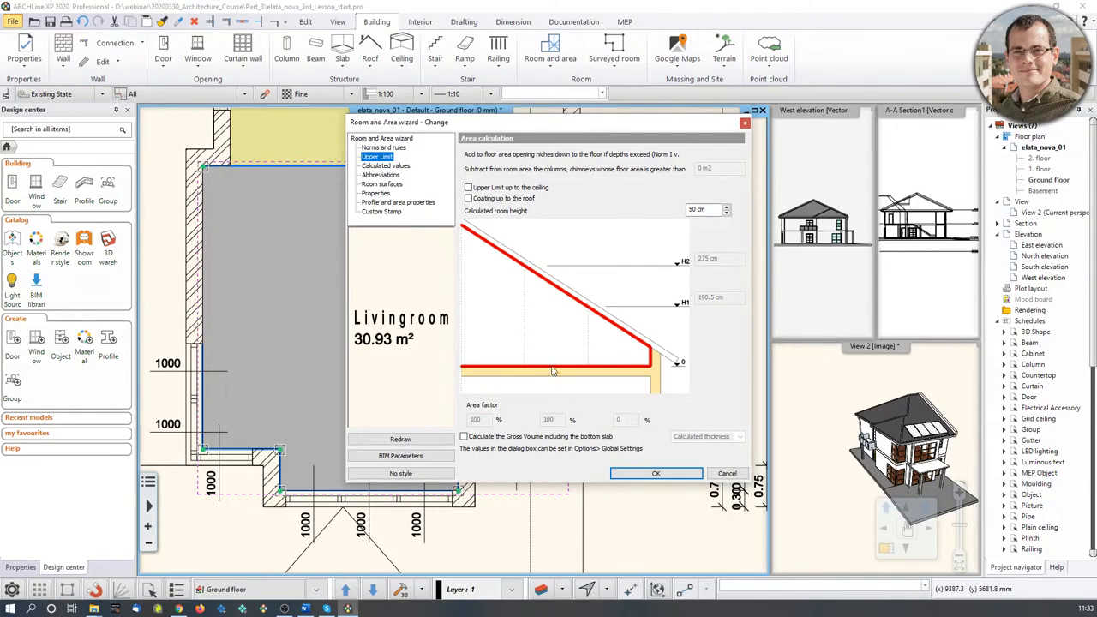
{"action": "left_click", "coordinate": [396, 166]}
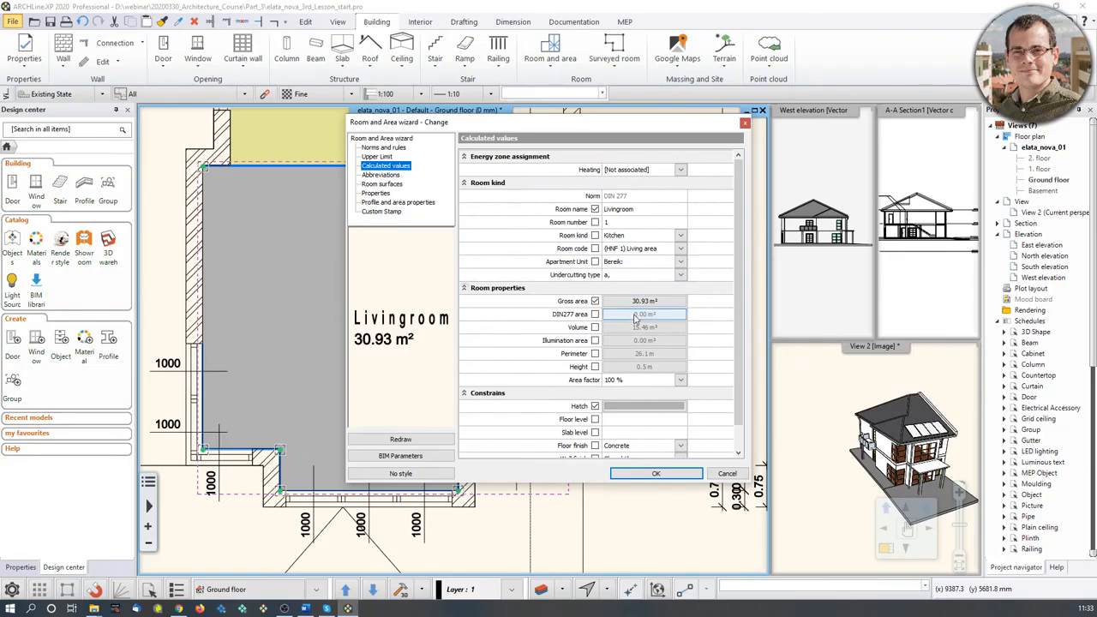
{"action": "left_click_drag", "start_coordinate": [538, 126], "coordinate": [717, 127]}
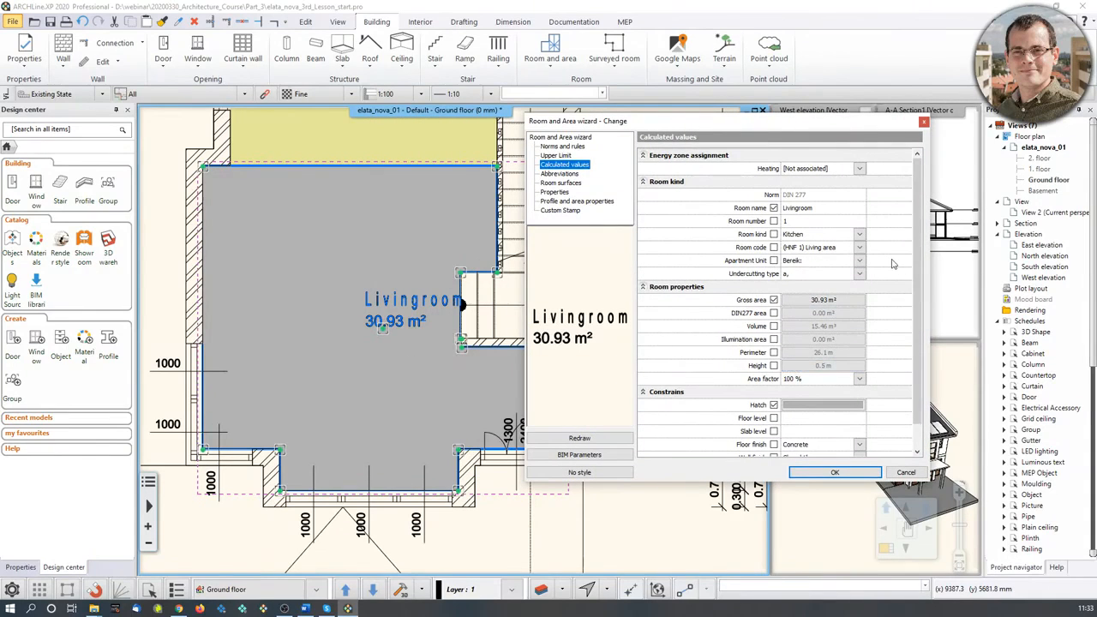
Set the Livingroom's floor finish to Stripe parquet and include it in the room label.
{"action": "scroll", "coordinate": [893, 282], "scroll_direction": "down", "scroll_amount": 1}
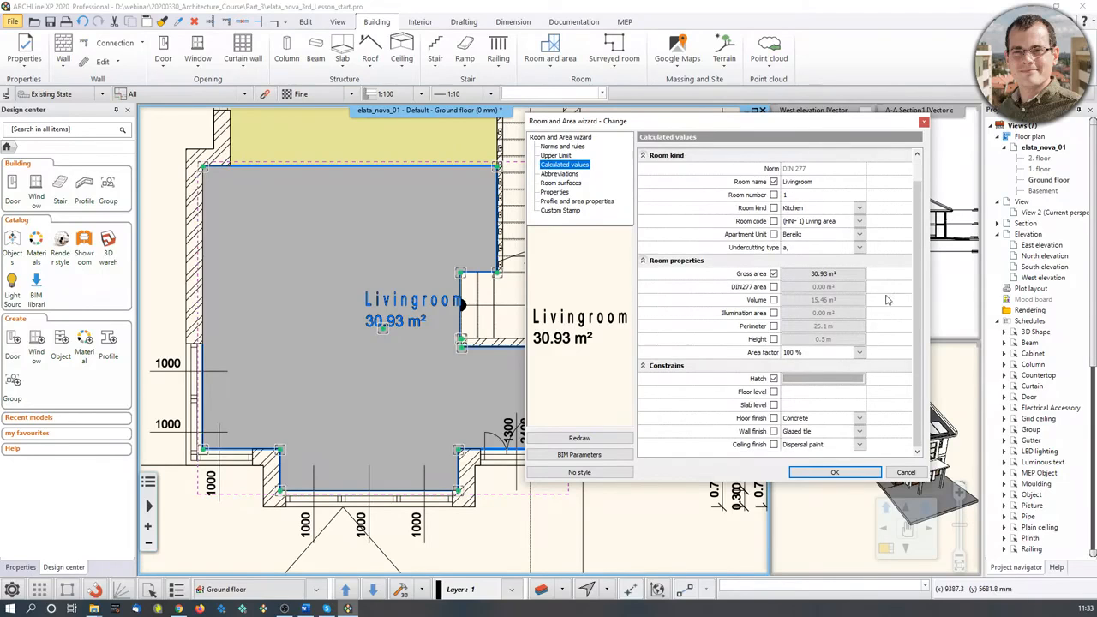
{"action": "left_click", "coordinate": [859, 418]}
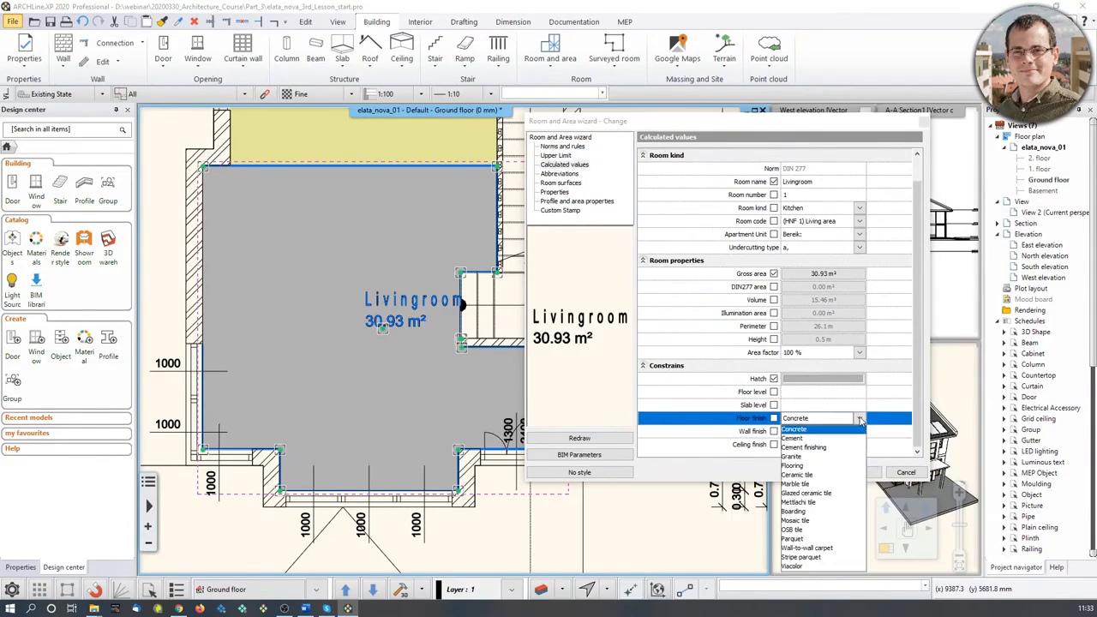
{"action": "left_click", "coordinate": [800, 557]}
{"action": "left_click", "coordinate": [831, 472]}
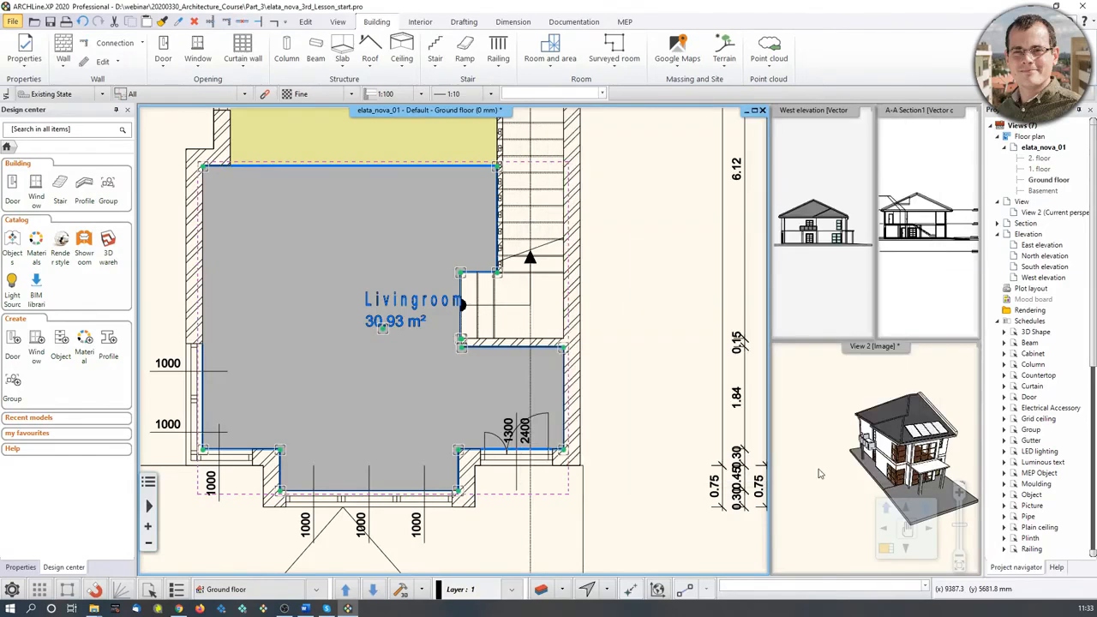
{"action": "left_click", "coordinate": [417, 401]}
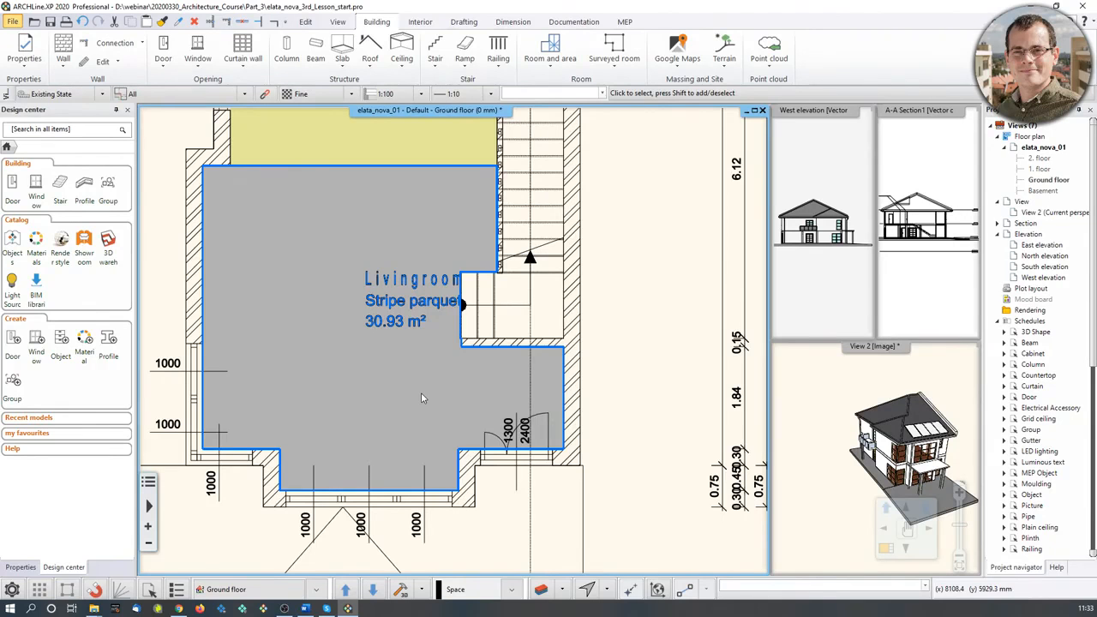
{"action": "scroll", "coordinate": [421, 346], "scroll_direction": "down", "scroll_amount": 5}
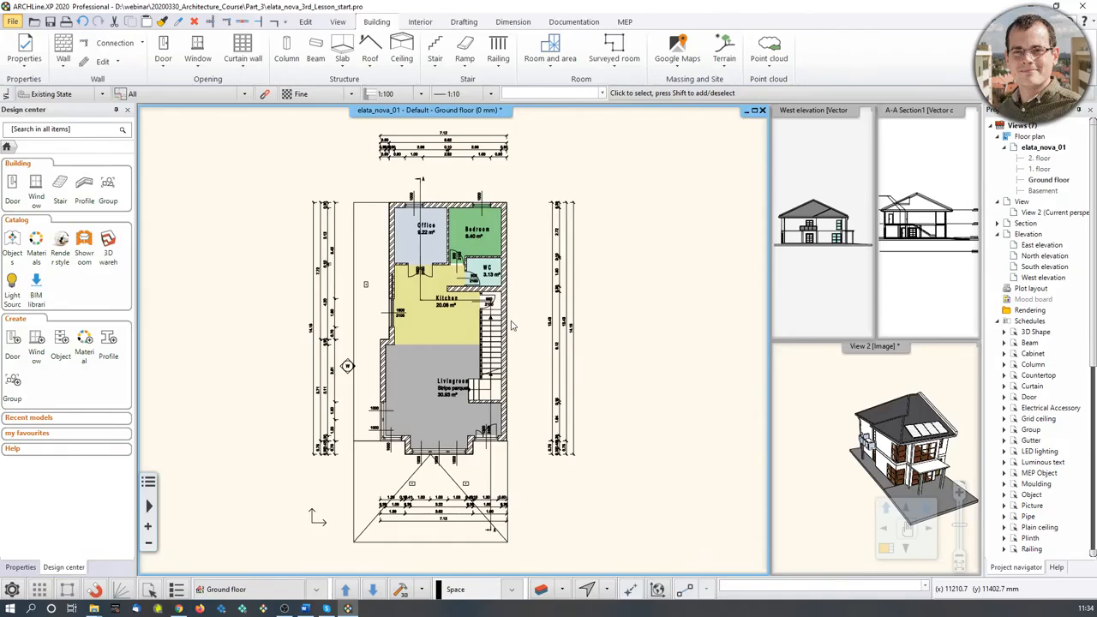
View the first floor plan and return to the ground floor plan.
{"action": "key", "text": "Page_Up"}
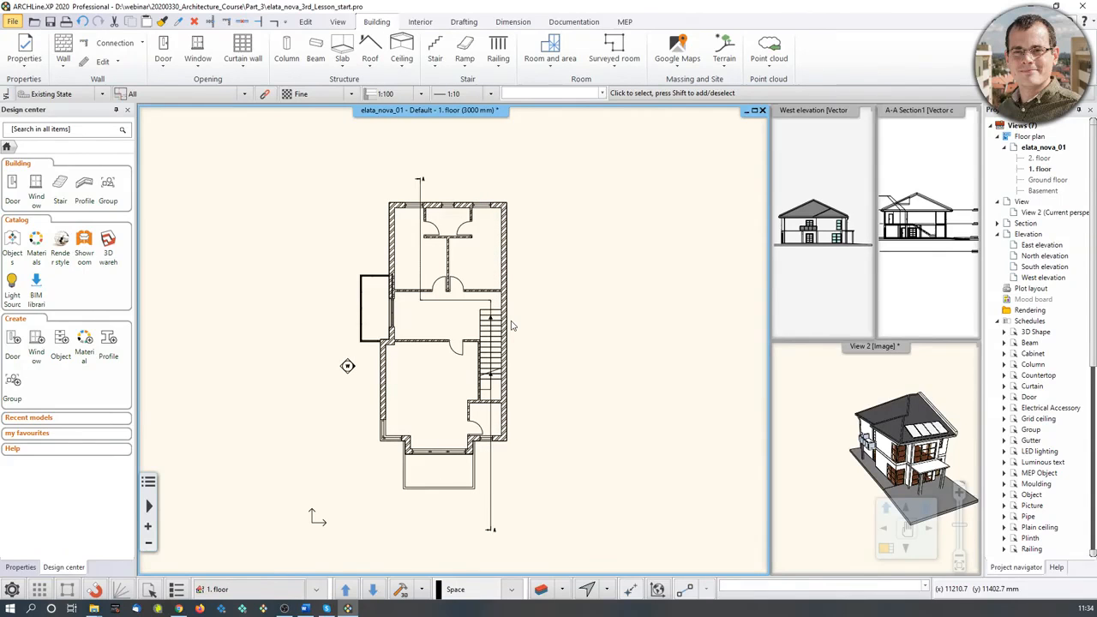
{"action": "key", "text": "Page_Down"}
{"action": "middle_click_drag", "start_coordinate": [509, 320], "coordinate": [516, 319]}
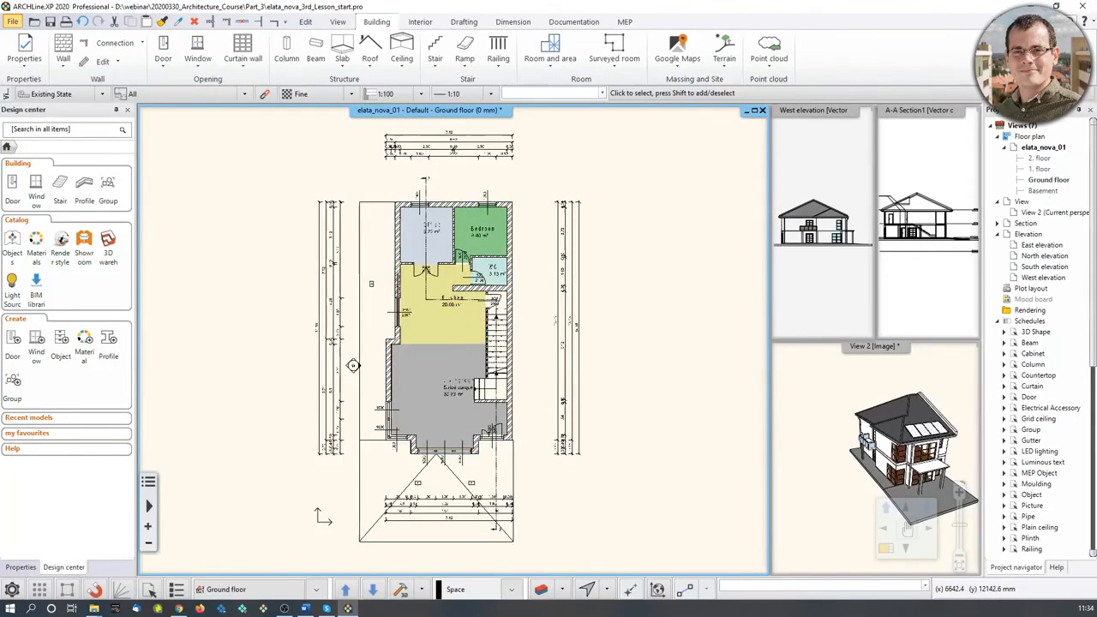
{"action": "middle_click_drag", "start_coordinate": [443, 312], "coordinate": [466, 308]}
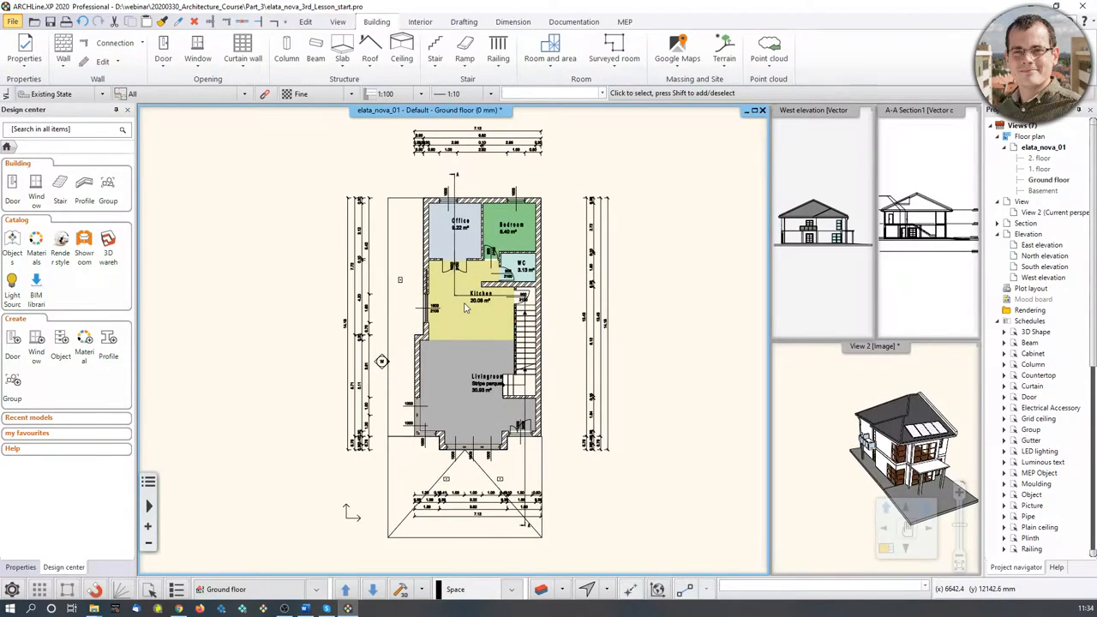
{"action": "scroll", "coordinate": [465, 308], "scroll_direction": "up", "scroll_amount": 1}
Start a floor plan elevation dimension on the outer wall beside the office and pick the measuring point on its outer face.
{"action": "left_click", "coordinate": [463, 21]}
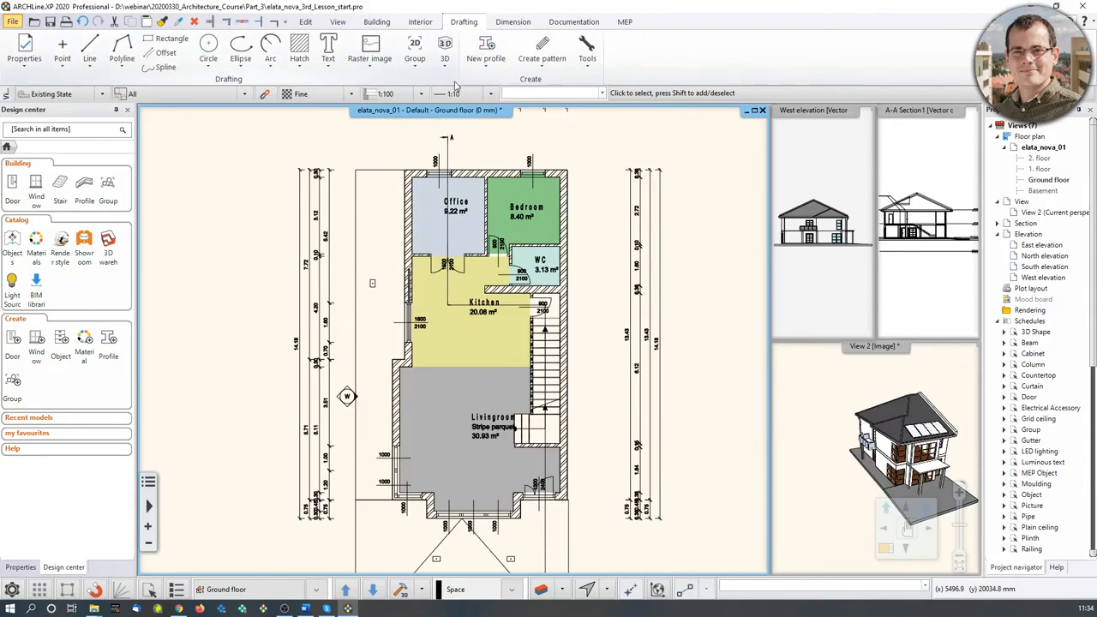
{"action": "left_click", "coordinate": [512, 21]}
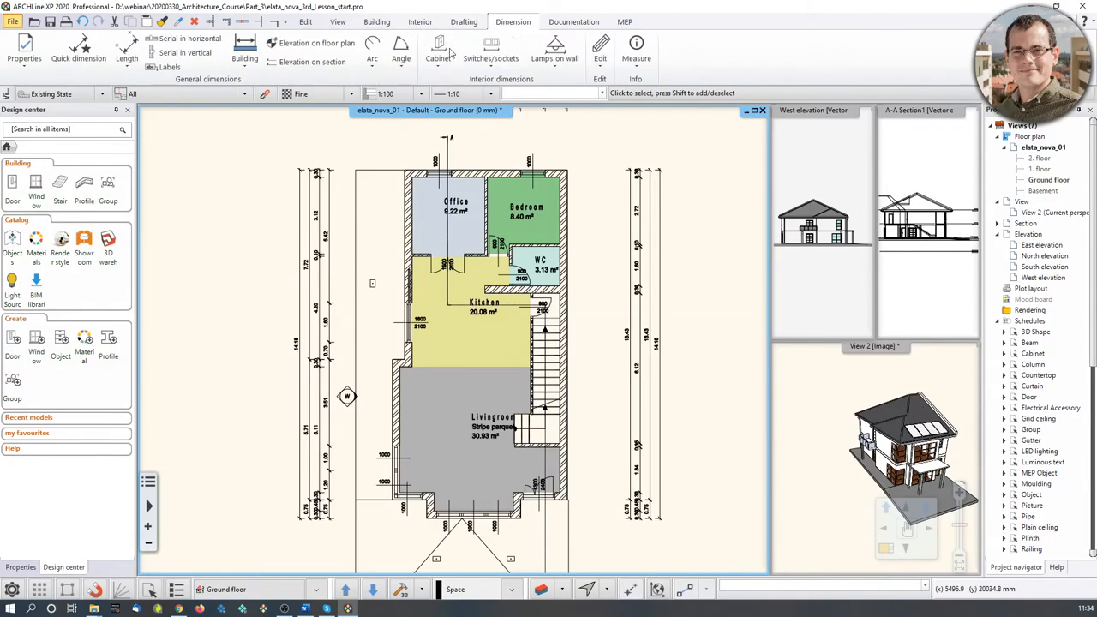
{"action": "left_click", "coordinate": [316, 45]}
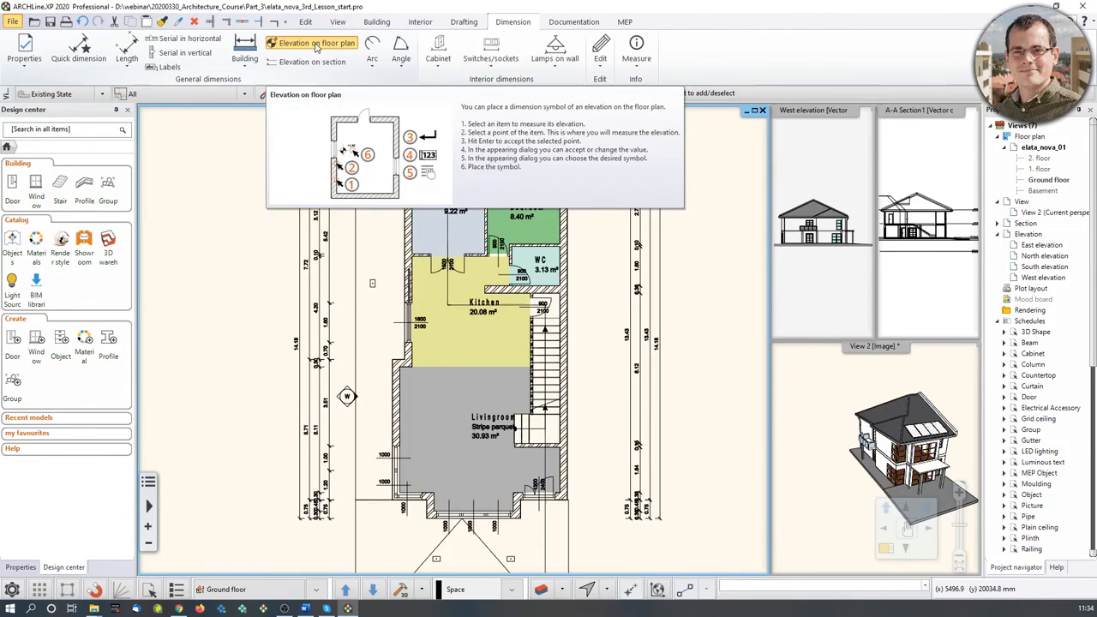
{"action": "scroll", "coordinate": [393, 272], "scroll_direction": "up", "scroll_amount": 2}
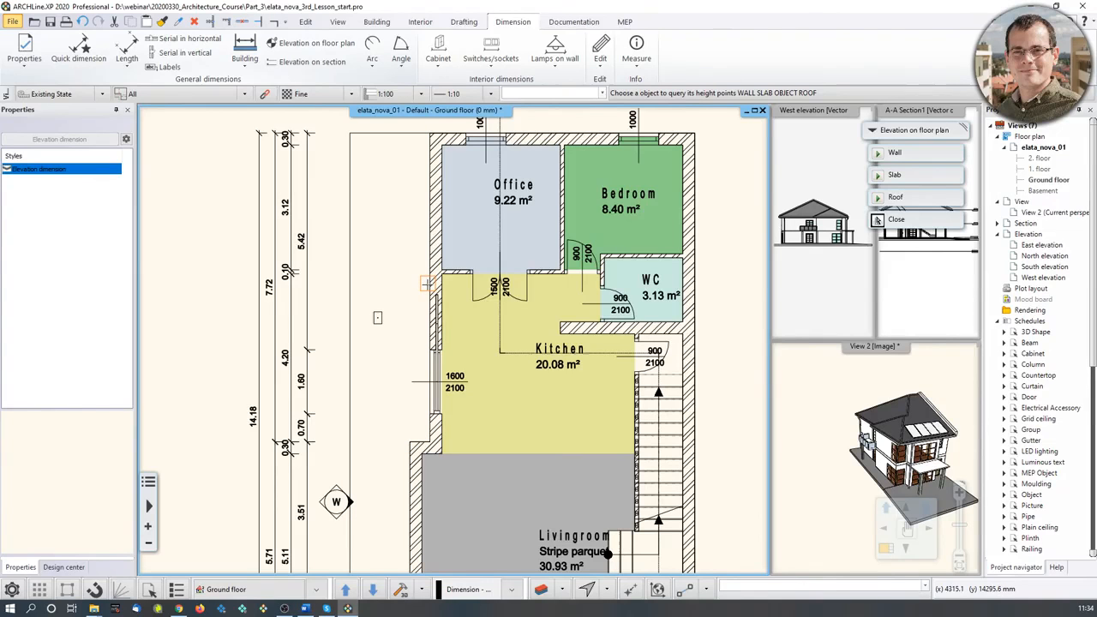
{"action": "left_click", "coordinate": [425, 280]}
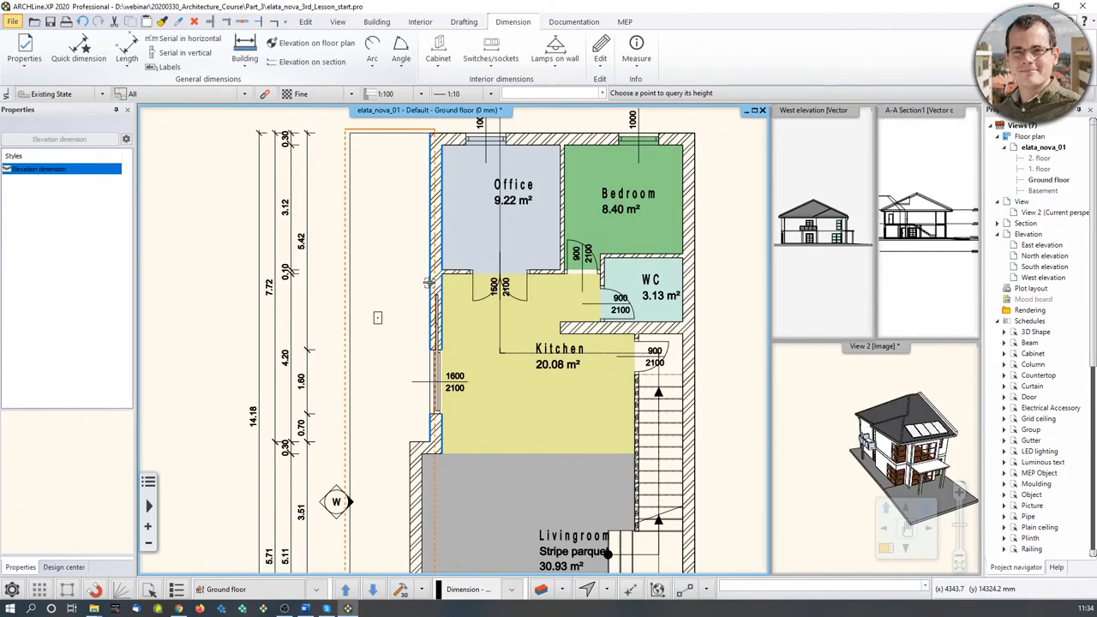
{"action": "scroll", "coordinate": [435, 307], "scroll_direction": "up", "scroll_amount": 2}
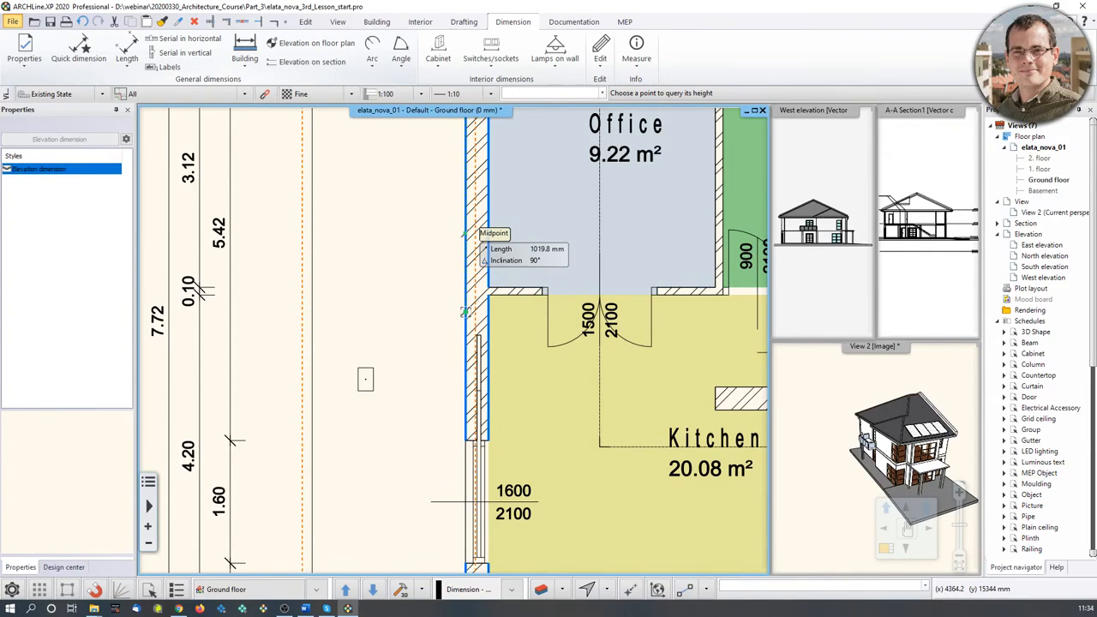
{"action": "left_click", "coordinate": [464, 232]}
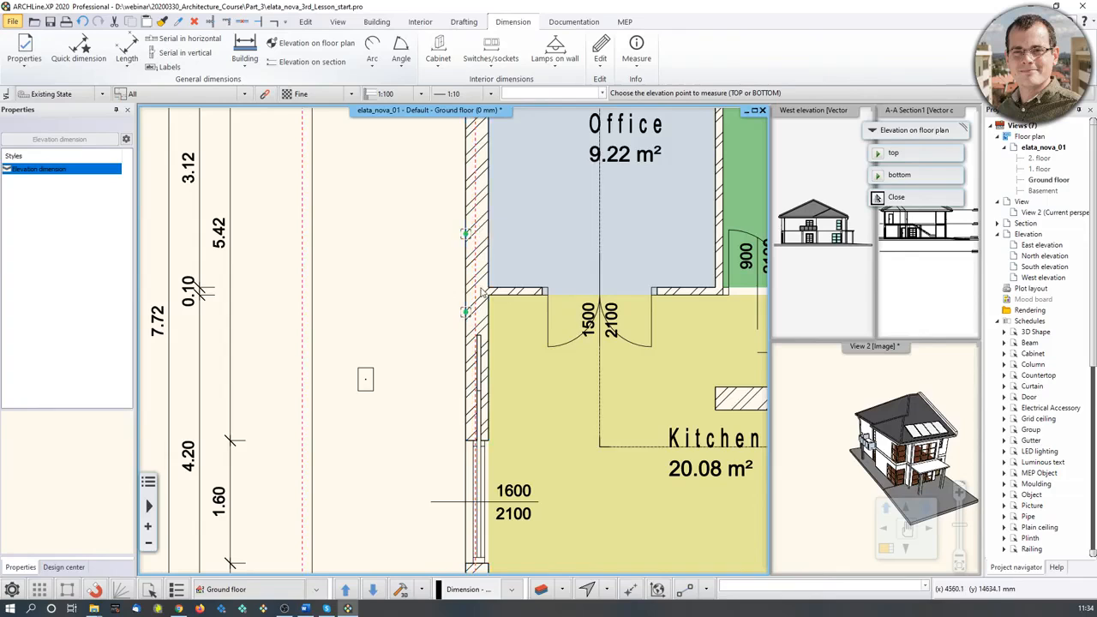
{"action": "scroll", "coordinate": [483, 285], "scroll_direction": "down", "scroll_amount": 1}
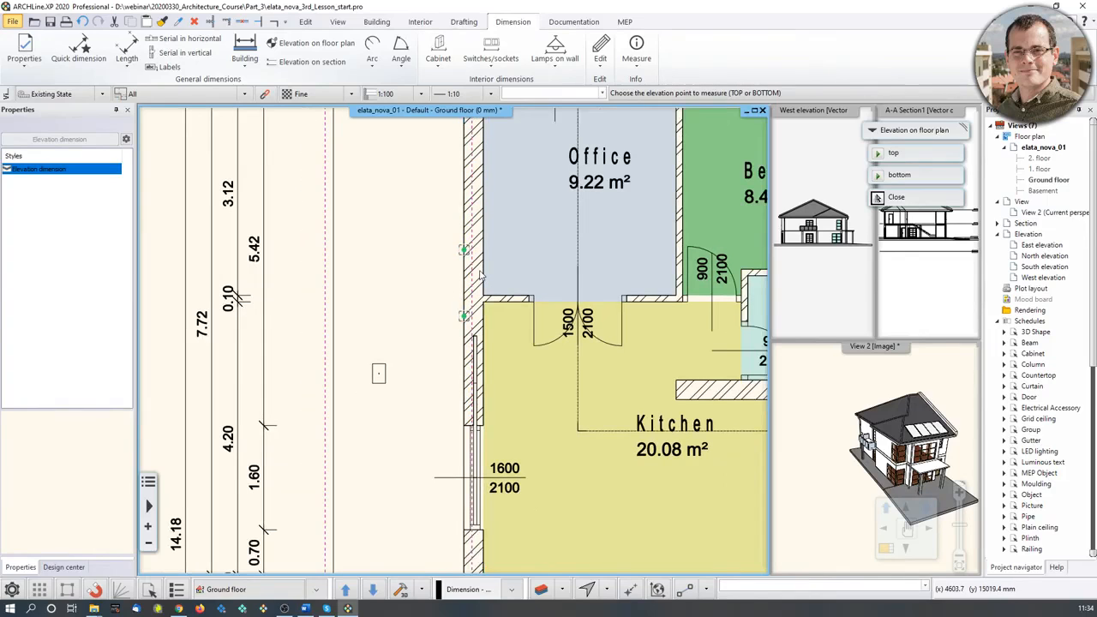
Measure the wall's bottom, override the height with 0, and place the Elevation 1 symbol outside the office wall.
{"action": "left_click", "coordinate": [912, 176]}
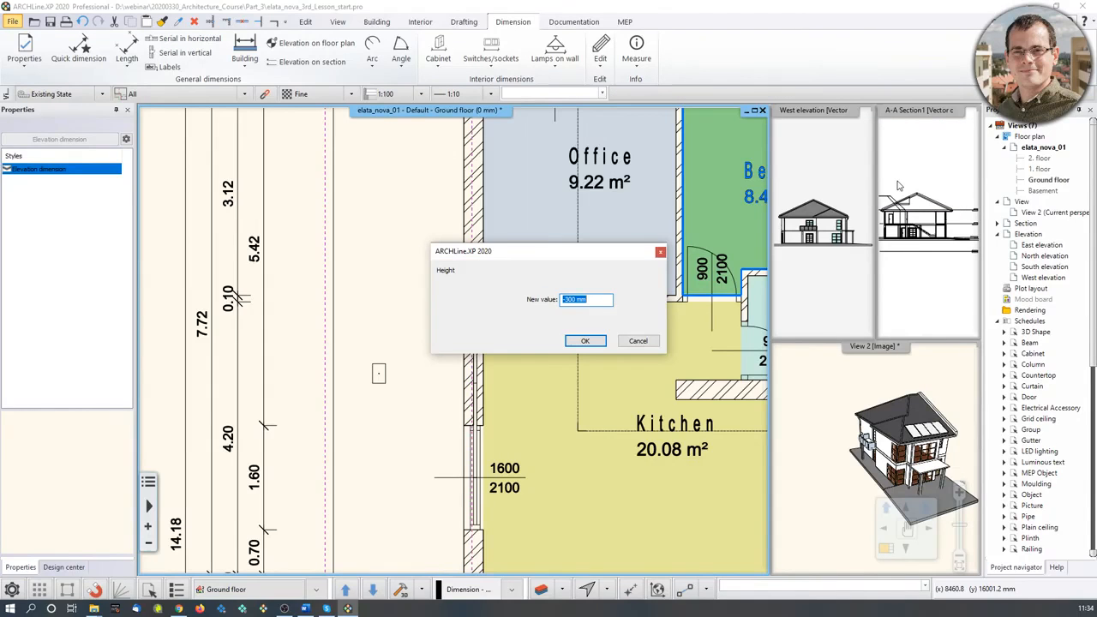
{"action": "type", "text": "0"}
{"action": "left_click", "coordinate": [597, 340]}
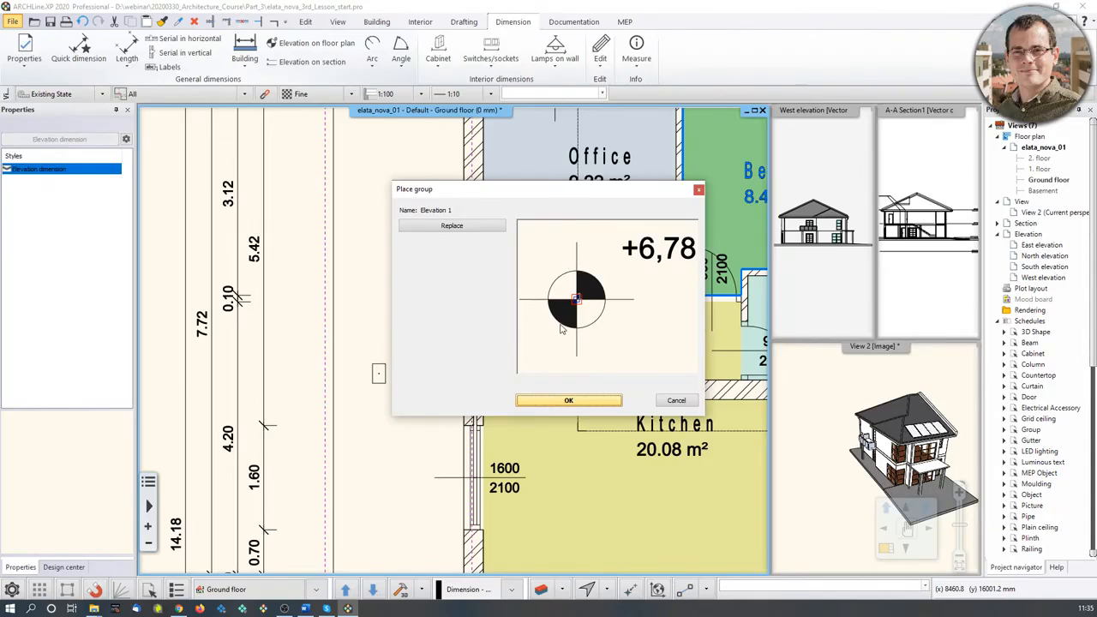
{"action": "left_click", "coordinate": [453, 226]}
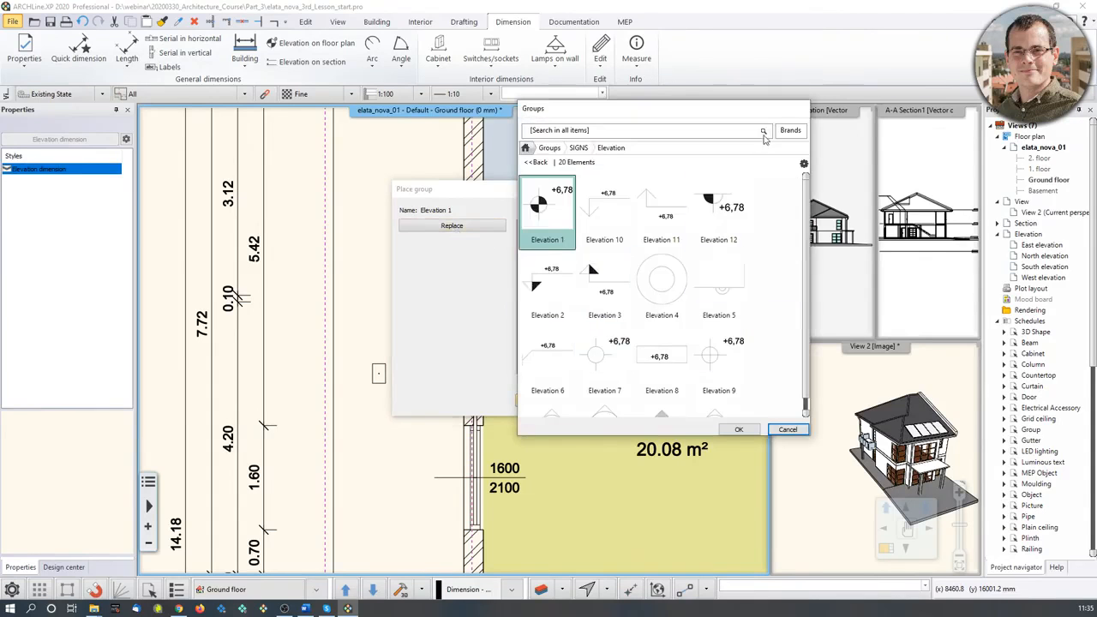
{"action": "left_click", "coordinate": [787, 429]}
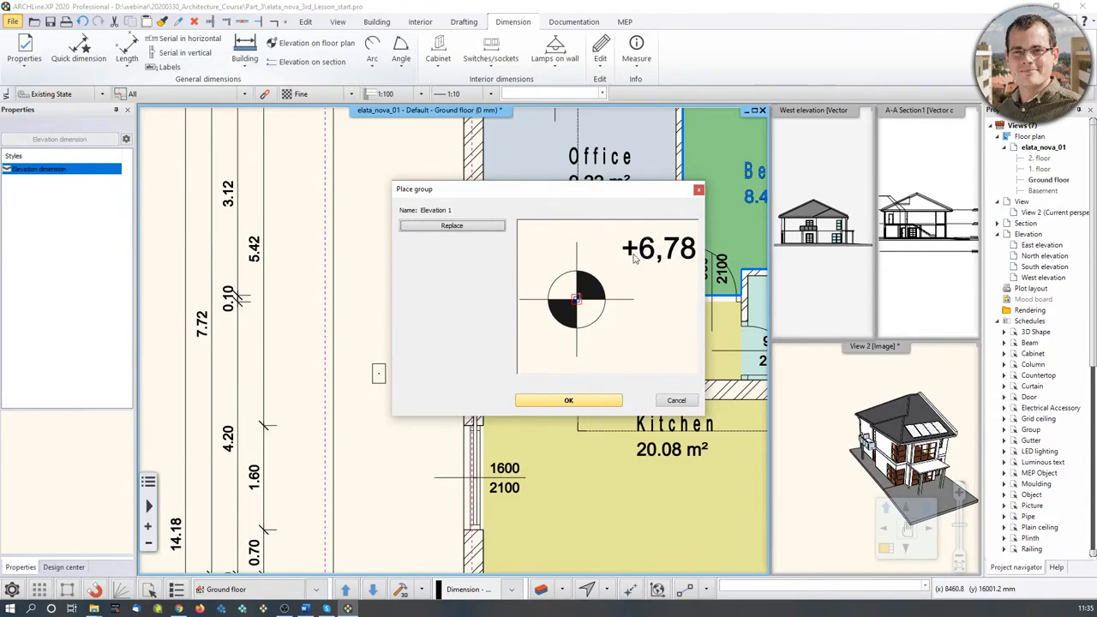
{"action": "left_click", "coordinate": [568, 400]}
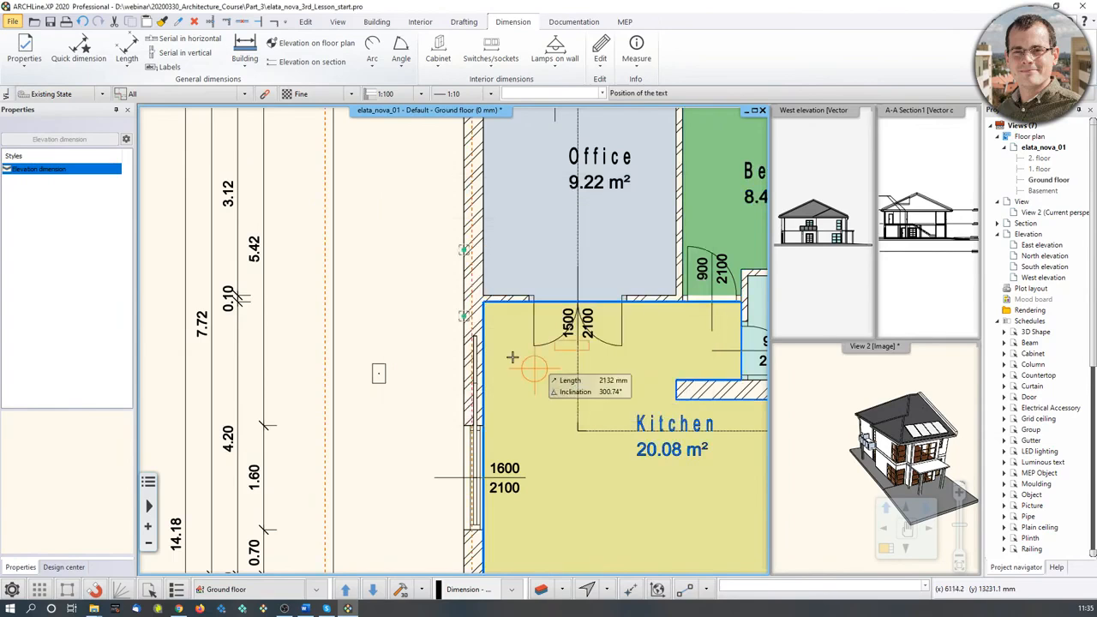
{"action": "left_click", "coordinate": [382, 248]}
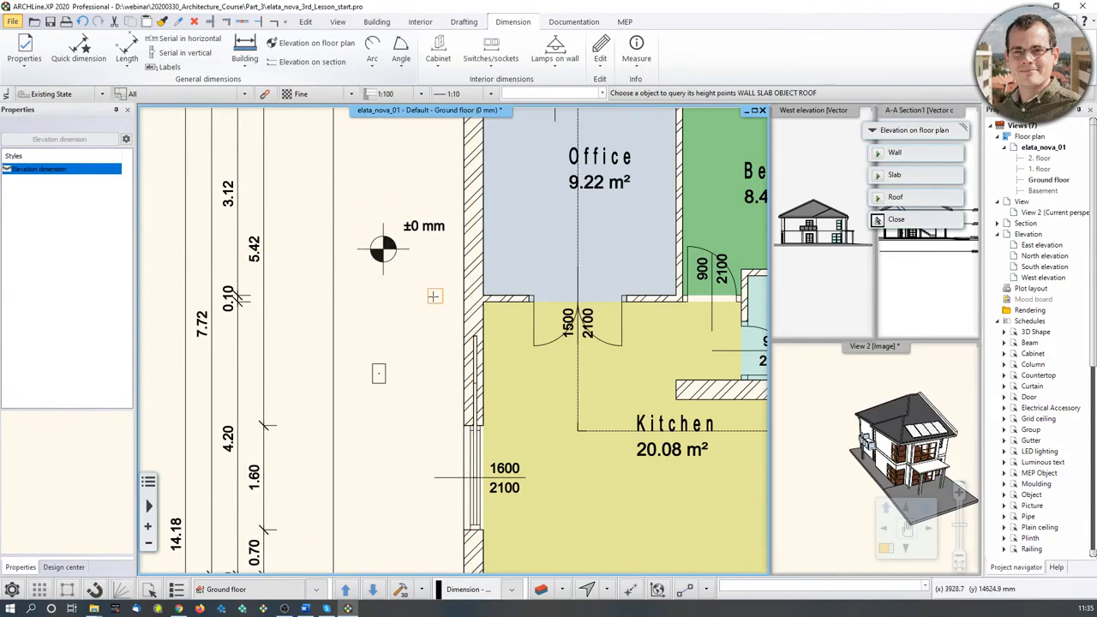
{"action": "middle_click_drag", "start_coordinate": [380, 245], "coordinate": [384, 272]}
{"action": "left_click", "coordinate": [390, 278]}
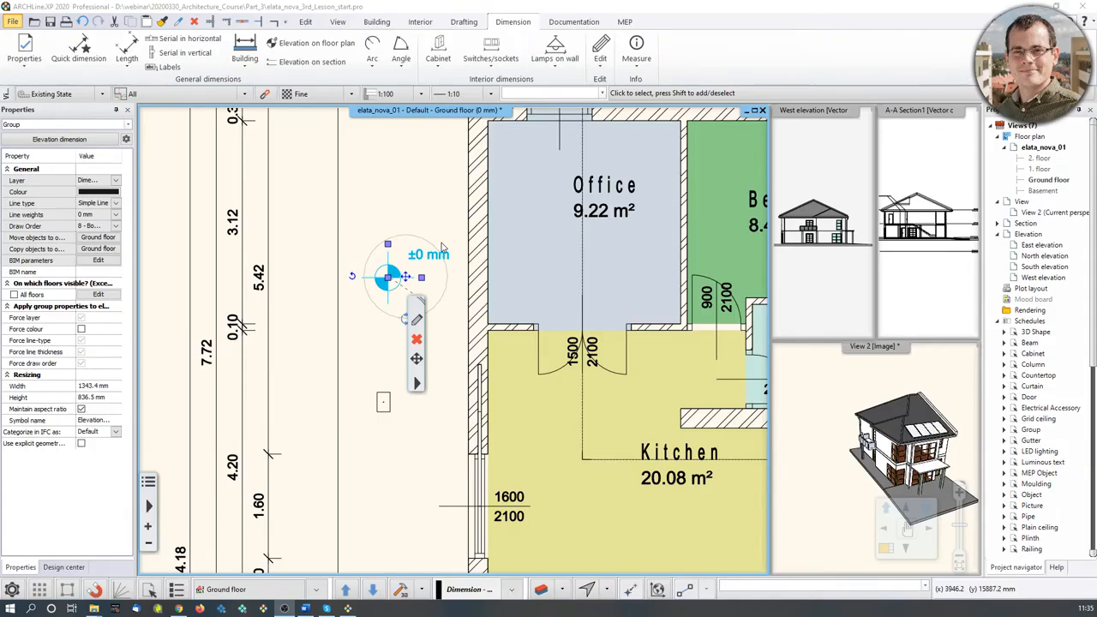
{"action": "key", "text": "Escape"}
Browse the Signs groups in the group library, including Arrows, and open the North - English category.
{"action": "scroll", "coordinate": [428, 215], "scroll_direction": "down", "scroll_amount": 2}
{"action": "middle_click_drag", "start_coordinate": [529, 256], "coordinate": [434, 265]}
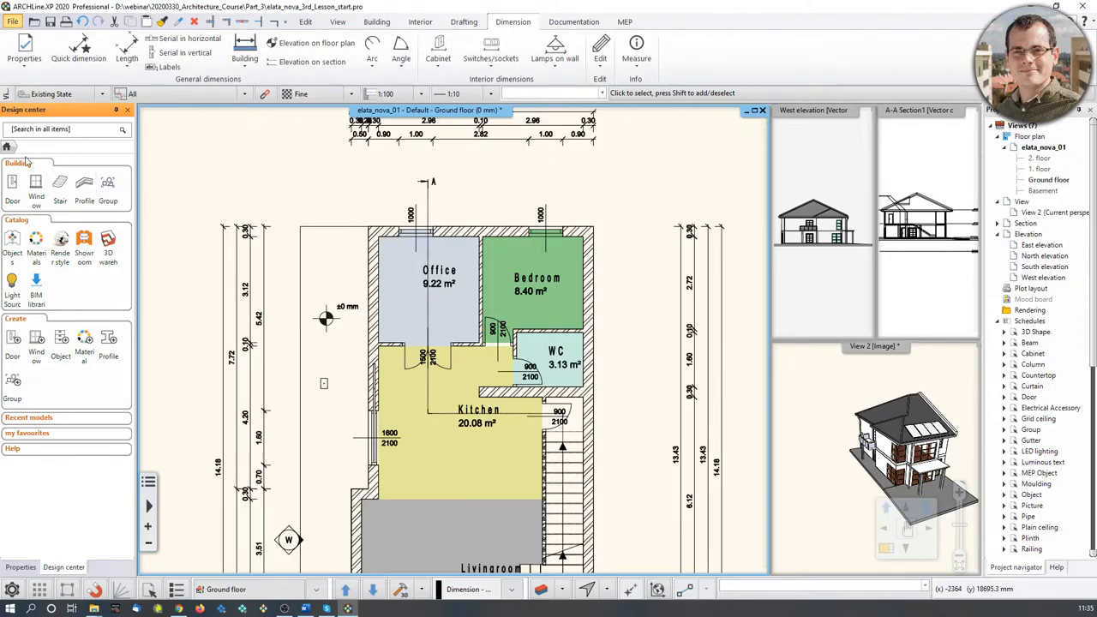
{"action": "left_click", "coordinate": [108, 187]}
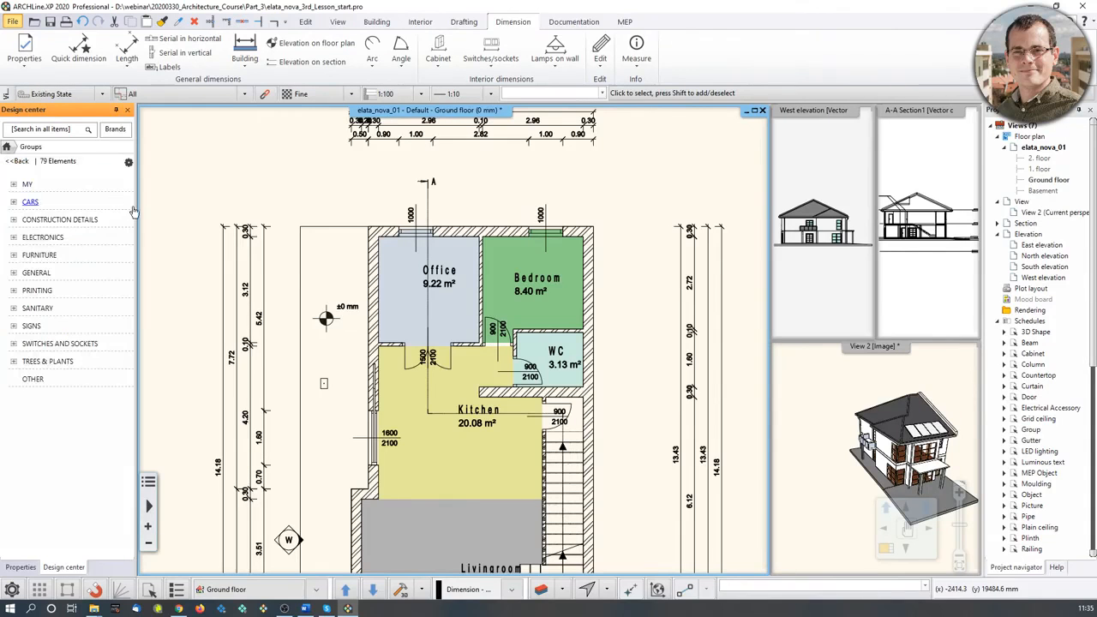
{"action": "left_click", "coordinate": [32, 327]}
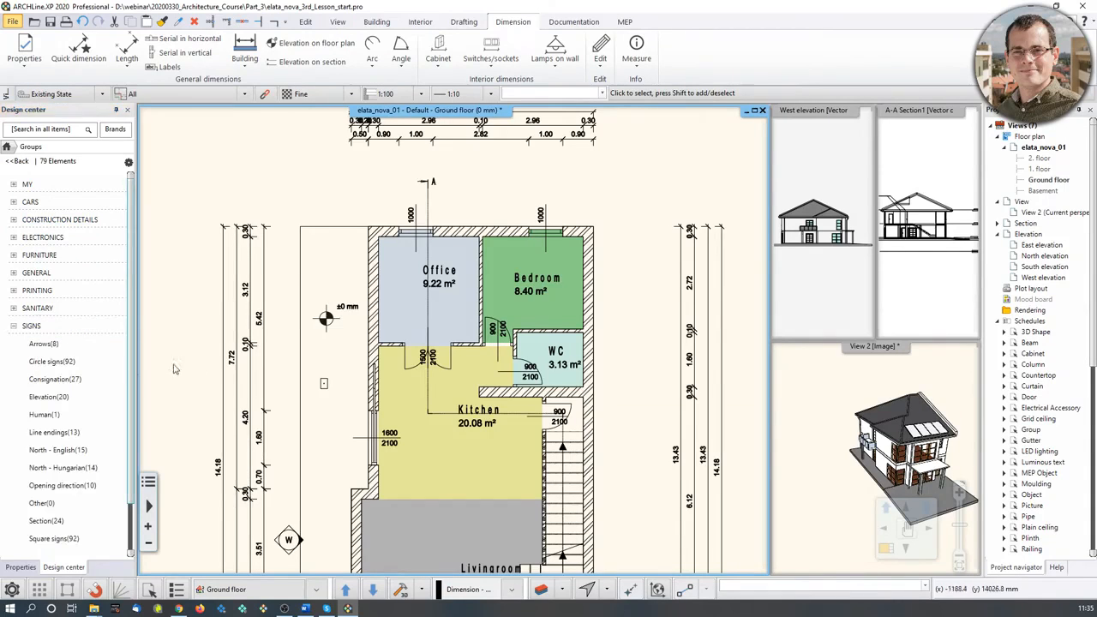
{"action": "left_click", "coordinate": [45, 343]}
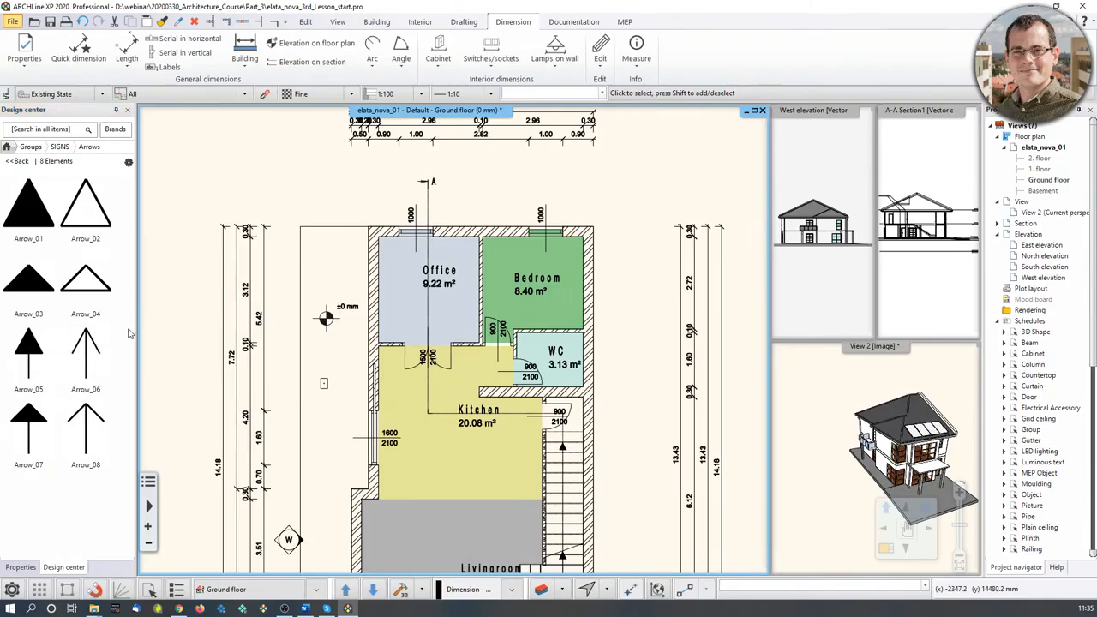
{"action": "left_click", "coordinate": [72, 148]}
{"action": "scroll", "coordinate": [98, 407], "scroll_direction": "down", "scroll_amount": 1}
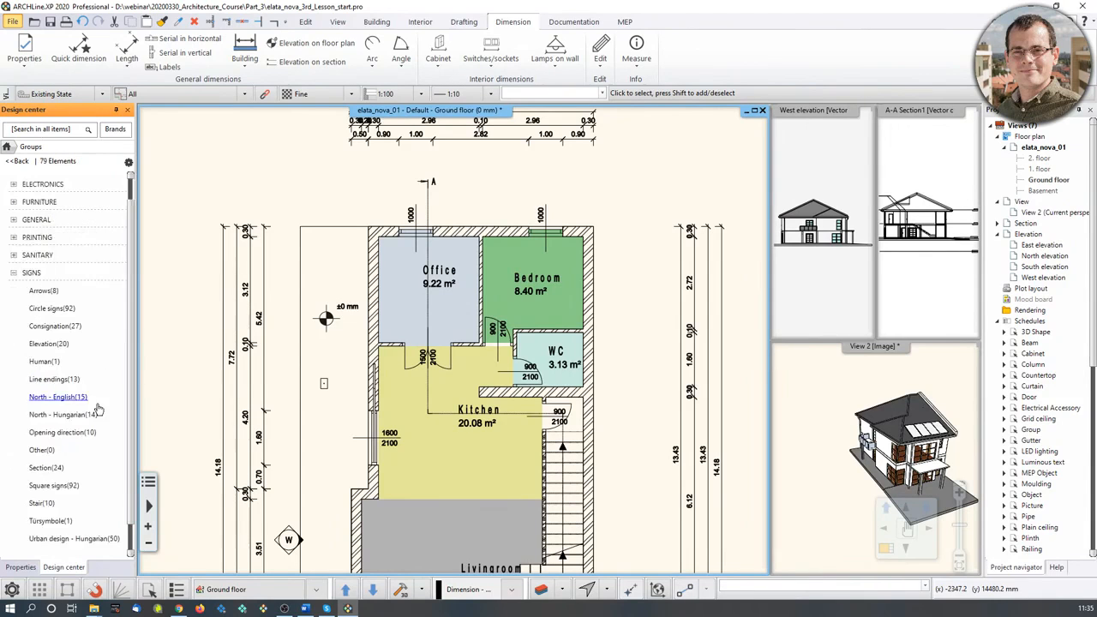
{"action": "left_click", "coordinate": [59, 397]}
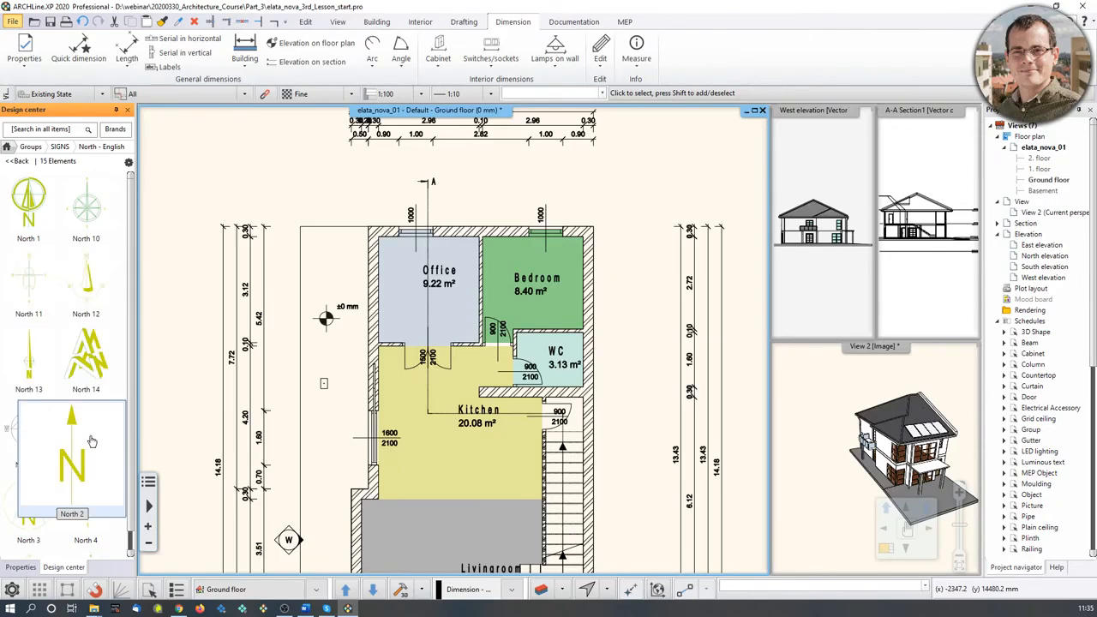
Place the North 2 symbol on the ground floor plan, diagonally outside the bedroom's outer corner.
{"action": "left_click", "coordinate": [78, 464]}
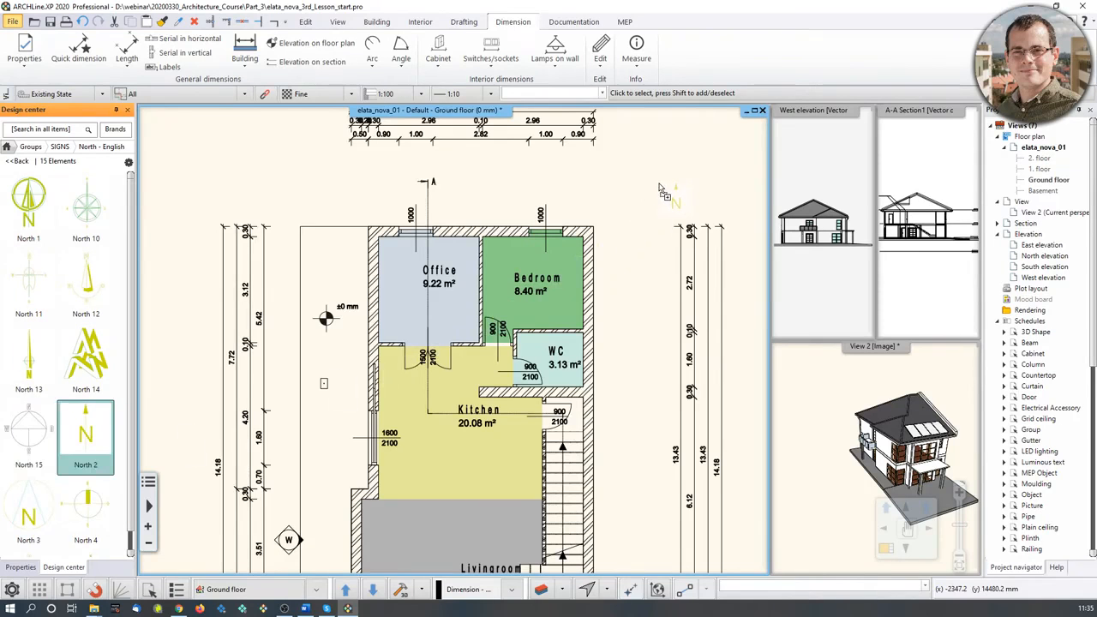
{"action": "middle_click_drag", "start_coordinate": [675, 153], "coordinate": [589, 232]}
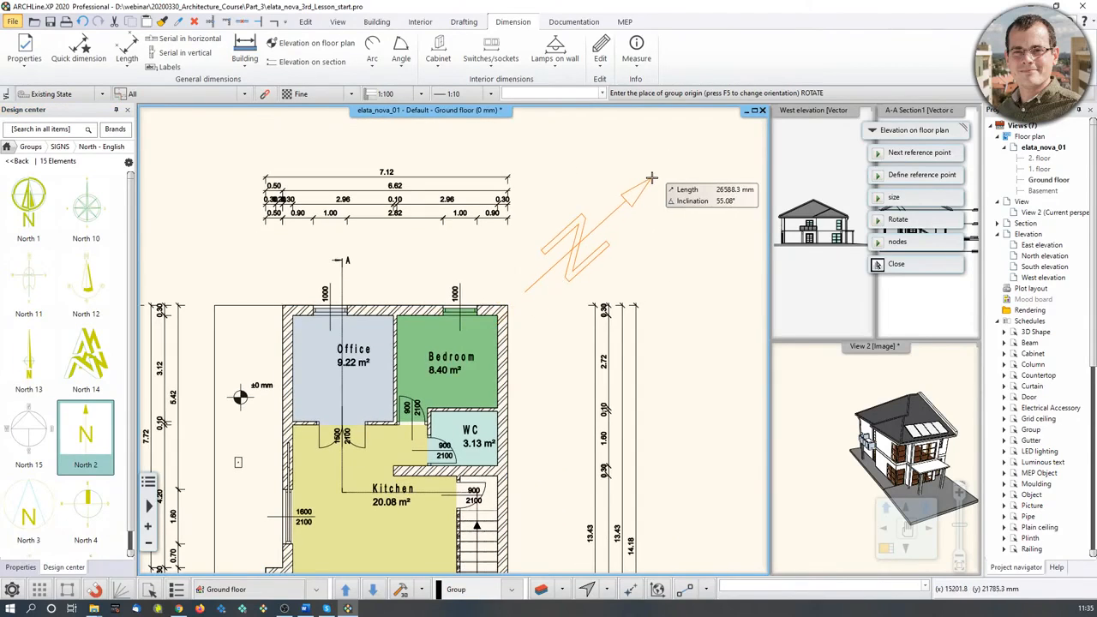
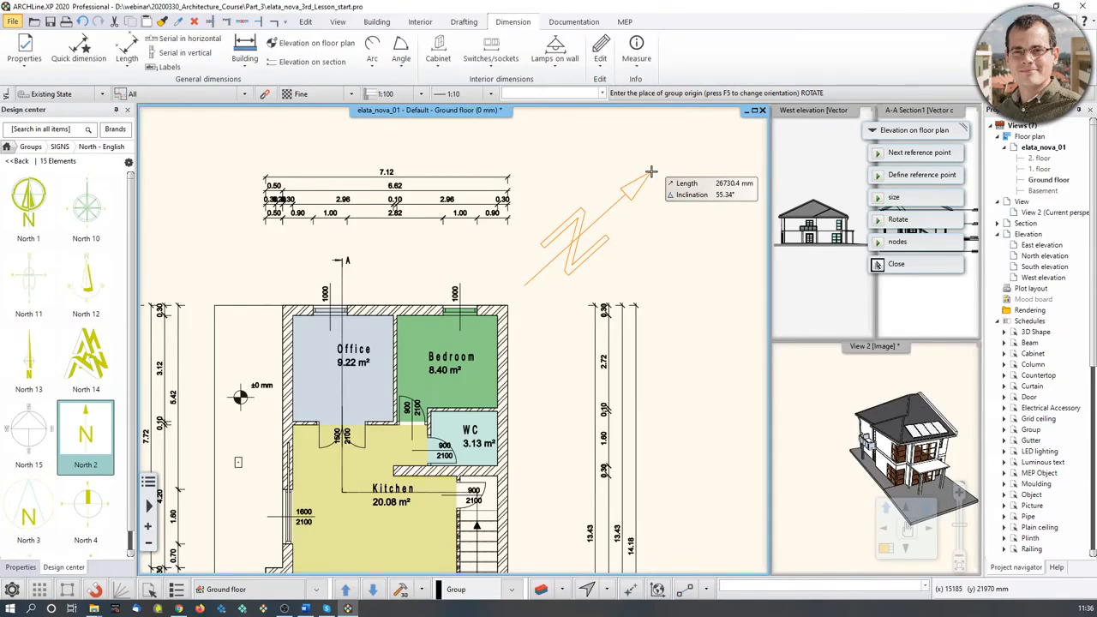
{"action": "left_click", "coordinate": [651, 171]}
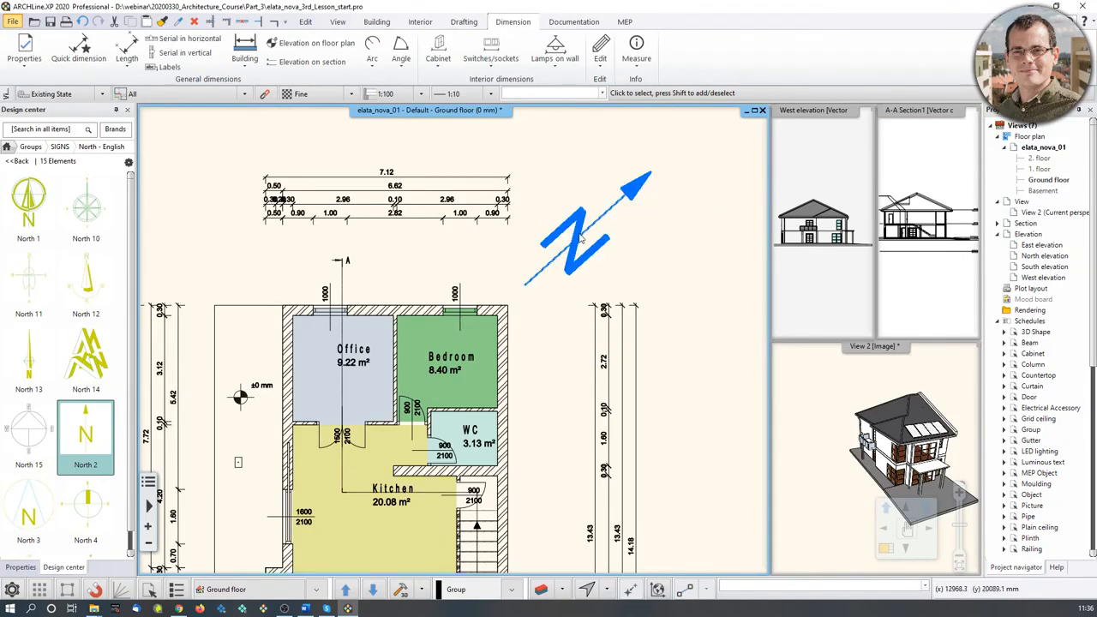
{"action": "scroll", "coordinate": [581, 242], "scroll_direction": "up", "scroll_amount": 3}
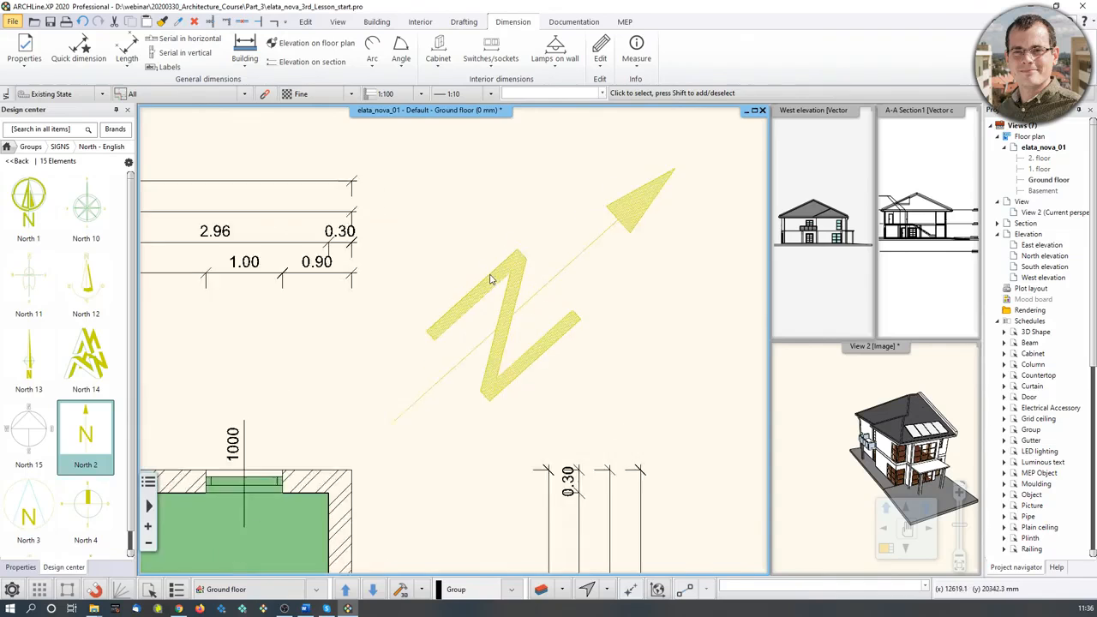
{"action": "scroll", "coordinate": [492, 313], "scroll_direction": "up", "scroll_amount": 3}
{"action": "scroll", "coordinate": [492, 325], "scroll_direction": "down", "scroll_amount": 4}
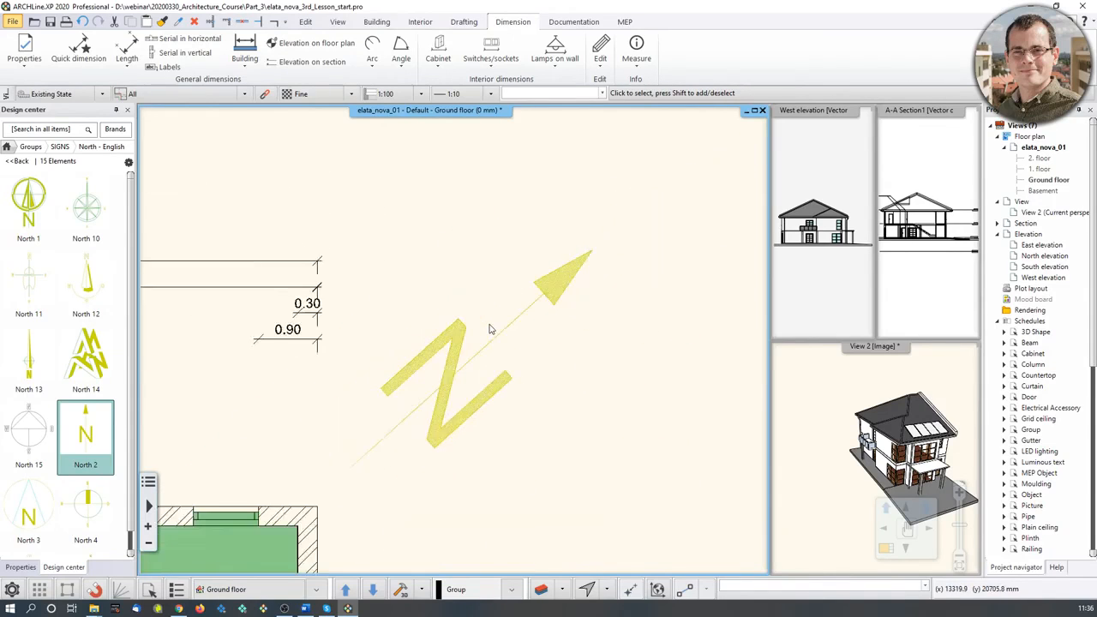
{"action": "scroll", "coordinate": [490, 329], "scroll_direction": "down", "scroll_amount": 2}
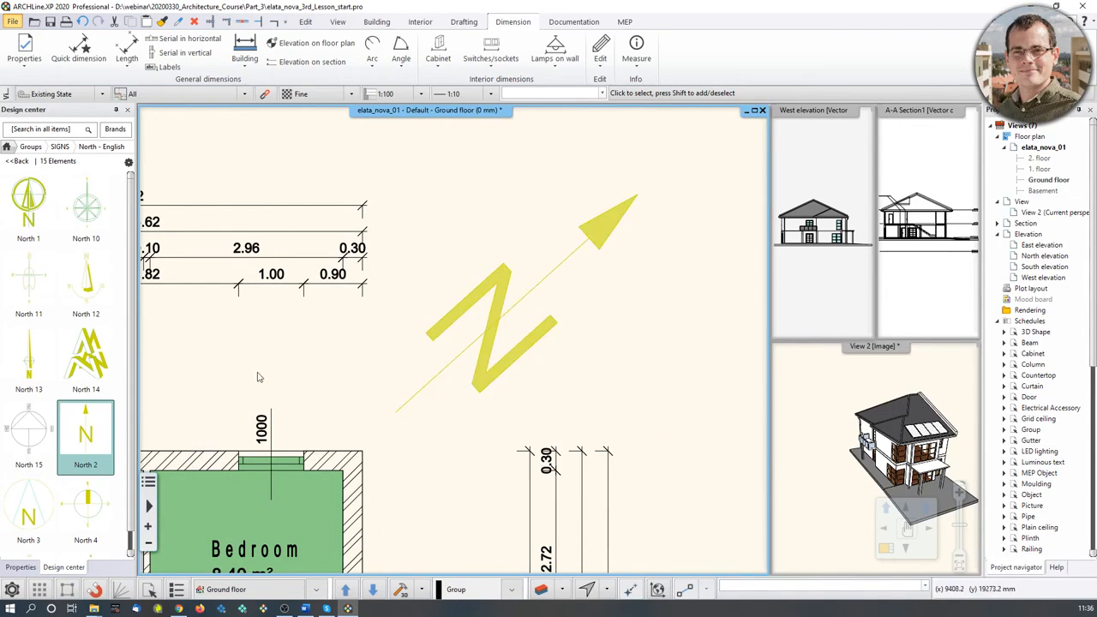
Check the North 2 group's details and force the black group colour on the placed north symbol.
{"action": "left_click", "coordinate": [94, 436]}
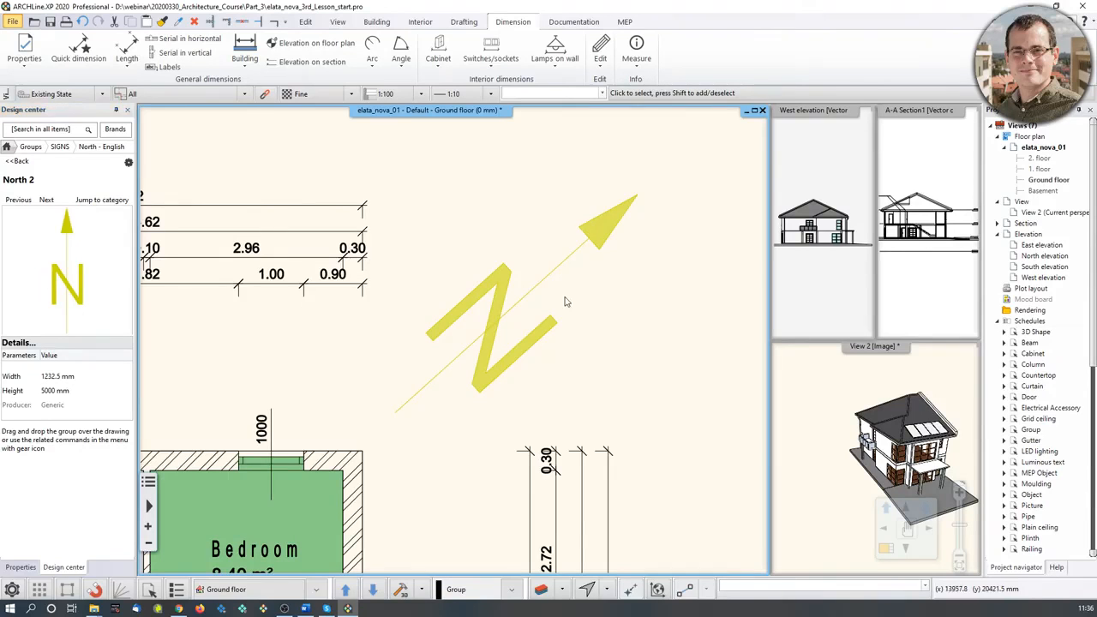
{"action": "left_click", "coordinate": [505, 297]}
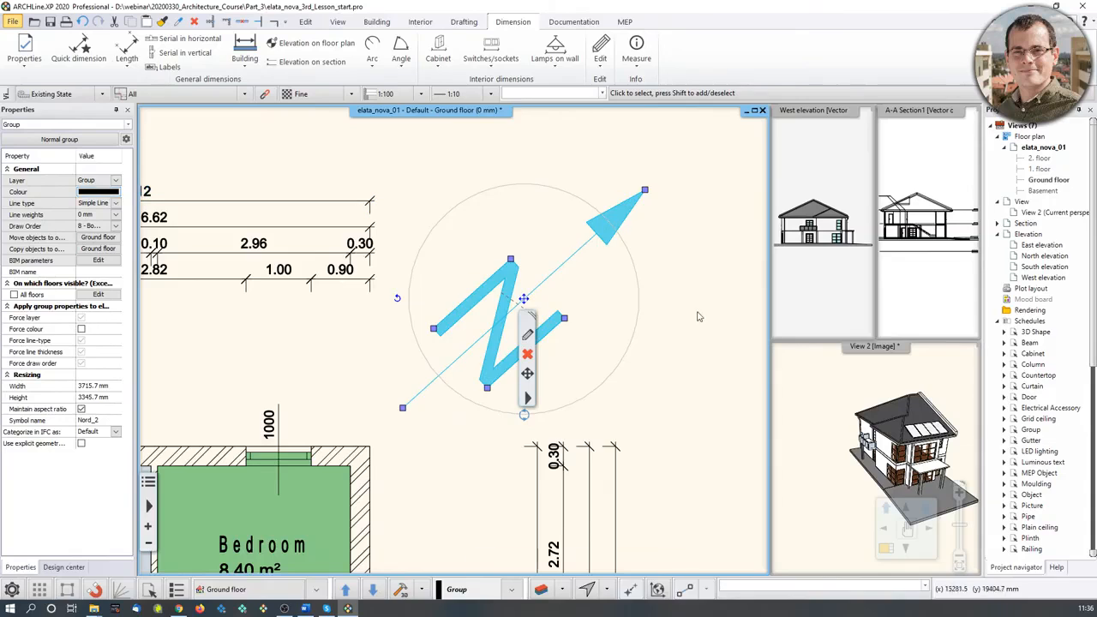
{"action": "left_click", "coordinate": [665, 263]}
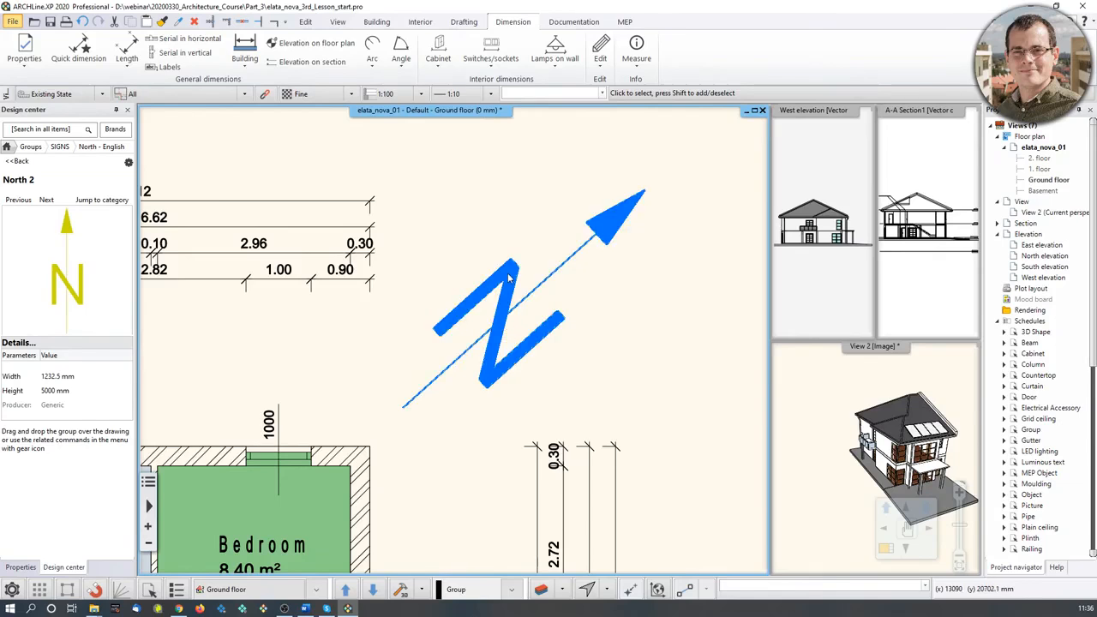
{"action": "left_click", "coordinate": [507, 294]}
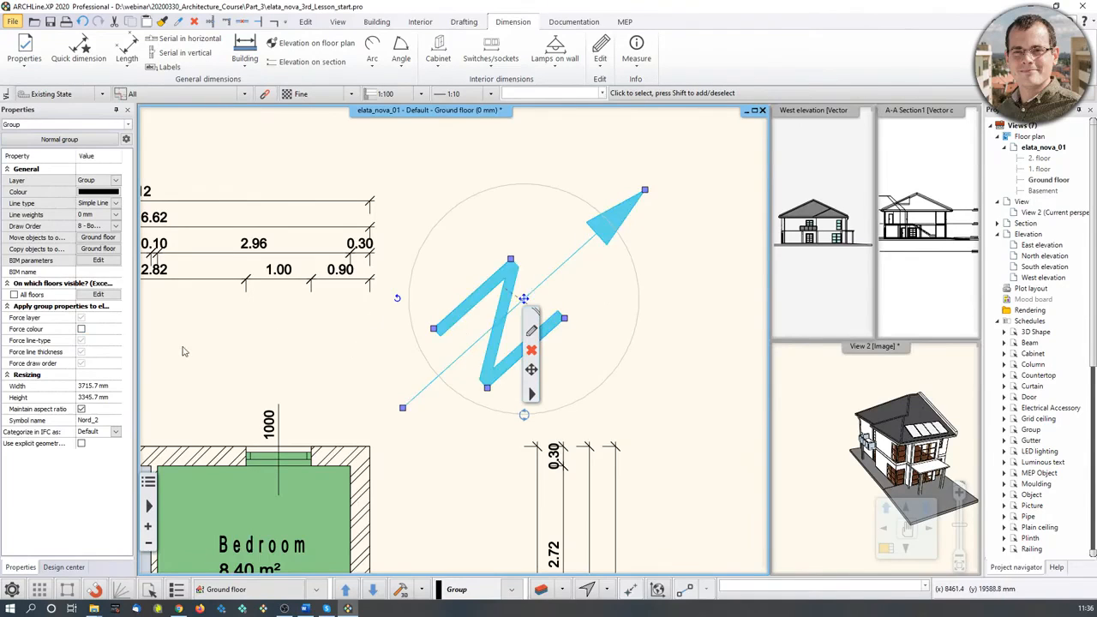
{"action": "left_click", "coordinate": [80, 329]}
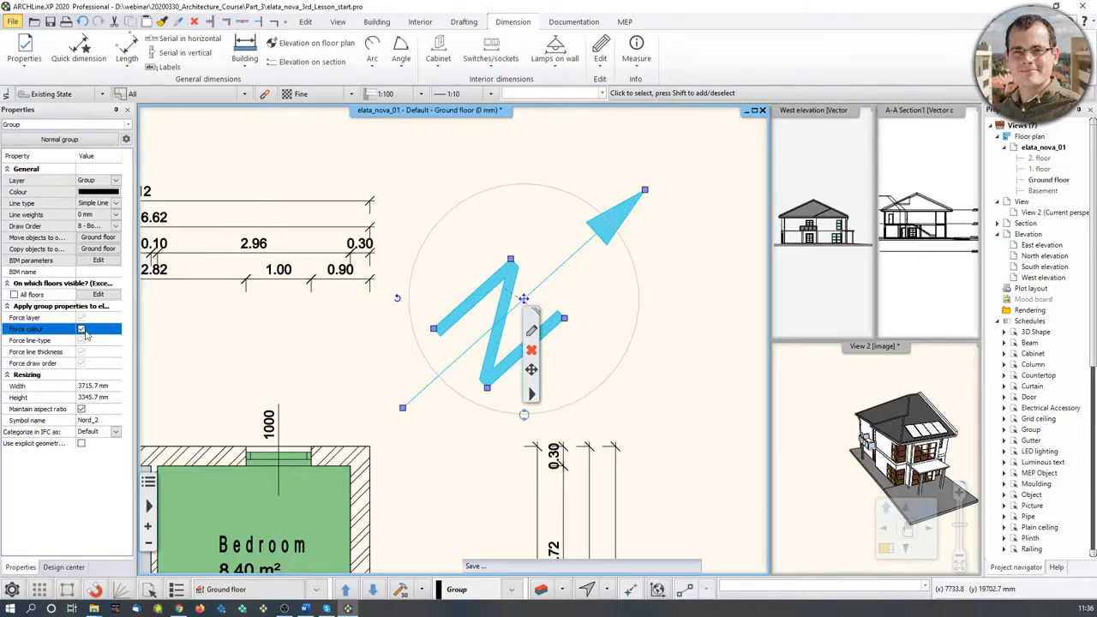
{"action": "left_click", "coordinate": [711, 363]}
Place the Arrow_03 sign from the Arrows group outside the Livingroom's 1300/2400 entrance door, pointing at the door.
{"action": "scroll", "coordinate": [622, 380], "scroll_direction": "down", "scroll_amount": 3}
{"action": "middle_click_drag", "start_coordinate": [500, 468], "coordinate": [577, 344]}
{"action": "middle_click_drag", "start_coordinate": [526, 442], "coordinate": [543, 392]}
{"action": "scroll", "coordinate": [451, 335], "scroll_direction": "up", "scroll_amount": 5}
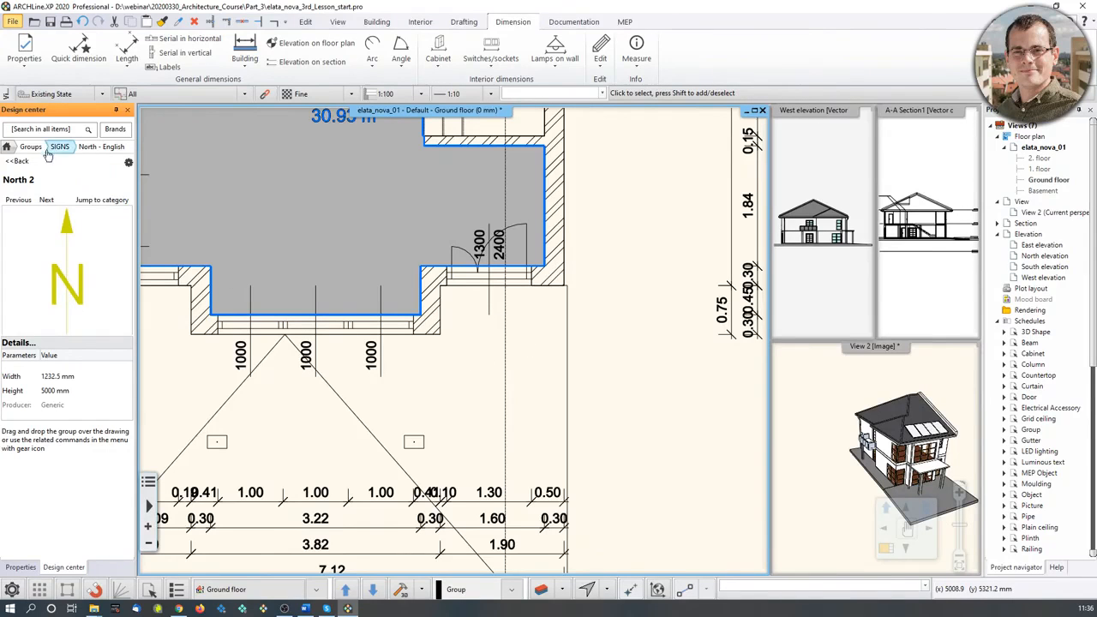
{"action": "left_click", "coordinate": [32, 147]}
{"action": "left_click", "coordinate": [45, 343]}
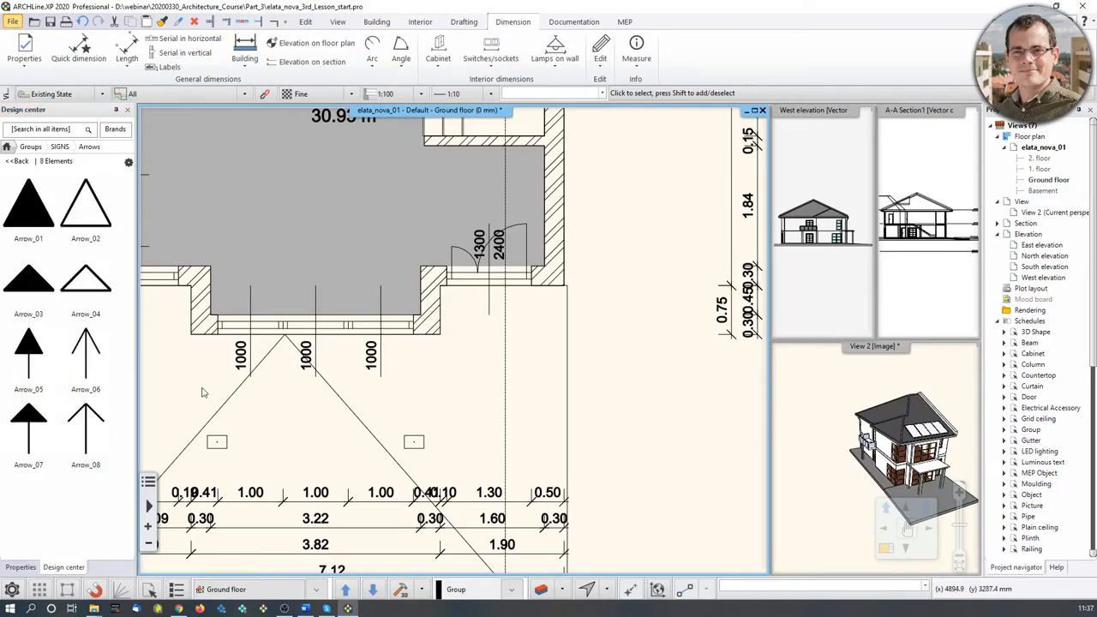
{"action": "left_click", "coordinate": [31, 281]}
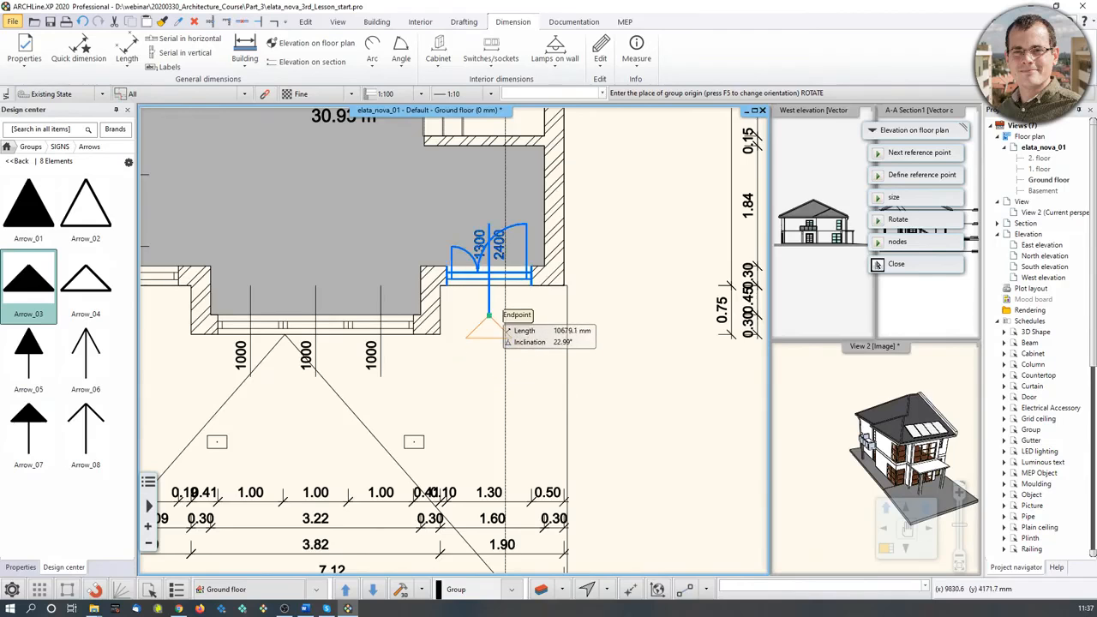
{"action": "left_click", "coordinate": [488, 327]}
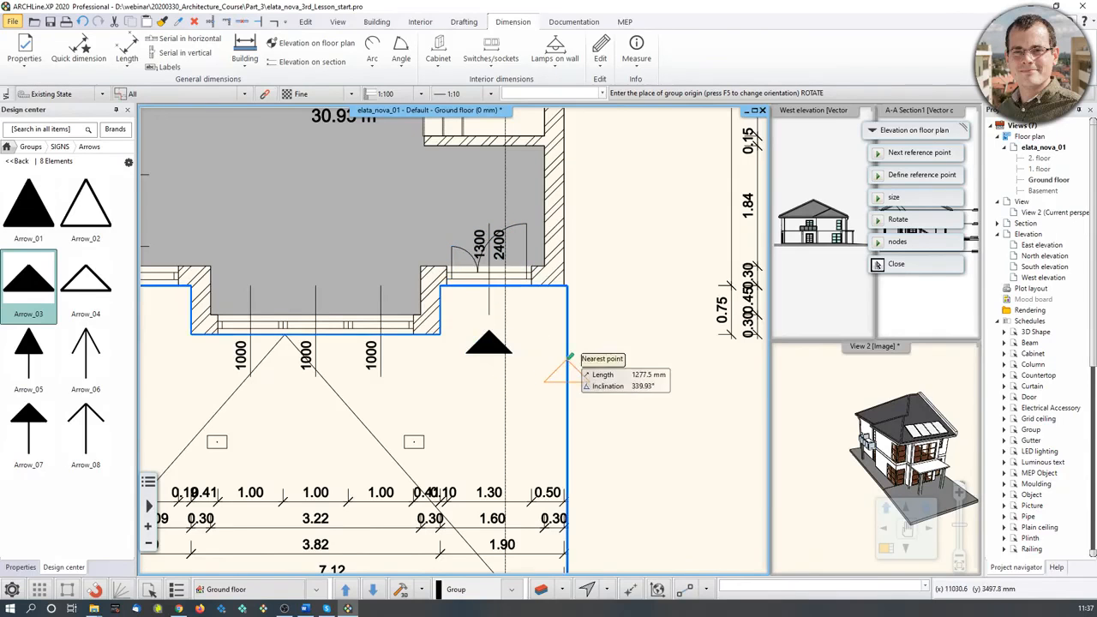
{"action": "scroll", "coordinate": [535, 375], "scroll_direction": "up", "scroll_amount": 1}
{"action": "scroll", "coordinate": [460, 347], "scroll_direction": "down", "scroll_amount": 3}
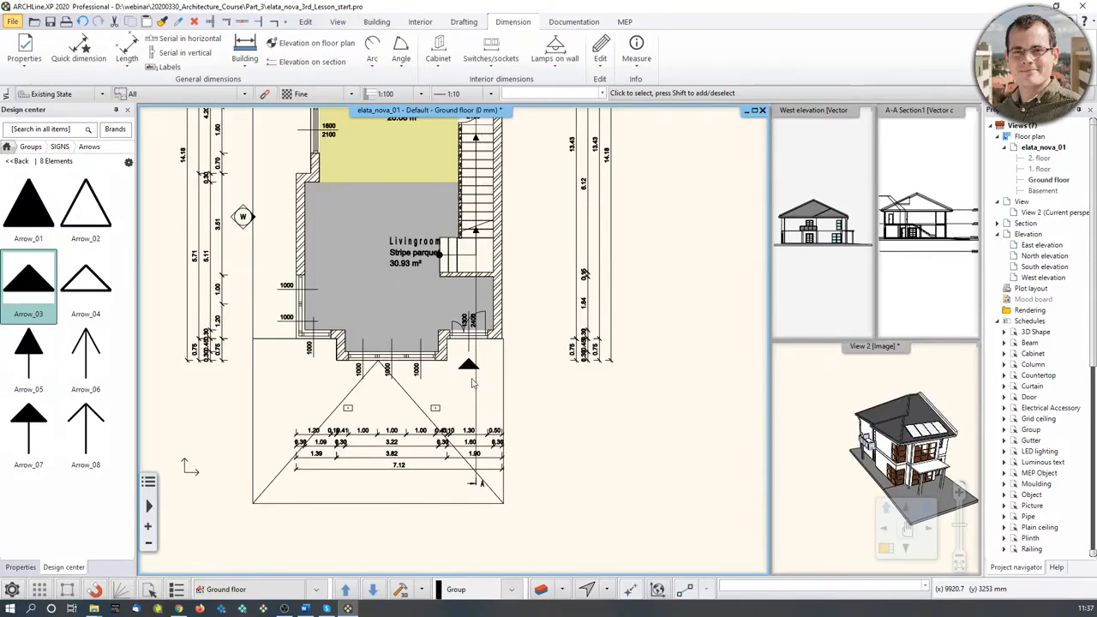
{"action": "middle_click_drag", "start_coordinate": [471, 383], "coordinate": [472, 390]}
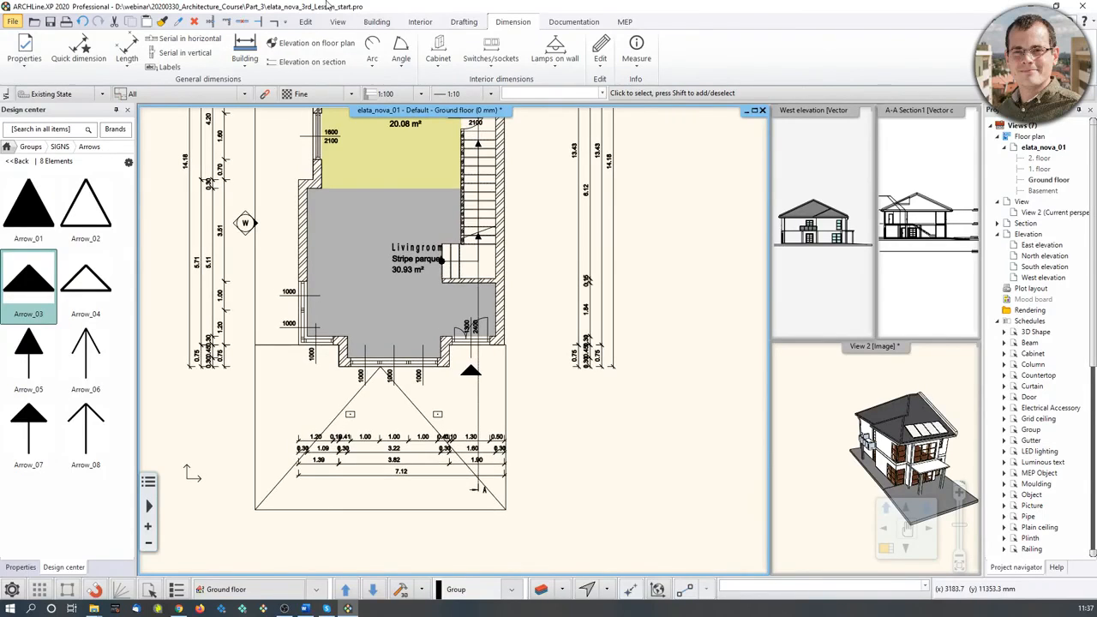
Draw a horizontal simple line 1000 mm long in the empty area beside the house plan.
{"action": "left_click", "coordinate": [476, 24]}
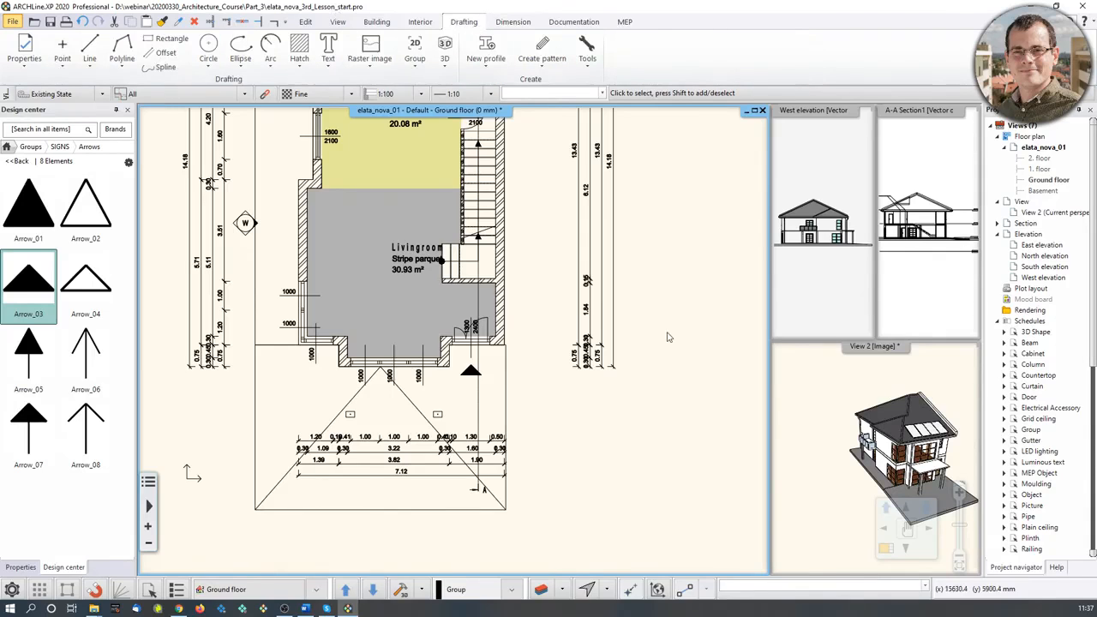
{"action": "middle_click_drag", "start_coordinate": [632, 384], "coordinate": [592, 340]}
{"action": "scroll", "coordinate": [592, 340], "scroll_direction": "up", "scroll_amount": 2}
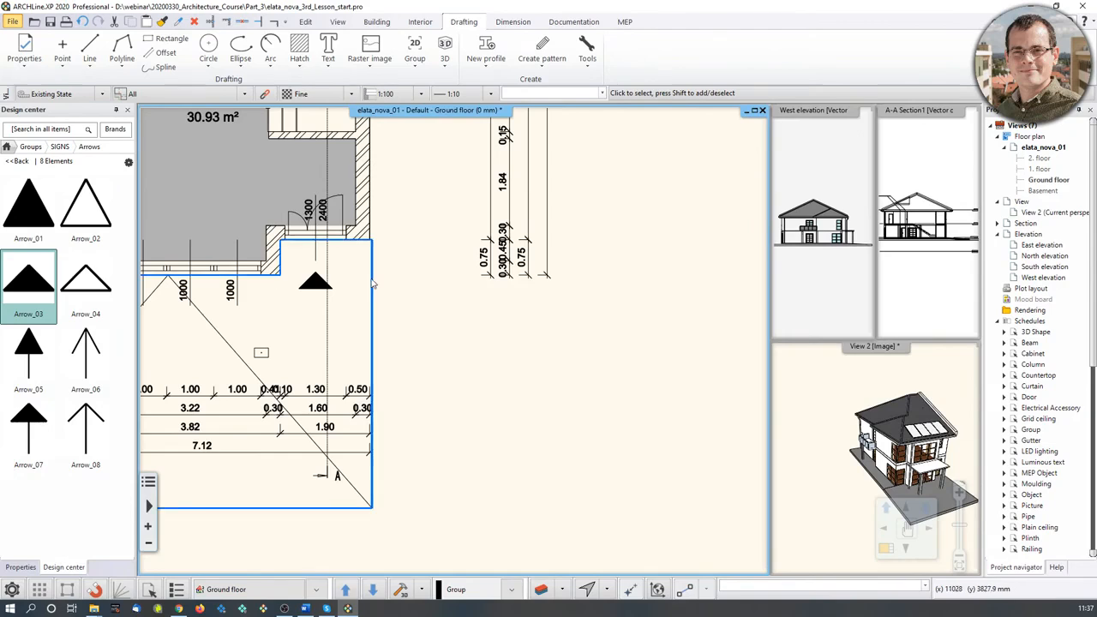
{"action": "left_click", "coordinate": [89, 49]}
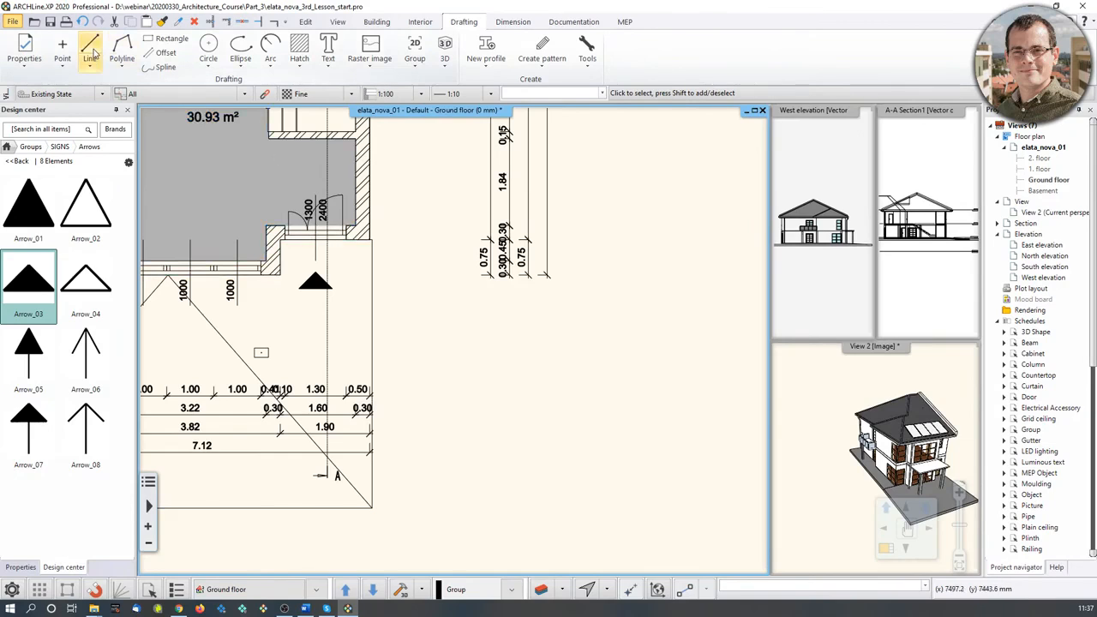
{"action": "left_click", "coordinate": [436, 359]}
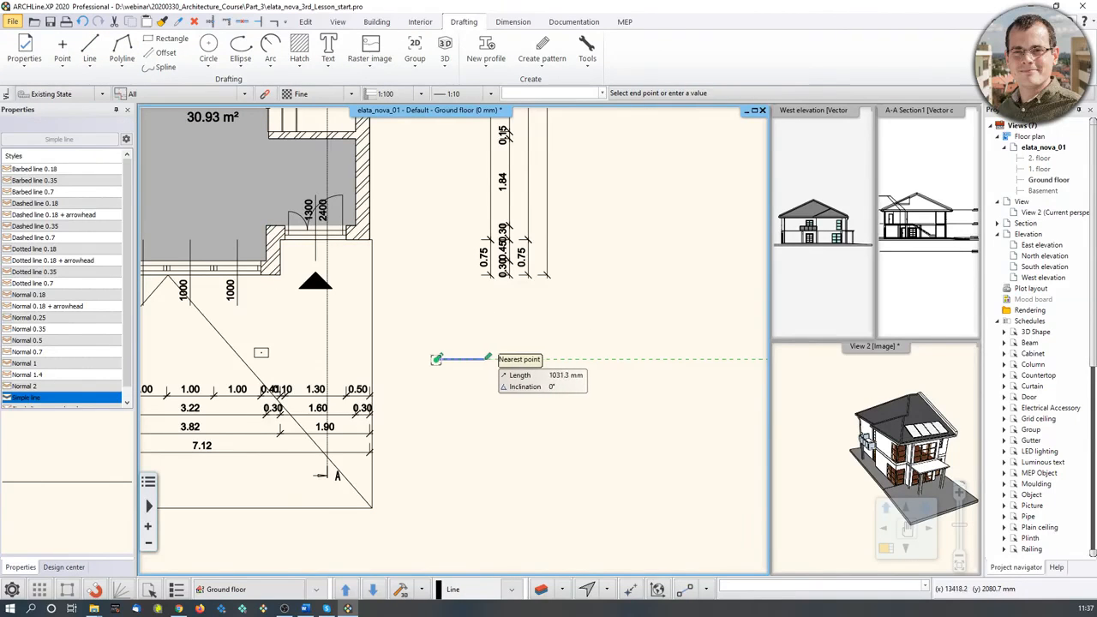
{"action": "type", "text": "1000"}
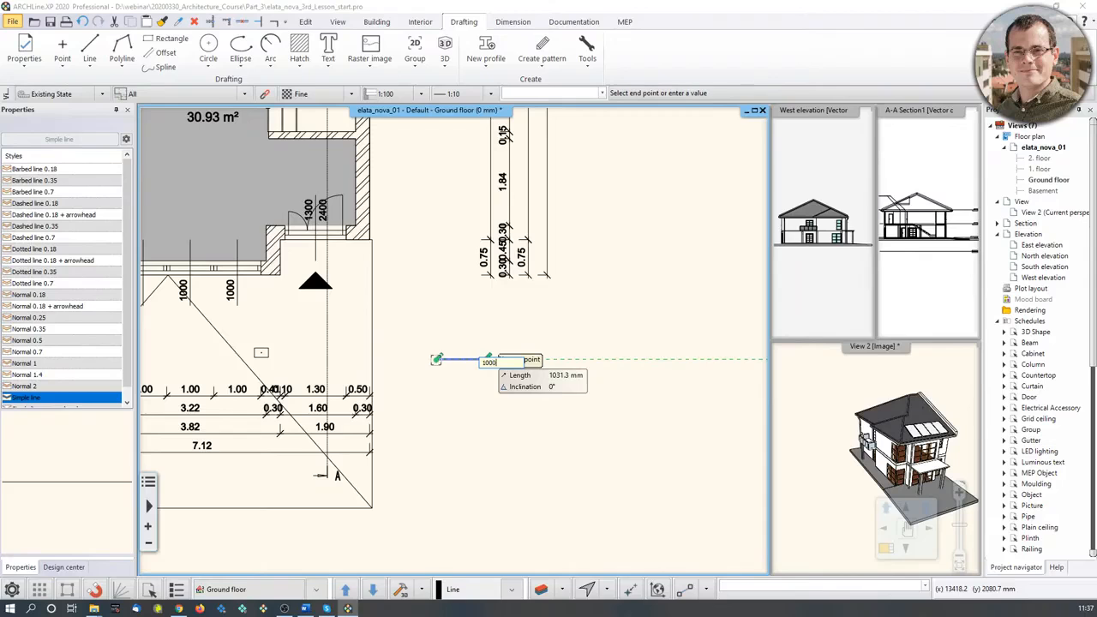
{"action": "key", "text": "Return"}
Draw a vertical line about 322 mm up from the horizontal line's midpoint and join its top to both line ends.
{"action": "scroll", "coordinate": [444, 368], "scroll_direction": "up", "scroll_amount": 5}
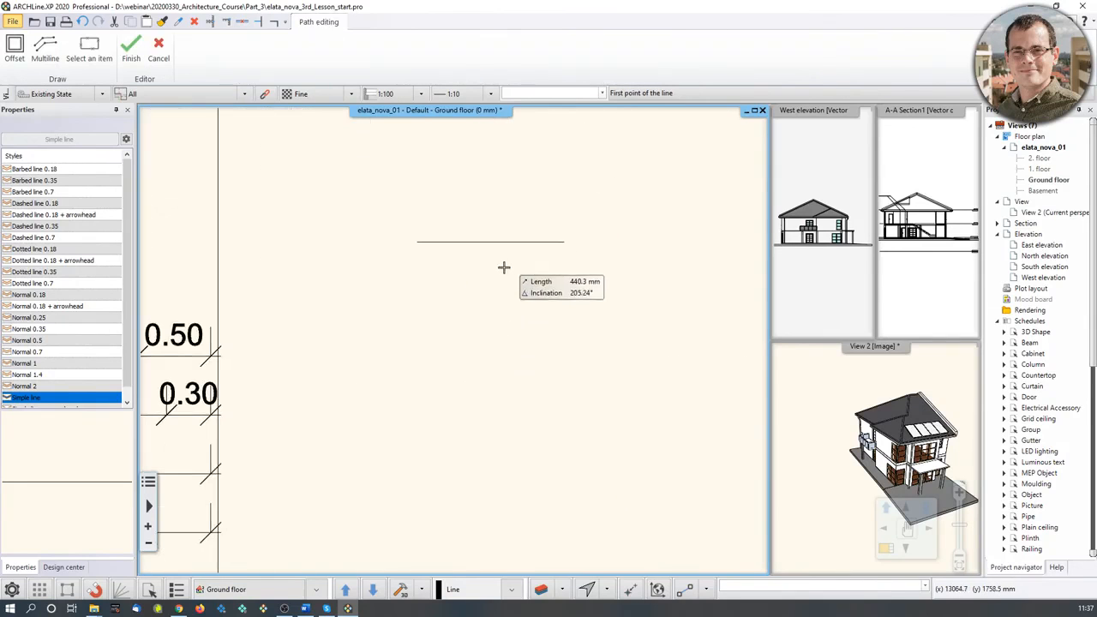
{"action": "left_click", "coordinate": [490, 241]}
{"action": "left_click", "coordinate": [490, 195]}
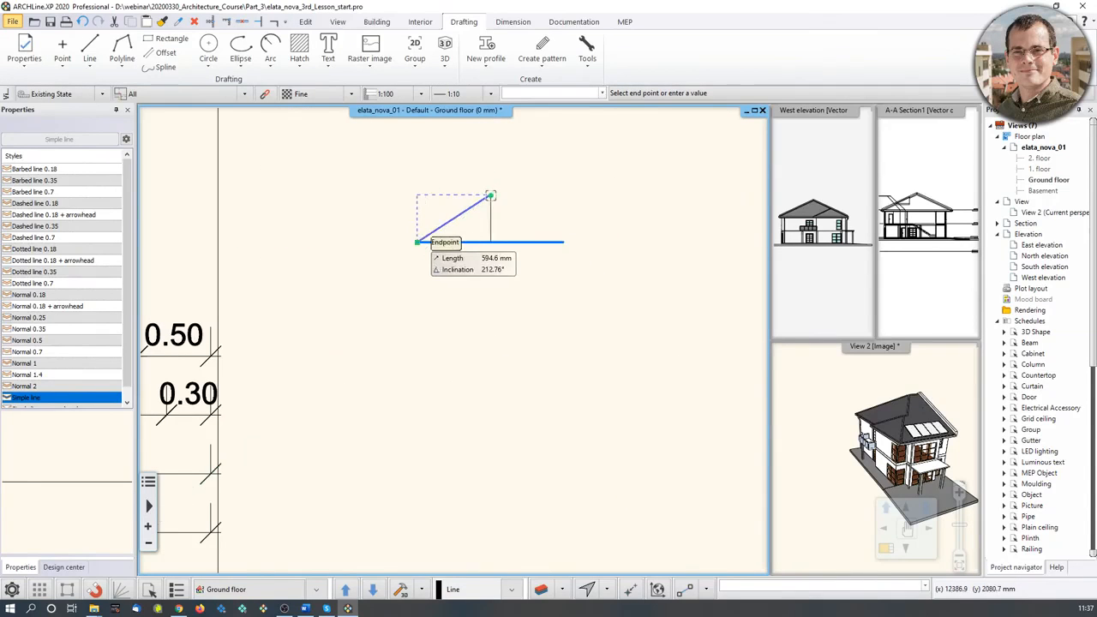
{"action": "left_click", "coordinate": [417, 243]}
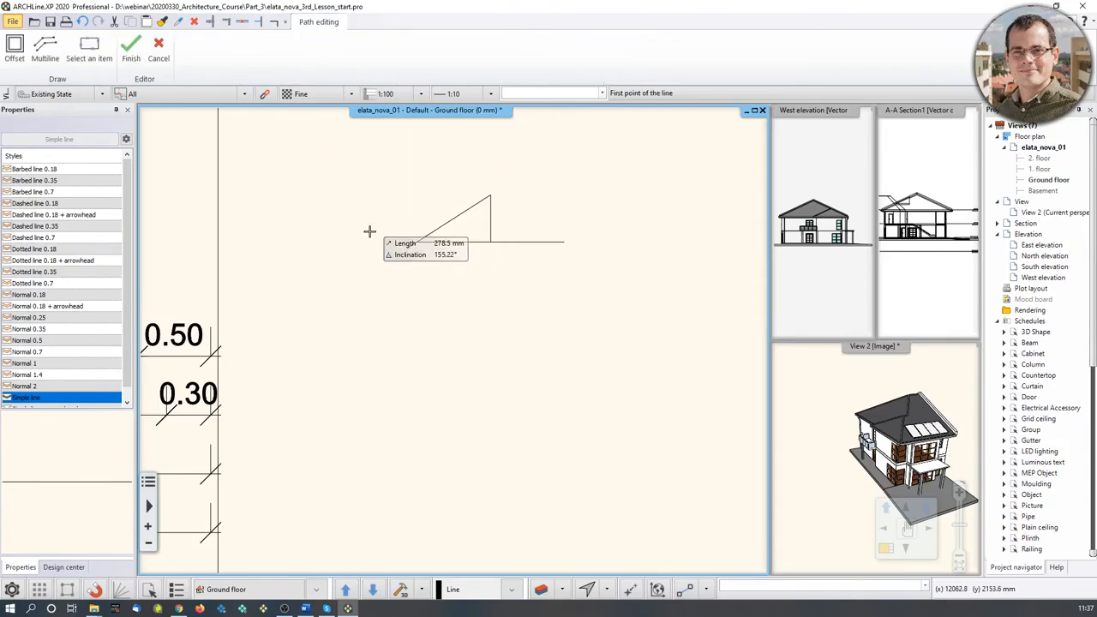
{"action": "key", "text": "ctrl+z"}
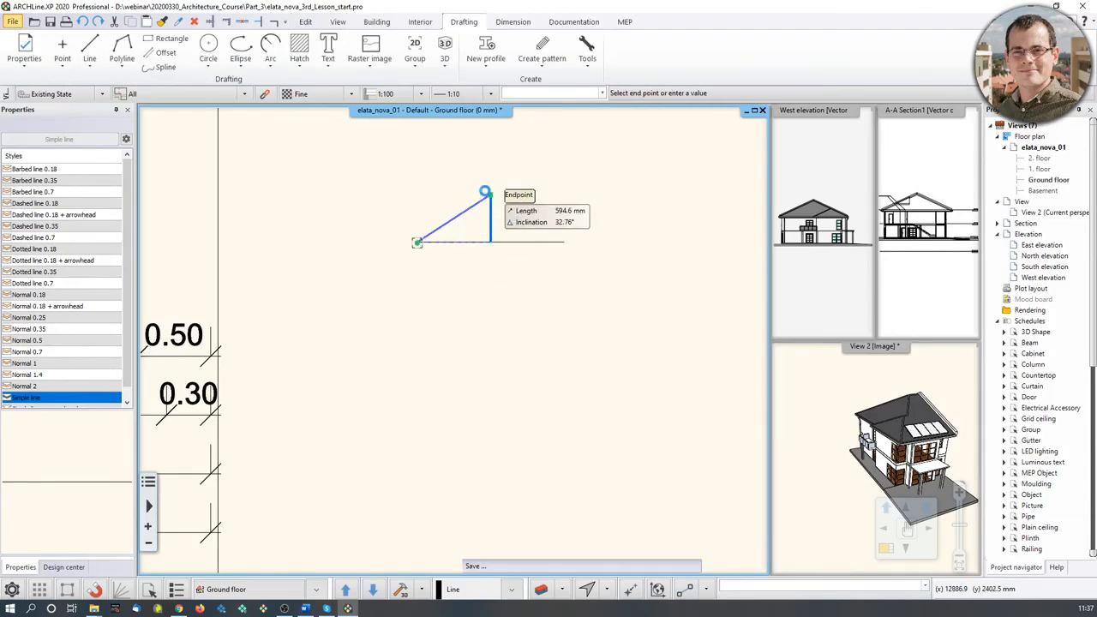
{"action": "left_click", "coordinate": [490, 196]}
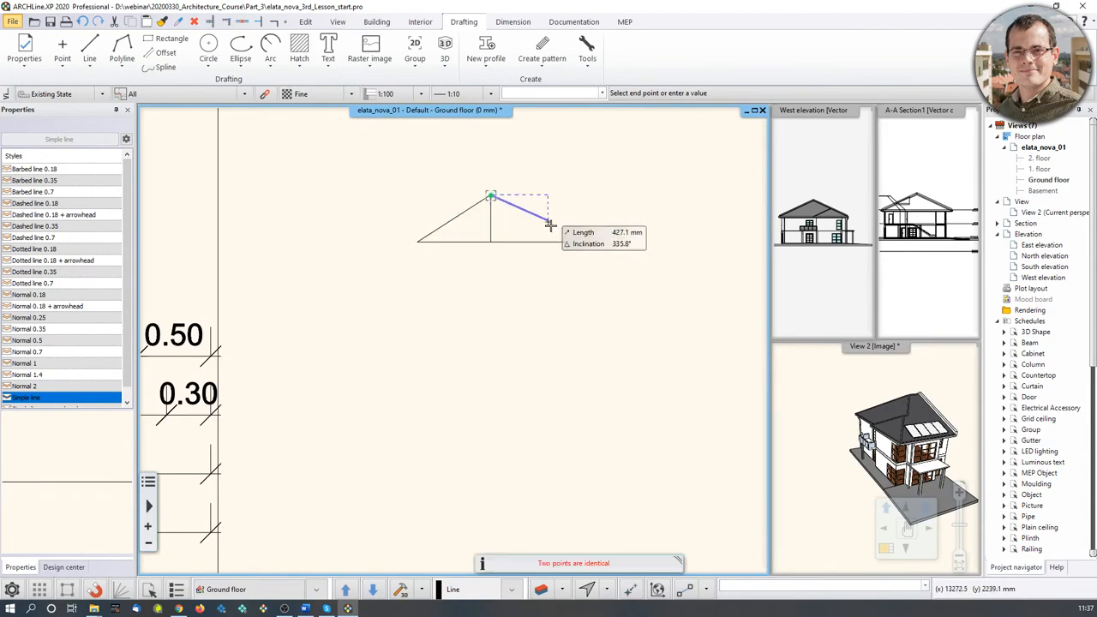
{"action": "key", "text": "Escape"}
Delete the vertical construction line inside the triangle, leaving only its three outer lines.
{"action": "left_click", "coordinate": [500, 236]}
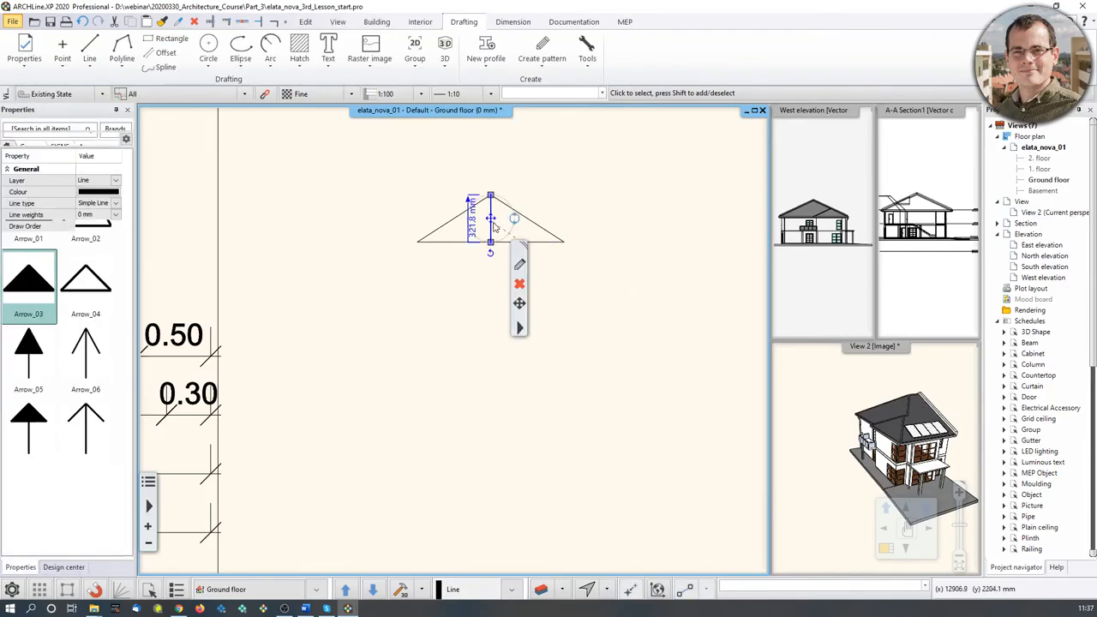
{"action": "key", "text": "Delete"}
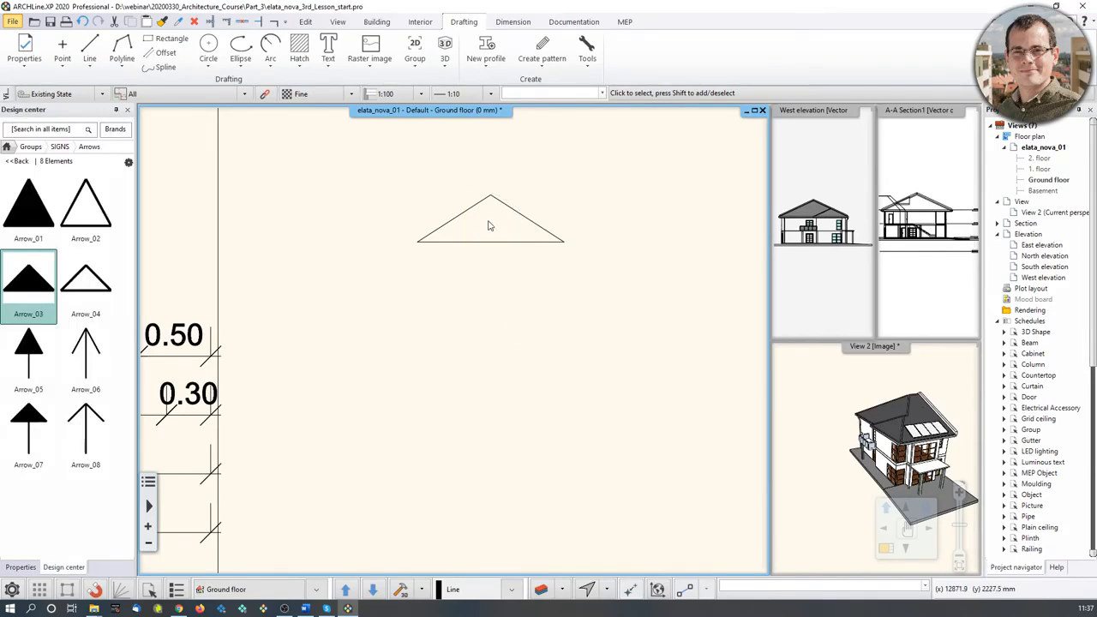
{"action": "middle_click_drag", "start_coordinate": [489, 225], "coordinate": [480, 311]}
{"action": "scroll", "coordinate": [480, 311], "scroll_direction": "down", "scroll_amount": 2}
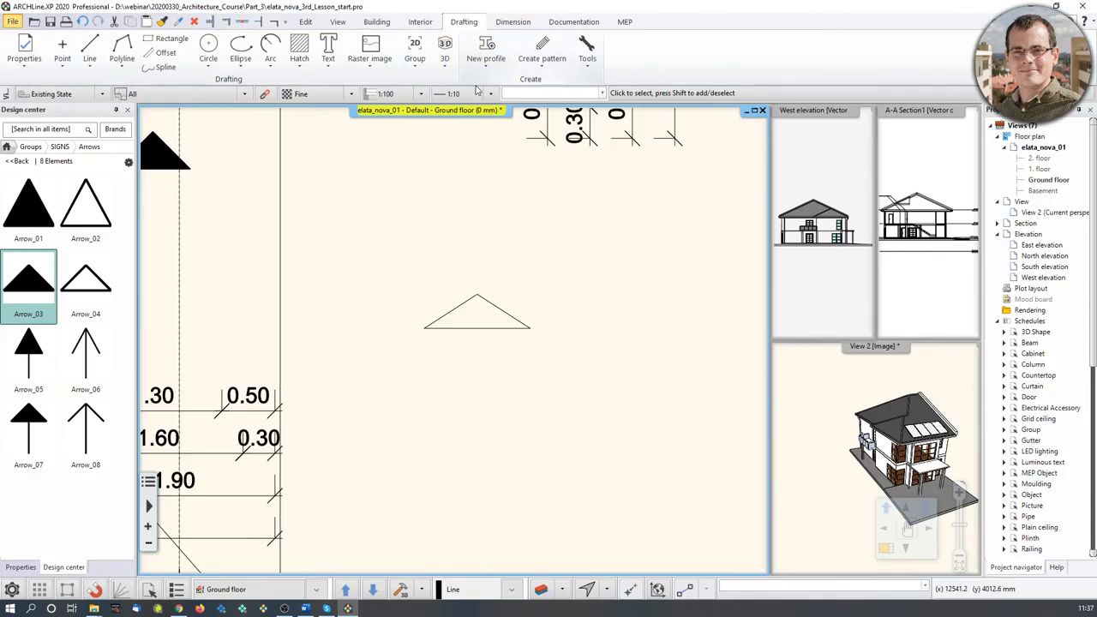
{"action": "left_click", "coordinate": [414, 53]}
{"action": "middle_click_drag", "start_coordinate": [647, 207], "coordinate": [420, 206]}
{"action": "left_click", "coordinate": [418, 63]}
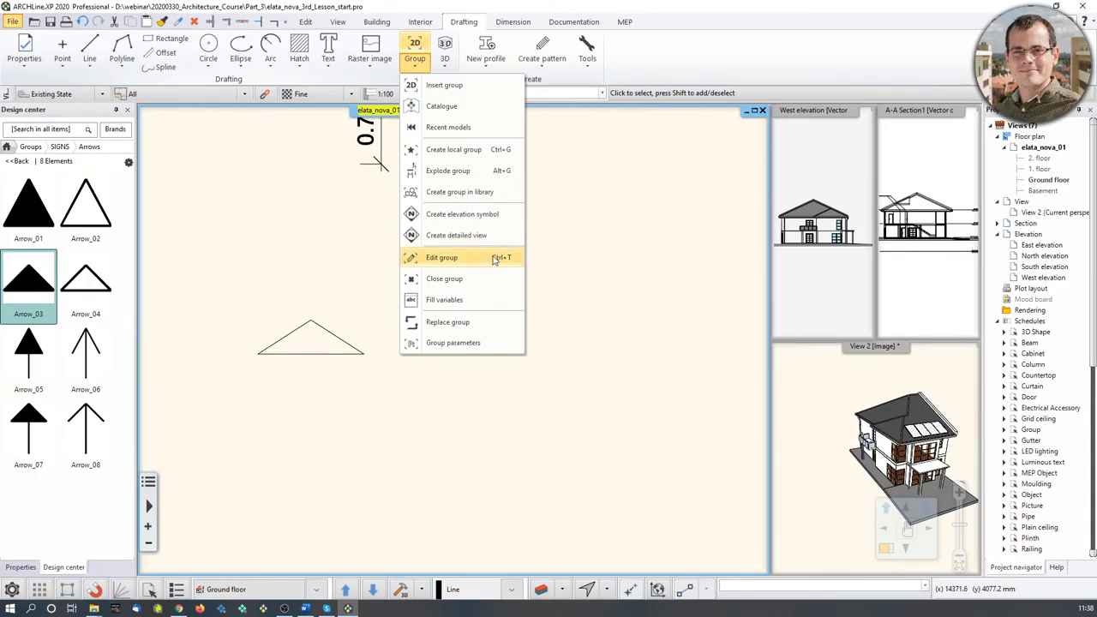
{"action": "left_click", "coordinate": [490, 257]}
{"action": "left_click", "coordinate": [236, 272]}
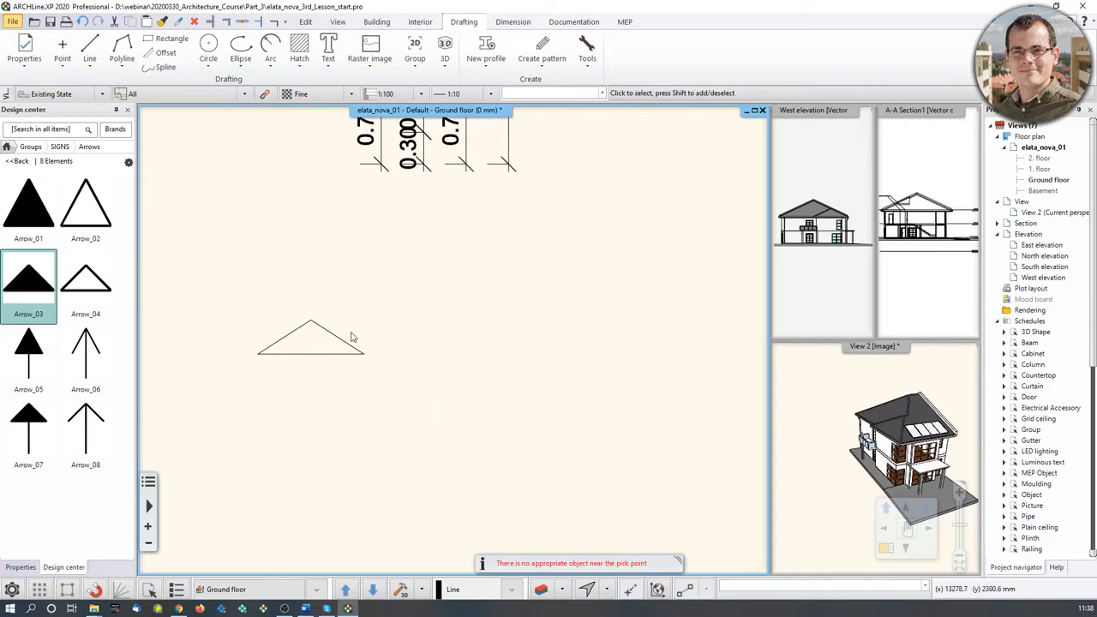
{"action": "left_click", "coordinate": [302, 325]}
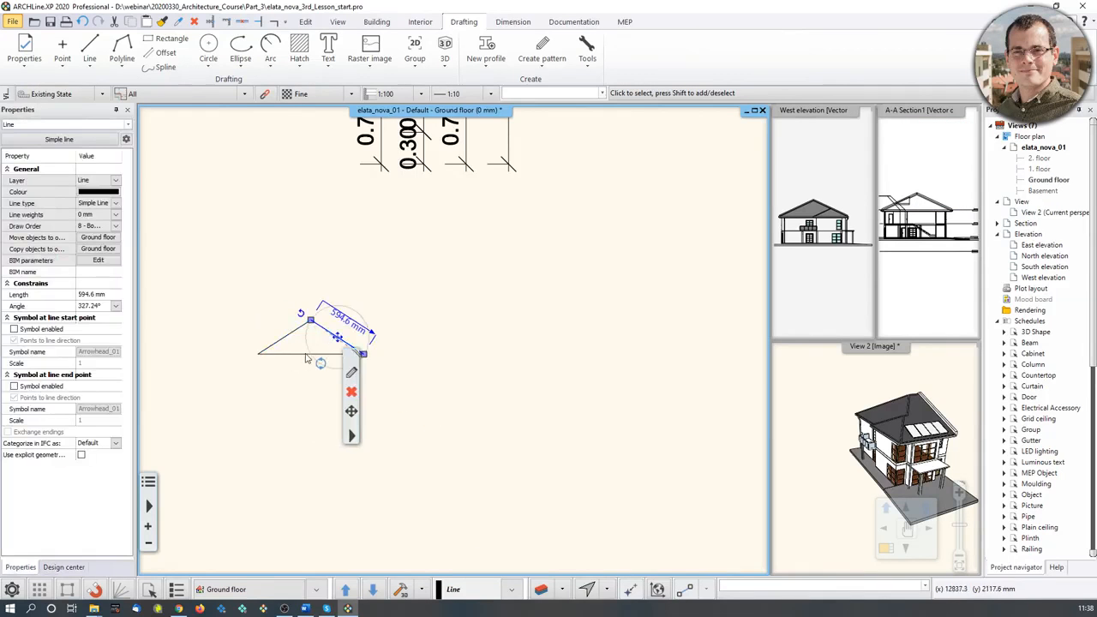
{"action": "left_click", "coordinate": [322, 353]}
Try to create a local group from the triangle's three lines.
{"action": "left_click", "coordinate": [414, 53]}
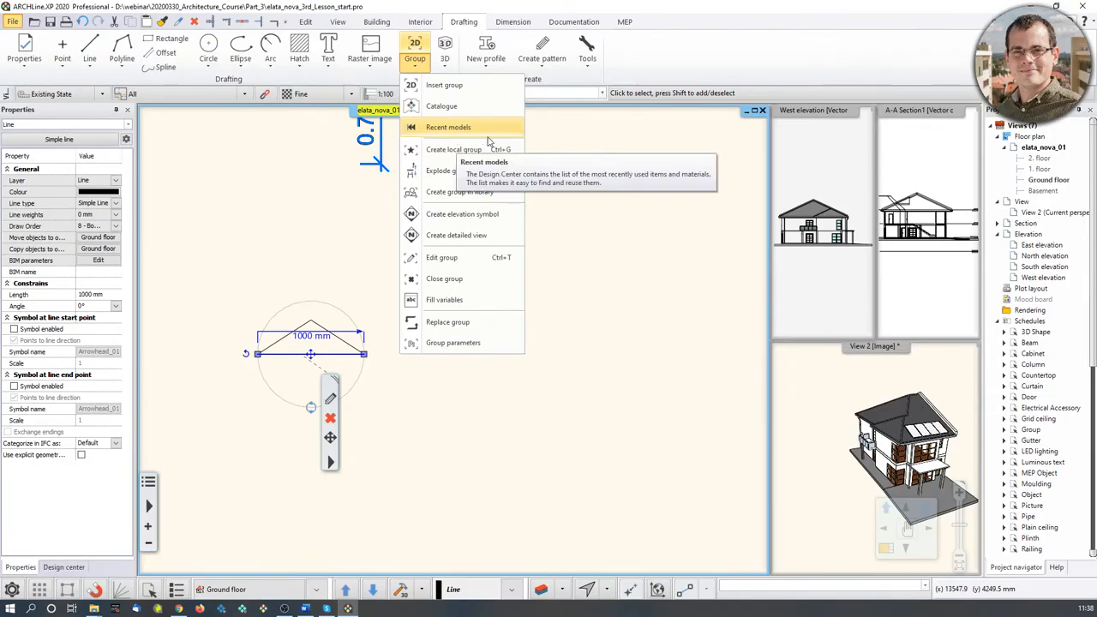
{"action": "left_click", "coordinate": [454, 149]}
{"action": "left_click", "coordinate": [228, 283]}
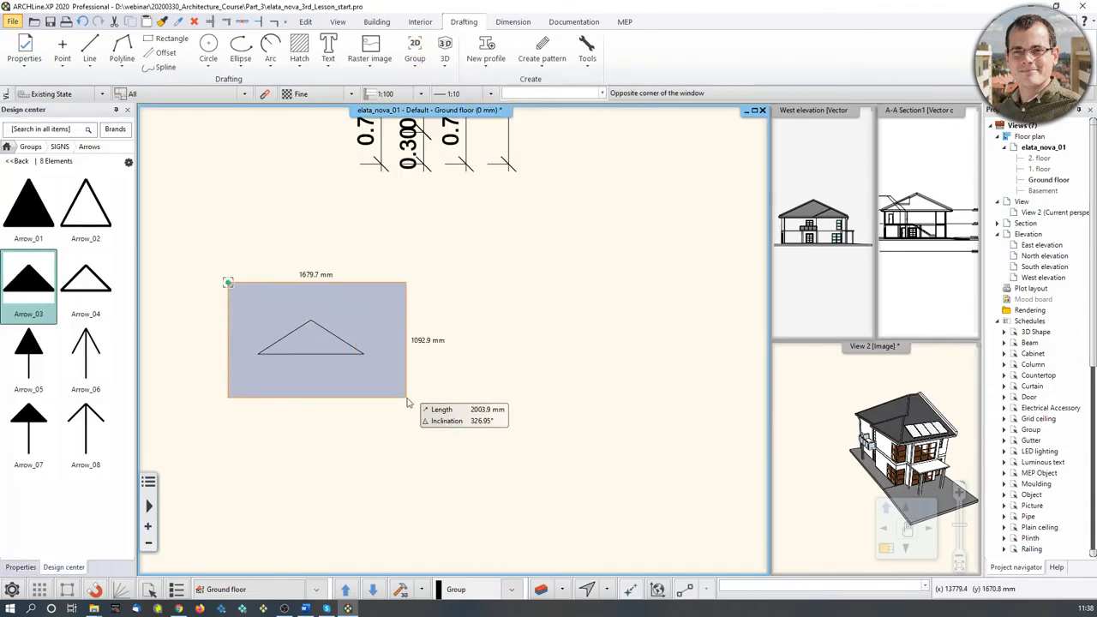
{"action": "left_click", "coordinate": [408, 402]}
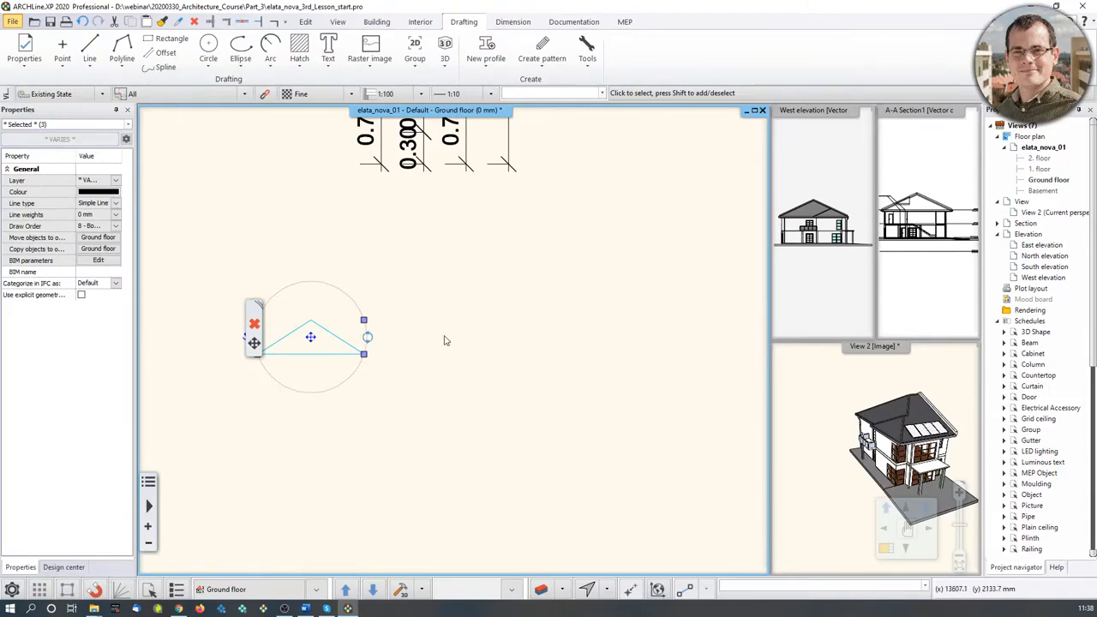
{"action": "left_click", "coordinate": [316, 342]}
{"action": "left_click", "coordinate": [330, 334]}
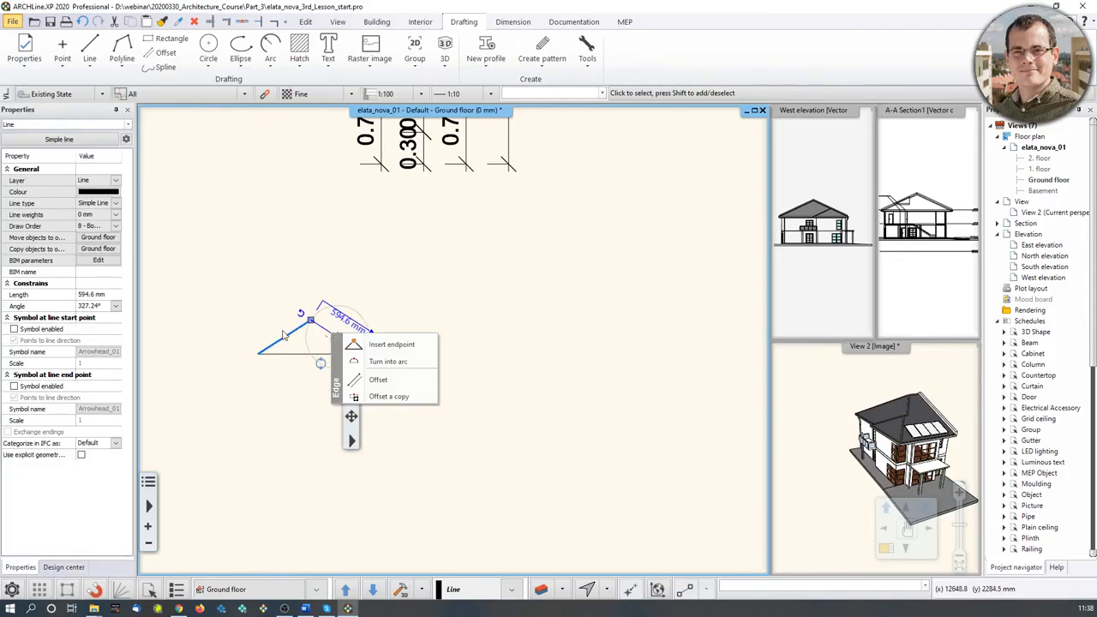
{"action": "key", "text": "Escape"}
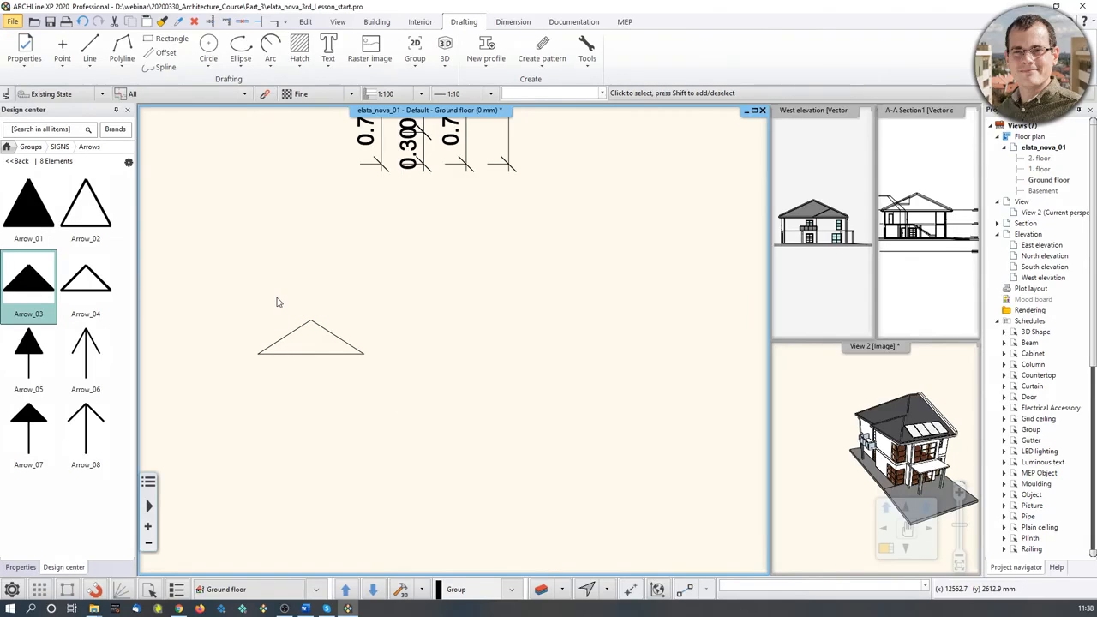
Start creating a library group from the triangle's three lines, with hotspots at its three corners.
{"action": "left_click", "coordinate": [414, 56]}
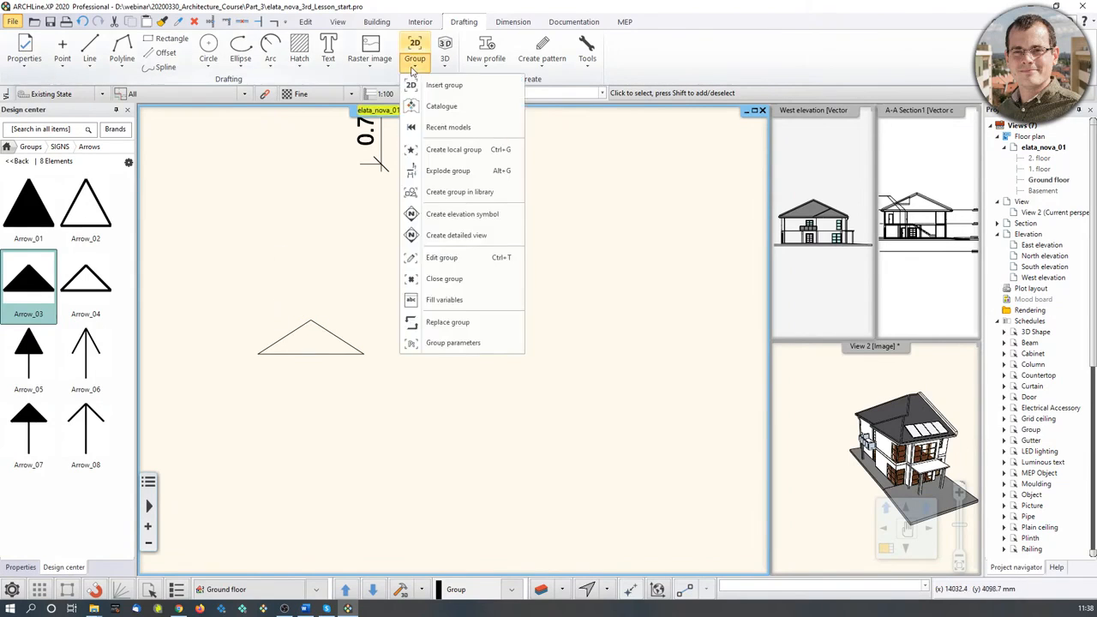
{"action": "left_click", "coordinate": [459, 192]}
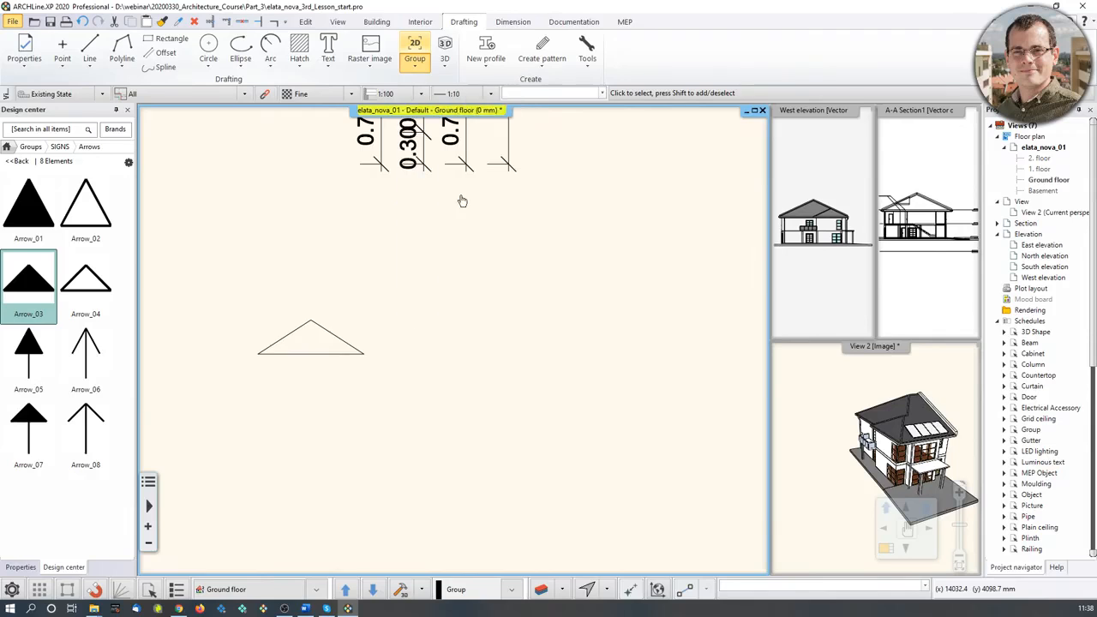
{"action": "left_click_drag", "start_coordinate": [237, 292], "coordinate": [388, 383]}
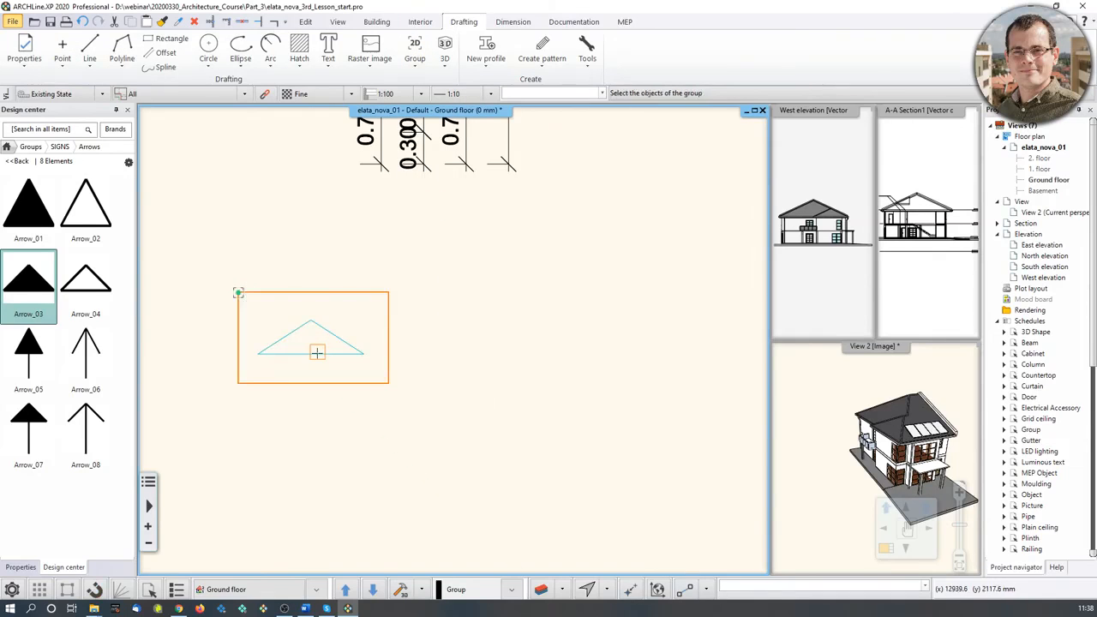
{"action": "key", "text": "Return"}
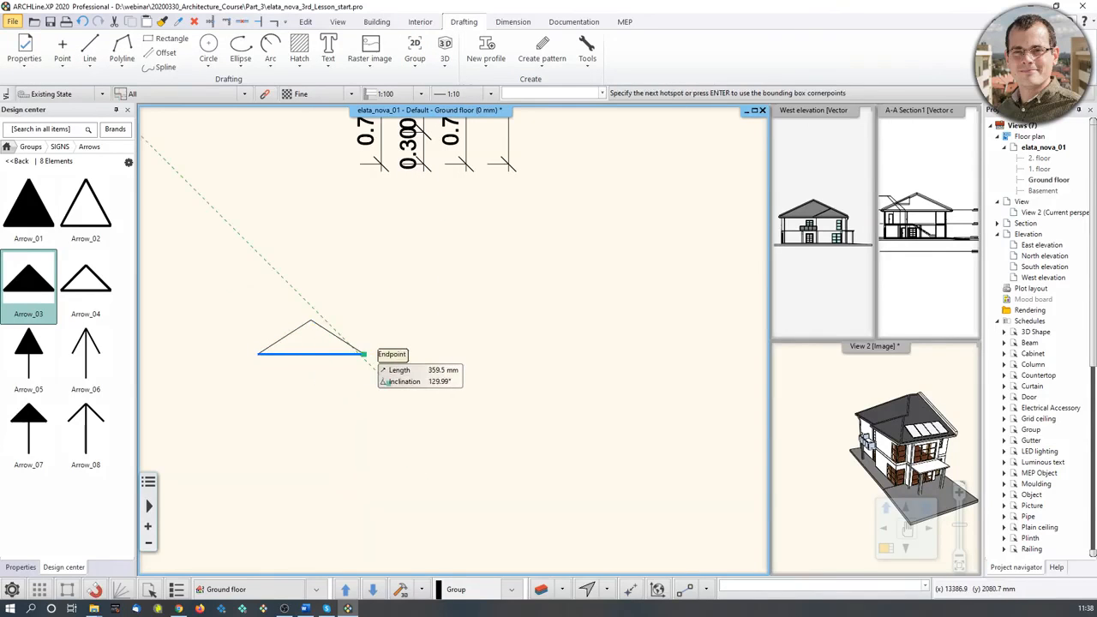
{"action": "left_click", "coordinate": [364, 354]}
{"action": "left_click", "coordinate": [311, 321]}
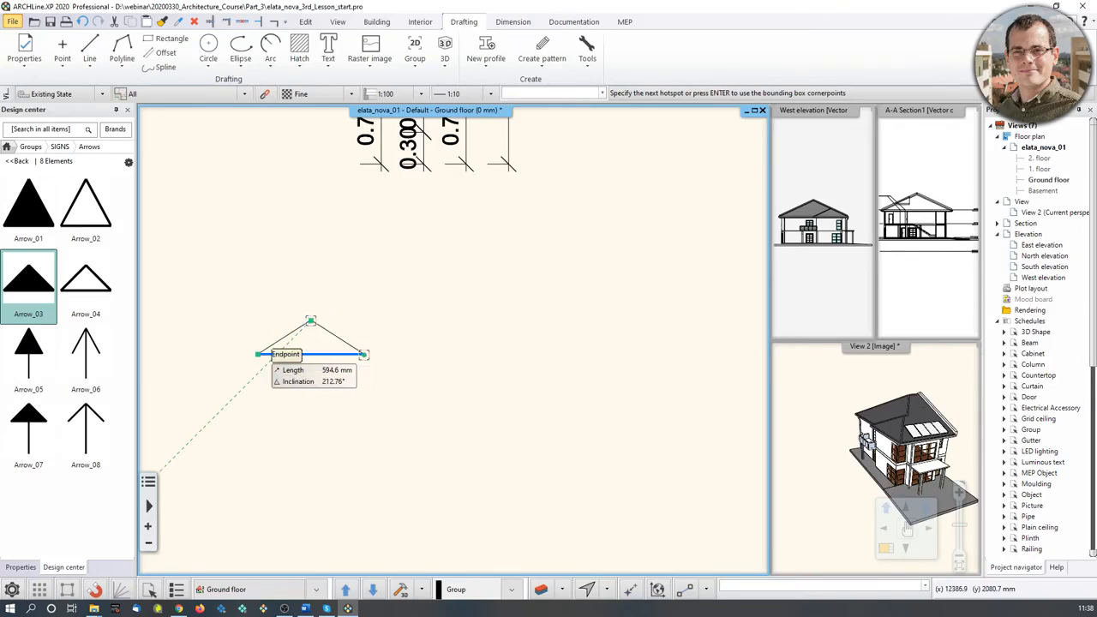
{"action": "left_click", "coordinate": [257, 354]}
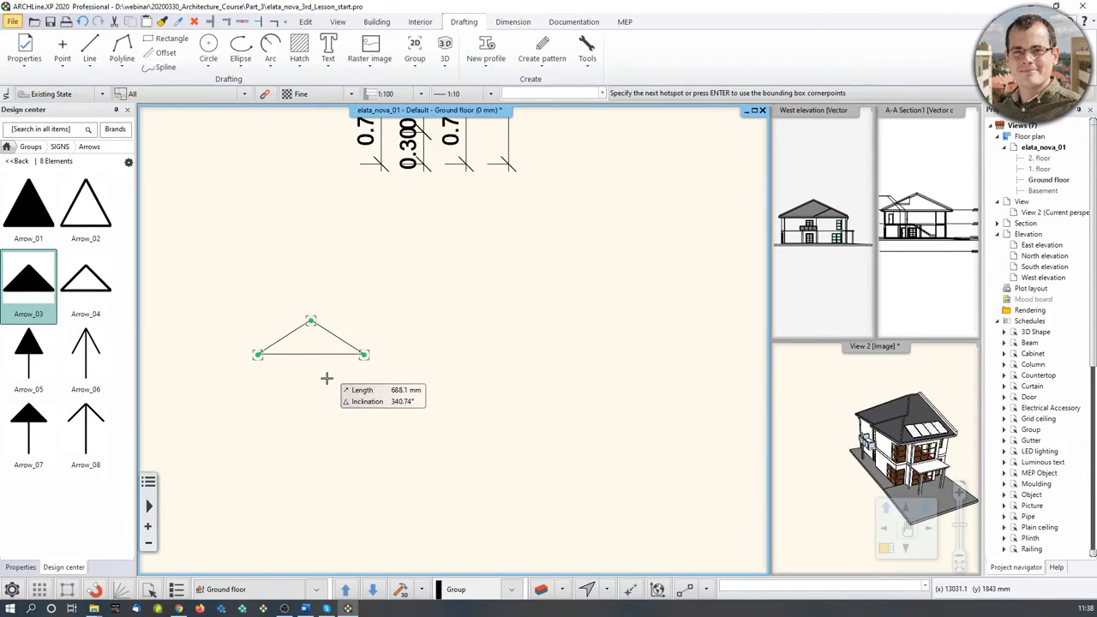
{"action": "key", "text": "Return"}
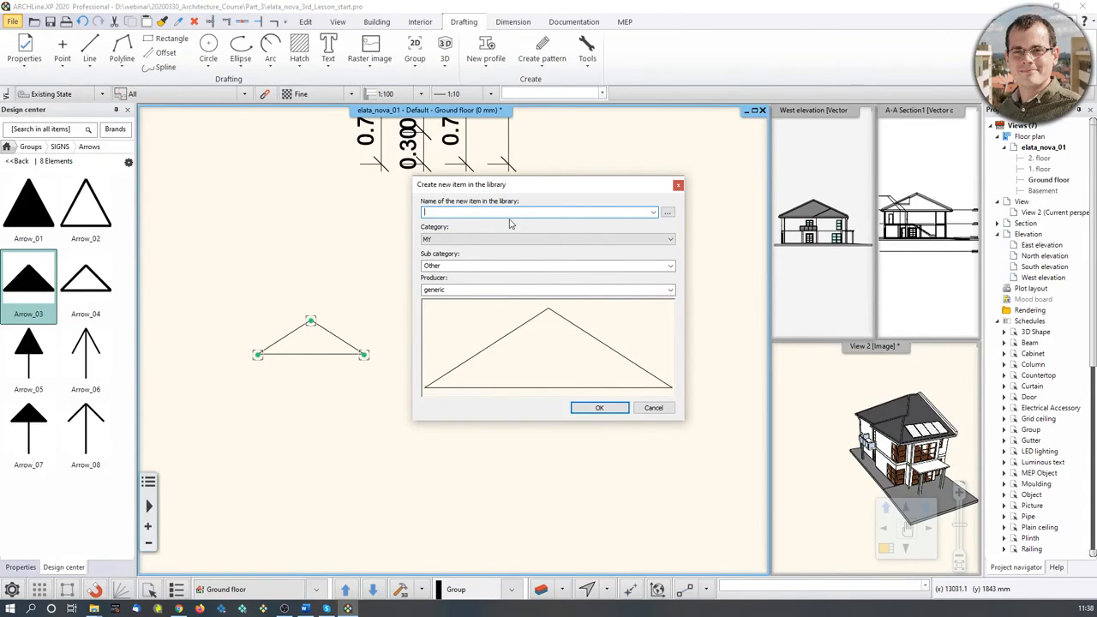
Save the triangle group to the library as Webinar_entrance_sign in category MY, sub category Other.
{"action": "type", "text": "Webinar_entrance_sign"}
{"action": "left_click", "coordinate": [540, 239]}
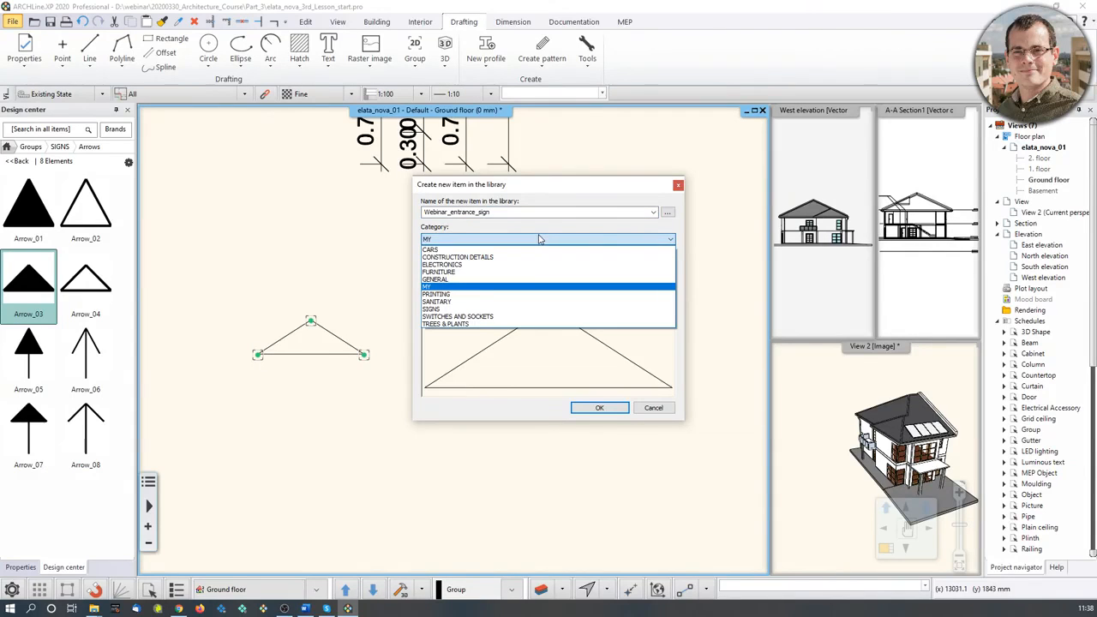
{"action": "left_click", "coordinate": [461, 286]}
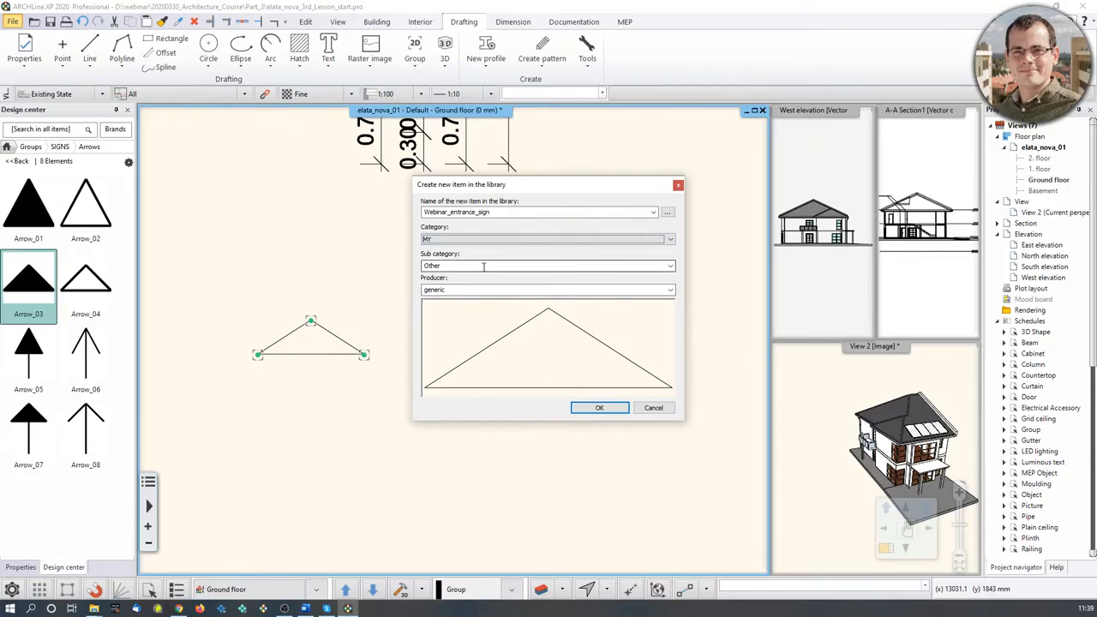
{"action": "left_click", "coordinate": [483, 267]}
{"action": "left_click", "coordinate": [599, 407]}
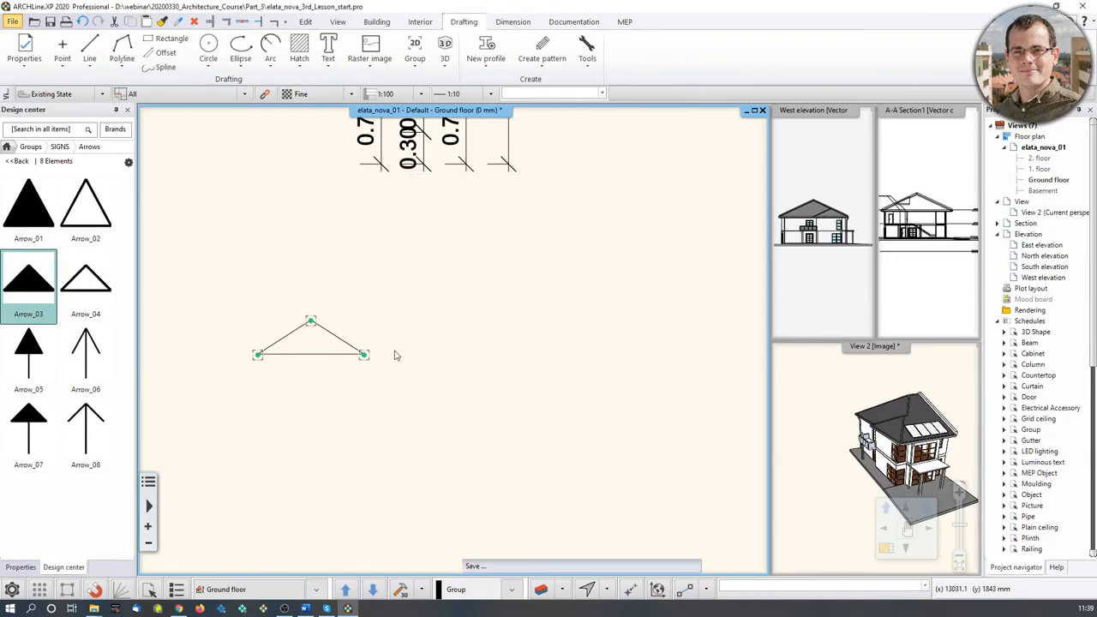
Search the Design center for webinar_entrance and place the Webinar_entrance_sign symbol beside the drawn triangle.
{"action": "left_click", "coordinate": [7, 148]}
{"action": "left_click", "coordinate": [46, 132]}
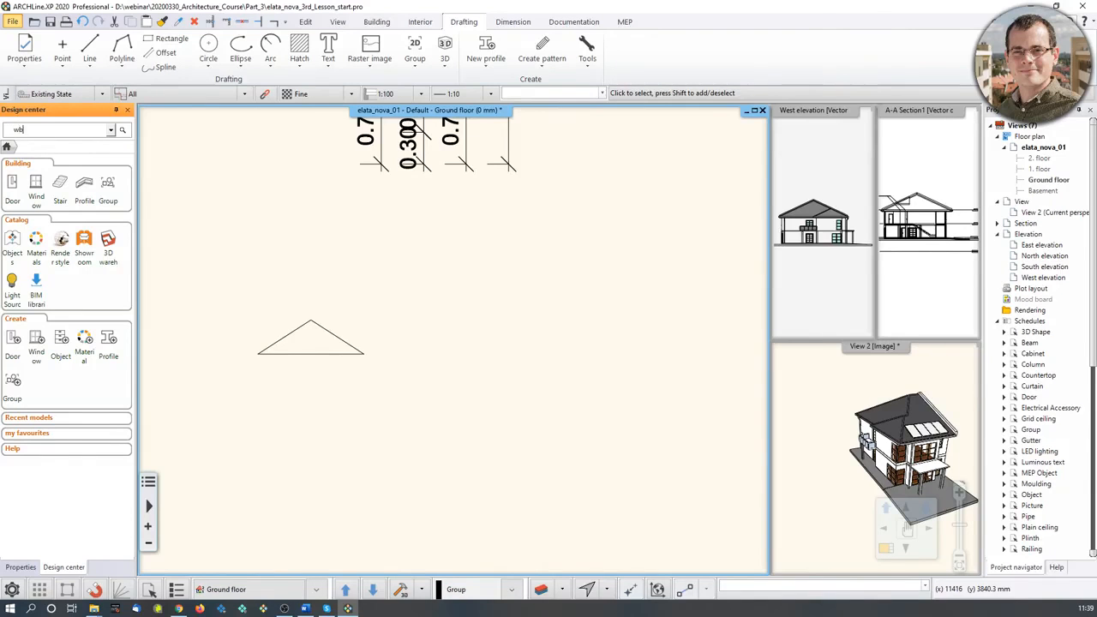
{"action": "type", "text": "webinar_entrance"}
{"action": "key", "text": "Return"}
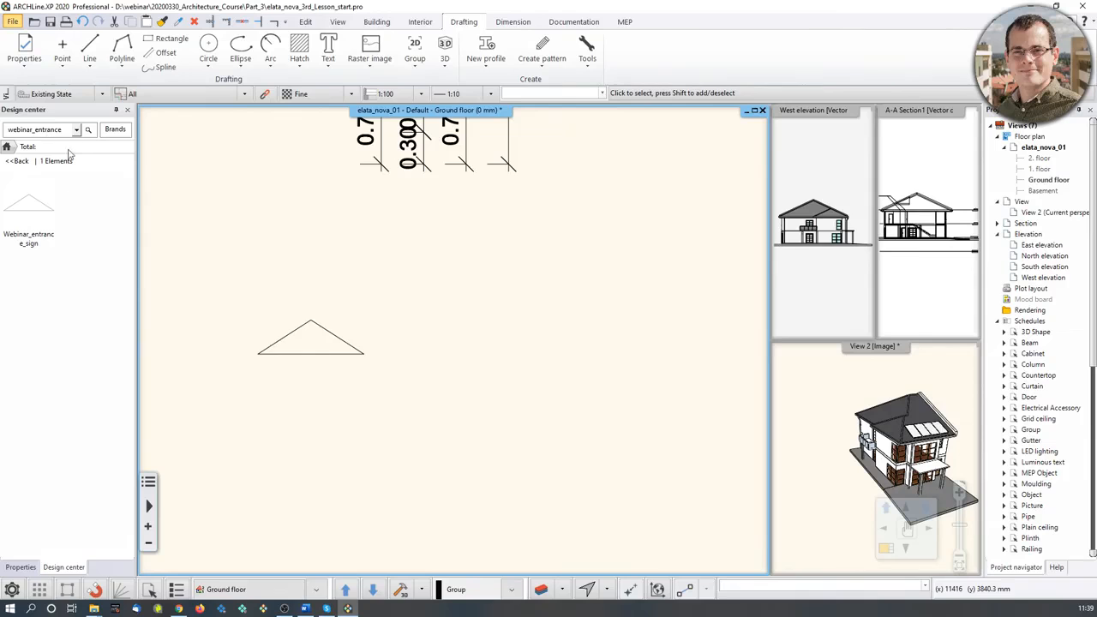
{"action": "left_click", "coordinate": [44, 216]}
{"action": "left_click", "coordinate": [474, 310]}
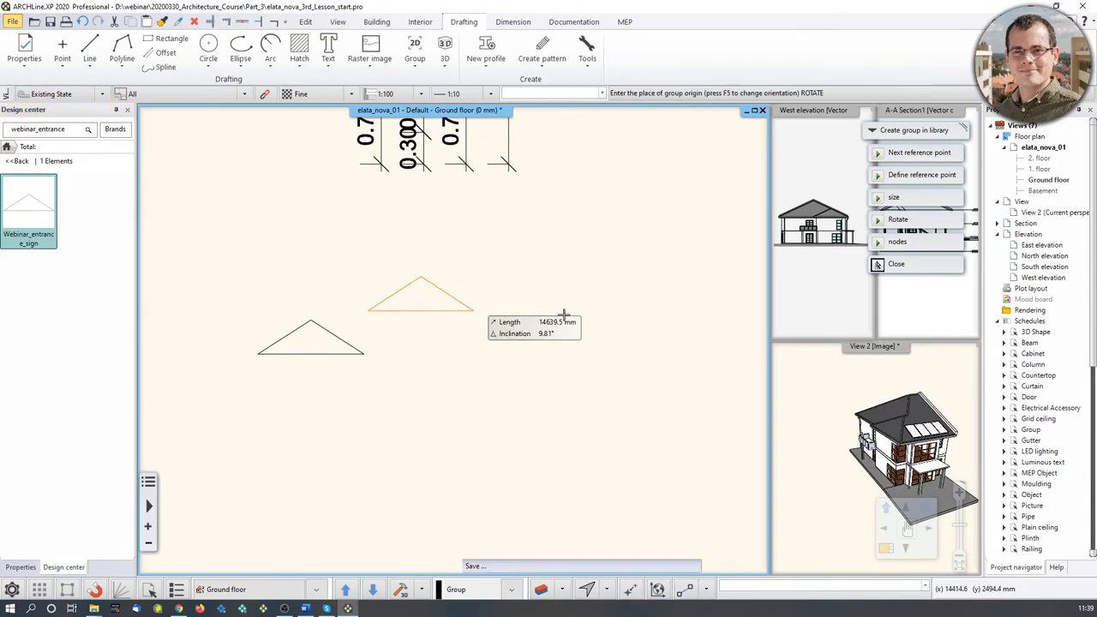
{"action": "key", "text": "Escape"}
Delete both the drawn triangle and the placed entrance sign beside the house plan.
{"action": "scroll", "coordinate": [576, 330], "scroll_direction": "down", "scroll_amount": 2}
{"action": "scroll", "coordinate": [454, 326], "scroll_direction": "down", "scroll_amount": 2}
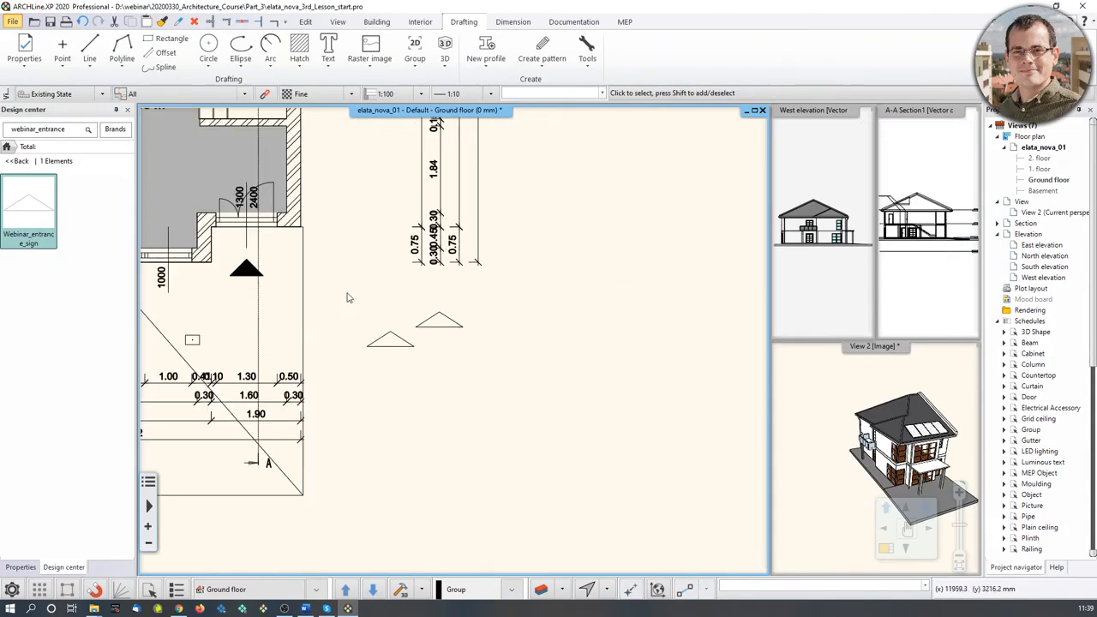
{"action": "left_click_drag", "start_coordinate": [345, 291], "coordinate": [507, 366]}
{"action": "key", "text": "Delete"}
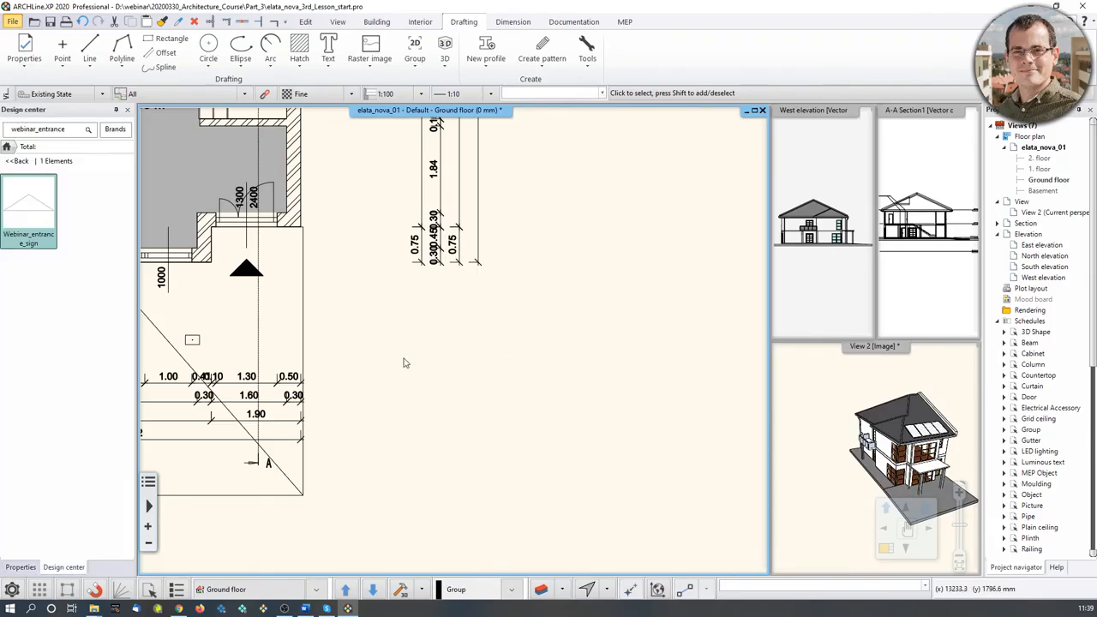
{"action": "middle_click_drag", "start_coordinate": [404, 360], "coordinate": [609, 413]}
{"action": "middle_click_drag", "start_coordinate": [525, 330], "coordinate": [566, 443]}
{"action": "scroll", "coordinate": [566, 444], "scroll_direction": "down", "scroll_amount": 1}
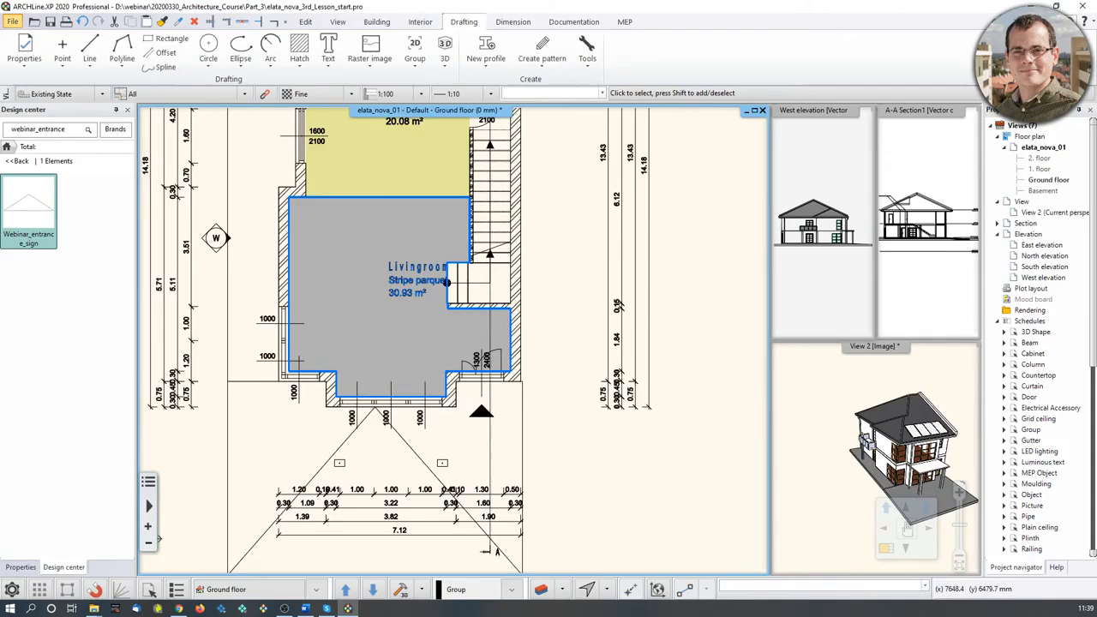
{"action": "middle_click_drag", "start_coordinate": [403, 306], "coordinate": [400, 348]}
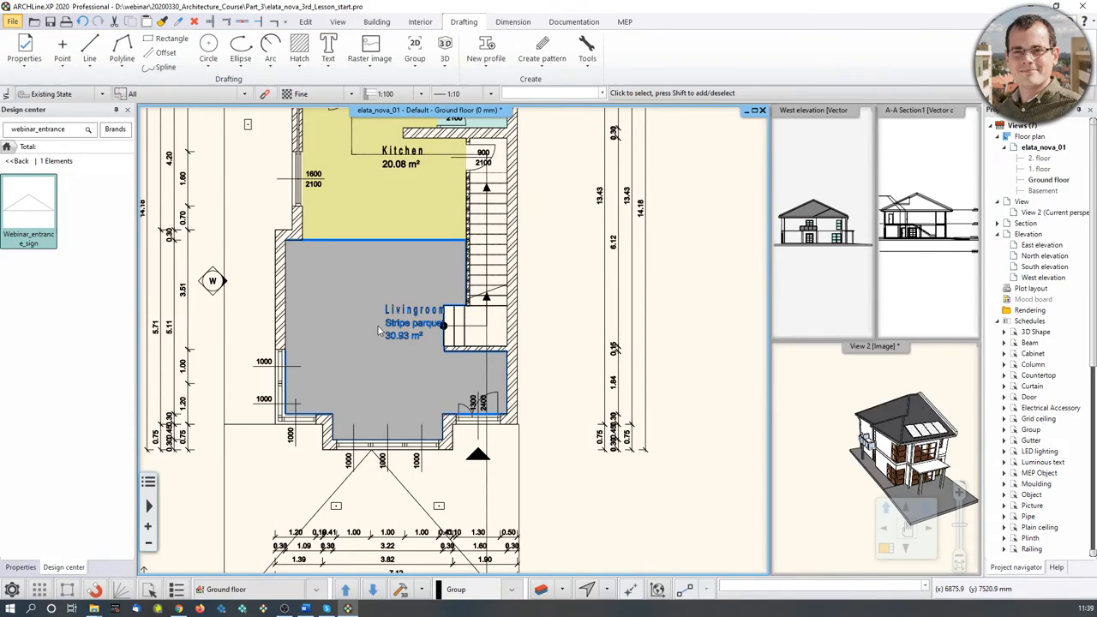
{"action": "scroll", "coordinate": [383, 330], "scroll_direction": "down", "scroll_amount": 3}
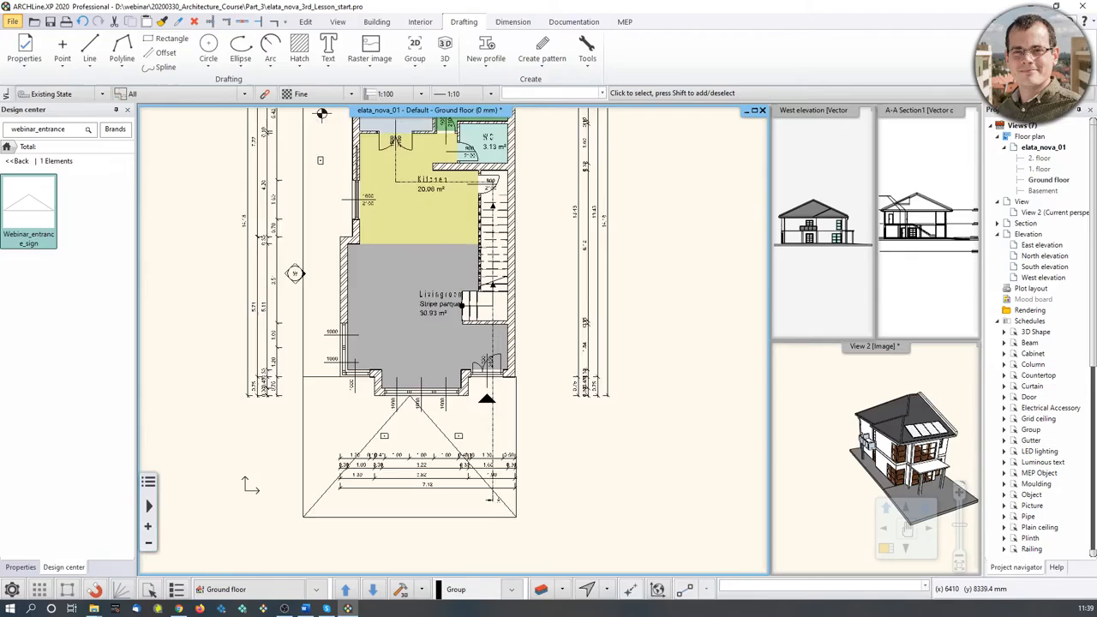
Place the text "Ground Floor" in the Arial 200 style, centred below the plan's lower boundary line.
{"action": "scroll", "coordinate": [437, 394], "scroll_direction": "up", "scroll_amount": 3}
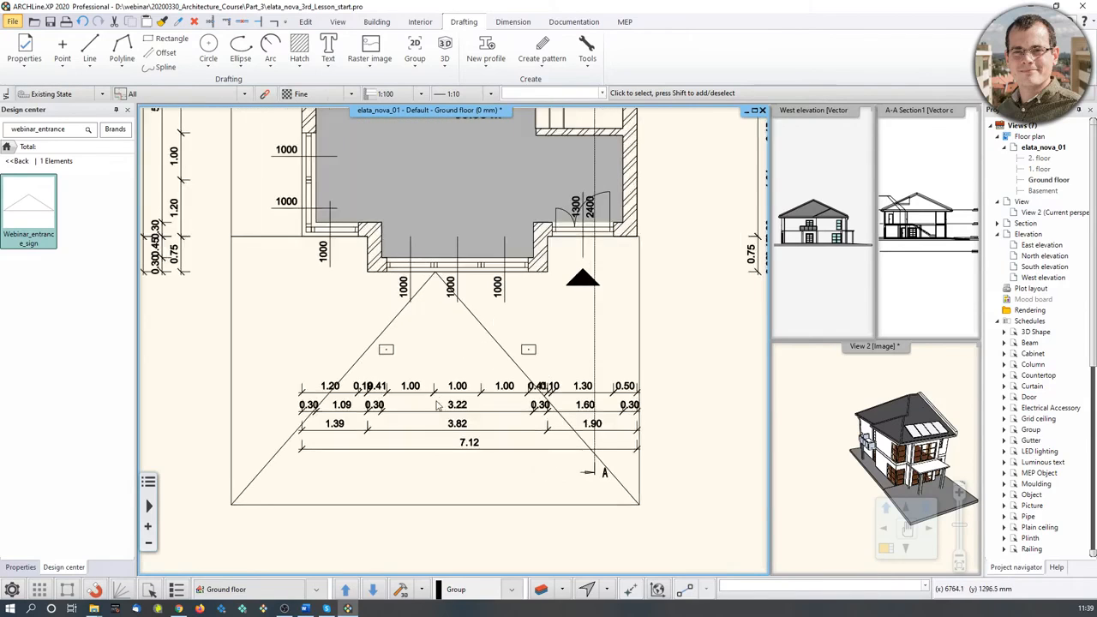
{"action": "left_click", "coordinate": [329, 61]}
{"action": "left_click", "coordinate": [334, 87]}
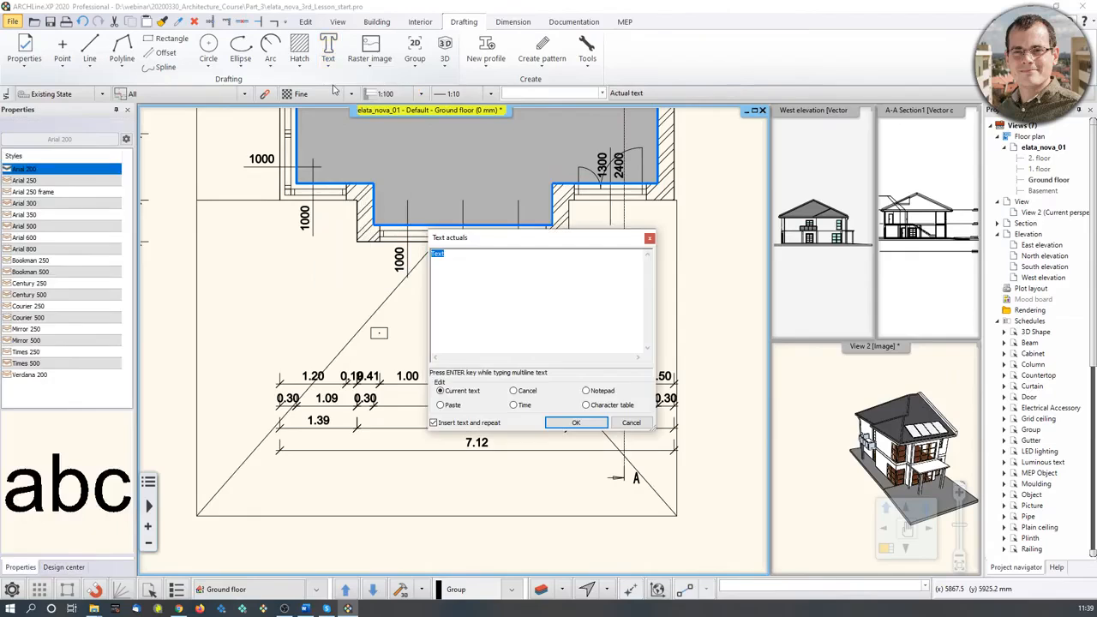
{"action": "left_click_drag", "start_coordinate": [465, 240], "coordinate": [467, 234]}
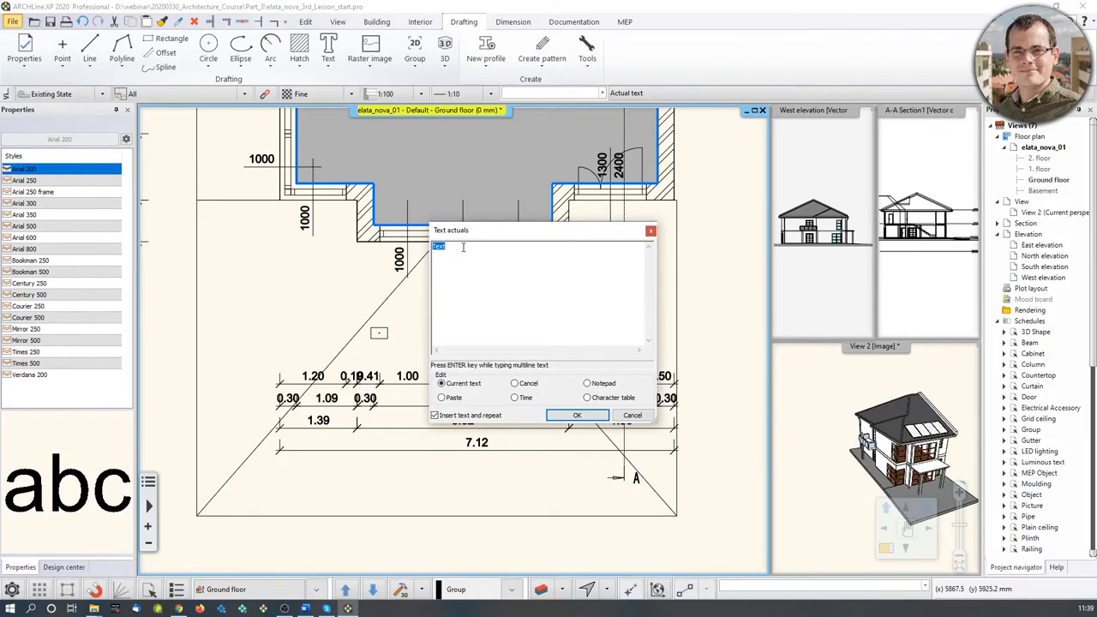
{"action": "type", "text": "Ground Floor"}
{"action": "left_click", "coordinate": [577, 415]}
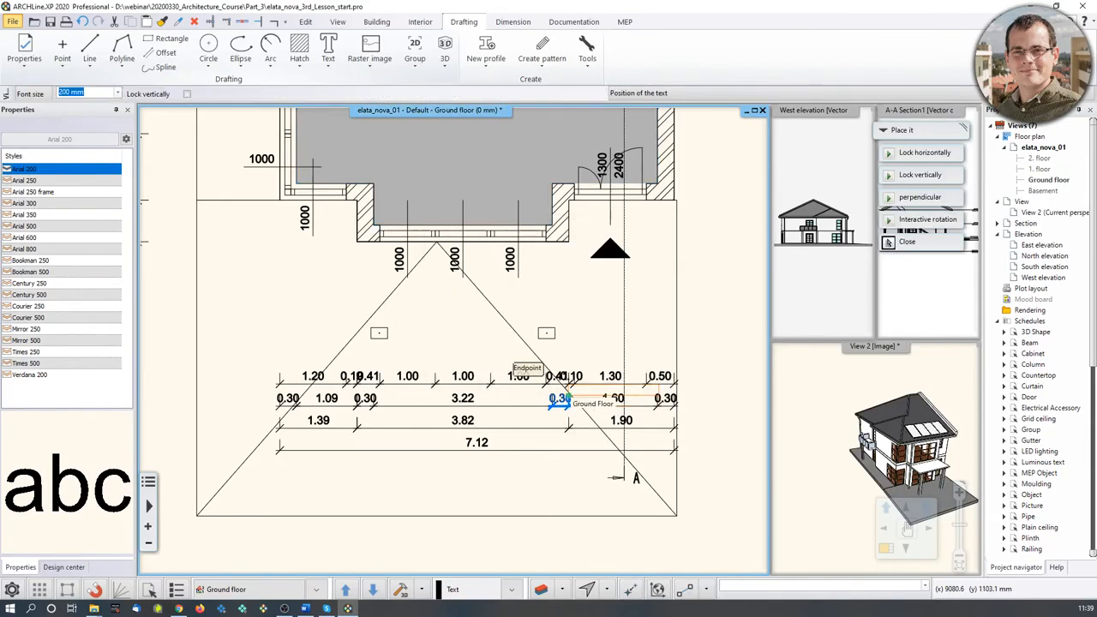
{"action": "middle_click_drag", "start_coordinate": [415, 487], "coordinate": [417, 324]}
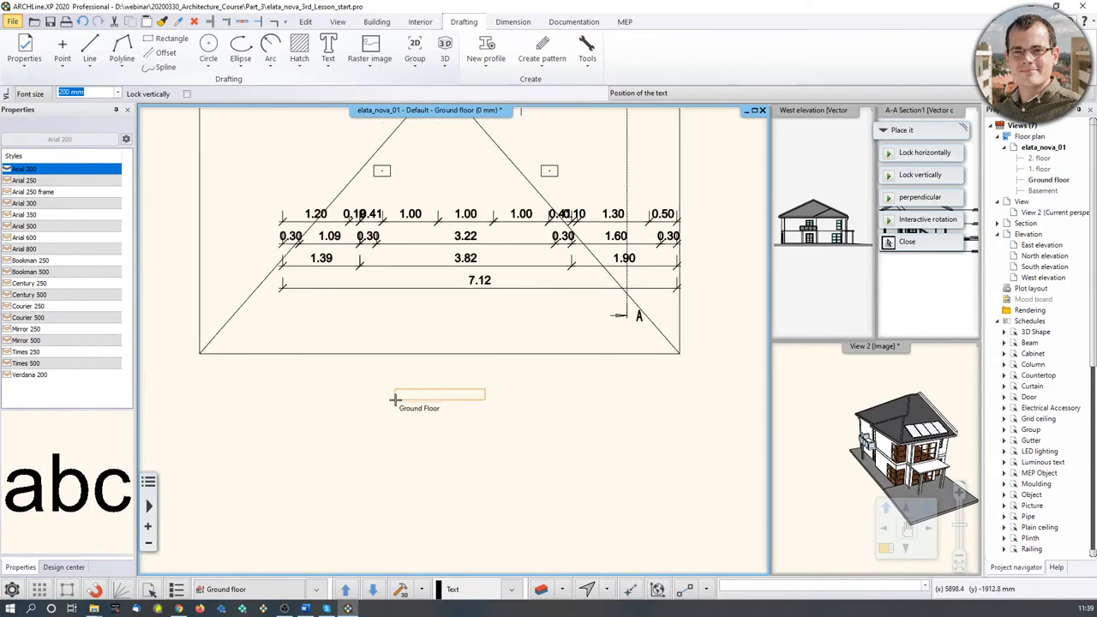
{"action": "left_click", "coordinate": [397, 389]}
{"action": "left_click", "coordinate": [619, 418]}
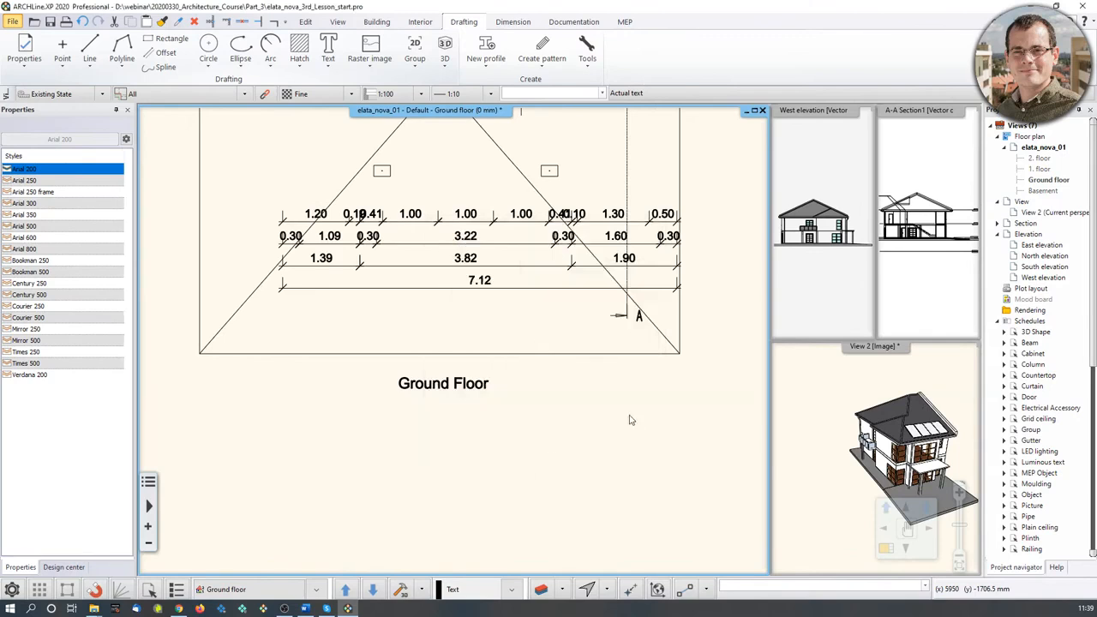
Set the text height of the "Ground Floor" title below the plan to 400 mm.
{"action": "scroll", "coordinate": [449, 382], "scroll_direction": "down", "scroll_amount": 5}
{"action": "middle_click_drag", "start_coordinate": [449, 382], "coordinate": [420, 559]}
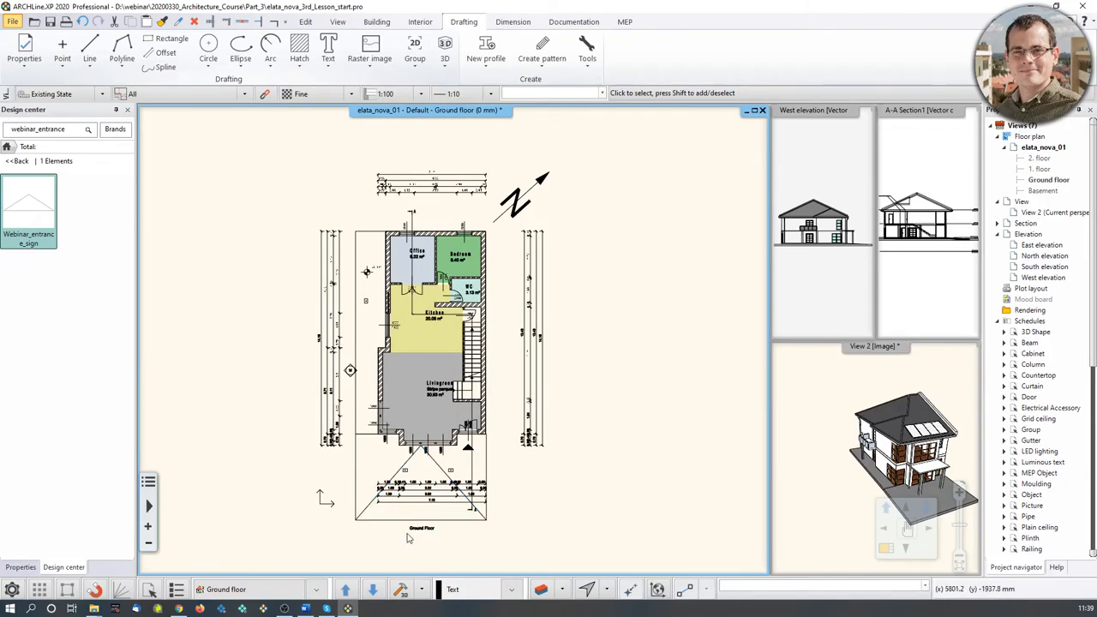
{"action": "scroll", "coordinate": [408, 537], "scroll_direction": "up", "scroll_amount": 5}
{"action": "left_click", "coordinate": [517, 316]}
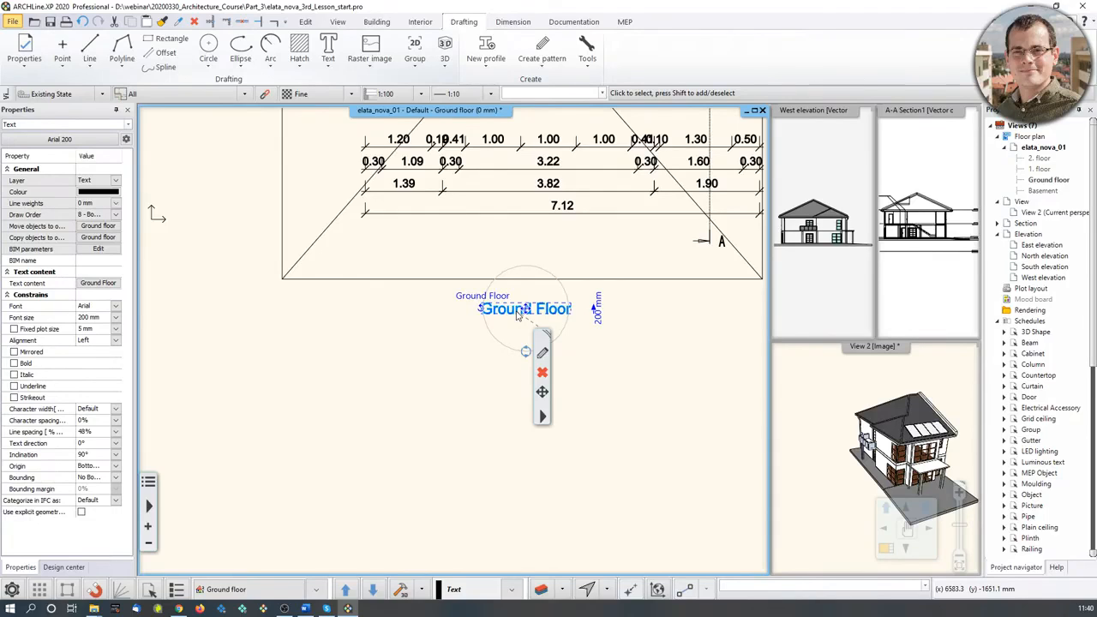
{"action": "left_click", "coordinate": [597, 310]}
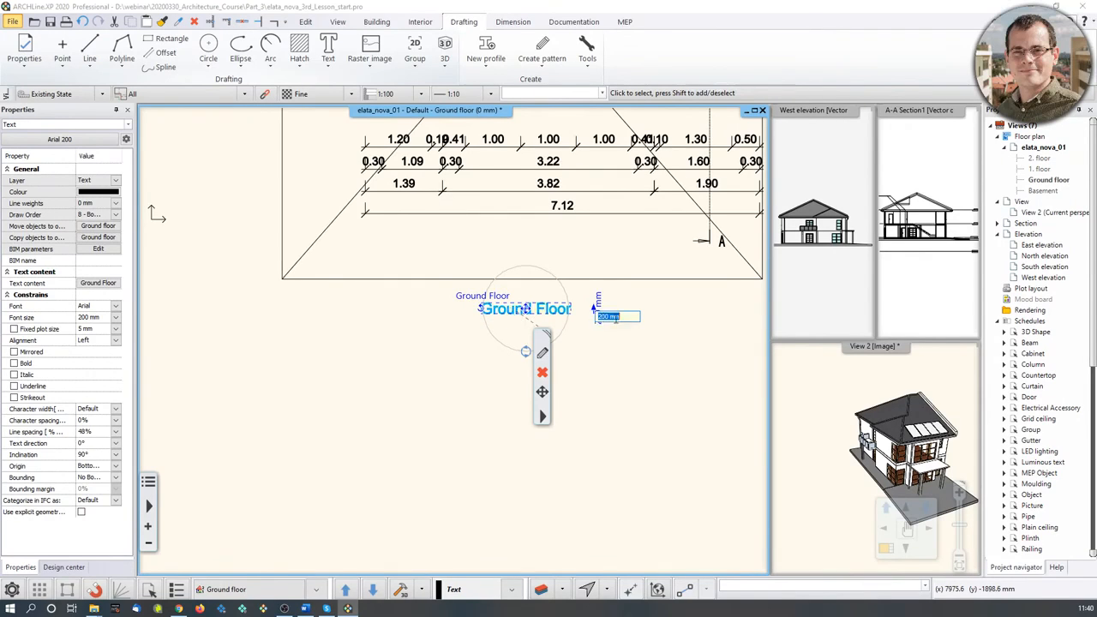
{"action": "type", "text": "400"}
{"action": "key", "text": "Return"}
{"action": "scroll", "coordinate": [526, 400], "scroll_direction": "down", "scroll_amount": 4}
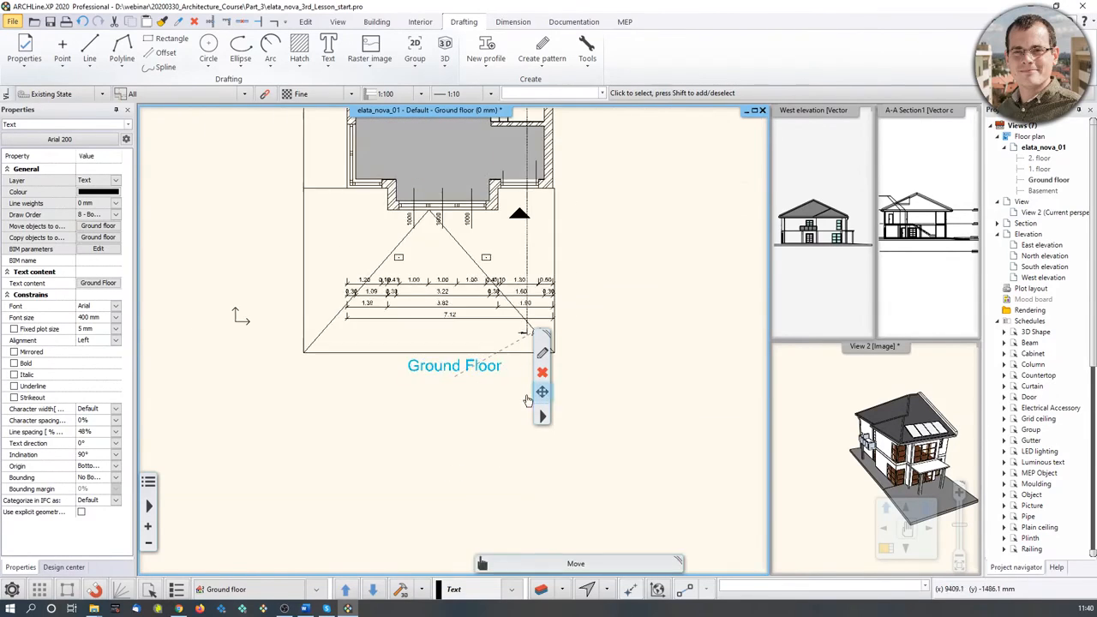
{"action": "mouse_move", "coordinate": [592, 196]}
{"action": "middle_mouse_down"}
{"action": "mouse_move", "coordinate": [625, 382]}
{"action": "mouse_move", "coordinate": [532, 338]}
{"action": "middle_mouse_up"}
{"action": "left_click", "coordinate": [644, 434]}
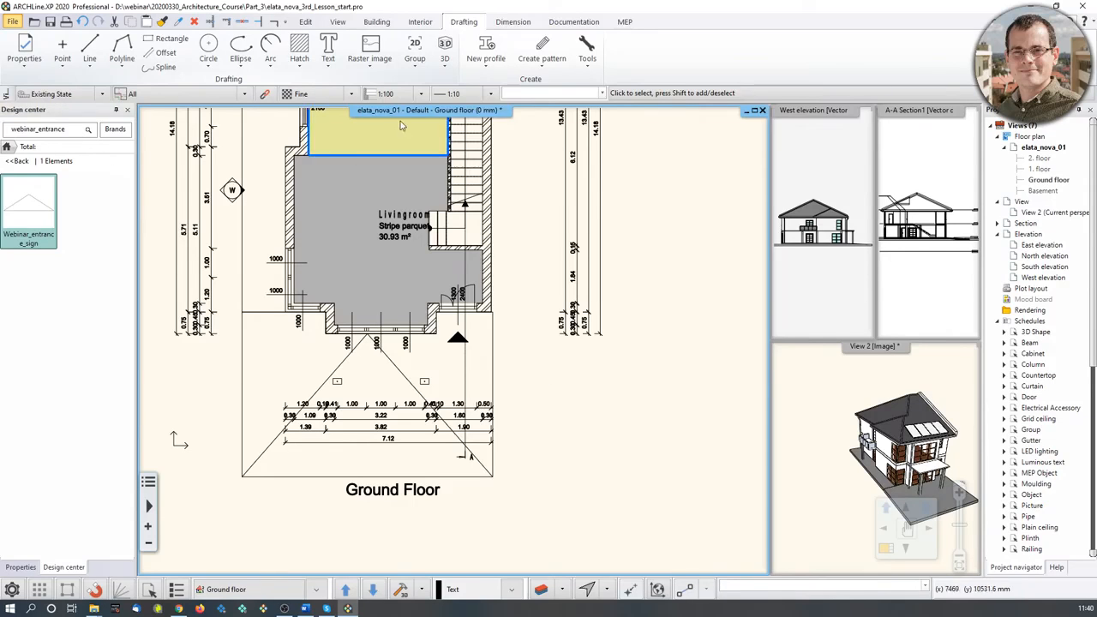
Place the text "Entrance" in the Arial 200 style outside the house, to the right of the entrance sign.
{"action": "left_click", "coordinate": [328, 47]}
{"action": "type", "text": "En"}
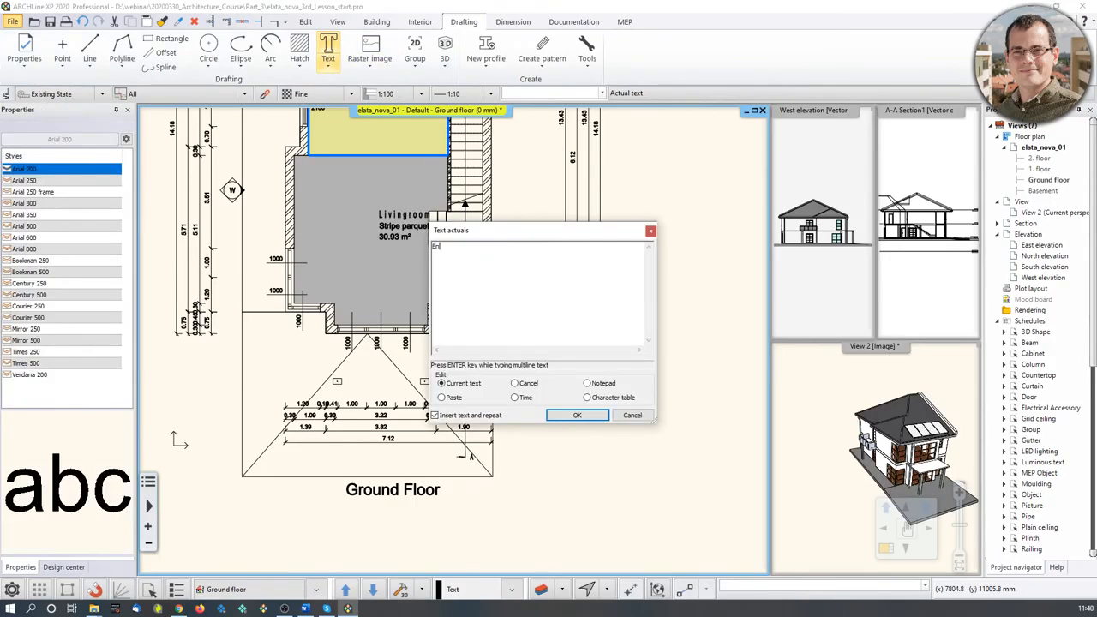
{"action": "type", "text": "trance"}
{"action": "left_click", "coordinate": [577, 415]}
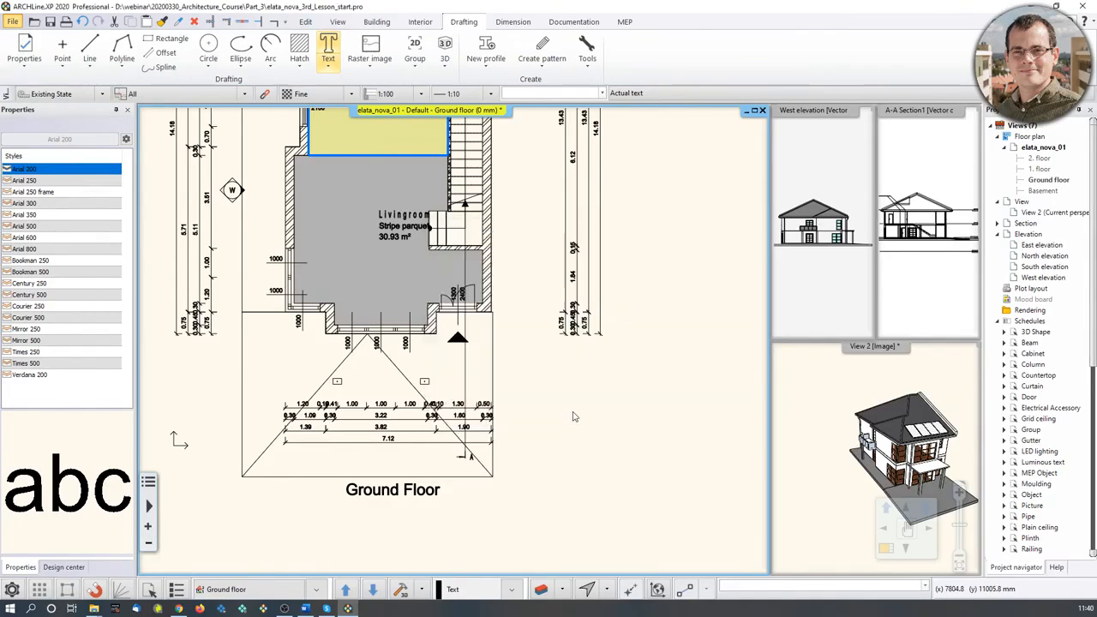
{"action": "scroll", "coordinate": [599, 419], "scroll_direction": "up", "scroll_amount": 3}
{"action": "left_click", "coordinate": [463, 291]}
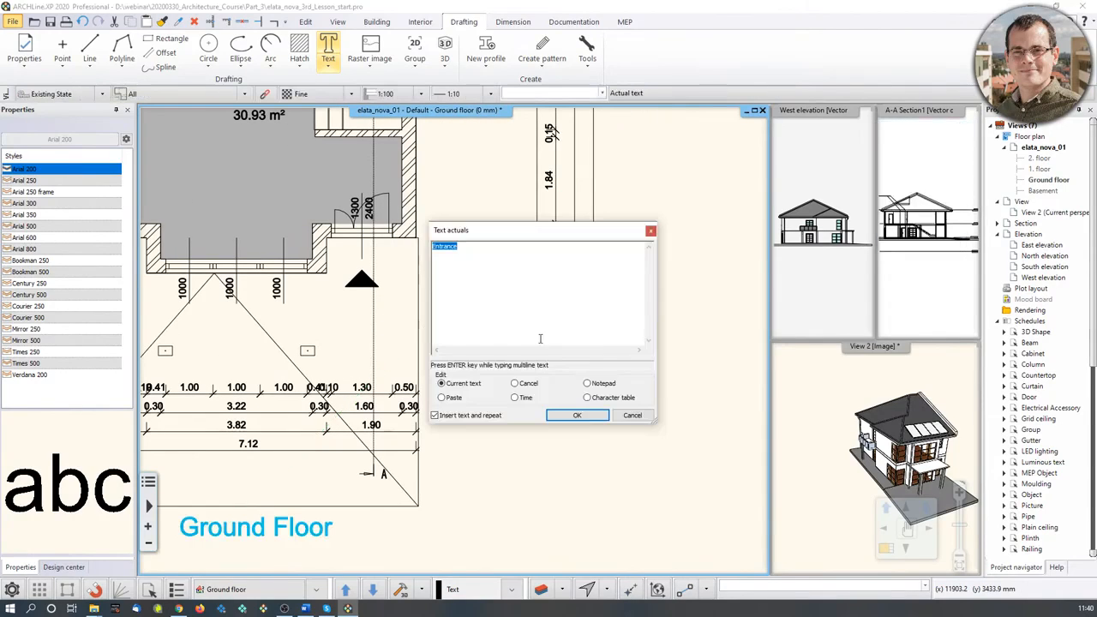
{"action": "left_click", "coordinate": [632, 415]}
{"action": "scroll", "coordinate": [546, 371], "scroll_direction": "up", "scroll_amount": 2}
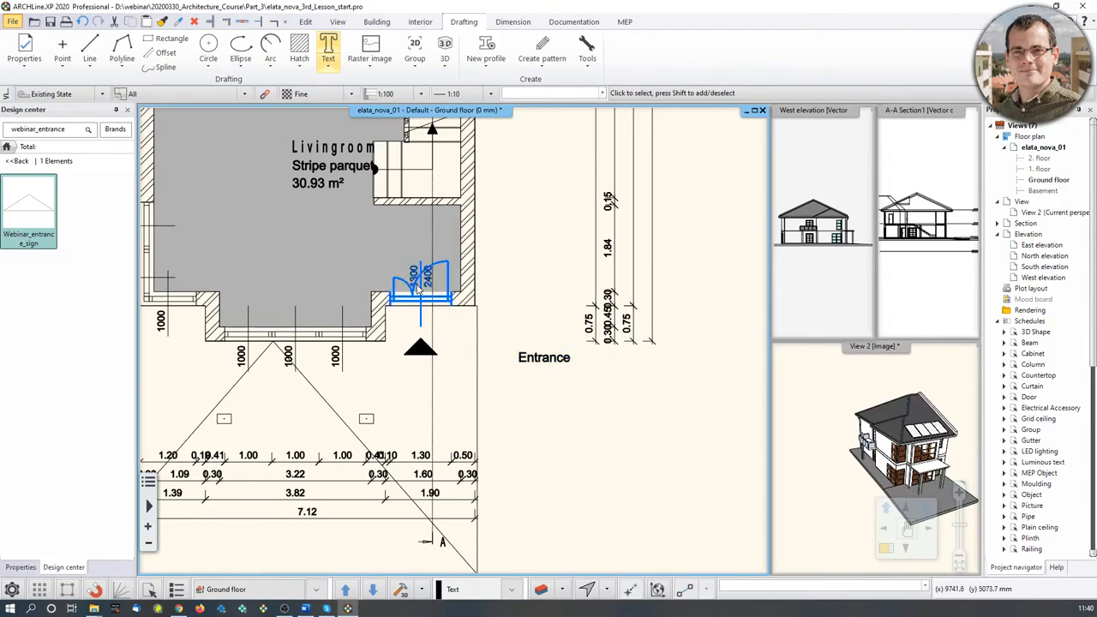
Add a pointer line from the "Entrance" text to the entrance door.
{"action": "left_click", "coordinate": [545, 358]}
{"action": "left_click", "coordinate": [568, 459]}
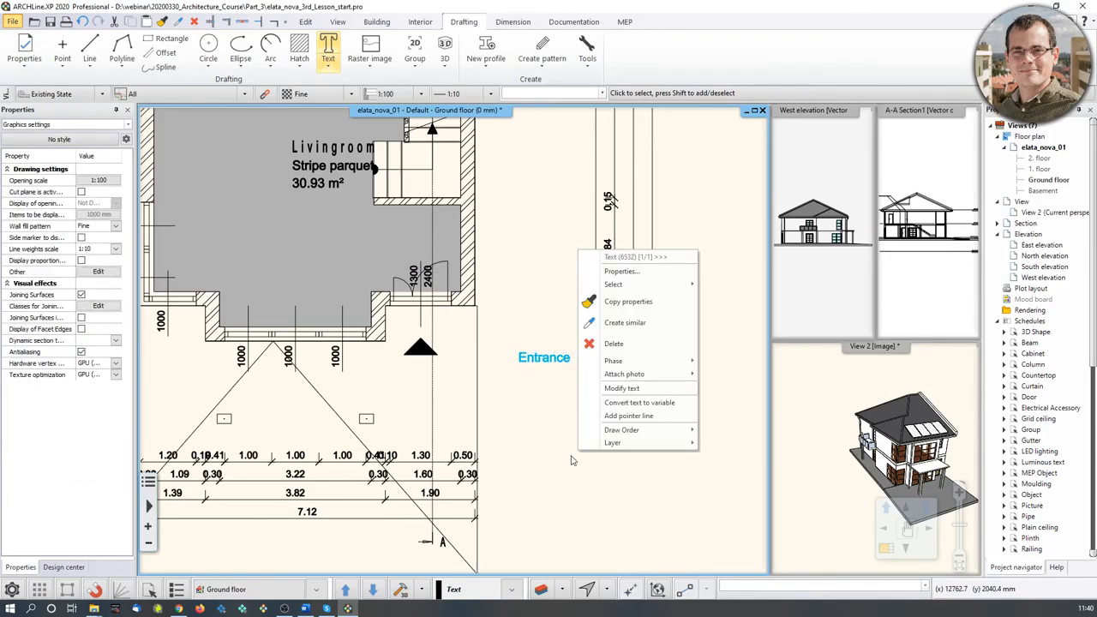
{"action": "left_click", "coordinate": [633, 416]}
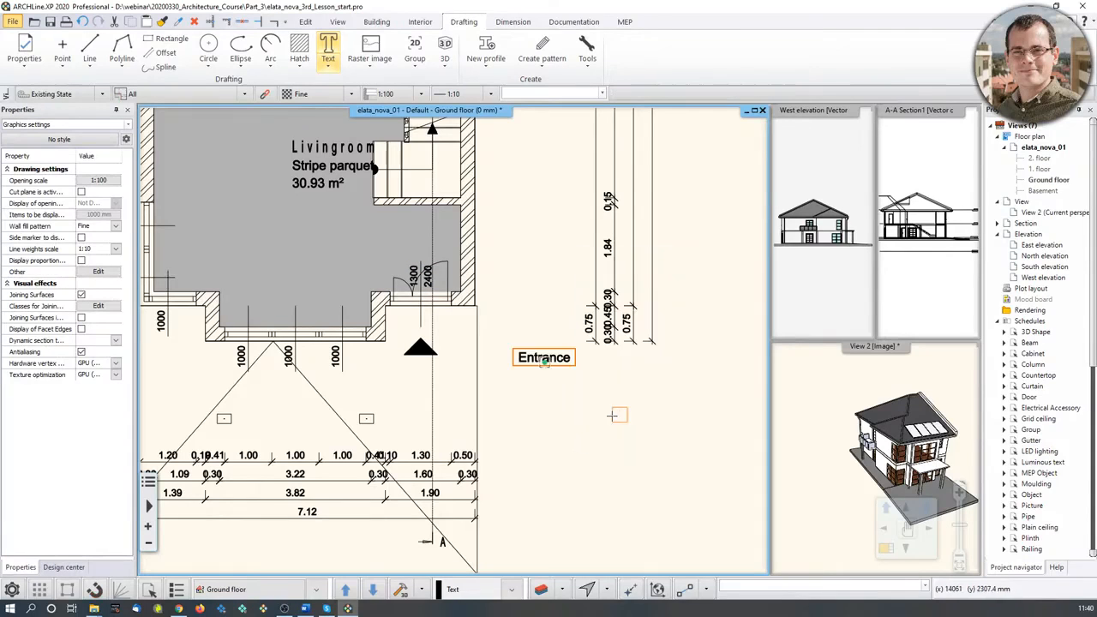
{"action": "left_click", "coordinate": [436, 301]}
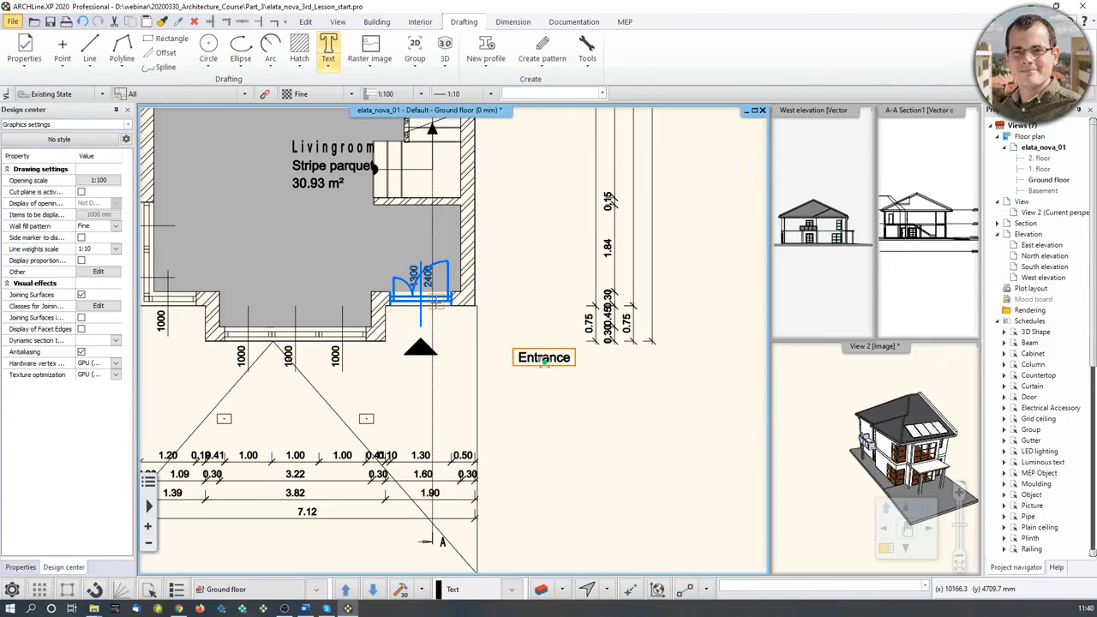
{"action": "key", "text": "Return"}
{"action": "right_click", "coordinate": [542, 403]}
Move the "Entrance" text about 841 mm diagonally down and to the left, keeping its pointer line on the entrance door.
{"action": "left_click", "coordinate": [547, 360]}
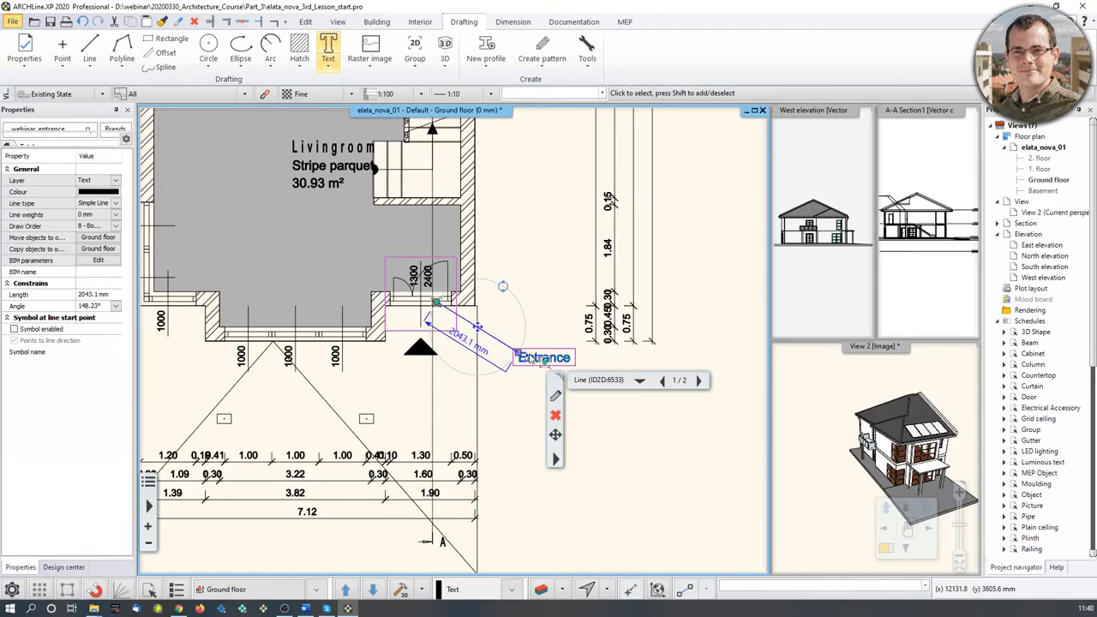
{"action": "left_click", "coordinate": [553, 360]}
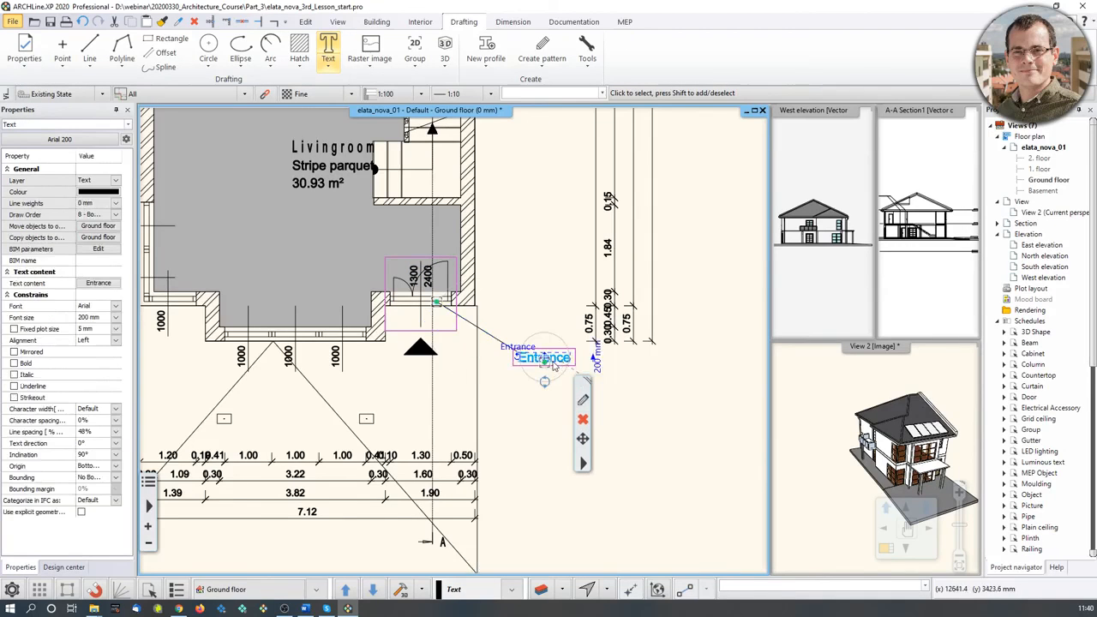
{"action": "scroll", "coordinate": [542, 373], "scroll_direction": "up", "scroll_amount": 2}
{"action": "left_click", "coordinate": [582, 399]}
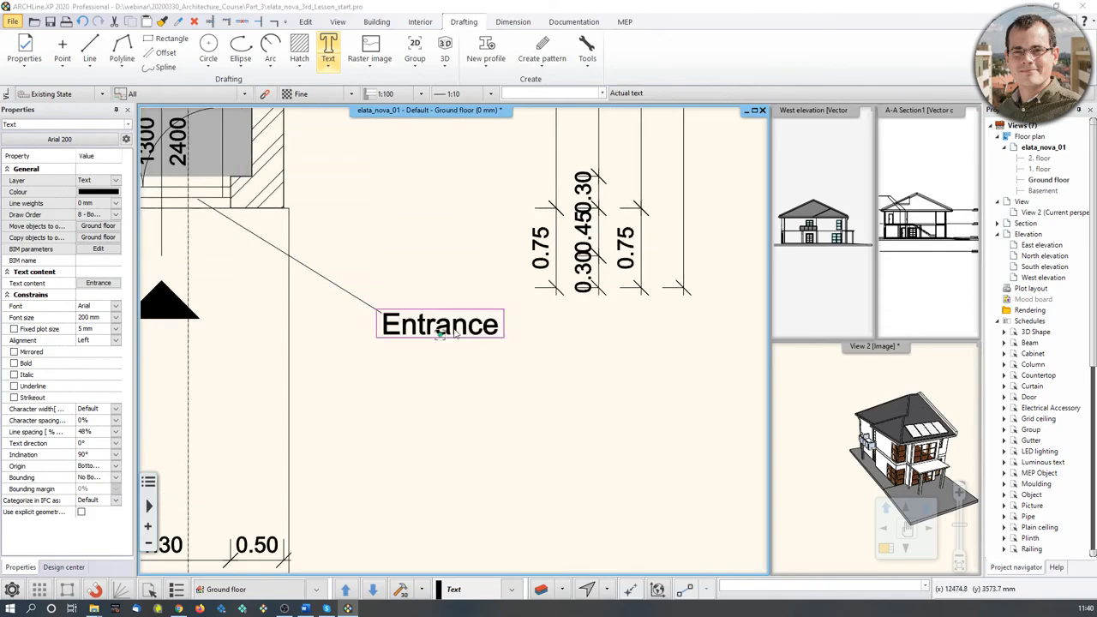
{"action": "left_click", "coordinate": [631, 415]}
{"action": "scroll", "coordinate": [472, 316], "scroll_direction": "up", "scroll_amount": 2}
{"action": "left_click", "coordinate": [408, 334]}
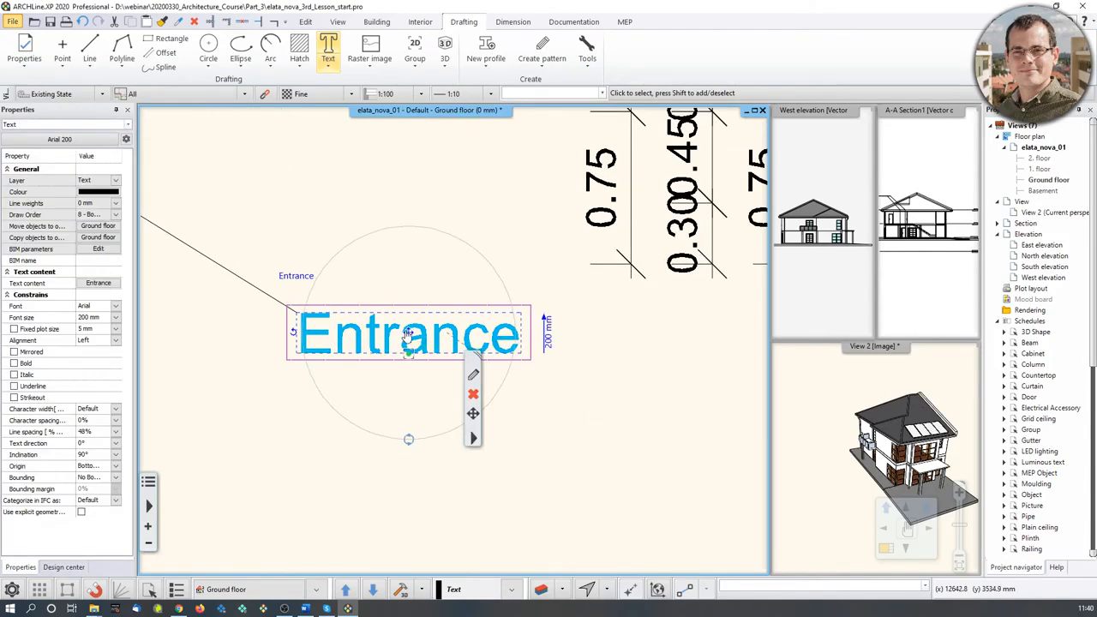
{"action": "left_click", "coordinate": [408, 334]}
{"action": "left_click", "coordinate": [436, 341]}
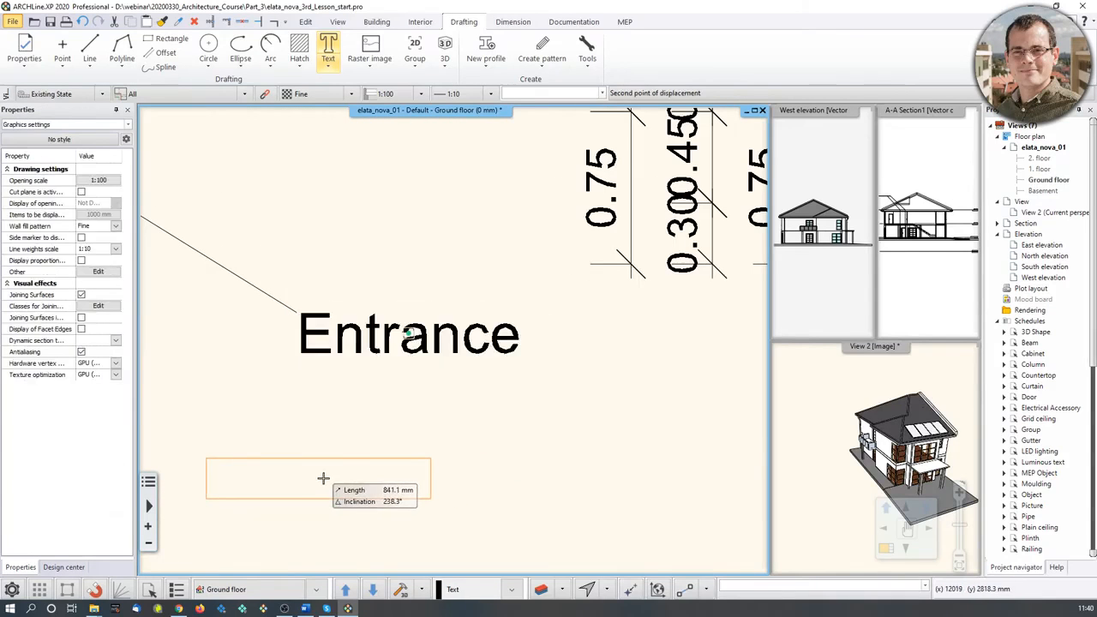
{"action": "left_click", "coordinate": [323, 477]}
{"action": "scroll", "coordinate": [349, 441], "scroll_direction": "down", "scroll_amount": 4}
{"action": "key", "text": "Escape"}
{"action": "scroll", "coordinate": [539, 306], "scroll_direction": "down", "scroll_amount": 5}
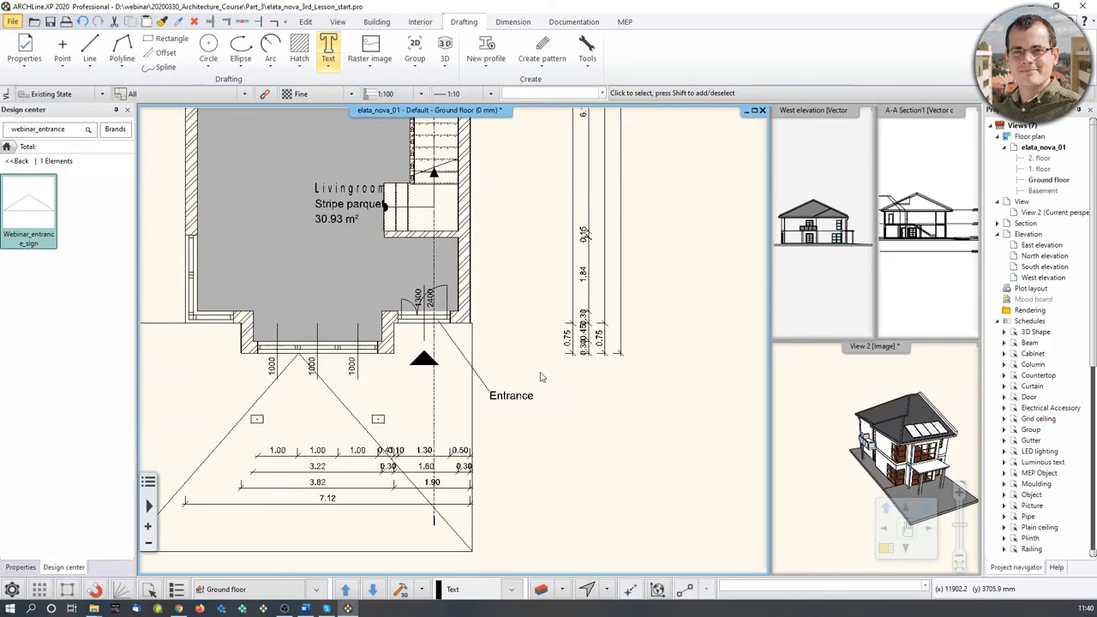
{"action": "middle_click_drag", "start_coordinate": [537, 371], "coordinate": [559, 500]}
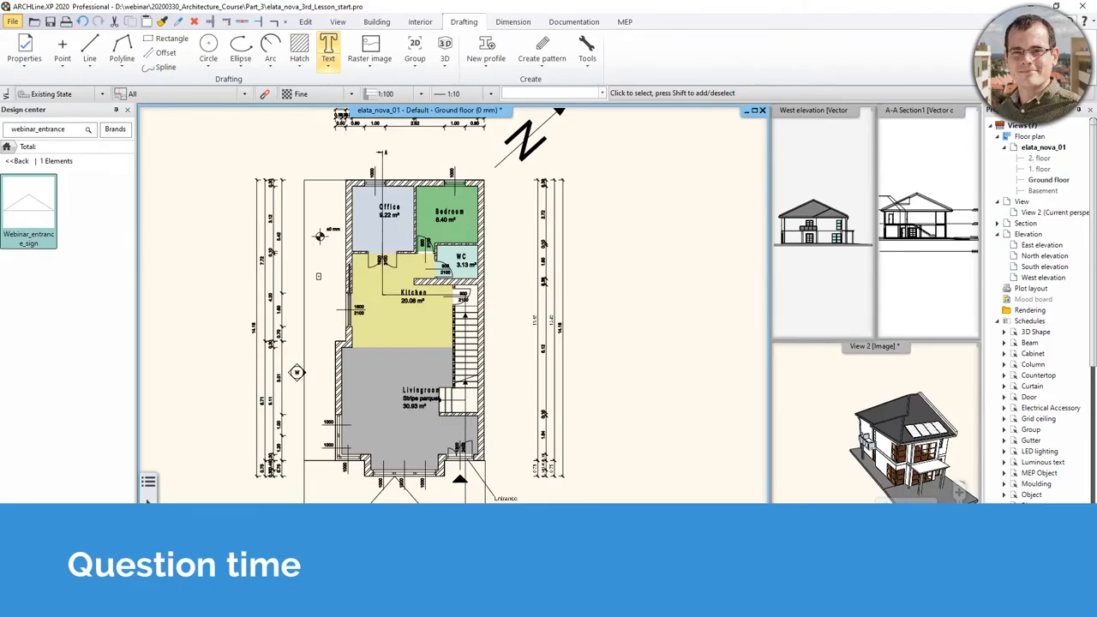
{"action": "left_click", "coordinate": [513, 22]}
{"action": "left_click", "coordinate": [29, 57]}
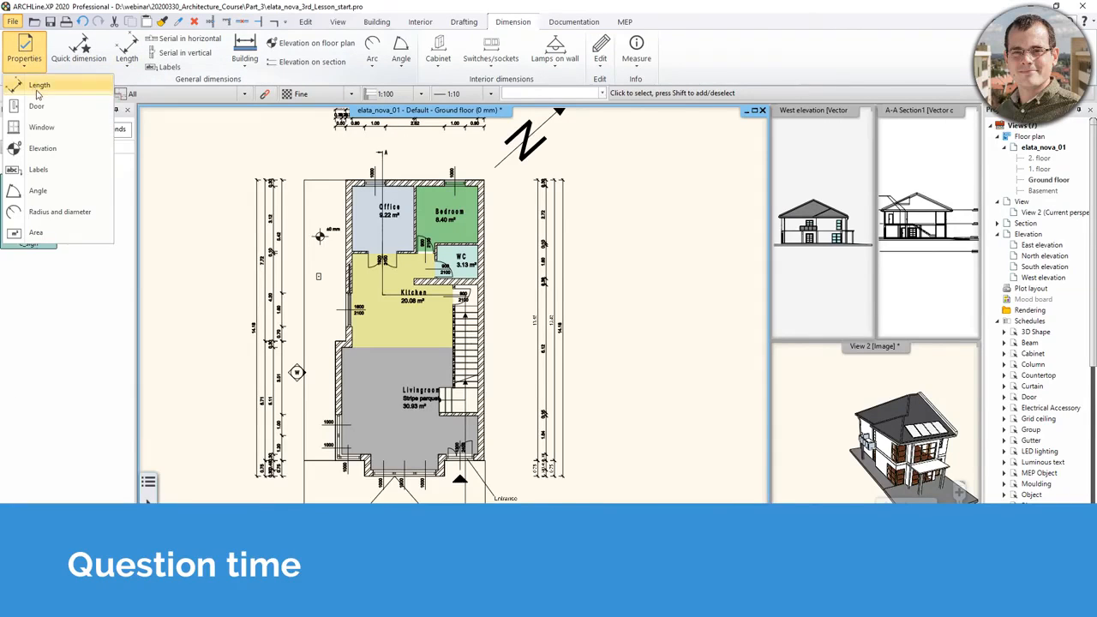
{"action": "left_click", "coordinate": [36, 90]}
{"action": "right_click", "coordinate": [36, 94]}
{"action": "left_click", "coordinate": [64, 120]}
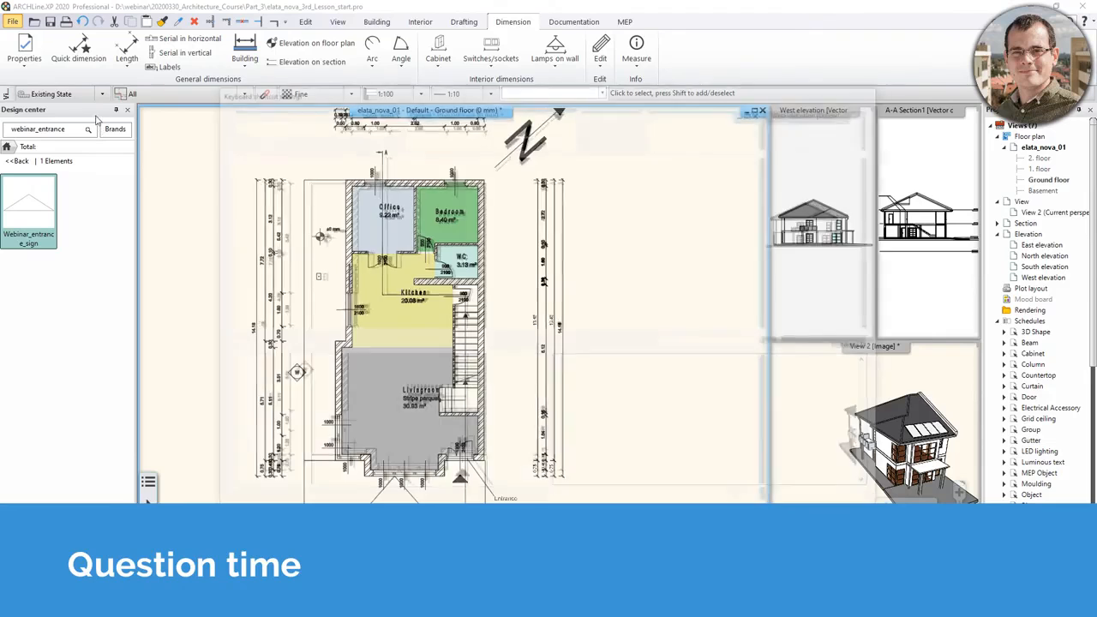
{"action": "key", "text": "Escape"}
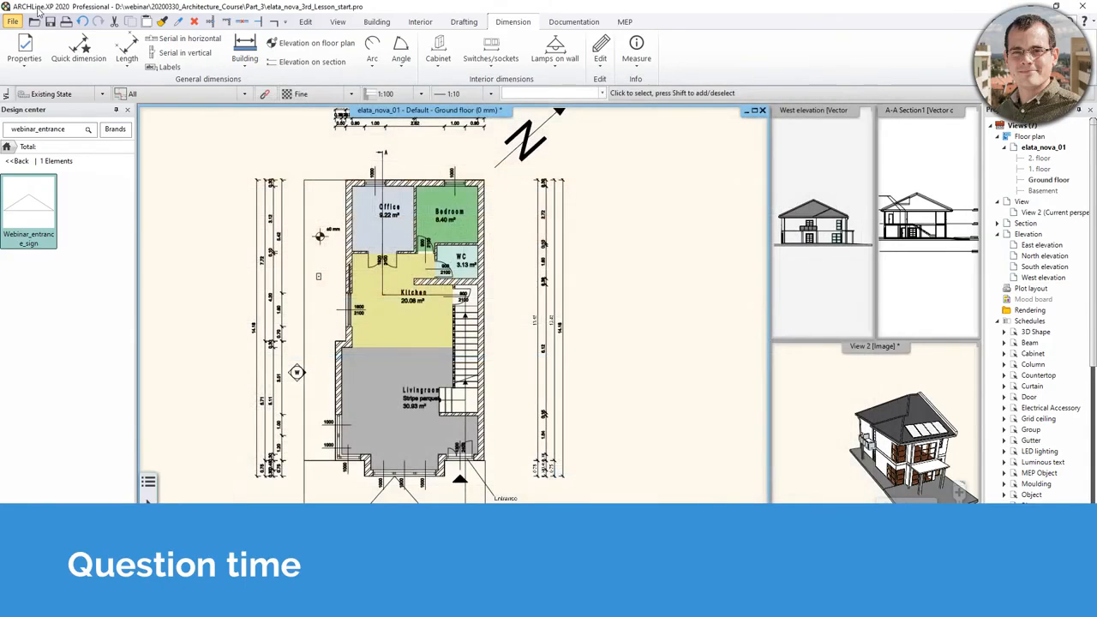
Examine the arrowhead types available in the length dimension properties, leaving the settings as they are.
{"action": "left_click", "coordinate": [30, 60]}
{"action": "left_click", "coordinate": [39, 85]}
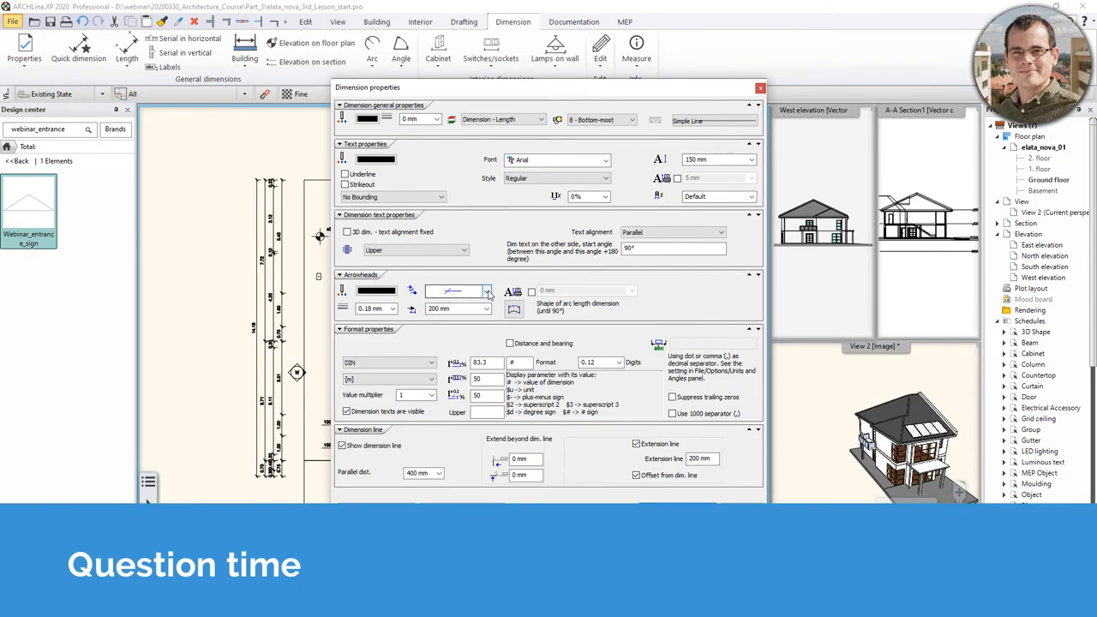
{"action": "left_click", "coordinate": [487, 292]}
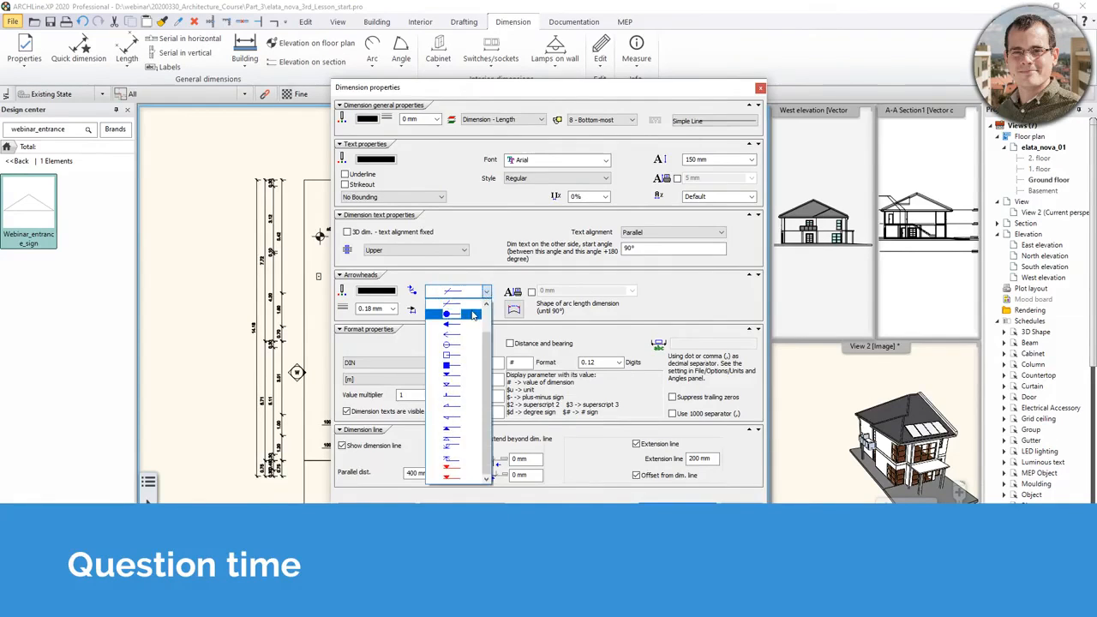
{"action": "left_click", "coordinate": [700, 297]}
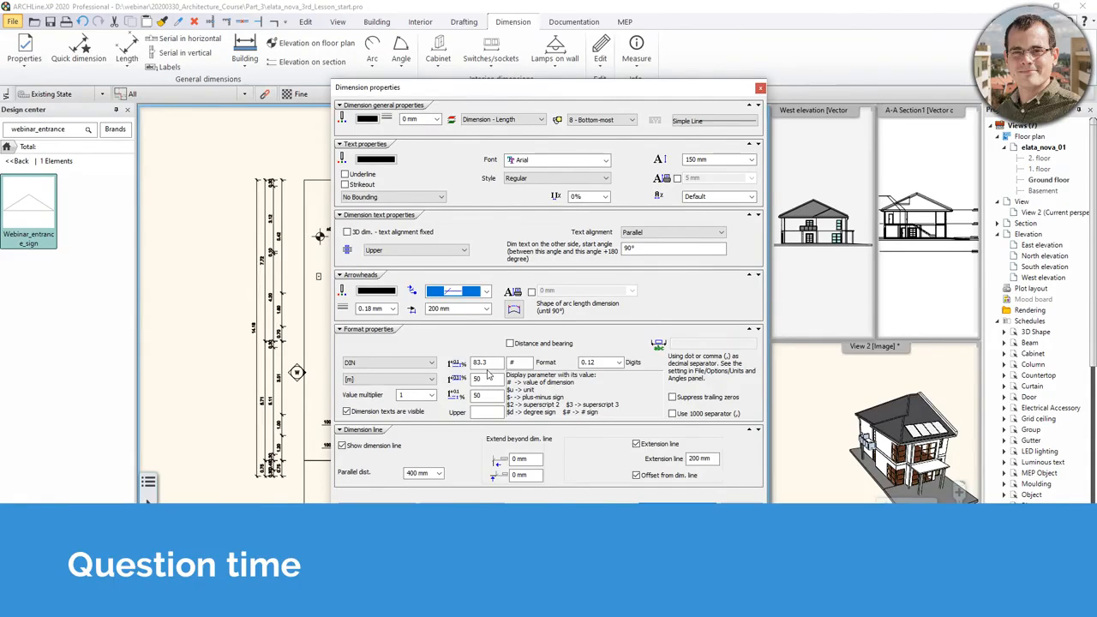
{"action": "left_click", "coordinate": [760, 88]}
Open the Create new line type settings, examine the line-type options, close them and open them again.
{"action": "left_click", "coordinate": [467, 23]}
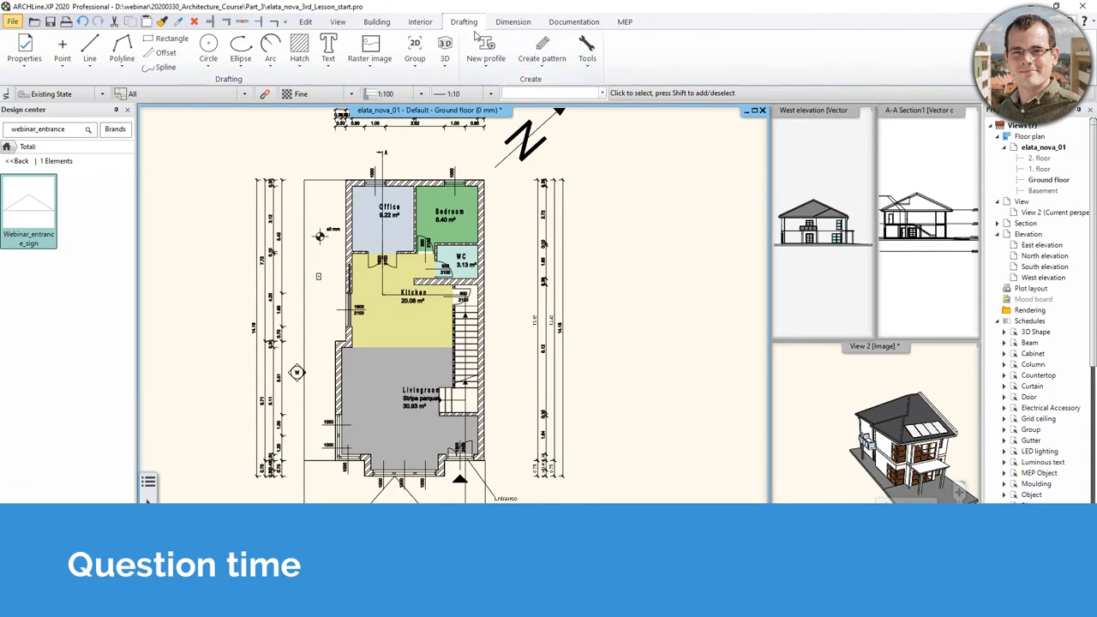
{"action": "left_click", "coordinate": [548, 66]}
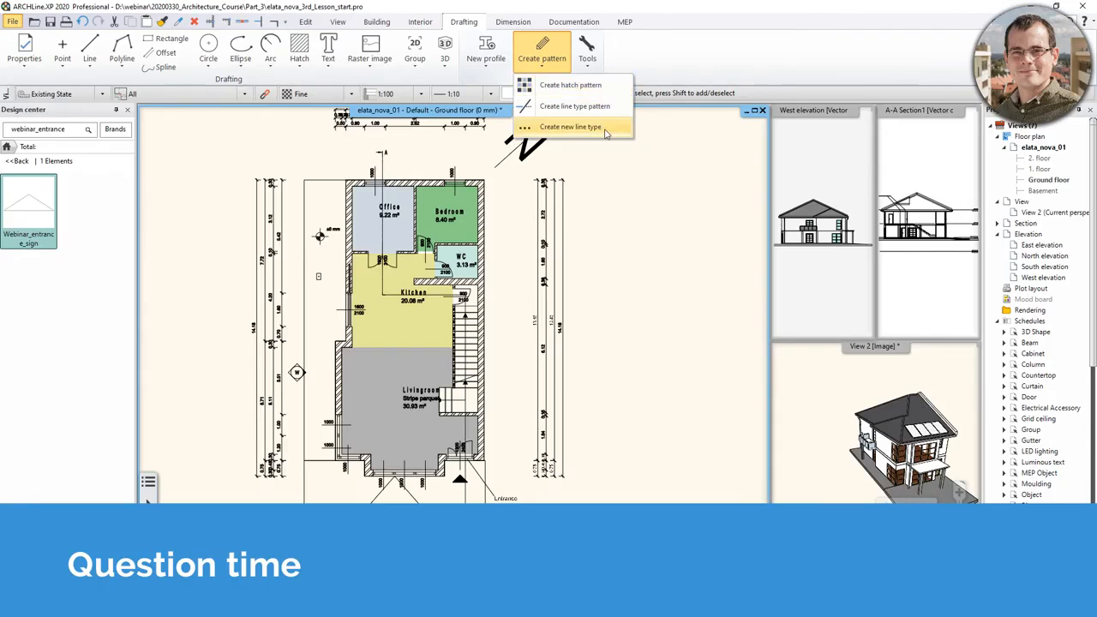
{"action": "left_click", "coordinate": [570, 127]}
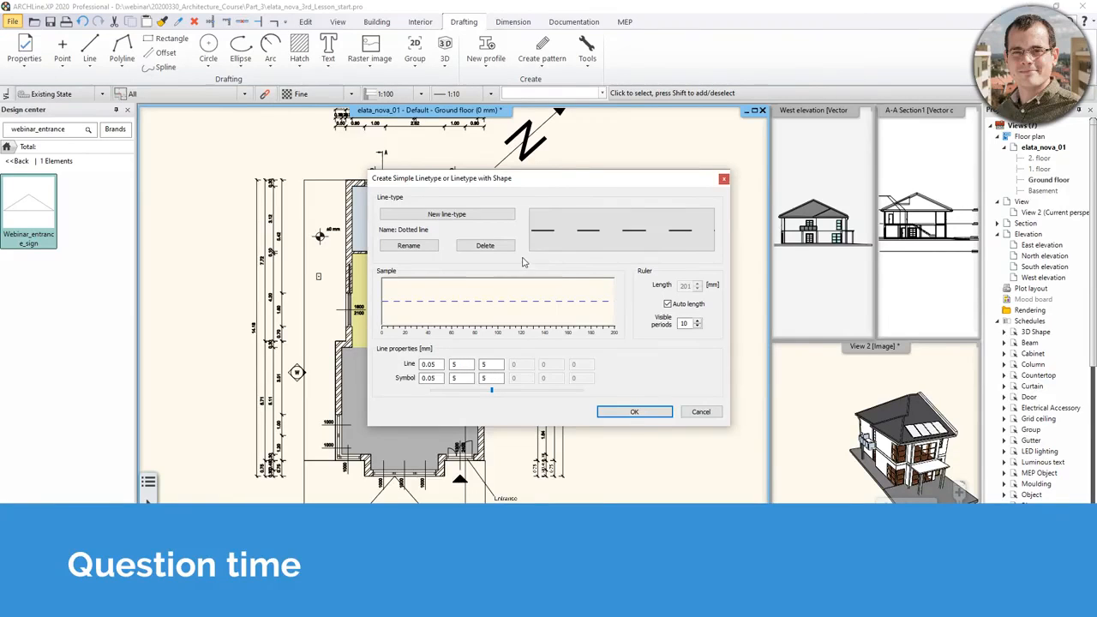
{"action": "left_click", "coordinate": [724, 178]}
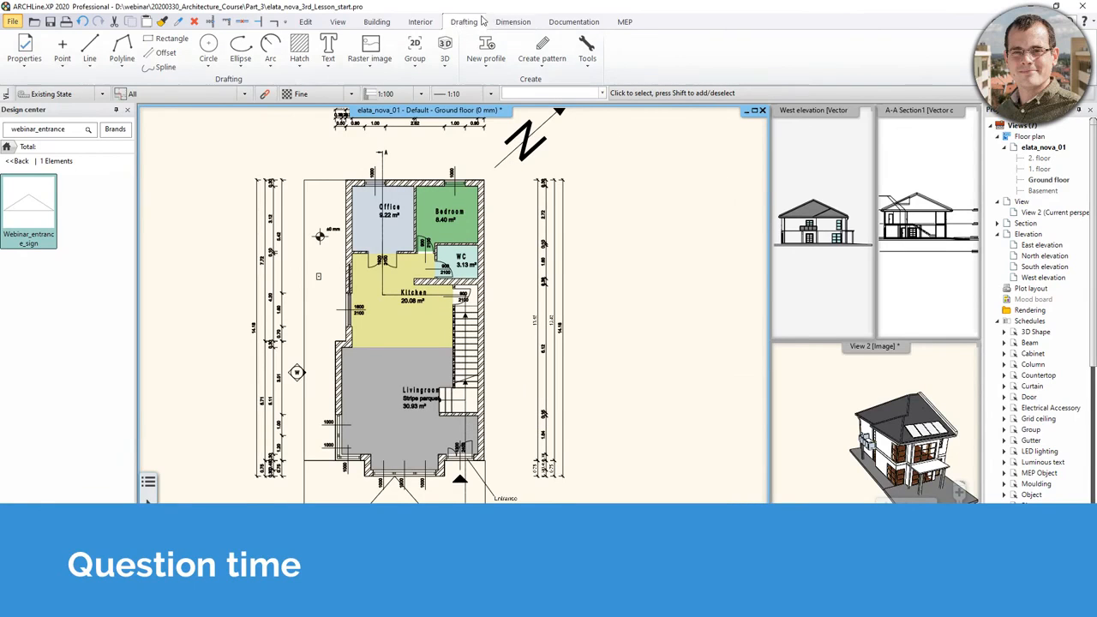
{"action": "left_click", "coordinate": [539, 69]}
{"action": "left_click", "coordinate": [570, 127]}
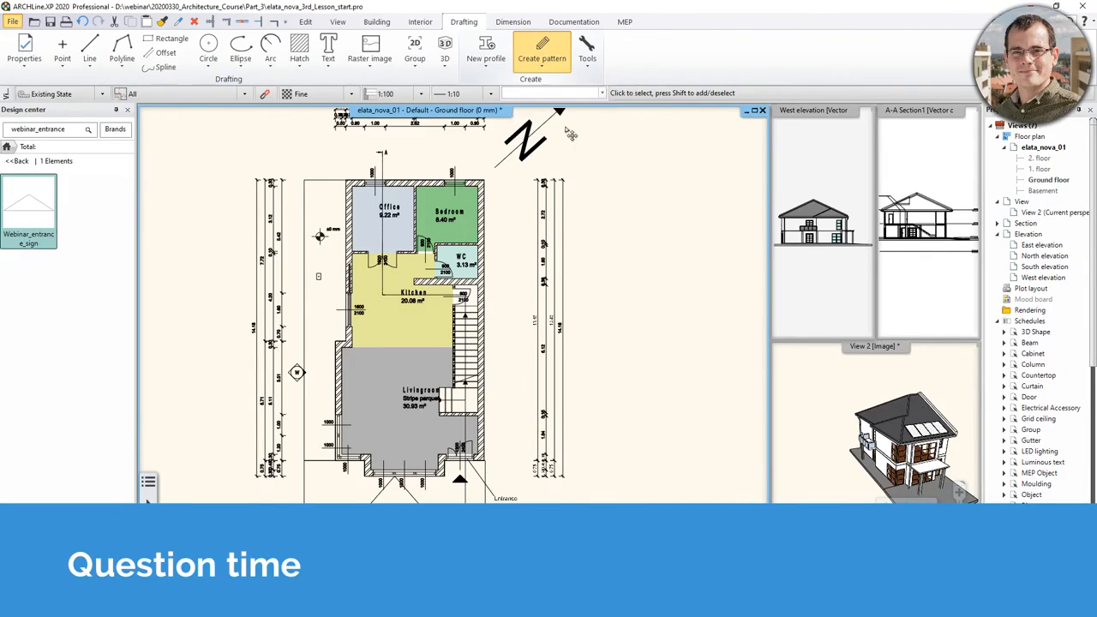